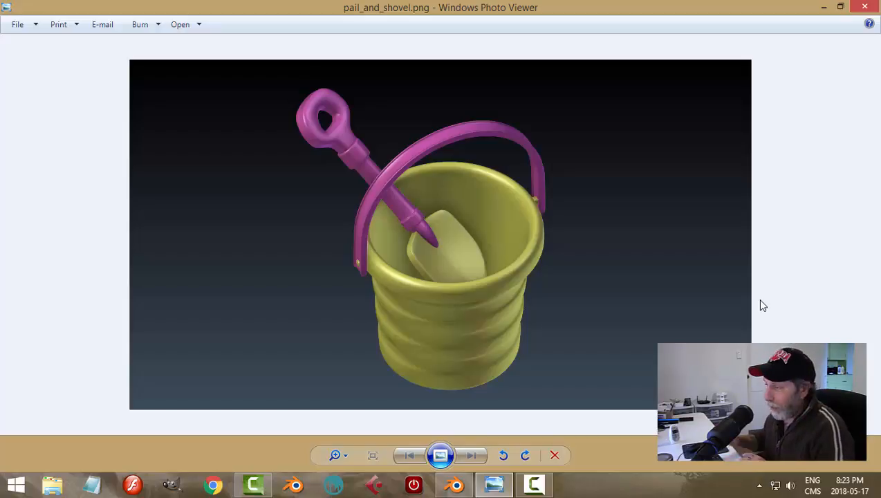
# Switch to Blender and set the render engine to Cycles Render with GPU Compute as the device.
pyautogui.click(455, 485)
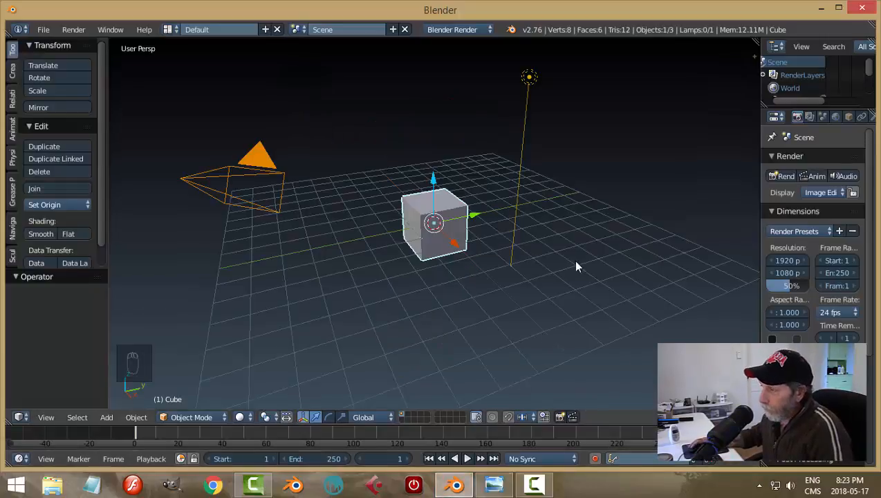
pyautogui.moveTo(573, 260); pyautogui.dragTo(525, 277, button='middle')
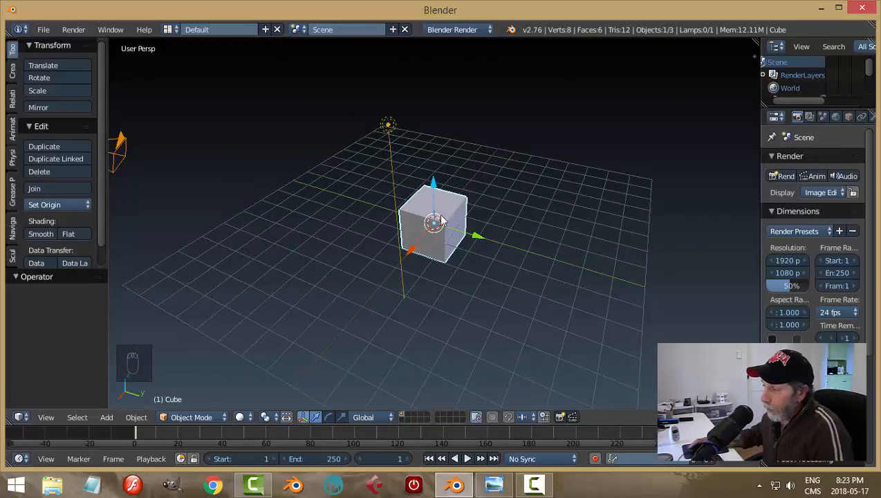
pyautogui.moveTo(326, 212); pyautogui.dragTo(448, 160, button='middle')
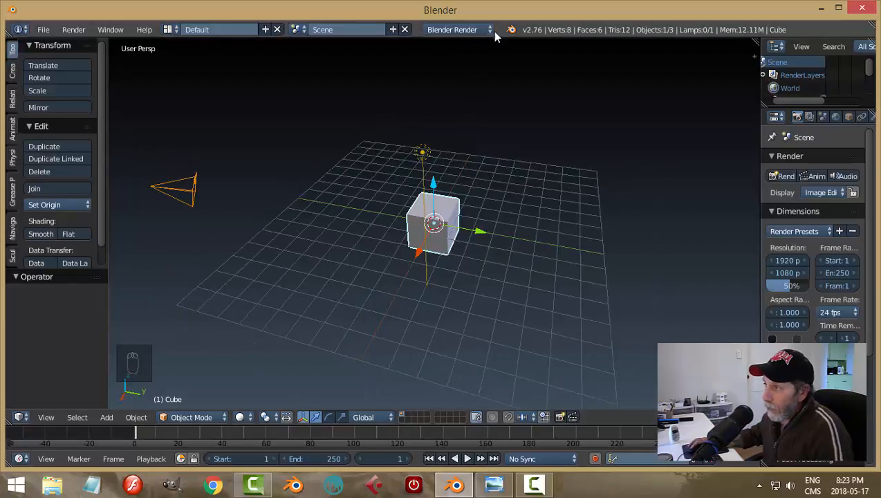
pyautogui.click(456, 31)
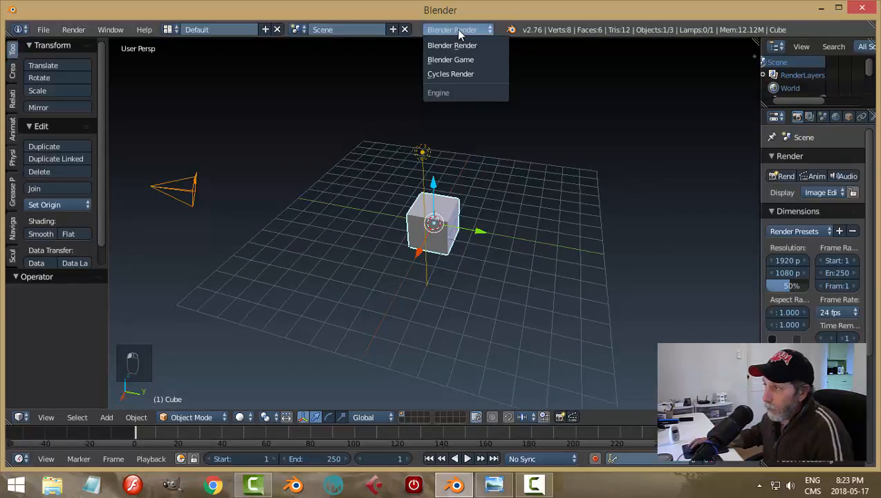
pyautogui.click(456, 74)
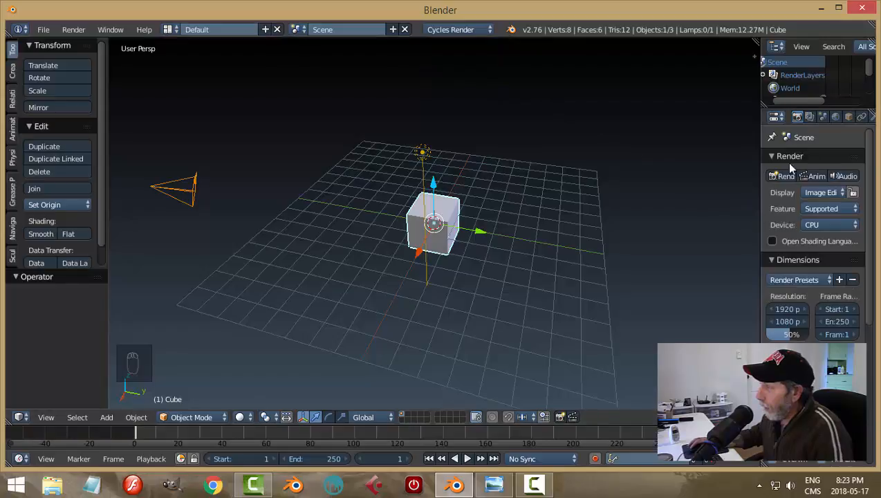
pyautogui.click(813, 225)
pyautogui.click(809, 195)
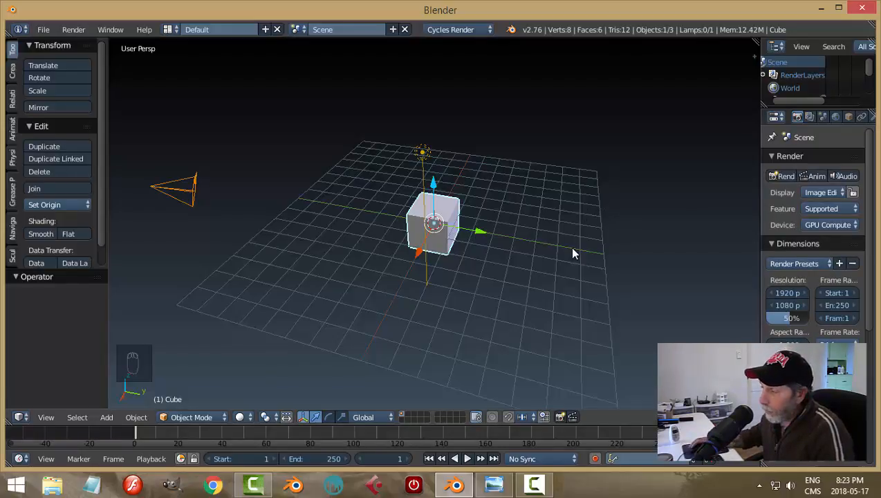
# Delete all the default objects in the scene: cube, camera and lamp.
pyautogui.moveTo(573, 253); pyautogui.dragTo(520, 243, button='middle')
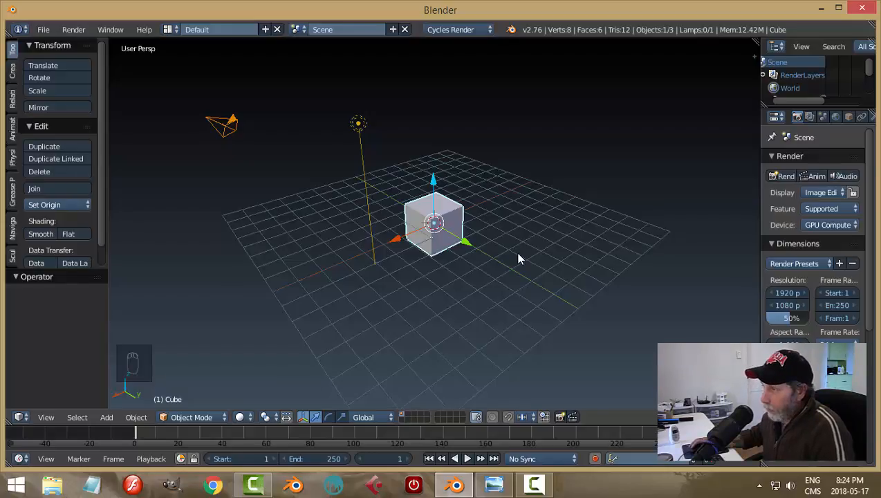
pyautogui.moveTo(551, 239)
pyautogui.mouseDown(button='middle')
pyautogui.moveTo(527, 242)
pyautogui.moveTo(472, 218)
pyautogui.moveTo(507, 242)
pyautogui.moveTo(552, 244)
pyautogui.mouseUp(button='middle')
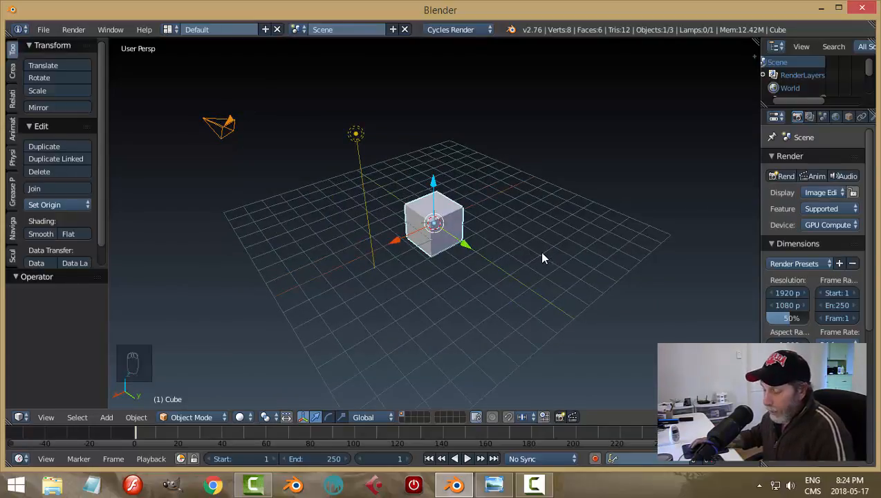
pyautogui.press('a')
pyautogui.press('a')
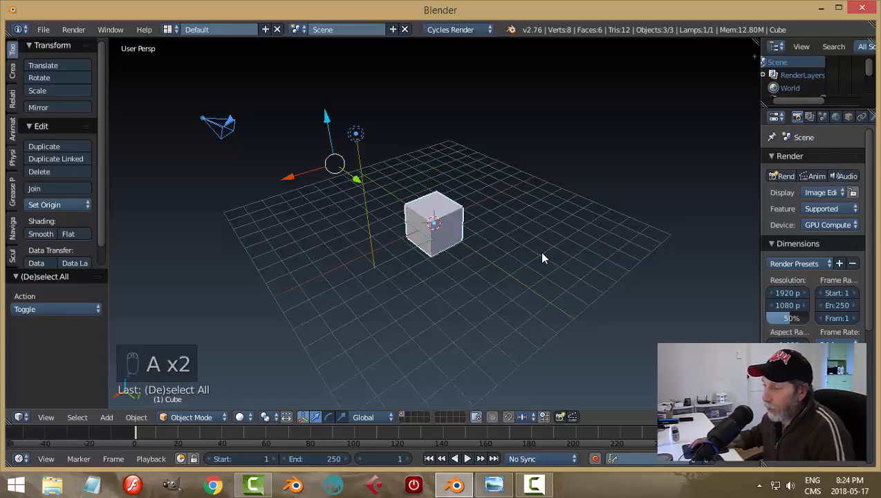
pyautogui.press('x')
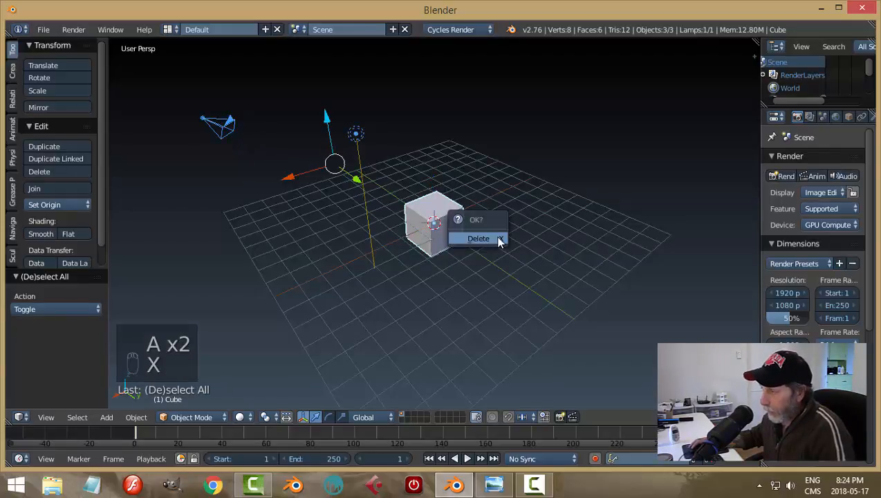
pyautogui.click(488, 238)
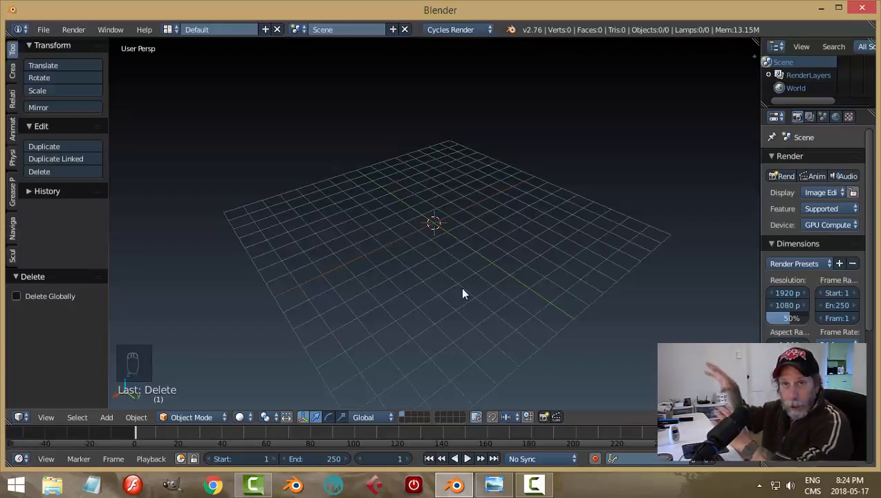
# Set the empty scene's viewport to the front view in orthographic projection.
pyautogui.press('KP_1')
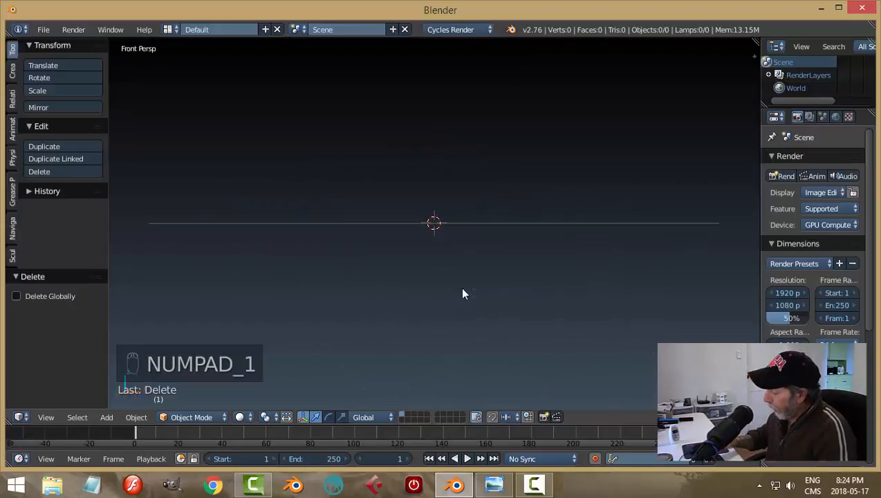
pyautogui.press('KP_5')
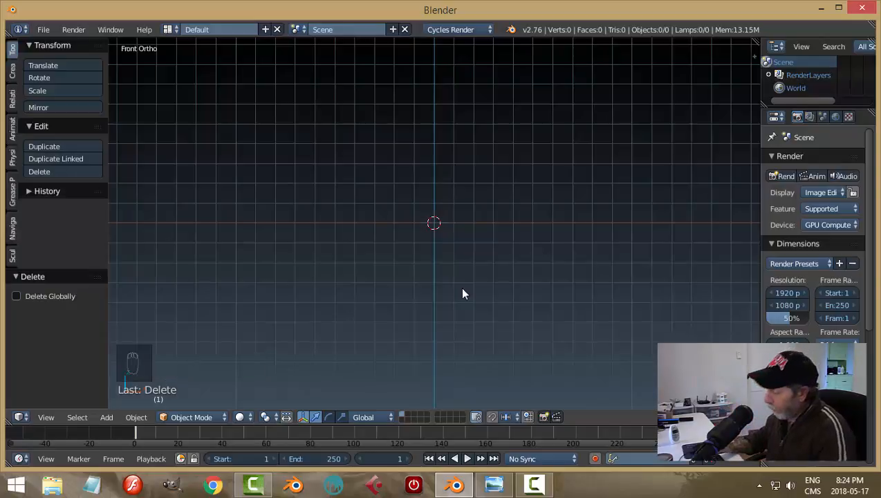
pyautogui.moveTo(469, 285)
pyautogui.mouseDown(button='middle')
pyautogui.moveTo(464, 278)
pyautogui.moveTo(465, 298)
pyautogui.mouseUp(button='middle')
pyautogui.press('KP_1')
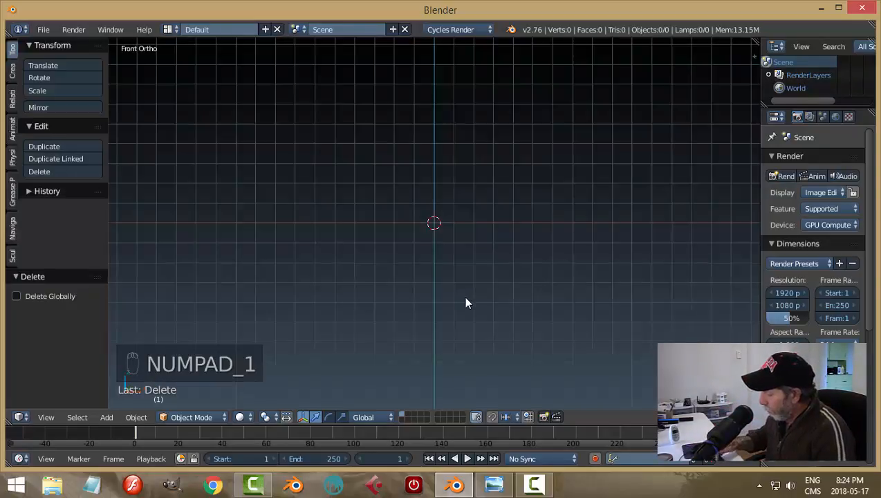
pyautogui.press('KP_5')
pyautogui.press('KP_5')
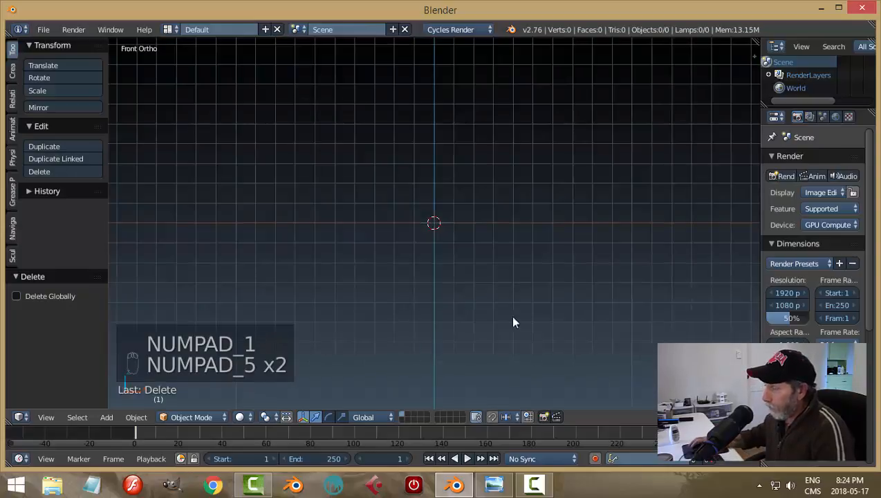
pyautogui.keyDown('shift'); pyautogui.moveTo(516, 291); pyautogui.dragTo(502, 296, button='middle'); pyautogui.keyUp('shift')
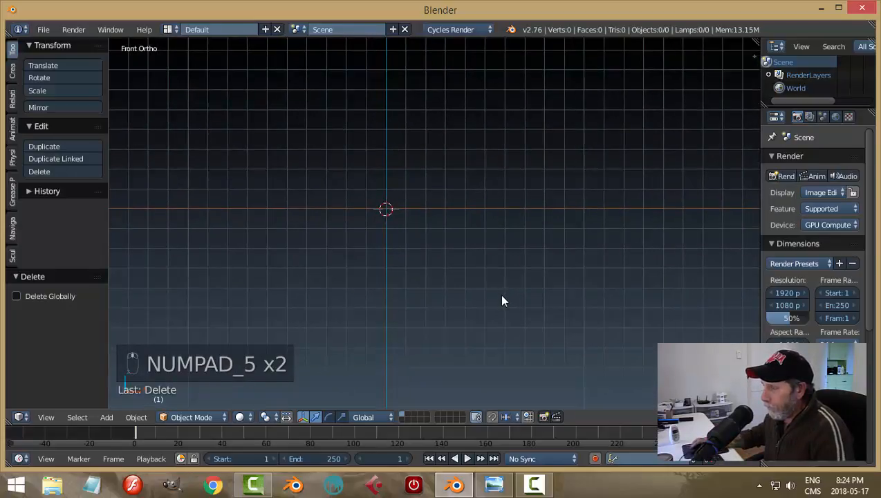
pyautogui.scroll(3, 501, 296)
pyautogui.scroll(-1, 398, 202)
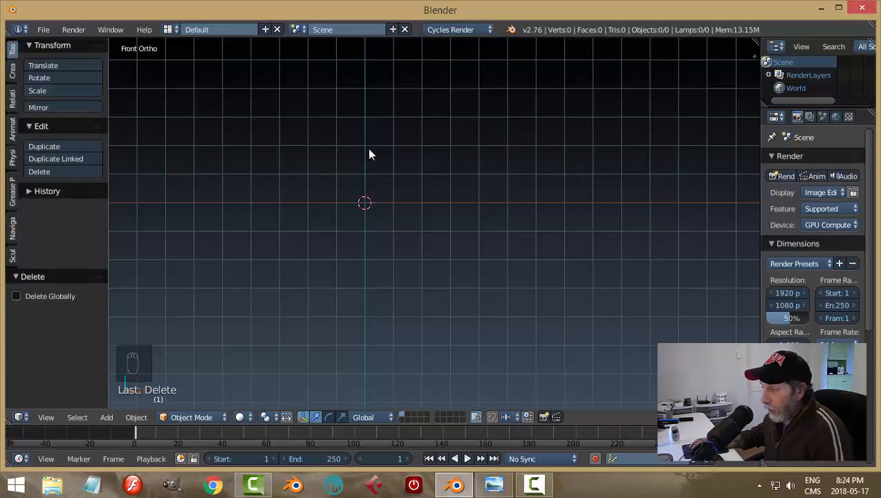
pyautogui.keyDown('shift'); pyautogui.moveTo(422, 273); pyautogui.dragTo(484, 271, button='middle'); pyautogui.keyUp('shift')
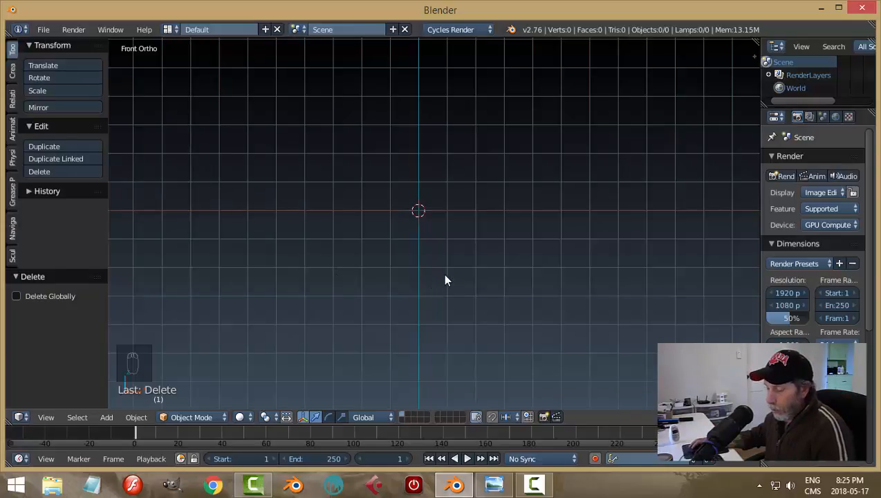
# Add a mesh cylinder at the 3D cursor in the centre of the scene.
pyautogui.hotkey('shift', 'a')
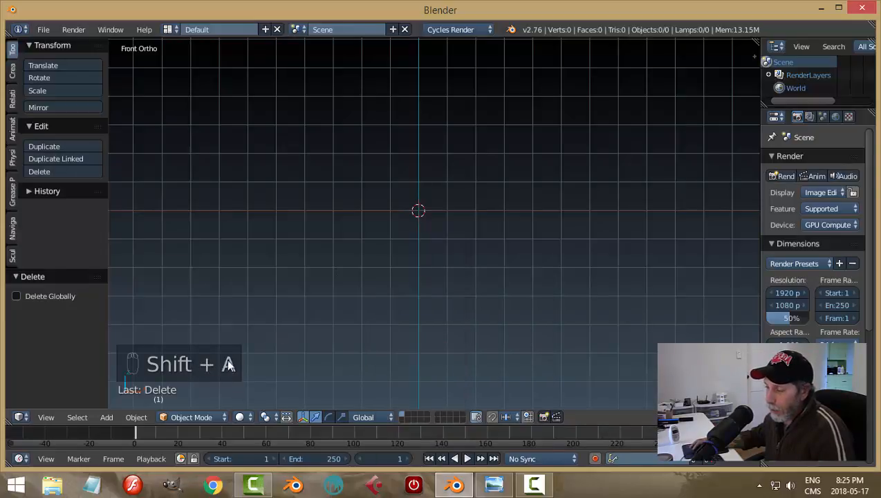
pyautogui.hotkey('shift', 'a')
pyautogui.moveTo(320, 338)
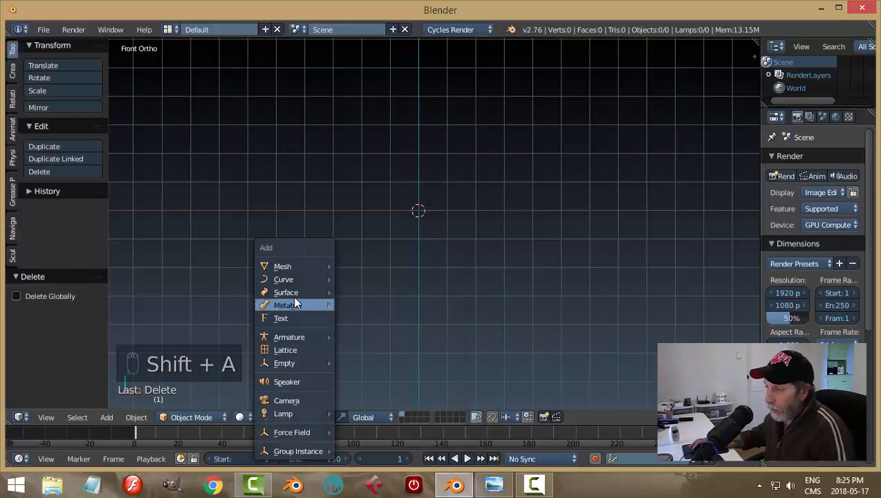
pyautogui.moveTo(296, 267)
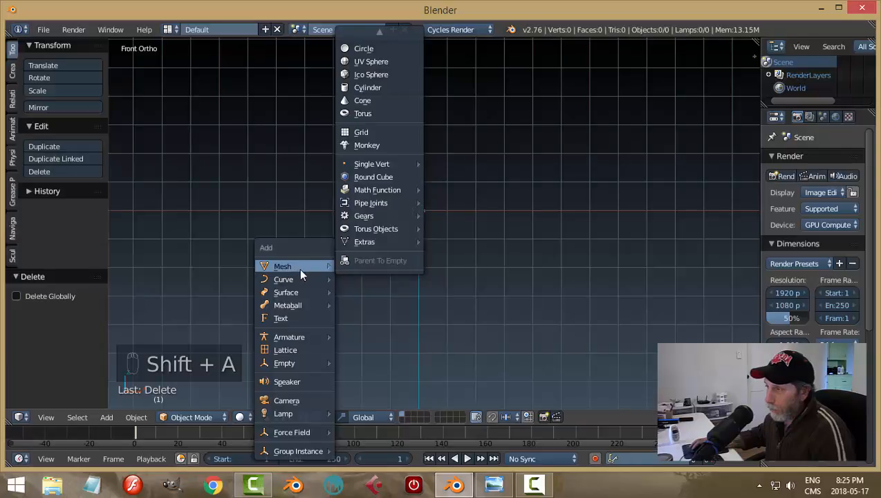
pyautogui.click(365, 88)
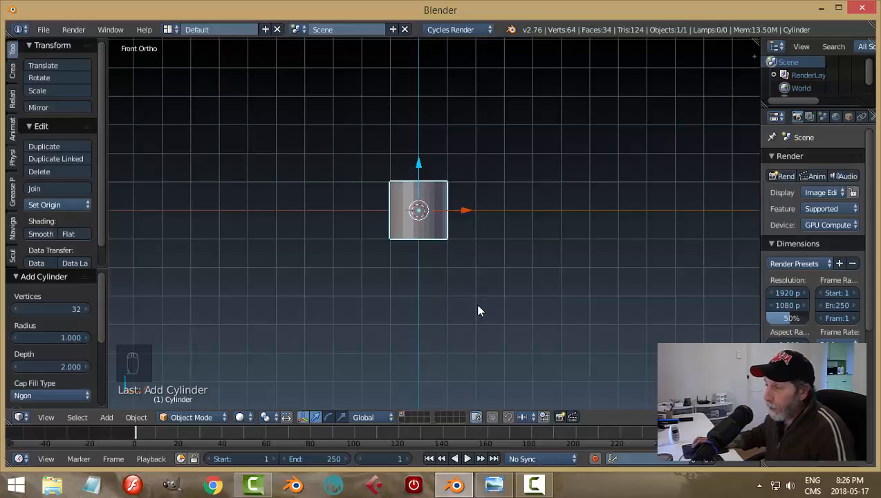
# Move the cylinder up 1 unit along the Z axis so its base sits on the grid floor.
pyautogui.scroll(1, 477, 311)
pyautogui.scroll(1, 477, 310)
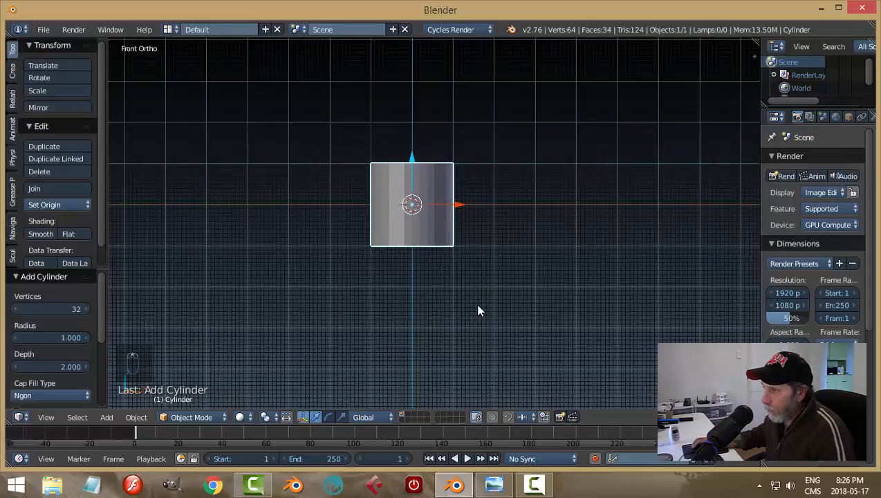
pyautogui.scroll(2, 477, 310)
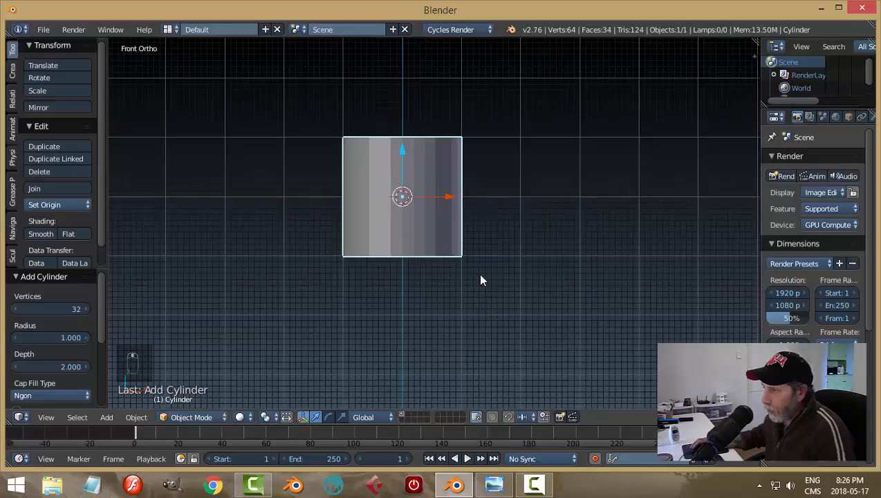
pyautogui.moveTo(481, 280); pyautogui.dragTo(316, 293, button='middle')
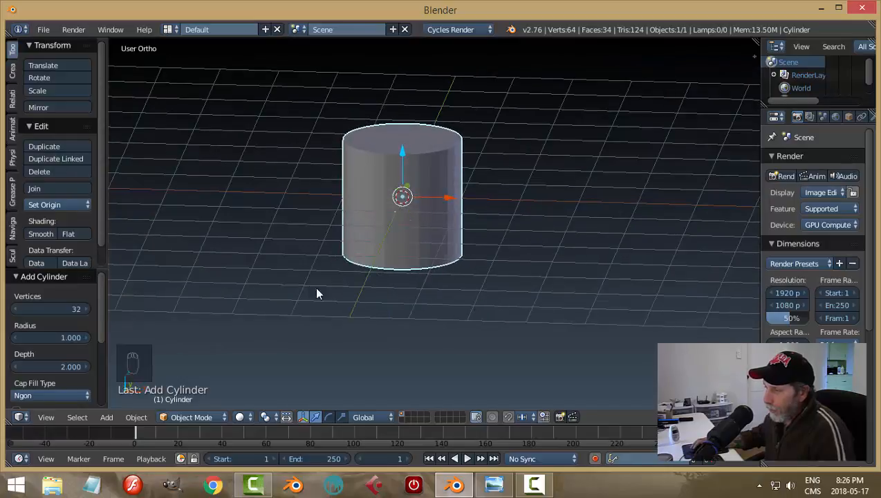
pyautogui.moveTo(541, 234); pyautogui.dragTo(510, 239, button='middle')
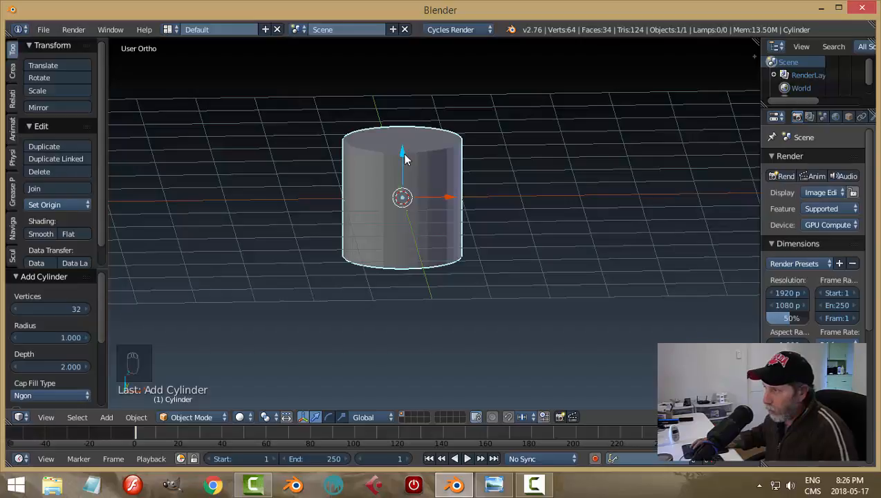
pyautogui.moveTo(403, 159); pyautogui.dragTo(401, 127)
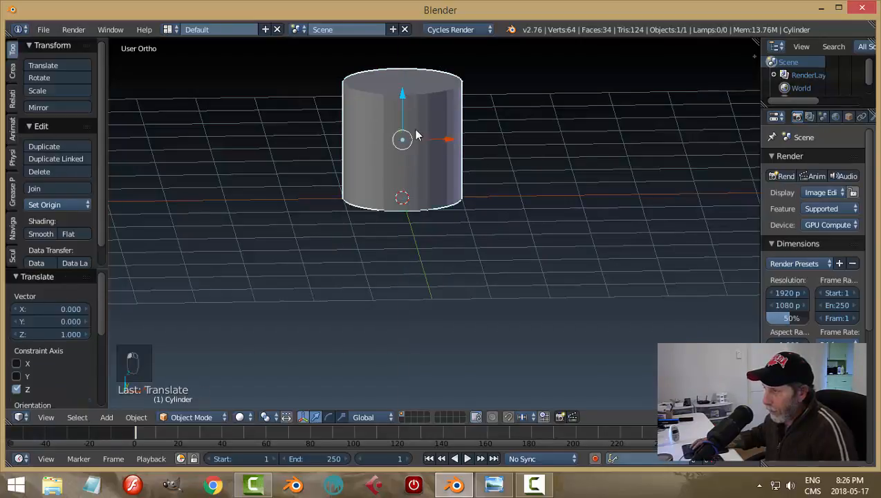
# Reveal the 3D view's Display settings and collapse the Screencast Keys and Shading sections.
pyautogui.moveTo(543, 186); pyautogui.dragTo(544, 212, button='middle')
pyautogui.moveTo(545, 177); pyautogui.dragTo(531, 215, button='middle')
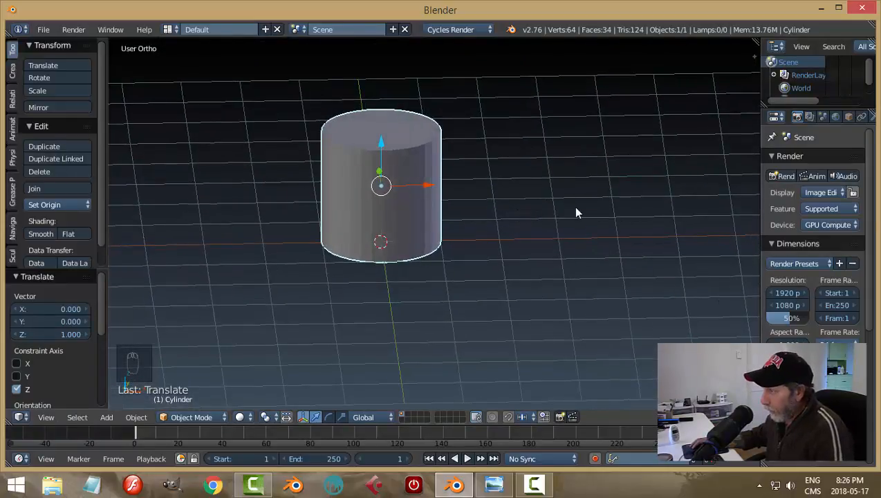
pyautogui.press('n')
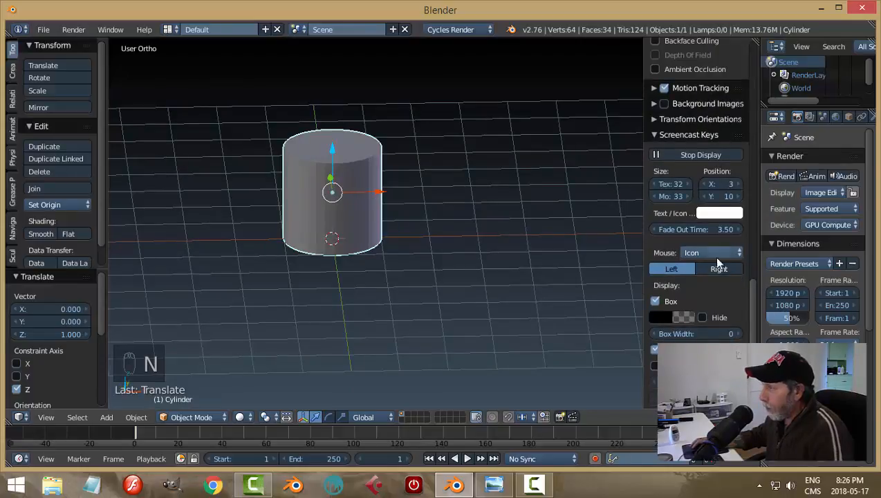
pyautogui.click(655, 136)
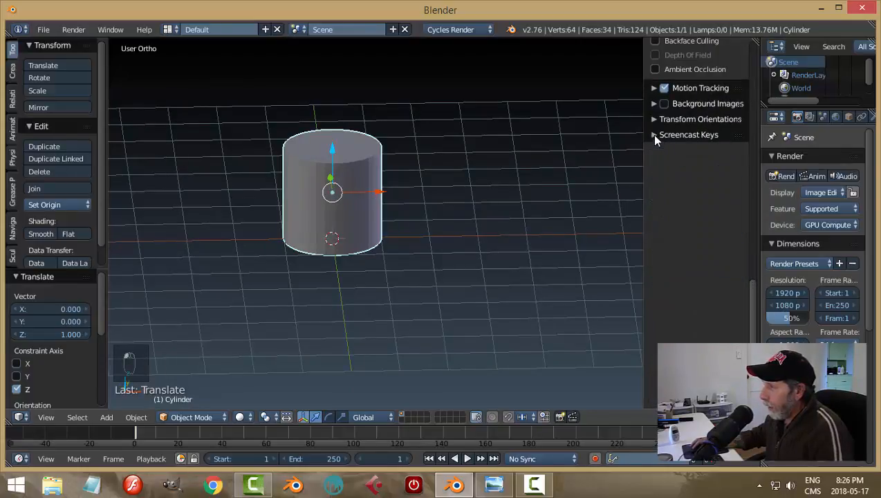
pyautogui.scroll(7, 750, 283)
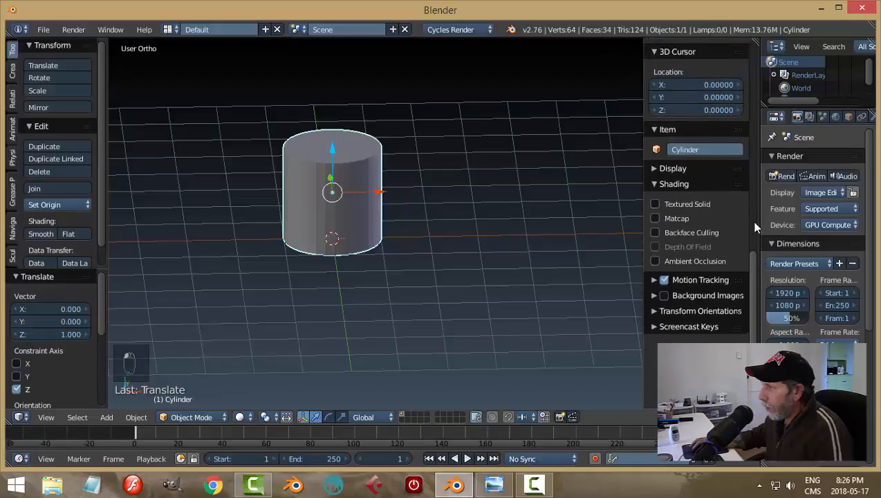
pyautogui.click(653, 189)
pyautogui.click(653, 173)
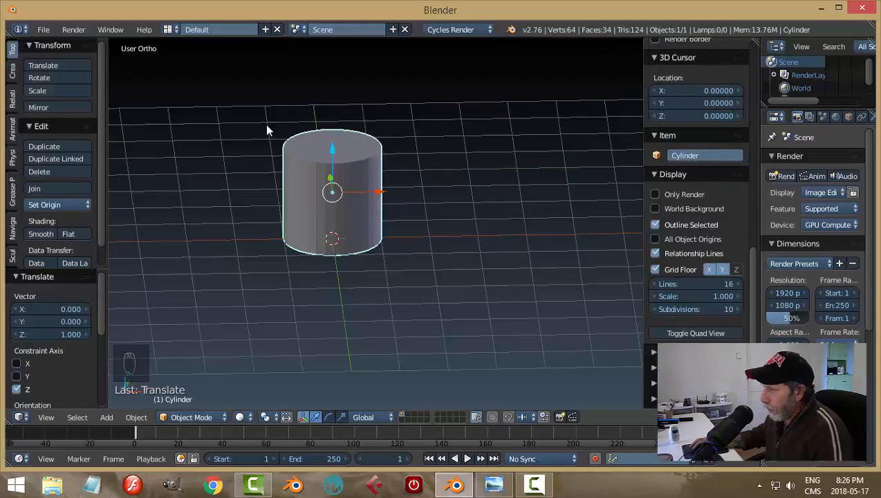
# Turn the viewport's grid floor off and back on.
pyautogui.click(654, 270)
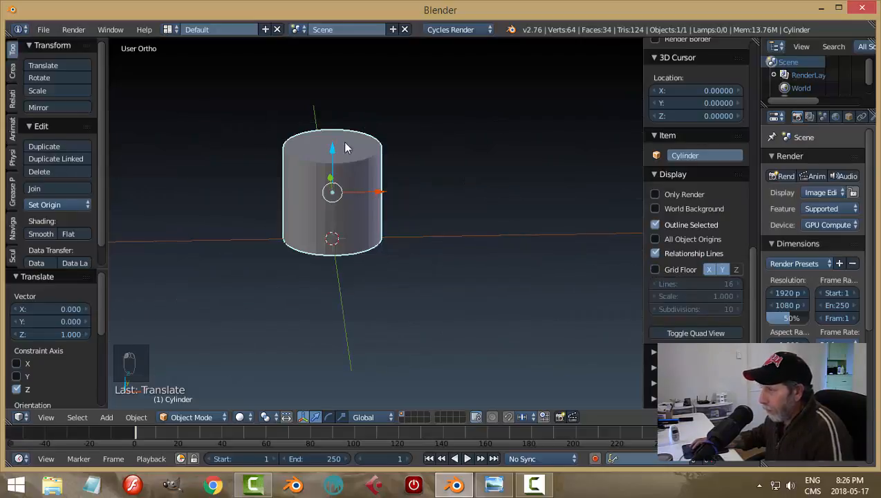
pyautogui.click(654, 270)
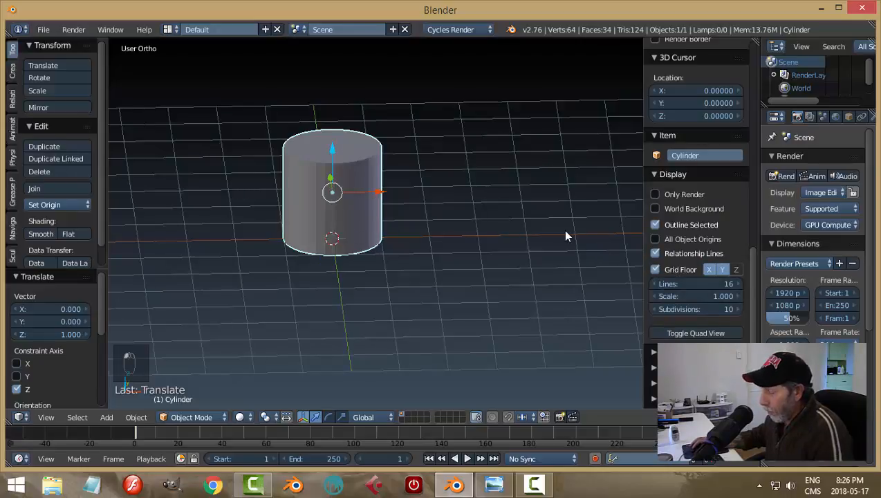
pyautogui.press('n')
pyautogui.press('n')
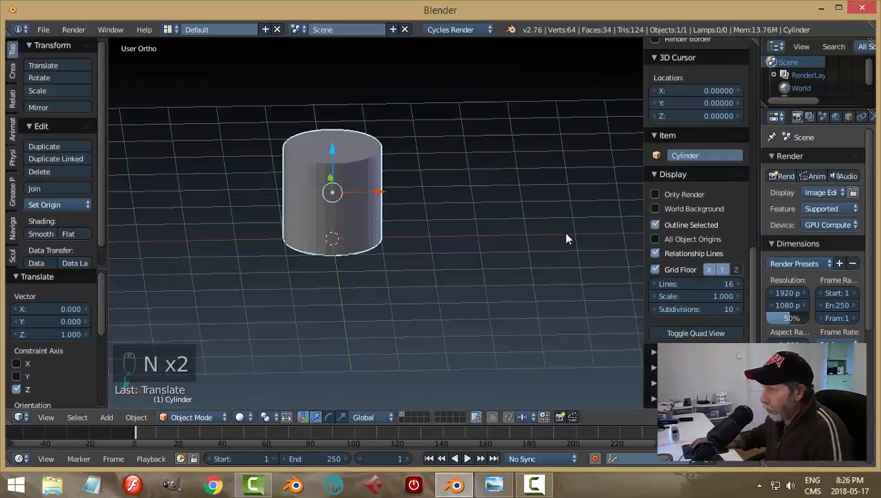
# Hide the properties sidebar, and hide and restore the tool shelf.
pyautogui.press('n')
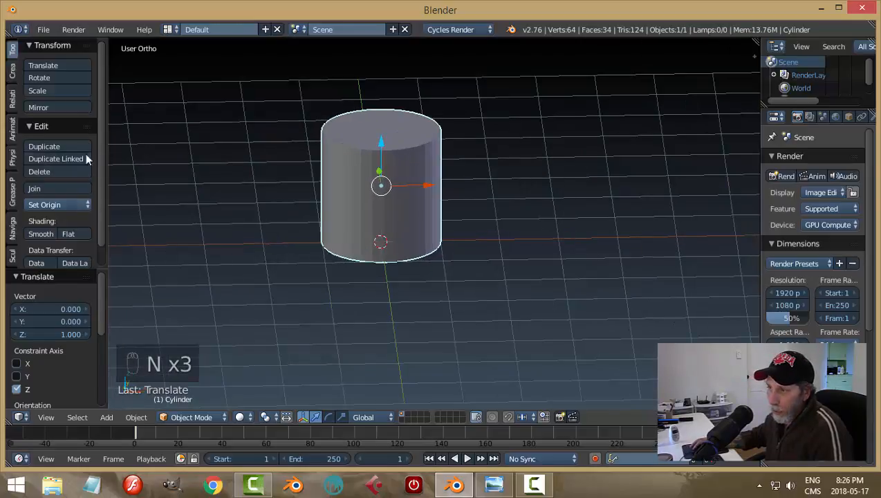
pyautogui.press('t')
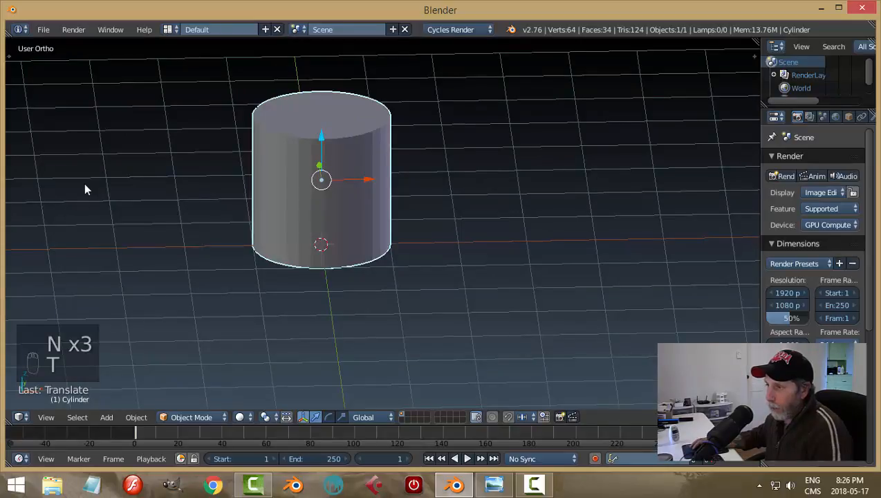
pyautogui.press('t')
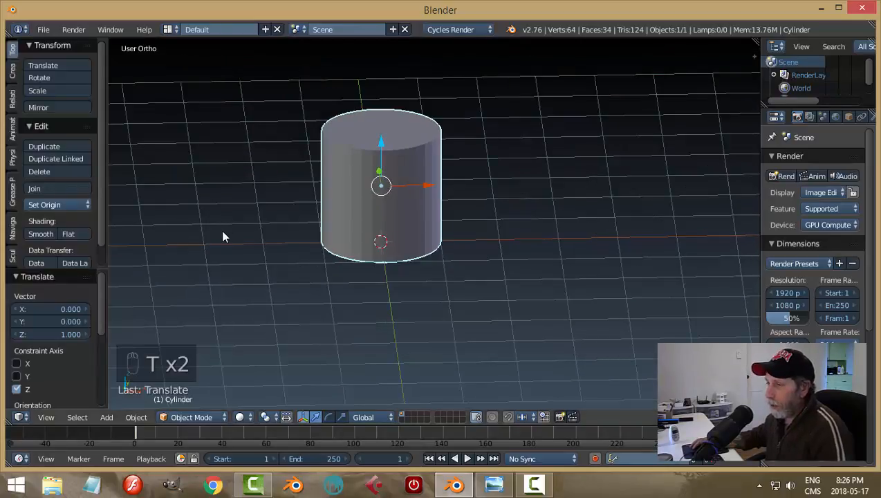
# Turn off the grid floor in the 3D view's display settings and hide the properties sidebar again.
pyautogui.keyDown('shift'); pyautogui.moveTo(484, 244); pyautogui.dragTo(530, 249, button='middle'); pyautogui.keyUp('shift')
pyautogui.press('n')
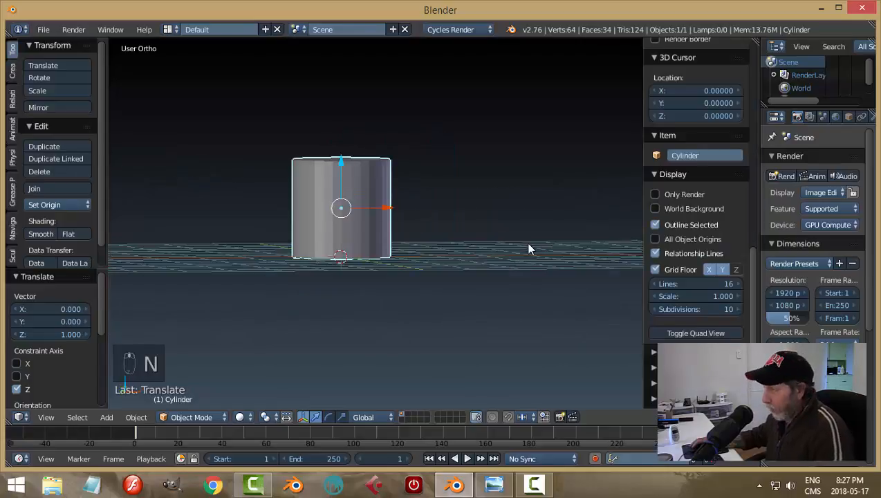
pyautogui.click(655, 270)
pyautogui.press('n')
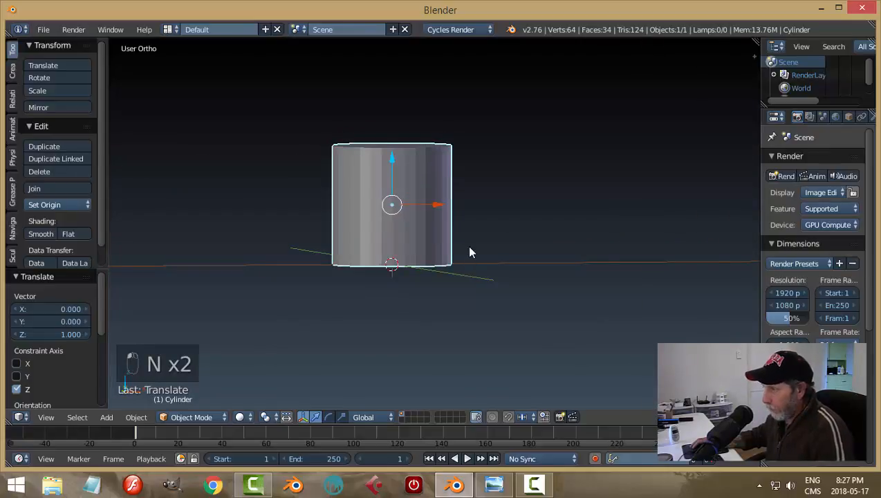
pyautogui.moveTo(466, 245); pyautogui.dragTo(458, 216, button='middle')
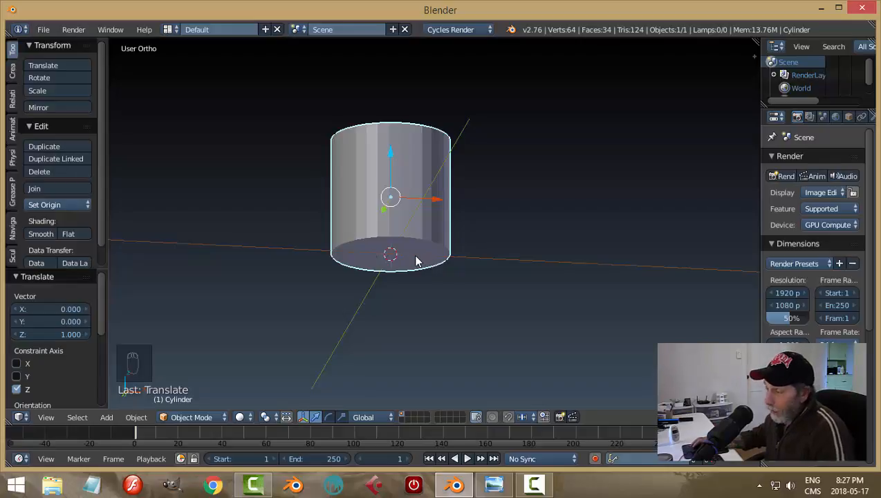
pyautogui.moveTo(472, 213); pyautogui.dragTo(456, 250, button='middle')
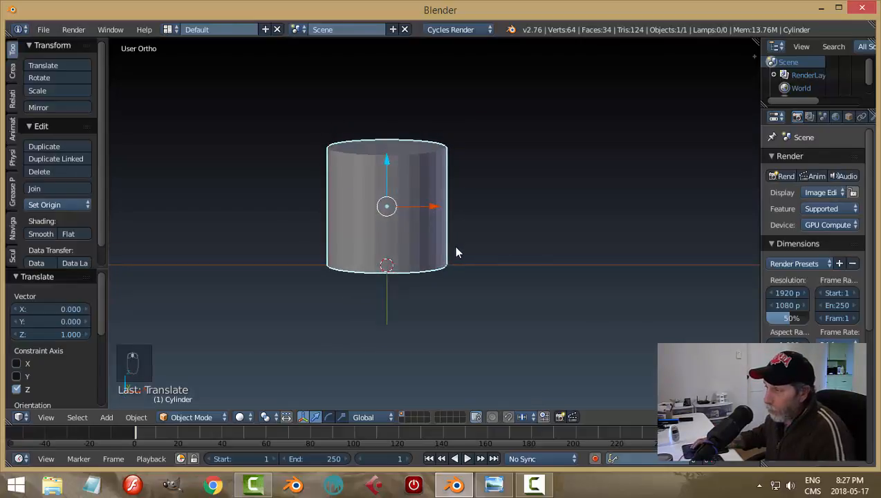
pyautogui.click(189, 417)
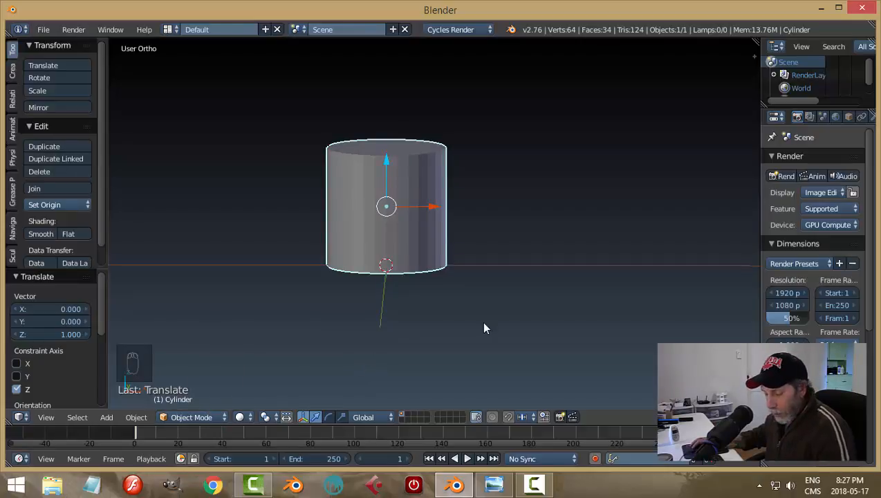
pyautogui.hotkey('ctrl', 'Tab')
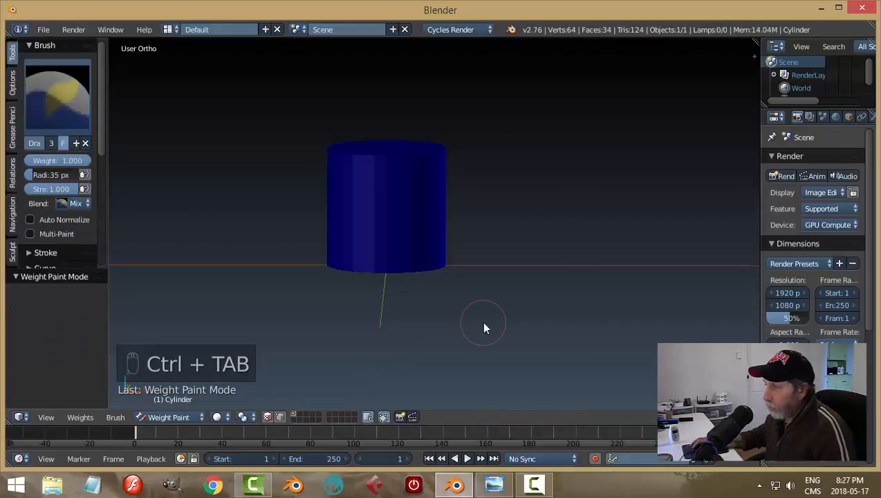
pyautogui.click(169, 417)
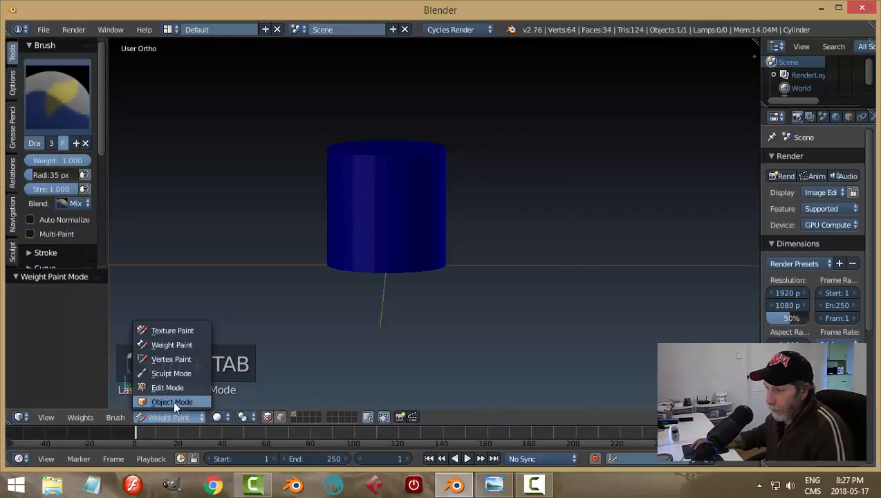
pyautogui.click(173, 400)
pyautogui.press('Tab')
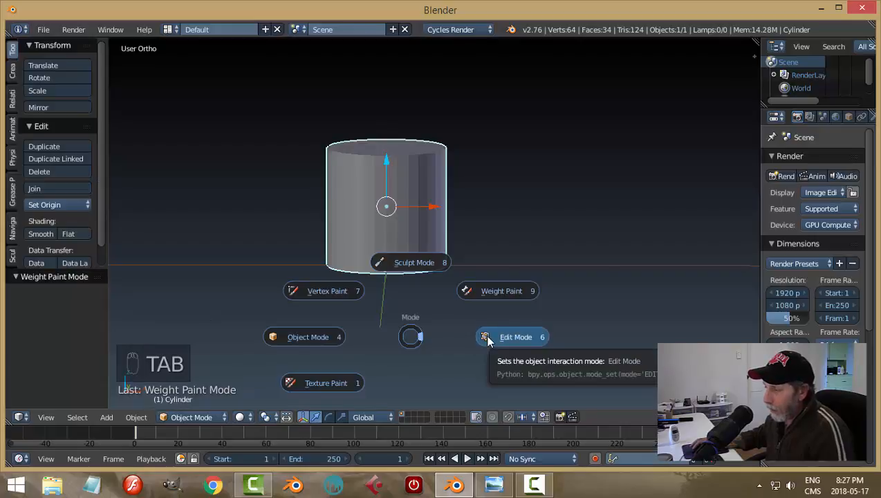
pyautogui.click(360, 330)
# Put the cylinder into Edit Mode and deselect all of its vertices.
pyautogui.click(181, 417)
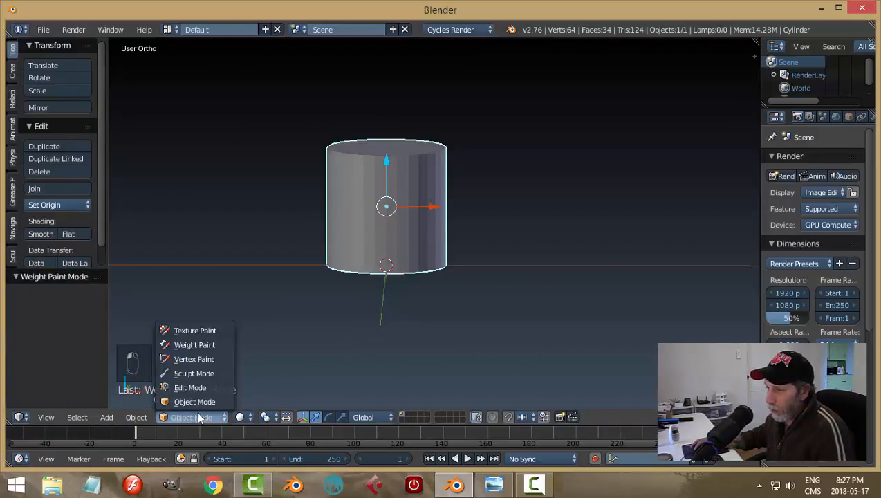
pyautogui.click(195, 388)
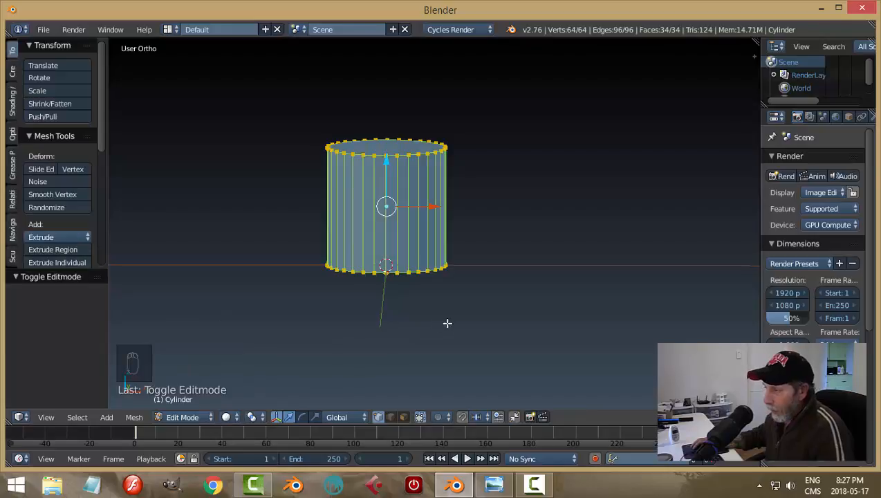
pyautogui.moveTo(456, 318)
pyautogui.mouseDown(button='middle')
pyautogui.moveTo(473, 297)
pyautogui.moveTo(470, 311)
pyautogui.mouseUp(button='middle')
pyautogui.press('a')
pyautogui.moveTo(482, 268); pyautogui.dragTo(404, 306, button='middle')
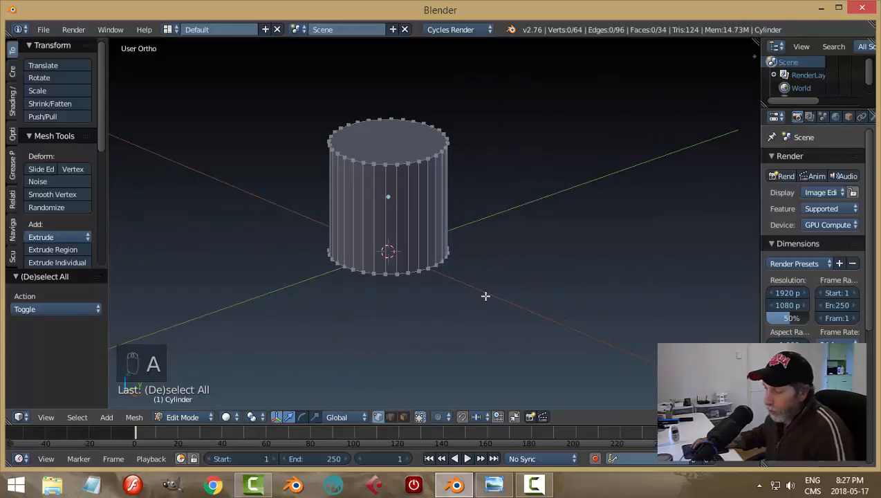
pyautogui.press('a')
pyautogui.press('a')
pyautogui.moveTo(485, 296); pyautogui.dragTo(492, 275, button='middle')
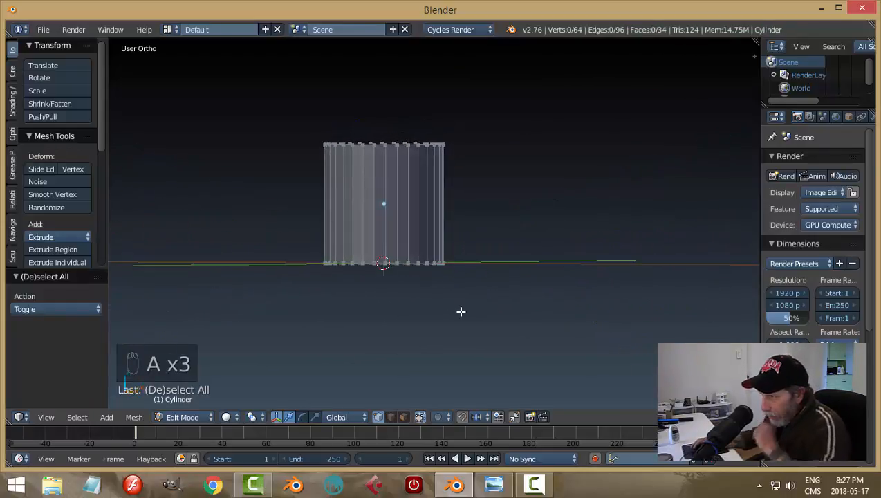
pyautogui.moveTo(460, 310); pyautogui.dragTo(426, 329, button='middle')
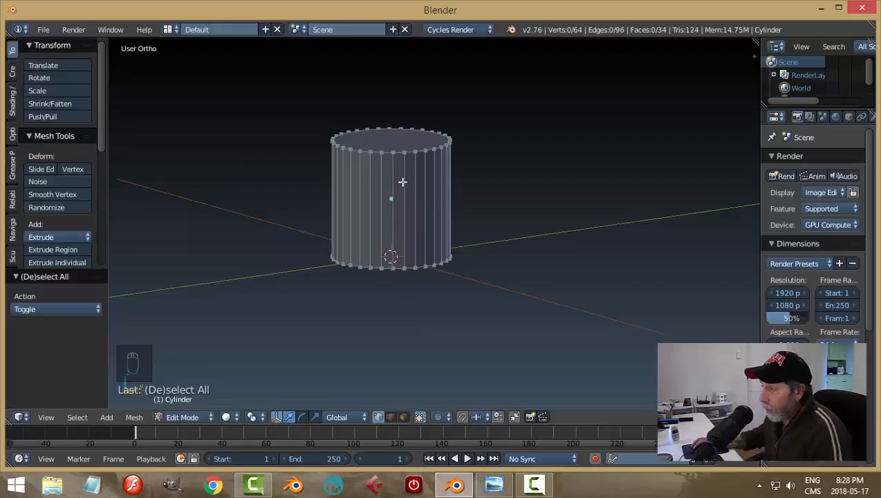
# Switch to edge selection, try a single bottom edge, and select the whole edge loop around the cylinder's base.
pyautogui.rightClick(393, 268)
pyautogui.click(390, 417)
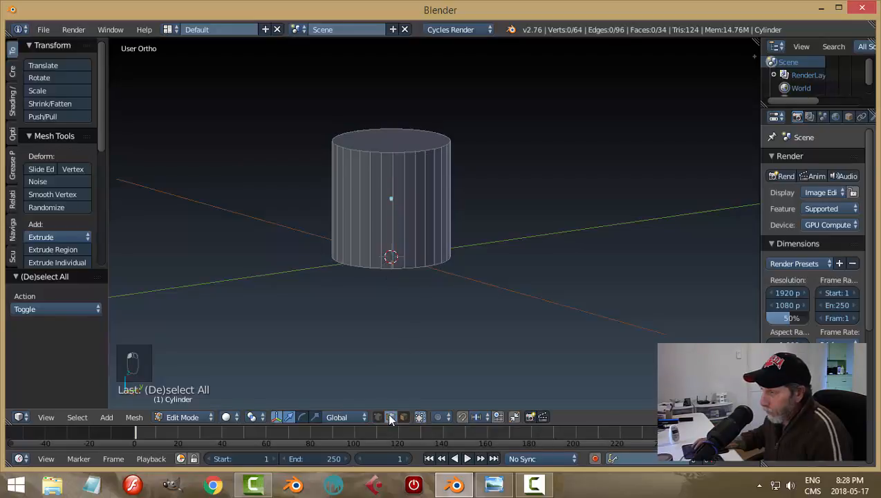
pyautogui.rightClick(400, 269)
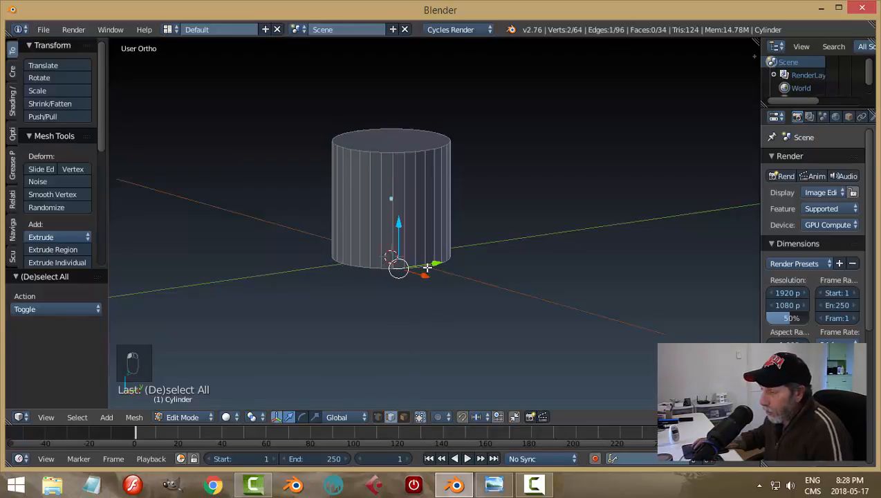
pyautogui.press('a')
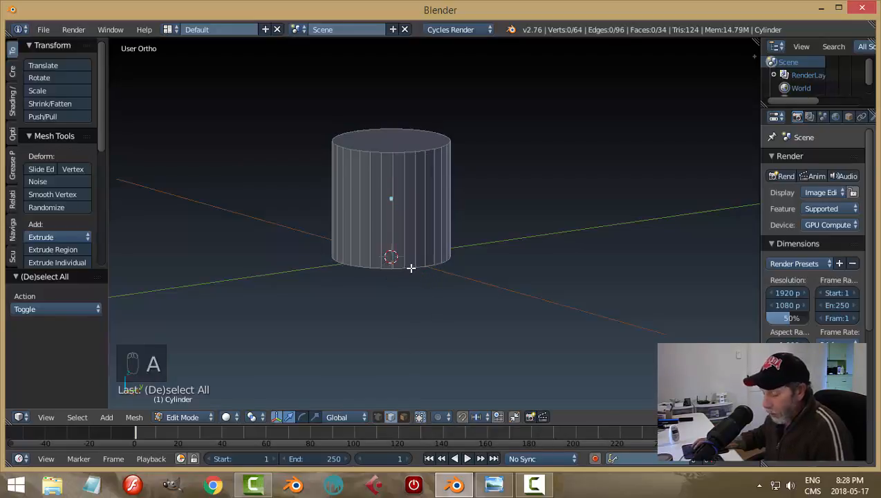
pyautogui.keyDown('alt'); pyautogui.rightClick(411, 266); pyautogui.keyUp('alt')
pyautogui.moveTo(445, 307); pyautogui.dragTo(472, 275, button='middle')
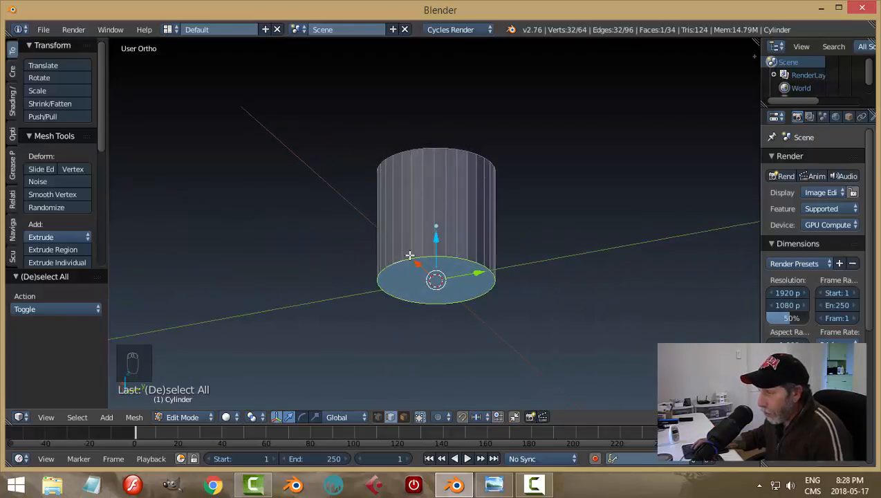
# Switch to face selection, clear the selection, and pick one side face followed by the cylinder's bottom face.
pyautogui.click(404, 417)
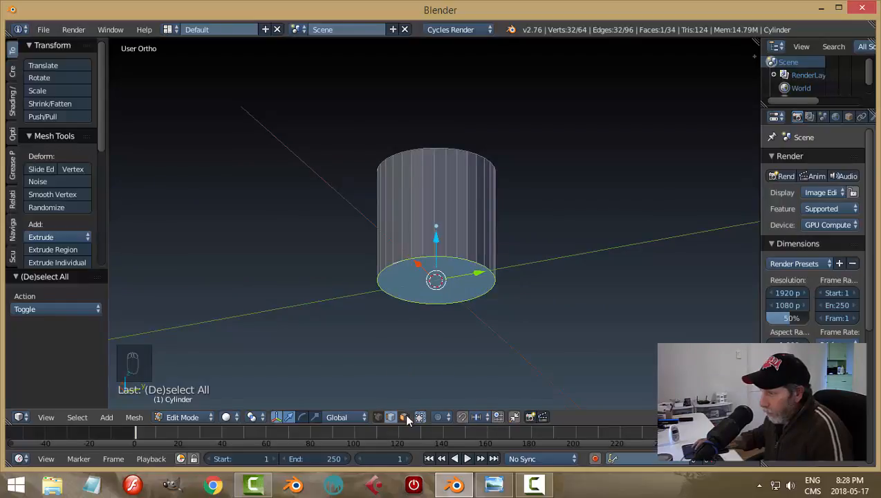
pyautogui.press('a')
pyautogui.rightClick(461, 231)
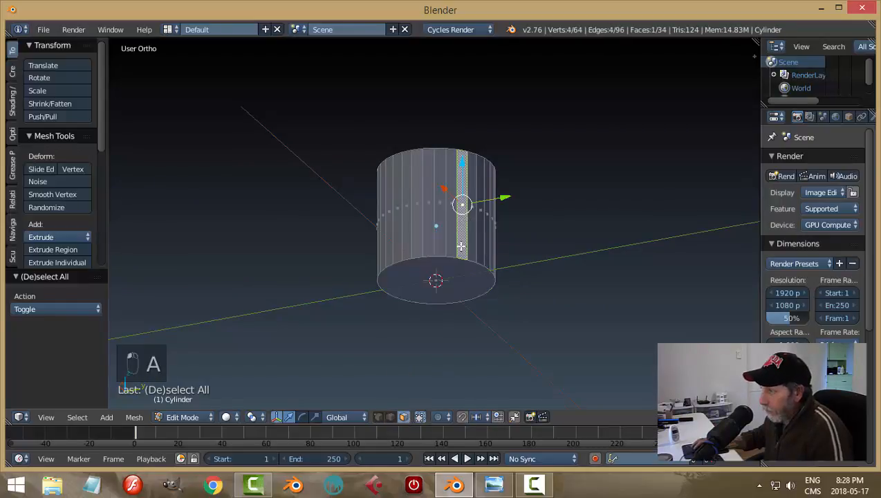
pyautogui.rightClick(448, 280)
pyautogui.moveTo(510, 237); pyautogui.dragTo(527, 322, button='middle')
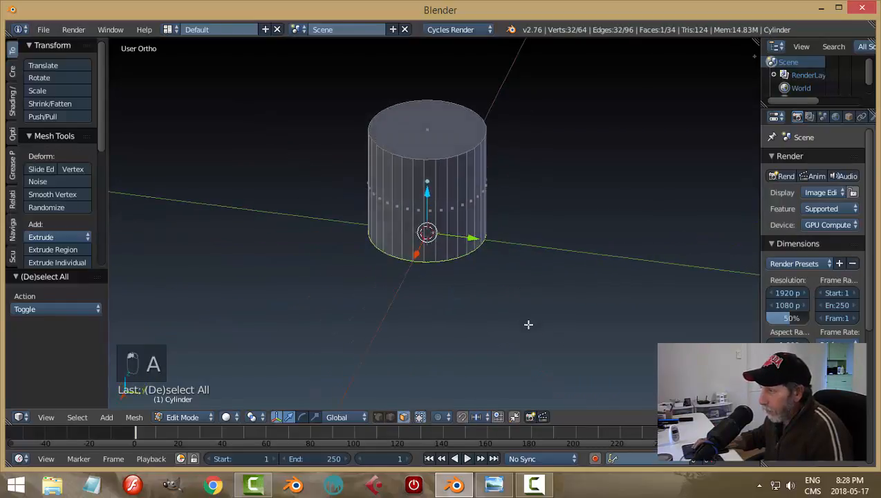
# Select the cylinder's top face and deselect everything.
pyautogui.rightClick(448, 133)
pyautogui.press('a')
pyautogui.moveTo(491, 244); pyautogui.dragTo(458, 216, button='middle')
pyautogui.scroll(2, 460, 255)
pyautogui.keyDown('shift'); pyautogui.moveTo(460, 256); pyautogui.dragTo(519, 256, button='middle'); pyautogui.keyUp('shift')
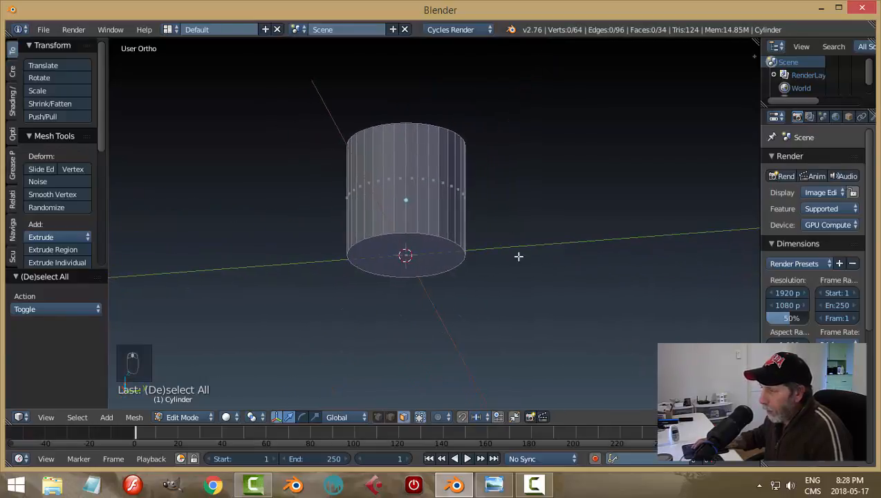
# Try selecting several individual side faces and finish with only the cylinder's bottom face selected.
pyautogui.rightClick(433, 250)
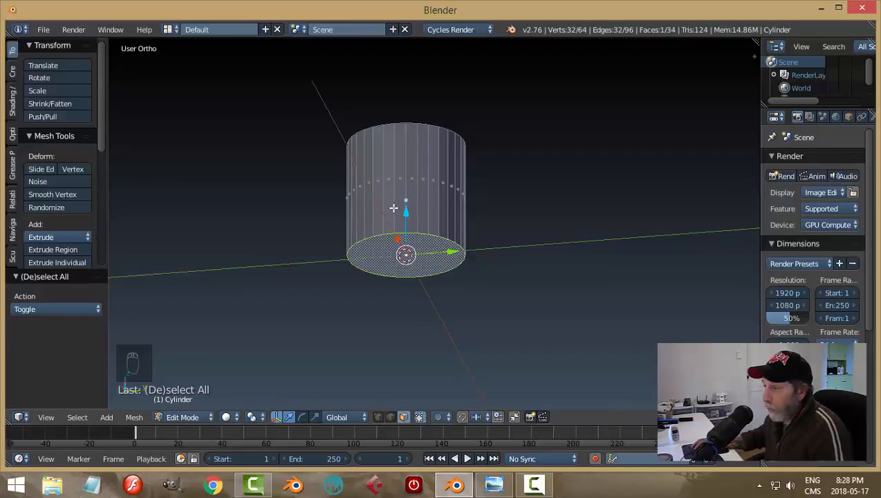
pyautogui.rightClick(402, 177)
pyautogui.click(418, 189)
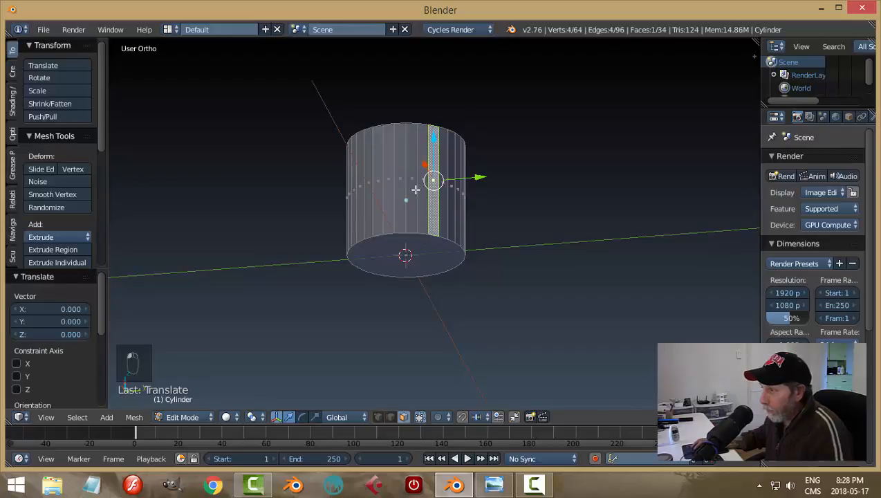
pyautogui.click(407, 190)
pyautogui.click(389, 190)
pyautogui.click(378, 189)
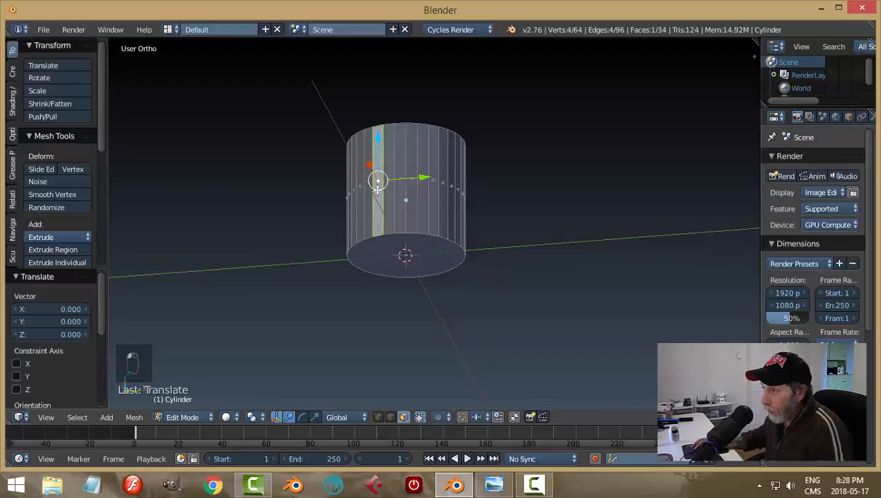
pyautogui.rightClick(410, 253)
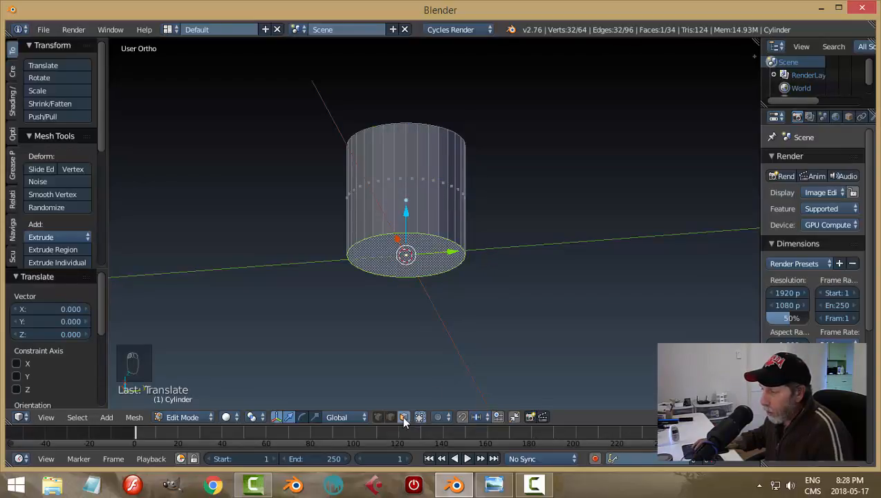
# Scale the selected bottom face down to about 0.704 so the cylinder tapers towards its base.
pyautogui.moveTo(424, 400); pyautogui.dragTo(549, 250, button='middle')
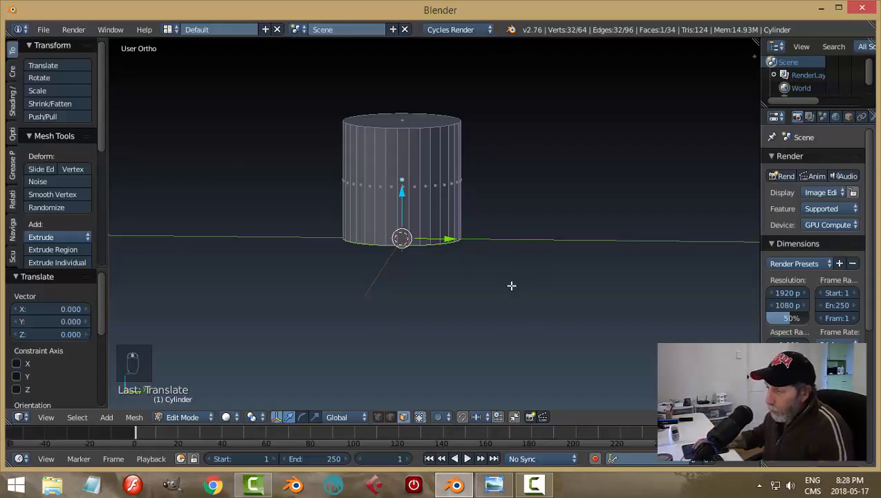
pyautogui.moveTo(511, 287); pyautogui.dragTo(522, 266, button='middle')
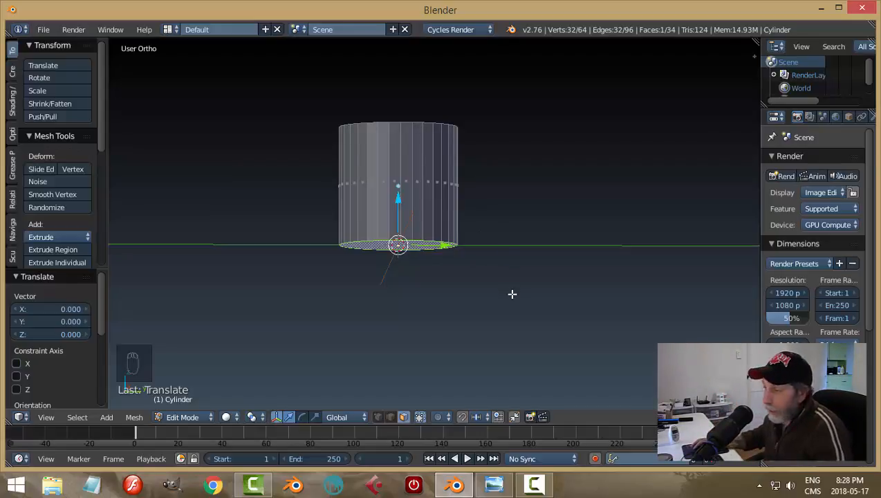
pyautogui.scroll(2, 466, 303)
pyautogui.moveTo(482, 298); pyautogui.dragTo(419, 291, button='middle')
pyautogui.moveTo(336, 274); pyautogui.dragTo(425, 270, button='middle')
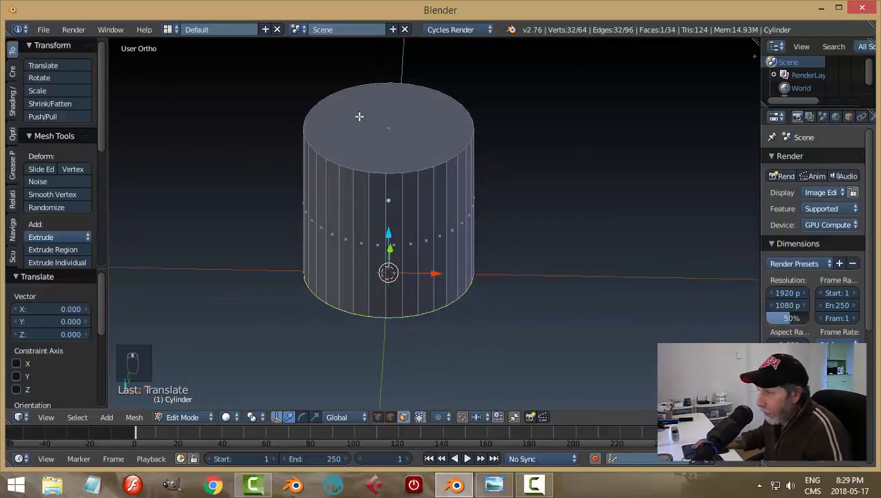
pyautogui.moveTo(541, 285); pyautogui.dragTo(522, 264, button='middle')
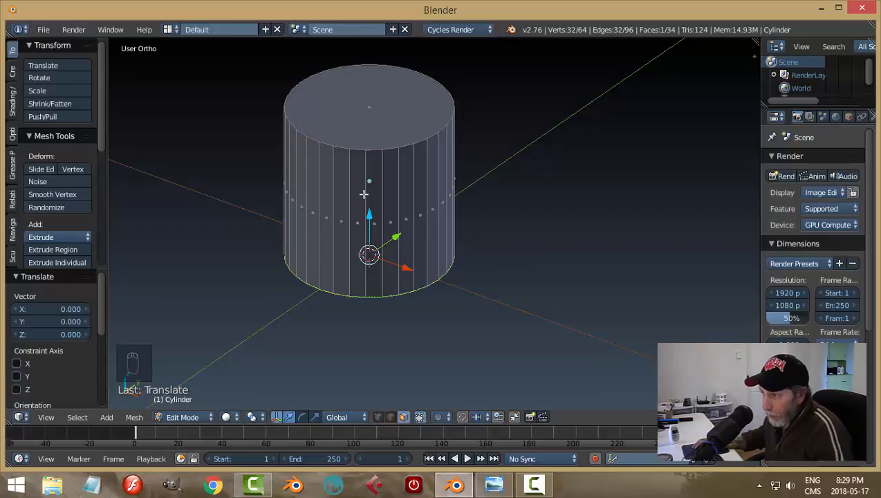
pyautogui.moveTo(503, 262); pyautogui.dragTo(508, 221, button='middle')
pyautogui.moveTo(426, 253); pyautogui.dragTo(501, 259, button='middle')
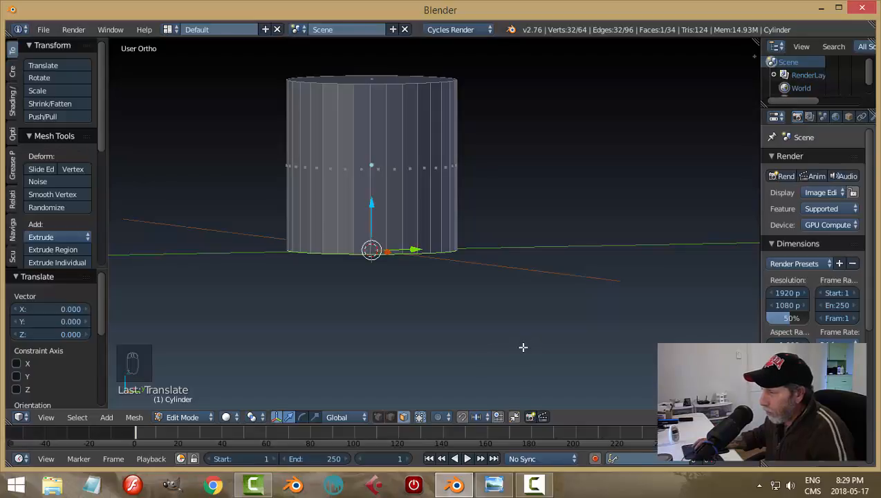
pyautogui.press('s')
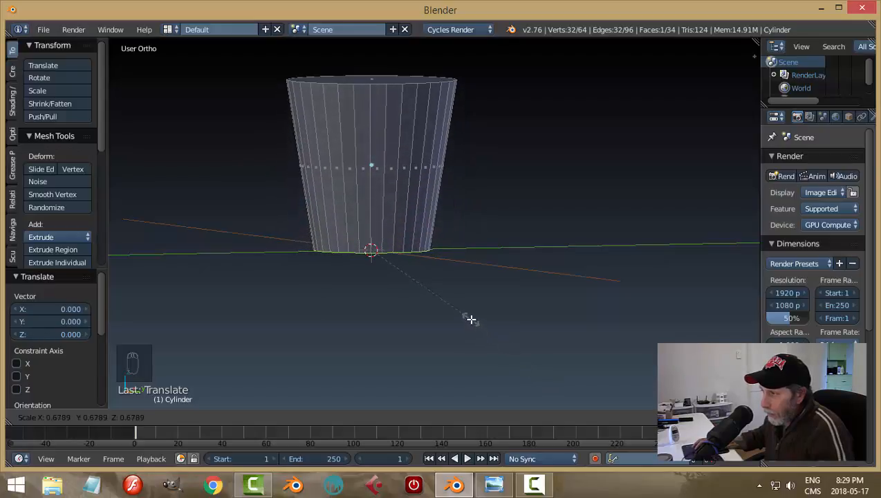
pyautogui.click(472, 323)
pyautogui.moveTo(546, 256); pyautogui.dragTo(462, 224, button='middle')
pyautogui.scroll(-2, 570, 251)
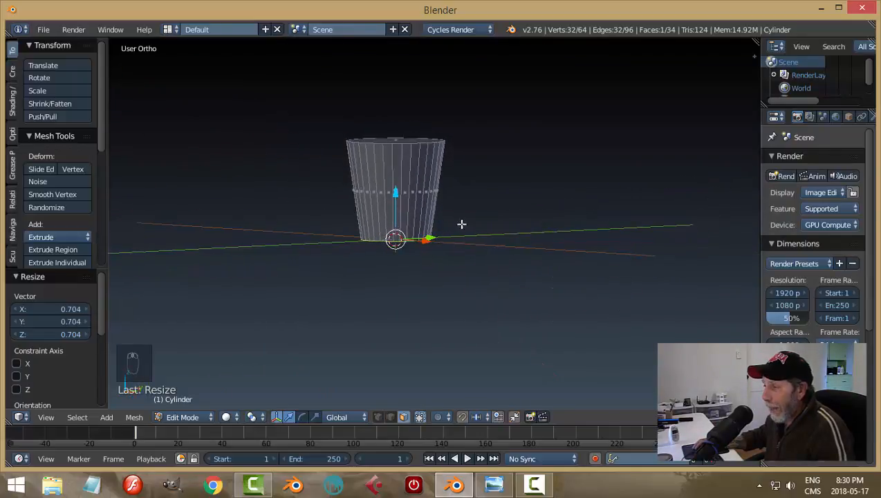
# Select the cylinder's top face, lower it along Z to shorten the pail, and clear the selection.
pyautogui.moveTo(533, 230)
pyautogui.mouseDown(button='middle')
pyautogui.moveTo(510, 238)
pyautogui.moveTo(533, 232)
pyautogui.mouseUp(button='middle')
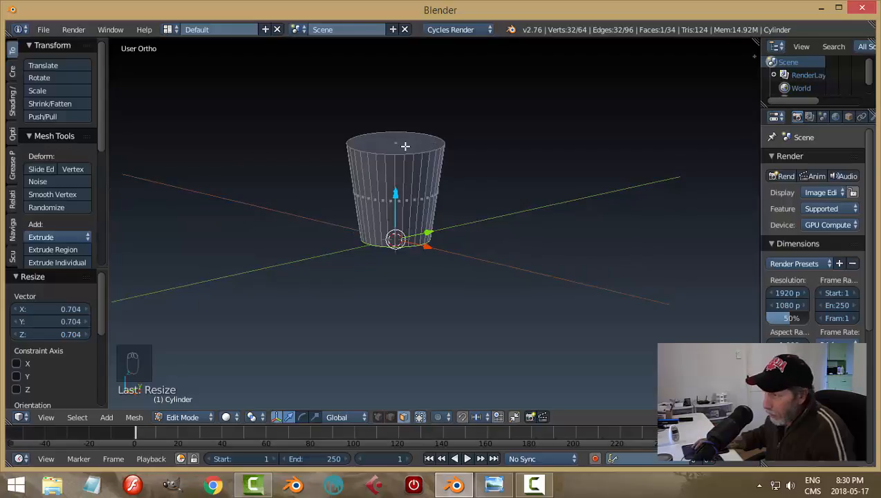
pyautogui.rightClick(405, 146)
pyautogui.moveTo(521, 193); pyautogui.dragTo(459, 311, button='middle')
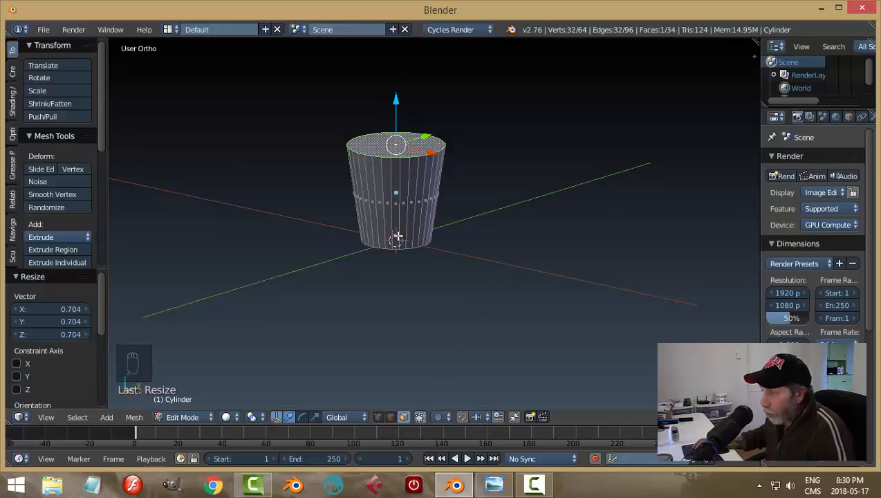
pyautogui.moveTo(478, 262); pyautogui.dragTo(460, 239, button='middle')
pyautogui.moveTo(396, 93); pyautogui.dragTo(399, 119)
pyautogui.press('a')
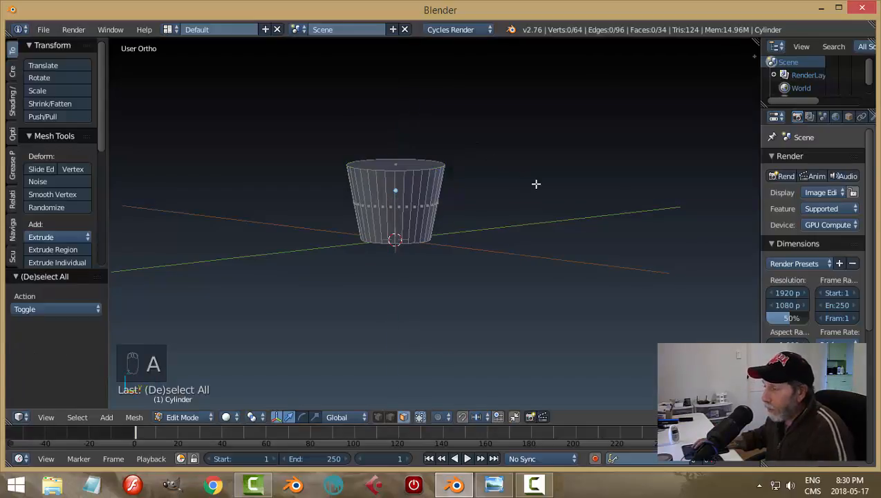
pyautogui.rightClick(388, 167)
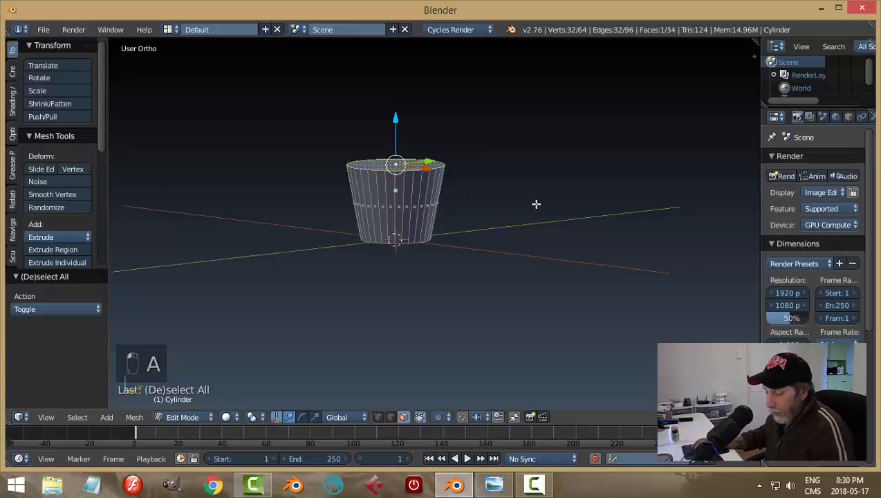
pyautogui.press('a')
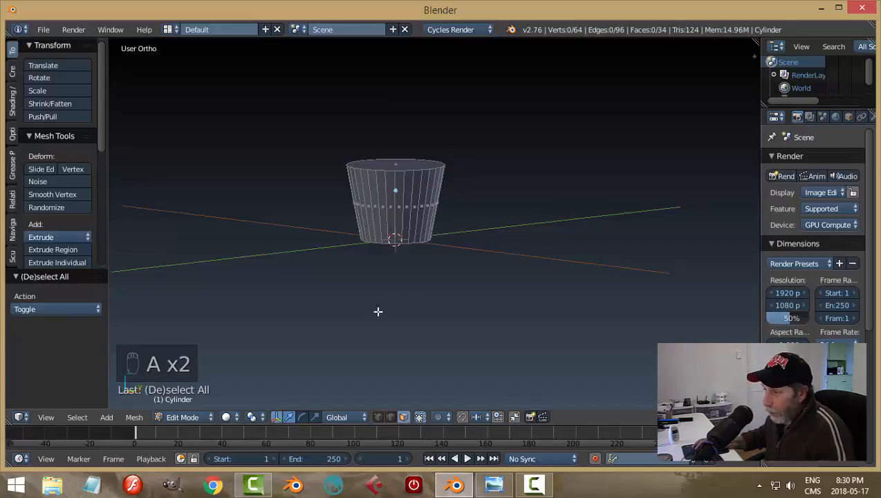
# Switch to Object Mode and examine the tapered pail shape from several angles.
pyautogui.click(198, 417)
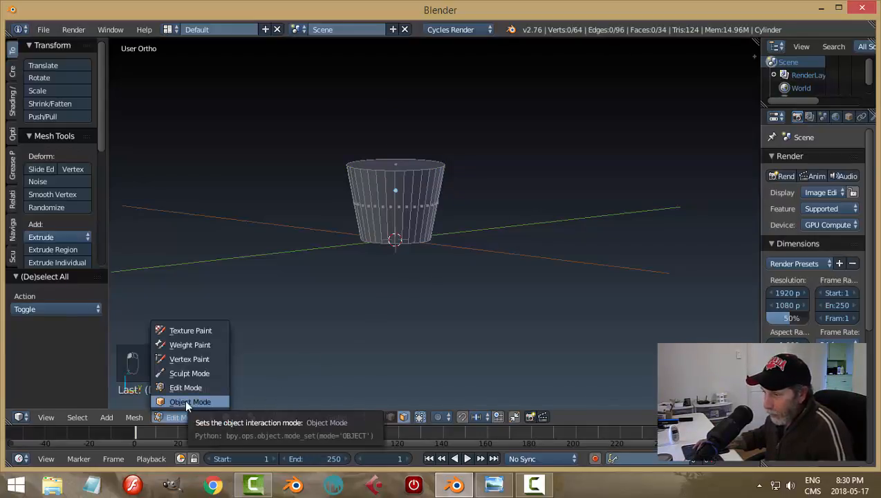
pyautogui.click(185, 401)
pyautogui.moveTo(562, 194); pyautogui.dragTo(557, 224, button='middle')
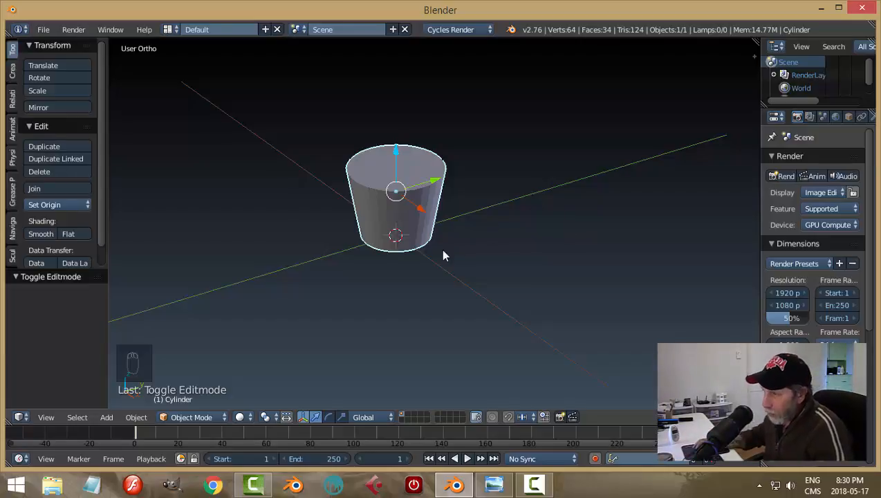
pyautogui.moveTo(465, 265); pyautogui.dragTo(410, 181, button='middle')
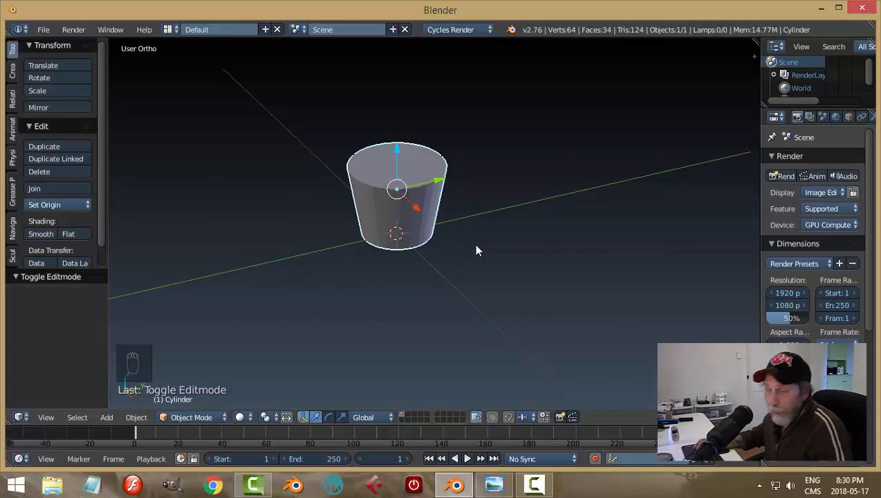
pyautogui.moveTo(511, 268); pyautogui.dragTo(462, 236, button='middle')
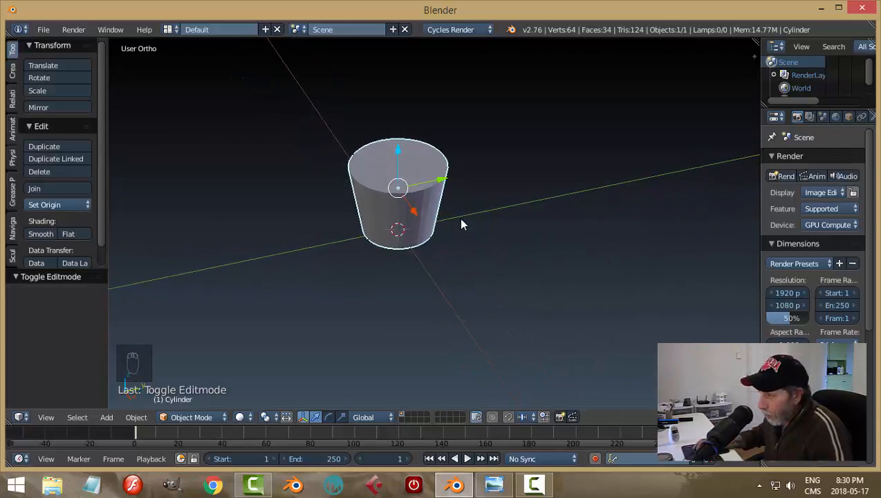
# Return to Edit Mode, select the cylinder's top face, and delete it with the Faces option to open the pail.
pyautogui.click(188, 416)
pyautogui.click(197, 386)
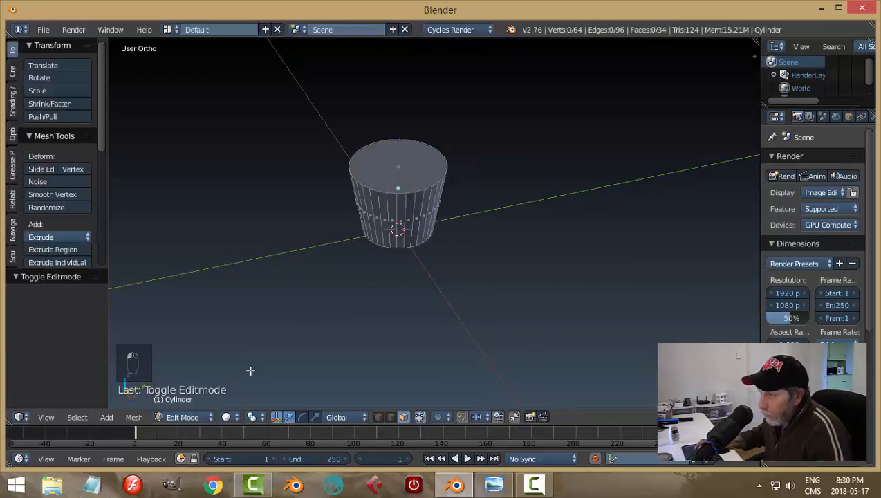
pyautogui.rightClick(408, 176)
pyautogui.moveTo(515, 313)
pyautogui.mouseDown(button='middle')
pyautogui.moveTo(503, 274)
pyautogui.moveTo(501, 198)
pyautogui.moveTo(507, 287)
pyautogui.moveTo(520, 317)
pyautogui.mouseUp(button='middle')
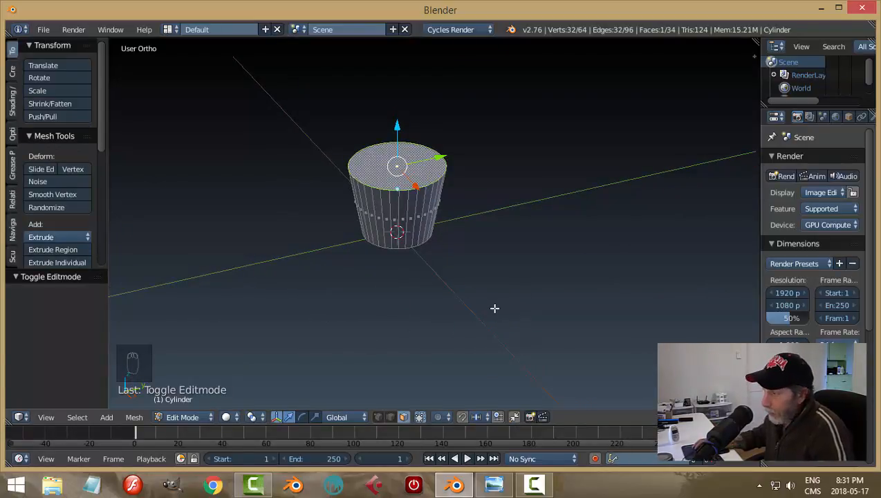
pyautogui.press('x')
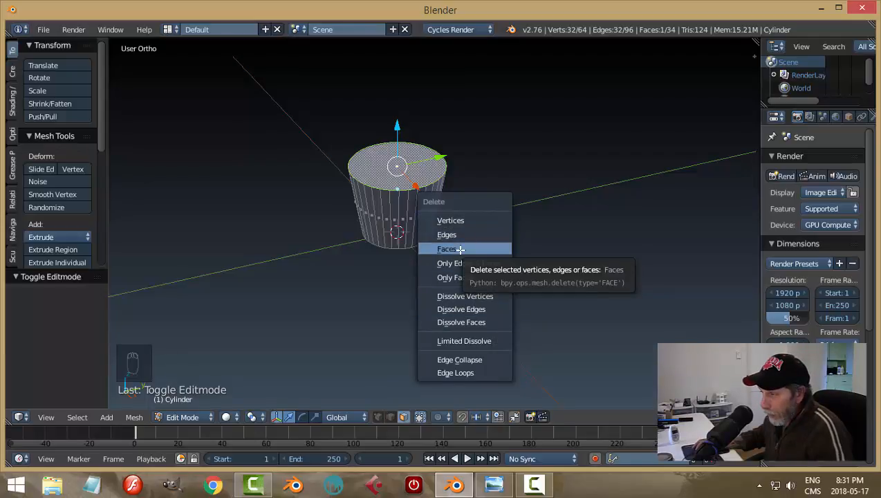
pyautogui.click(459, 249)
pyautogui.moveTo(503, 216)
pyautogui.mouseDown(button='middle')
pyautogui.moveTo(488, 260)
pyautogui.moveTo(485, 295)
pyautogui.moveTo(496, 305)
pyautogui.moveTo(499, 187)
pyautogui.moveTo(489, 220)
pyautogui.mouseUp(button='middle')
pyautogui.scroll(3, 495, 226)
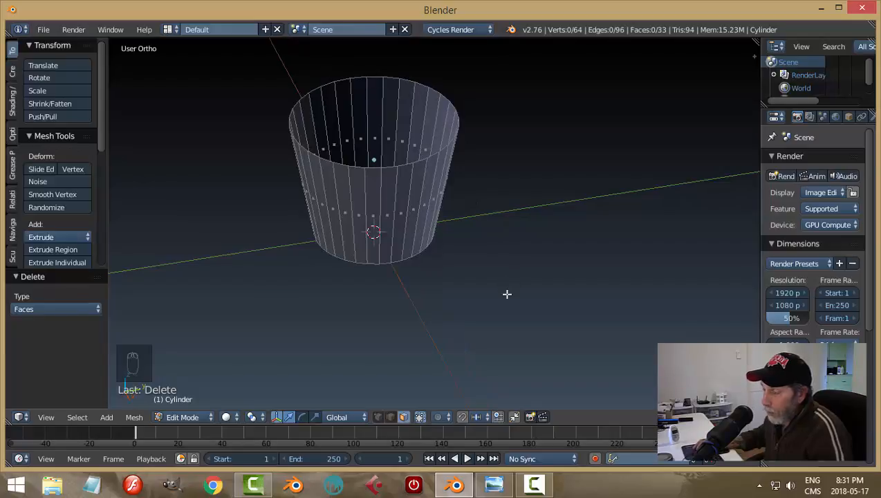
pyautogui.moveTo(507, 294); pyautogui.dragTo(503, 264, button='middle')
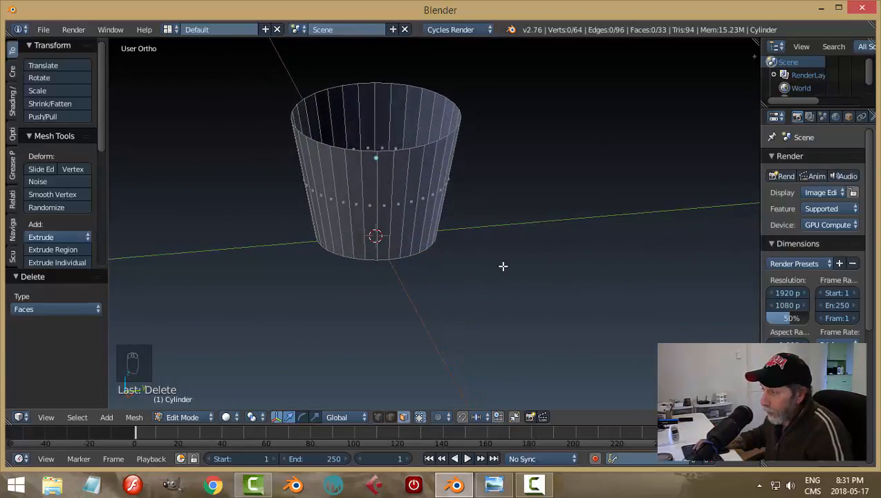
# Switch to Windows Photo Viewer to examine the pail_and_shovel.png reference, and return to Blender.
pyautogui.click(493, 486)
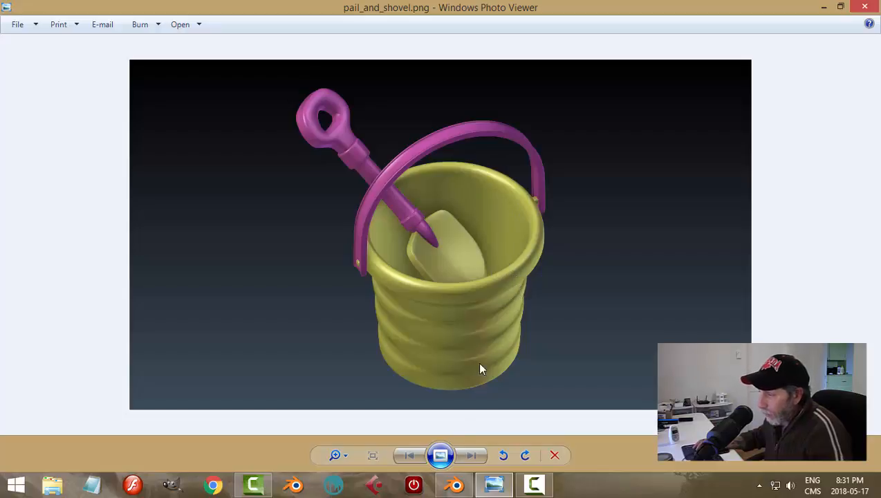
pyautogui.click(454, 484)
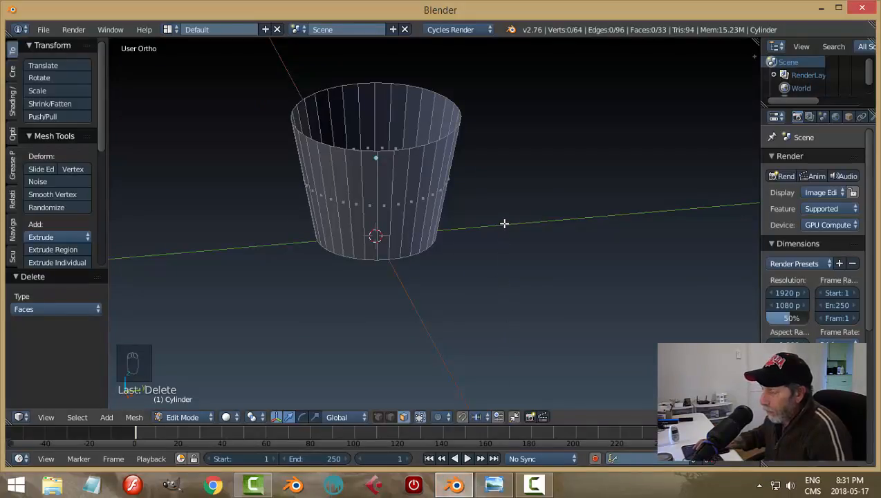
pyautogui.keyDown('shift'); pyautogui.moveTo(504, 223); pyautogui.dragTo(509, 258, button='middle'); pyautogui.keyUp('shift')
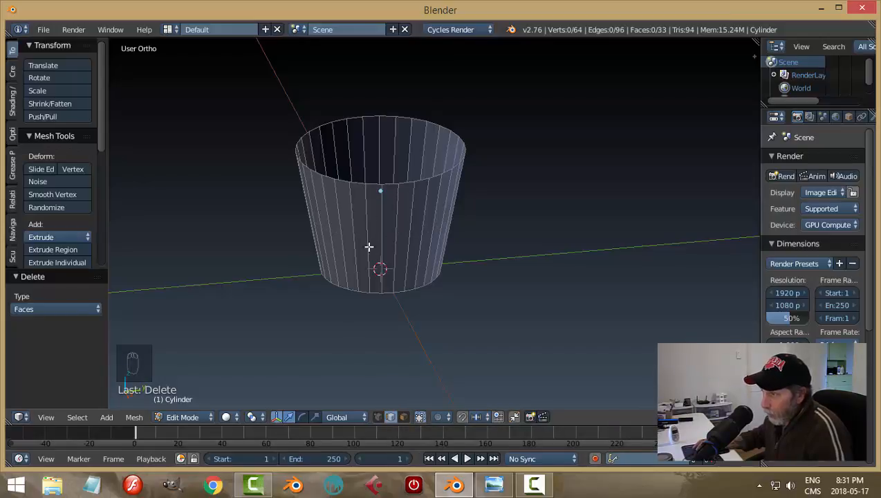
# Switch to edge selection, pick a single edge on the pail's front rim, and clear the selection.
pyautogui.rightClick(410, 182)
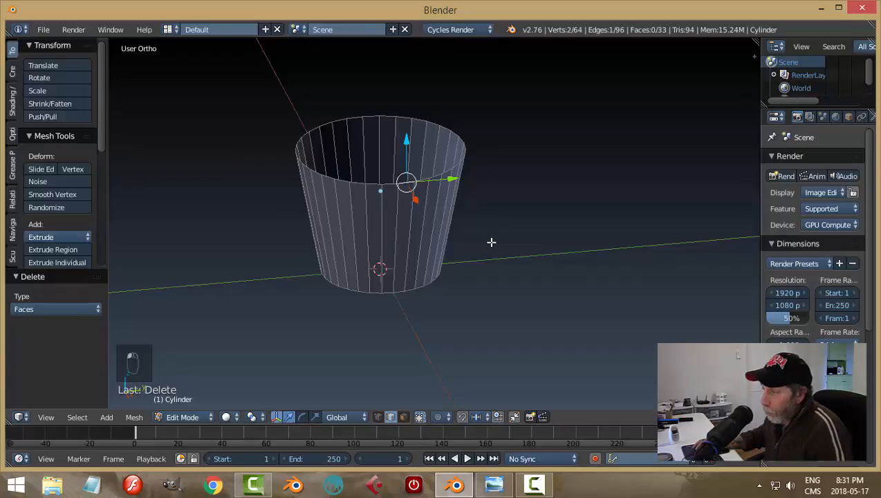
pyautogui.scroll(3, 414, 197)
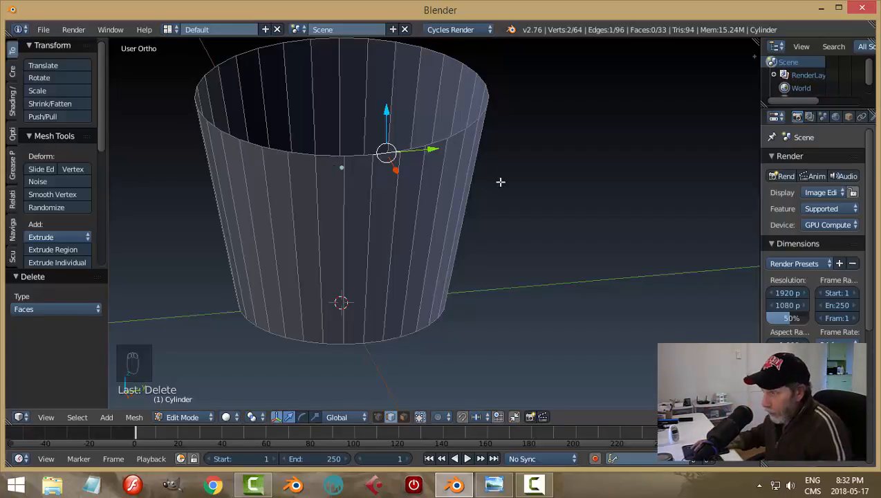
pyautogui.press('a')
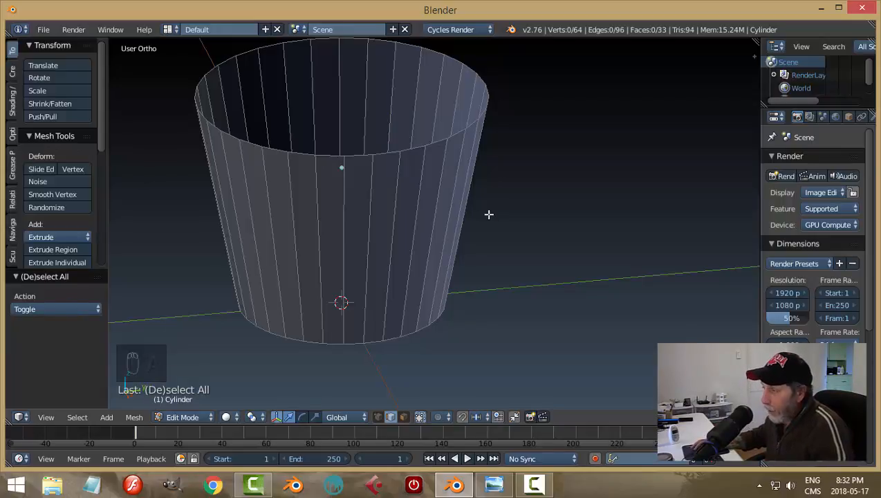
# Try selecting adjacent front rim edges one by one, undoing a wrongly picked edge, and clear the selection.
pyautogui.rightClick(387, 155)
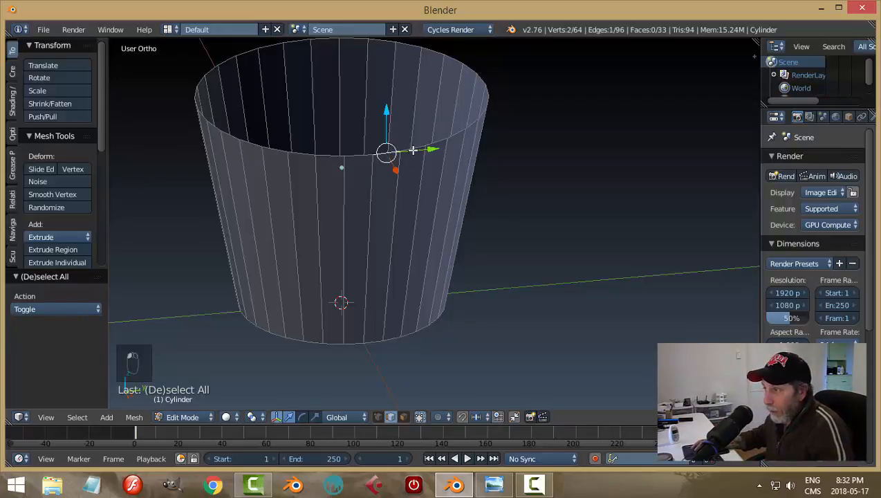
pyautogui.keyDown('shift'); pyautogui.rightClick(365, 155); pyautogui.keyUp('shift')
pyautogui.keyDown('shift'); pyautogui.rightClick(336, 159); pyautogui.keyUp('shift')
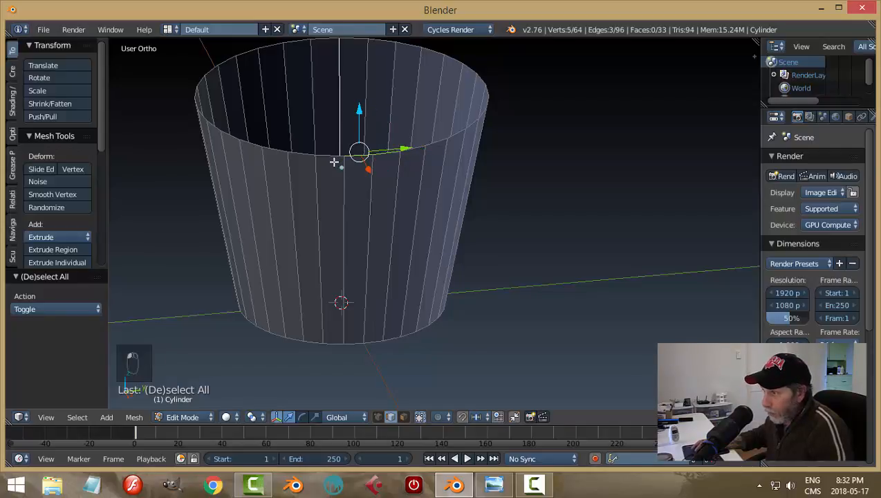
pyautogui.hotkey('ctrl', 'z')
pyautogui.keyDown('shift'); pyautogui.rightClick(330, 158); pyautogui.keyUp('shift')
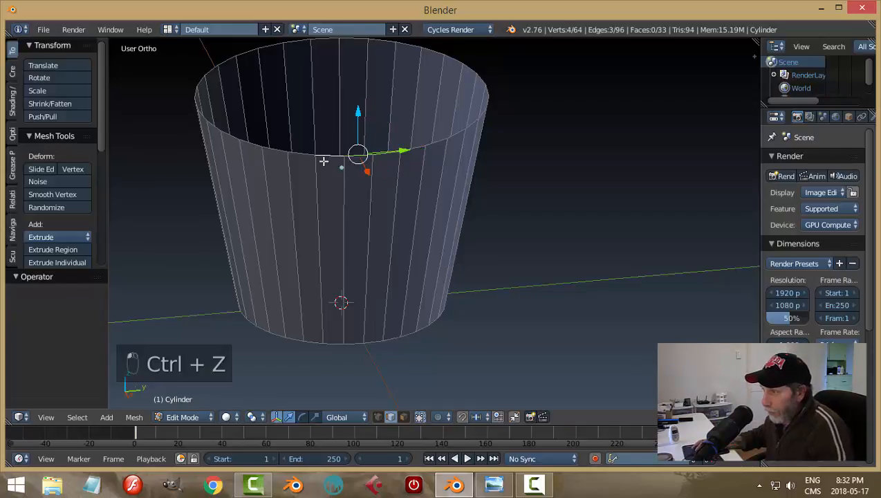
pyautogui.keyDown('shift'); pyautogui.rightClick(305, 154); pyautogui.keyUp('shift')
pyautogui.keyDown('shift'); pyautogui.rightClick(275, 152); pyautogui.keyUp('shift')
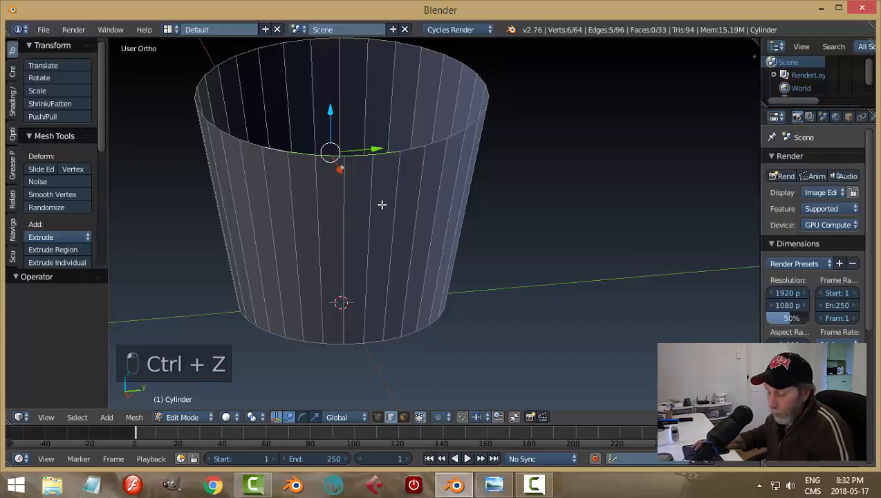
pyautogui.press('a')
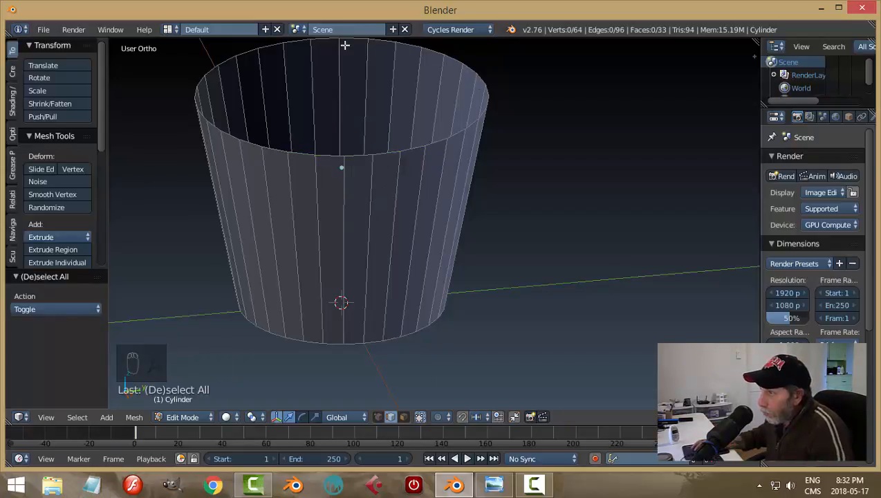
# Select the entire edge loop around the pail's open rim.
pyautogui.keyDown('alt'); pyautogui.rightClick(387, 153); pyautogui.keyUp('alt')
pyautogui.moveTo(497, 236)
pyautogui.mouseDown(button='middle')
pyautogui.moveTo(484, 205)
pyautogui.moveTo(503, 184)
pyautogui.moveTo(508, 235)
pyautogui.mouseUp(button='middle')
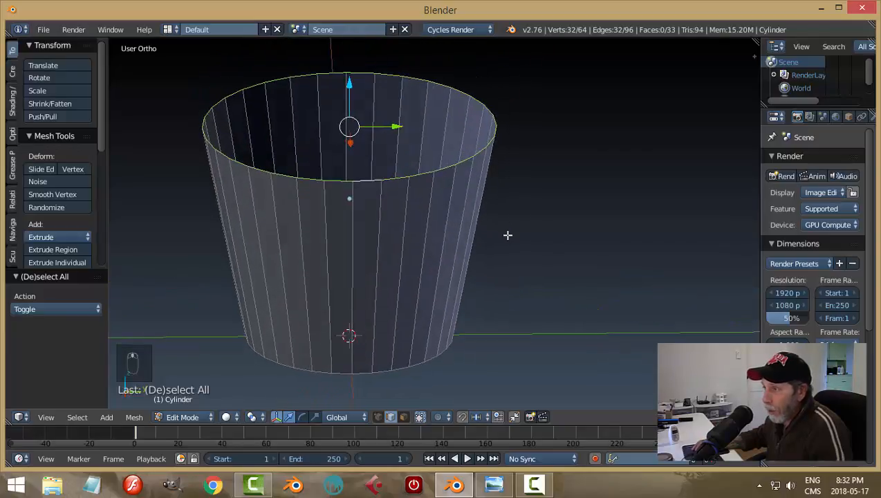
pyautogui.keyDown('shift'); pyautogui.moveTo(443, 234); pyautogui.dragTo(472, 247, button='middle'); pyautogui.keyUp('shift')
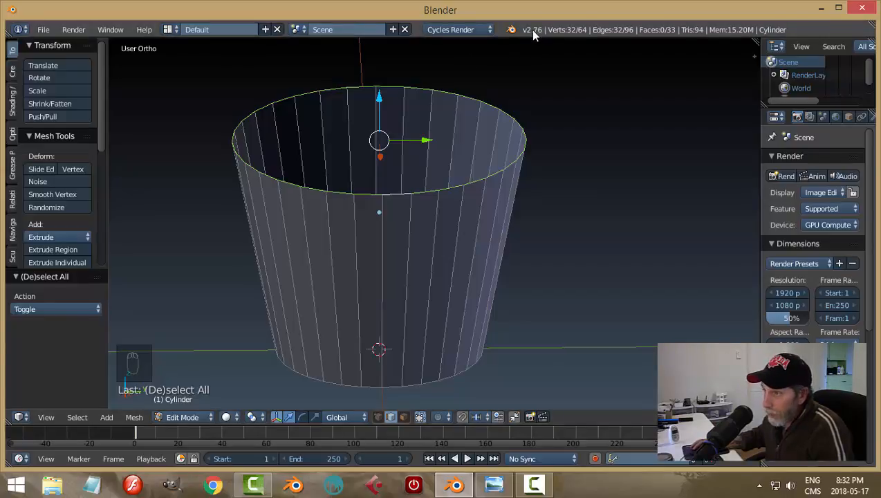
# Examine the theme presets in the User Preferences and close the preferences window.
pyautogui.click(43, 30)
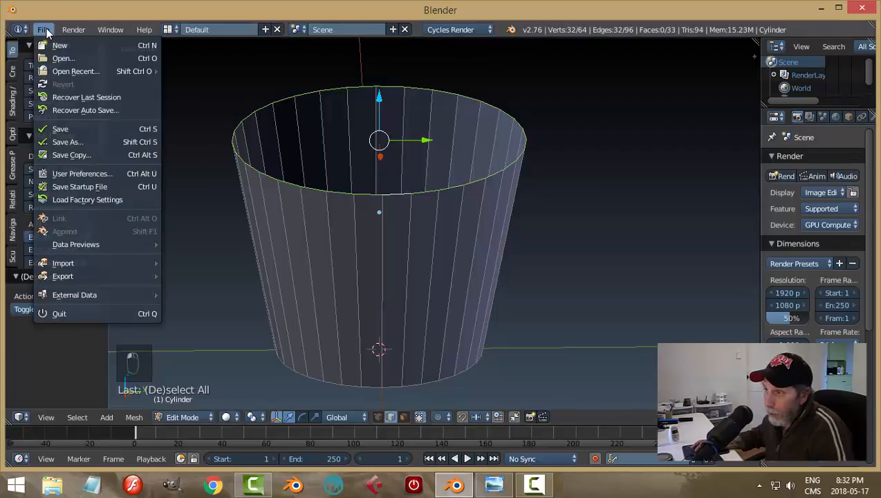
pyautogui.click(76, 173)
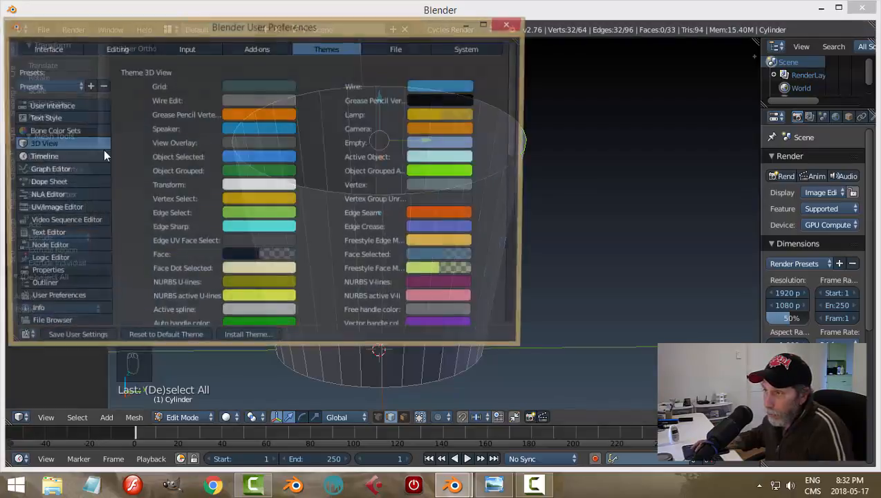
pyautogui.click(77, 86)
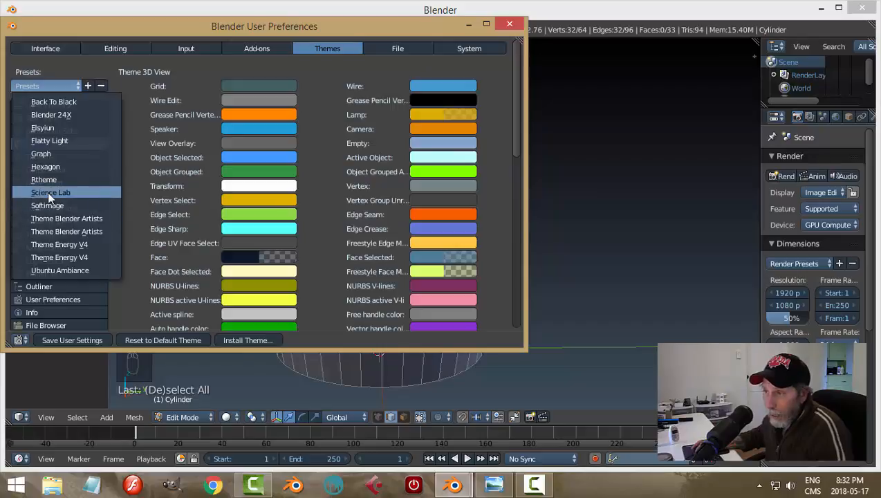
pyautogui.click(509, 24)
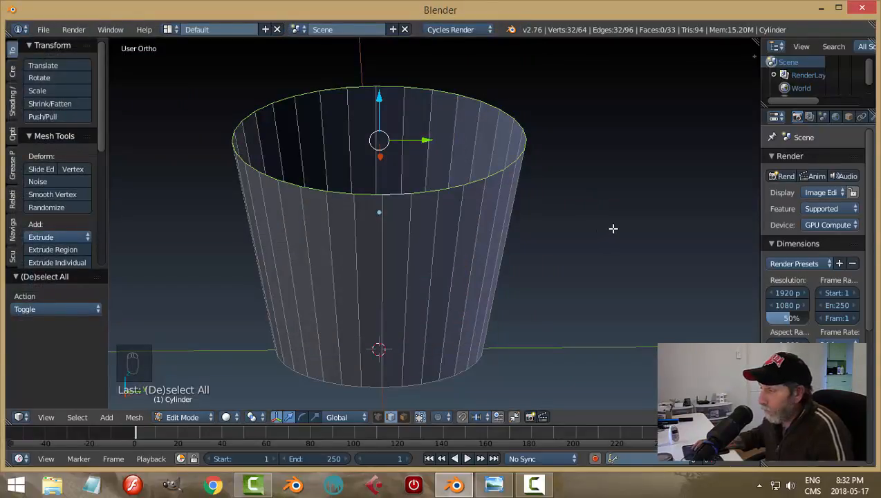
# Try moving the rim edge loop along Y and undo it, and try moving it about 0.412 along X and undo it.
pyautogui.moveTo(613, 228)
pyautogui.mouseDown(button='middle')
pyautogui.moveTo(606, 219)
pyautogui.moveTo(620, 215)
pyautogui.mouseUp(button='middle')
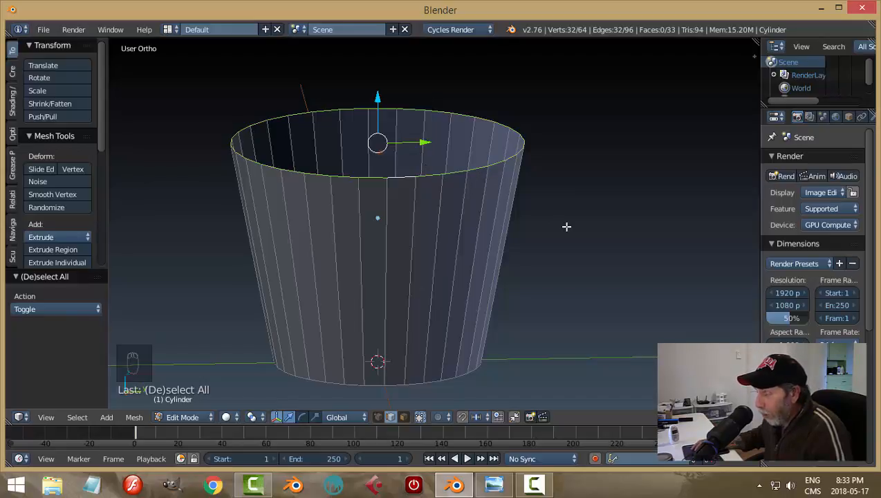
pyautogui.moveTo(424, 143); pyautogui.dragTo(459, 142)
pyautogui.hotkey('ctrl', 'z')
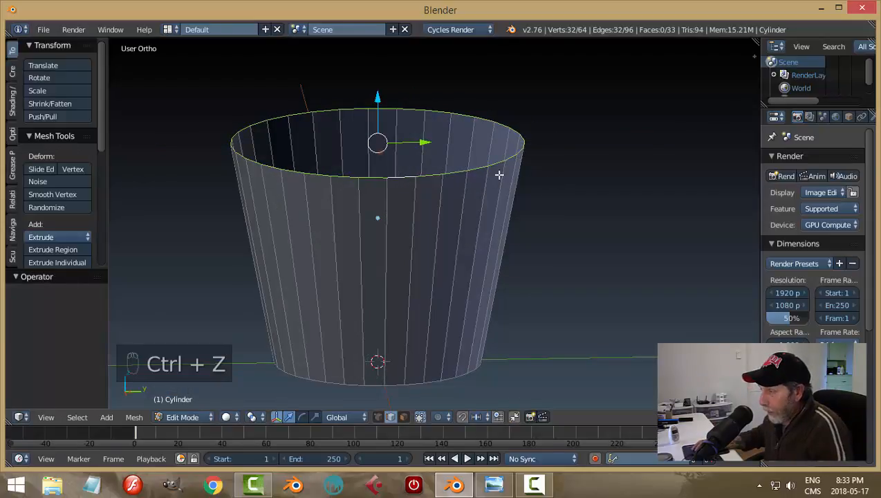
pyautogui.moveTo(498, 175); pyautogui.dragTo(399, 186, button='middle')
pyautogui.moveTo(404, 143); pyautogui.dragTo(350, 152)
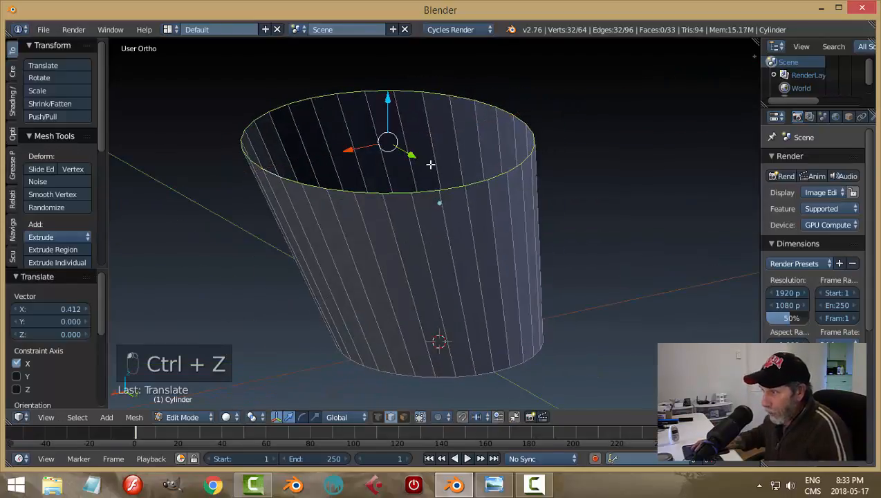
pyautogui.hotkey('ctrl', 'z')
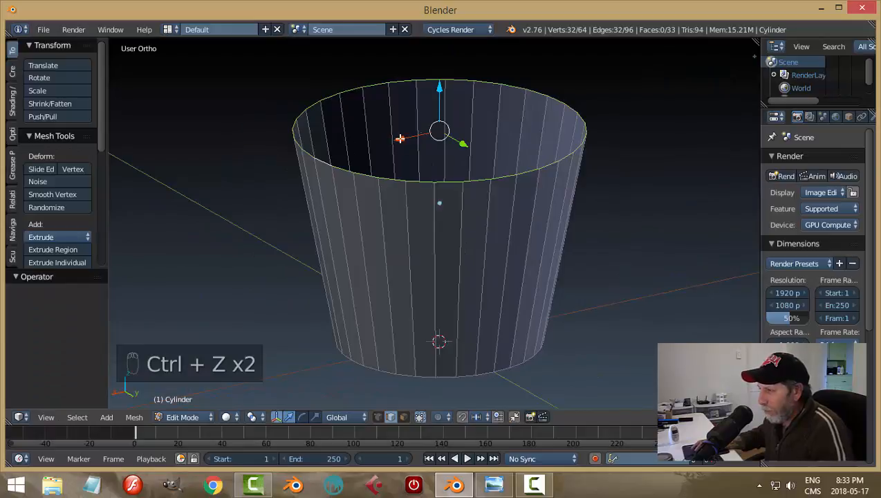
# Try raising the rim edge loop about 0.117 along Z and undo it.
pyautogui.moveTo(442, 86); pyautogui.dragTo(443, 69)
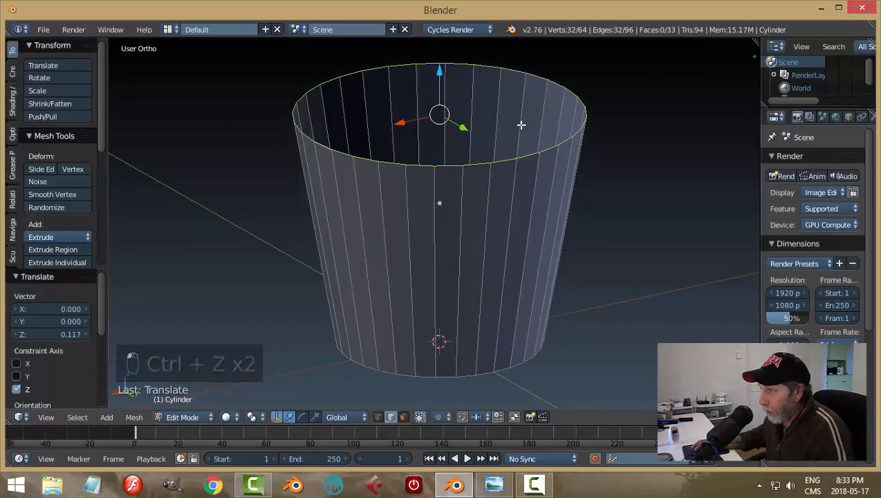
pyautogui.hotkey('ctrl', 'z')
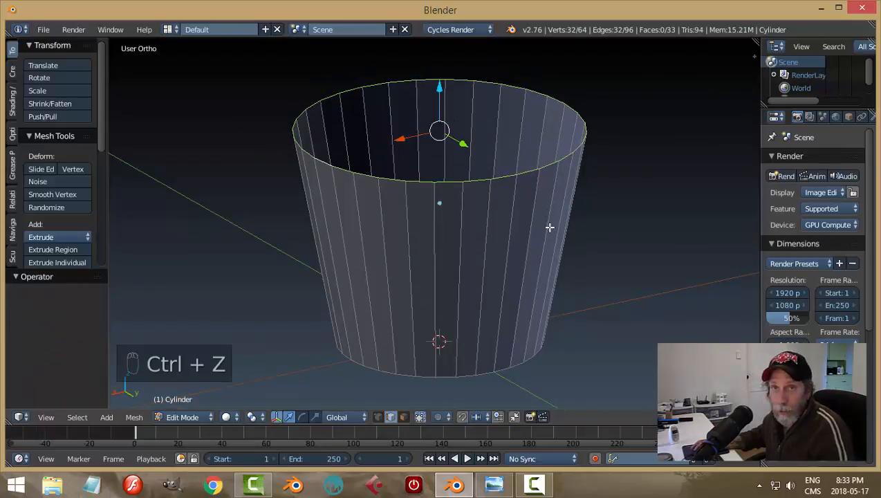
# Extrude the rim edge loop in place and scale the new loop outward by about 1.085 to form a lip.
pyautogui.moveTo(548, 234); pyautogui.dragTo(578, 228, button='middle')
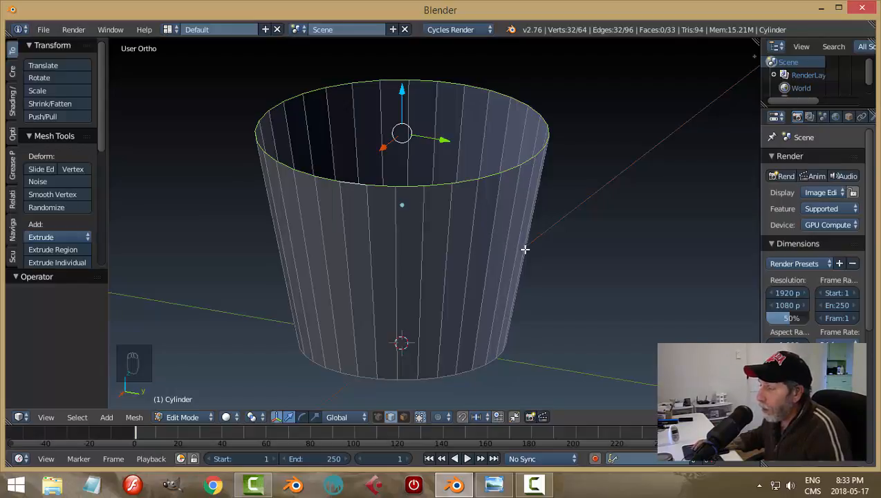
pyautogui.keyDown('shift'); pyautogui.moveTo(524, 247); pyautogui.dragTo(527, 228, button='middle'); pyautogui.keyUp('shift')
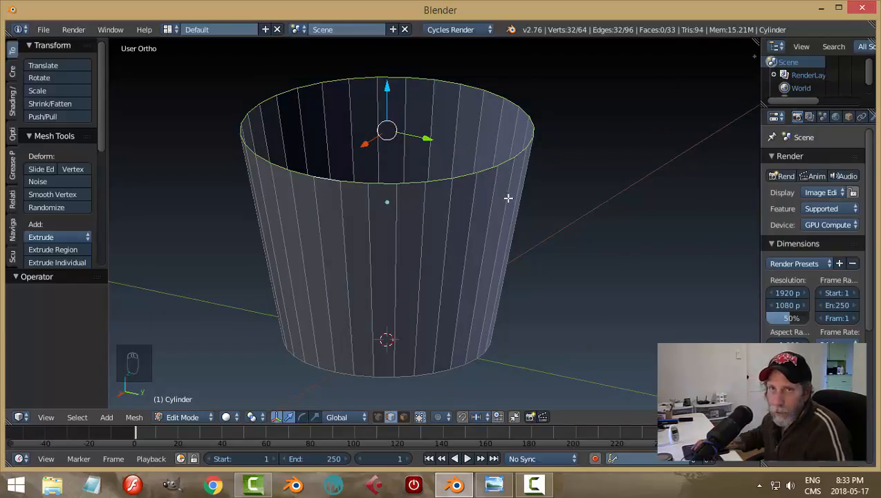
pyautogui.moveTo(500, 192); pyautogui.dragTo(499, 198, button='middle')
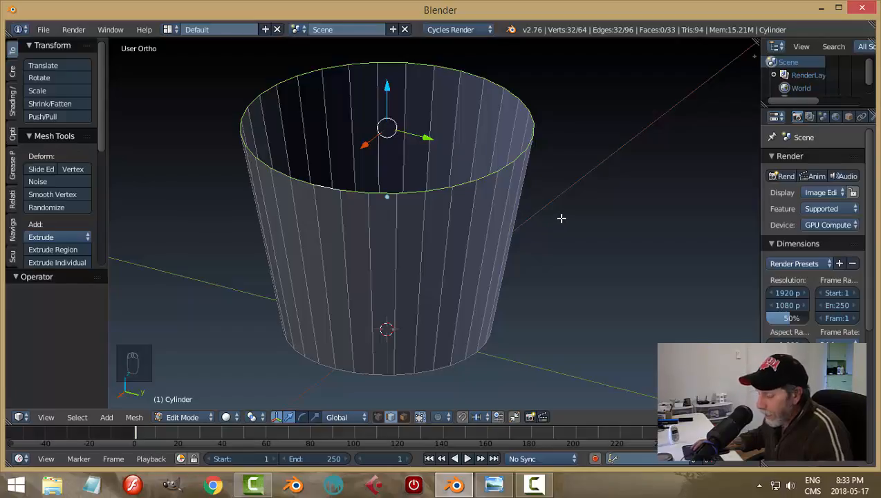
pyautogui.press('e')
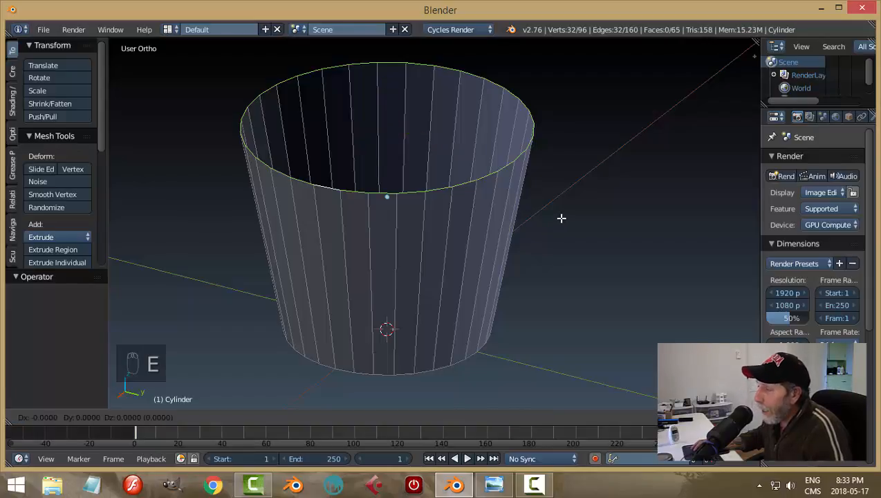
pyautogui.rightClick(561, 218)
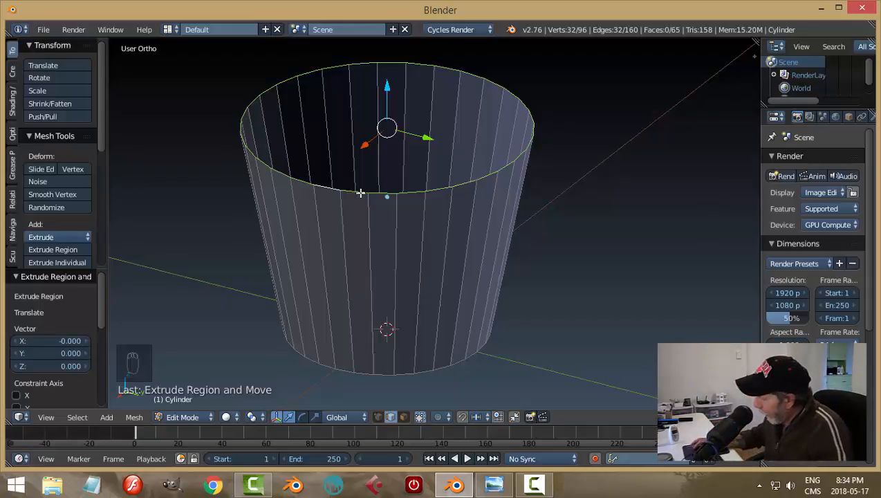
pyautogui.press('s')
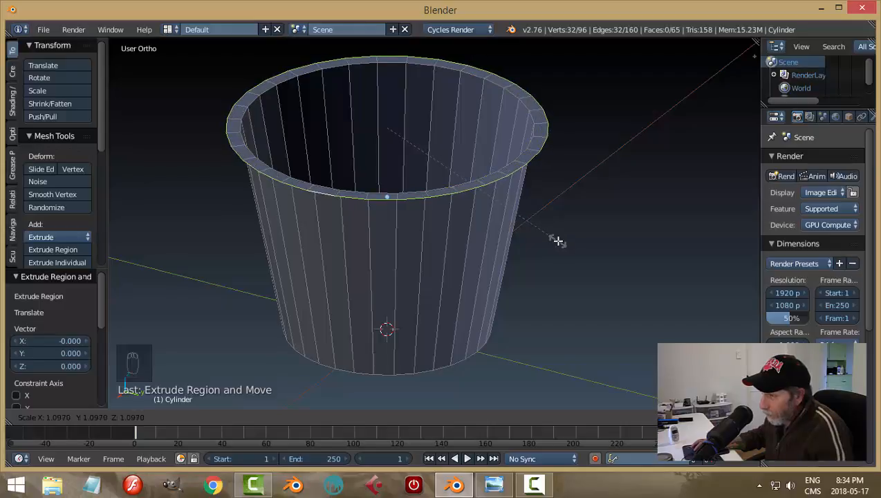
pyautogui.click(557, 238)
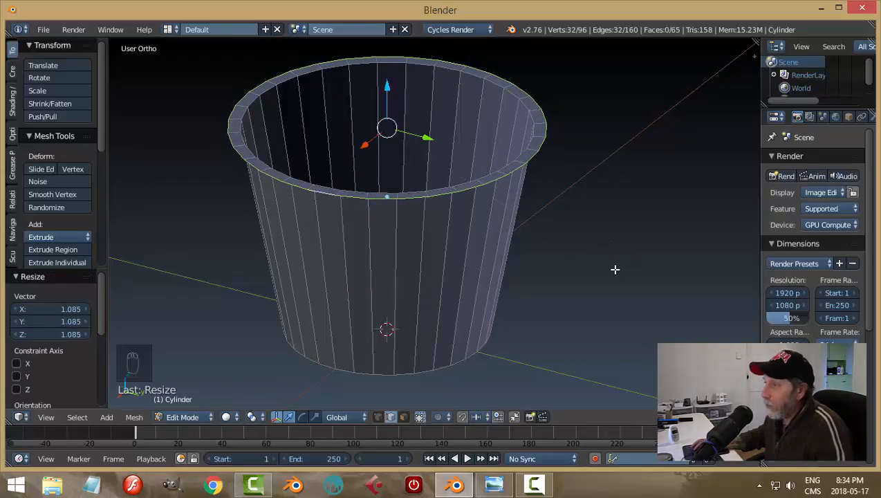
# Select the lip's inner edge loop, try shifting it along Y, and undo everything back to the unextruded rim loop.
pyautogui.scroll(2, 581, 282)
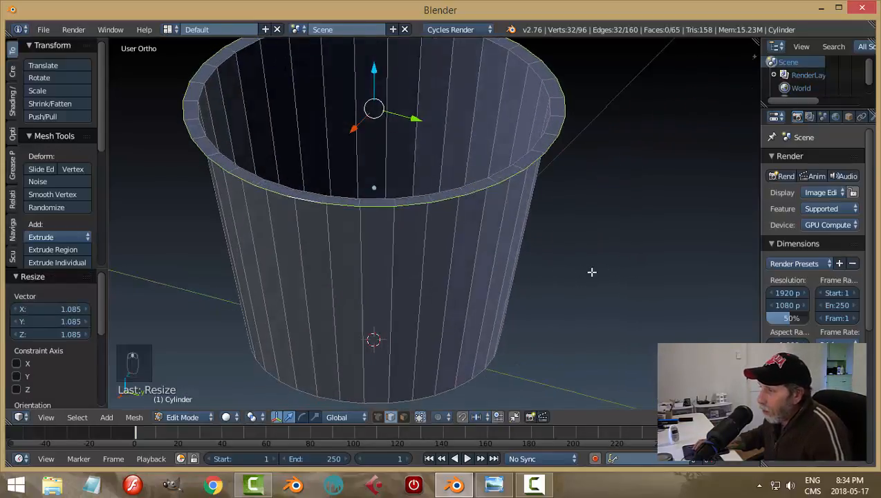
pyautogui.press('a')
pyautogui.keyDown('alt'); pyautogui.rightClick(408, 201); pyautogui.keyUp('alt')
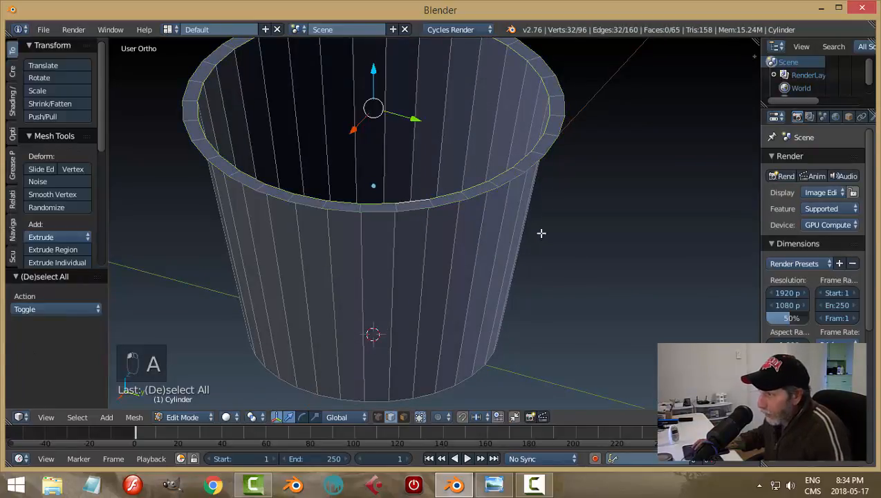
pyautogui.moveTo(541, 232); pyautogui.dragTo(569, 226, button='middle')
pyautogui.moveTo(417, 127)
pyautogui.mouseDown()
pyautogui.moveTo(407, 124)
pyautogui.moveTo(425, 130)
pyautogui.mouseUp()
pyautogui.hotkey('ctrl', 'z')
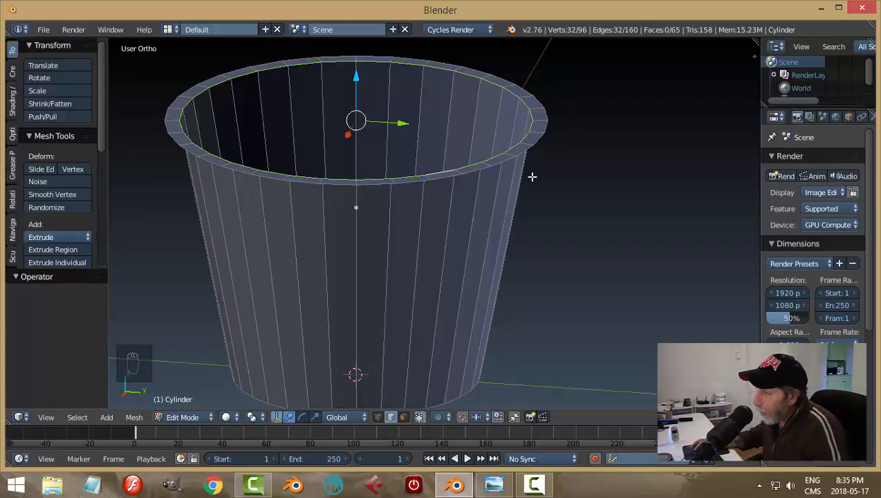
pyautogui.hotkey('ctrl', 'z')
pyautogui.hotkey('ctrl', 'z')
pyautogui.hotkey('ctrl', 'z')
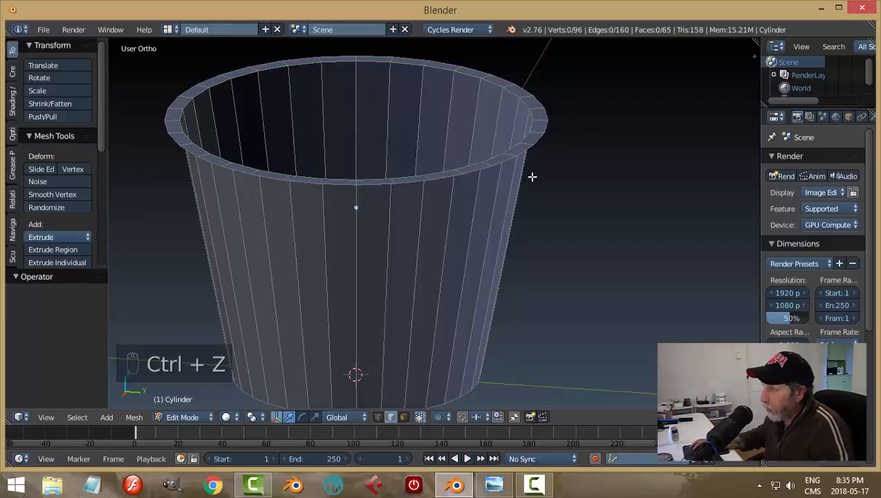
pyautogui.hotkey('ctrl', 'z')
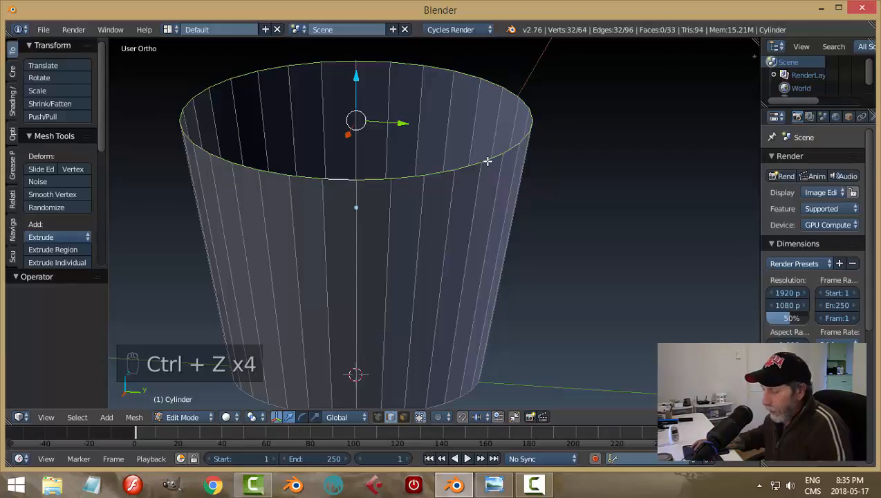
# Extrude the selected rim edge loop without moving it and scale it outward by about 1.085 into a flat lip.
pyautogui.press('e')
pyautogui.rightClick(518, 172)
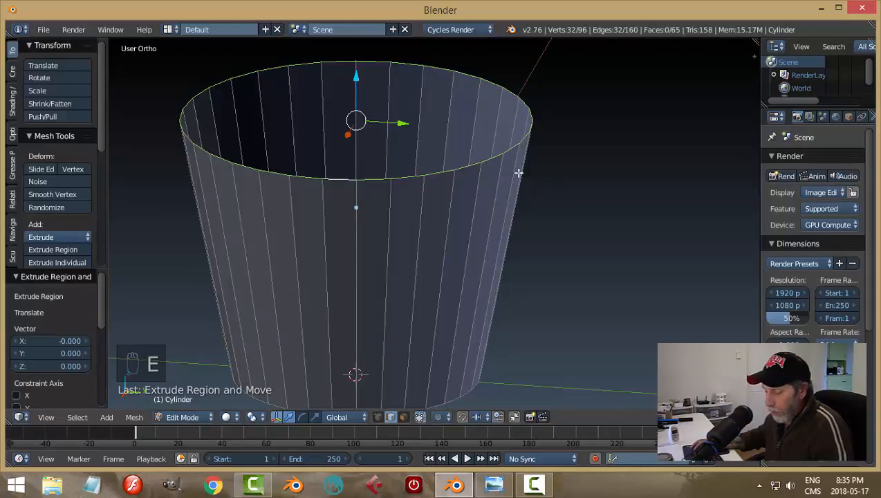
pyautogui.press('s')
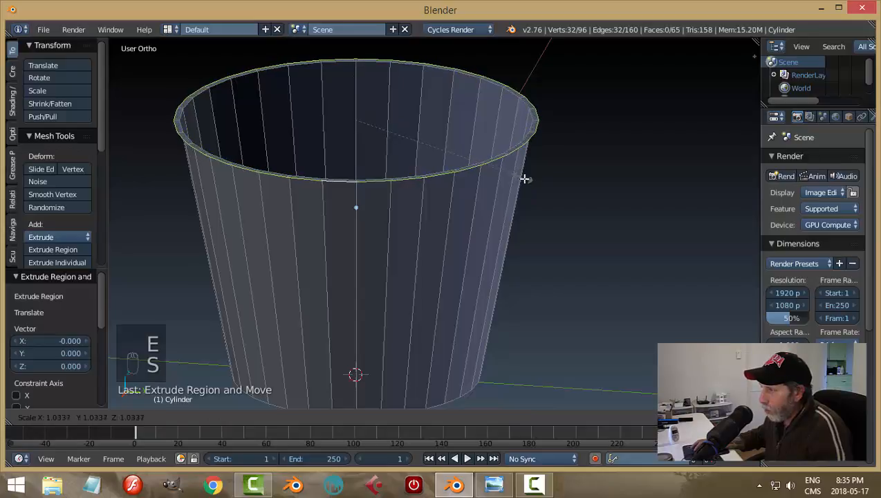
pyautogui.click(529, 186)
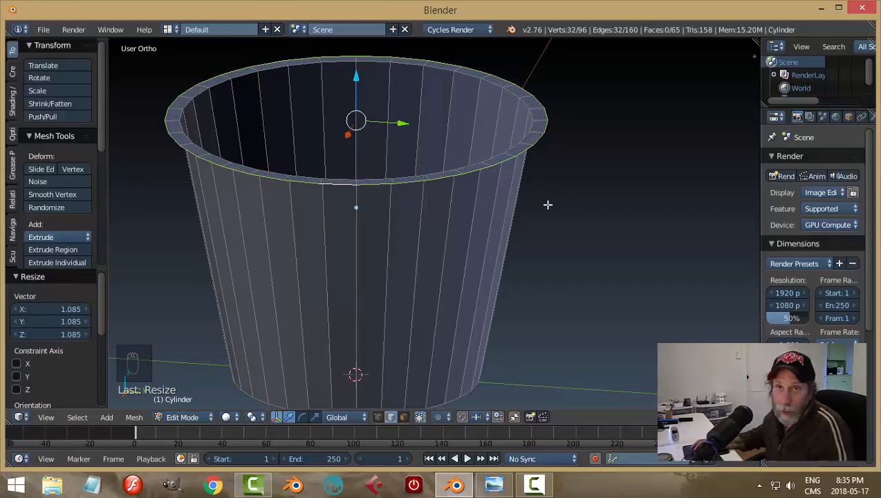
# Try lowering the lip's outer edge loop about 0.074 along Z and undo it.
pyautogui.moveTo(583, 246); pyautogui.dragTo(598, 206, button='middle')
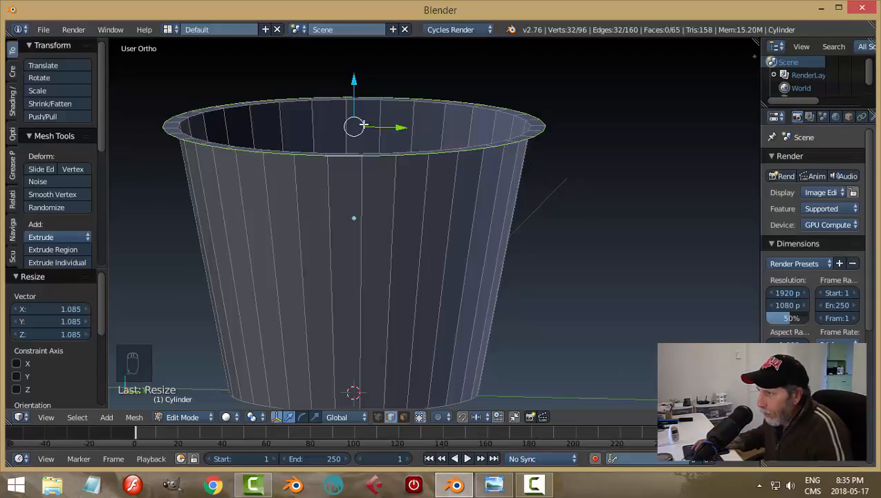
pyautogui.moveTo(356, 80); pyautogui.dragTo(356, 92)
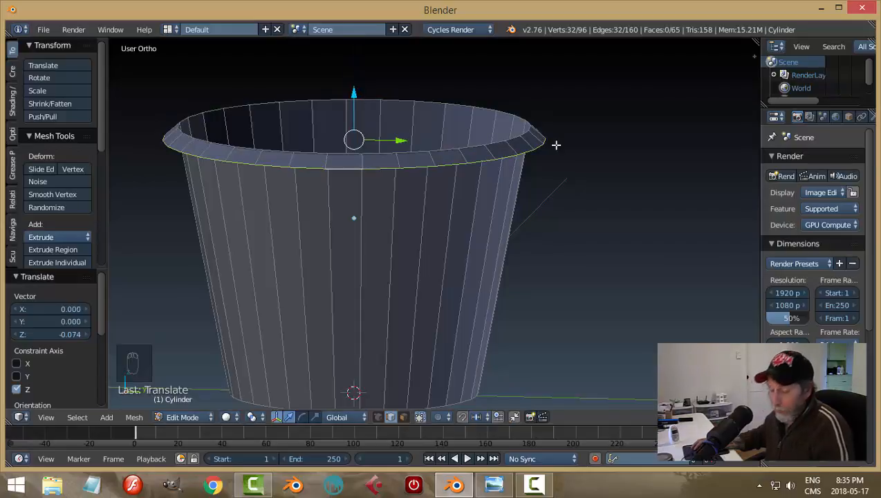
pyautogui.hotkey('ctrl', 'z')
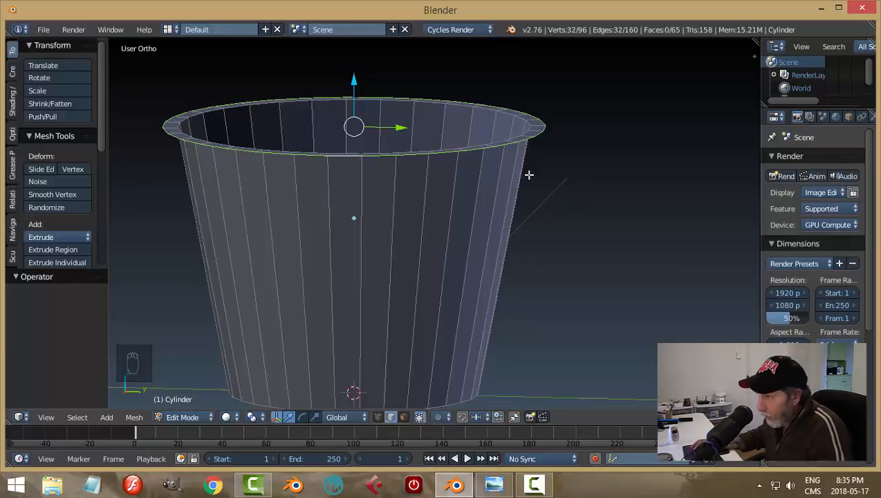
# Extrude the lip's outer edge loop, move it straight down along Z to form the lip's vertical side, and clear the selection.
pyautogui.press('e')
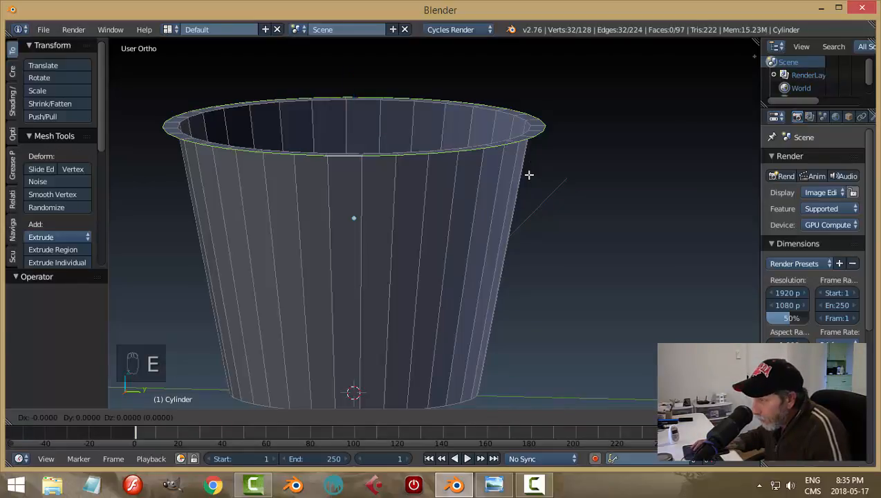
pyautogui.click(529, 175)
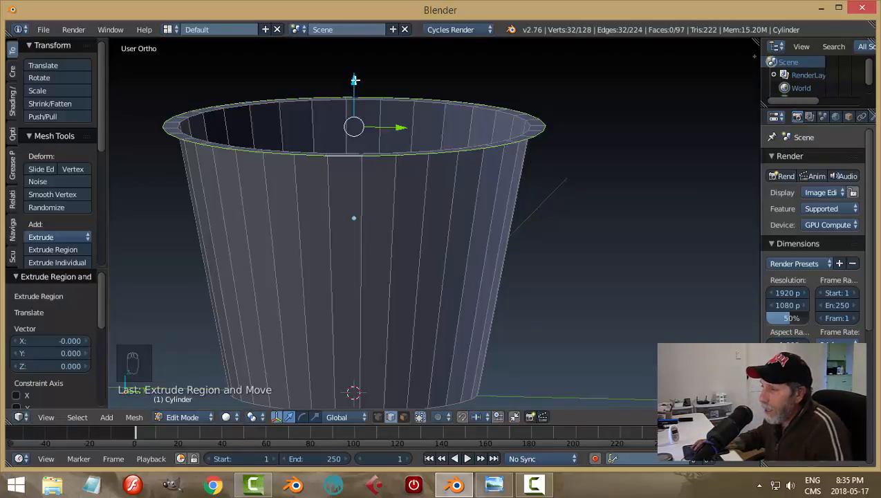
pyautogui.moveTo(354, 80); pyautogui.dragTo(355, 103)
pyautogui.press('a')
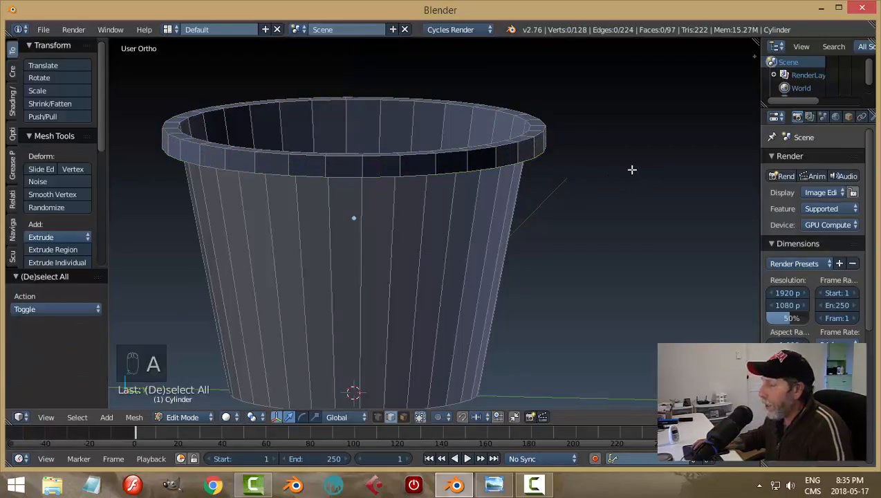
# Examine the pail's lip, interior and underside from several angles in Object Mode and return to Edit Mode.
pyautogui.moveTo(622, 152); pyautogui.dragTo(563, 195, button='middle')
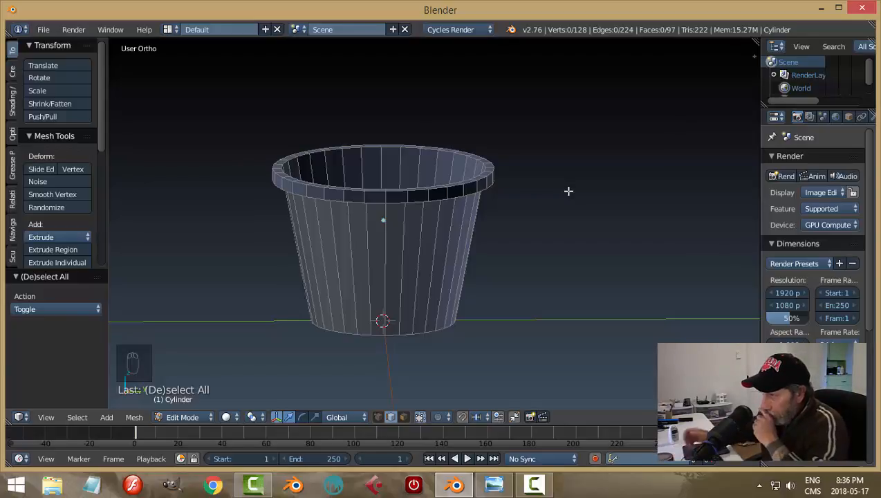
pyautogui.moveTo(525, 203); pyautogui.dragTo(581, 207, button='middle')
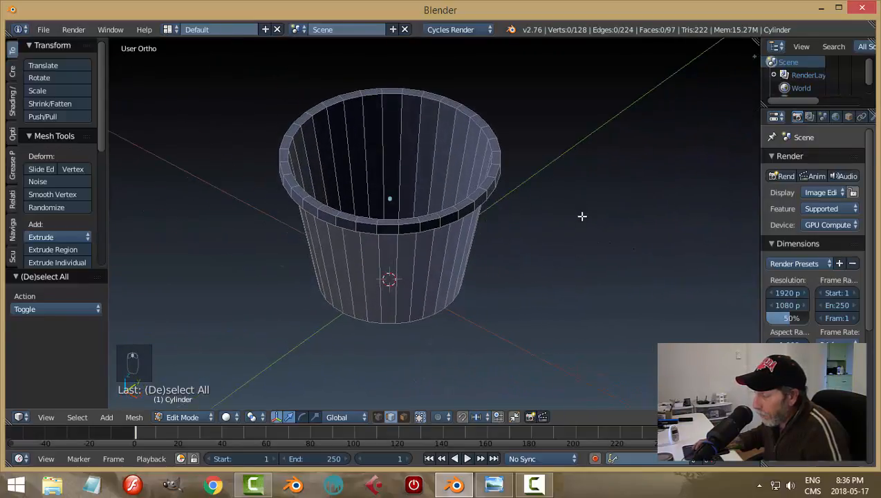
pyautogui.scroll(5, 581, 211)
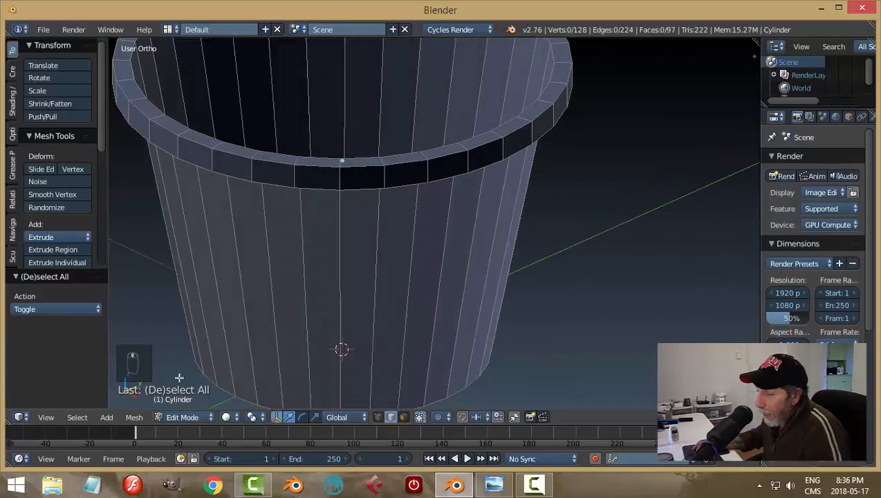
pyautogui.click(172, 416)
pyautogui.click(181, 402)
pyautogui.scroll(-3, 529, 242)
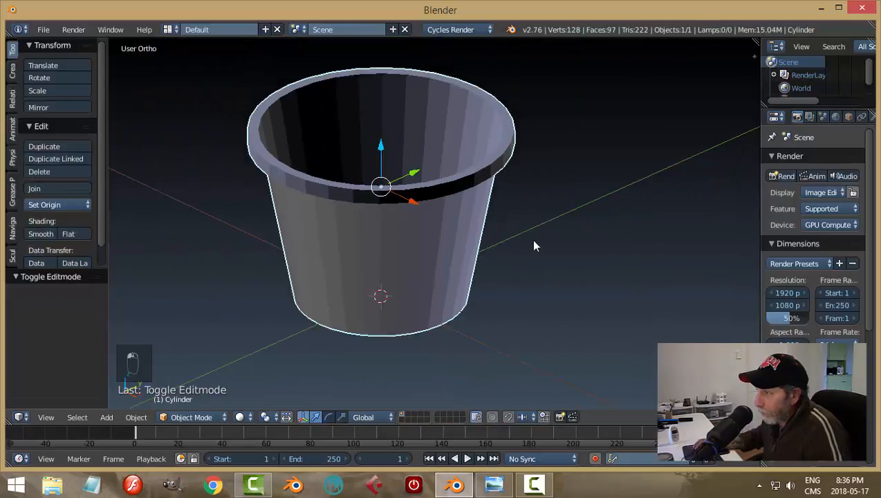
pyautogui.scroll(1, 534, 241)
pyautogui.moveTo(533, 241); pyautogui.dragTo(479, 186, button='middle')
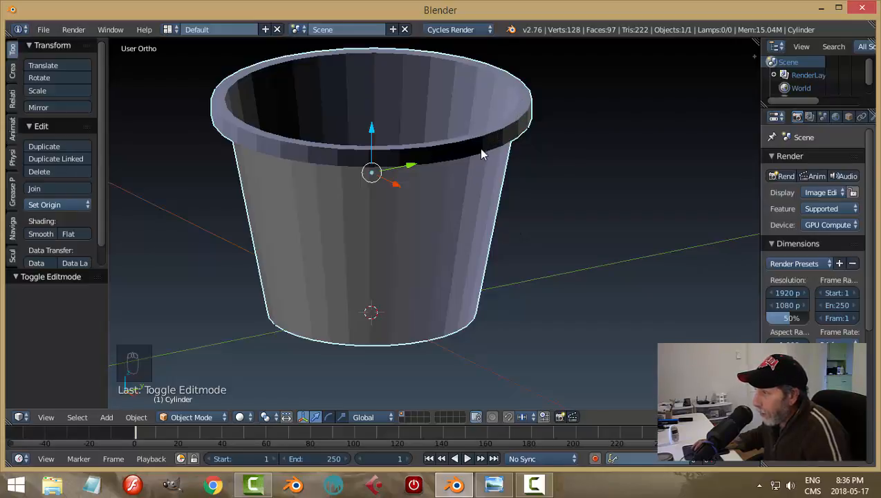
pyautogui.moveTo(449, 346); pyautogui.dragTo(443, 286, button='middle')
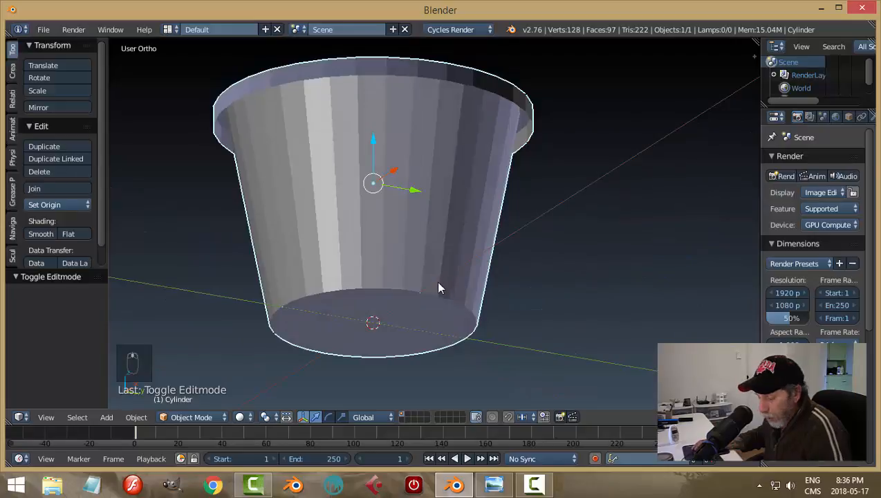
pyautogui.moveTo(468, 240); pyautogui.dragTo(499, 324, button='middle')
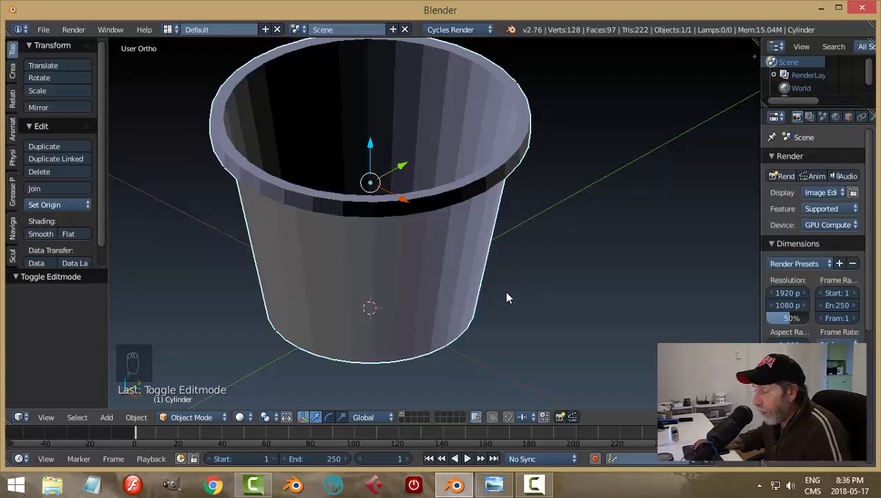
pyautogui.click(186, 417)
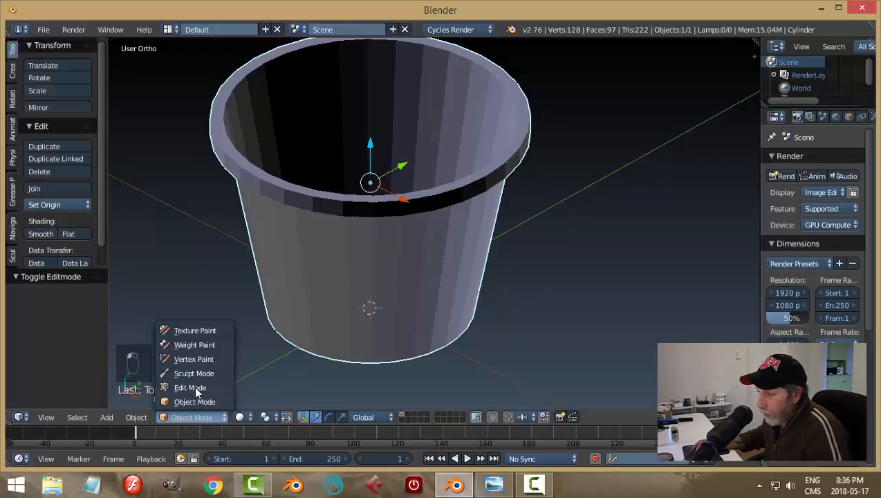
pyautogui.click(182, 388)
# Select the upper outer edge loop around the pail's lip.
pyautogui.moveTo(516, 264); pyautogui.dragTo(512, 258, button='middle')
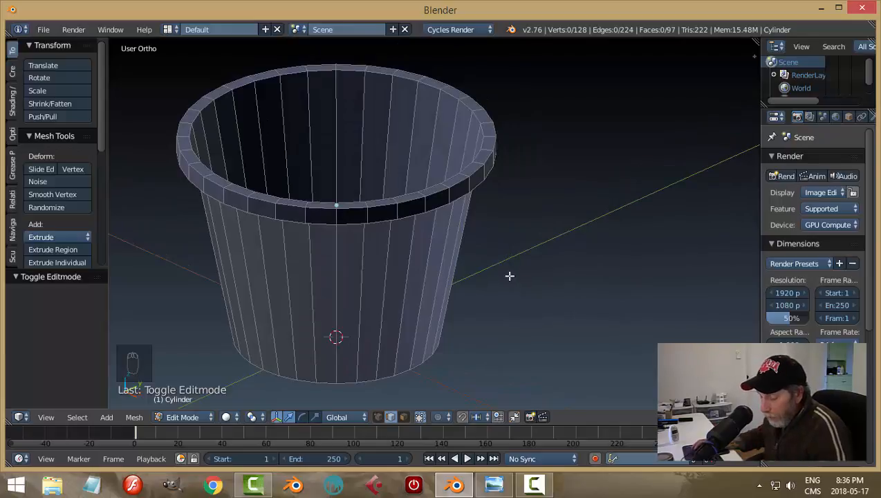
pyautogui.moveTo(491, 268); pyautogui.dragTo(511, 264, button='middle')
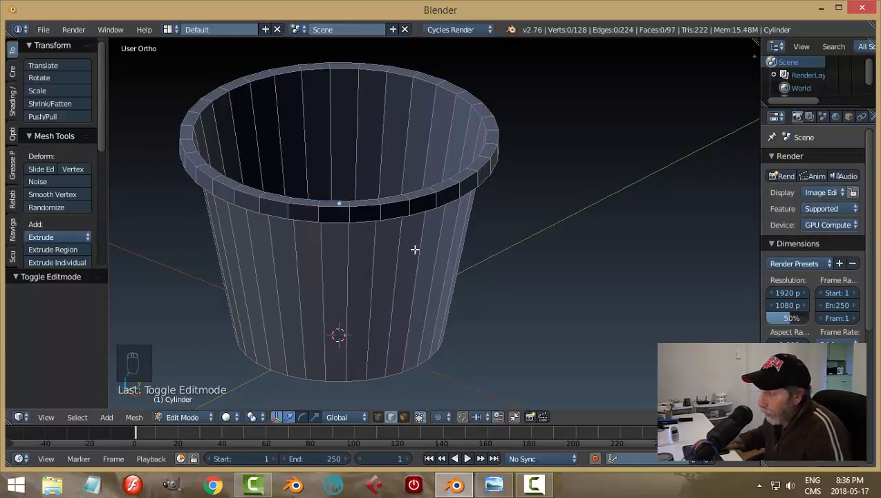
pyautogui.keyDown('alt'); pyautogui.rightClick(424, 197); pyautogui.keyUp('alt')
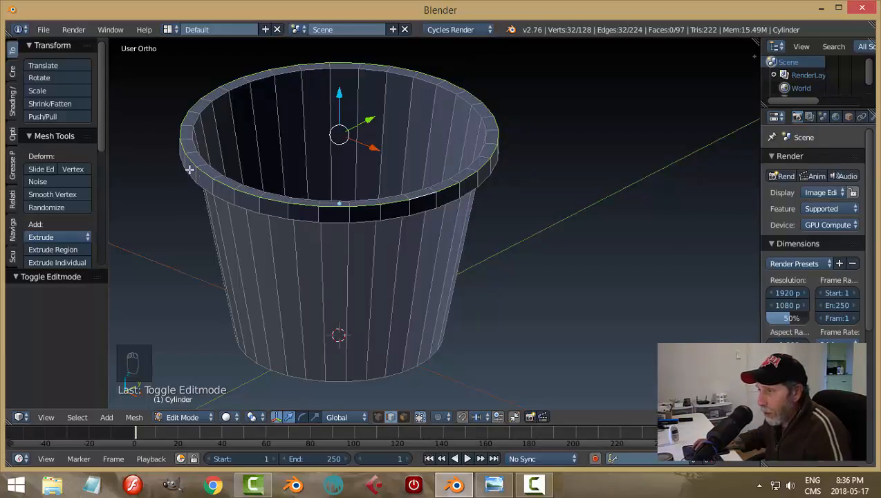
pyautogui.scroll(1, 451, 241)
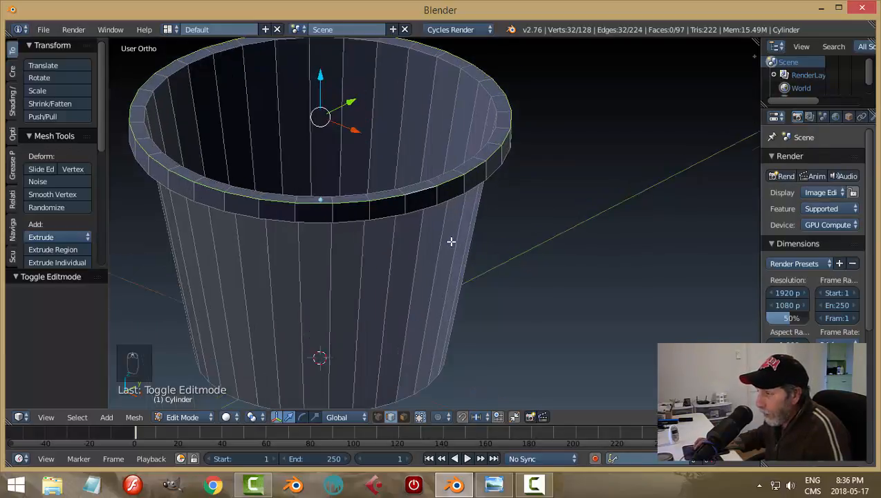
# Try a single-segment bevel of about 0.025 on the lip's upper outer edge loop, inspect it and undo it.
pyautogui.scroll(2, 451, 242)
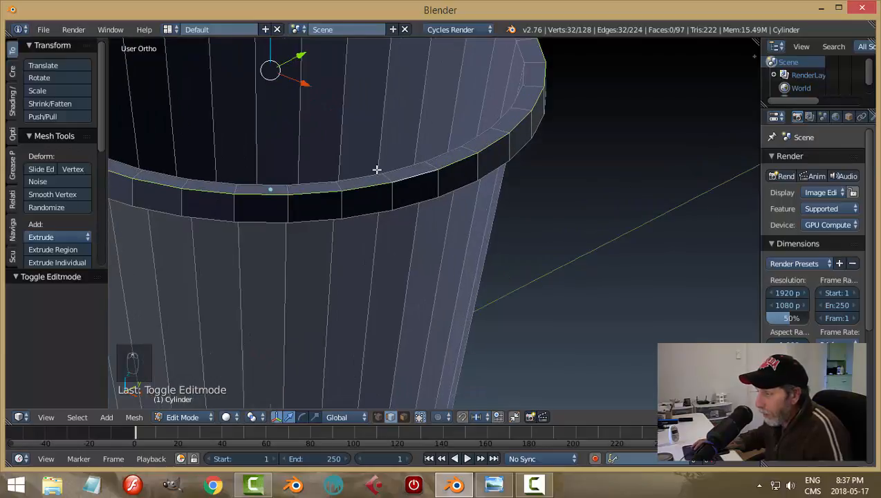
pyautogui.scroll(1, 450, 238)
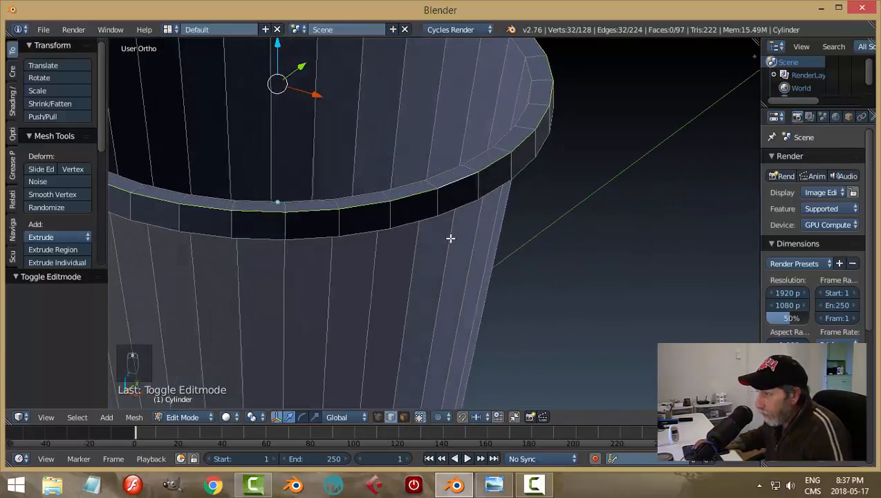
pyautogui.moveTo(450, 237); pyautogui.dragTo(454, 237, button='middle')
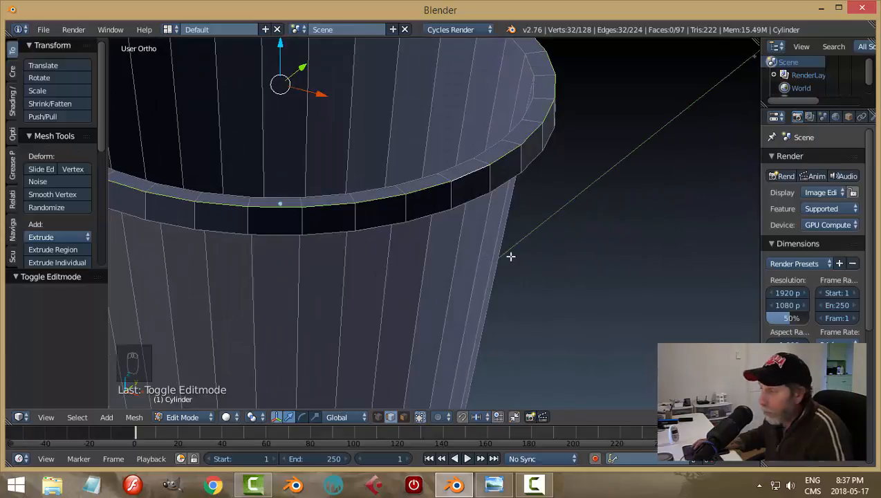
pyautogui.moveTo(513, 252); pyautogui.dragTo(513, 256, button='middle')
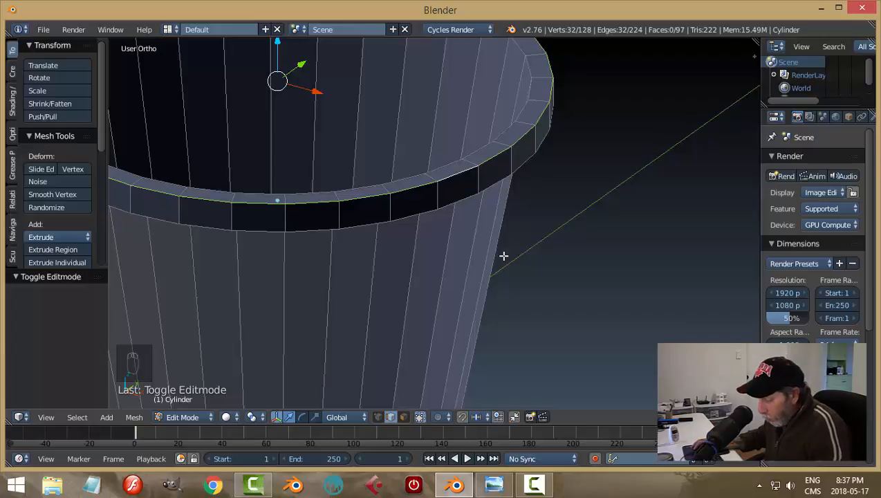
pyautogui.hotkey('ctrl', 'b')
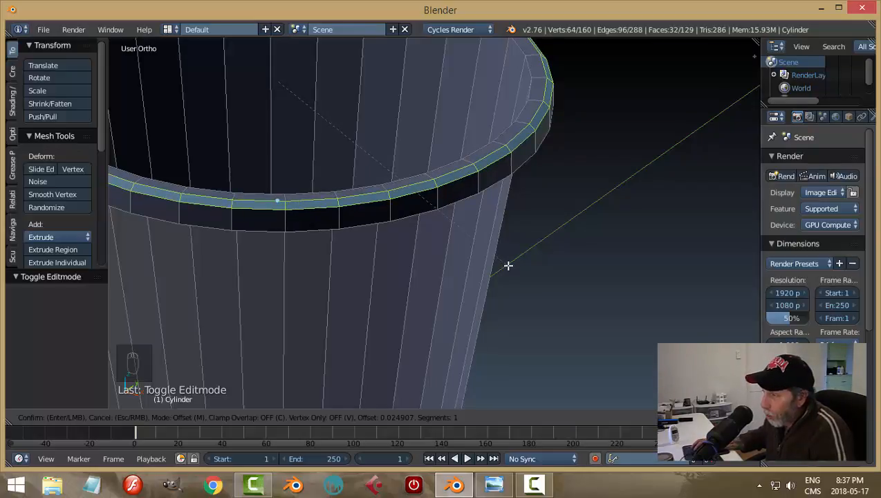
pyautogui.click(508, 265)
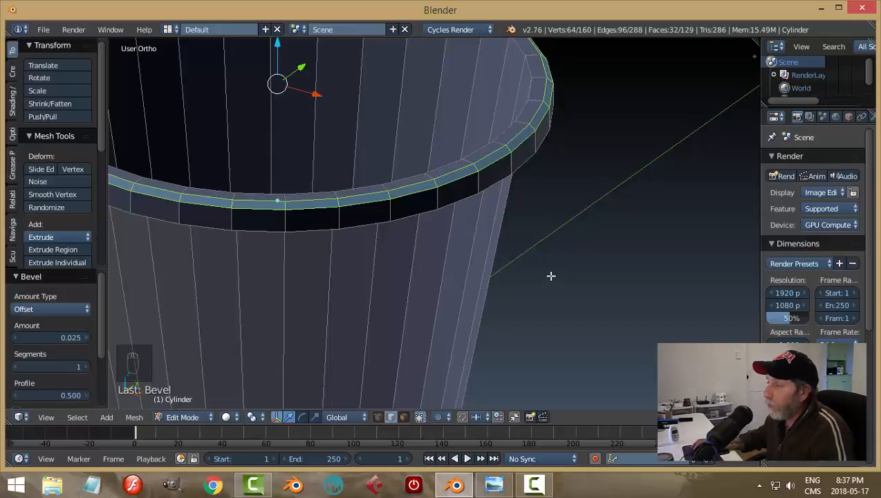
pyautogui.scroll(-2, 575, 264)
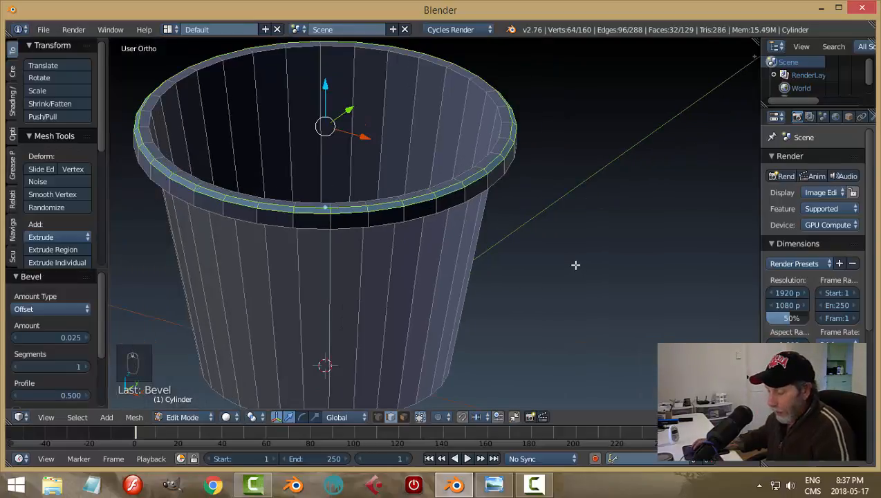
pyautogui.moveTo(575, 265); pyautogui.dragTo(530, 249, button='middle')
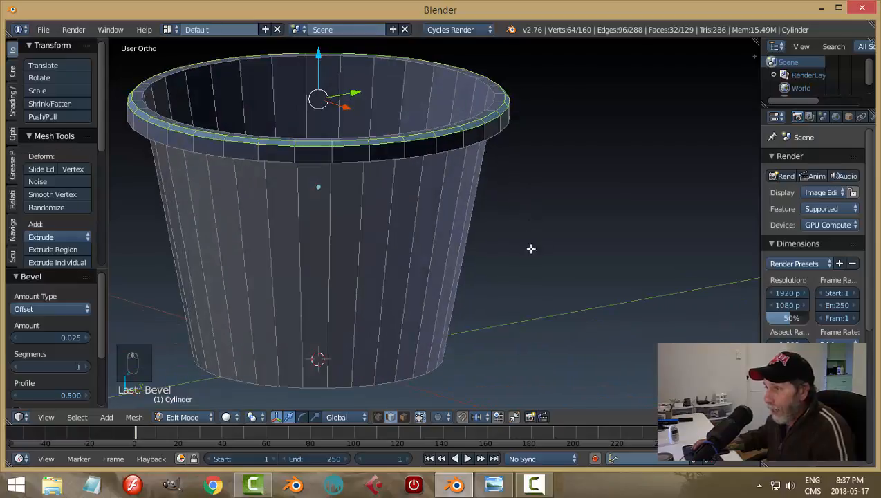
pyautogui.scroll(3, 380, 230)
pyautogui.scroll(-2, 379, 230)
pyautogui.moveTo(384, 222); pyautogui.dragTo(397, 242, button='middle')
pyautogui.hotkey('ctrl', 'z')
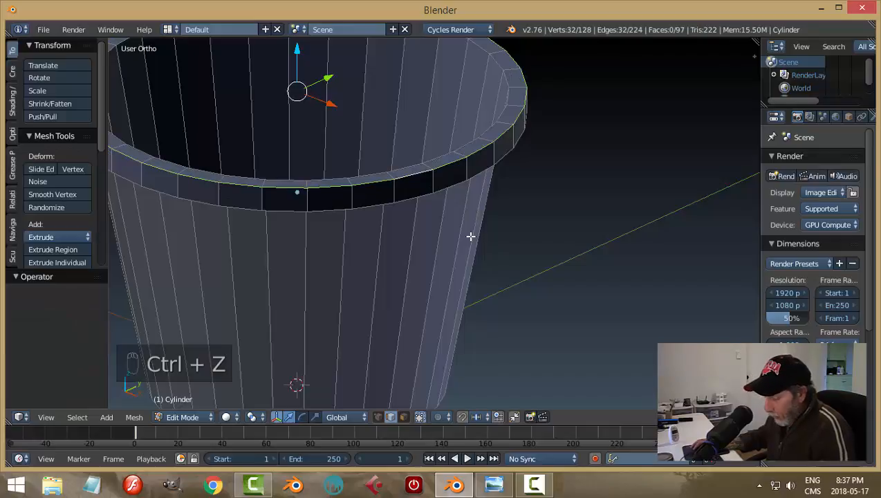
# Bevel the lip's upper outer edge loop with an offset of about 0.049 and 4 segments, and clear the selection.
pyautogui.hotkey('ctrl', 'b')
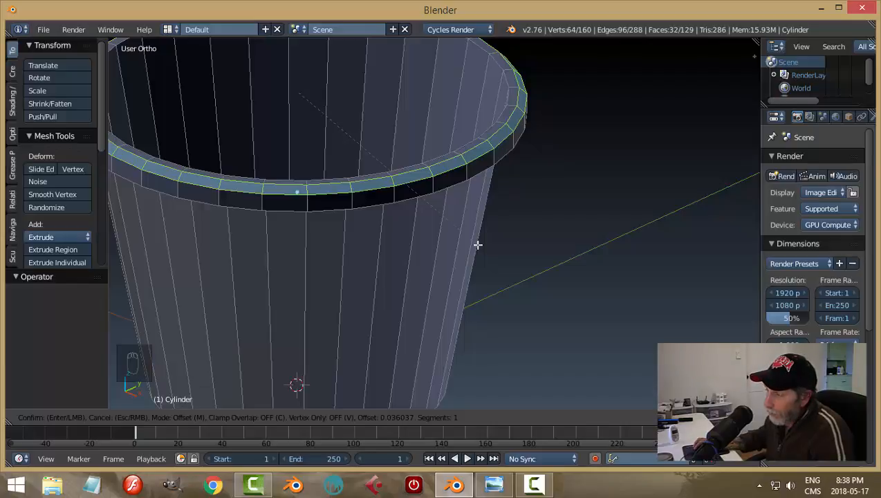
pyautogui.scroll(1, 477, 244)
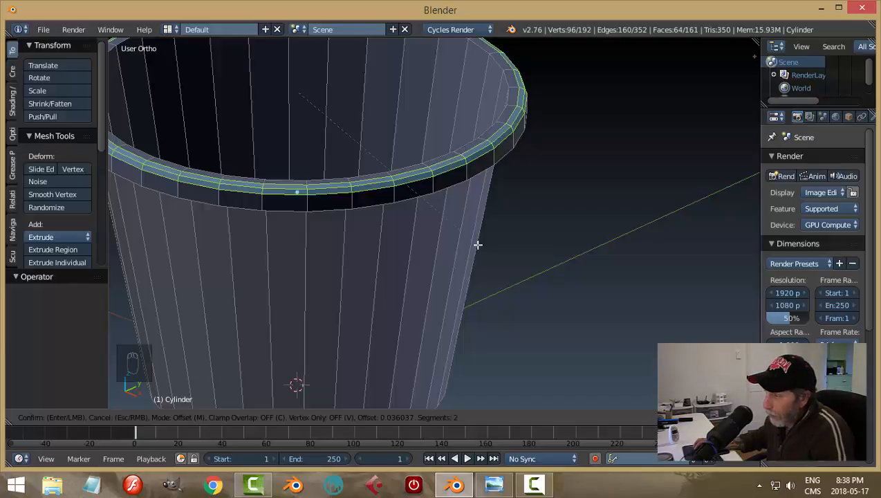
pyautogui.scroll(1, 477, 245)
pyautogui.scroll(1, 477, 245)
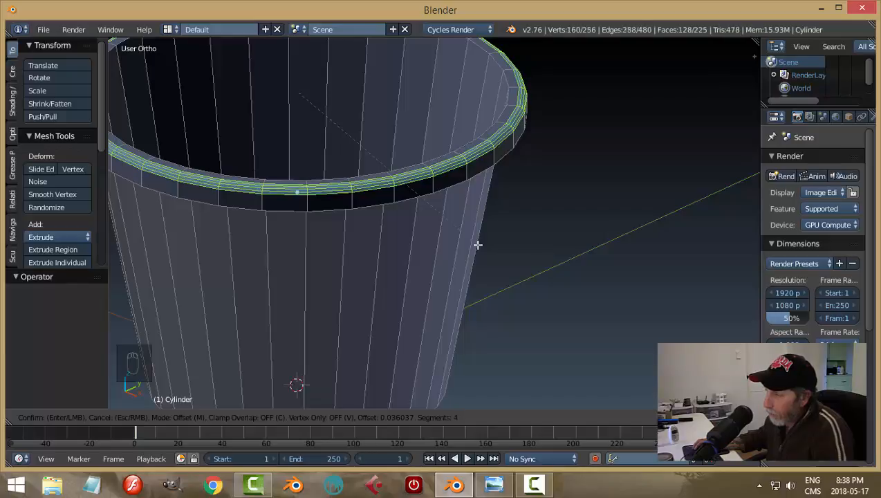
pyautogui.scroll(1, 478, 245)
pyautogui.scroll(5, 477, 245)
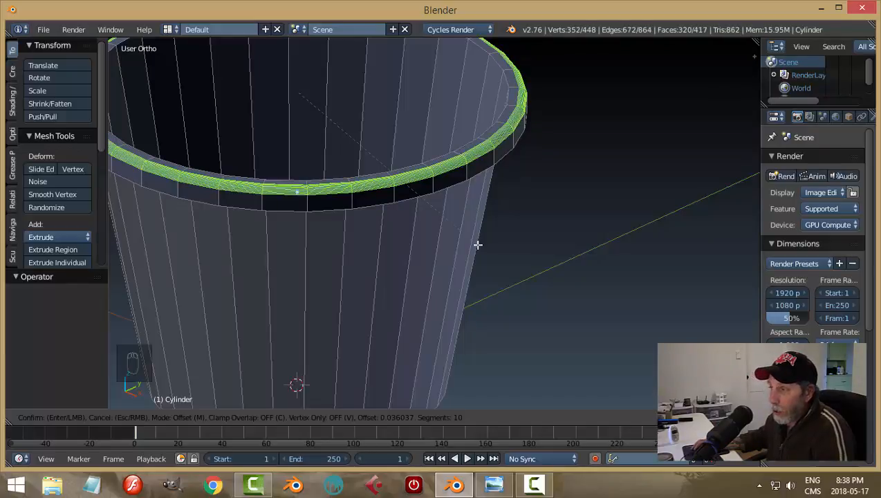
pyautogui.scroll(-9, 477, 245)
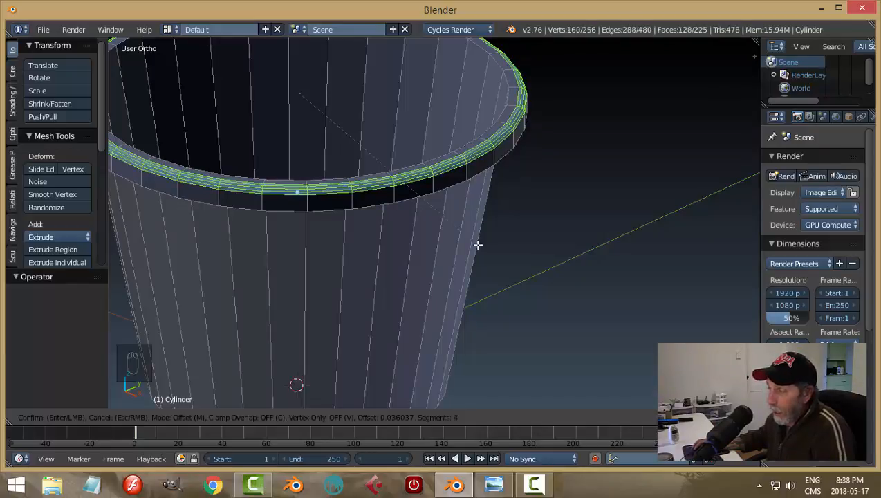
pyautogui.scroll(3, 477, 244)
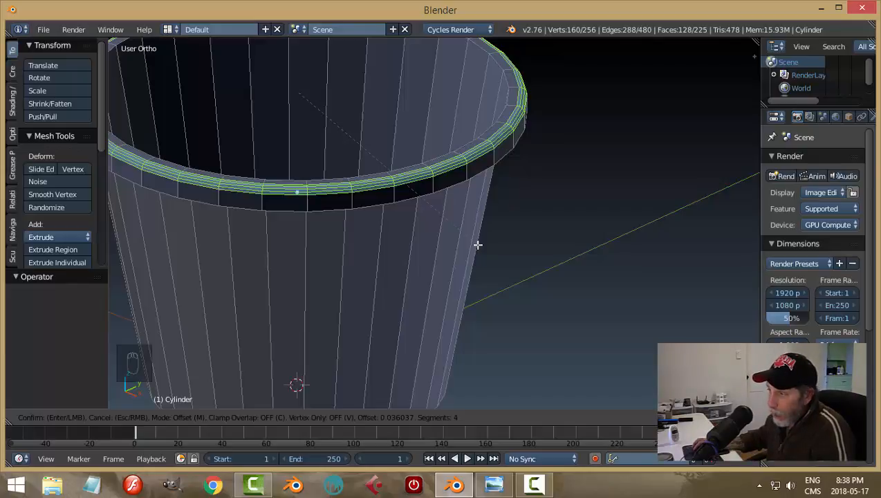
pyautogui.scroll(-3, 477, 245)
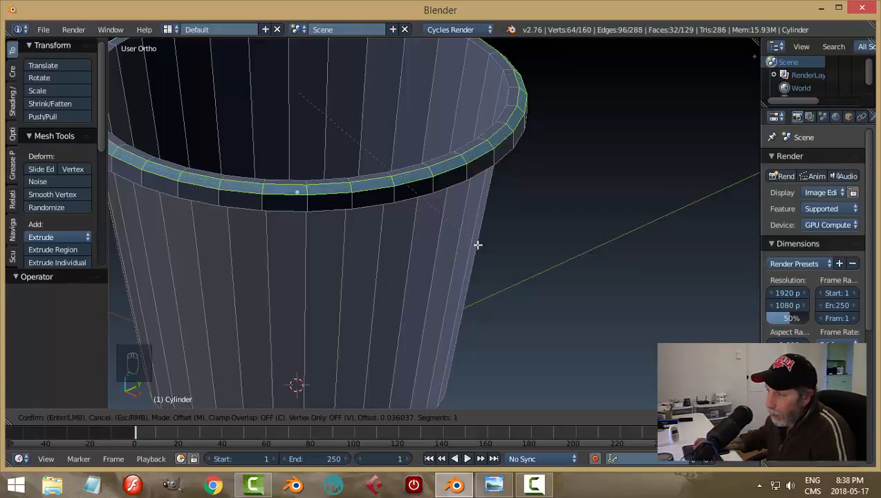
pyautogui.scroll(2, 477, 245)
pyautogui.scroll(1, 477, 245)
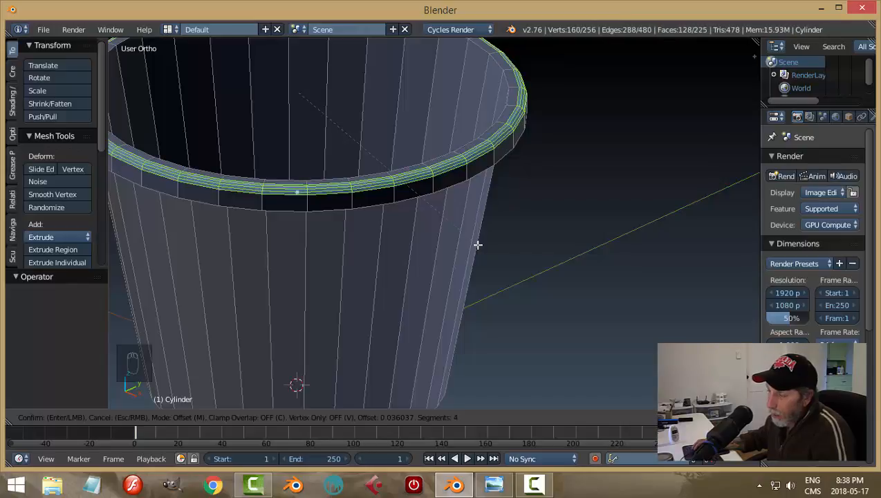
pyautogui.scroll(-3, 477, 245)
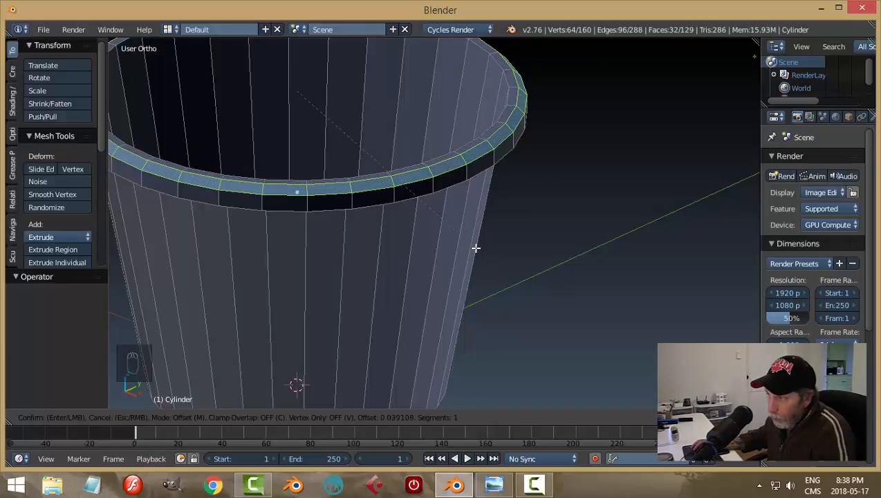
pyautogui.scroll(3, 476, 247)
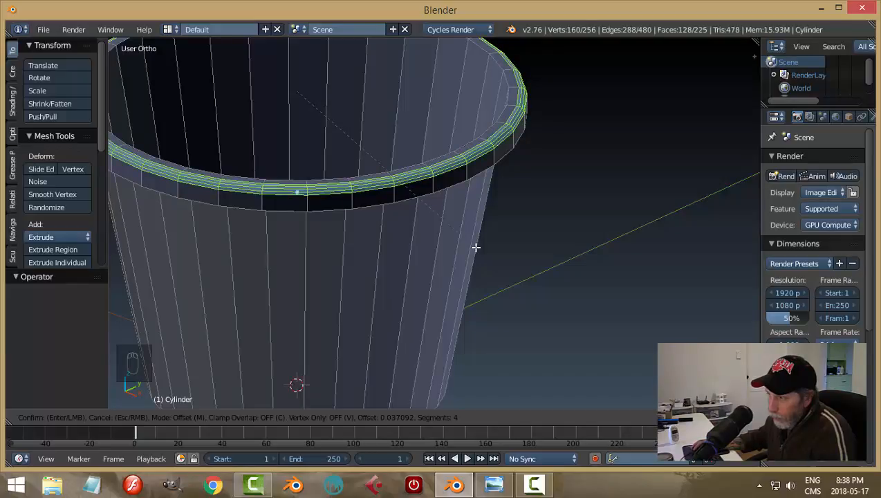
pyautogui.scroll(-1, 475, 247)
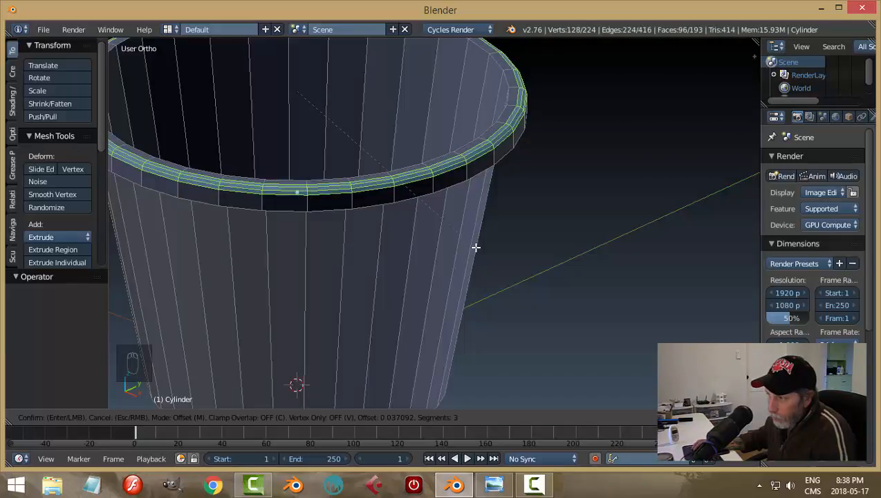
pyautogui.scroll(1, 475, 247)
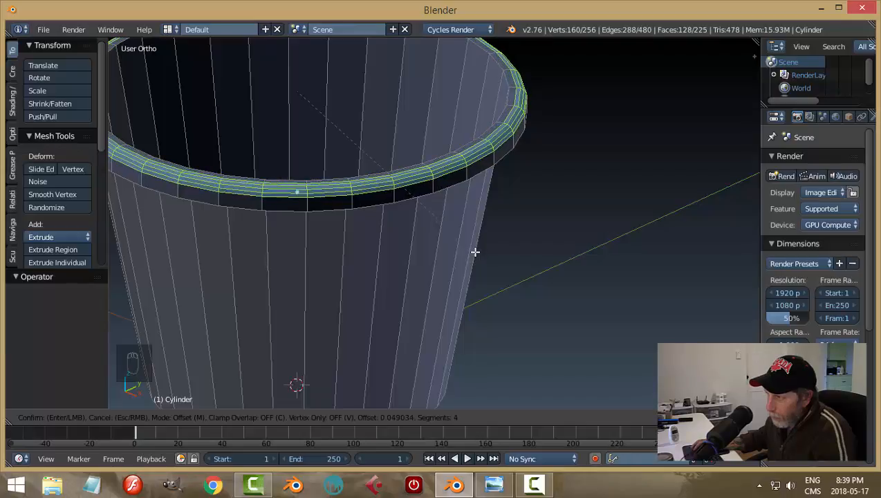
pyautogui.click(475, 251)
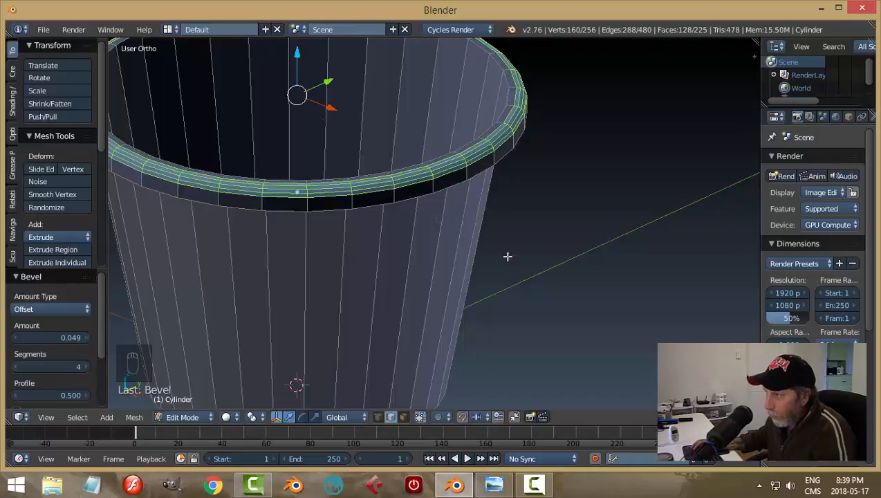
pyautogui.press('a')
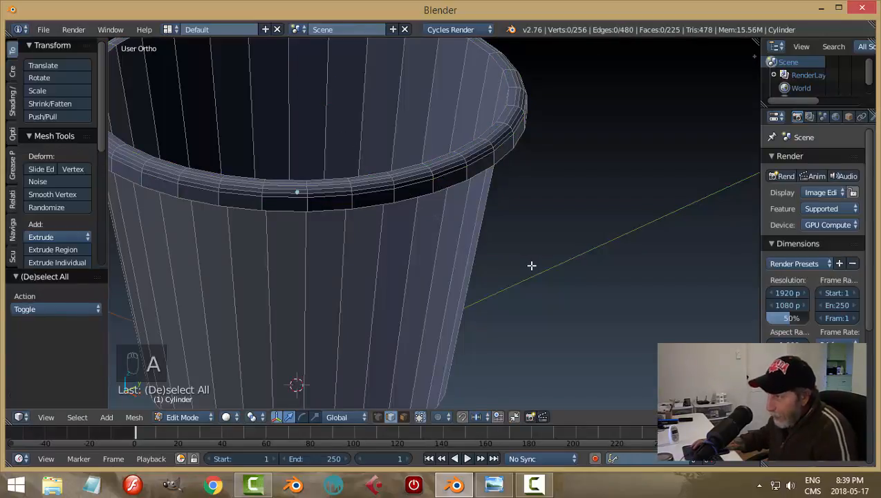
# Switch to Object Mode and examine the pail's rounded lip from several angles.
pyautogui.press('Tab')
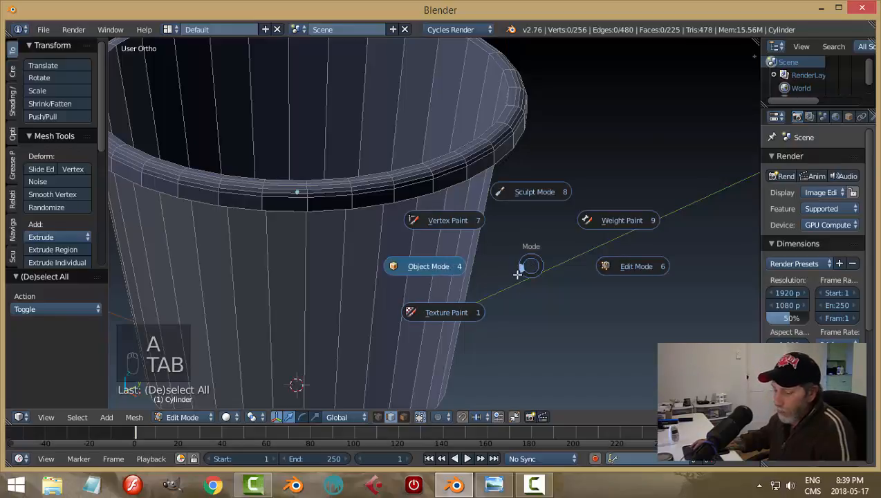
pyautogui.press('Escape')
pyautogui.press('Tab')
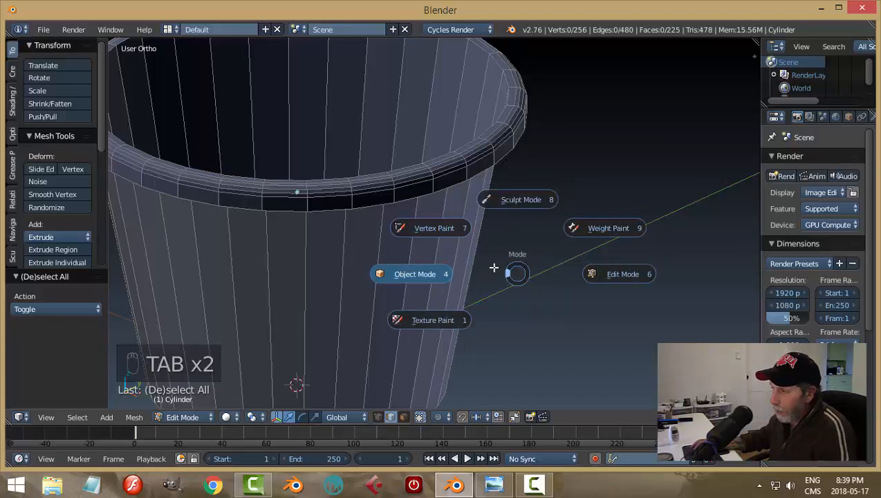
pyautogui.click(407, 276)
pyautogui.moveTo(539, 256); pyautogui.dragTo(486, 254, button='middle')
pyautogui.scroll(3, 477, 259)
pyautogui.scroll(-3, 405, 251)
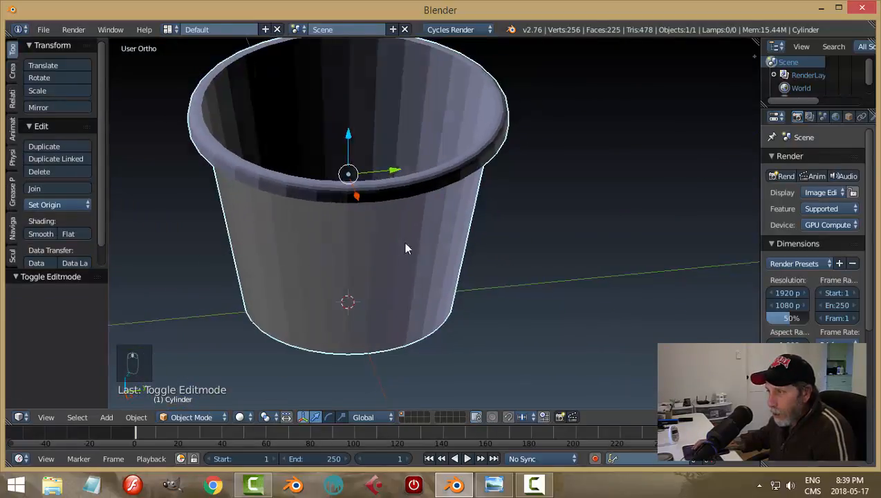
pyautogui.moveTo(405, 247); pyautogui.dragTo(354, 230, button='middle')
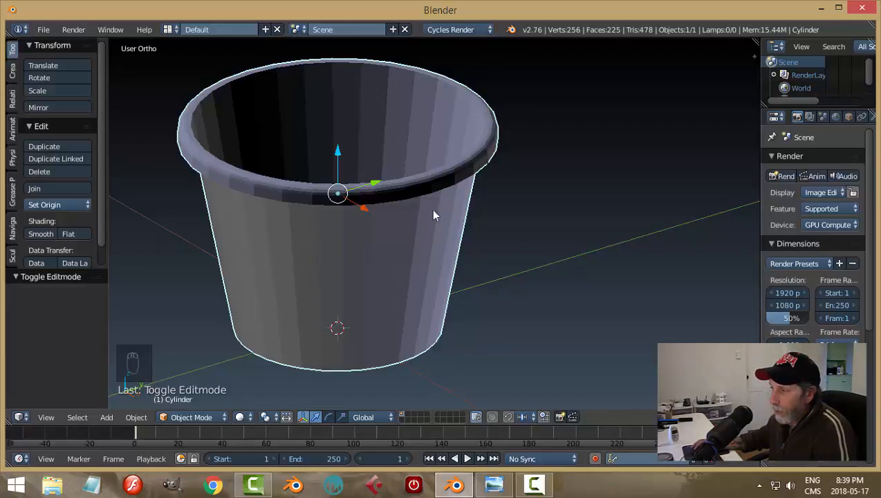
pyautogui.moveTo(364, 240); pyautogui.dragTo(330, 188, button='middle')
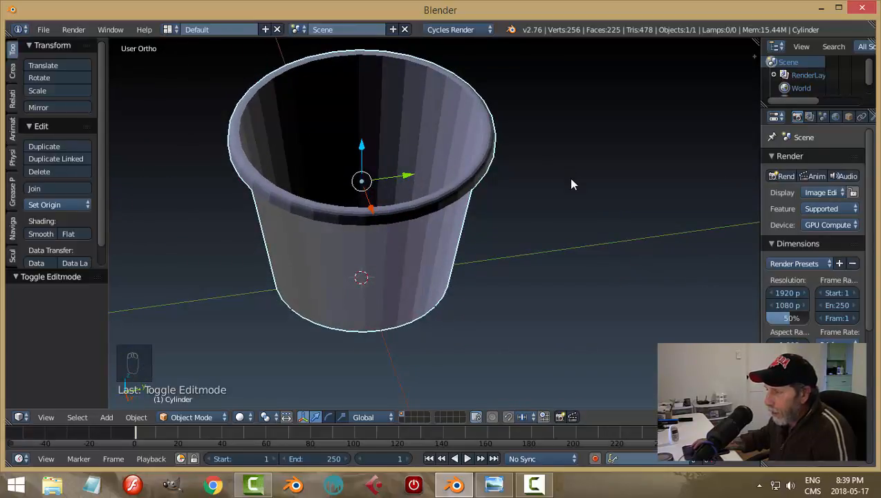
# Return to Edit Mode and select the edge loop along the inner edge of the pail's rim.
pyautogui.press('Tab')
pyautogui.click(617, 222)
pyautogui.scroll(2, 500, 212)
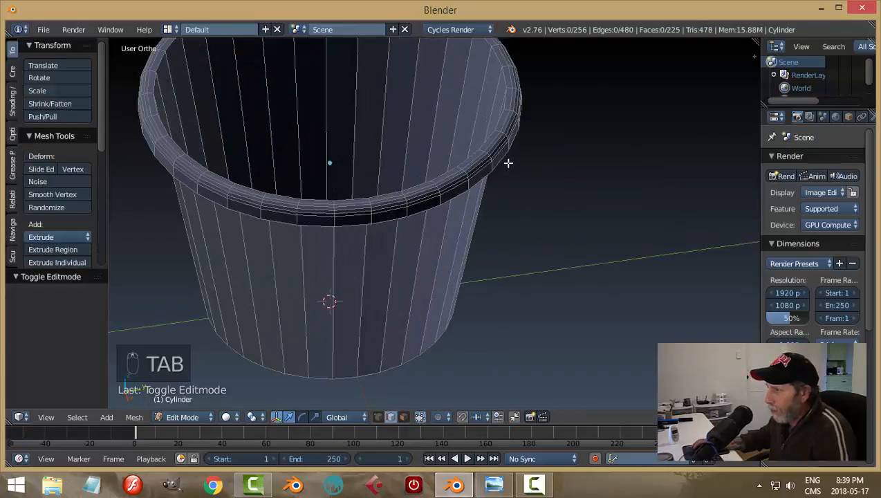
pyautogui.keyDown('shift'); pyautogui.moveTo(507, 163); pyautogui.dragTo(505, 230, button='middle'); pyautogui.keyUp('shift')
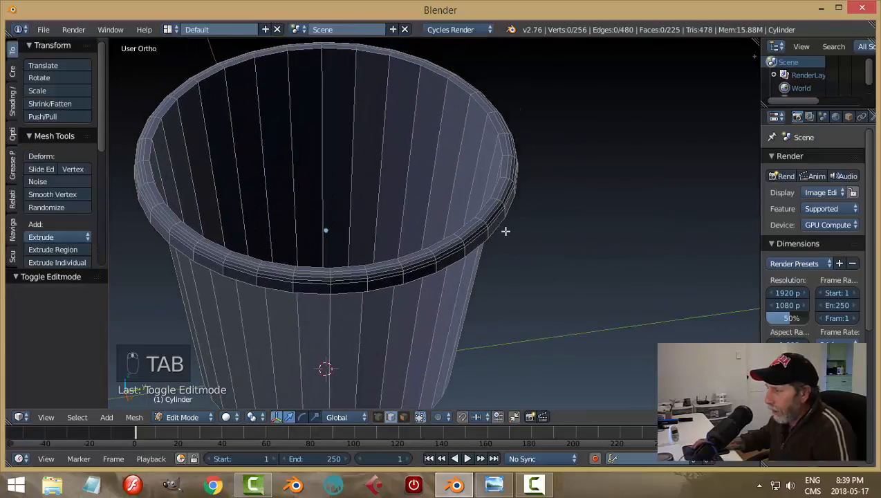
pyautogui.keyDown('alt'); pyautogui.rightClick(464, 88); pyautogui.keyUp('alt')
pyautogui.moveTo(545, 189); pyautogui.dragTo(438, 162, button='middle')
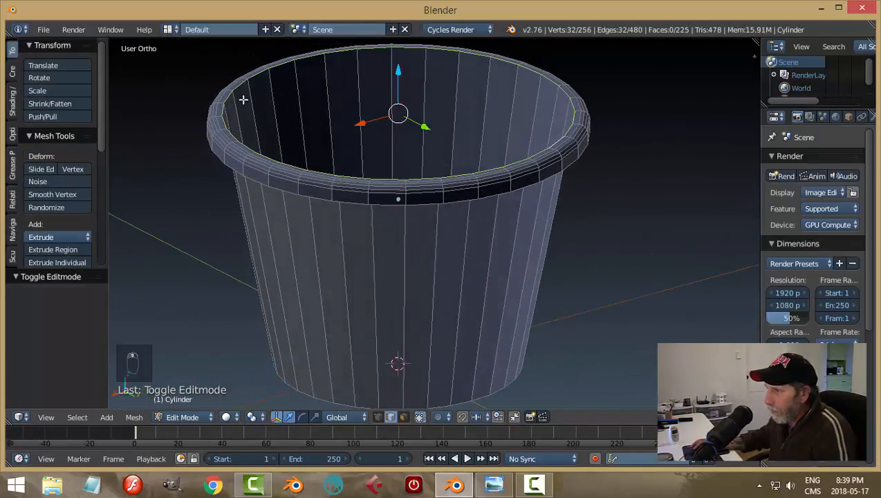
# Bevel the rim's inner edge loop with an offset of about 0.012 and 4 segments, and clear the selection.
pyautogui.scroll(2, 250, 112)
pyautogui.keyDown('shift'); pyautogui.moveTo(271, 134); pyautogui.dragTo(399, 319, button='middle'); pyautogui.keyUp('shift')
pyautogui.scroll(2, 345, 280)
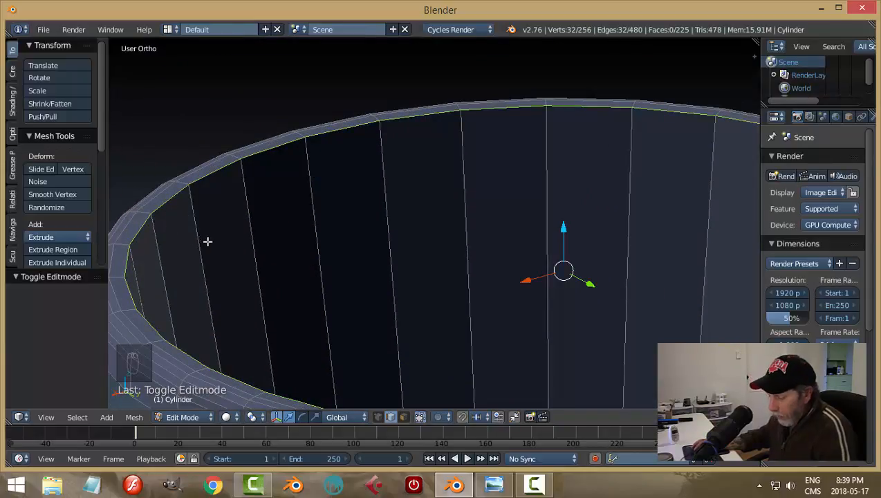
pyautogui.hotkey('ctrl', 'b')
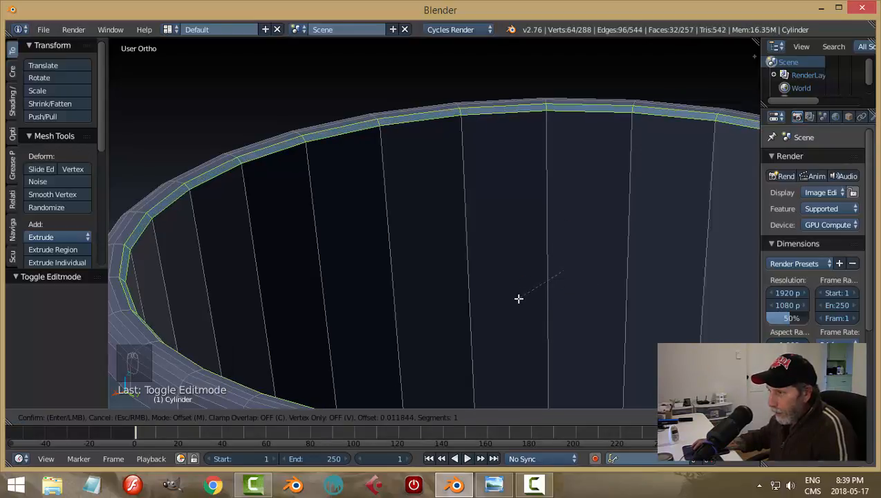
pyautogui.scroll(3, 518, 298)
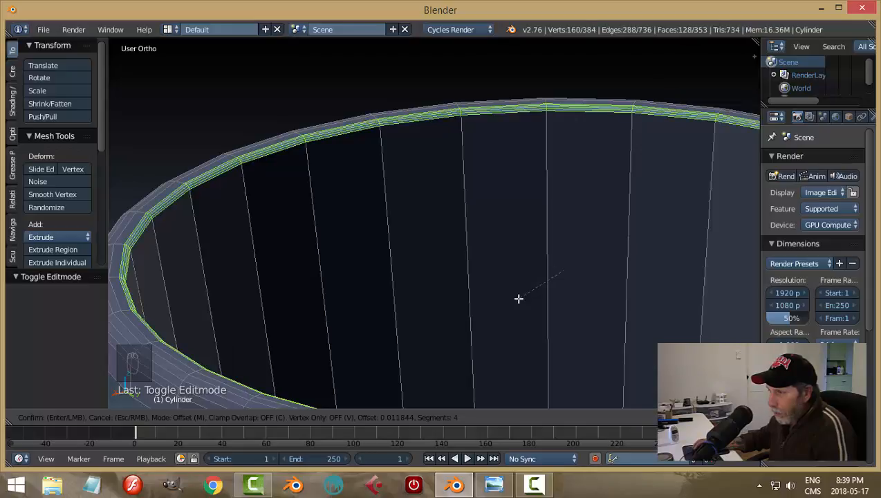
pyautogui.click(518, 298)
pyautogui.press('a')
# Switch to Object Mode and examine the pail's rim and underside from several angles.
pyautogui.press('Tab')
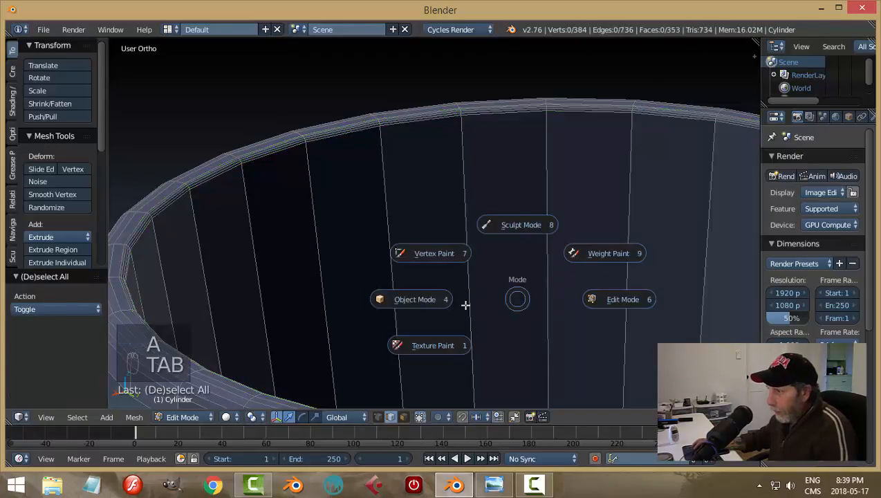
pyautogui.click(434, 299)
pyautogui.moveTo(465, 300); pyautogui.dragTo(399, 301, button='middle')
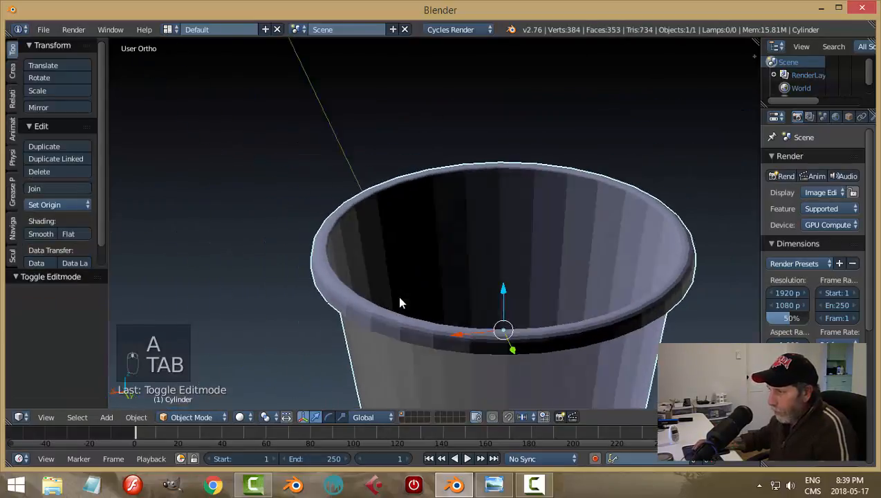
pyautogui.scroll(4, 373, 283)
pyautogui.moveTo(352, 276); pyautogui.dragTo(440, 218, button='middle')
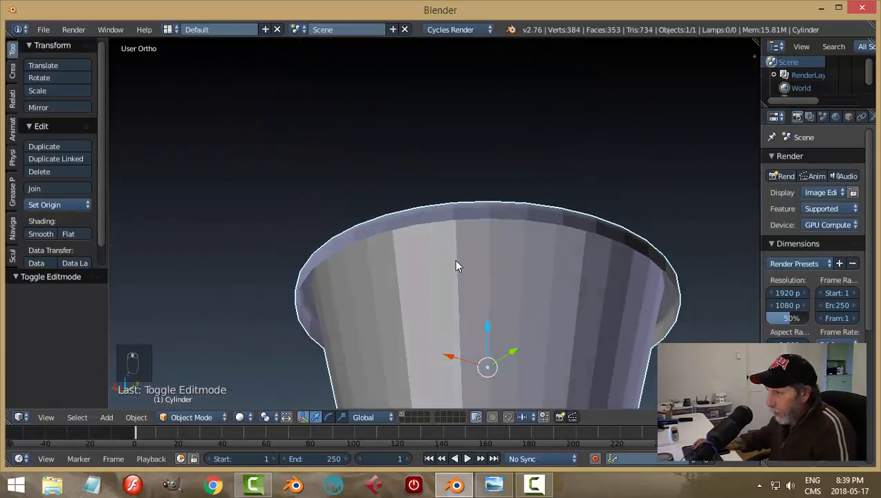
pyautogui.moveTo(456, 264); pyautogui.dragTo(545, 345, button='middle')
pyautogui.moveTo(532, 309); pyautogui.dragTo(427, 321, button='middle')
# Return to Edit Mode, switch to face selection, and select the pail's bottom face.
pyautogui.press('Tab')
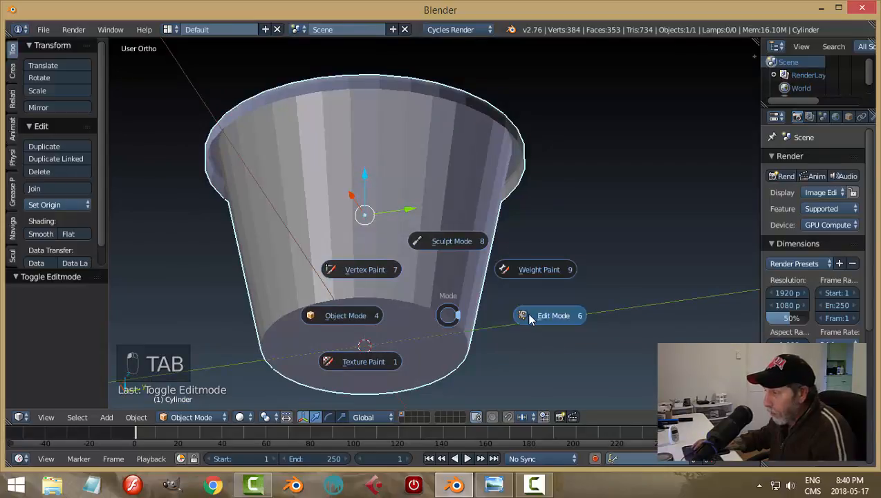
pyautogui.click(527, 312)
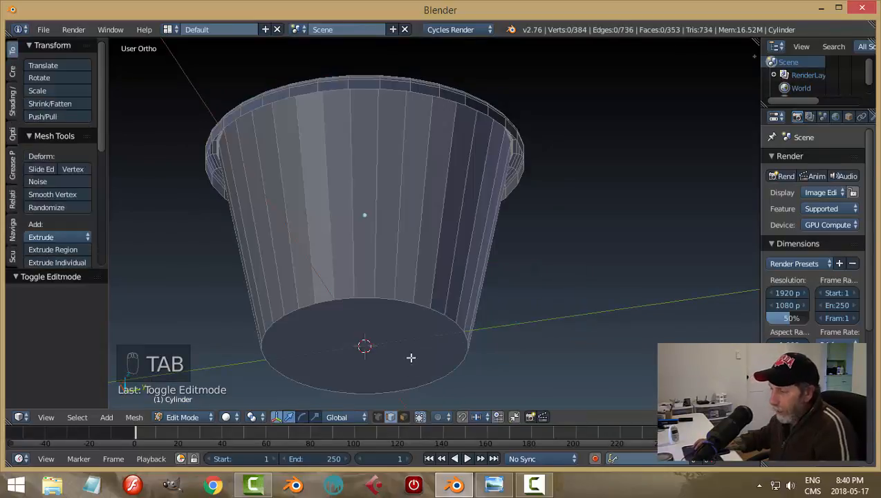
pyautogui.click(403, 417)
pyautogui.rightClick(406, 339)
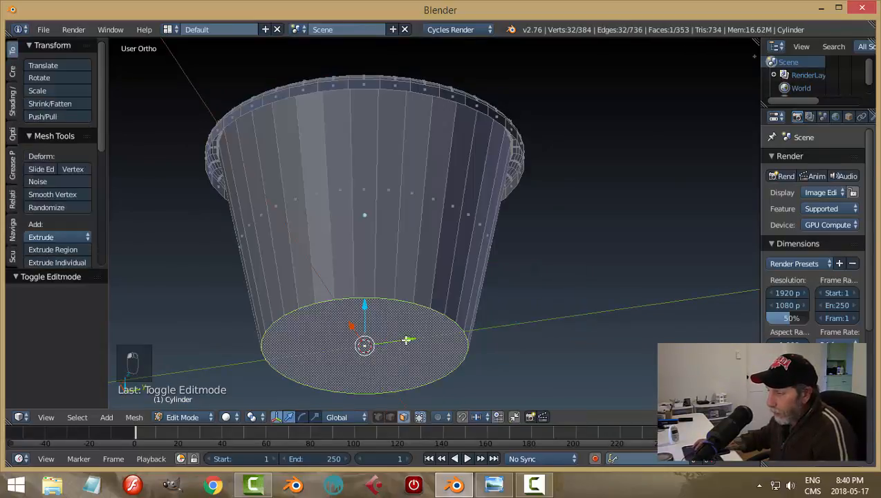
# Try lowering the pail's bottom face by about 0.102 along Z, and undo the move.
pyautogui.moveTo(482, 302); pyautogui.dragTo(509, 301, button='middle')
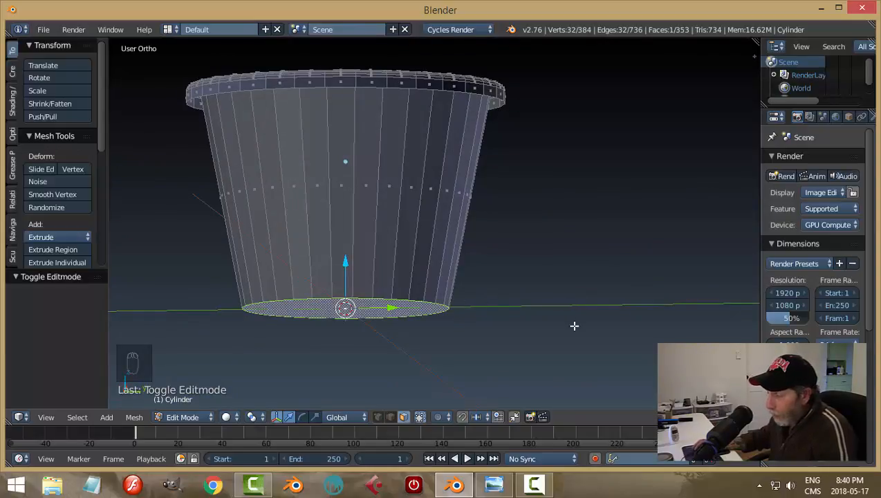
pyautogui.moveTo(574, 326); pyautogui.dragTo(568, 261, button='middle')
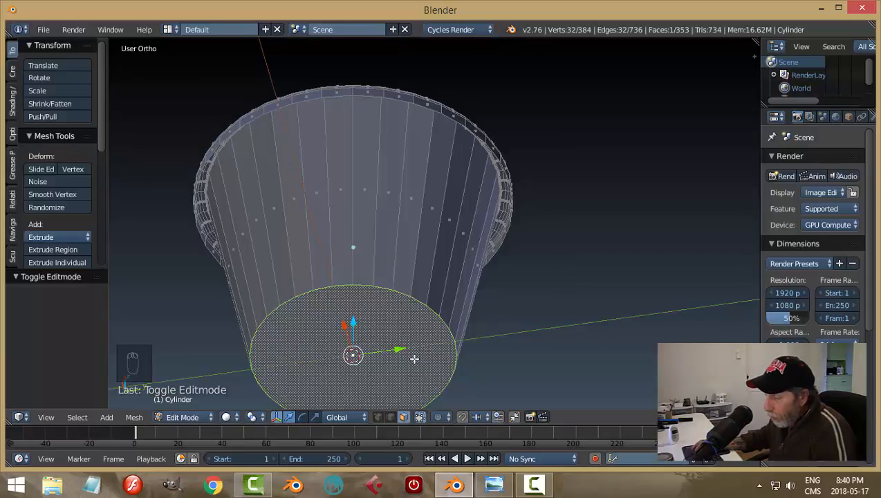
pyautogui.moveTo(487, 336); pyautogui.dragTo(482, 367, button='middle')
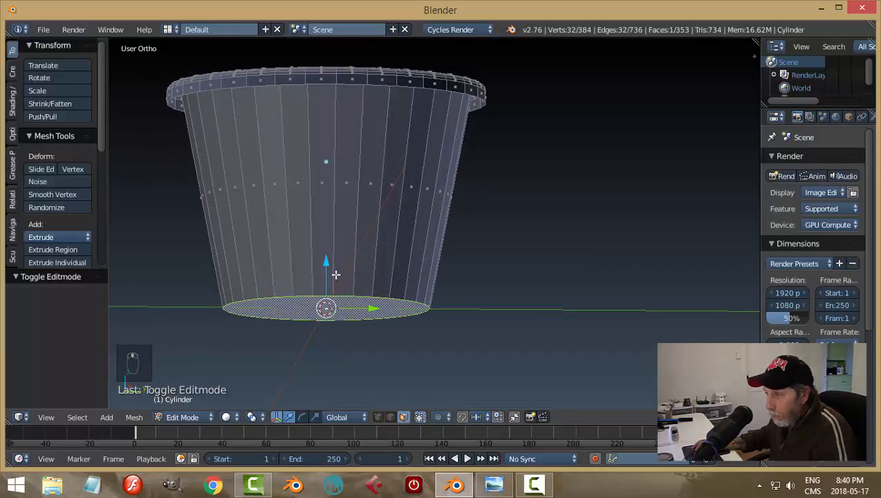
pyautogui.moveTo(329, 266); pyautogui.dragTo(328, 281)
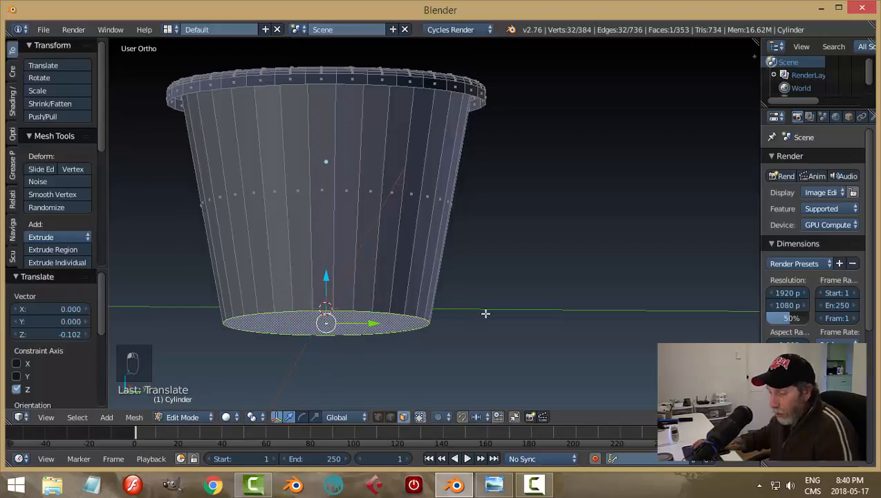
pyautogui.hotkey('ctrl', 'z')
pyautogui.moveTo(489, 302); pyautogui.dragTo(477, 242, button='middle')
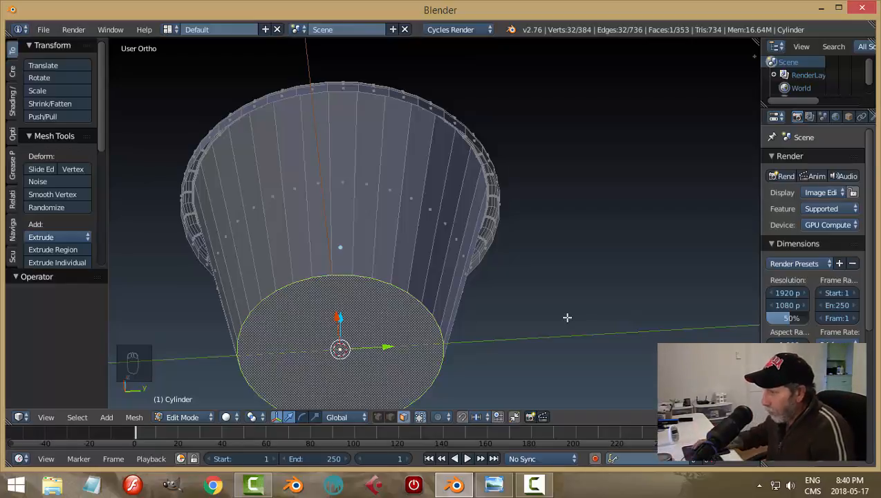
pyautogui.keyDown('shift'); pyautogui.moveTo(567, 317); pyautogui.dragTo(576, 281, button='middle'); pyautogui.keyUp('shift')
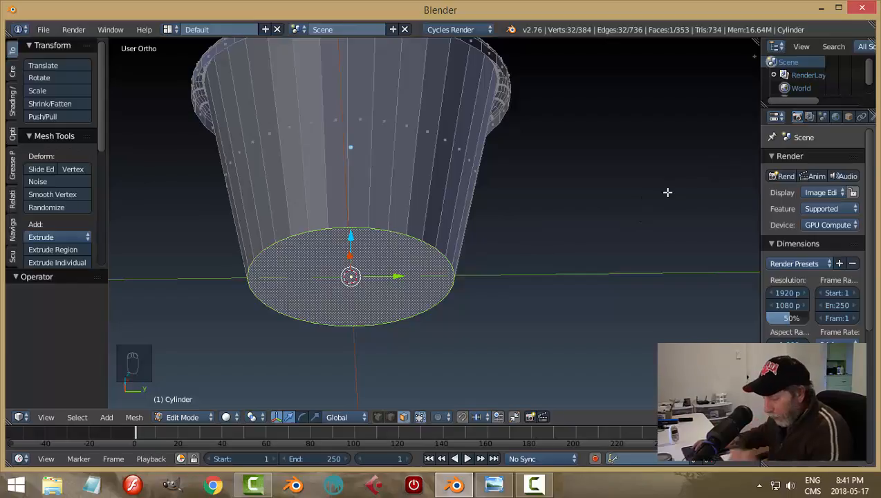
pyautogui.press('i')
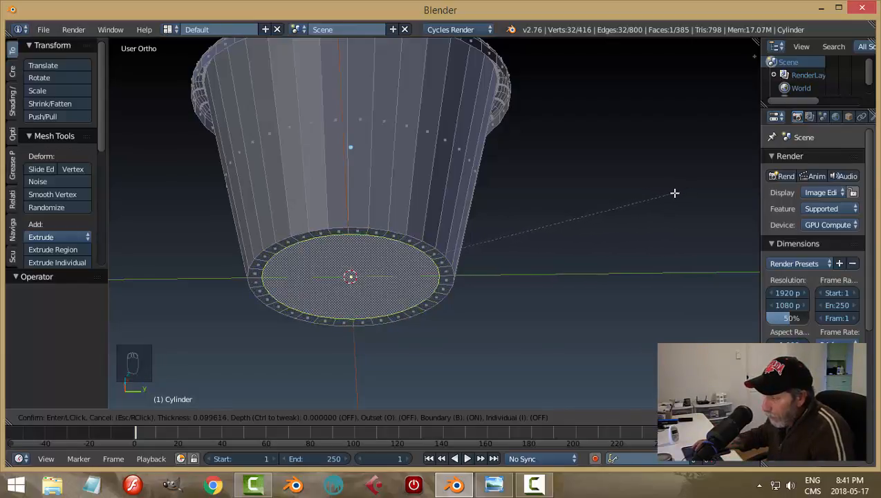
pyautogui.press('Escape')
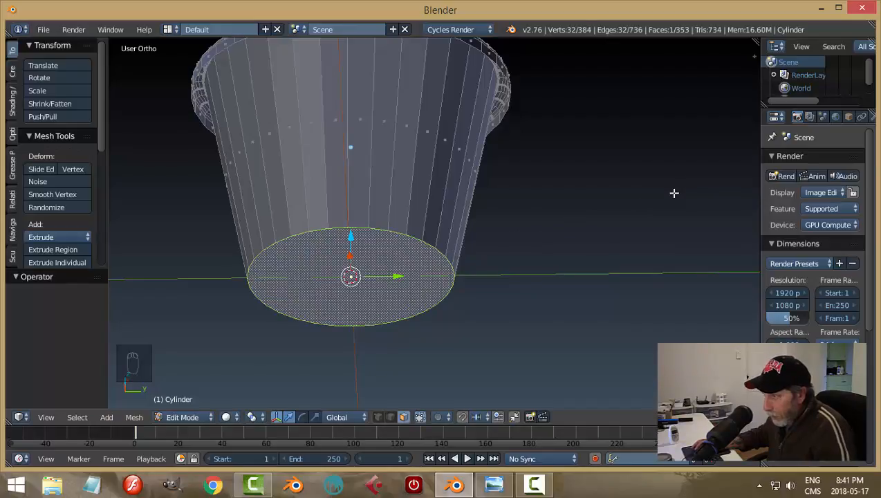
pyautogui.hotkey('ctrl', 'z')
pyautogui.rightClick(426, 283)
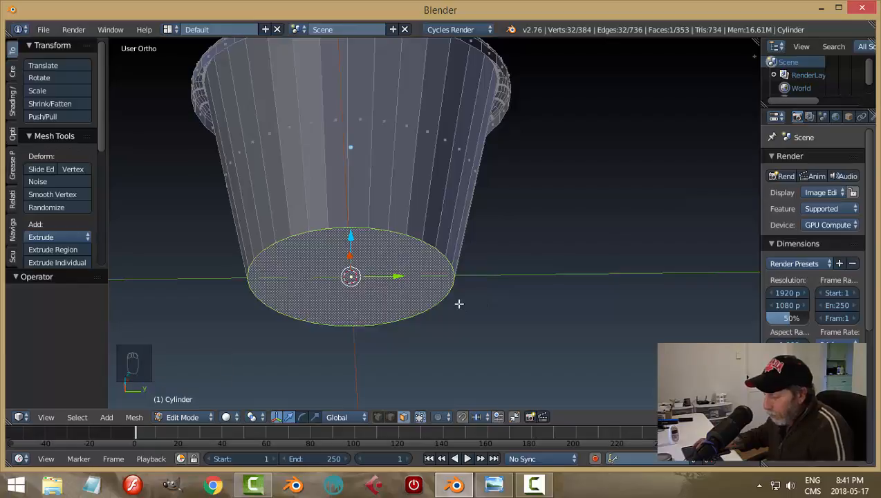
pyautogui.press('i')
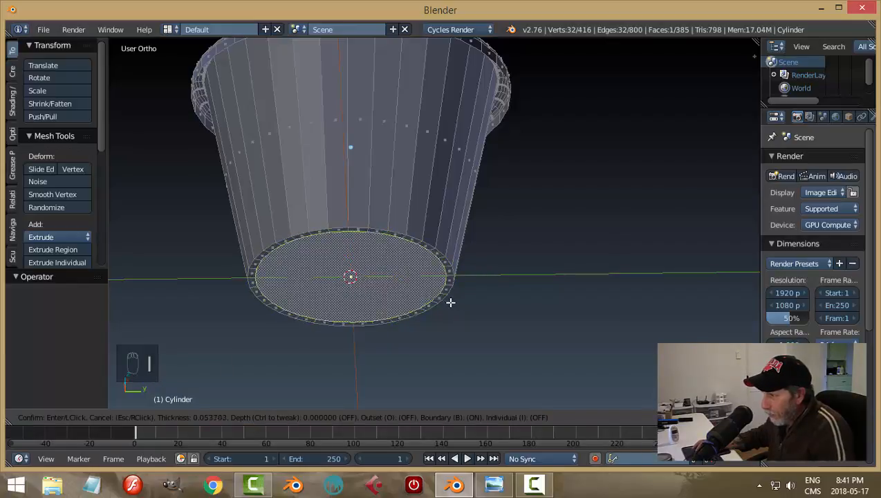
pyautogui.rightClick(446, 302)
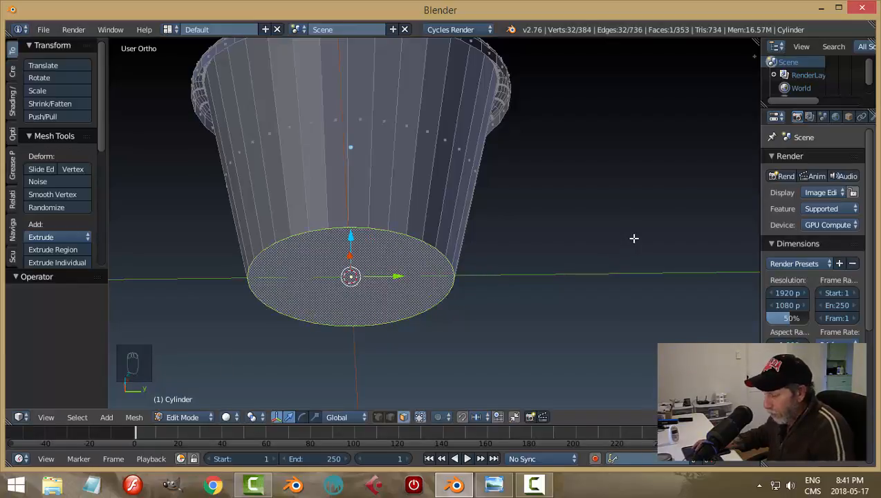
# Inset the pail's bottom face with a thickness of about 0.086.
pyautogui.press('i')
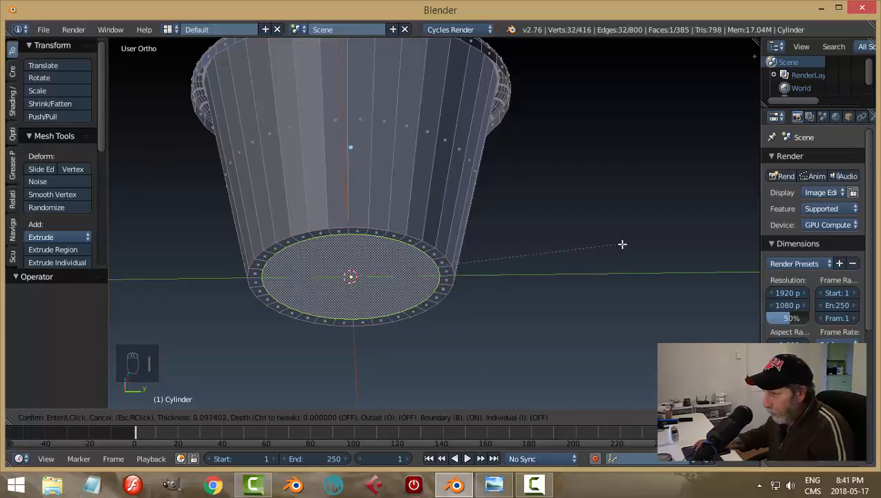
pyautogui.click(616, 245)
pyautogui.moveTo(613, 245); pyautogui.dragTo(548, 197, button='middle')
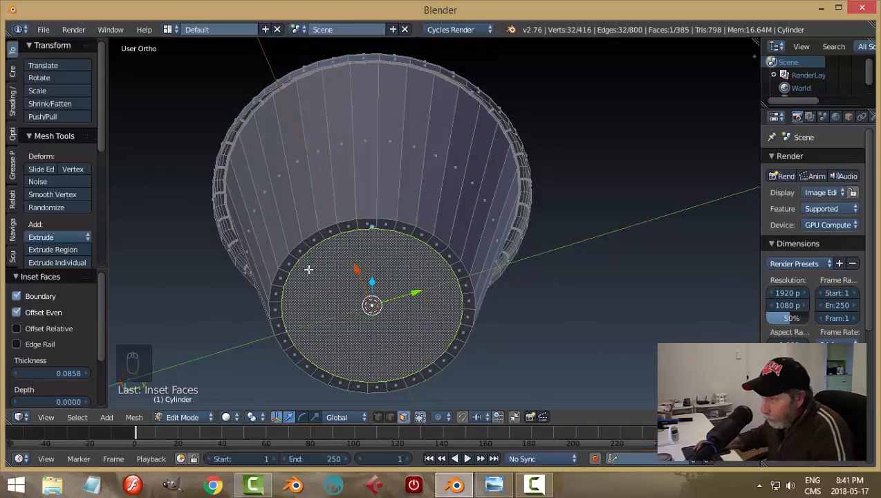
pyautogui.moveTo(556, 245); pyautogui.dragTo(529, 263, button='middle')
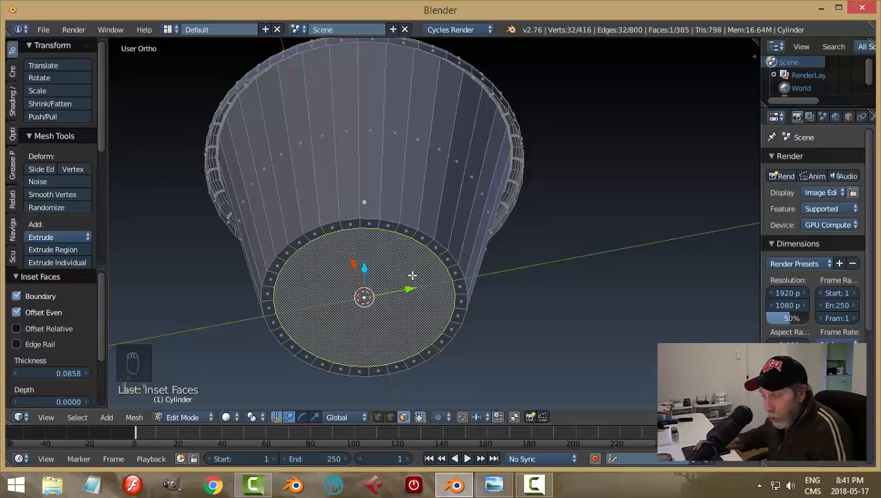
# Clear the selection, and reselect the inset face on the pail's bottom in Edit Mode.
pyautogui.press('a')
pyautogui.moveTo(513, 246)
pyautogui.mouseDown(button='middle')
pyautogui.moveTo(497, 317)
pyautogui.moveTo(497, 232)
pyautogui.moveTo(505, 265)
pyautogui.moveTo(500, 252)
pyautogui.mouseUp(button='middle')
pyautogui.press('Tab')
pyautogui.press('Tab')
pyautogui.click(577, 264)
pyautogui.rightClick(372, 275)
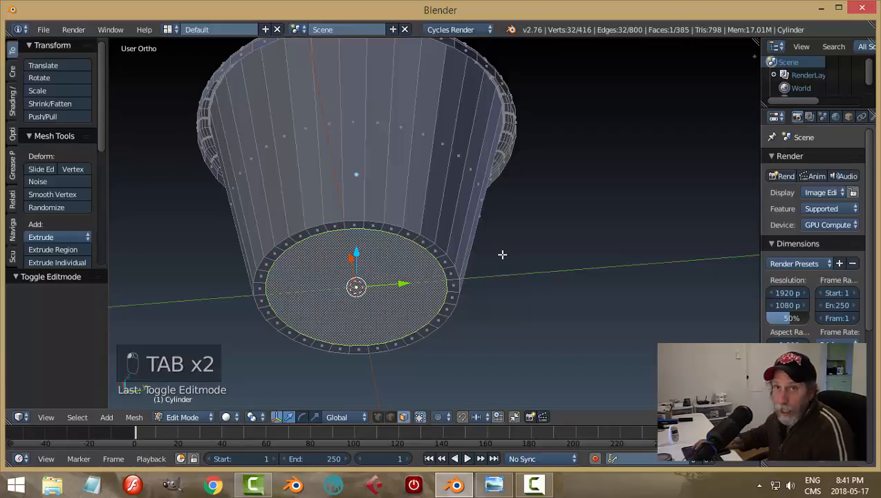
# Try moving the inset bottom face down by about 0.116 along Z without extruding, and undo the move.
pyautogui.moveTo(505, 252); pyautogui.dragTo(480, 276, button='middle')
pyautogui.moveTo(394, 275); pyautogui.dragTo(405, 304, button='middle')
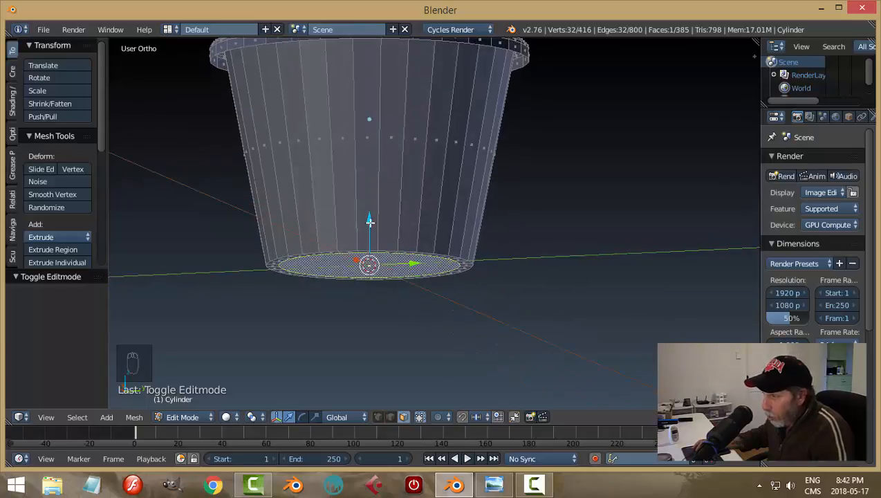
pyautogui.moveTo(370, 219); pyautogui.dragTo(371, 242)
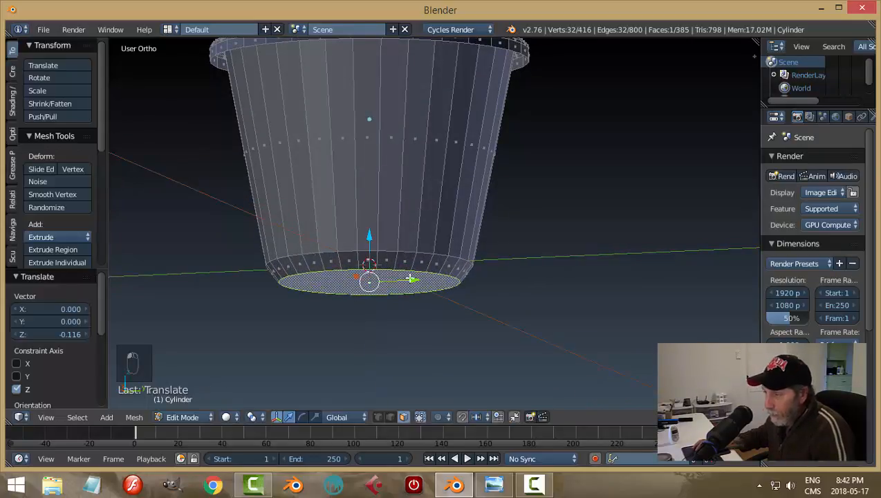
pyautogui.moveTo(409, 290); pyautogui.dragTo(503, 281, button='middle')
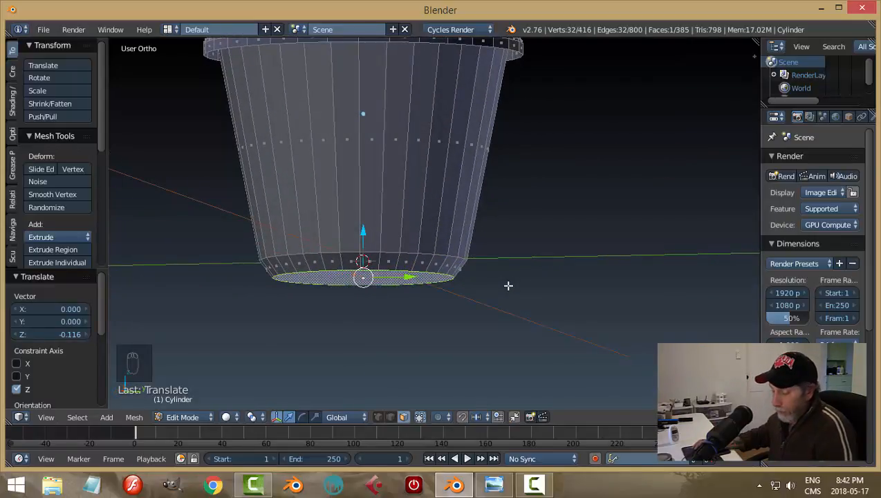
pyautogui.hotkey('ctrl', 'z')
# Extrude the inset bottom face, lower it slightly along Z to form a stepped base, and clear the selection.
pyautogui.moveTo(448, 294); pyautogui.dragTo(446, 284, button='middle')
pyautogui.press('e')
pyautogui.rightClick(441, 288)
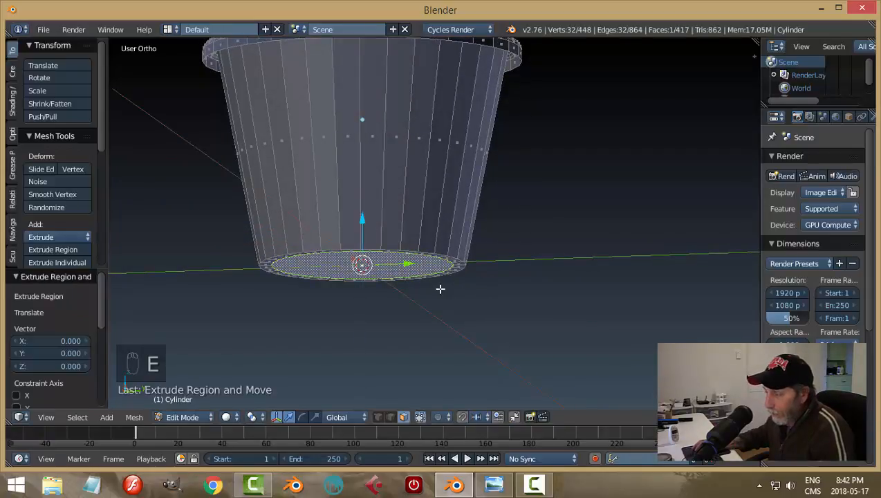
pyautogui.moveTo(363, 220); pyautogui.dragTo(367, 231)
pyautogui.press('a')
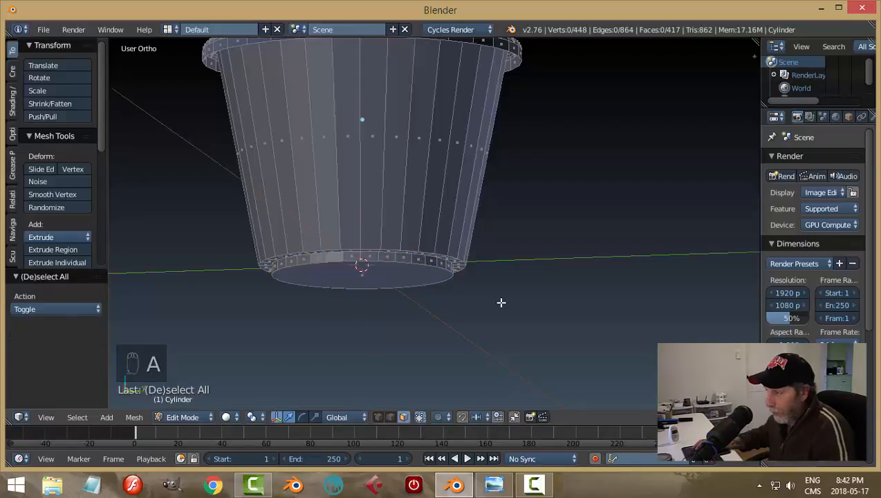
# Examine the pail's stepped base from several angles in Edit Mode and Object Mode.
pyautogui.moveTo(500, 302); pyautogui.dragTo(465, 225, button='middle')
pyautogui.scroll(2, 463, 251)
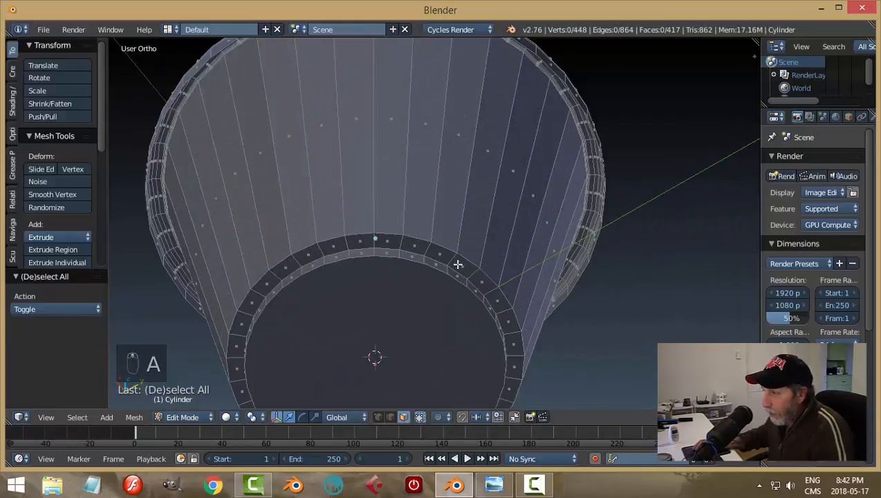
pyautogui.scroll(-3, 419, 265)
pyautogui.moveTo(419, 266); pyautogui.dragTo(488, 336, button='middle')
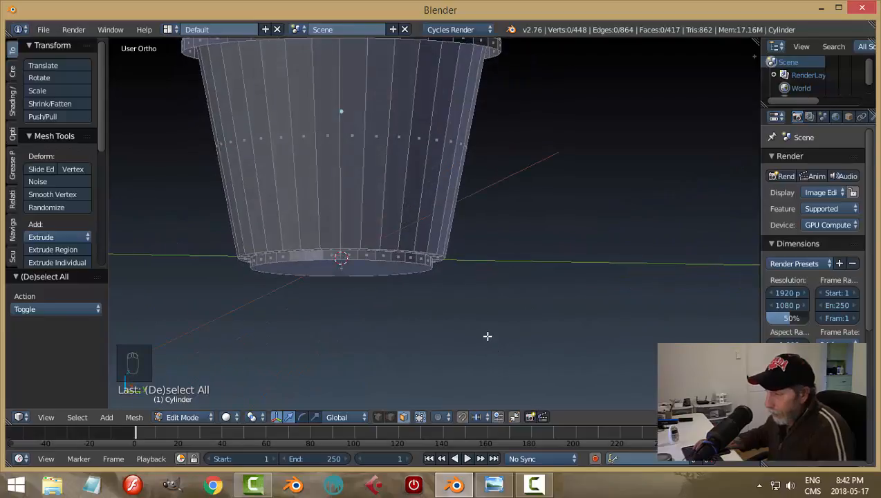
pyautogui.press('Tab')
pyautogui.moveTo(477, 301); pyautogui.dragTo(281, 249, button='middle')
pyautogui.scroll(-4, 401, 257)
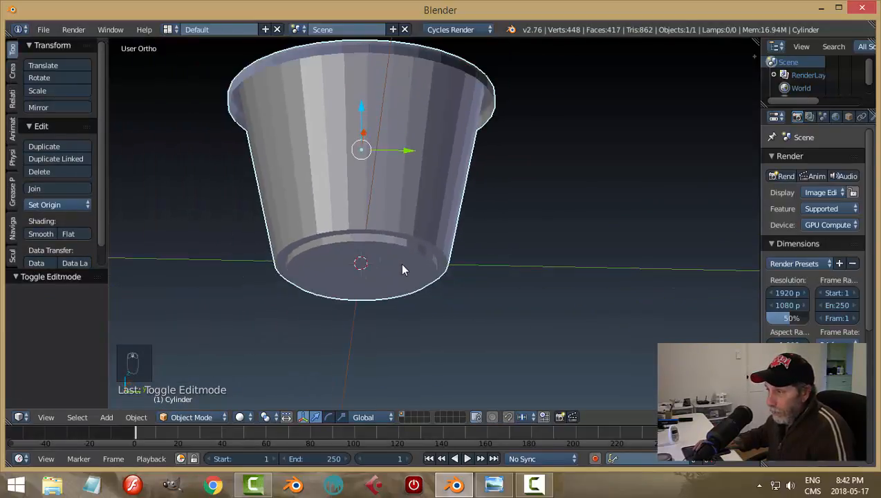
pyautogui.moveTo(401, 263); pyautogui.dragTo(445, 269, button='middle')
# Return to Edit Mode and set the mesh selection mode to edges, with the pail's base in close view.
pyautogui.press('Tab')
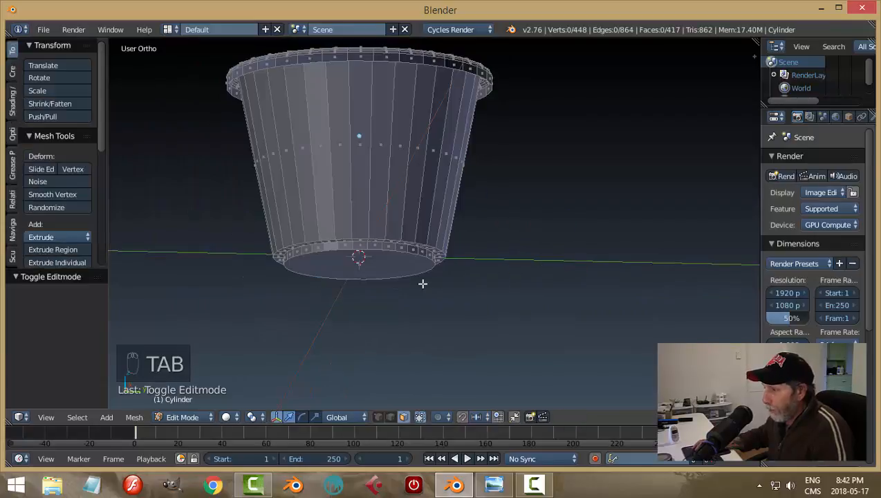
pyautogui.scroll(2, 422, 284)
pyautogui.hotkey('ctrl', 'Tab')
pyautogui.click(367, 296)
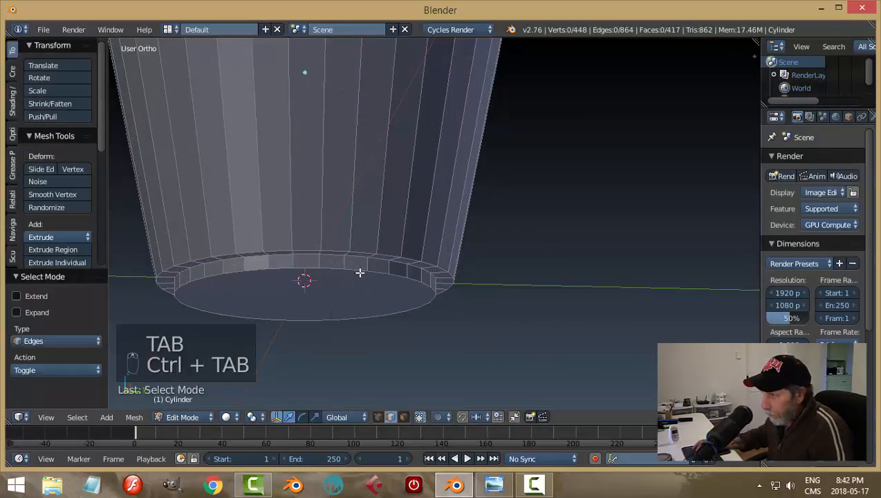
pyautogui.moveTo(403, 300); pyautogui.dragTo(366, 324, button='middle')
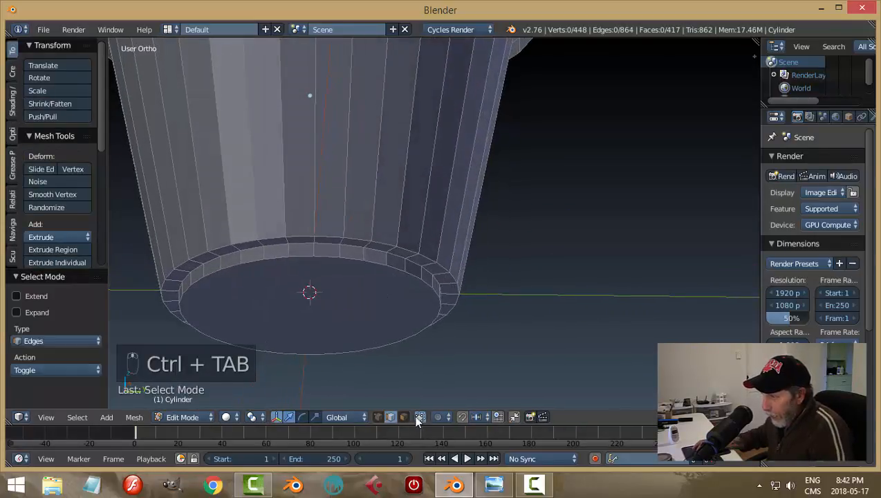
pyautogui.hotkey('ctrl', 'Tab')
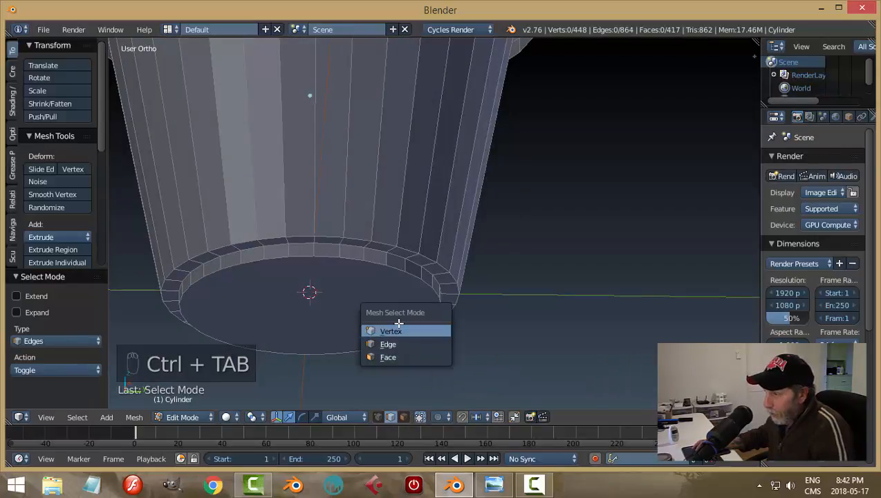
pyautogui.click(378, 417)
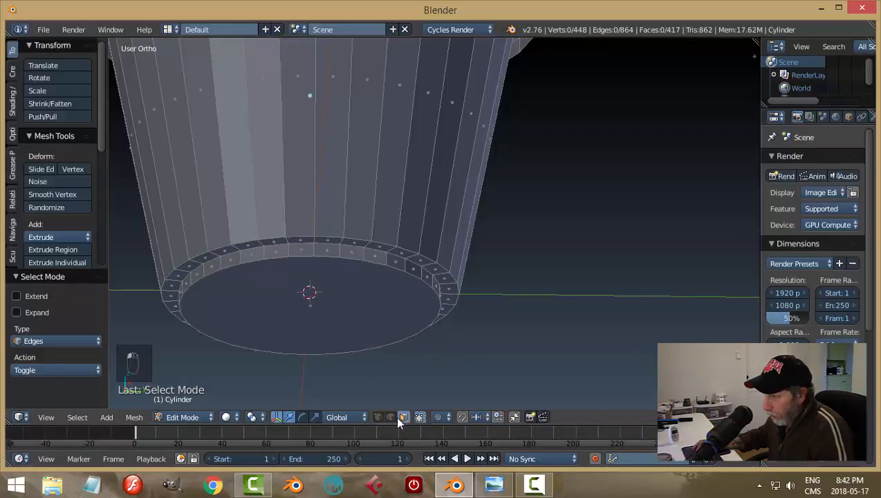
pyautogui.click(391, 417)
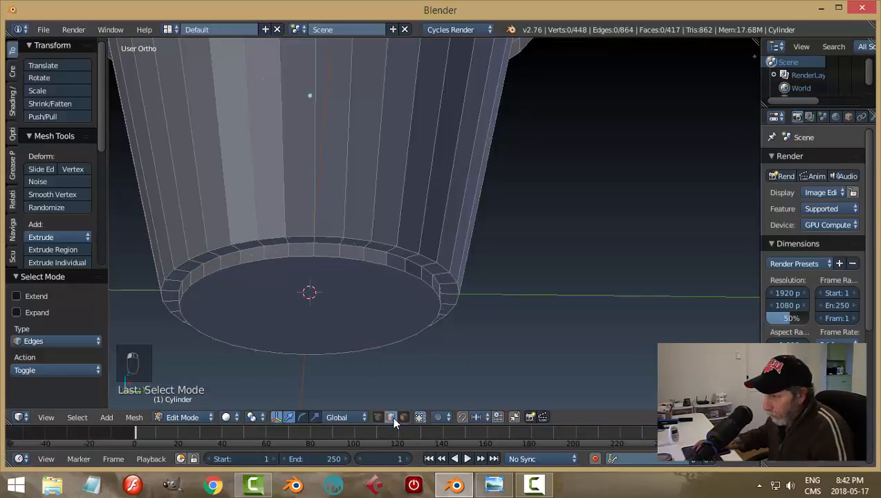
# Bevel the outer edge loop at the bottom of the pail wall with an offset of about 0.021 and 3 segments, and clear the selection.
pyautogui.keyDown('alt'); pyautogui.rightClick(355, 237); pyautogui.keyUp('alt')
pyautogui.moveTo(433, 274); pyautogui.dragTo(461, 278, button='middle')
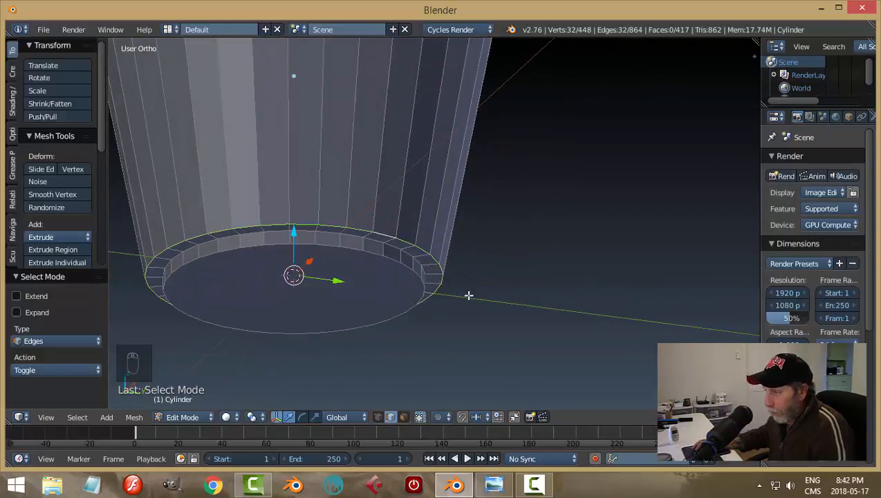
pyautogui.hotkey('ctrl', 'b')
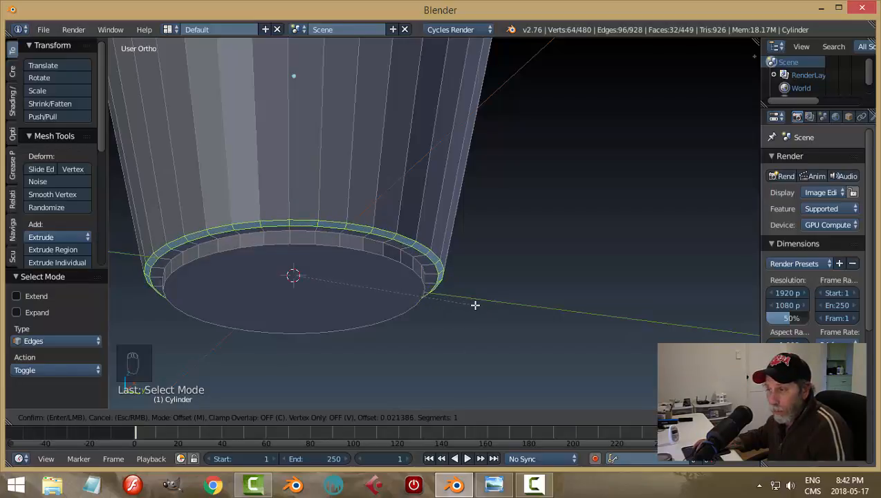
pyautogui.scroll(2, 475, 305)
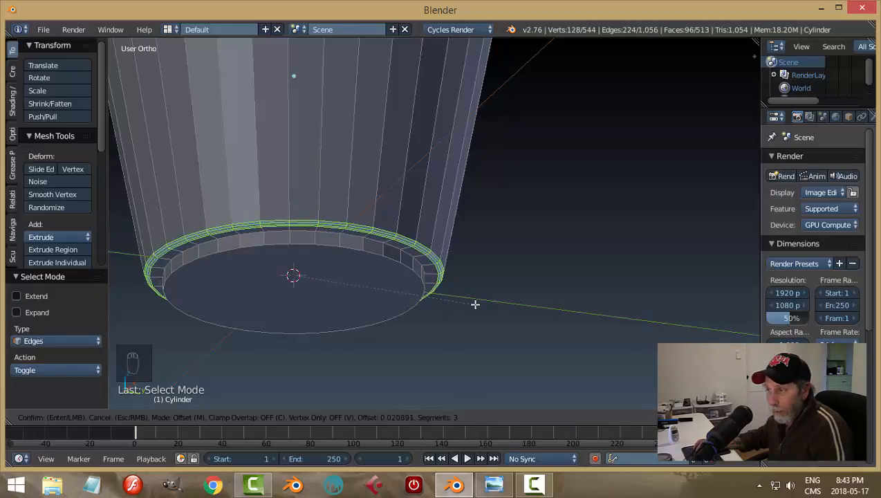
pyautogui.click(474, 304)
pyautogui.press('a')
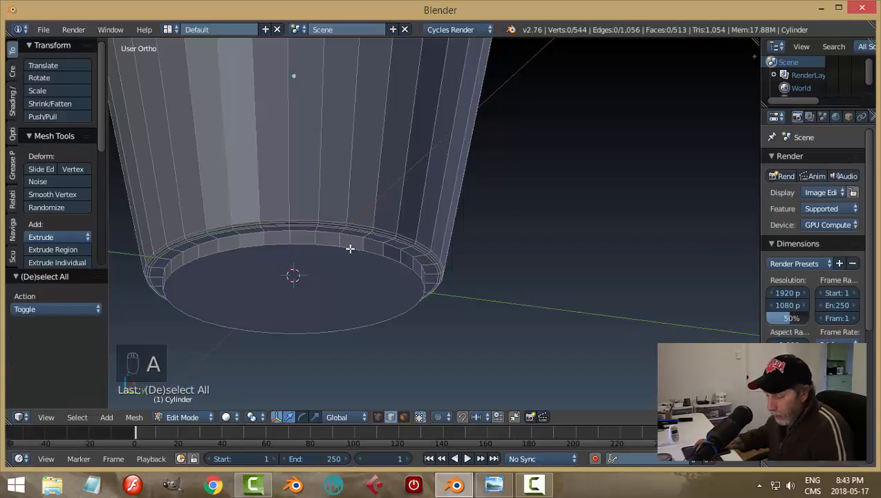
# Bevel the edge loop around the lowest face of the stepped base by about 0.017 with 3 segments, and clear the selection.
pyautogui.moveTo(350, 248); pyautogui.dragTo(427, 315, button='middle')
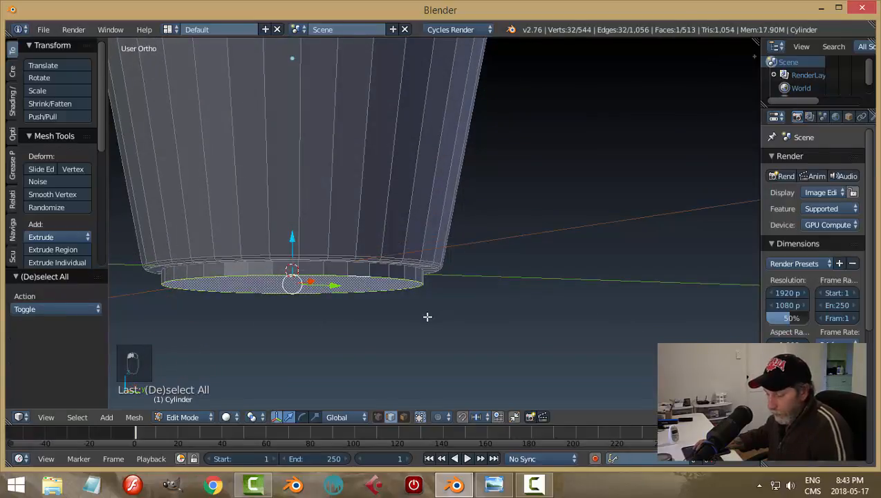
pyautogui.scroll(2, 354, 310)
pyautogui.moveTo(354, 310); pyautogui.dragTo(350, 262, button='middle')
pyautogui.keyDown('alt'); pyautogui.rightClick(344, 255); pyautogui.keyUp('alt')
pyautogui.moveTo(429, 319); pyautogui.dragTo(428, 300, button='middle')
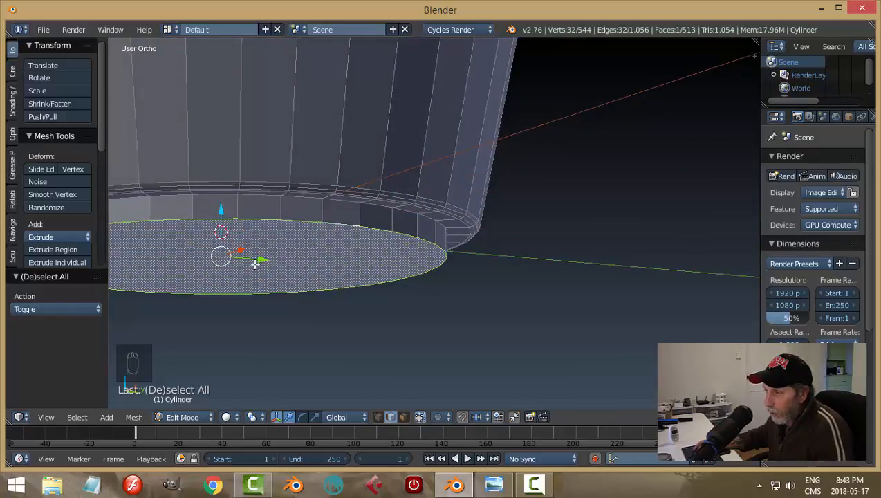
pyautogui.moveTo(358, 277); pyautogui.dragTo(369, 289, button='middle')
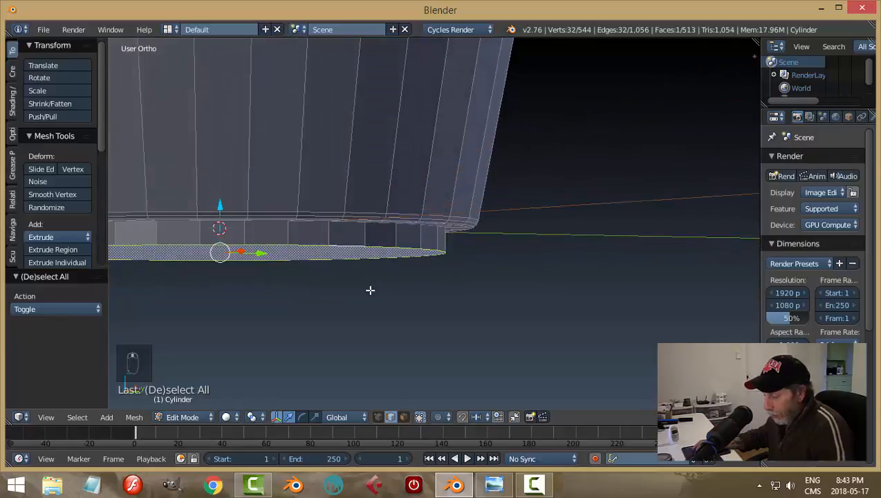
pyautogui.hotkey('ctrl', 'b')
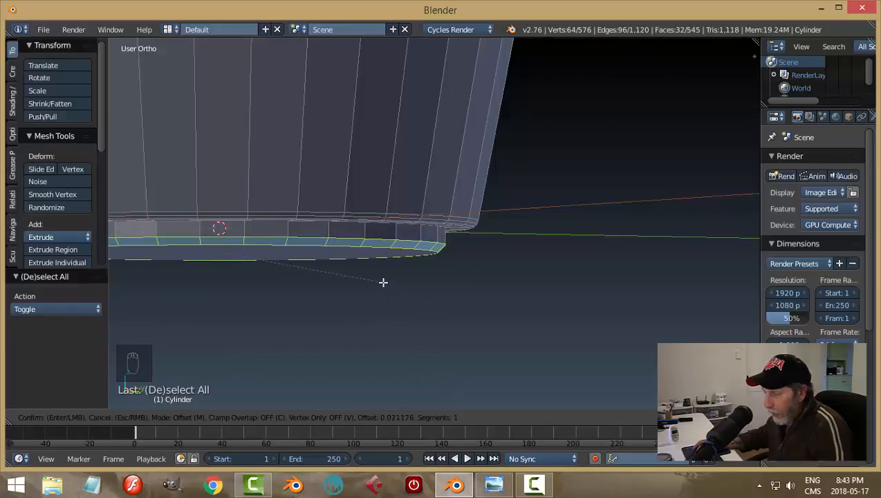
pyautogui.scroll(2, 382, 280)
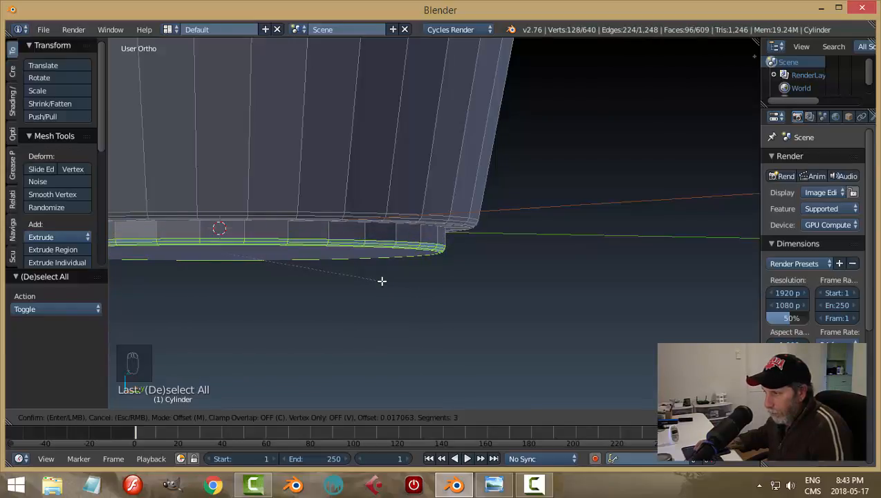
pyautogui.click(382, 280)
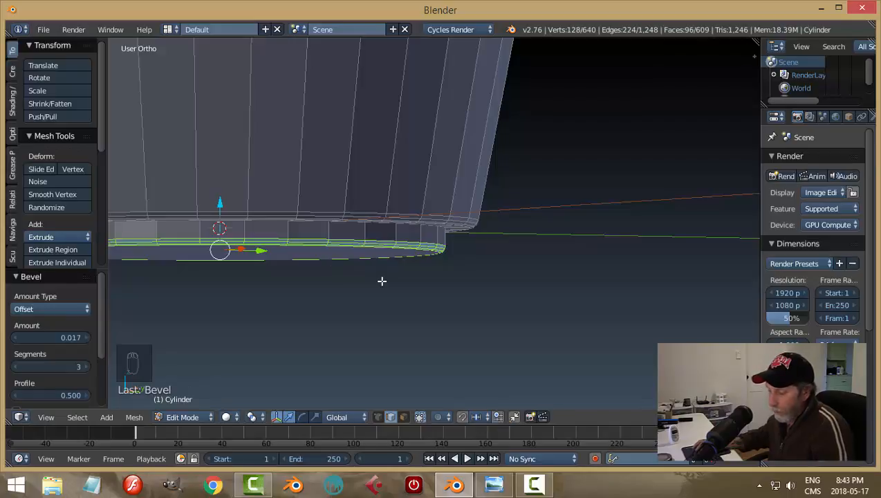
pyautogui.press('a')
# Return to Object Mode, widen the properties editor, and add a Solidify modifier to the pail.
pyautogui.press('Tab')
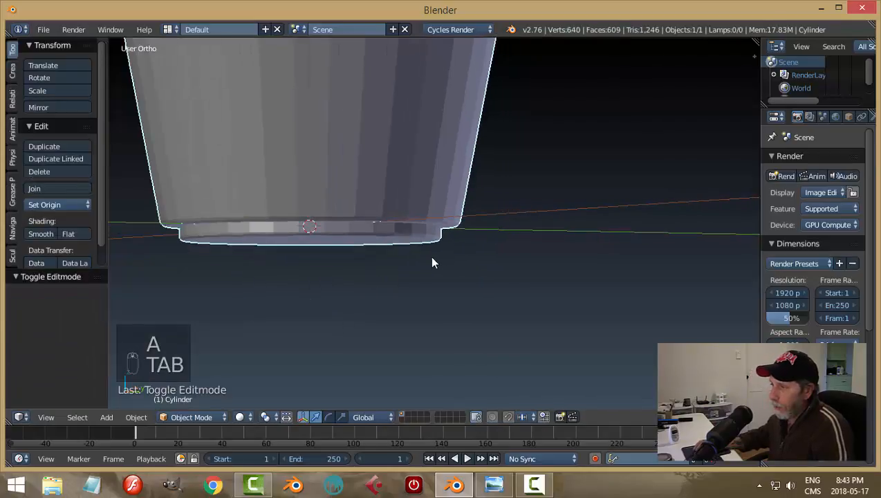
pyautogui.moveTo(432, 263)
pyautogui.mouseDown(button='middle')
pyautogui.moveTo(440, 283)
pyautogui.moveTo(423, 260)
pyautogui.mouseUp(button='middle')
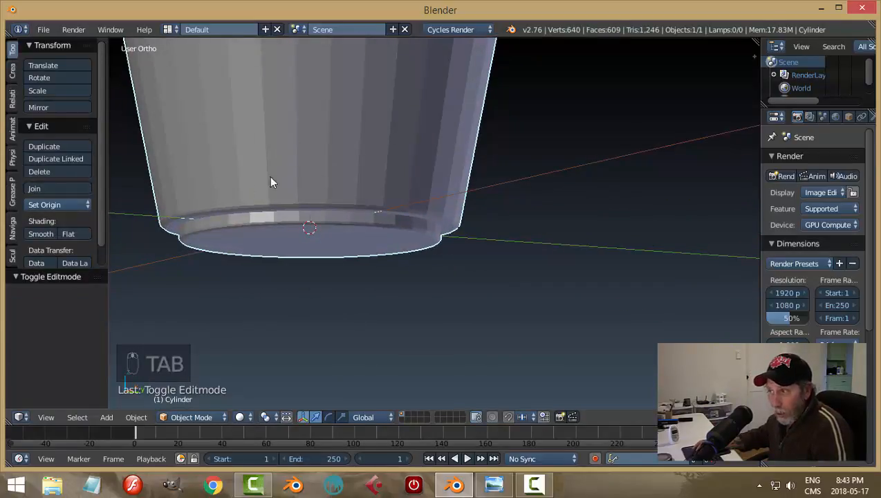
pyautogui.moveTo(279, 226); pyautogui.dragTo(494, 242, button='middle')
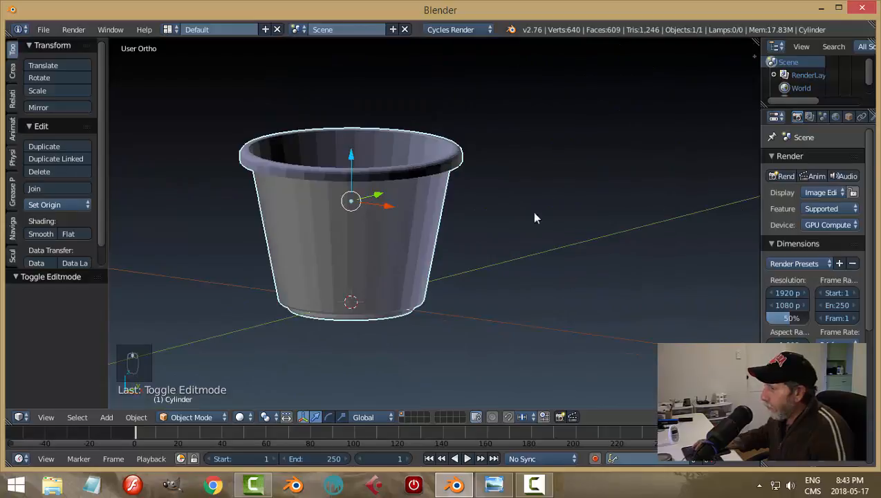
pyautogui.moveTo(760, 200); pyautogui.dragTo(721, 200)
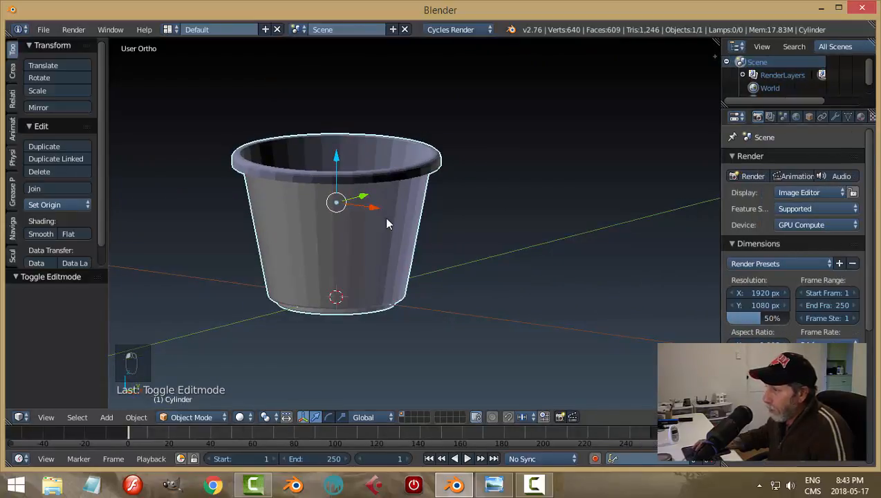
pyautogui.moveTo(385, 222); pyautogui.dragTo(522, 255, button='middle')
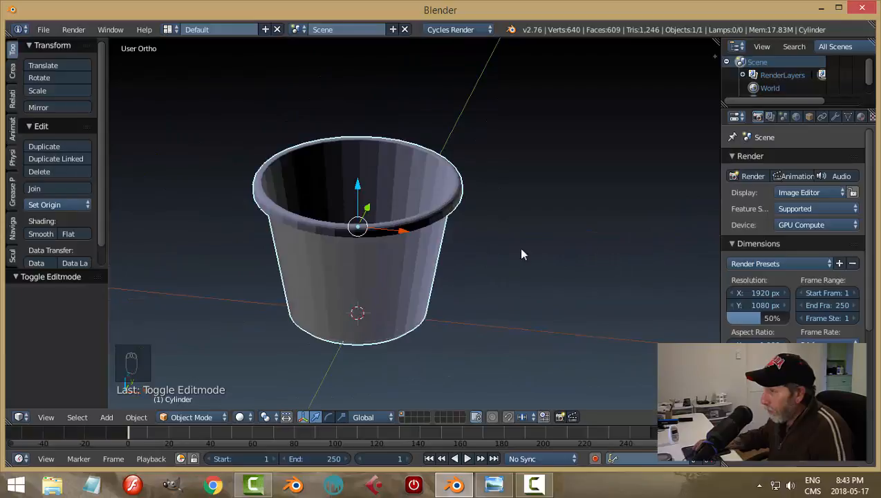
pyautogui.click(834, 117)
pyautogui.click(760, 159)
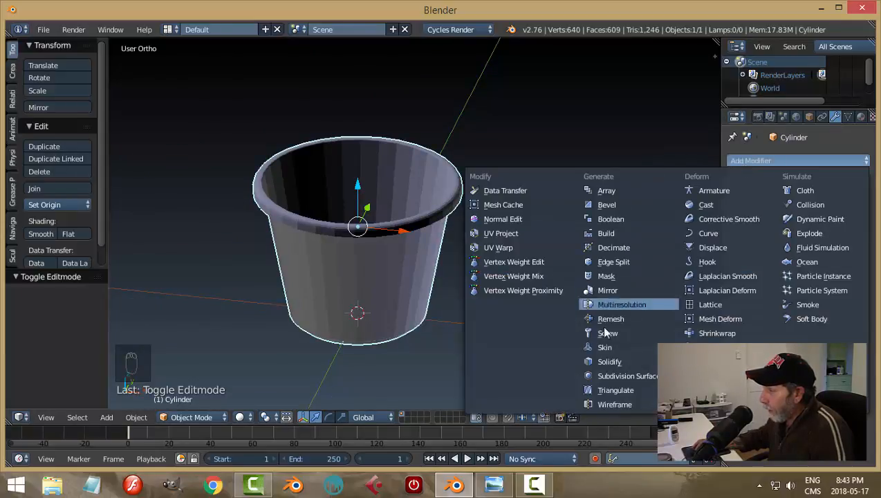
pyautogui.click(607, 363)
# Examine the solidified pail from inside, below and close to the rim to judge its wall thickness.
pyautogui.moveTo(601, 367); pyautogui.dragTo(578, 259, button='middle')
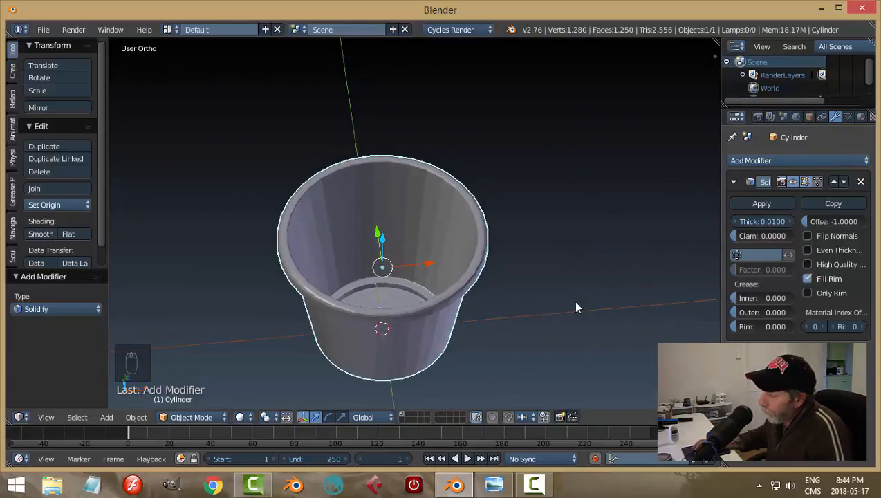
pyautogui.moveTo(578, 307); pyautogui.dragTo(560, 166, button='middle')
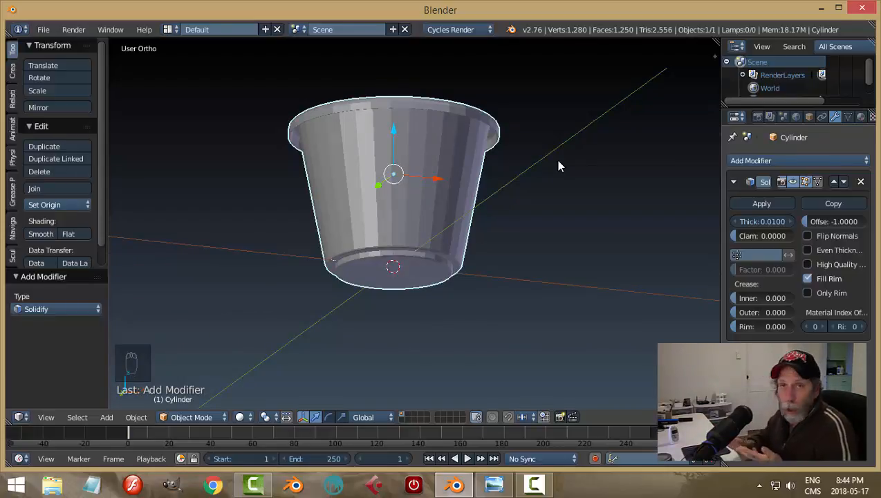
pyautogui.moveTo(533, 240); pyautogui.dragTo(453, 183, button='middle')
pyautogui.scroll(6, 453, 182)
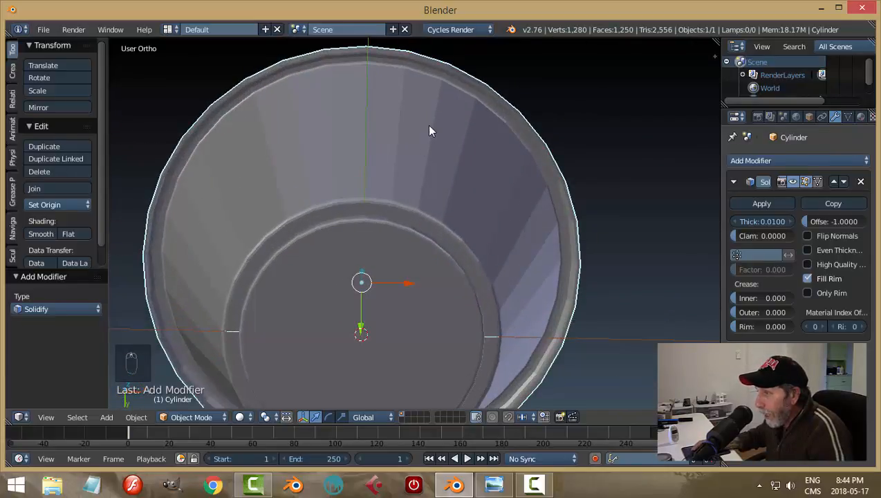
pyautogui.moveTo(450, 218); pyautogui.dragTo(434, 150, button='middle')
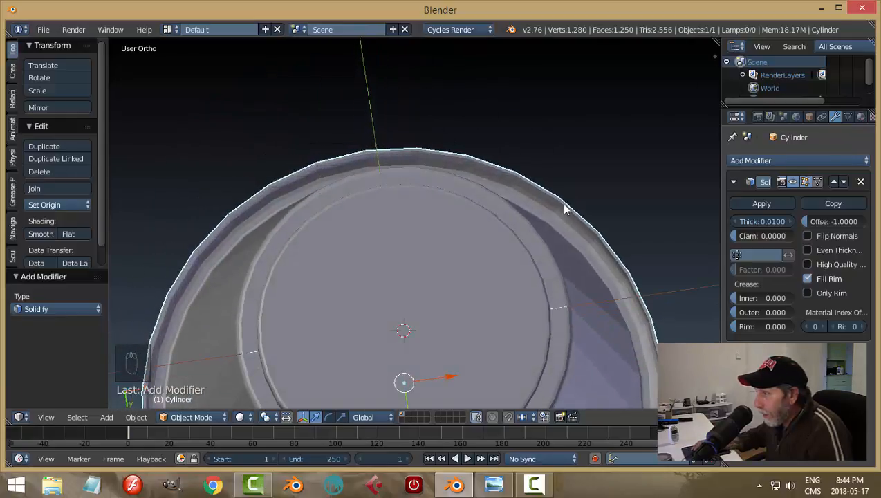
pyautogui.moveTo(565, 207); pyautogui.dragTo(545, 213, button='middle')
pyautogui.moveTo(543, 182); pyautogui.dragTo(544, 201, button='middle')
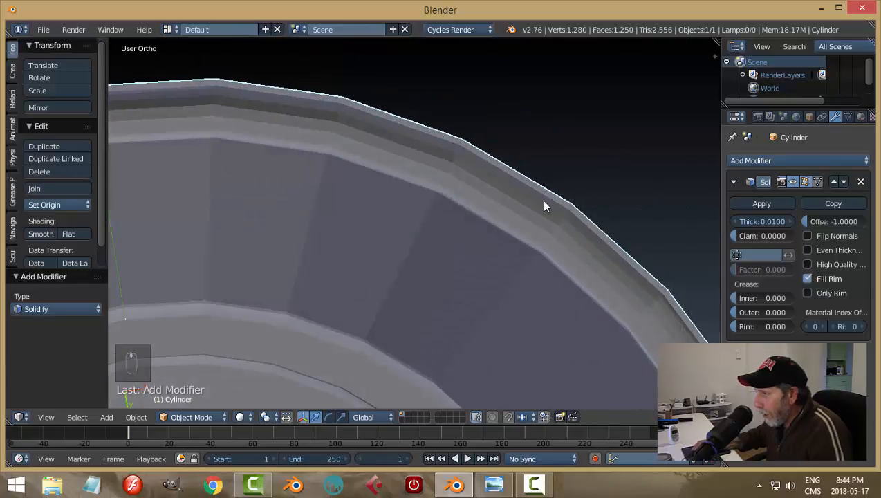
pyautogui.scroll(-3, 382, 283)
pyautogui.moveTo(390, 271); pyautogui.dragTo(394, 325, button='middle')
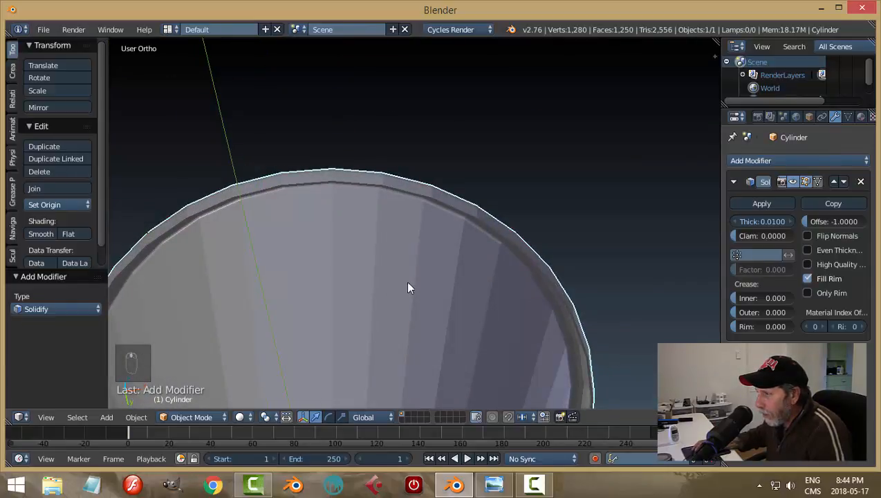
pyautogui.moveTo(408, 288); pyautogui.dragTo(415, 244, button='middle')
pyautogui.moveTo(507, 200); pyautogui.dragTo(477, 250, button='middle')
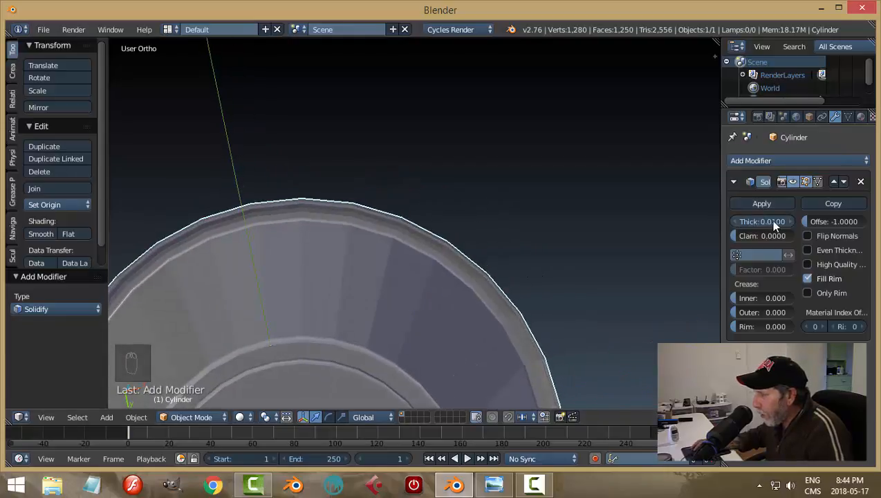
# Set the Solidify thickness to 0.0240 and apply the modifier to the pail.
pyautogui.moveTo(756, 217)
pyautogui.mouseDown()
pyautogui.moveTo(788, 217)
pyautogui.moveTo(773, 217)
pyautogui.mouseUp()
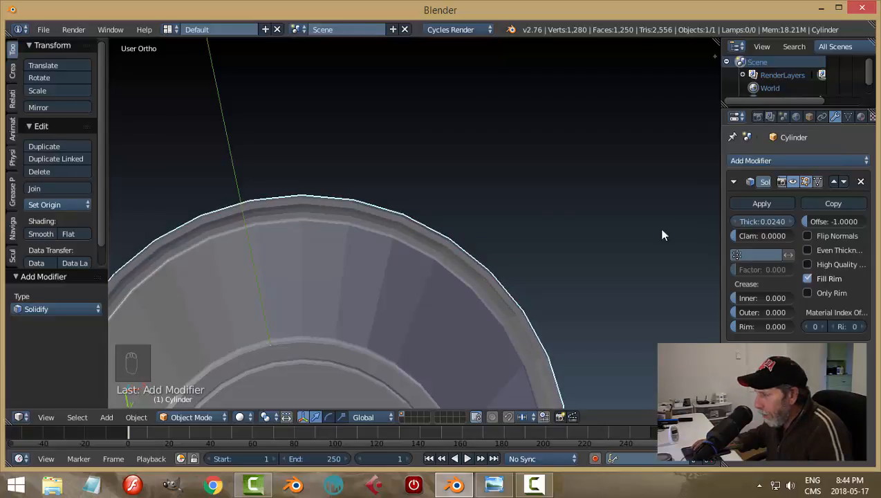
pyautogui.moveTo(541, 212); pyautogui.dragTo(531, 317, button='middle')
pyautogui.click(753, 204)
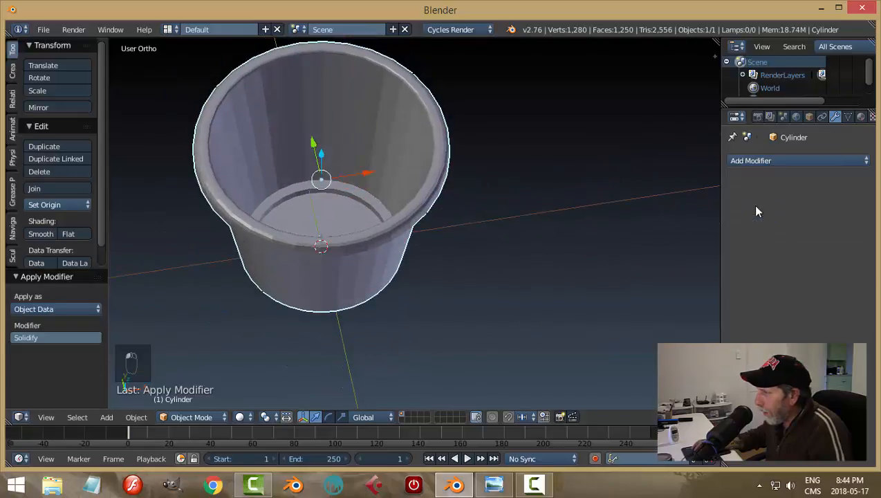
# Open the pail's mesh in Edit Mode with the underside of the rim lip in close view.
pyautogui.moveTo(545, 267); pyautogui.dragTo(484, 237, button='middle')
pyautogui.scroll(5, 515, 214)
pyautogui.moveTo(525, 279)
pyautogui.mouseDown(button='middle')
pyautogui.moveTo(525, 240)
pyautogui.moveTo(537, 331)
pyautogui.moveTo(517, 290)
pyautogui.mouseUp(button='middle')
pyautogui.press('Tab')
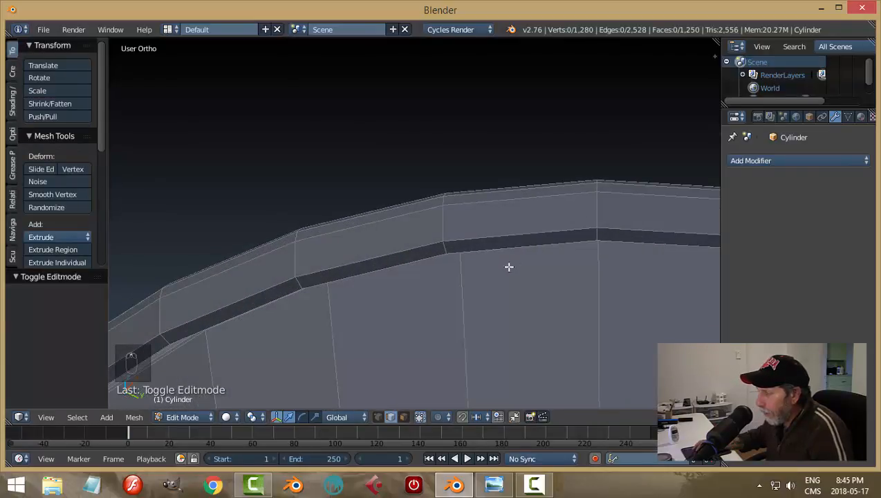
# Try selecting a single narrow face under the rim lip in face selection mode, and clear the selection.
pyautogui.hotkey('ctrl', 'Tab')
pyautogui.click(464, 262)
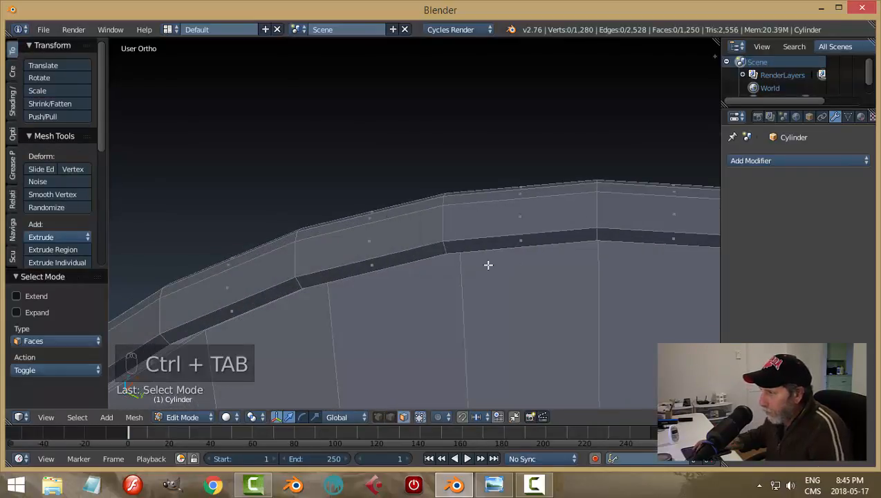
pyautogui.rightClick(491, 246)
pyautogui.moveTo(519, 270)
pyautogui.mouseDown(button='middle')
pyautogui.moveTo(539, 296)
pyautogui.moveTo(530, 252)
pyautogui.moveTo(528, 264)
pyautogui.mouseUp(button='middle')
pyautogui.press('a')
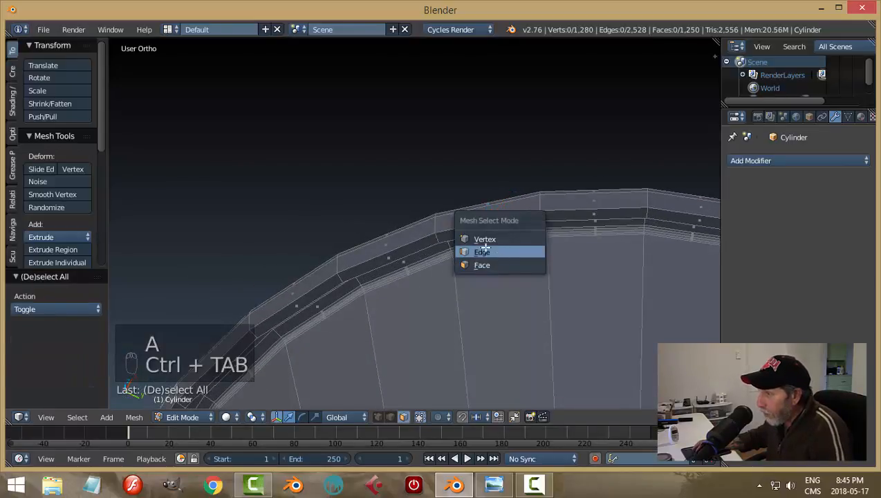
# Return to edge selection mode, try selecting two neighbouring edges under the rim lip, and clear the selection.
pyautogui.click(482, 252)
pyautogui.rightClick(474, 223)
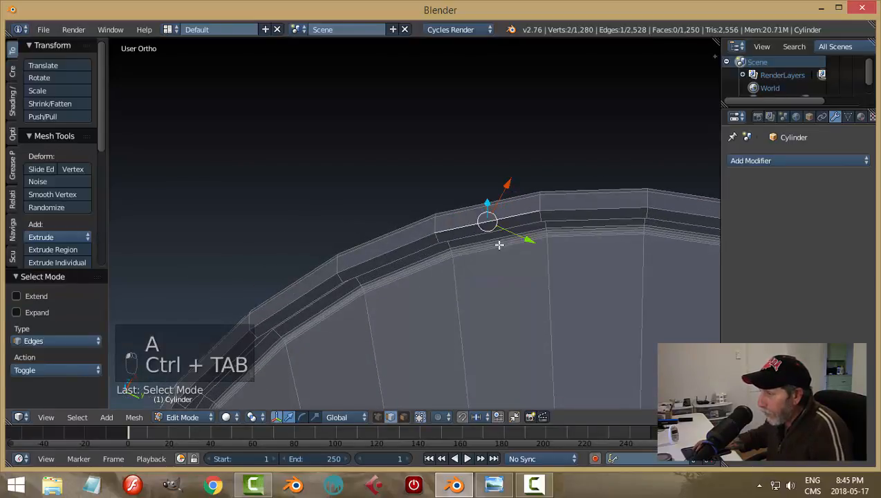
pyautogui.press('a')
pyautogui.rightClick(494, 220)
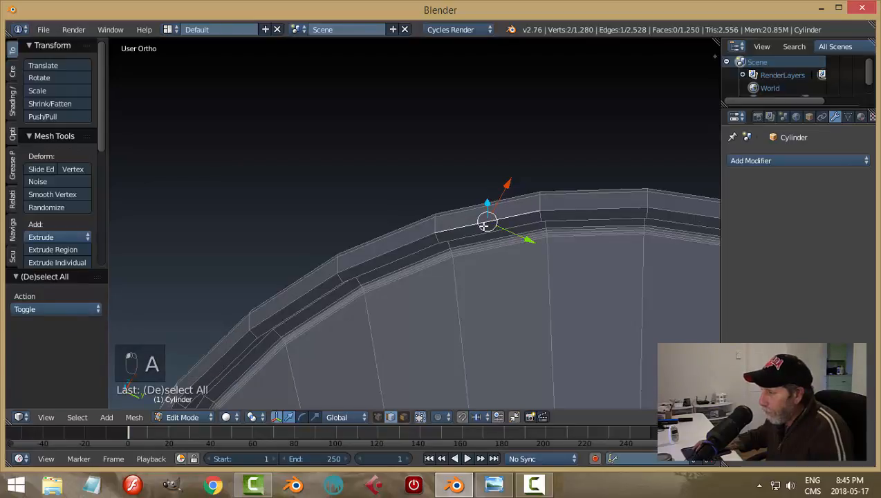
pyautogui.press('a')
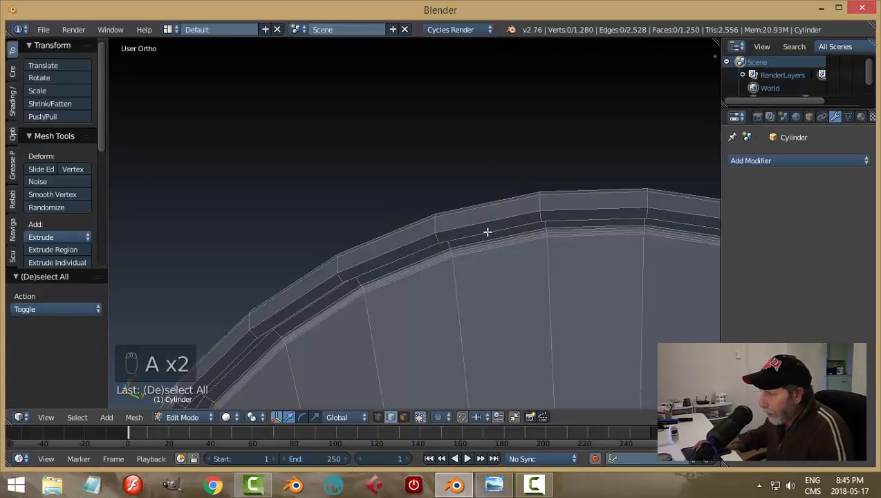
pyautogui.rightClick(492, 224)
pyautogui.keyDown('shift'); pyautogui.rightClick(478, 242); pyautogui.keyUp('shift')
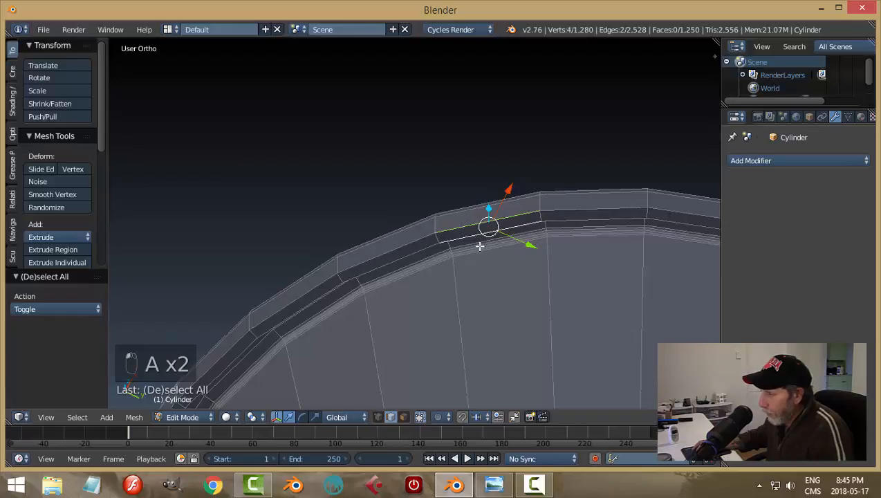
pyautogui.press('a')
# Select the outer edge loop on the underside of the pail's rim lip.
pyautogui.moveTo(509, 261); pyautogui.dragTo(533, 316, button='middle')
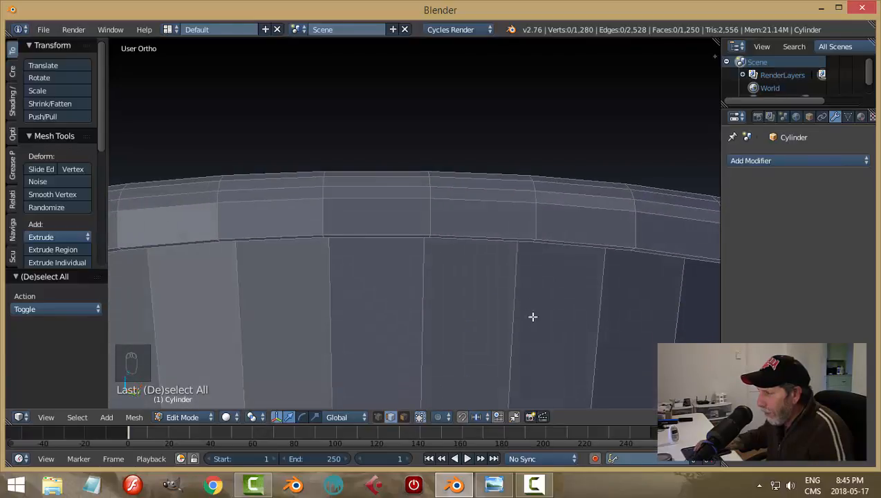
pyautogui.moveTo(548, 244); pyautogui.dragTo(519, 231, button='middle')
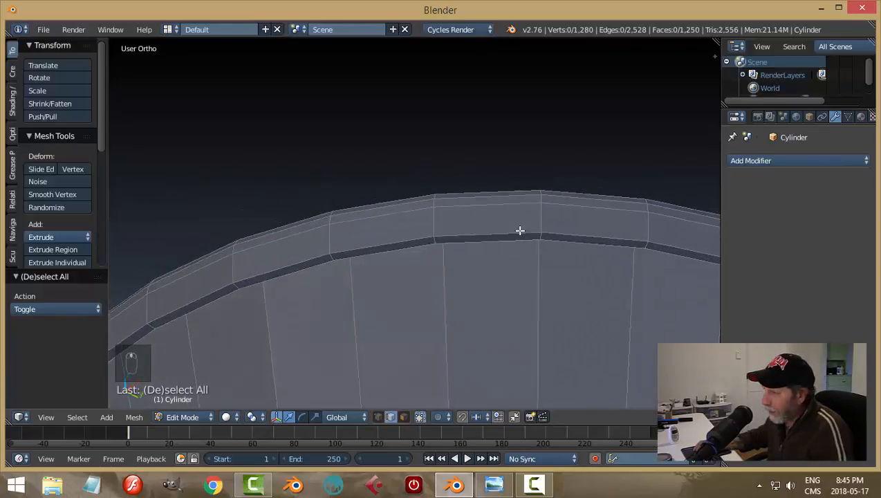
pyautogui.keyDown('alt'); pyautogui.rightClick(484, 232); pyautogui.keyUp('alt')
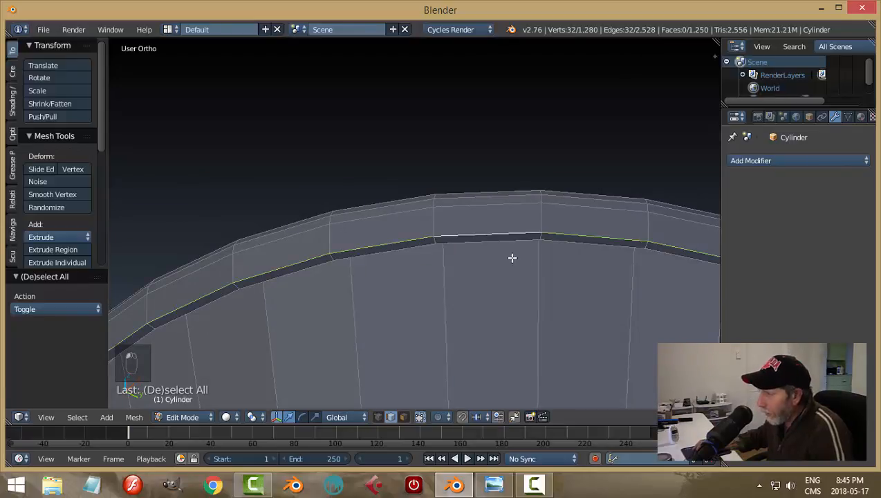
# Try a single-segment bevel of about 0.008 on the selected edge loop under the rim lip.
pyautogui.hotkey('ctrl', 'b')
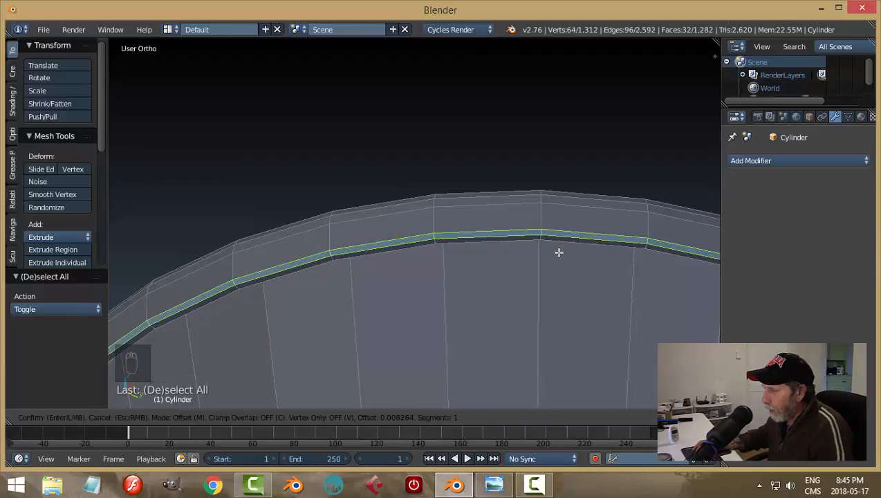
pyautogui.click(560, 252)
pyautogui.scroll(1, 561, 252)
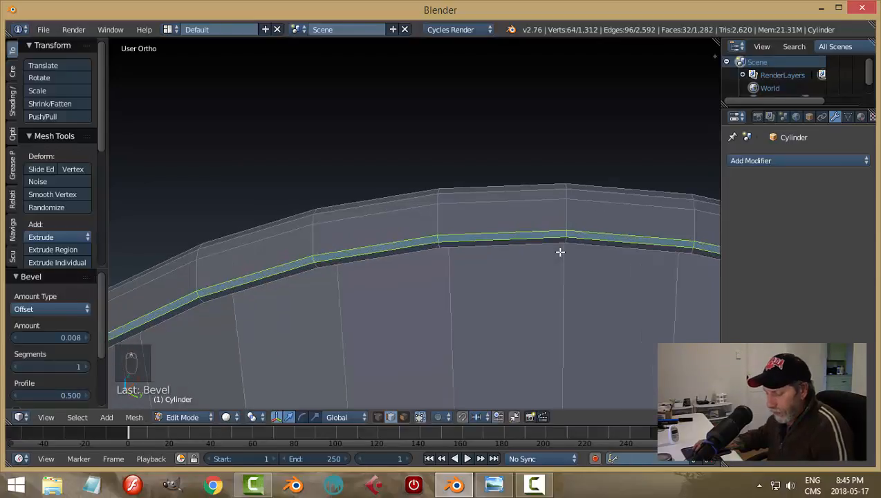
pyautogui.hotkey('ctrl', 'z')
# Bevel the selected edge loop under the rim lip by about 0.009 with several segments, and clear the selection.
pyautogui.moveTo(551, 259)
pyautogui.mouseDown(button='middle')
pyautogui.moveTo(549, 229)
pyautogui.moveTo(549, 253)
pyautogui.mouseUp(button='middle')
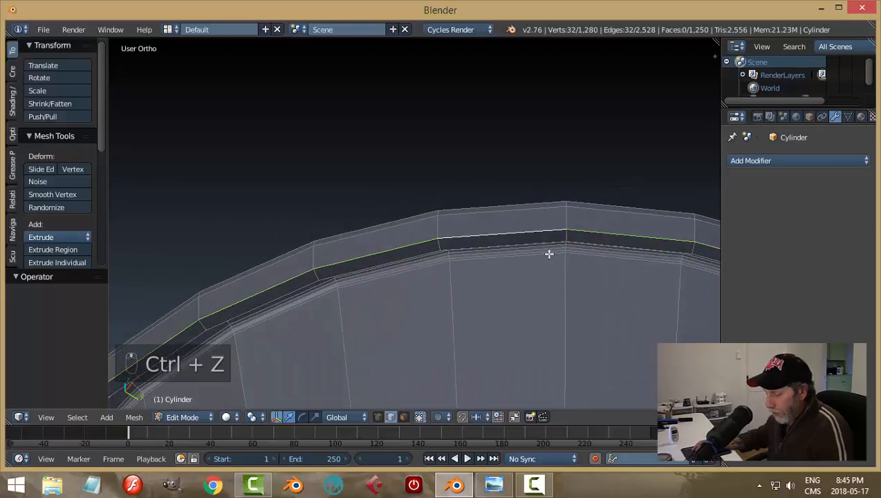
pyautogui.hotkey('ctrl', 'b')
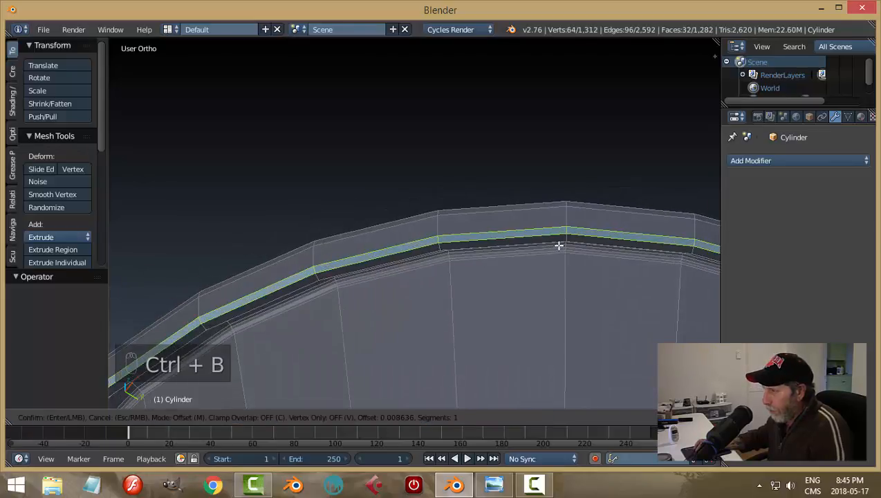
pyautogui.click(558, 245)
pyautogui.press('a')
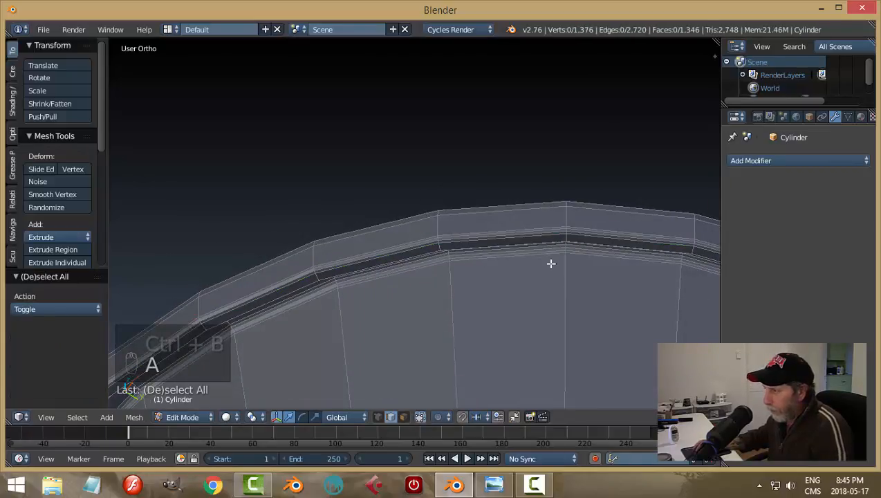
# Bevel another edge loop around the rim lip by about 0.008 with several segments, and return to Object Mode.
pyautogui.moveTo(550, 261); pyautogui.dragTo(403, 291, button='middle')
pyautogui.scroll(3, 521, 240)
pyautogui.keyDown('alt'); pyautogui.rightClick(348, 280); pyautogui.keyUp('alt')
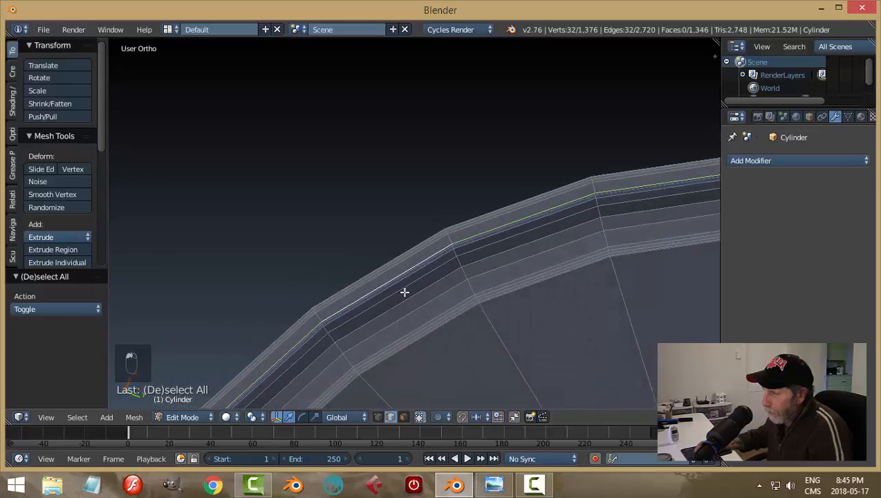
pyautogui.moveTo(474, 284); pyautogui.dragTo(471, 275, button='middle')
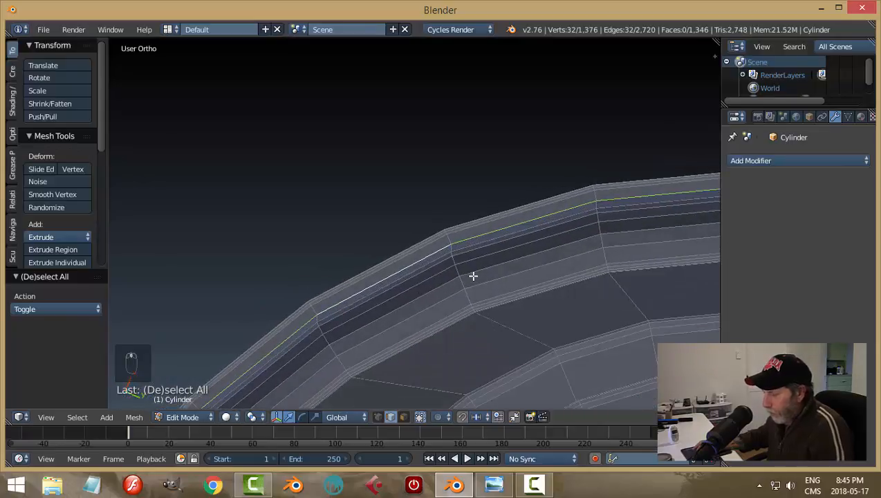
pyautogui.hotkey('ctrl', 'b')
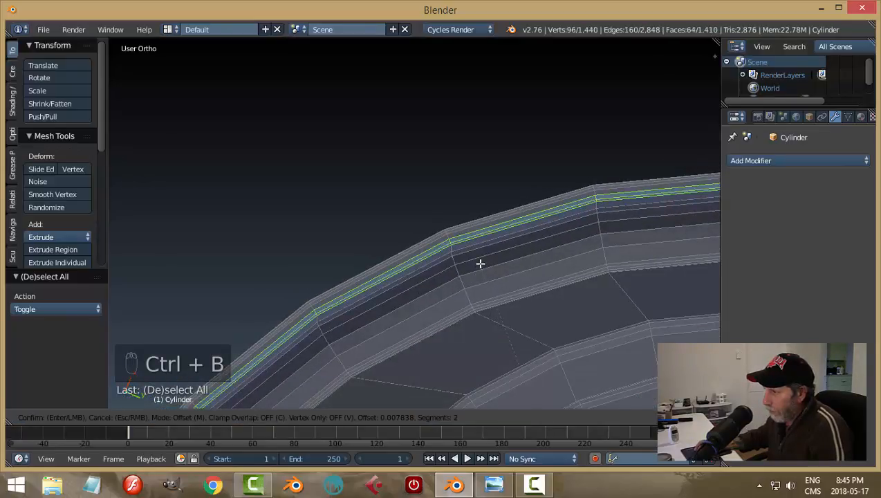
pyautogui.click(480, 263)
pyautogui.press('a')
pyautogui.press('Tab')
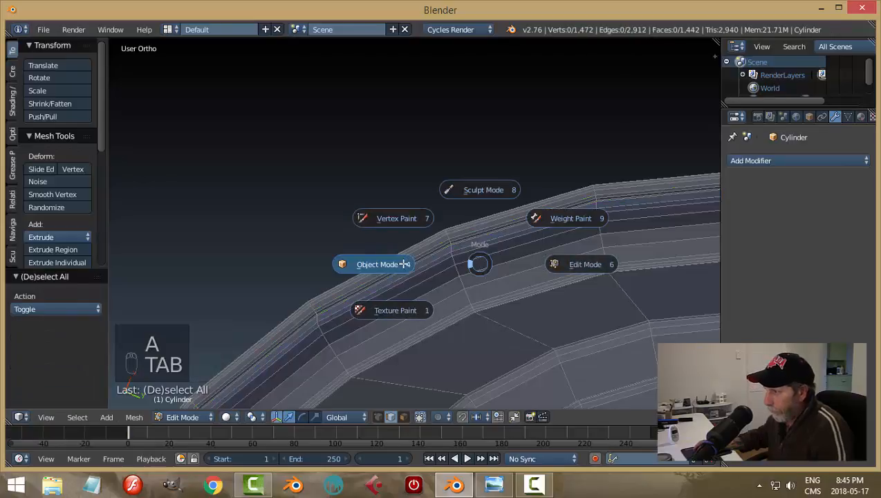
pyautogui.click(404, 264)
# Save the scene in the MODELS folder under the file name pail_and_shovel_video.
pyautogui.moveTo(457, 241); pyautogui.dragTo(478, 275, button='middle')
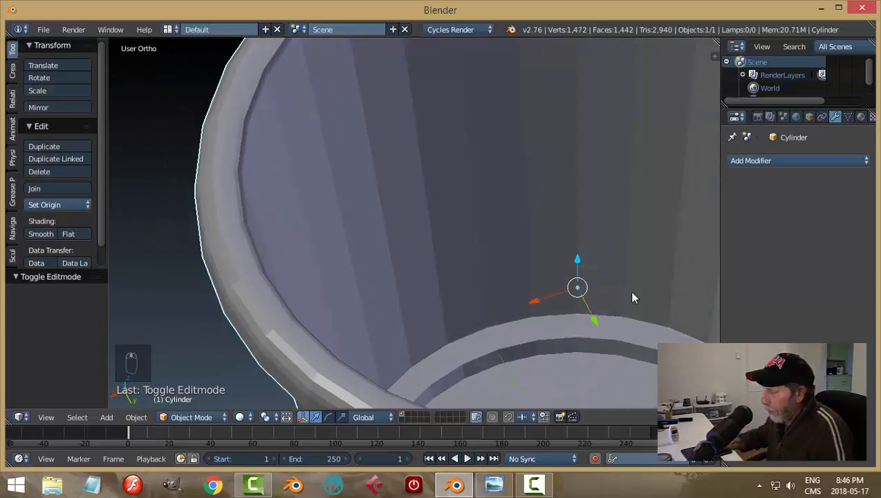
pyautogui.moveTo(633, 297); pyautogui.dragTo(581, 237, button='middle')
pyautogui.scroll(-5, 682, 219)
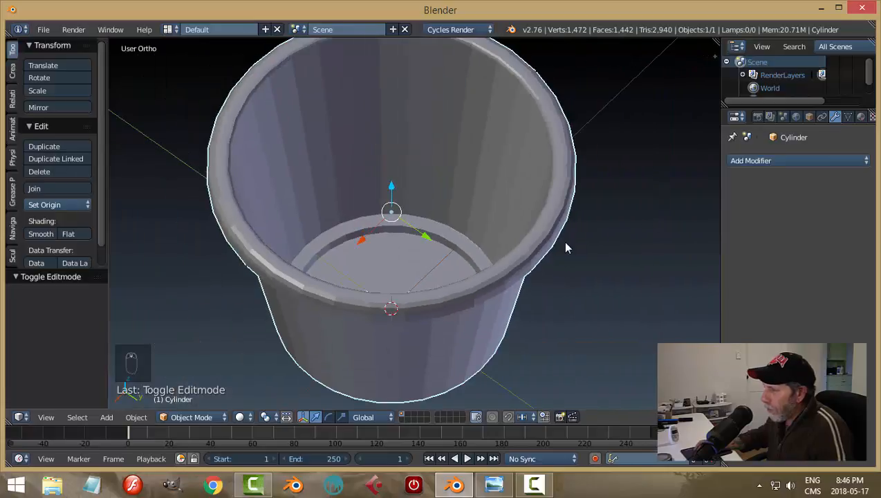
pyautogui.hotkey('ctrl', 's')
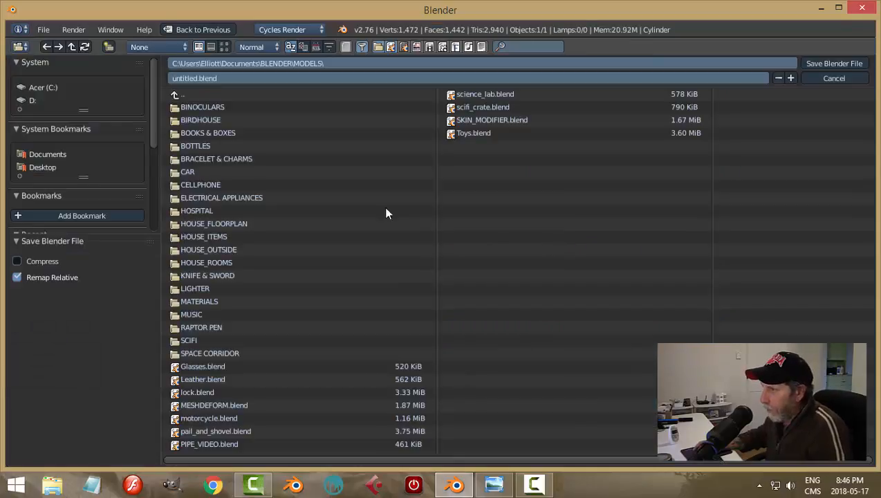
pyautogui.click(252, 77)
pyautogui.write('pail')
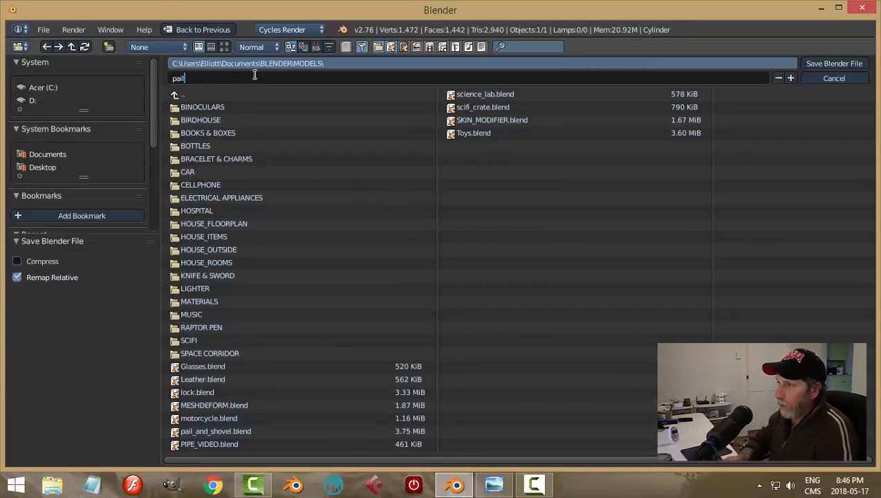
pyautogui.write('_and_shovel_video')
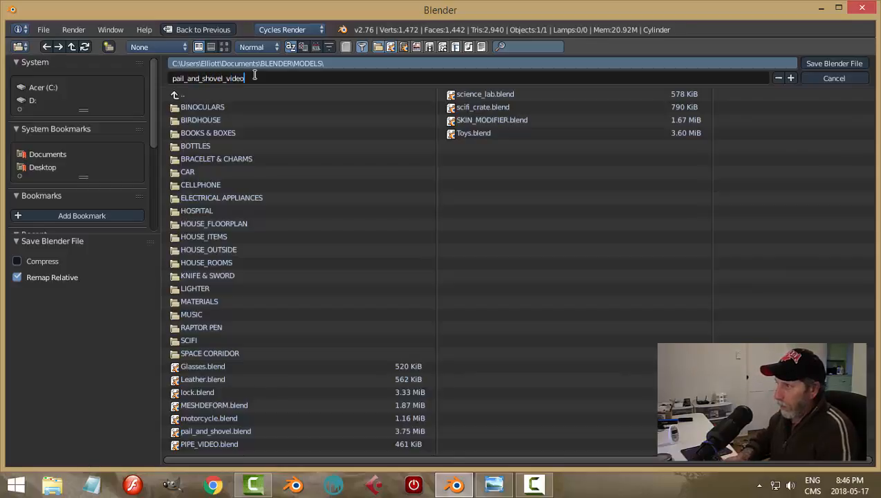
pyautogui.press('Return')
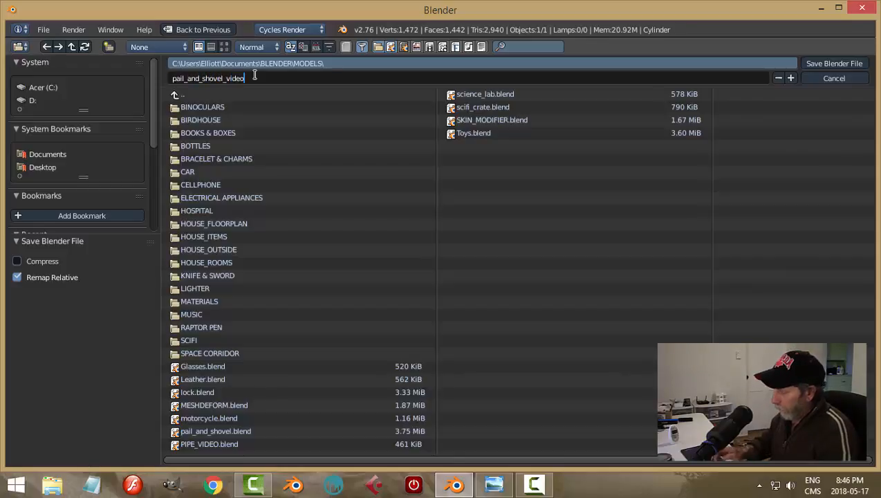
pyautogui.click(816, 65)
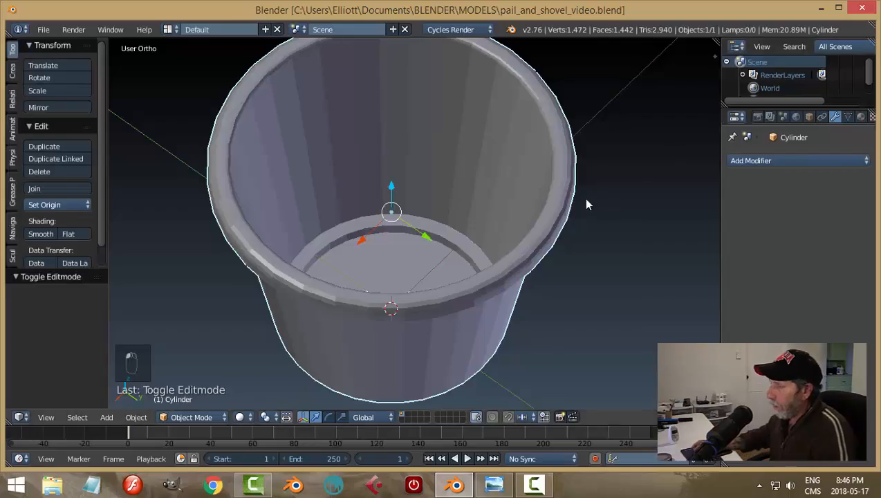
# Add a Subdivision Surface modifier with a view level of 2 to the pail, and shade the pail smooth.
pyautogui.scroll(-5, 552, 284)
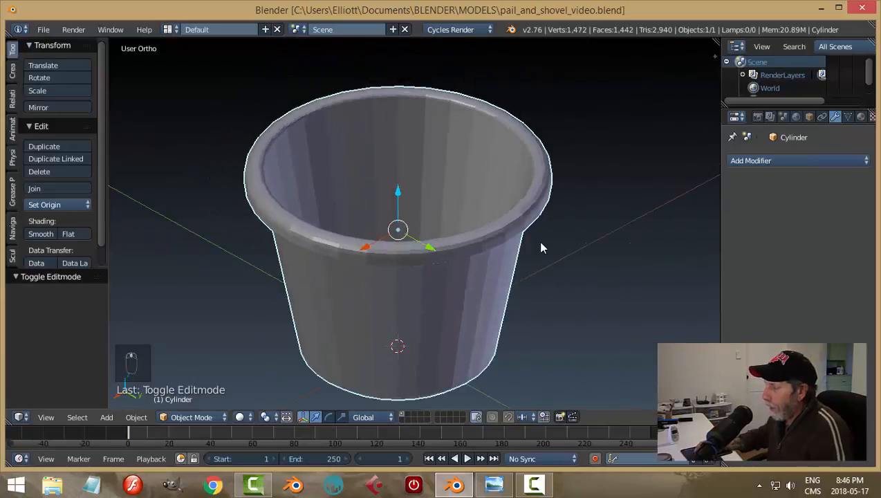
pyautogui.click(742, 162)
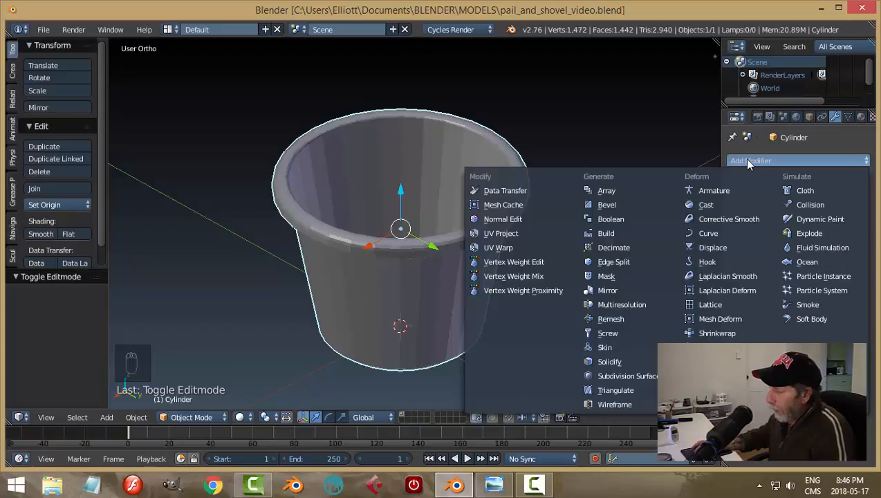
pyautogui.click(619, 376)
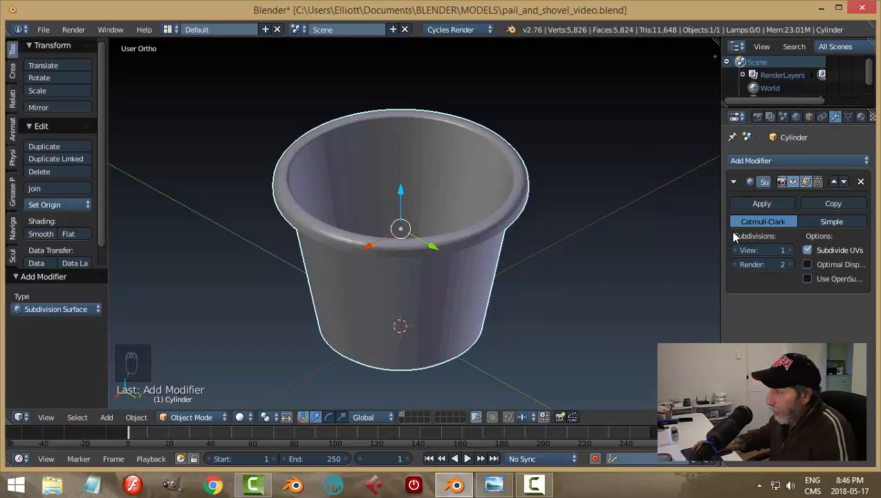
pyautogui.click(787, 251)
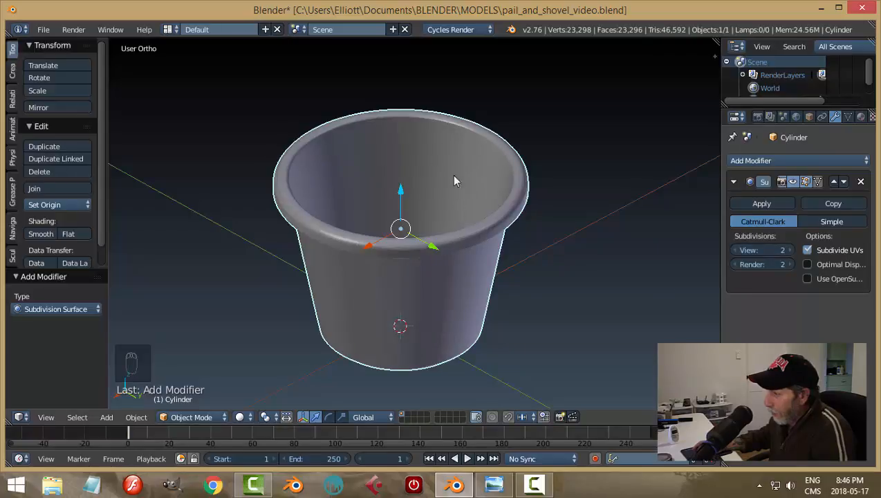
pyautogui.click(788, 251)
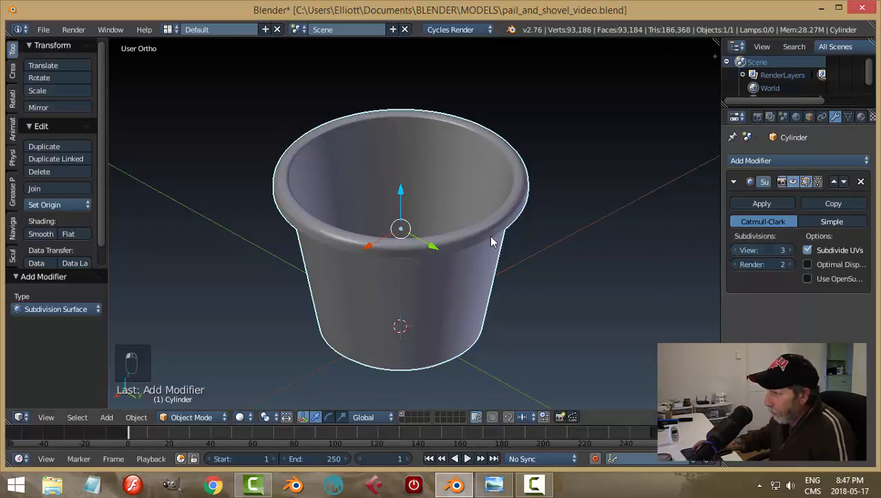
pyautogui.click(735, 251)
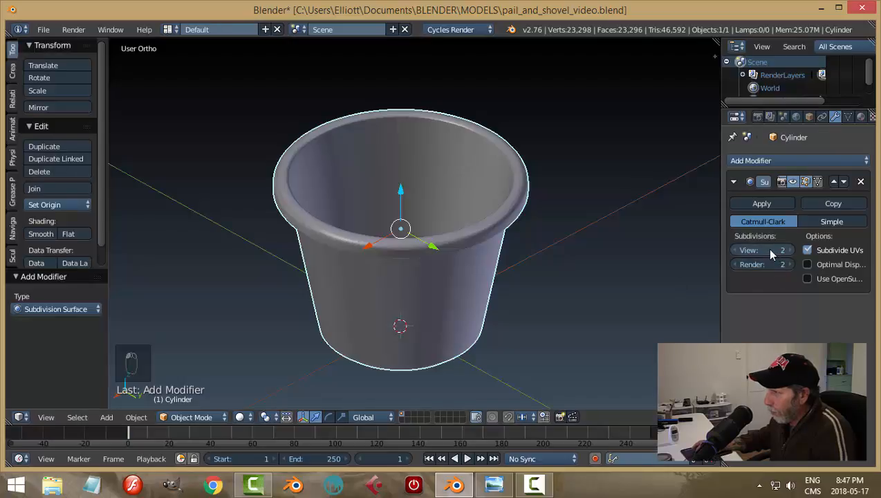
pyautogui.click(45, 236)
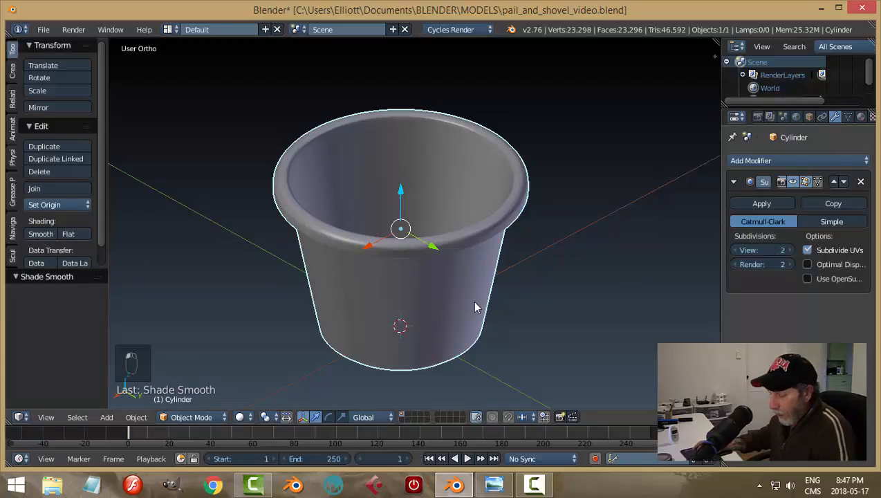
pyautogui.press('a')
# Examine the smoothed pail's rim, walls, interior and base from below, above and the side.
pyautogui.moveTo(482, 302); pyautogui.dragTo(484, 211, button='middle')
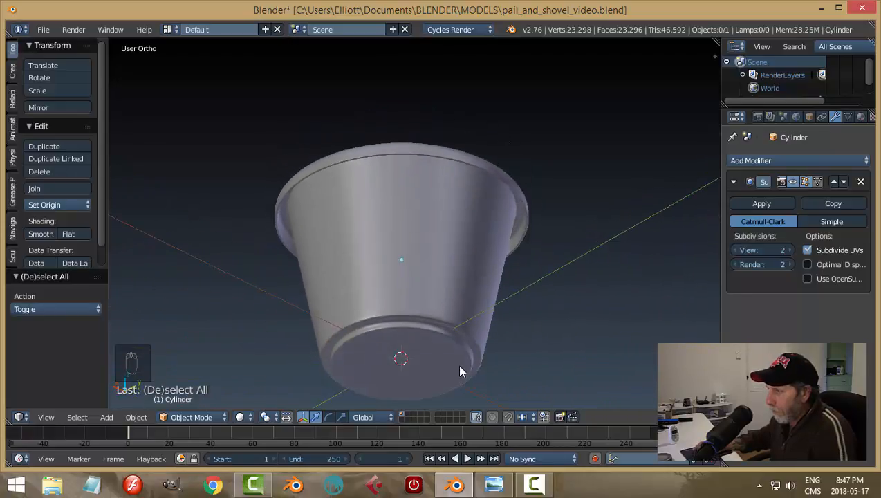
pyautogui.moveTo(408, 367); pyautogui.dragTo(504, 389, button='middle')
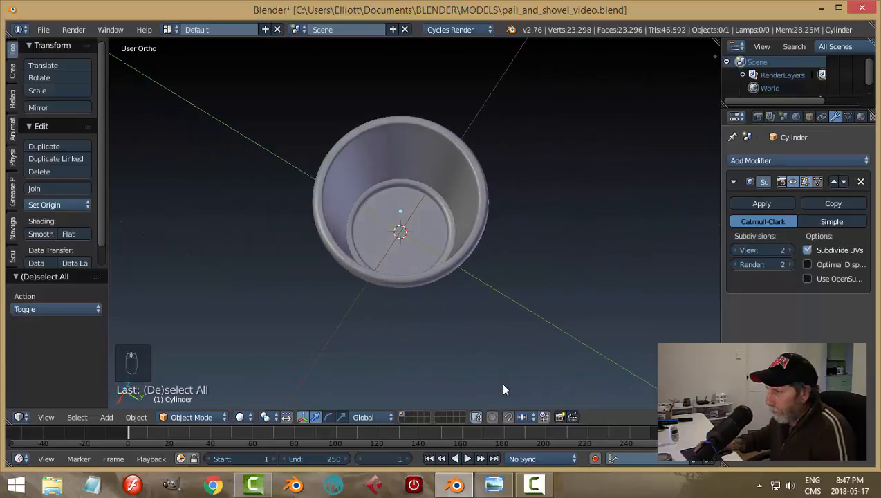
pyautogui.scroll(3, 486, 342)
pyautogui.scroll(-4, 485, 341)
pyautogui.moveTo(482, 338); pyautogui.dragTo(468, 244, button='middle')
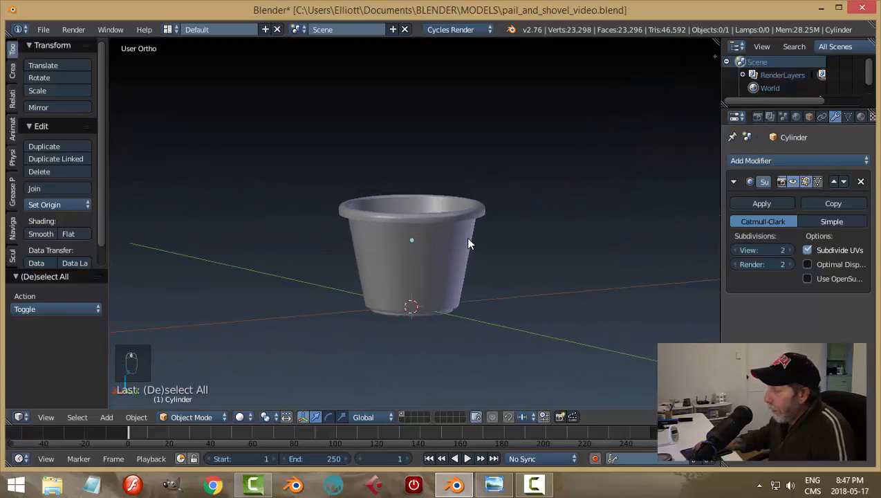
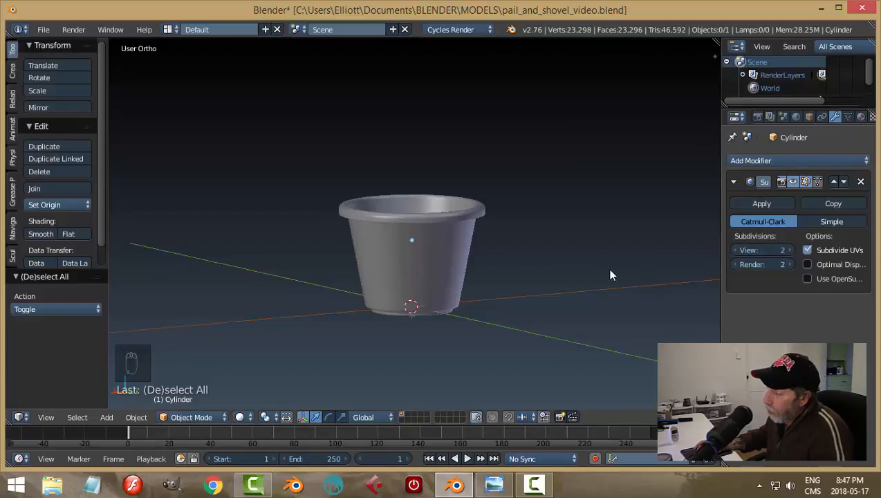
pyautogui.moveTo(606, 257); pyautogui.dragTo(662, 250, button='middle')
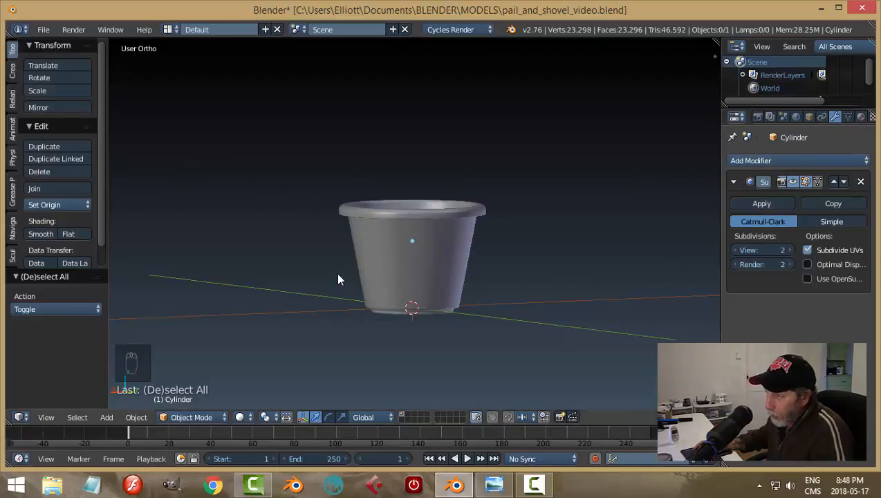
pyautogui.moveTo(531, 248); pyautogui.dragTo(513, 286, button='middle')
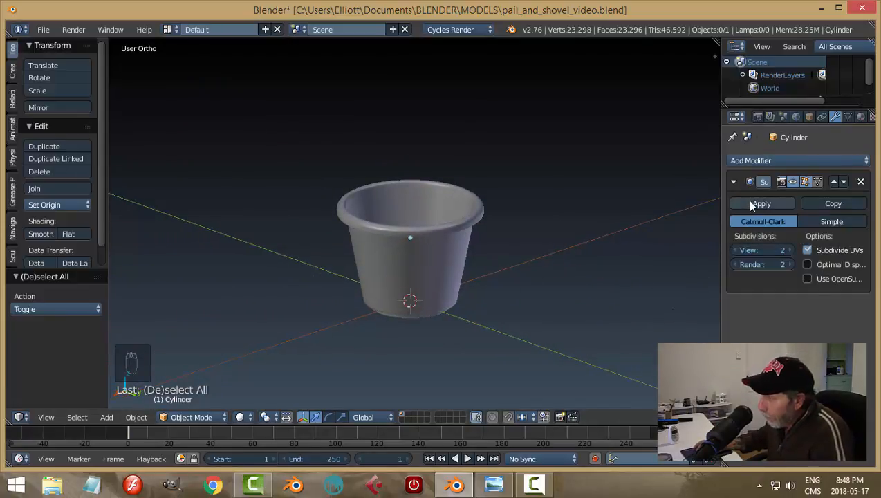
# Inspect the pail's base mesh in Edit Mode, and return to Object Mode.
pyautogui.rightClick(412, 251)
pyautogui.press('Tab')
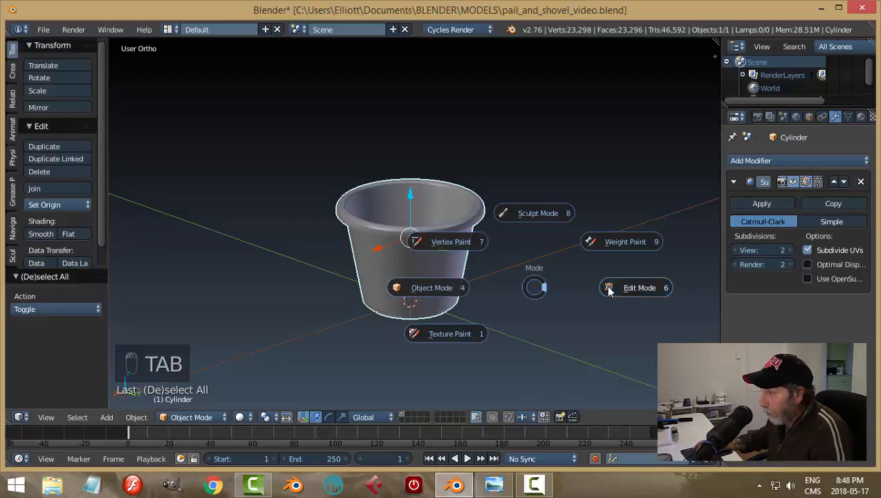
pyautogui.scroll(3, 484, 301)
pyautogui.keyDown('shift'); pyautogui.moveTo(523, 301); pyautogui.dragTo(522, 258, button='middle'); pyautogui.keyUp('shift')
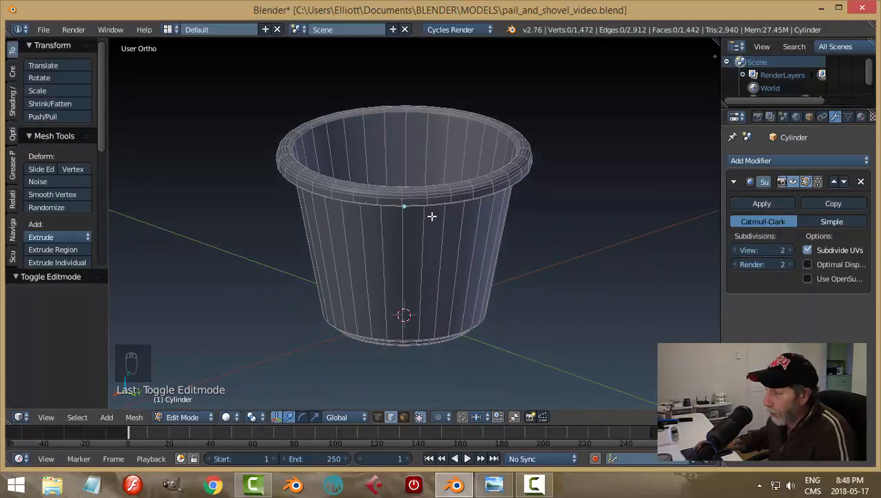
pyautogui.press('Tab')
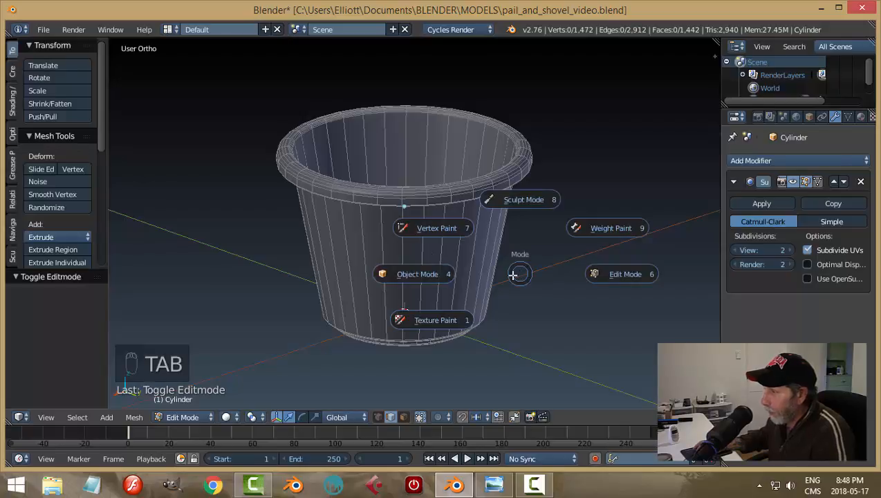
pyautogui.click(417, 273)
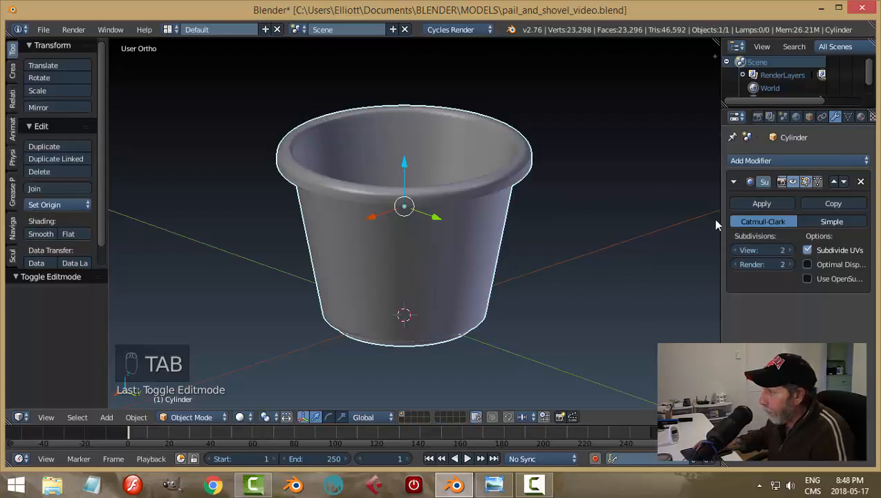
# Apply the pail's Subdivision Surface modifier and inspect the resulting mesh in Edit Mode.
pyautogui.click(761, 203)
pyautogui.press('Tab')
pyautogui.click(521, 270)
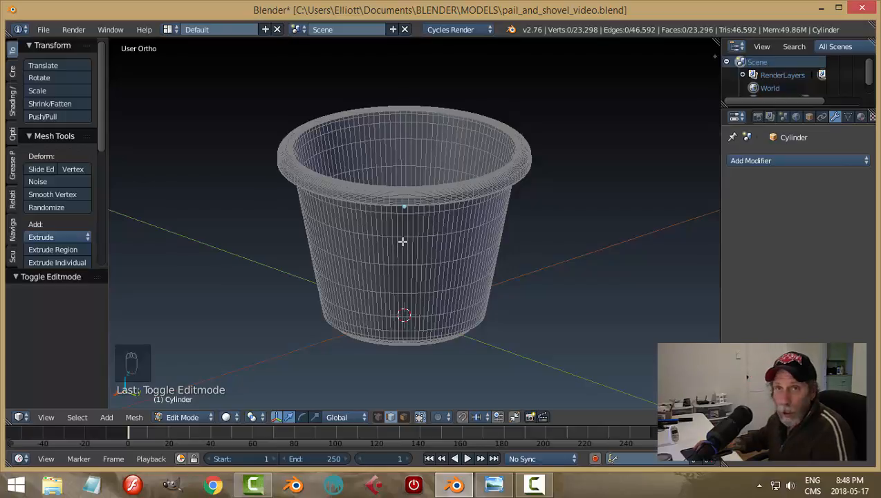
# Undo the application of the Subdivision Surface modifier, leaving the pail in Object Mode with the modifier live.
pyautogui.hotkey('ctrl', 'z')
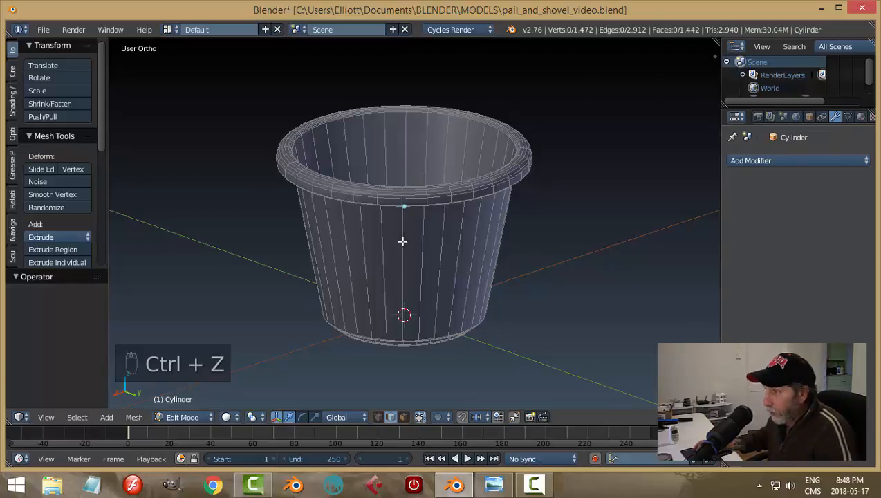
pyautogui.press('Tab')
pyautogui.click(406, 239)
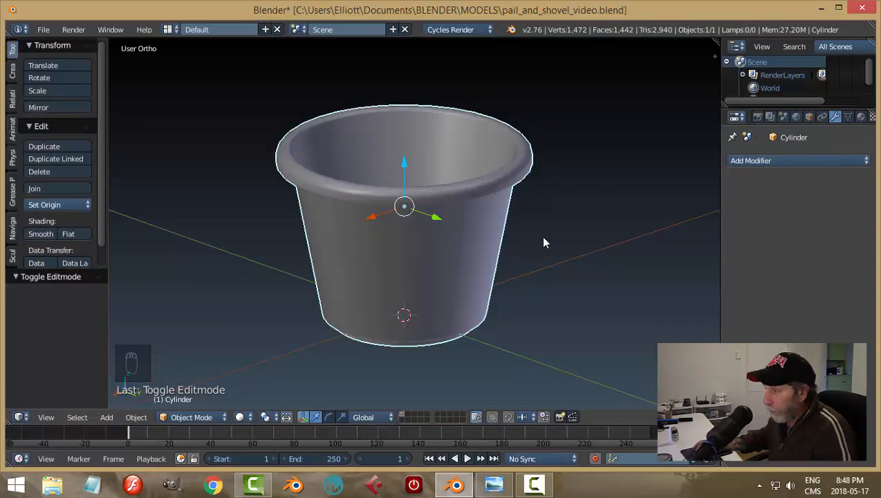
pyautogui.hotkey('ctrl', 'z')
pyautogui.hotkey('ctrl', 'z')
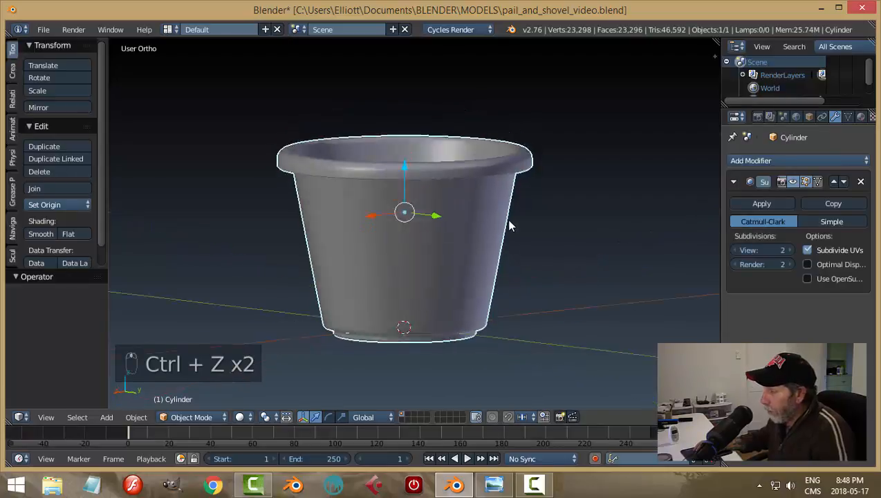
# Compare flat shading on the pail with the subdivision hidden and shown, and restore smooth shading.
pyautogui.click(794, 182)
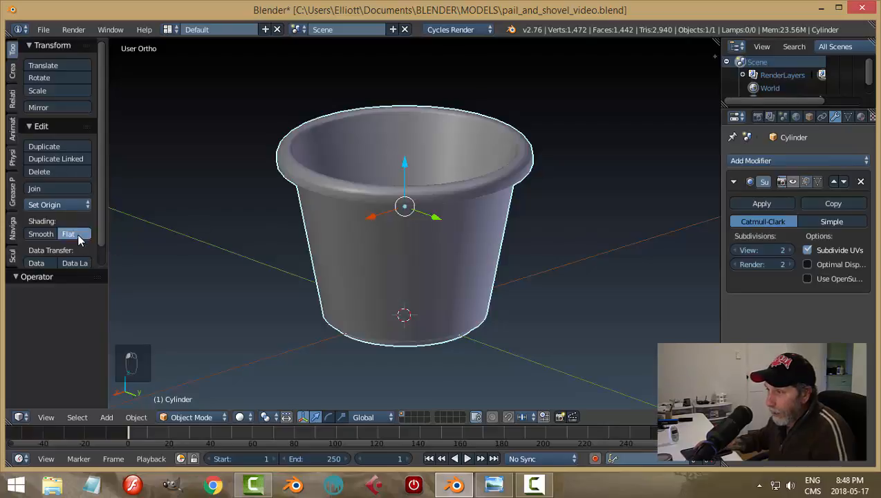
pyautogui.click(69, 234)
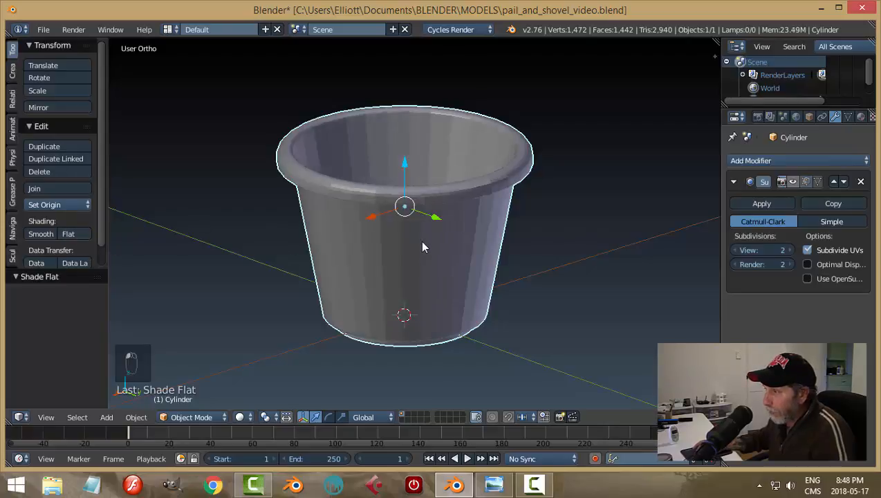
pyautogui.click(792, 181)
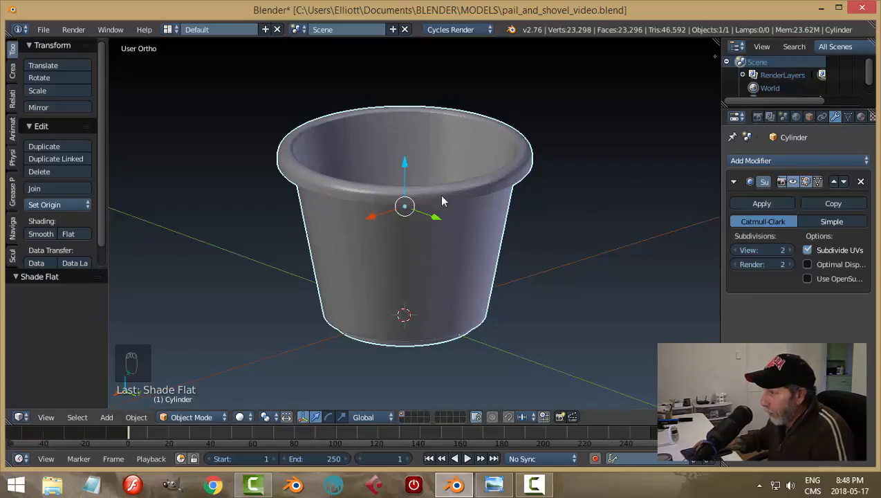
pyautogui.click(43, 235)
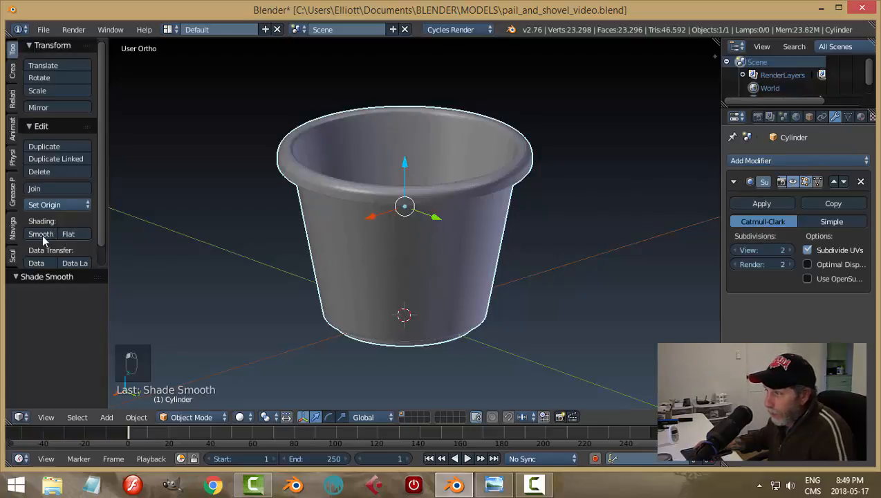
# Enable Ambient Occlusion for the viewport shading, and save the file.
pyautogui.moveTo(503, 261); pyautogui.dragTo(521, 248, button='middle')
pyautogui.scroll(-2, 546, 285)
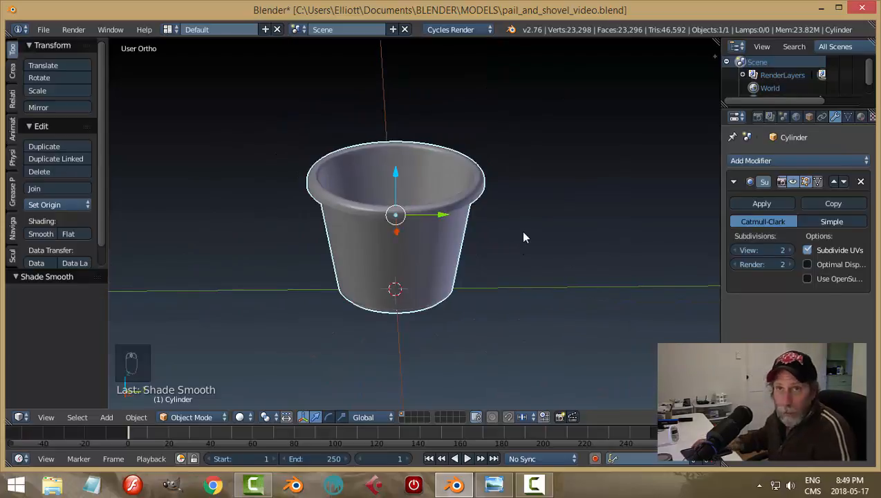
pyautogui.moveTo(503, 216); pyautogui.dragTo(526, 221, button='middle')
pyautogui.press('n')
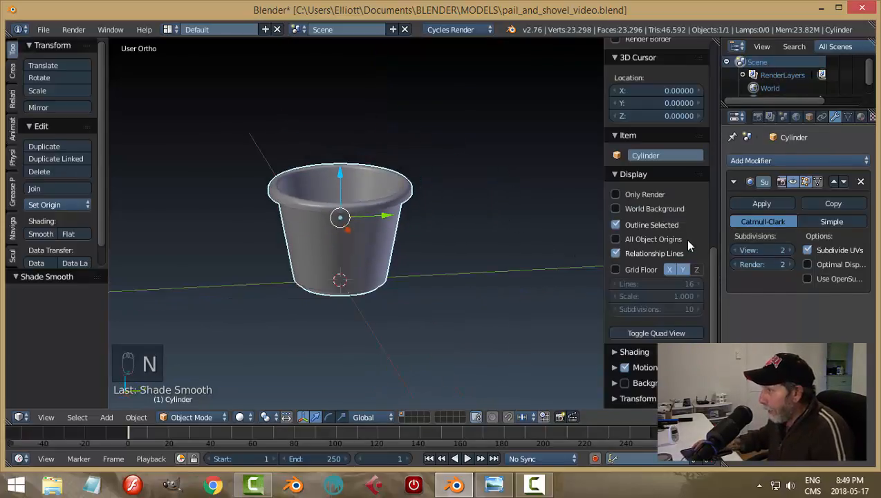
pyautogui.click(612, 175)
pyautogui.click(613, 189)
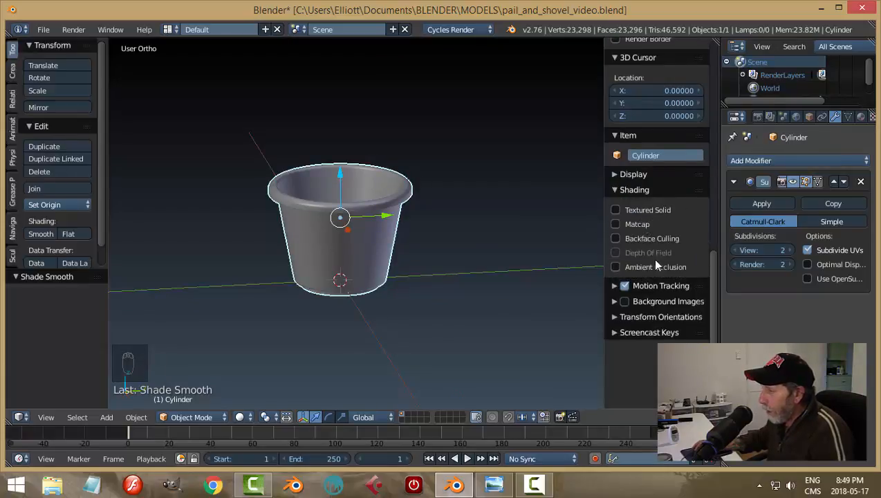
pyautogui.click(633, 270)
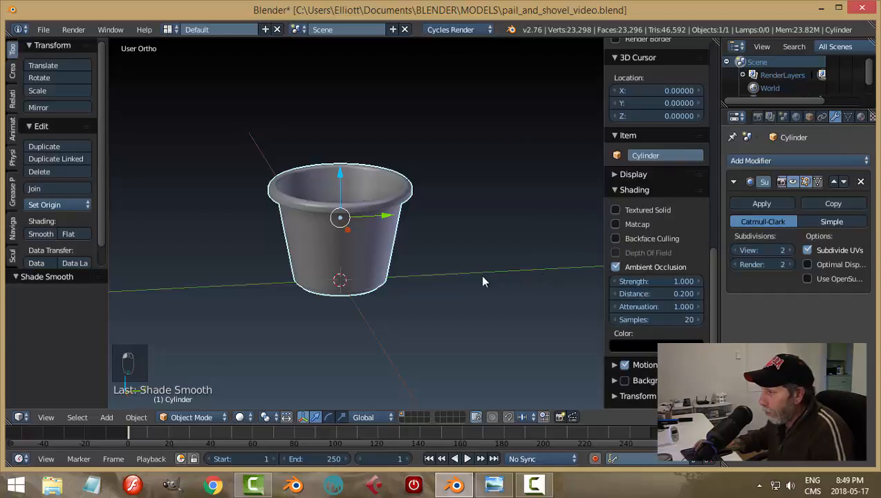
pyautogui.moveTo(370, 279); pyautogui.dragTo(416, 289, button='middle')
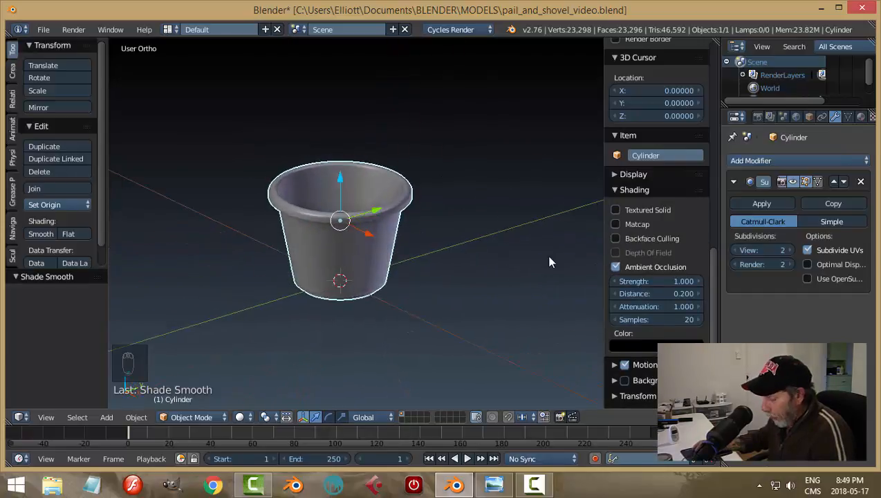
pyautogui.press('n')
pyautogui.scroll(3, 470, 263)
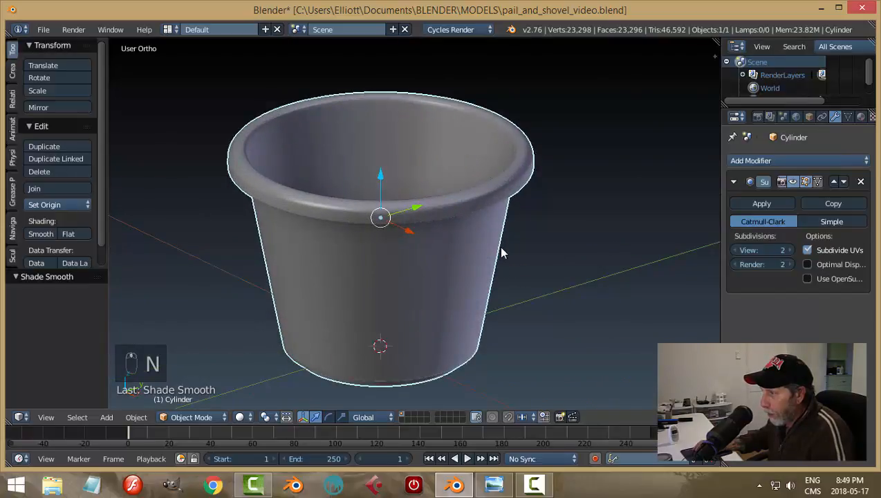
pyautogui.moveTo(503, 253); pyautogui.dragTo(524, 256, button='middle')
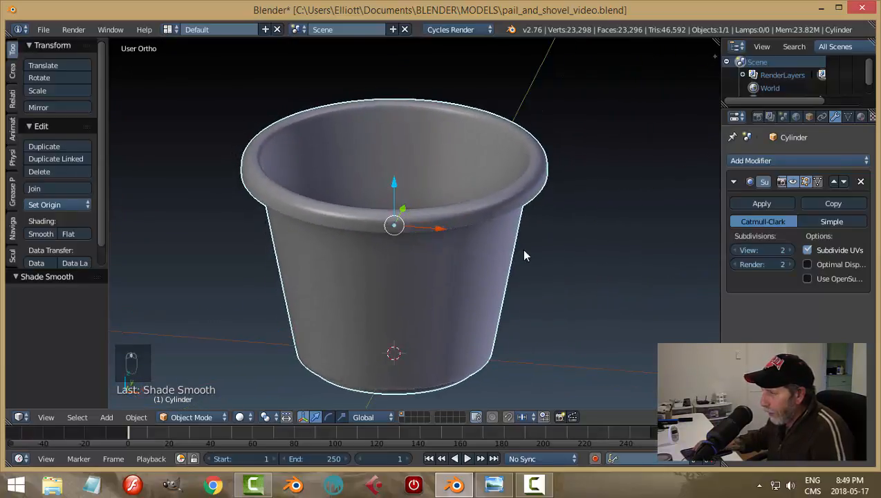
pyautogui.hotkey('ctrl', 's')
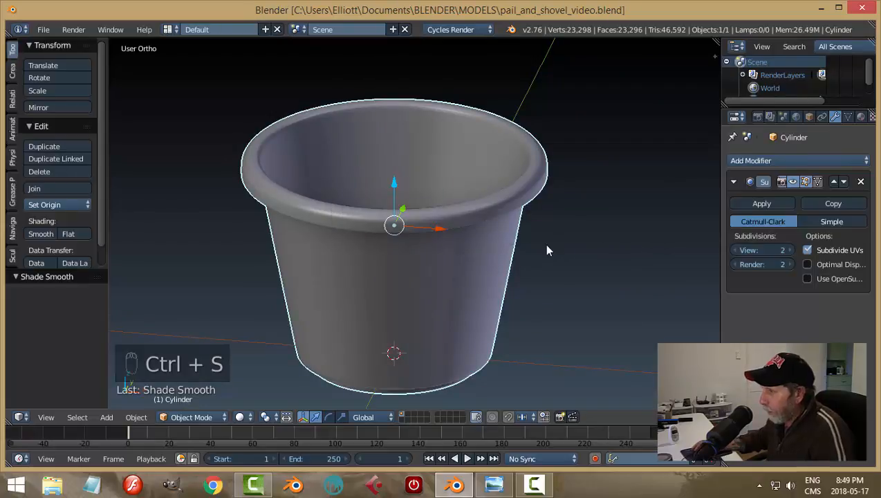
# Put the pail in Edit Mode, and check the pail_and_shovel.png reference image in Windows Photo Viewer before returning to Blender.
pyautogui.scroll(-2, 547, 249)
pyautogui.moveTo(564, 234); pyautogui.dragTo(450, 245, button='middle')
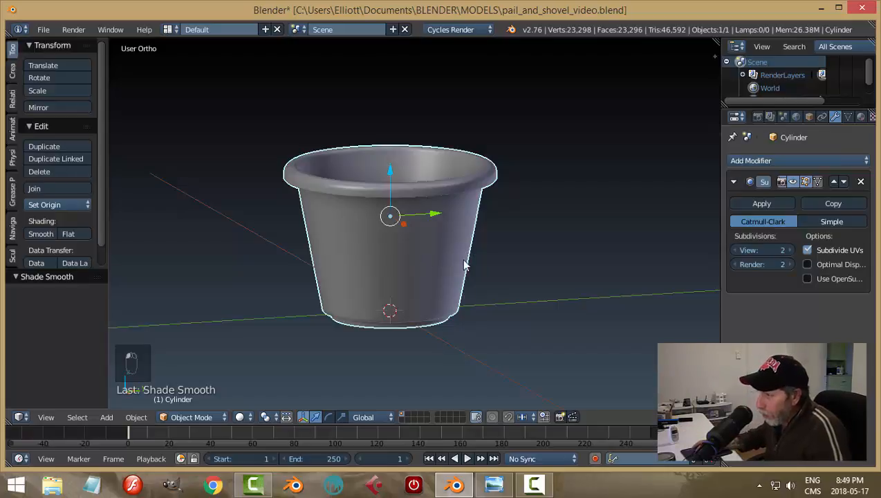
pyautogui.click(197, 416)
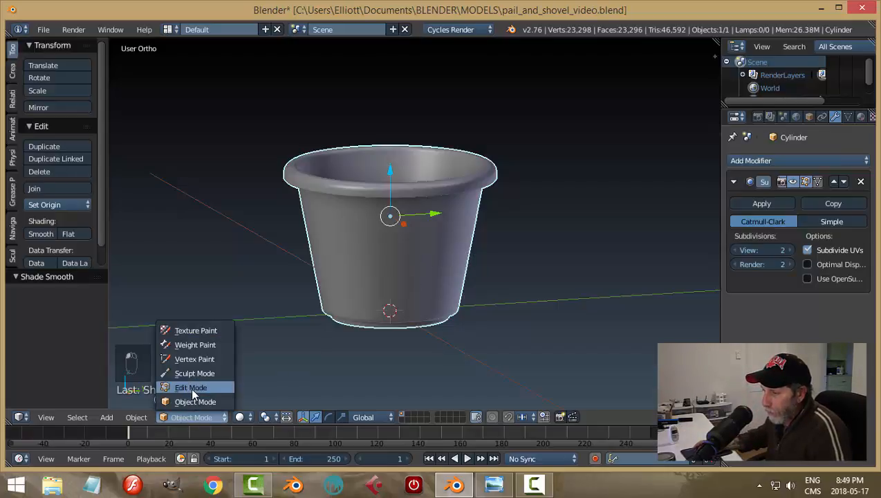
pyautogui.click(191, 387)
pyautogui.click(494, 484)
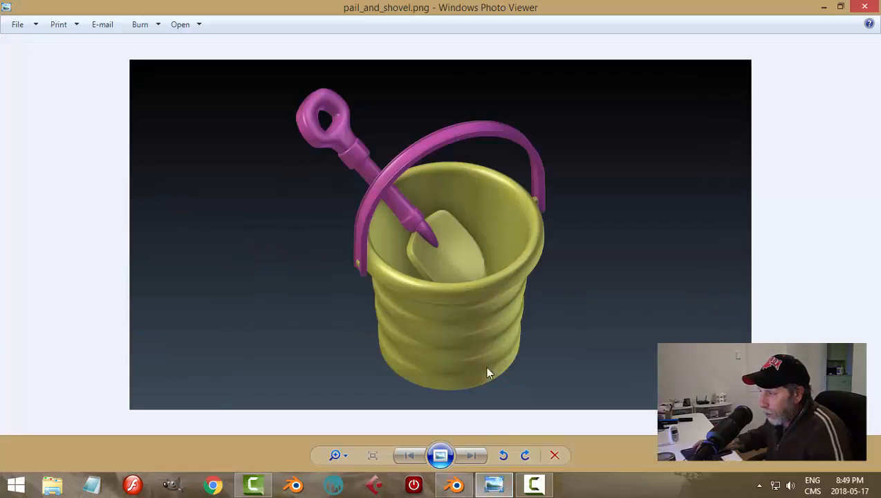
pyautogui.click(455, 484)
# Cut three edge loops around the pail's outer wall, slide them toward the base by about 0.32, and deselect everything.
pyautogui.moveTo(480, 344); pyautogui.dragTo(461, 313, button='middle')
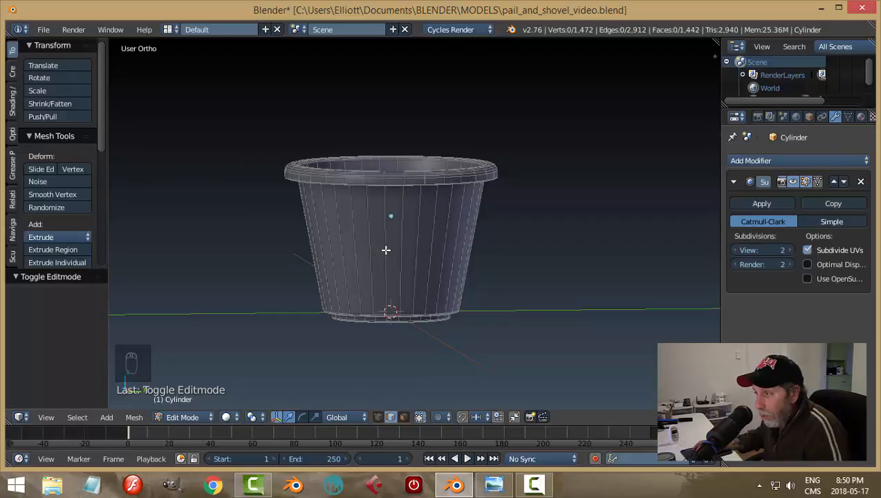
pyautogui.hotkey('ctrl', 'r')
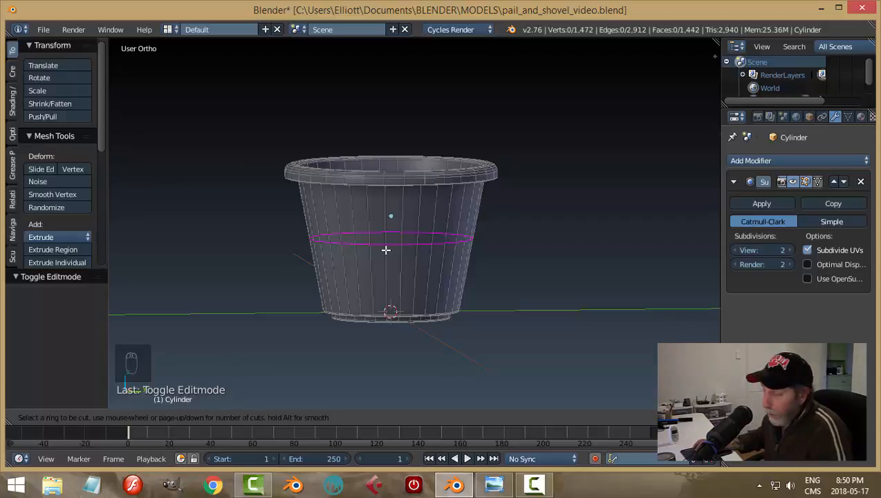
pyautogui.scroll(1, 386, 249)
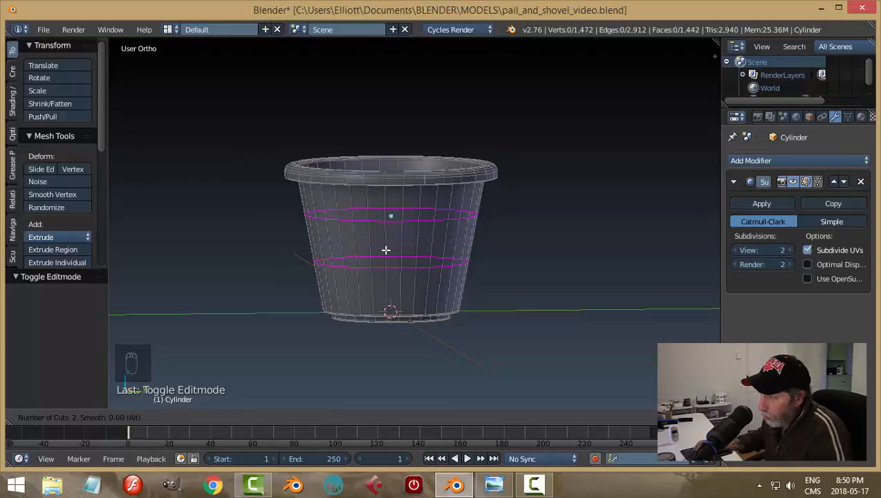
pyautogui.click(385, 249)
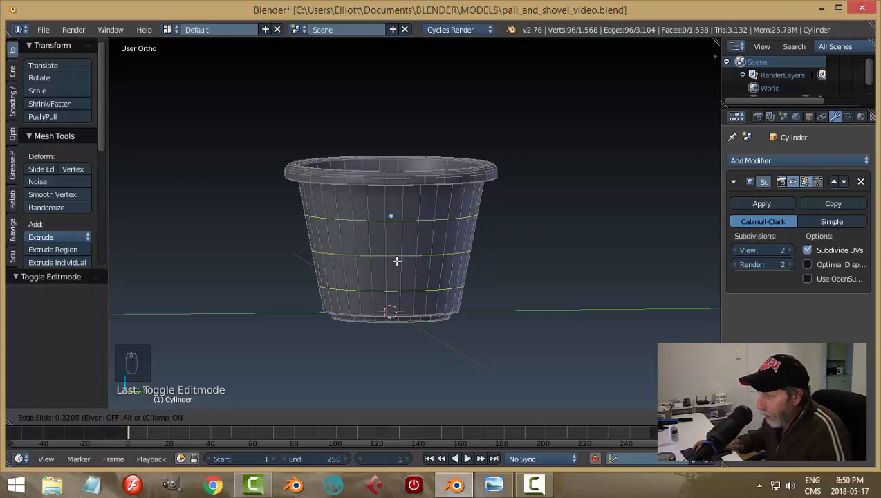
pyautogui.click(396, 261)
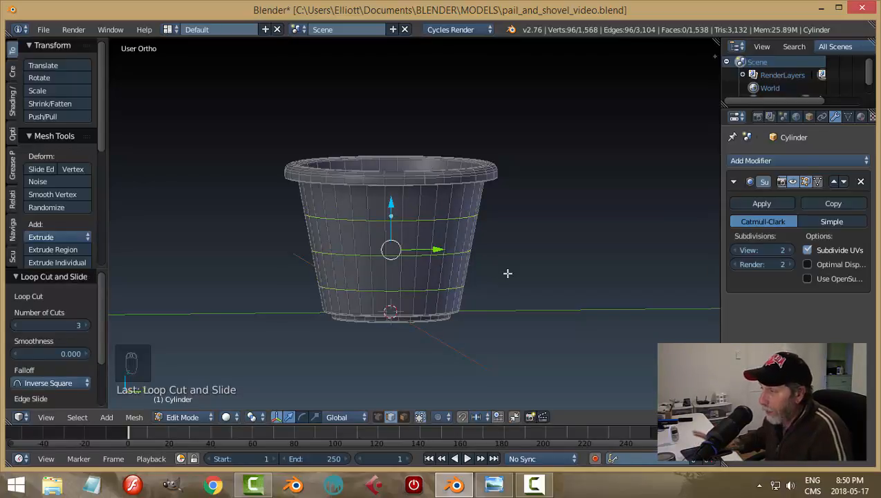
pyautogui.press('a')
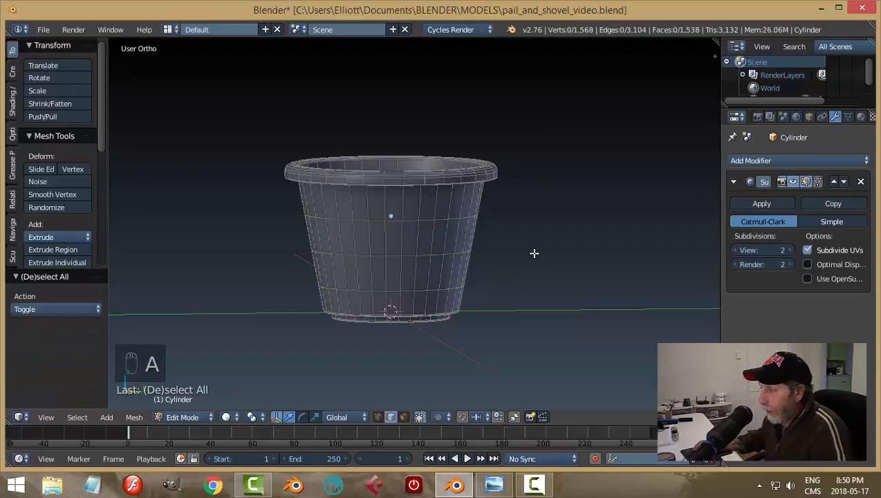
pyautogui.moveTo(533, 252); pyautogui.dragTo(517, 270, button='middle')
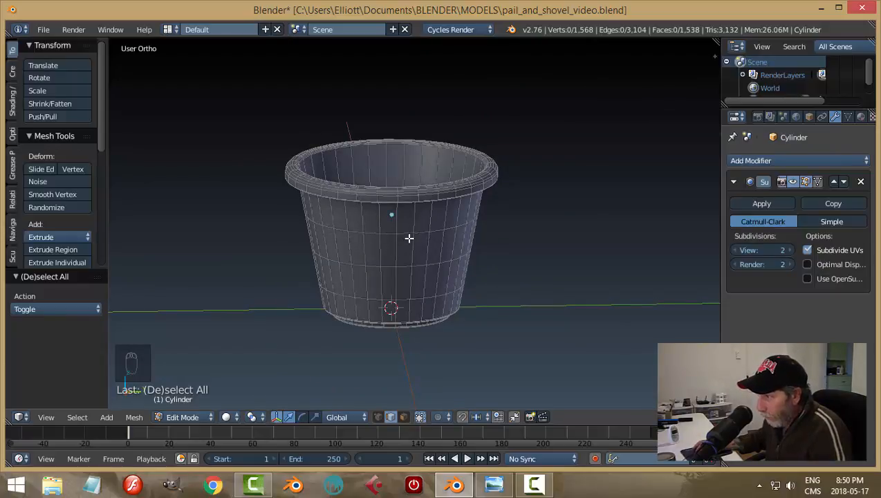
pyautogui.keyDown('alt'); pyautogui.rightClick(412, 232); pyautogui.keyUp('alt')
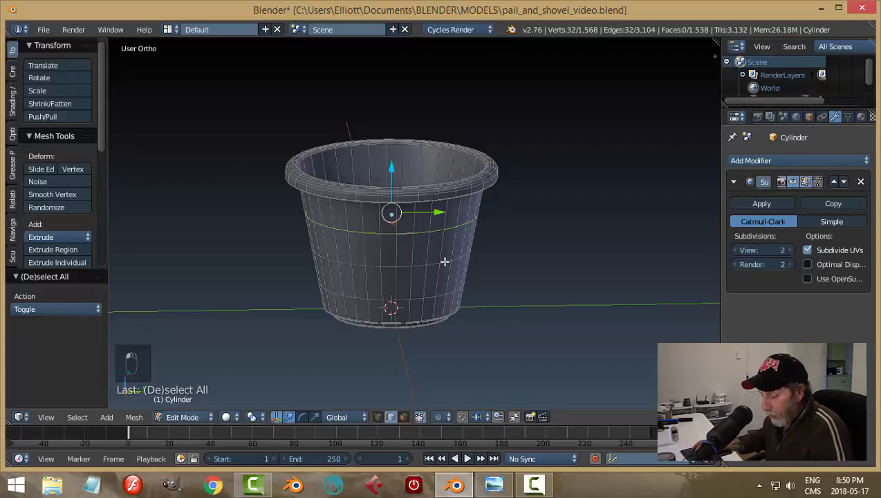
pyautogui.press('a')
pyautogui.rightClick(411, 234)
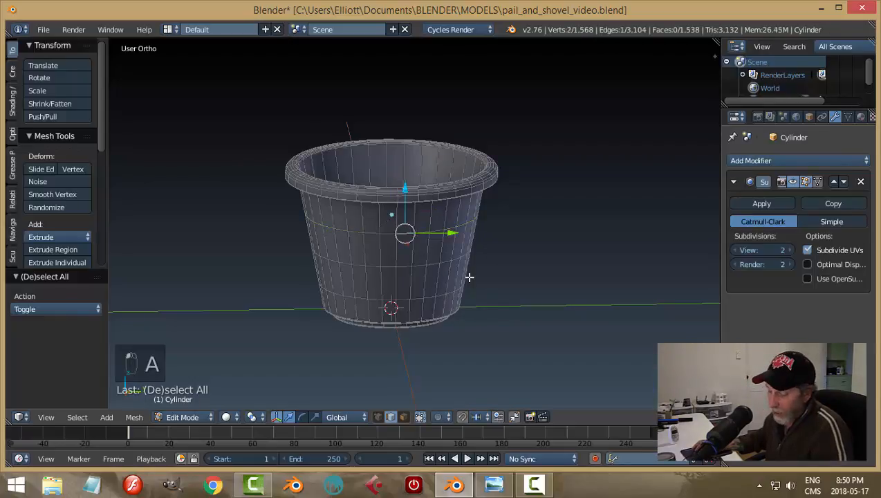
pyautogui.keyDown('shift'); pyautogui.rightClick(383, 233); pyautogui.keyUp('shift')
pyautogui.keyDown('shift'); pyautogui.rightClick(366, 234); pyautogui.keyUp('shift')
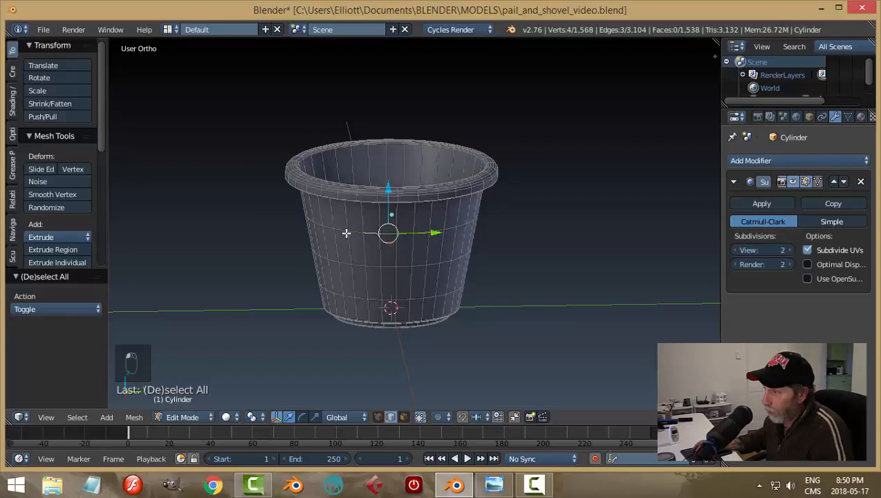
pyautogui.press('a')
# Select the three horizontal edge loops around the pail's outer wall.
pyautogui.keyDown('alt'); pyautogui.rightClick(402, 233); pyautogui.keyUp('alt')
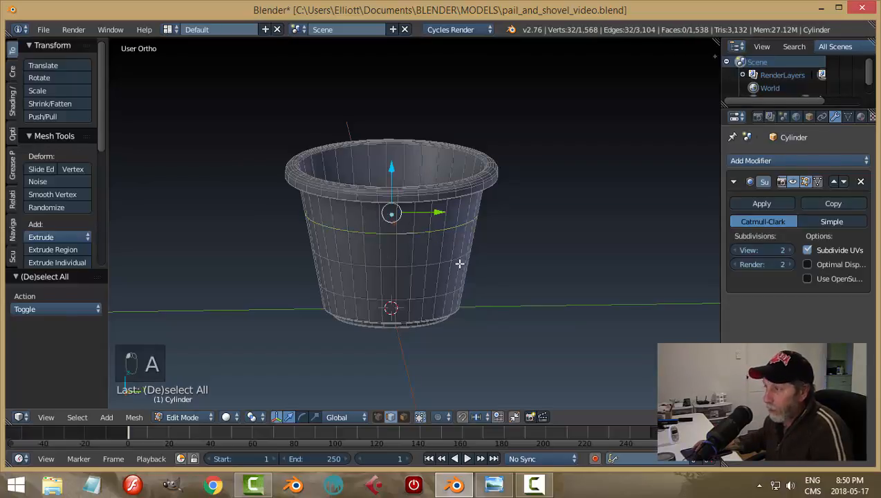
pyautogui.keyDown('alt'); pyautogui.keyDown('shift'); pyautogui.rightClick(405, 266); pyautogui.keyUp('shift'); pyautogui.keyUp('alt')
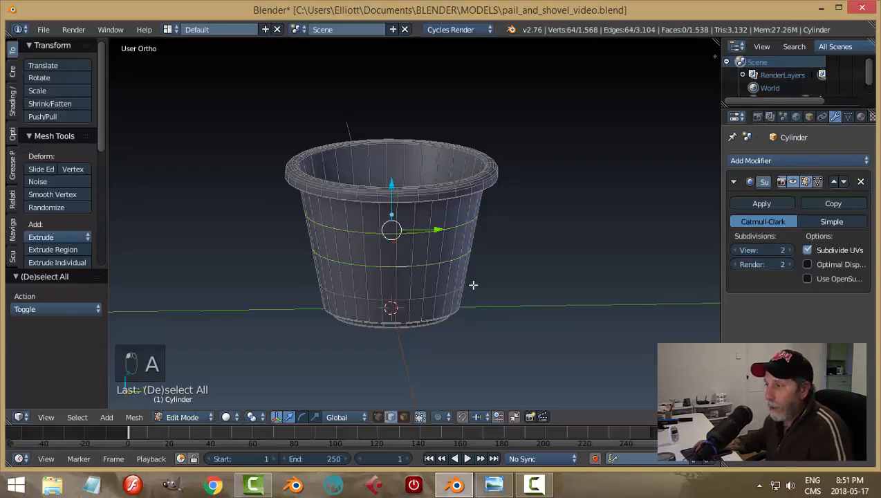
pyautogui.keyDown('alt'); pyautogui.keyDown('shift'); pyautogui.rightClick(406, 299); pyautogui.keyUp('shift'); pyautogui.keyUp('alt')
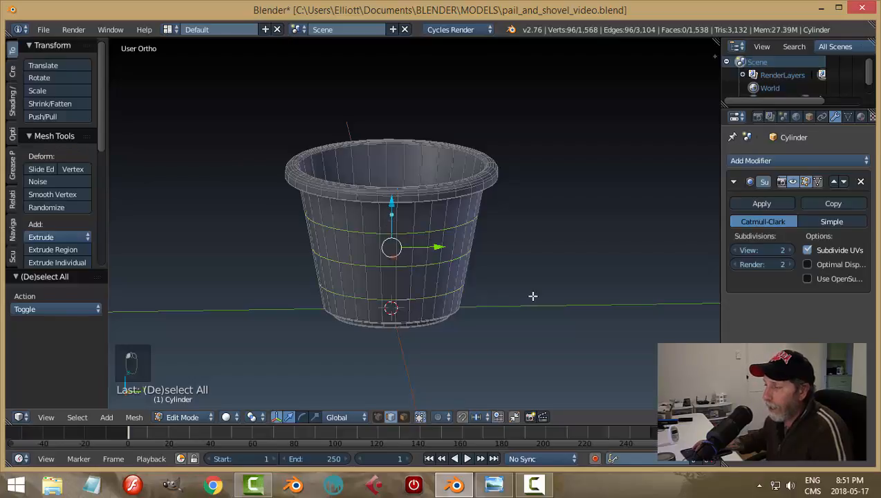
# Try raising the three selected edge loops by 0.054 along Z, and undo the move.
pyautogui.moveTo(533, 296); pyautogui.dragTo(524, 258, button='middle')
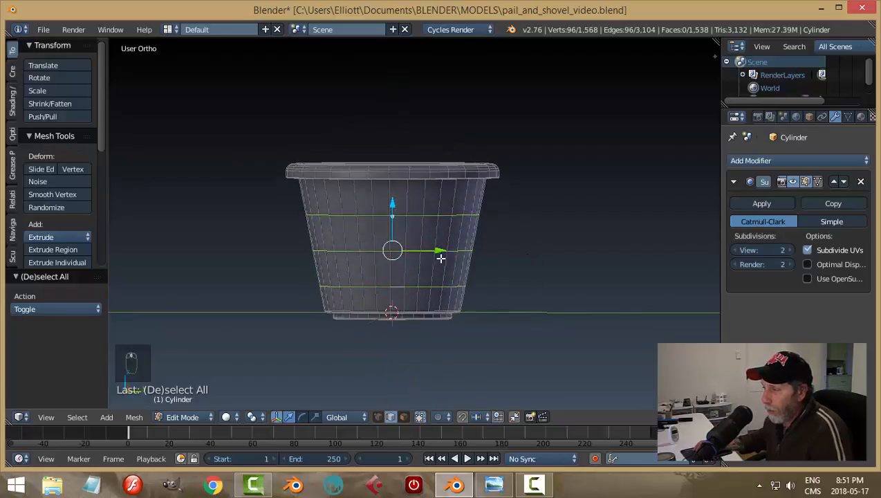
pyautogui.moveTo(394, 206); pyautogui.dragTo(396, 198)
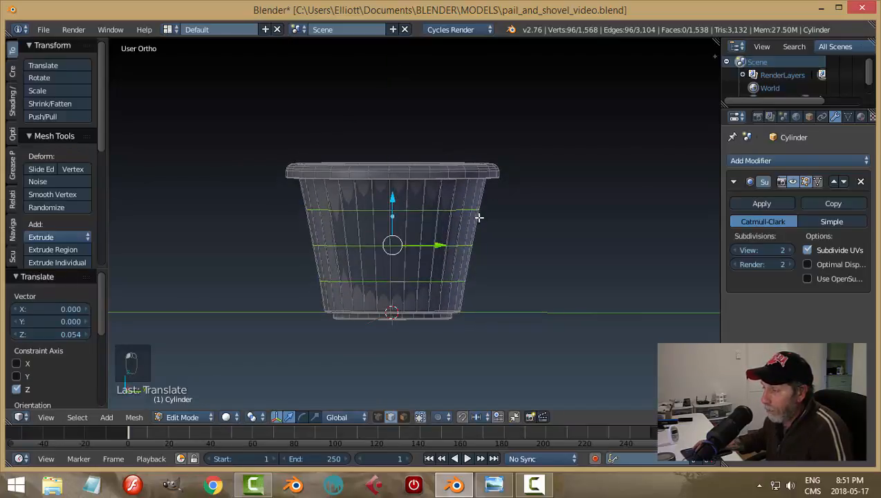
pyautogui.hotkey('ctrl', 'z')
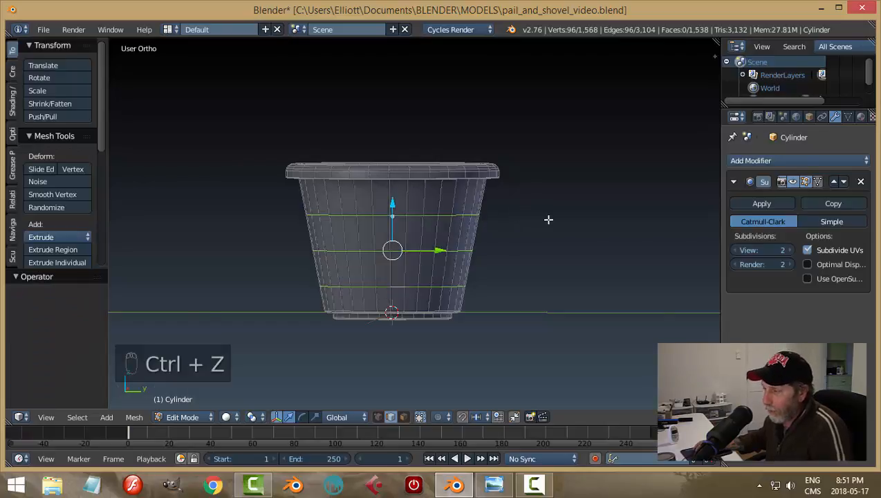
pyautogui.moveTo(548, 220); pyautogui.dragTo(561, 238, button='middle')
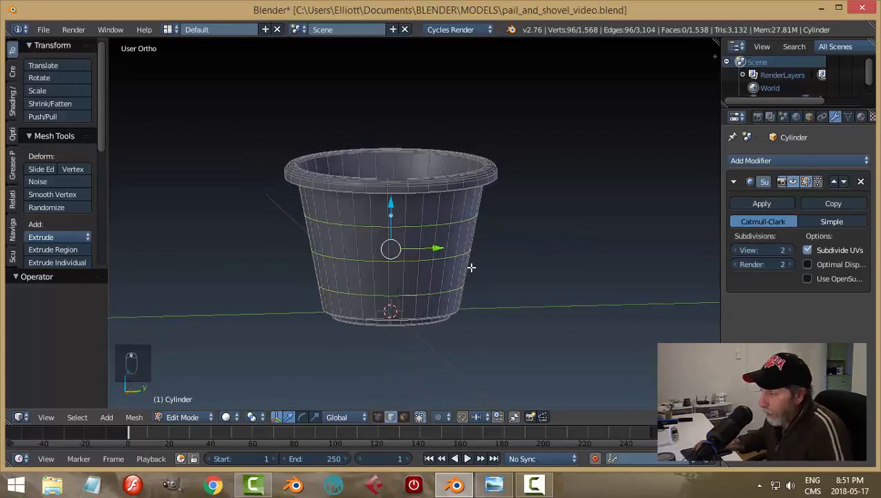
# Check the pail_and_shovel.png reference in Windows Photo Viewer, return to Blender, and bevel the three selected loops by 0.055 with 1 segment.
pyautogui.click(504, 489)
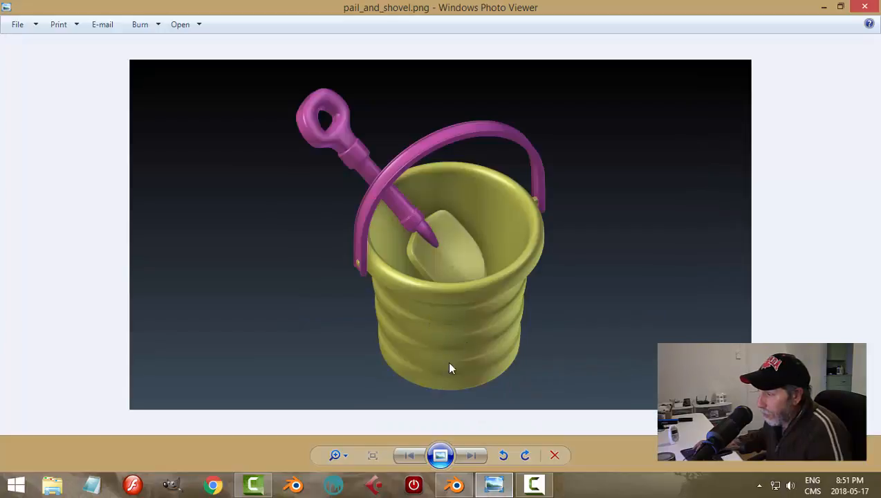
pyautogui.click(455, 484)
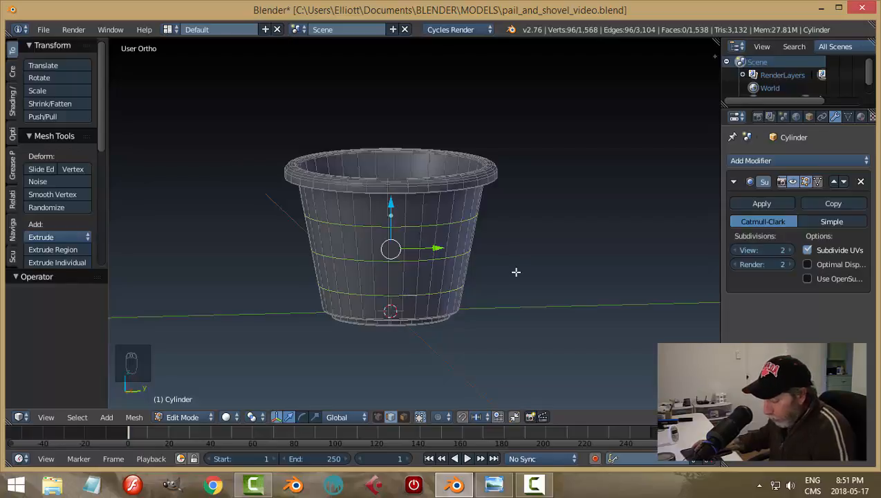
pyautogui.hotkey('ctrl', 'b')
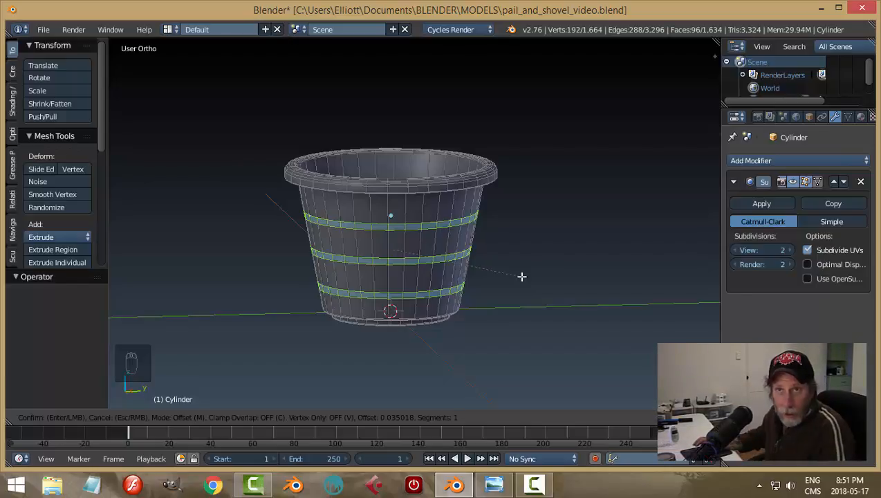
pyautogui.scroll(2, 522, 276)
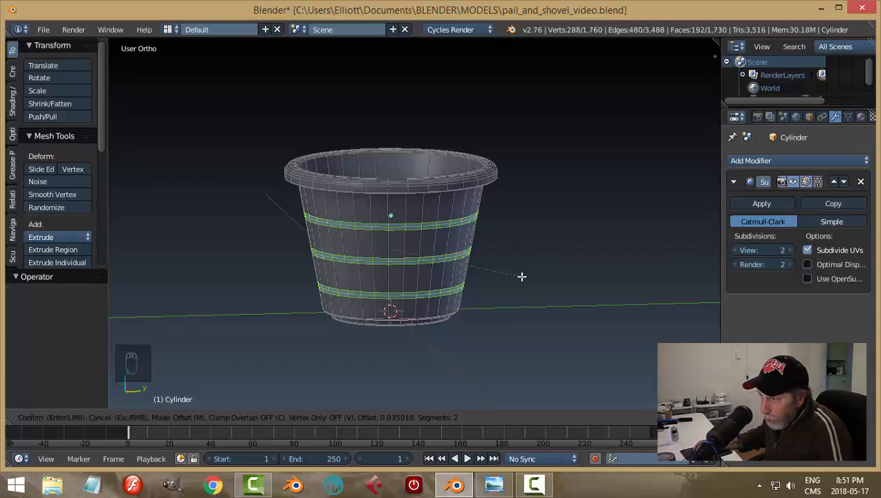
pyautogui.scroll(-2, 521, 276)
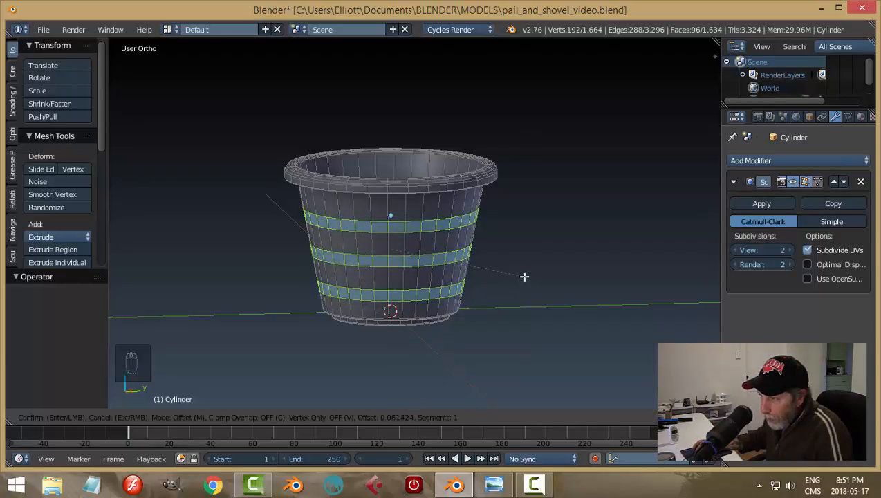
pyautogui.click(524, 273)
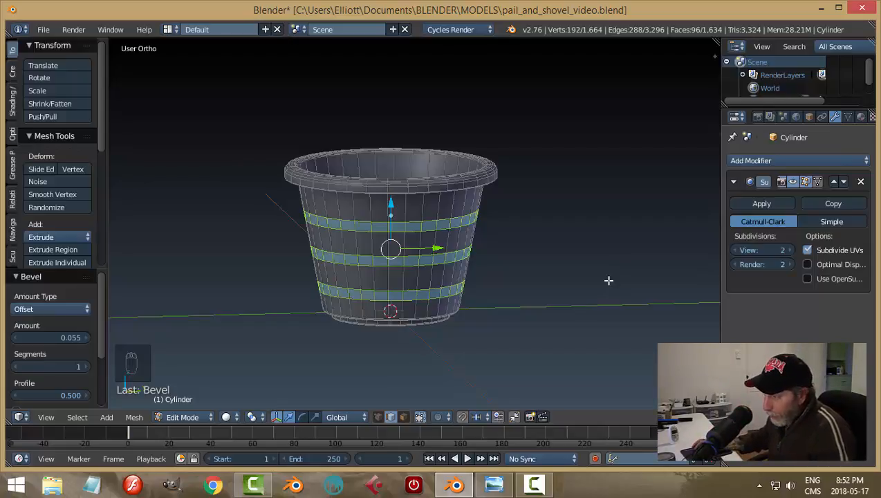
# Extrude the three beveled bands in place and scale them inward to 0.974 to form grooves.
pyautogui.press('s')
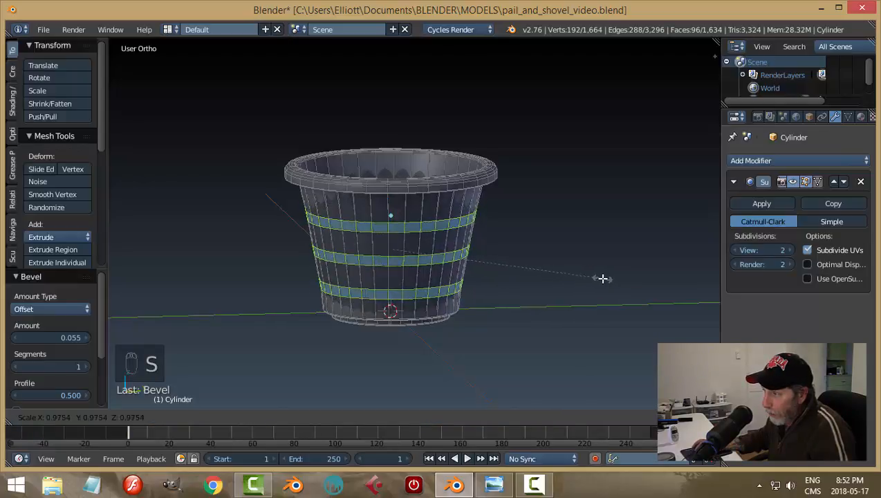
pyautogui.click(593, 271)
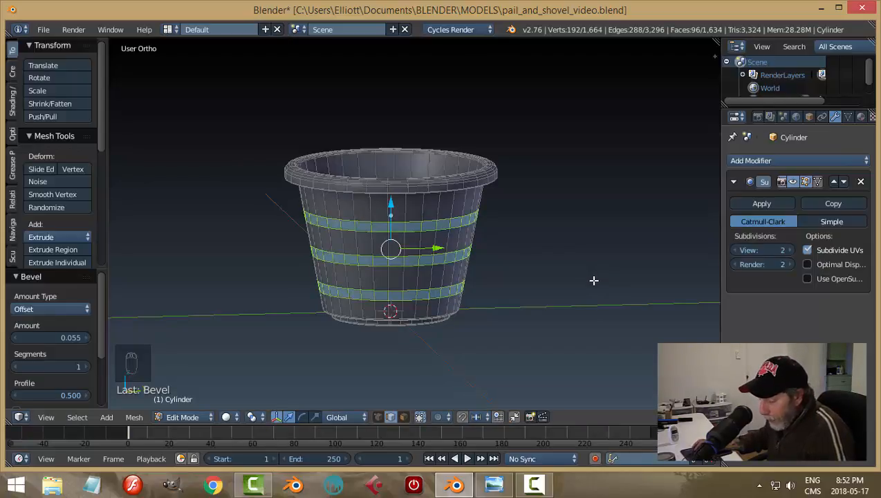
pyautogui.press('e')
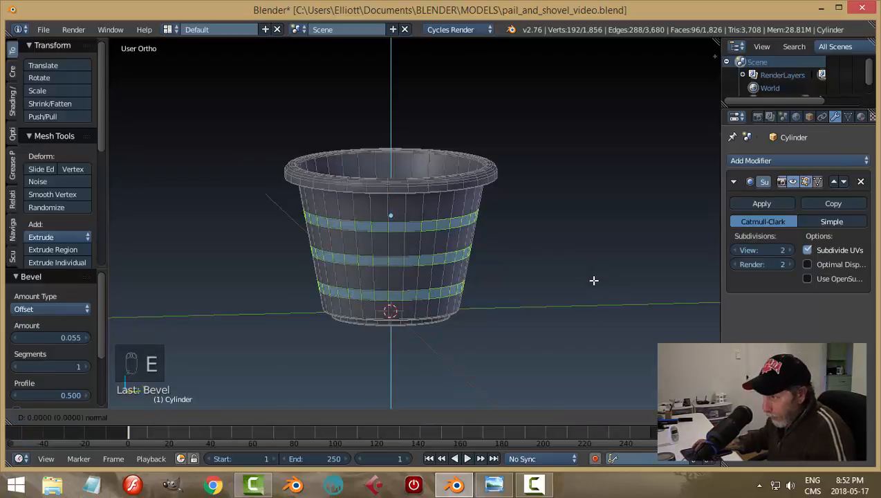
pyautogui.click(593, 280)
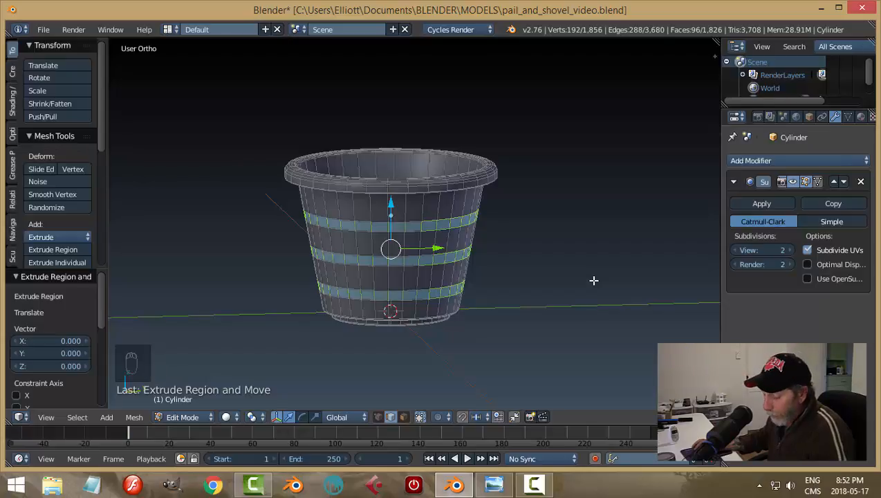
pyautogui.press('s')
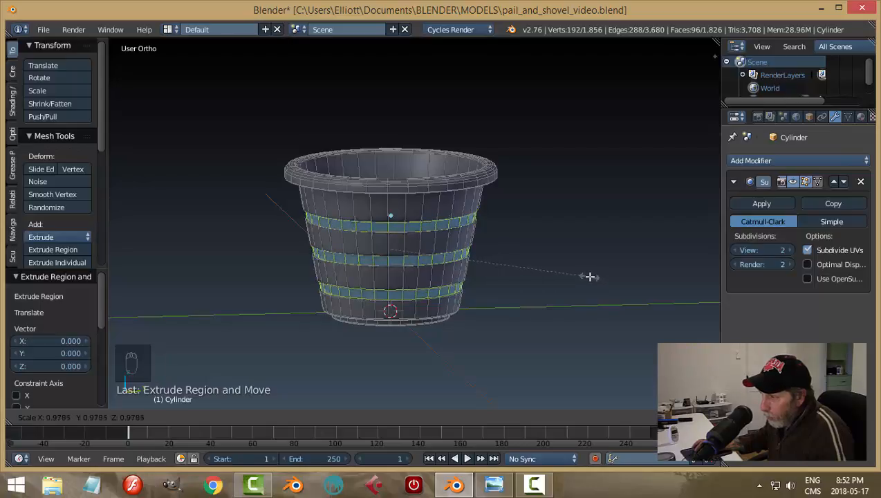
pyautogui.click(589, 277)
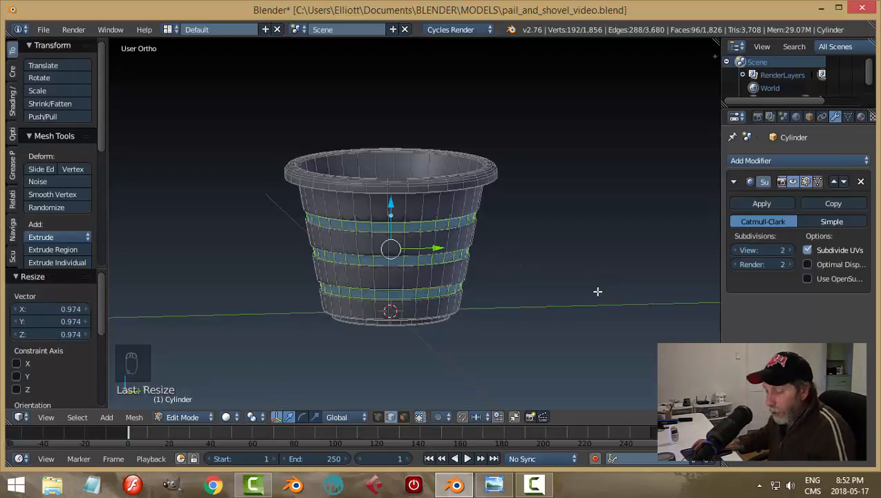
# Return to Object Mode and examine the pail's grooves from several angles with the subdivision hidden and shown.
pyautogui.press('Tab')
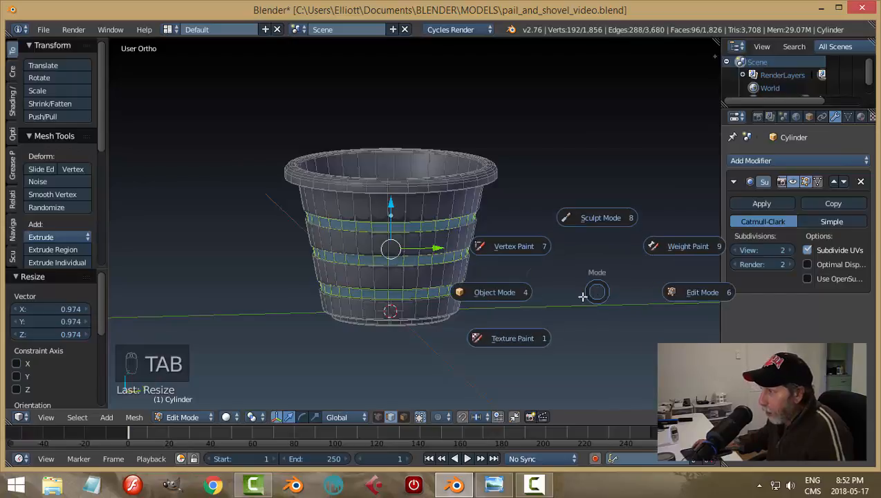
pyautogui.moveTo(553, 250); pyautogui.dragTo(622, 190, button='middle')
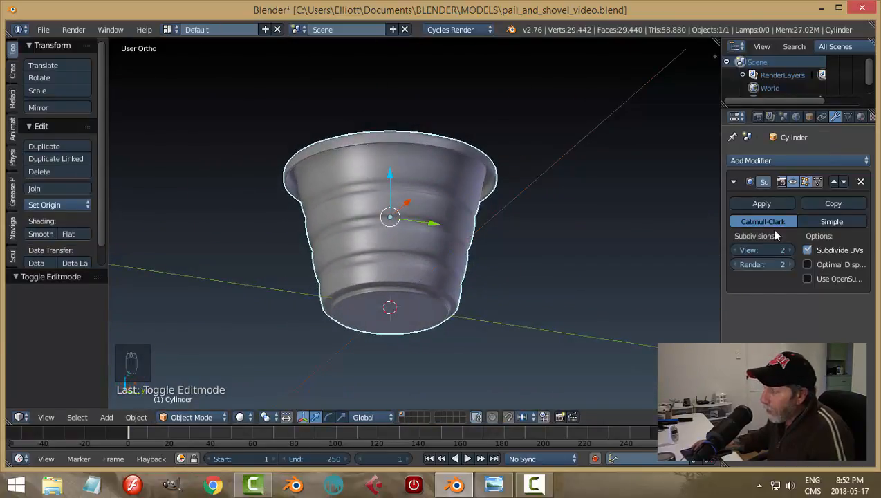
pyautogui.click(793, 181)
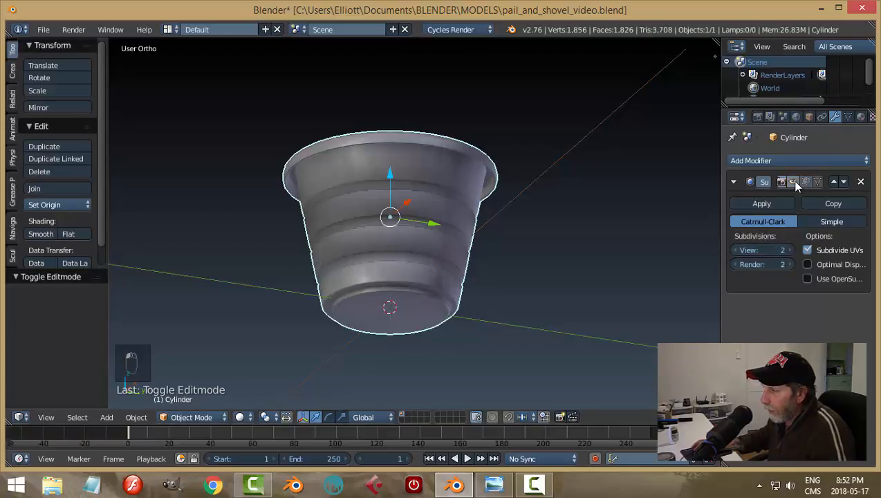
pyautogui.click(793, 181)
pyautogui.moveTo(640, 225); pyautogui.dragTo(691, 258, button='middle')
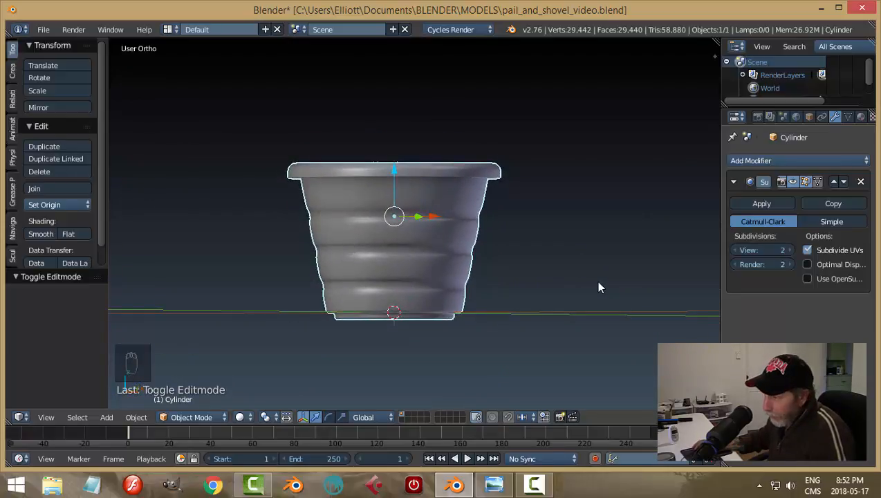
pyautogui.moveTo(599, 289); pyautogui.dragTo(565, 290, button='middle')
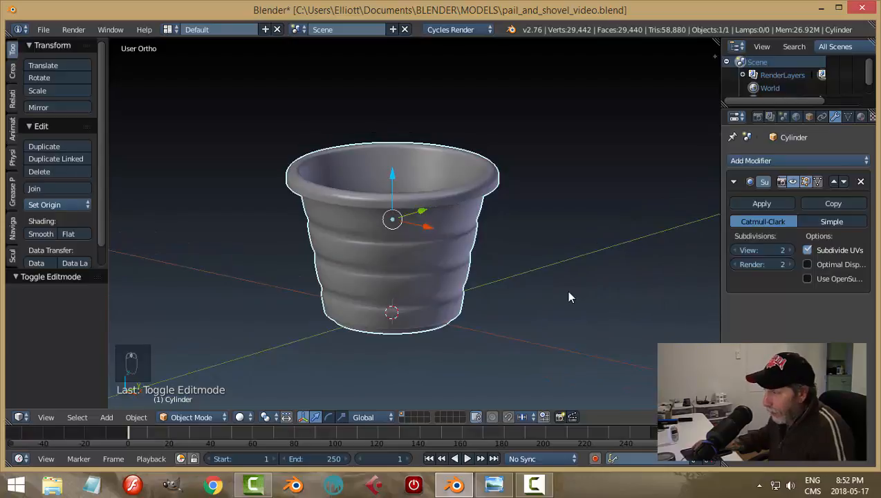
# Deselect all of the pail's geometry in Edit Mode, return to Object Mode, and save the file over the existing one.
pyautogui.press('Tab')
pyautogui.press('a')
pyautogui.press('a')
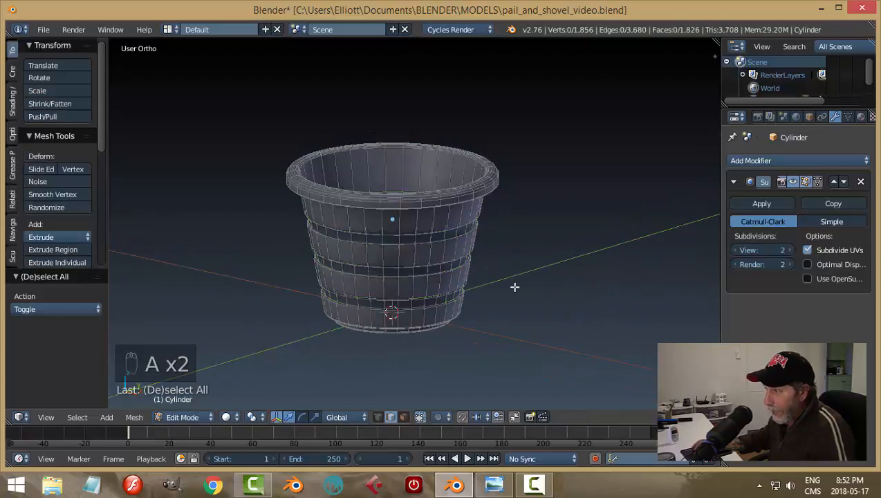
pyautogui.press('Tab')
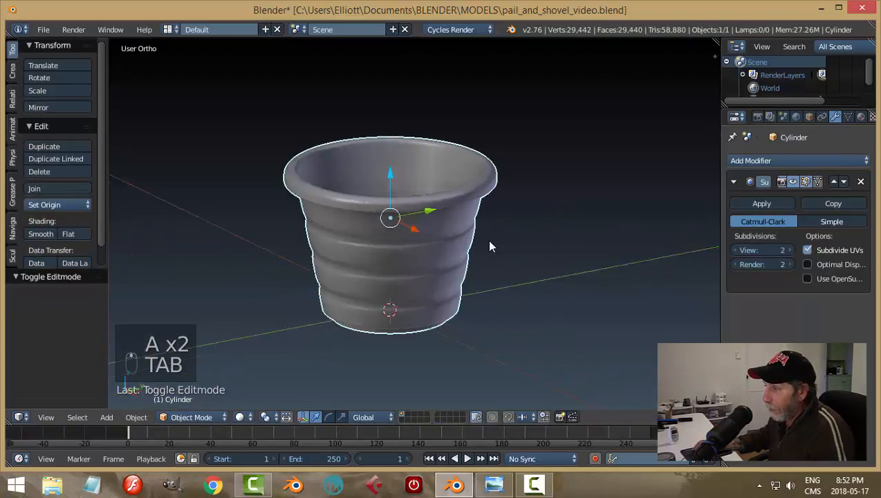
pyautogui.moveTo(483, 198); pyautogui.dragTo(511, 266, button='middle')
pyautogui.hotkey('ctrl', 's')
pyautogui.click(511, 261)
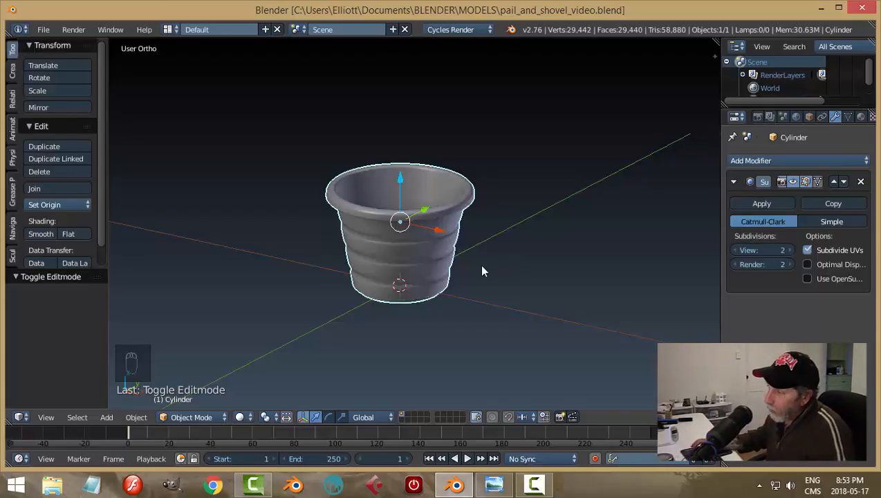
# Raise the pail by 0.087 along Z in front view so its base sits on the ground line.
pyautogui.moveTo(490, 264)
pyautogui.mouseDown(button='middle')
pyautogui.moveTo(425, 208)
pyautogui.moveTo(481, 258)
pyautogui.mouseUp(button='middle')
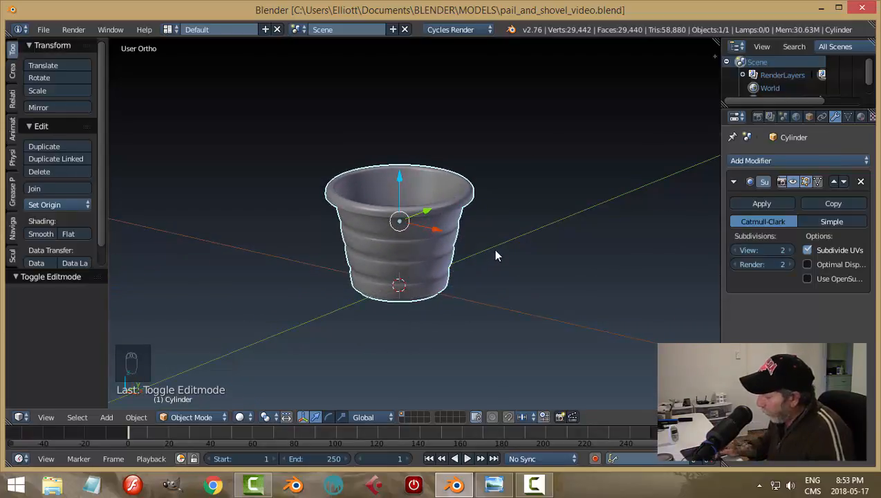
pyautogui.press('KP_1')
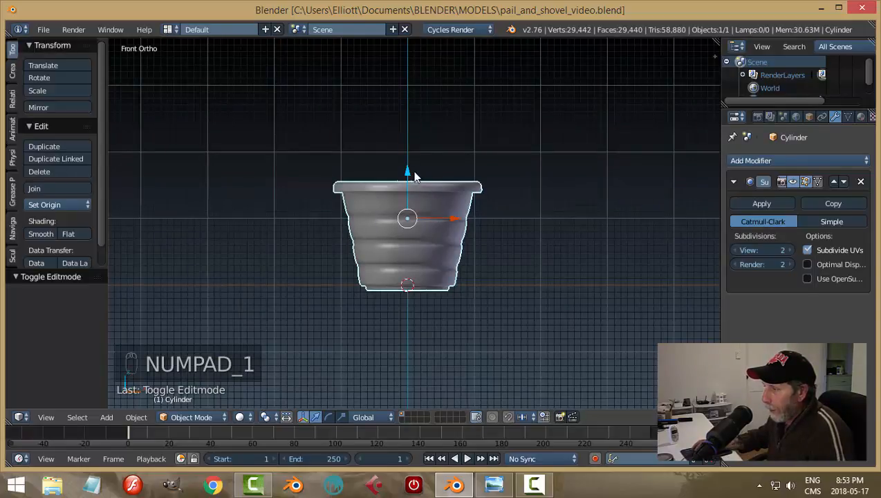
pyautogui.moveTo(412, 172); pyautogui.dragTo(408, 167)
pyautogui.moveTo(548, 238)
pyautogui.keyDown('shift'); pyautogui.mouseDown(button='middle')
pyautogui.moveTo(527, 256)
pyautogui.moveTo(506, 246)
pyautogui.moveTo(529, 235)
pyautogui.moveTo(546, 252)
pyautogui.mouseUp(button='middle'); pyautogui.keyUp('shift')
pyautogui.scroll(2, 529, 249)
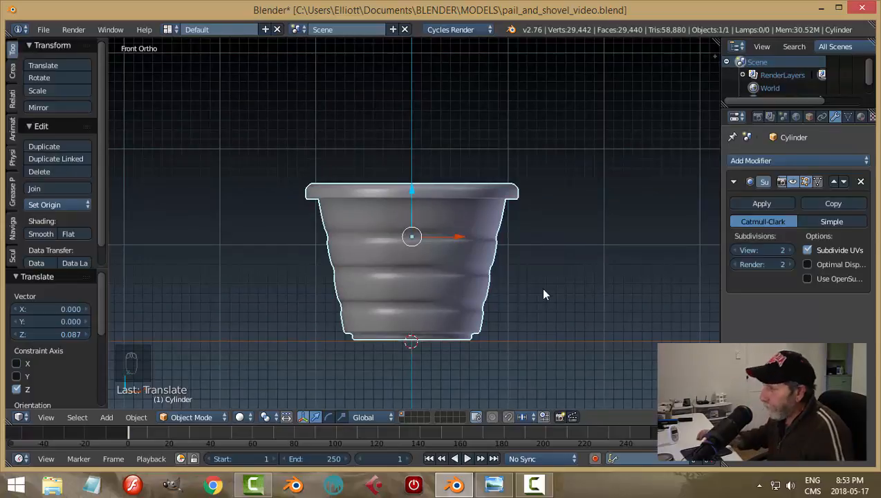
pyautogui.scroll(-2, 543, 294)
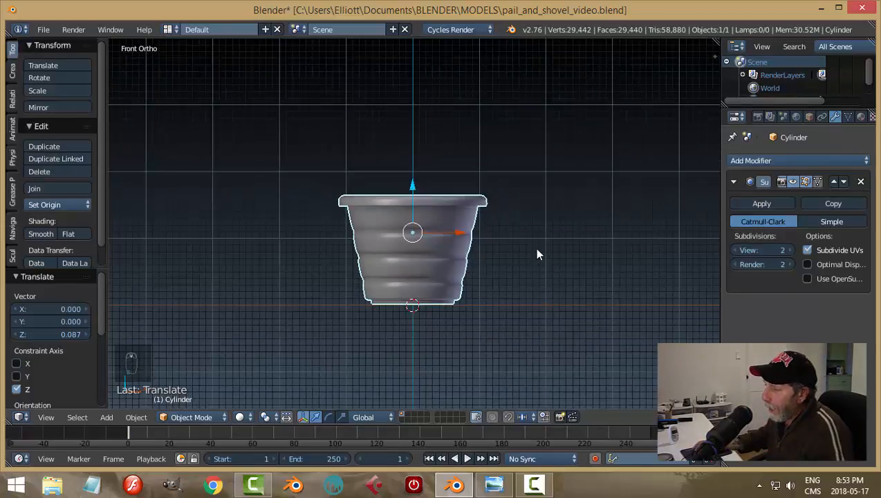
pyautogui.keyDown('shift'); pyautogui.moveTo(534, 247); pyautogui.dragTo(535, 258, button='middle'); pyautogui.keyUp('shift')
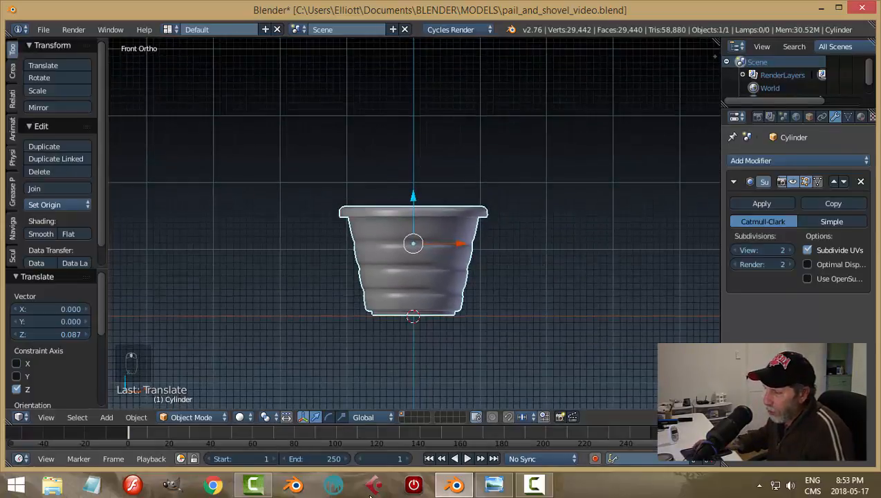
# Check the pail_and_shovel.png reference in Windows Photo Viewer, return to Blender, and raise the pail by 0.359 along Z.
pyautogui.click(493, 484)
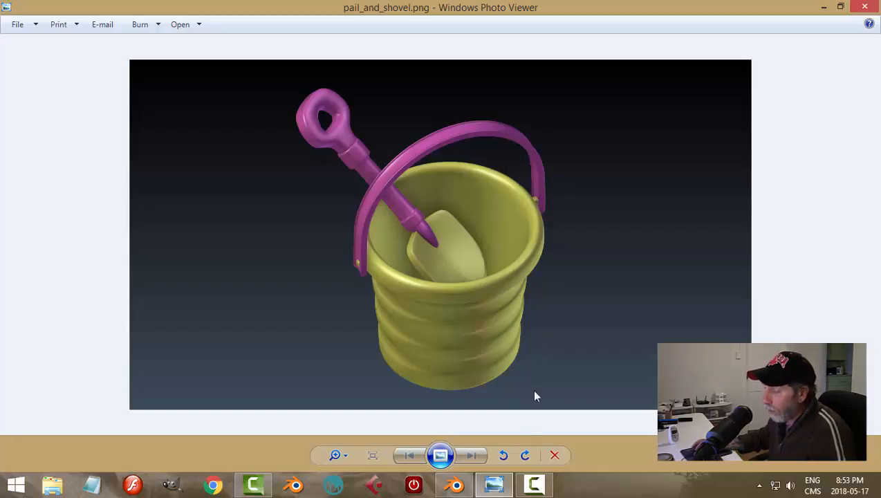
pyautogui.click(454, 485)
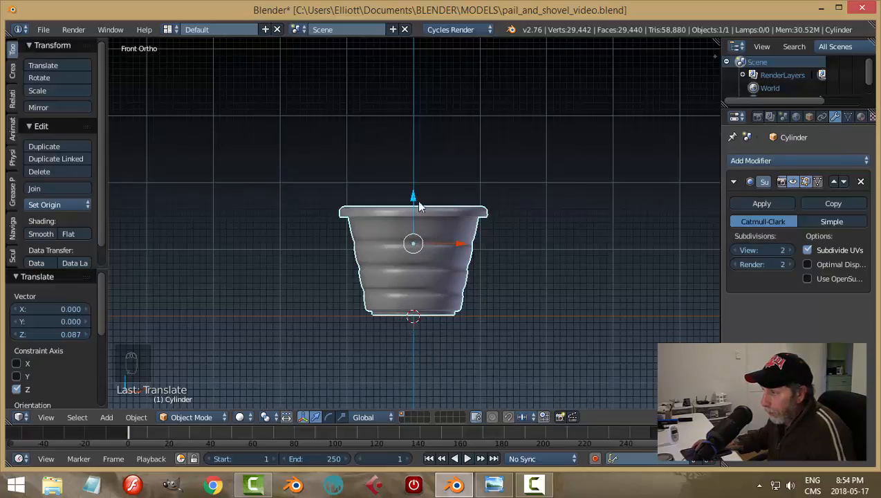
pyautogui.moveTo(418, 206); pyautogui.dragTo(413, 177)
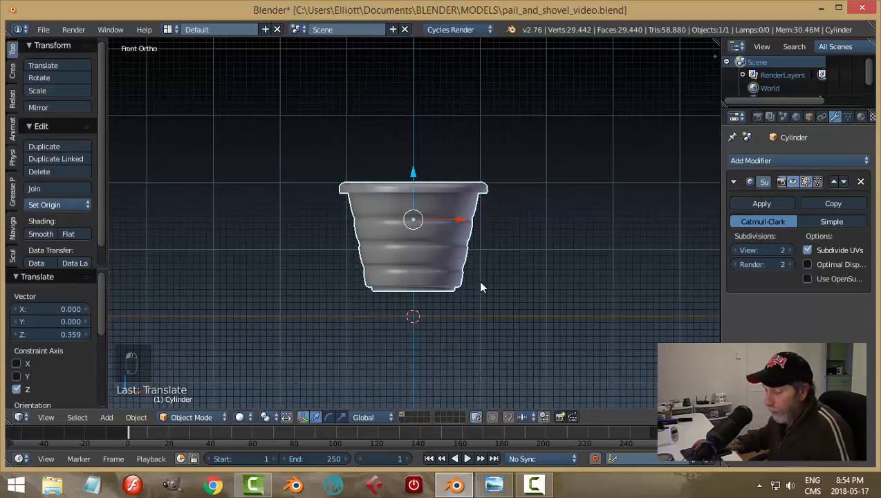
# Undo the pail's last upward move along Z and deselect the pail.
pyautogui.hotkey('ctrl', 'z')
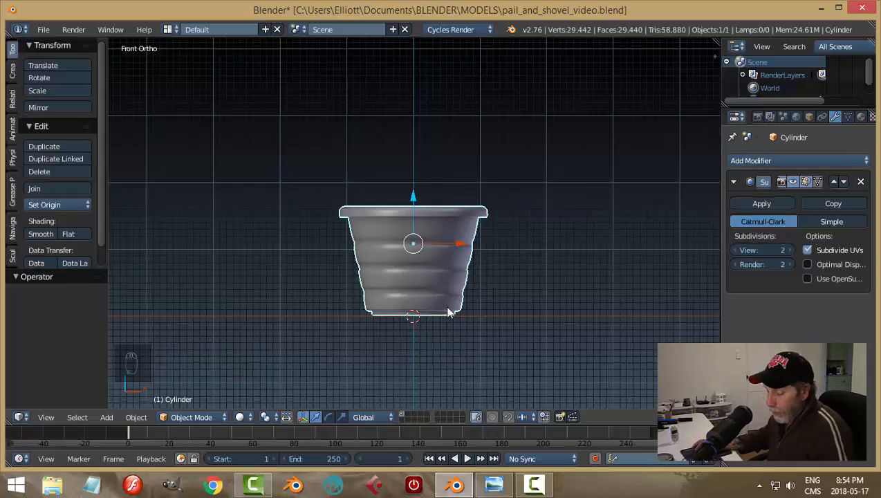
pyautogui.press('a')
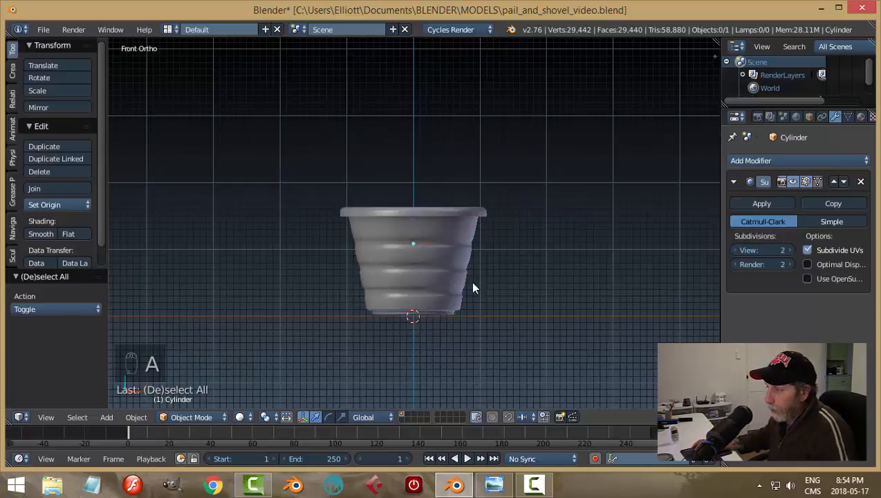
# Add an unfilled mesh circle with 32 vertices and radius 1.000 at the 3D cursor beneath the pail.
pyautogui.hotkey('shift', 'a')
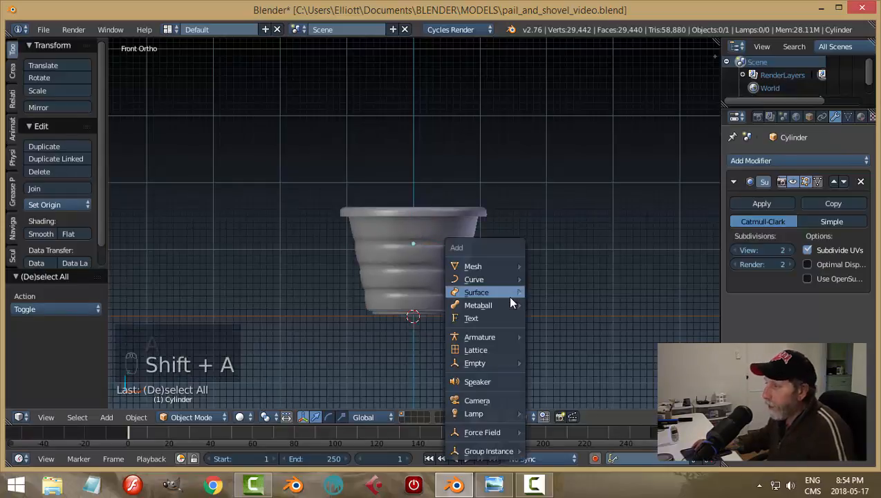
pyautogui.moveTo(504, 268)
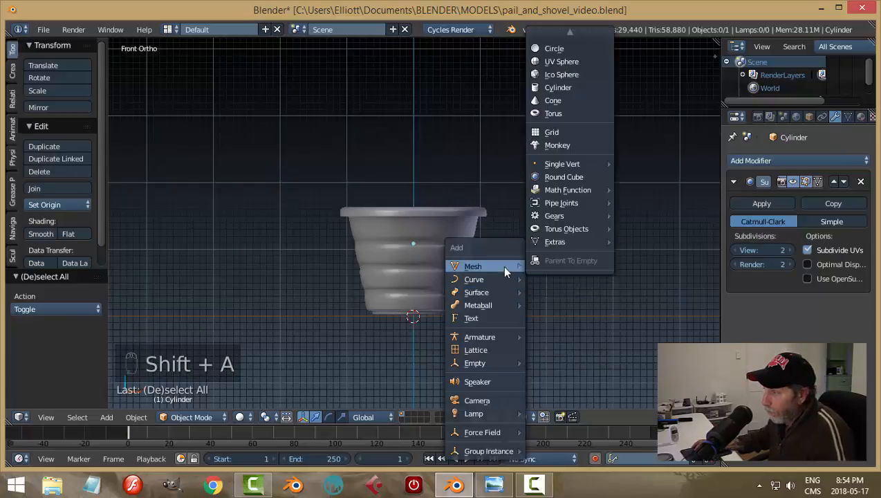
pyautogui.click(554, 49)
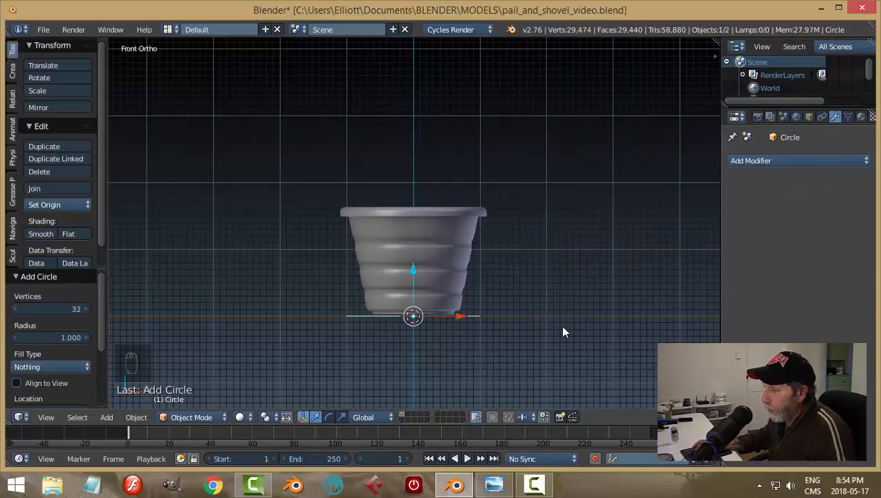
# Rotate the new circle 90° around the global X axis so it stands upright.
pyautogui.moveTo(563, 332); pyautogui.dragTo(576, 370, button='middle')
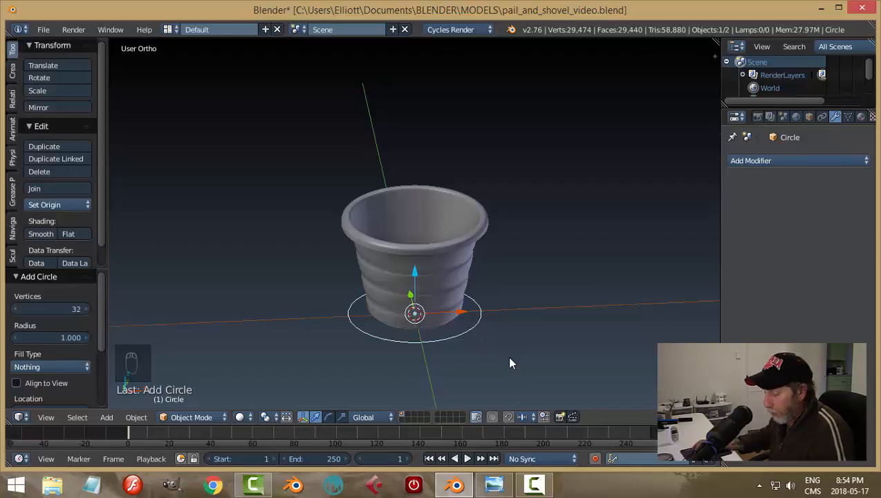
pyautogui.moveTo(492, 356); pyautogui.dragTo(442, 335, button='middle')
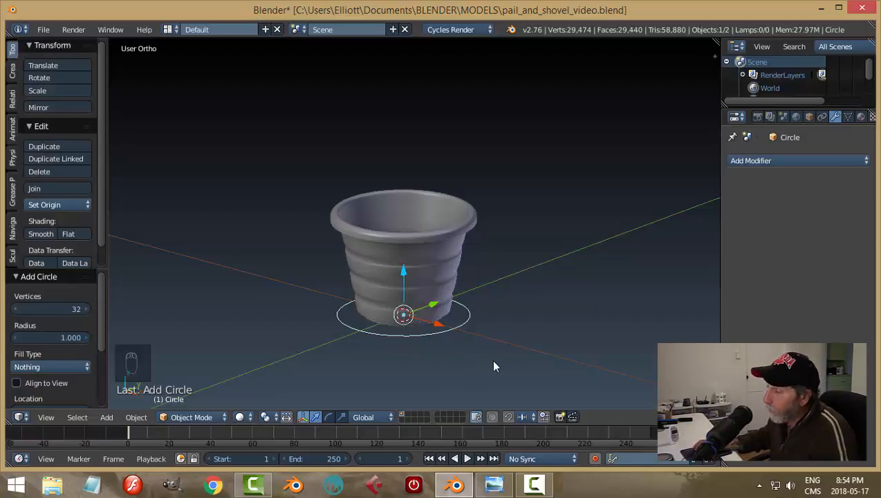
pyautogui.moveTo(494, 366); pyautogui.dragTo(484, 318, button='middle')
pyautogui.moveTo(454, 249); pyautogui.dragTo(461, 282, button='middle')
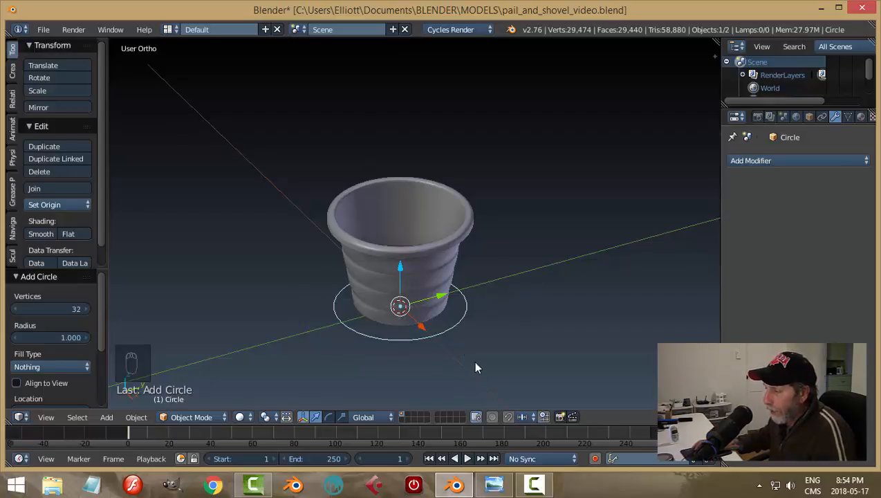
pyautogui.press('r')
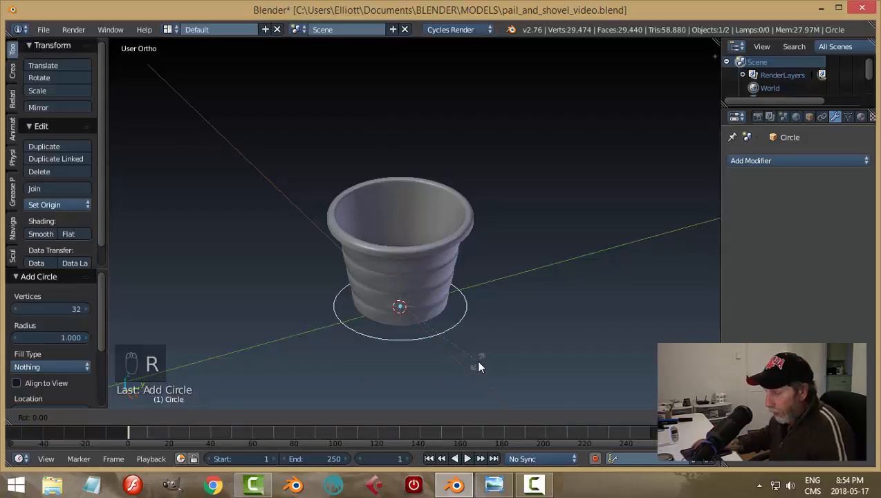
pyautogui.write('x')
pyautogui.write('90')
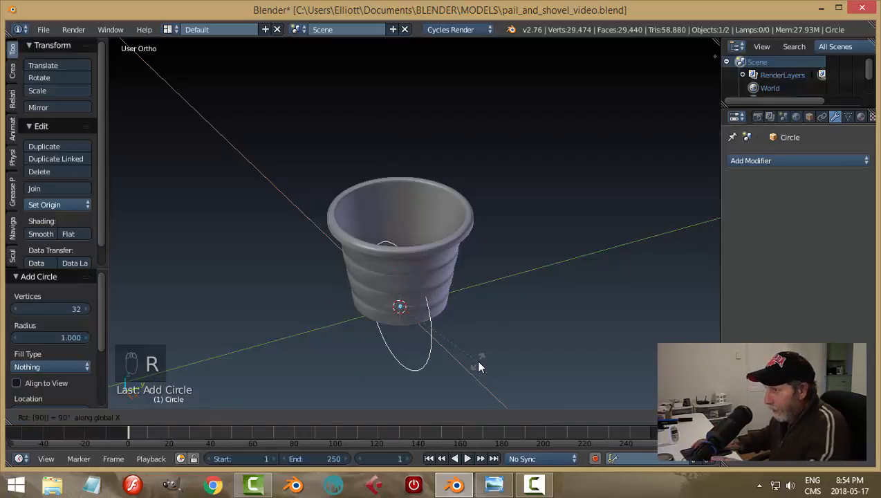
pyautogui.press('Return')
pyautogui.moveTo(466, 366); pyautogui.dragTo(435, 333, button='middle')
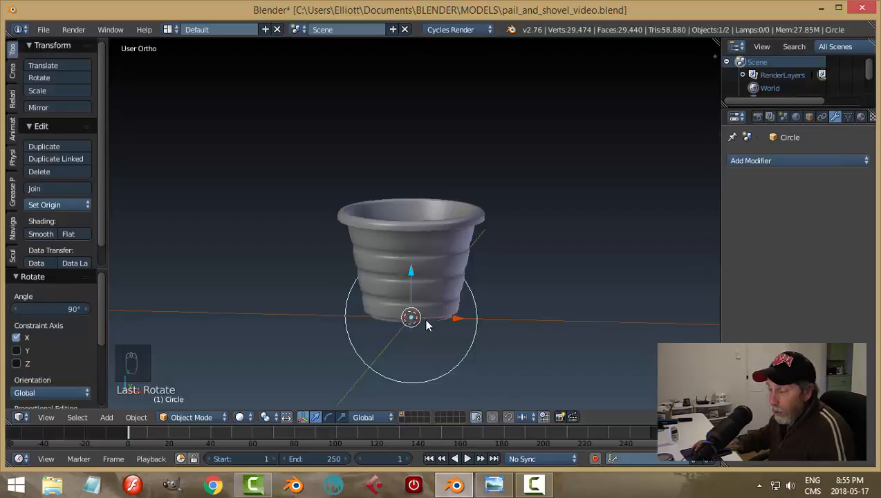
# Raise the circle about 1.63 units along Z so its centre sits level with the pail's rim.
pyautogui.moveTo(491, 338); pyautogui.dragTo(542, 343, button='middle')
pyautogui.press('KP_1')
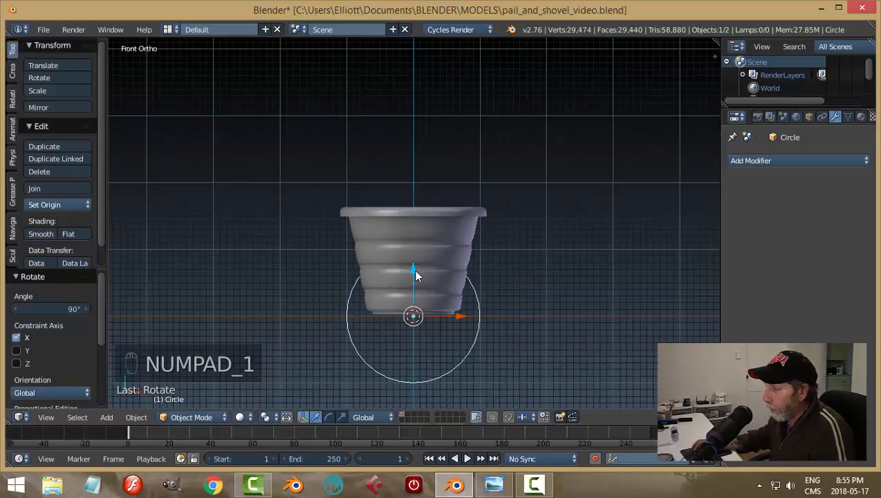
pyautogui.moveTo(414, 271); pyautogui.dragTo(444, 100)
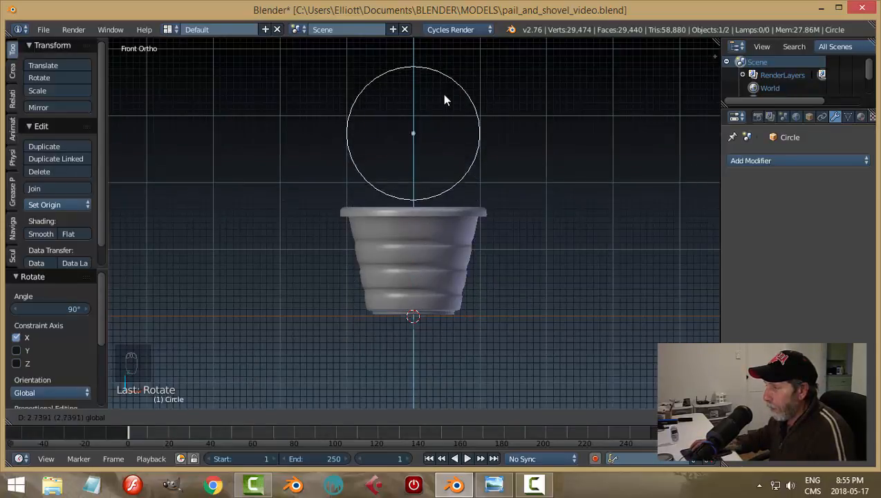
pyautogui.click(433, 163)
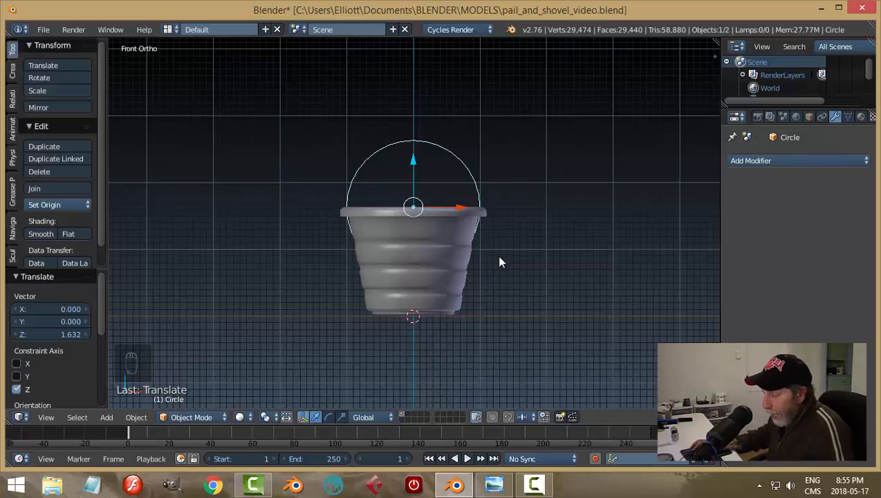
# Scale the circle by about 1.154 so it extends slightly beyond both sides of the pail's rim.
pyautogui.press('s')
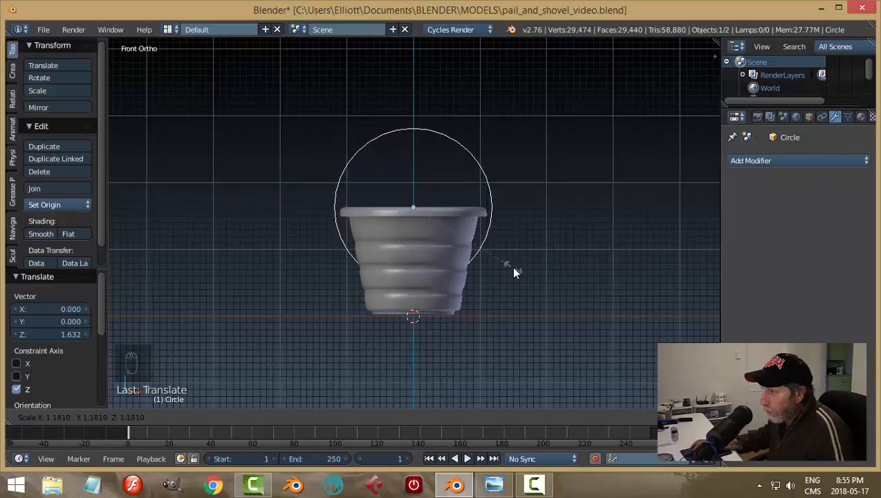
pyautogui.click(509, 265)
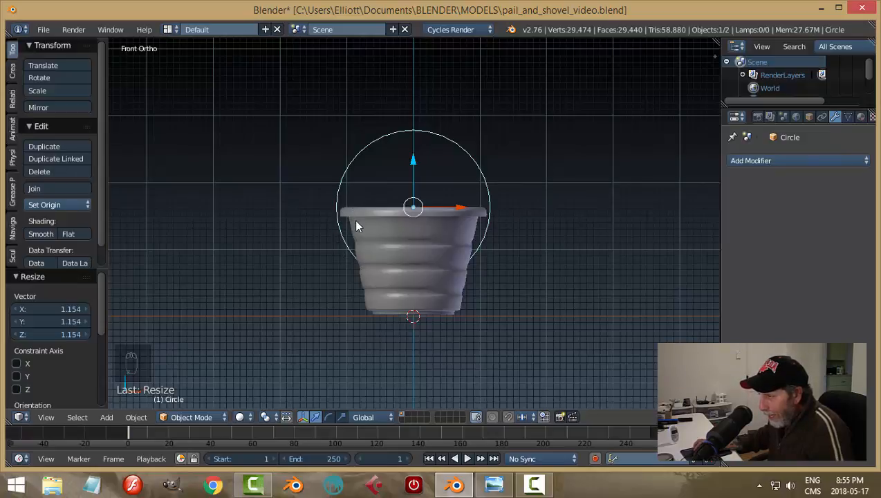
pyautogui.scroll(2, 356, 226)
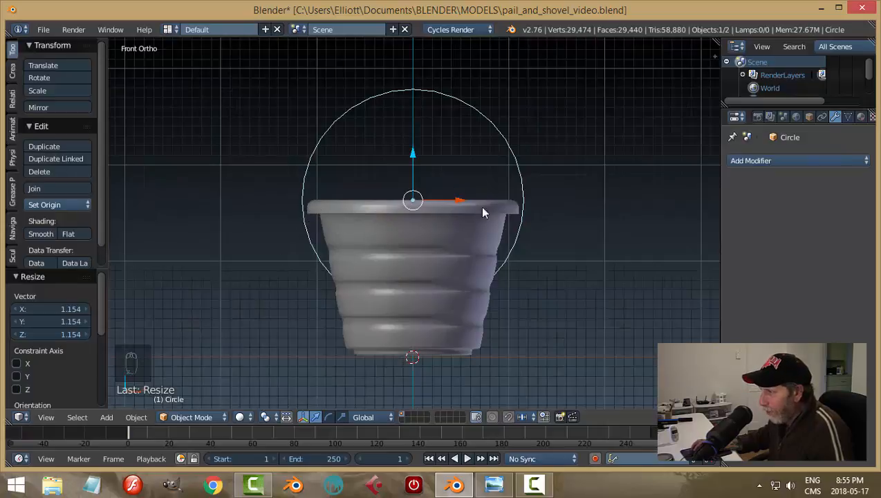
# Move the circle up about 1.6 units along Z, clear of the pail.
pyautogui.scroll(-3, 425, 179)
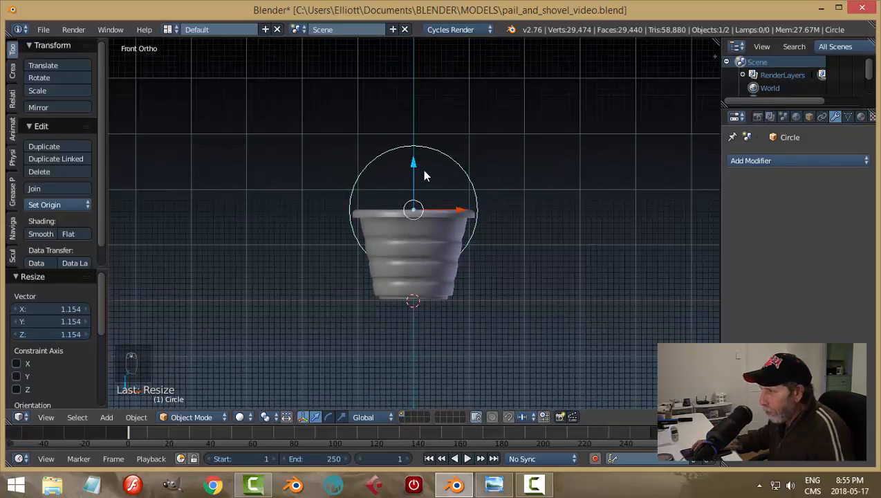
pyautogui.scroll(-1, 419, 171)
pyautogui.moveTo(414, 170); pyautogui.dragTo(418, 109)
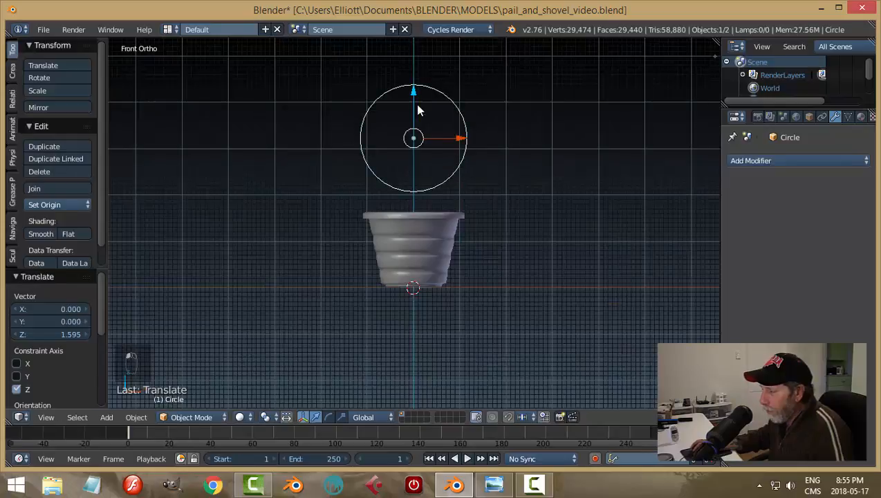
# Put the circle in Edit Mode with vertex selection in the front view, and deselect all of its vertices.
pyautogui.scroll(3, 512, 148)
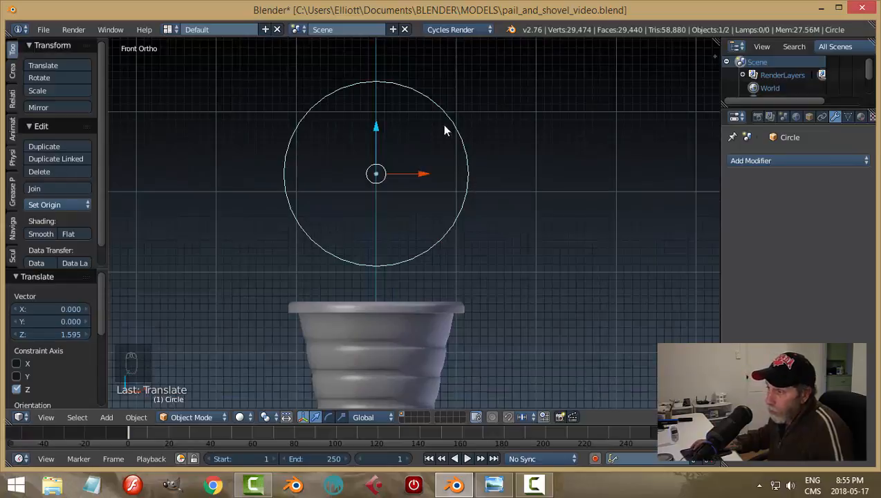
pyautogui.moveTo(525, 266); pyautogui.dragTo(494, 247, button='middle')
pyautogui.press('KP_1')
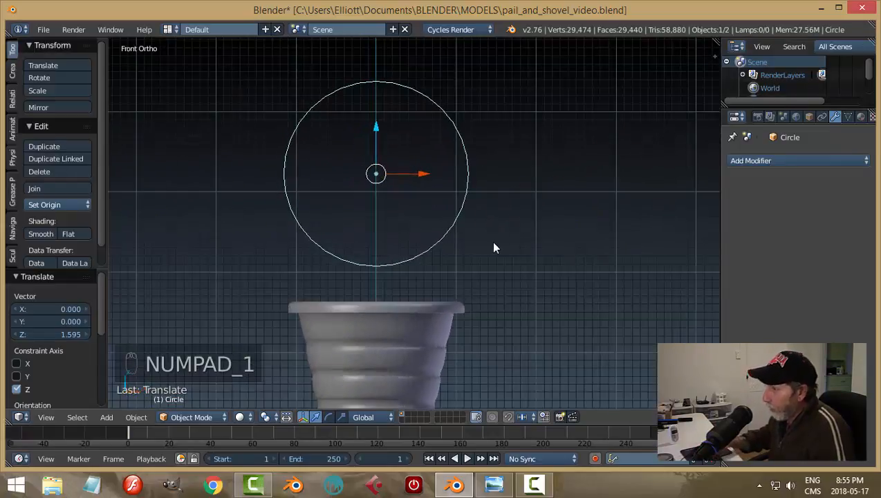
pyautogui.click(192, 417)
pyautogui.click(194, 389)
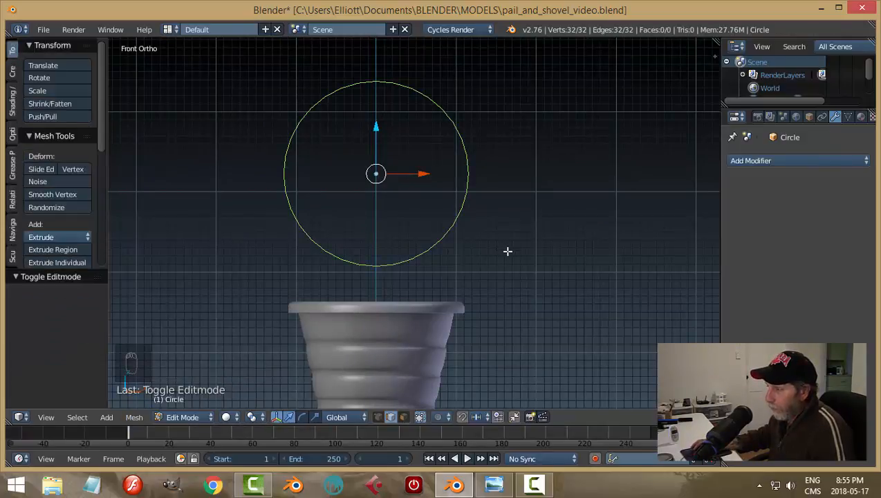
pyautogui.click(378, 417)
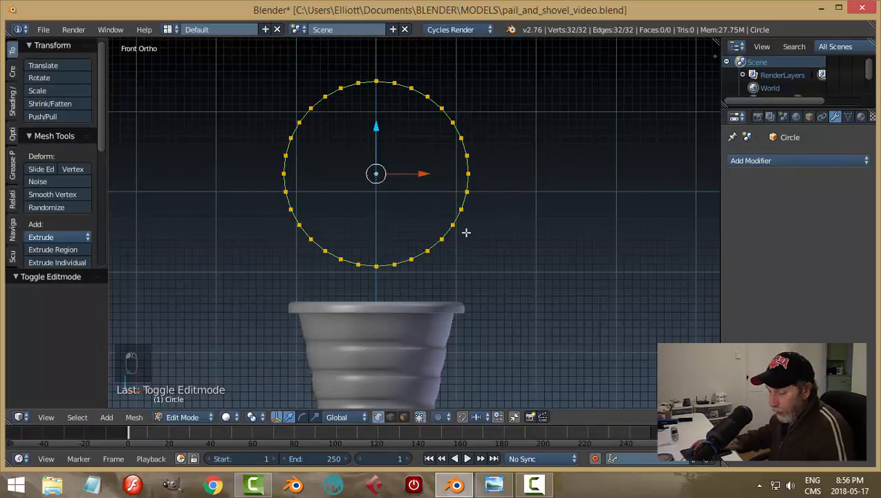
pyautogui.press('a')
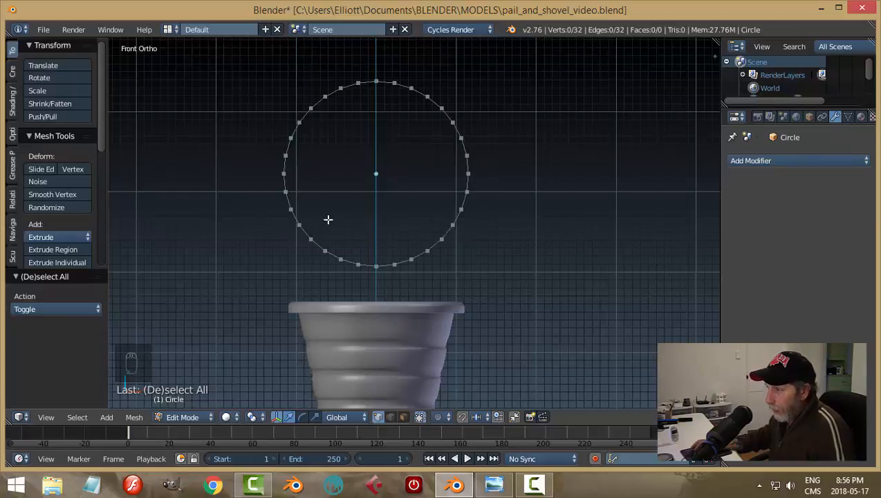
pyautogui.rightClick(285, 192)
pyautogui.keyDown('shift'); pyautogui.rightClick(291, 208); pyautogui.keyUp('shift')
pyautogui.keyDown('shift'); pyautogui.rightClick(299, 223); pyautogui.keyUp('shift')
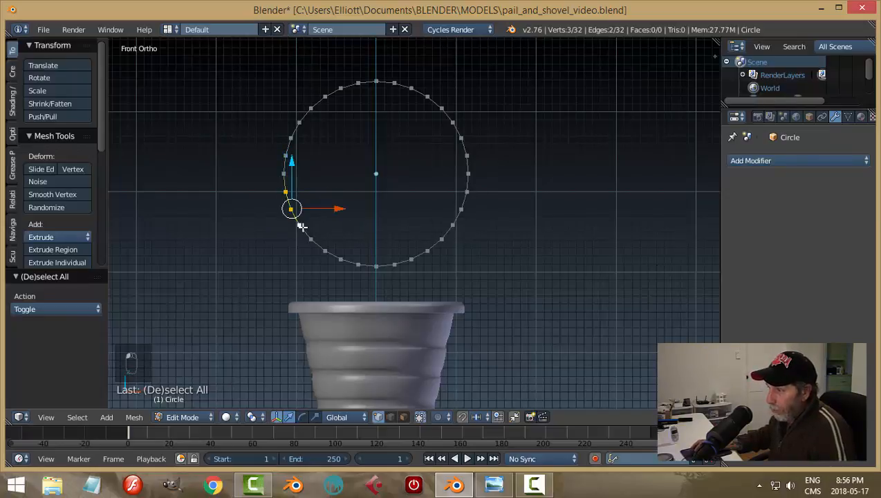
pyautogui.keyDown('shift'); pyautogui.rightClick(311, 238); pyautogui.keyUp('shift')
pyautogui.press('a')
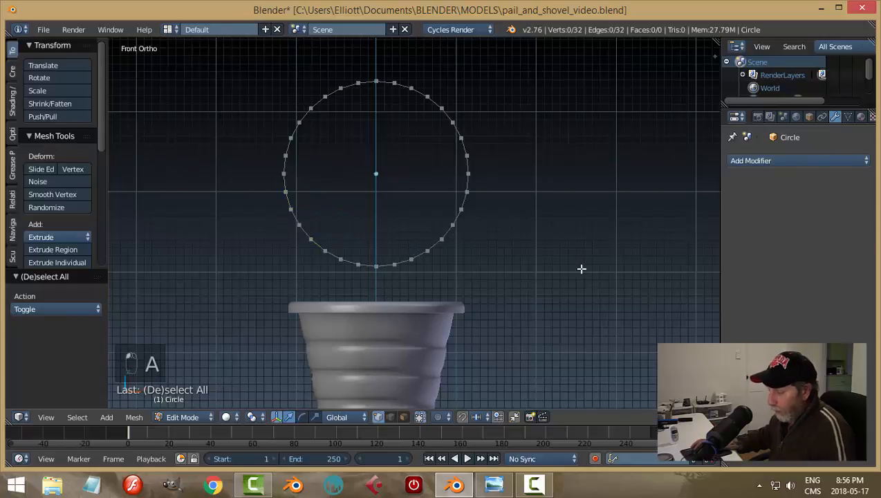
pyautogui.press('b')
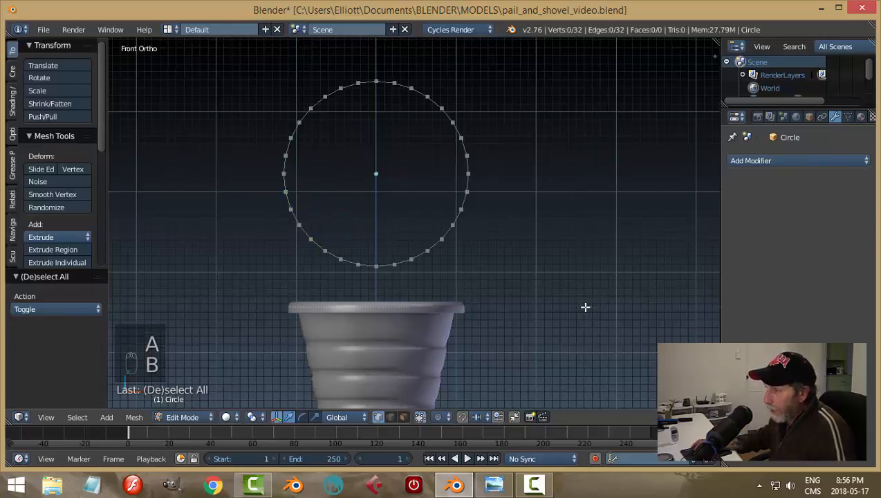
pyautogui.moveTo(584, 306); pyautogui.dragTo(225, 182)
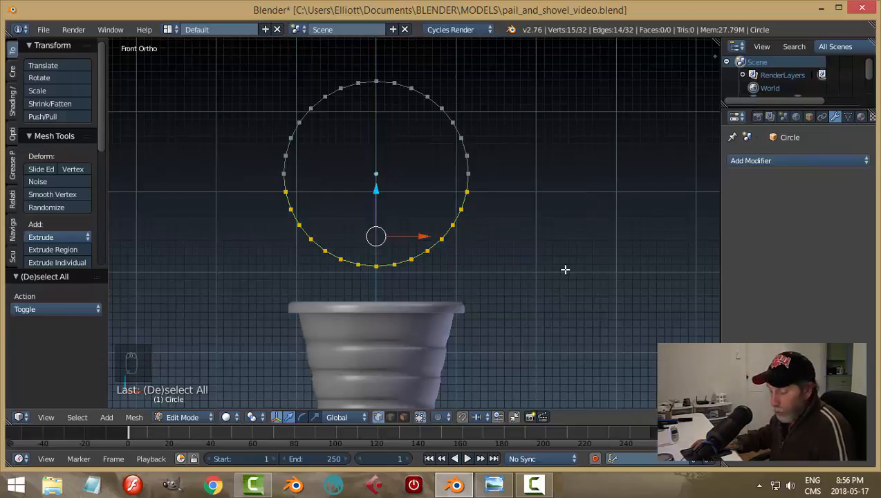
pyautogui.press('a')
pyautogui.press('b')
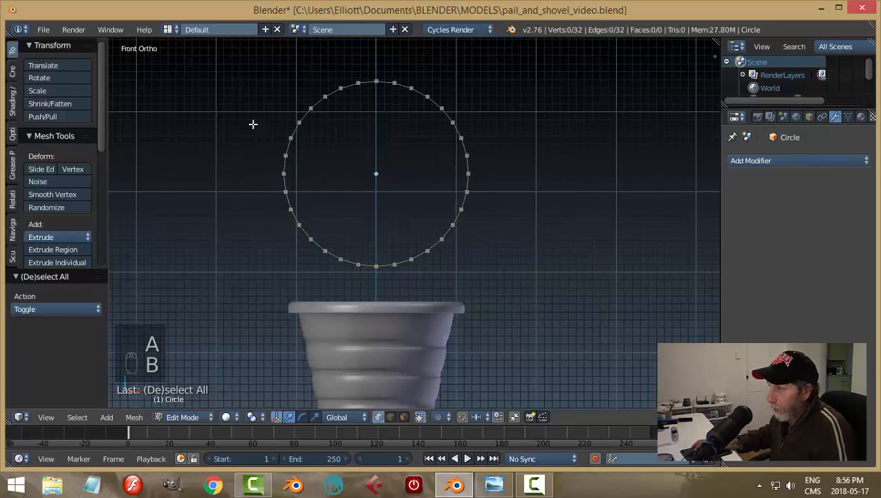
pyautogui.moveTo(225, 83); pyautogui.dragTo(316, 226)
pyautogui.press('b')
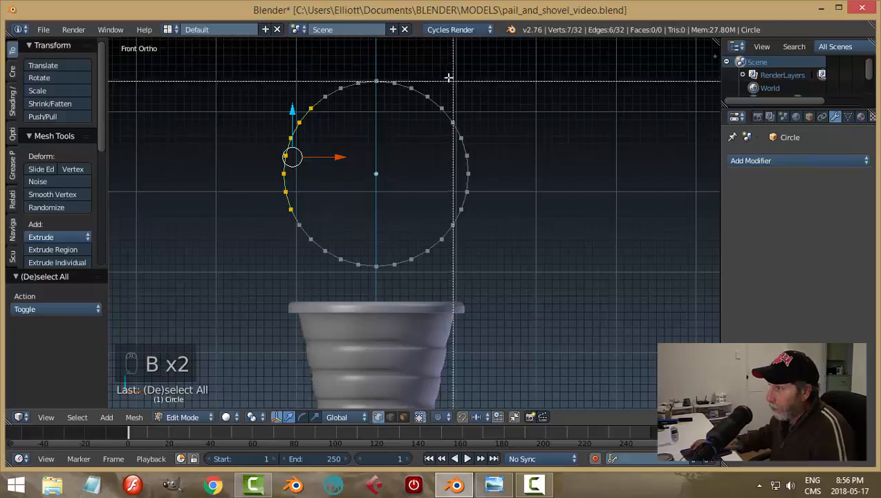
pyautogui.moveTo(449, 78); pyautogui.dragTo(505, 267)
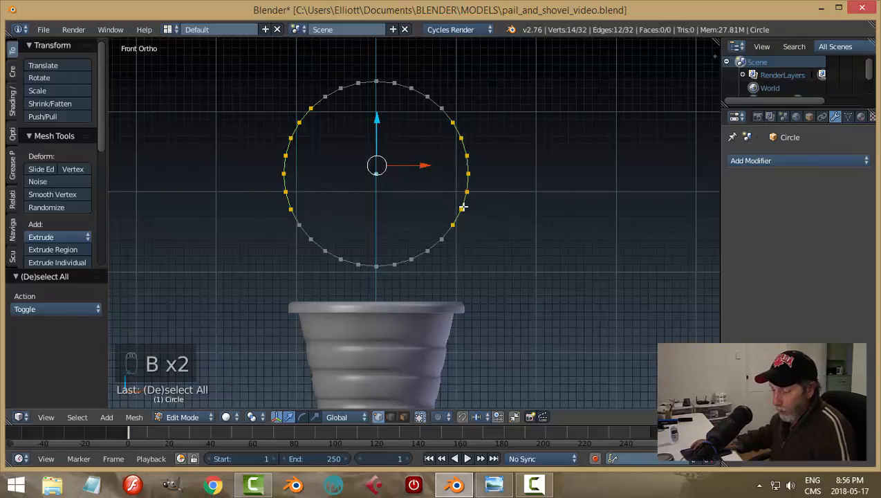
pyautogui.press('a')
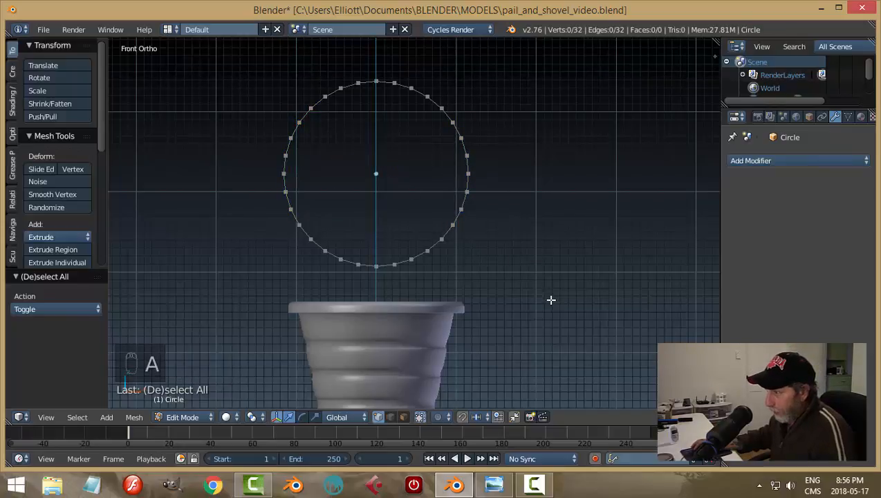
# Box-select all vertices below the circle's horizontal midline and delete them, leaving the upper half arc.
pyautogui.press('b')
pyautogui.moveTo(549, 300); pyautogui.dragTo(218, 178)
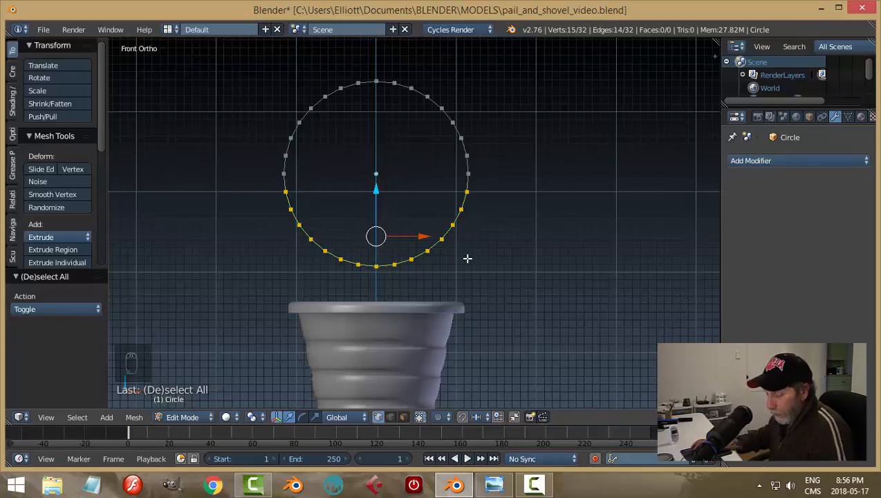
pyautogui.press('x')
pyautogui.click(440, 231)
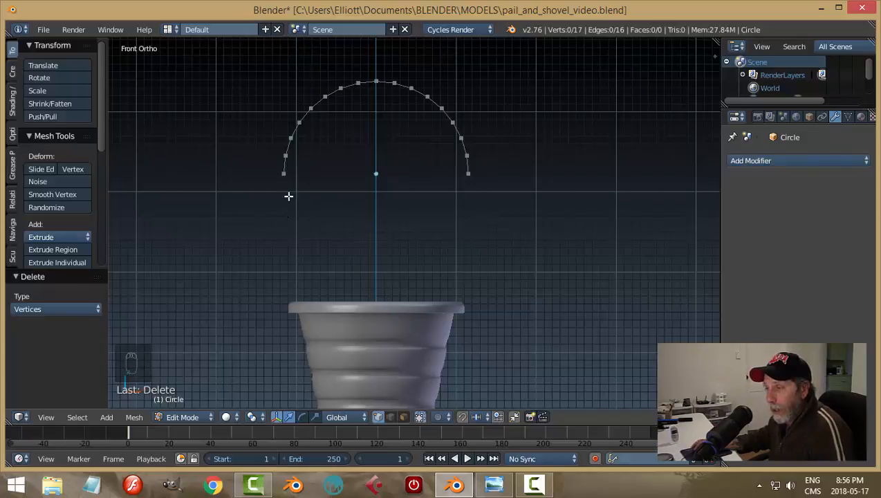
# Extrude the arc's two end vertices straight down about 0.42 units along Z, and clear the selection.
pyautogui.rightClick(284, 173)
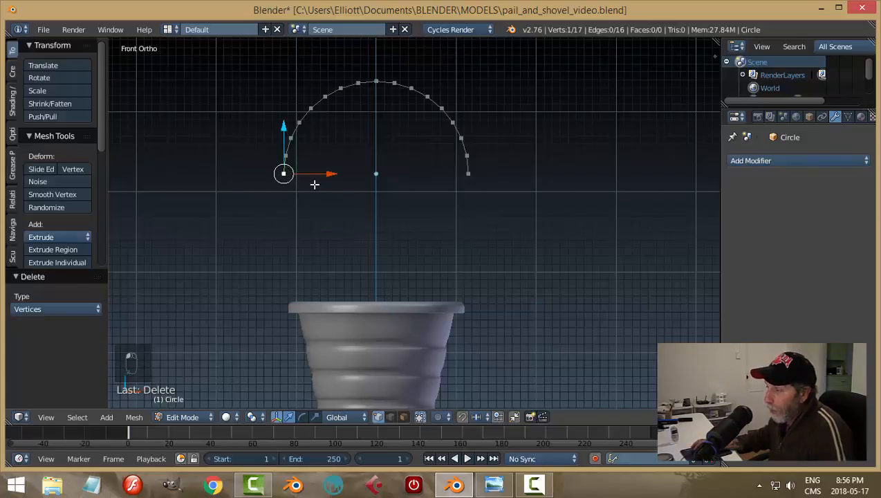
pyautogui.keyDown('shift'); pyautogui.rightClick(468, 173); pyautogui.keyUp('shift')
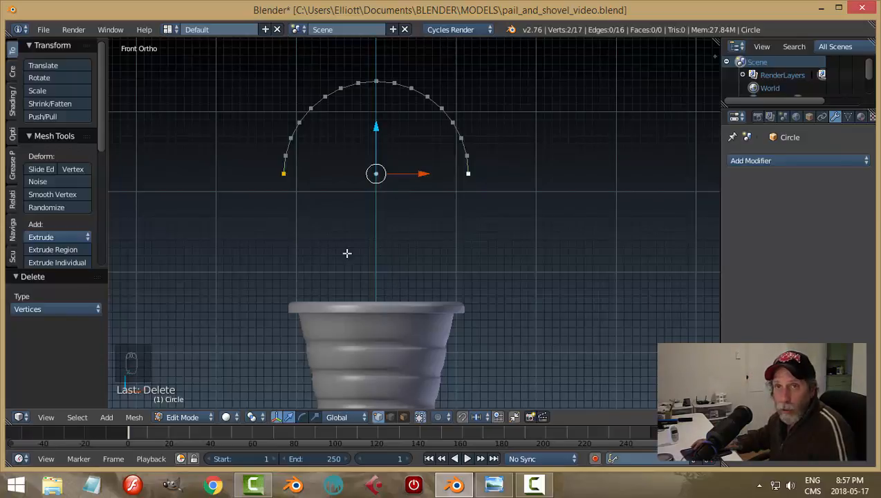
pyautogui.press('e')
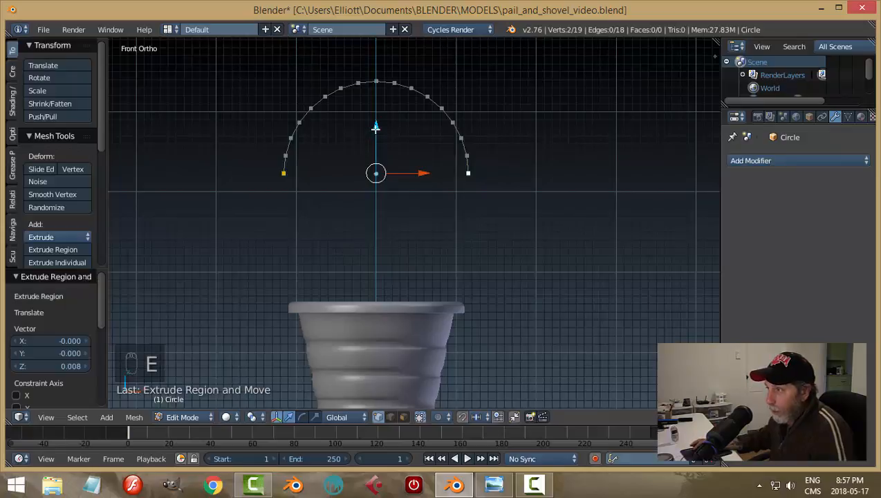
pyautogui.moveTo(376, 127); pyautogui.dragTo(379, 163)
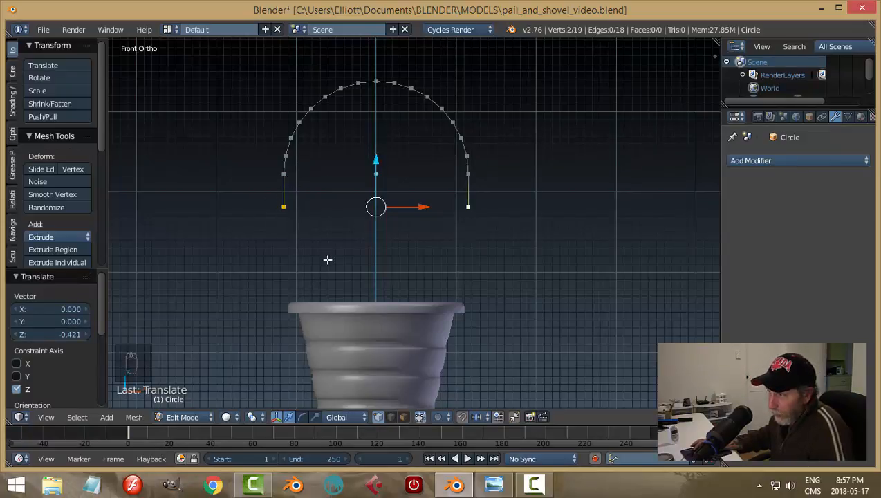
pyautogui.press('a')
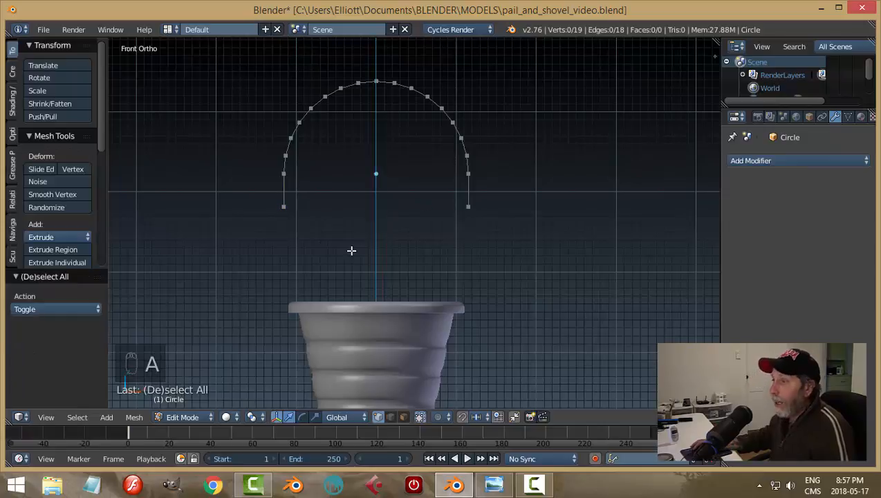
# Return to Object Mode and lower the handle outline 1.4 units along Z so its ends reach just below the rim.
pyautogui.press('Tab')
pyautogui.click(257, 250)
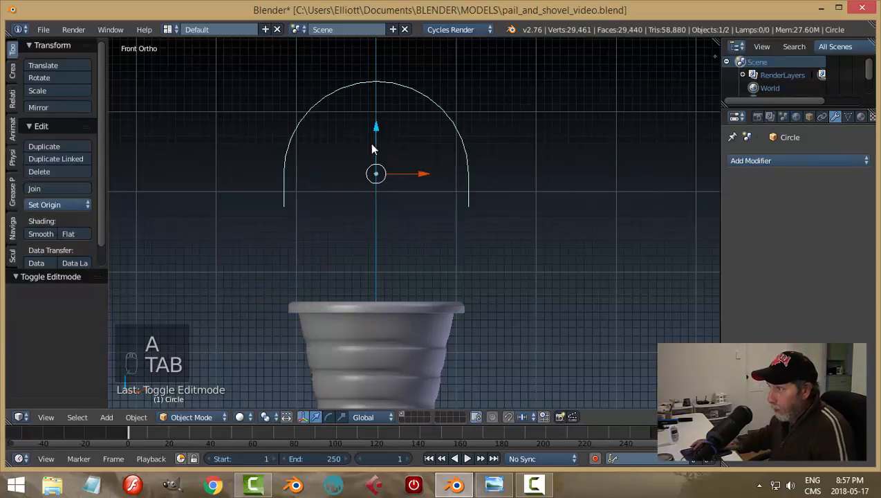
pyautogui.press('g')
pyautogui.press('z')
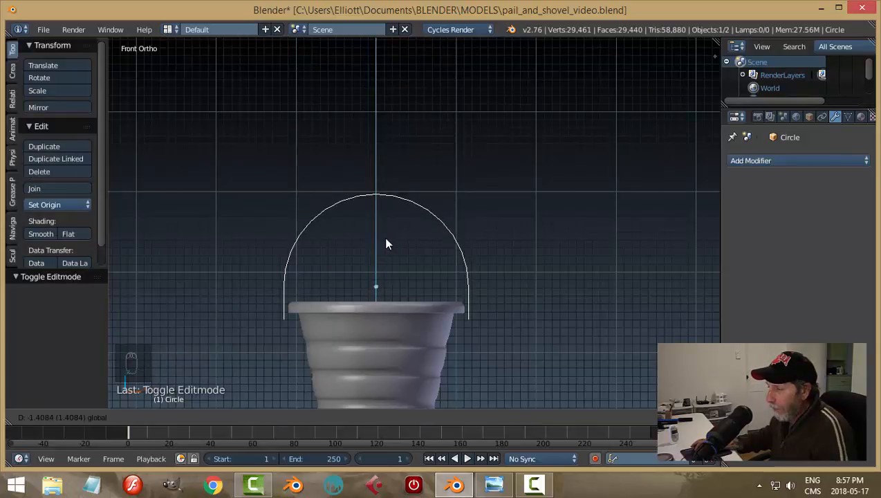
pyautogui.click(386, 243)
# Nudge the handle outline up about 0.023 units along Z to fine-tune its ends against the pail's rim.
pyautogui.moveTo(386, 243); pyautogui.dragTo(531, 233, button='middle')
pyautogui.scroll(2, 526, 262)
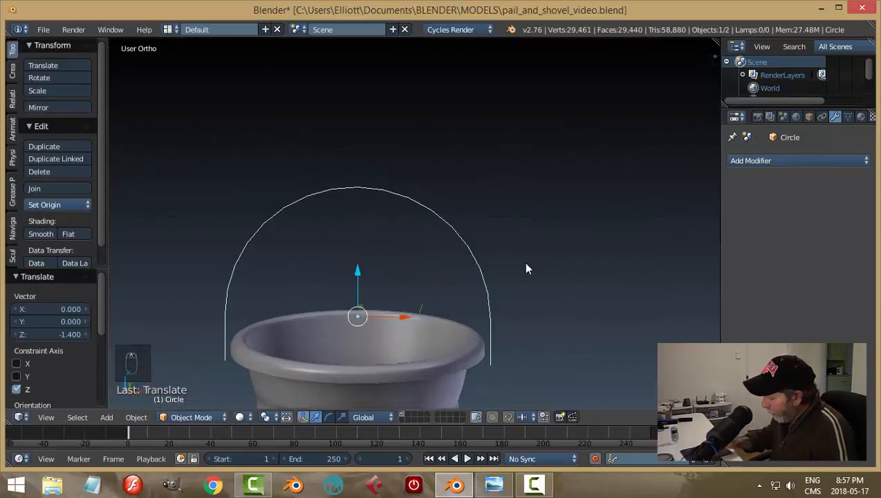
pyautogui.press('KP_1')
pyautogui.keyDown('shift'); pyautogui.moveTo(583, 354); pyautogui.dragTo(536, 216, button='middle'); pyautogui.keyUp('shift')
pyautogui.scroll(2, 512, 210)
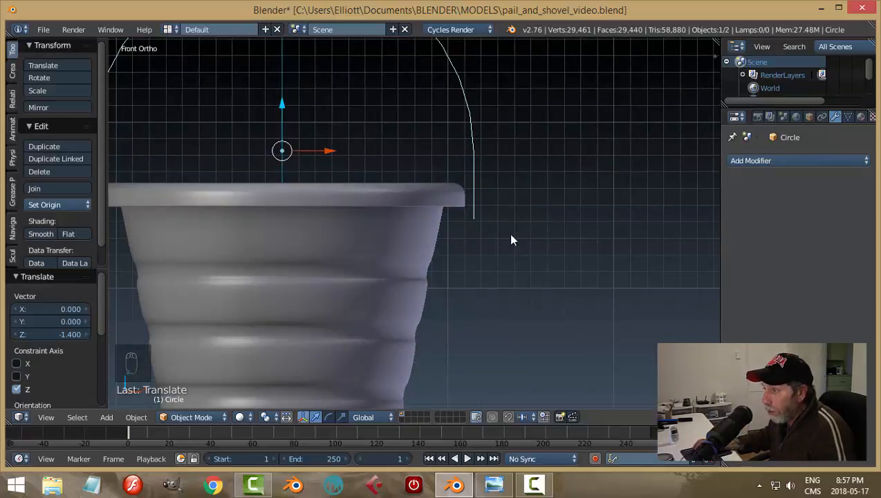
pyautogui.scroll(-1, 492, 240)
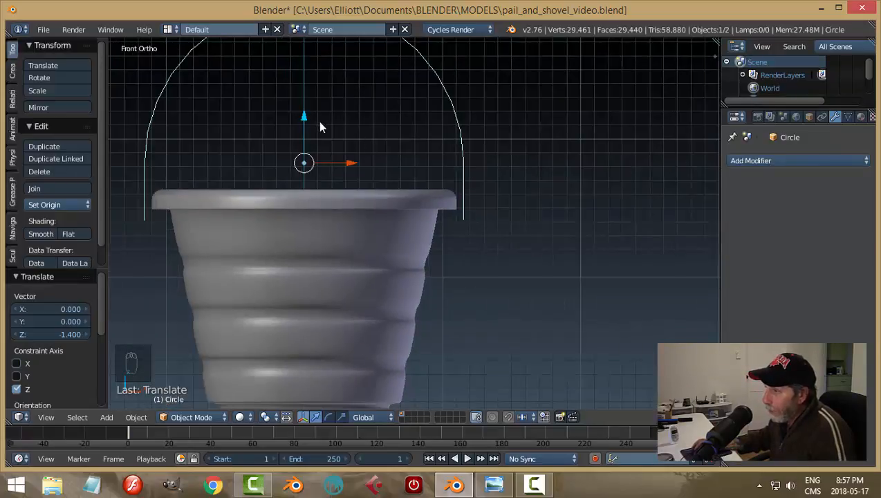
pyautogui.moveTo(302, 117); pyautogui.dragTo(302, 110)
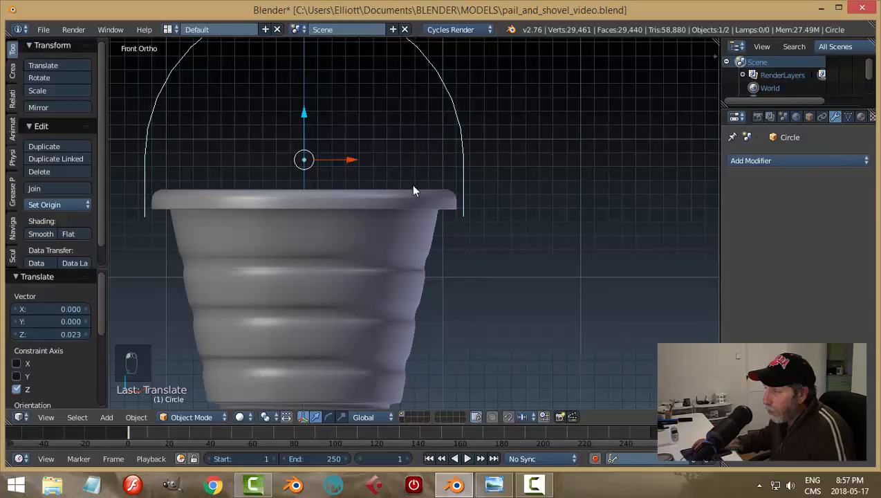
pyautogui.moveTo(411, 184); pyautogui.dragTo(521, 232, button='middle')
pyautogui.scroll(-3, 484, 242)
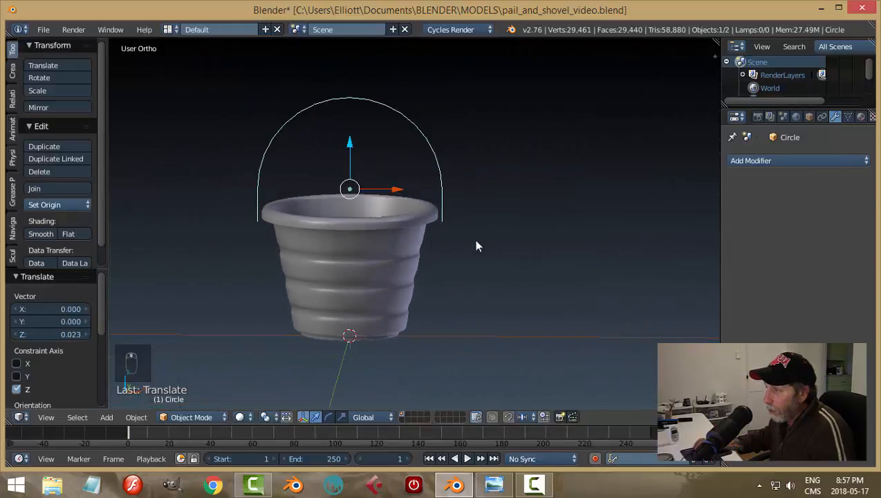
# Enter Edit Mode on the handle outline and select all of its vertices.
pyautogui.moveTo(500, 146); pyautogui.dragTo(397, 106, button='middle')
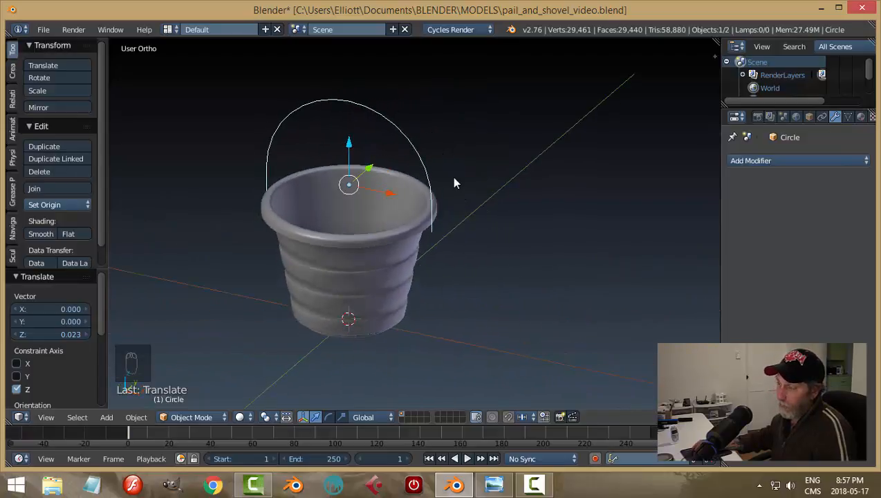
pyautogui.moveTo(454, 183); pyautogui.dragTo(355, 210, button='middle')
pyautogui.scroll(3, 473, 208)
pyautogui.scroll(-2, 473, 207)
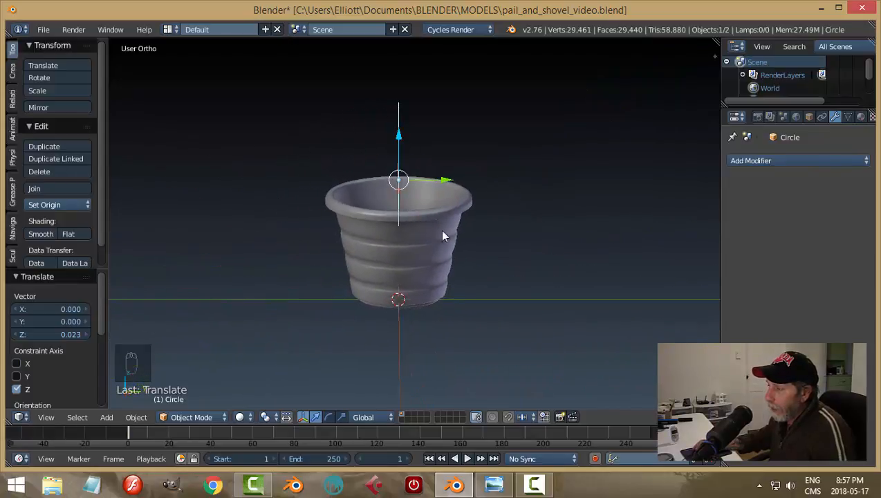
pyautogui.moveTo(458, 232); pyautogui.dragTo(484, 247, button='middle')
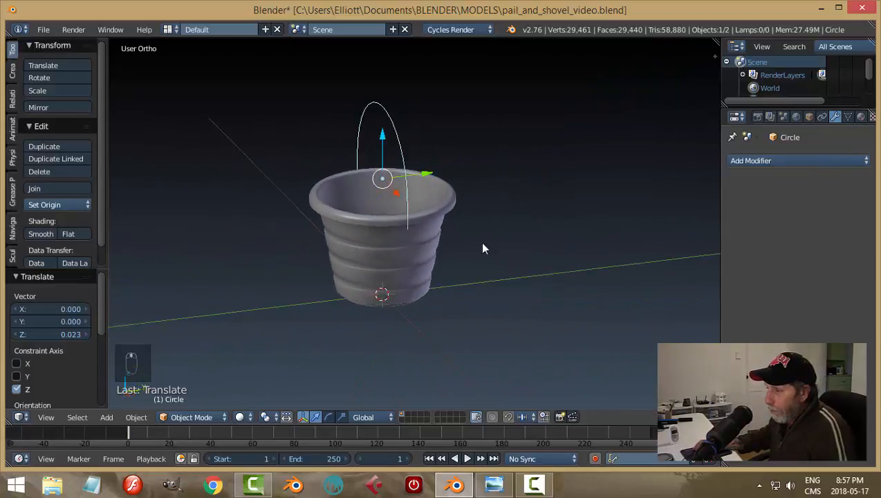
pyautogui.click(196, 418)
pyautogui.click(197, 385)
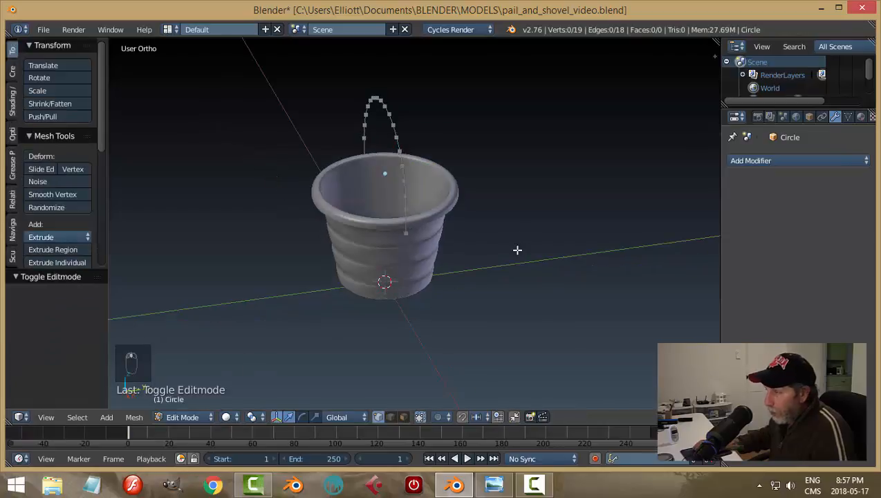
pyautogui.press('a')
pyautogui.press('a')
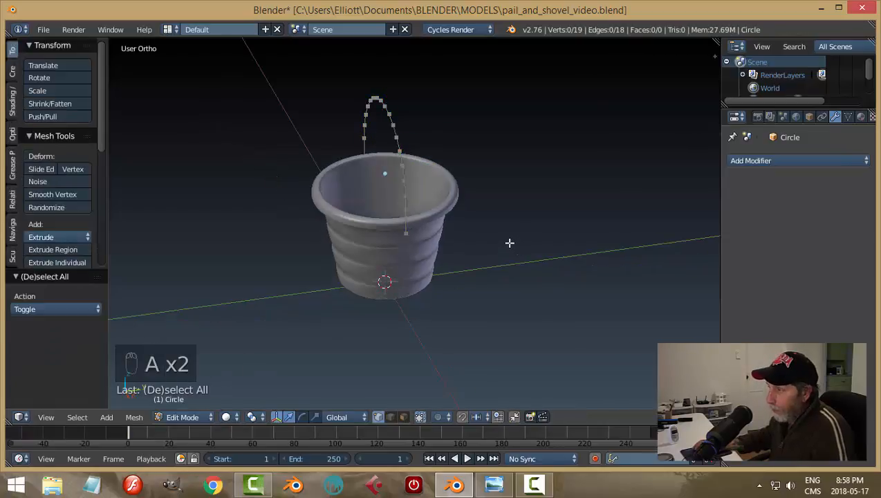
pyautogui.press('a')
# Extrude the whole handle outline about 0.1 units along Y to turn it into a narrow strip.
pyautogui.moveTo(498, 233); pyautogui.dragTo(427, 203, button='middle')
pyautogui.press('KP_1')
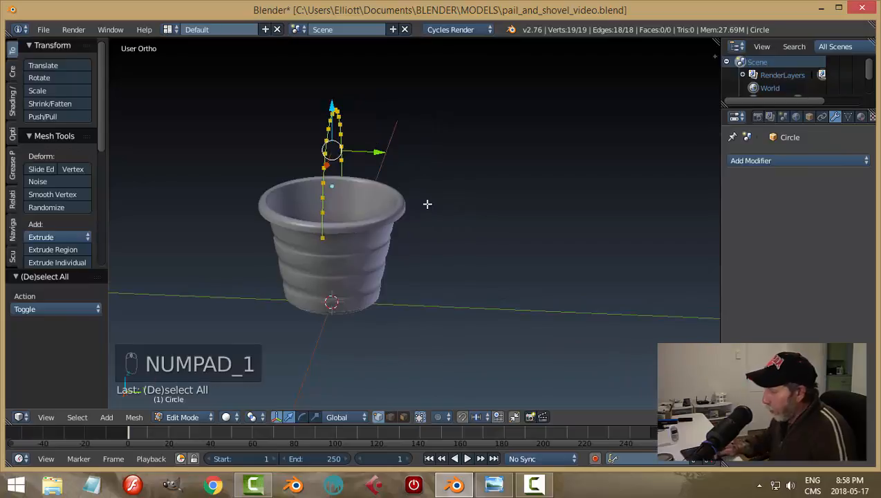
pyautogui.press('KP_3')
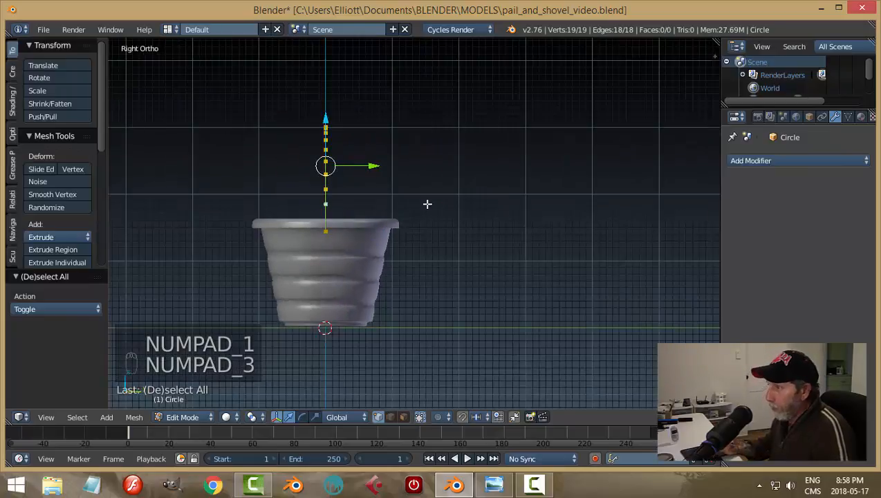
pyautogui.scroll(3, 406, 202)
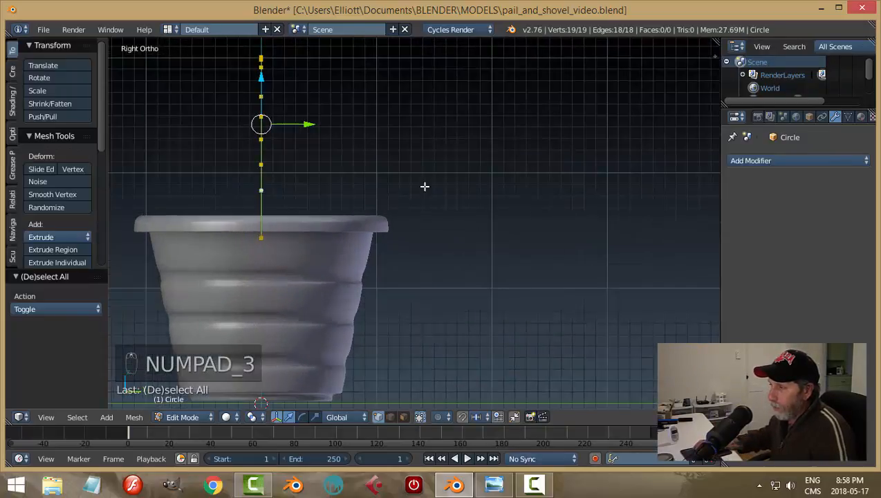
pyautogui.keyDown('shift'); pyautogui.moveTo(440, 189); pyautogui.dragTo(501, 262, button='middle'); pyautogui.keyUp('shift')
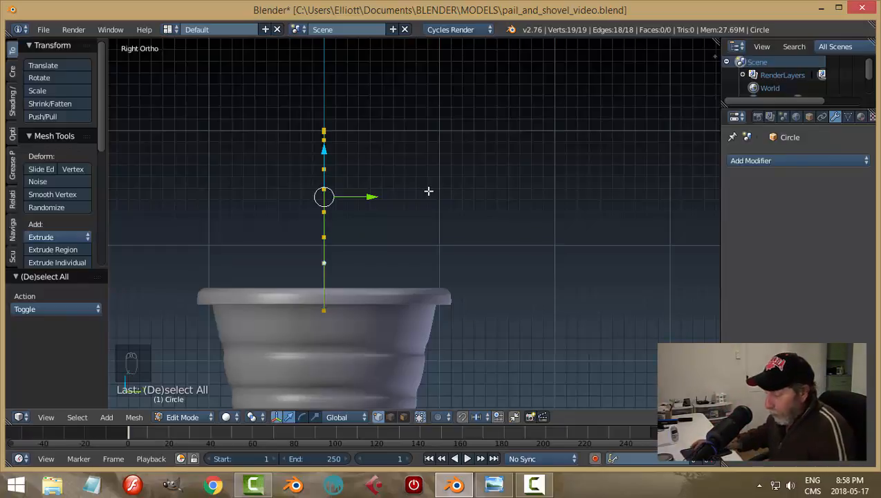
pyautogui.press('e')
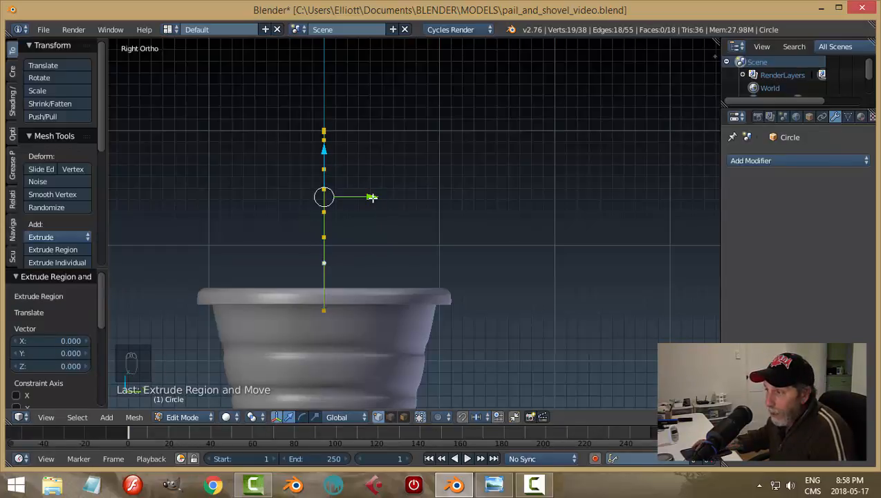
pyautogui.moveTo(372, 198); pyautogui.dragTo(384, 197)
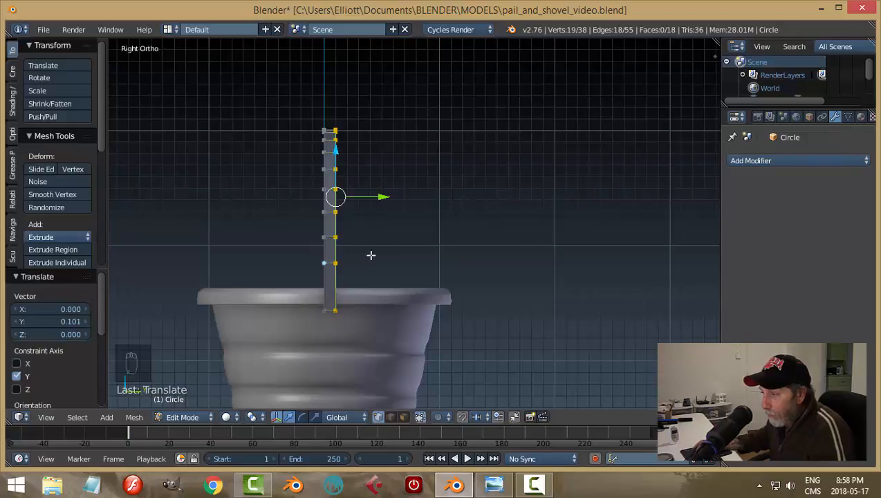
# Try widening the handle strip by moving its extruded edge another 0.45 units along Y, and undo the move.
pyautogui.moveTo(378, 253); pyautogui.dragTo(393, 155, button='middle')
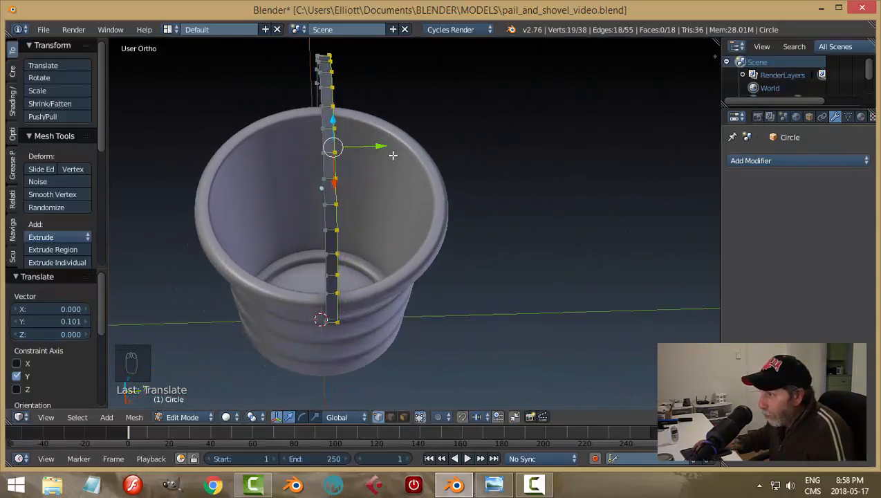
pyautogui.moveTo(378, 145); pyautogui.dragTo(429, 143)
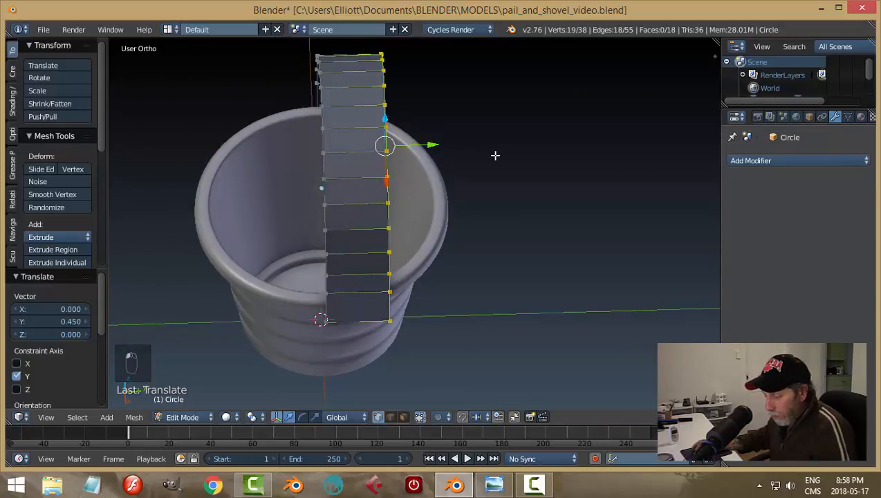
pyautogui.hotkey('ctrl', 'z')
# Widen the handle strip slightly by moving its extruded edge along Y, clear the selection and return to Object Mode.
pyautogui.moveTo(480, 231); pyautogui.dragTo(403, 165, button='middle')
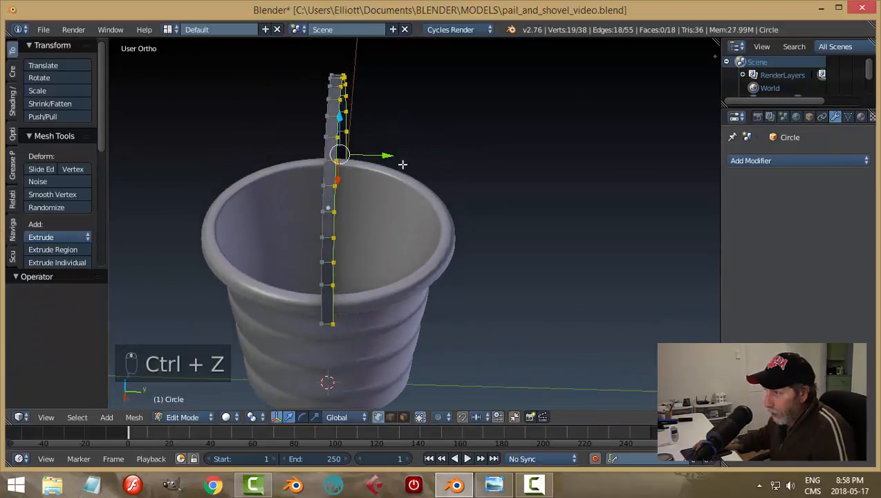
pyautogui.moveTo(386, 156); pyautogui.dragTo(408, 158)
pyautogui.moveTo(489, 215); pyautogui.dragTo(489, 180, button='middle')
pyautogui.press('a')
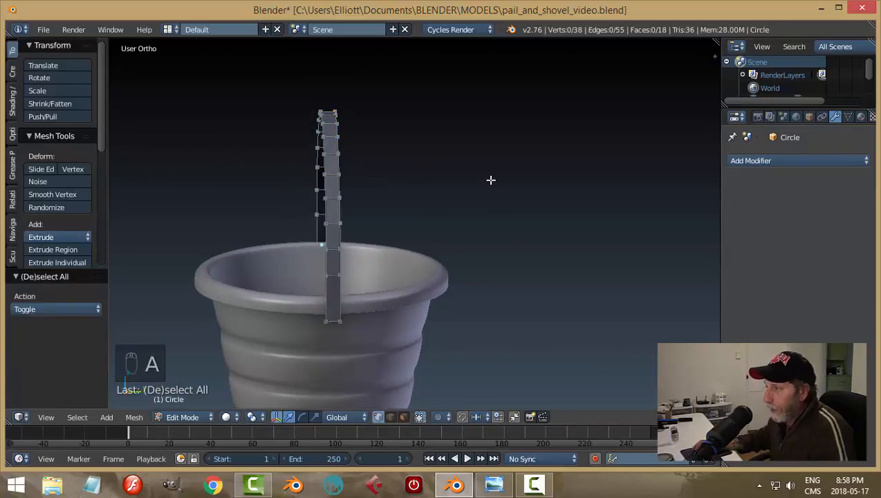
pyautogui.press('Tab')
pyautogui.click(451, 190)
pyautogui.moveTo(451, 190); pyautogui.dragTo(434, 216, button='middle')
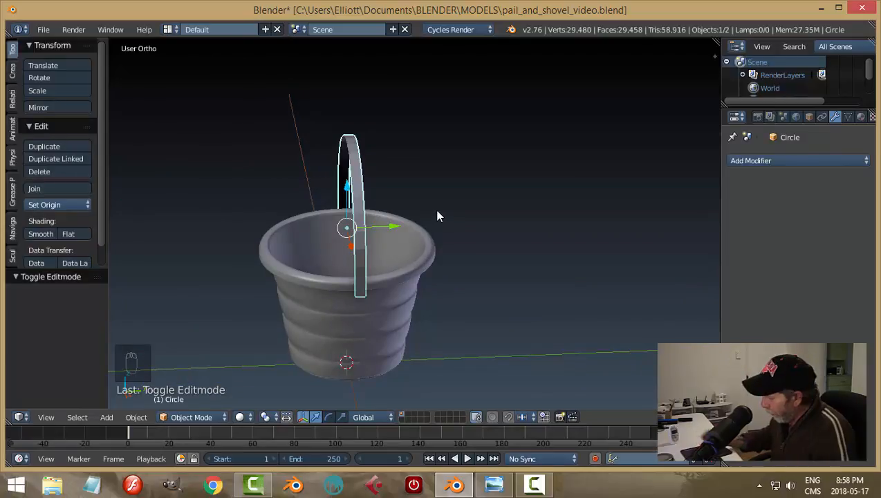
# Shift the handle strip about -0.005 units along Y in the right side view.
pyautogui.press('KP_1')
pyautogui.press('KP_3')
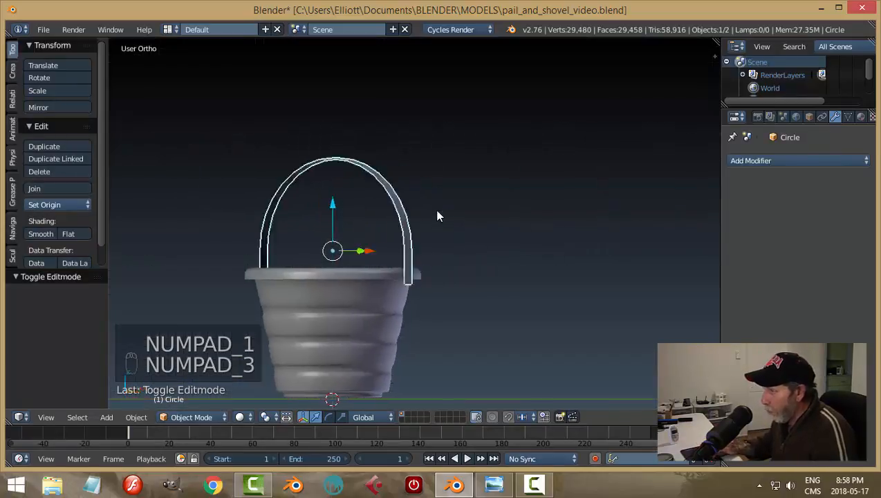
pyautogui.scroll(4, 433, 209)
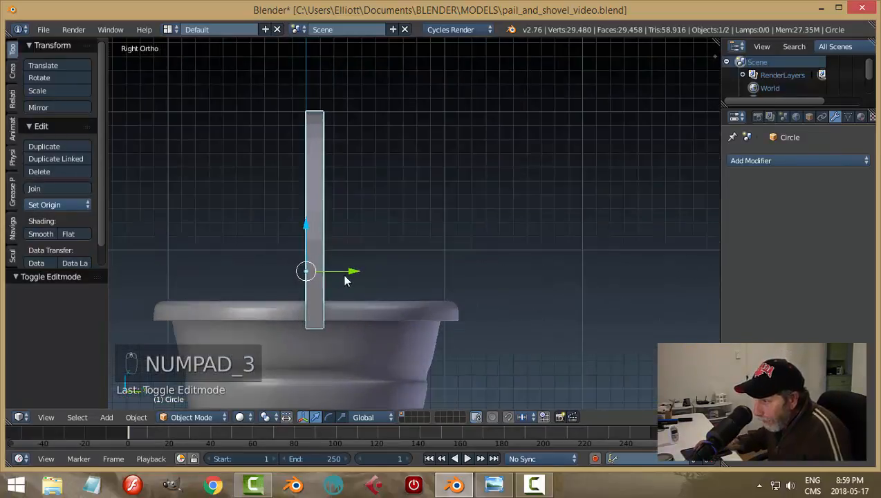
pyautogui.moveTo(355, 275)
pyautogui.mouseDown()
pyautogui.moveTo(338, 268)
pyautogui.moveTo(350, 273)
pyautogui.mouseUp()
# Examine the handle strip's shape and its fit around the pail's rim from several angles.
pyautogui.moveTo(349, 272); pyautogui.dragTo(413, 345, button='middle')
pyautogui.scroll(3, 245, 200)
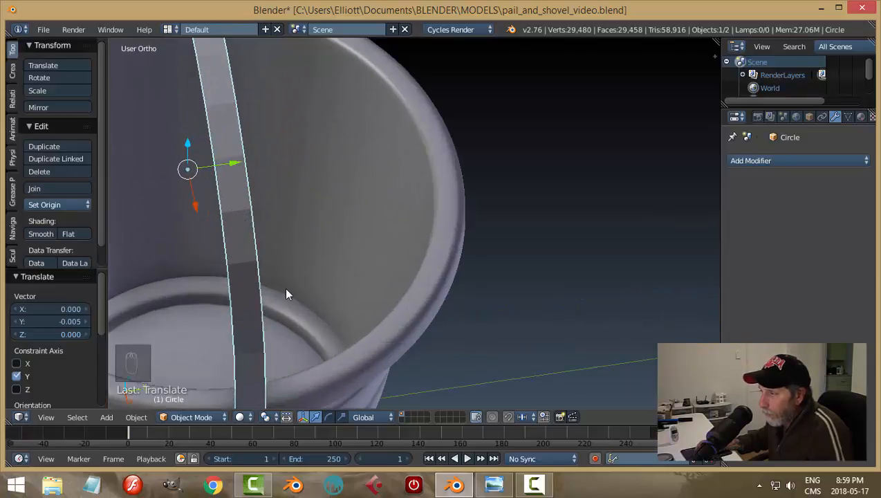
pyautogui.moveTo(284, 286); pyautogui.dragTo(263, 189, button='middle')
pyautogui.scroll(-5, 360, 205)
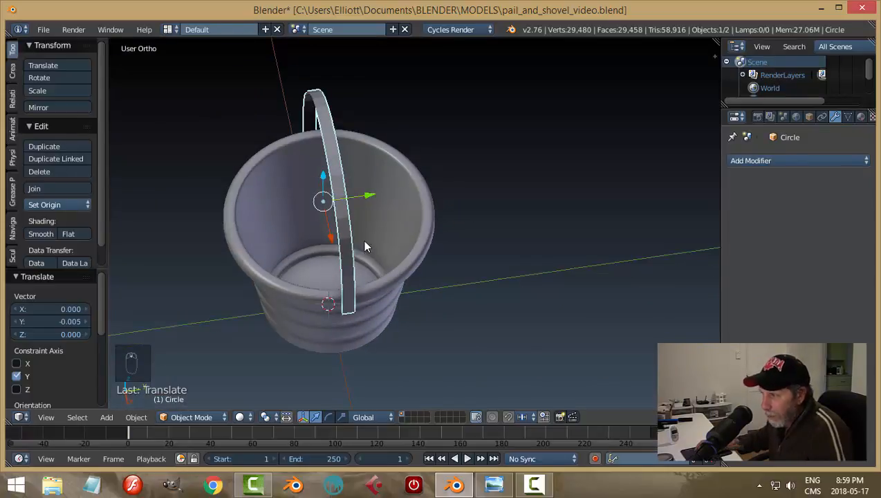
pyautogui.moveTo(363, 246); pyautogui.dragTo(496, 176, button='middle')
pyautogui.scroll(8, 508, 181)
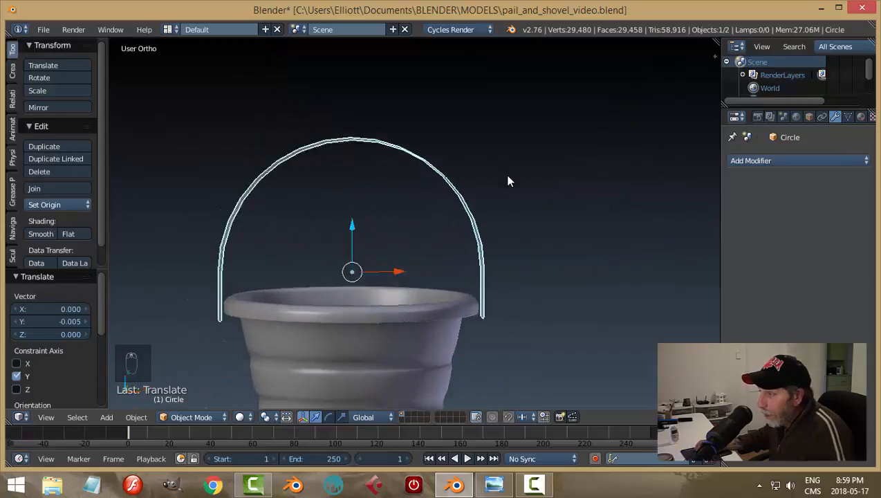
pyautogui.moveTo(443, 259); pyautogui.dragTo(421, 139, button='middle')
pyautogui.scroll(3, 420, 140)
pyautogui.moveTo(459, 103); pyautogui.dragTo(403, 232, button='middle')
pyautogui.press('a')
pyautogui.scroll(-6, 424, 197)
pyautogui.moveTo(501, 240); pyautogui.dragTo(477, 239, button='middle')
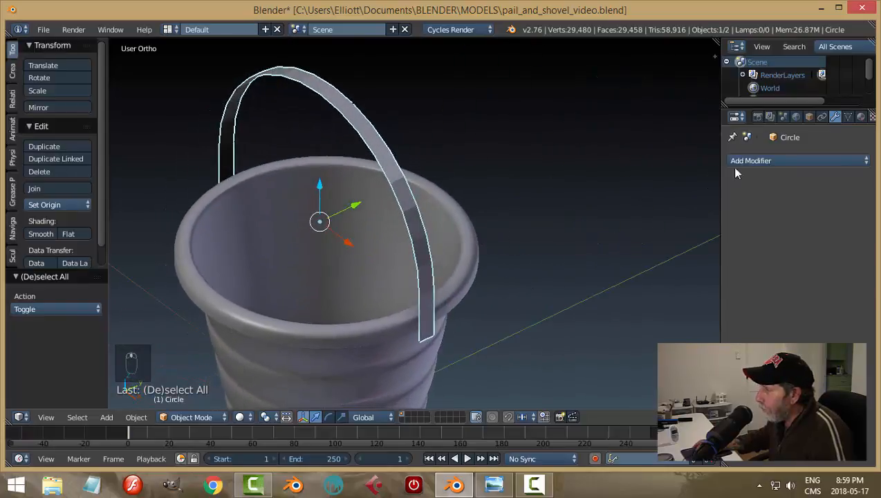
# Add a Solidify modifier to the handle strip.
pyautogui.click(763, 160)
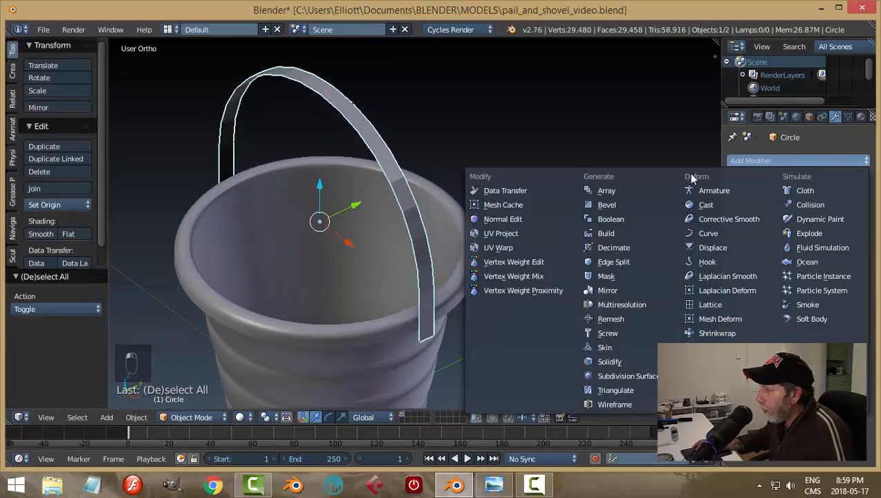
pyautogui.click(621, 361)
pyautogui.moveTo(541, 277); pyautogui.dragTo(617, 225, button='middle')
# Set the handle's Solidify thickness to 0.0260, checking it against the rim, and deselect the handle.
pyautogui.press('KP_3')
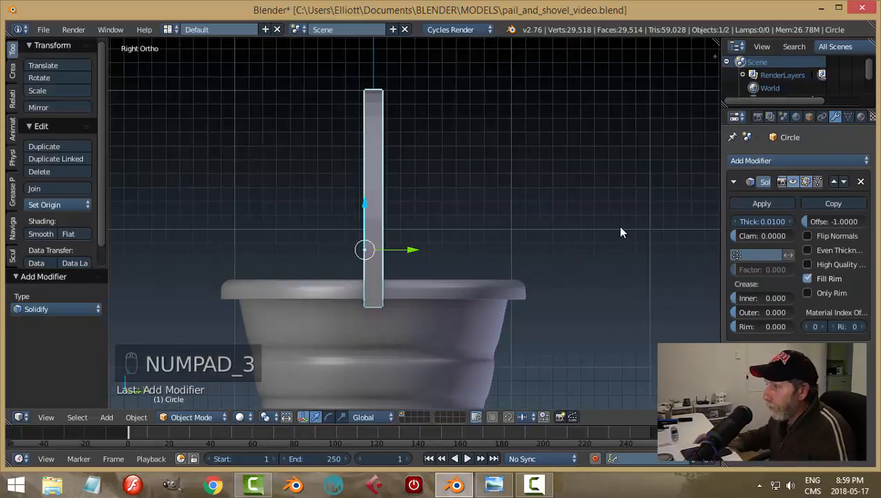
pyautogui.press('KP_1')
pyautogui.keyDown('shift'); pyautogui.moveTo(425, 174); pyautogui.dragTo(446, 233, button='middle'); pyautogui.keyUp('shift')
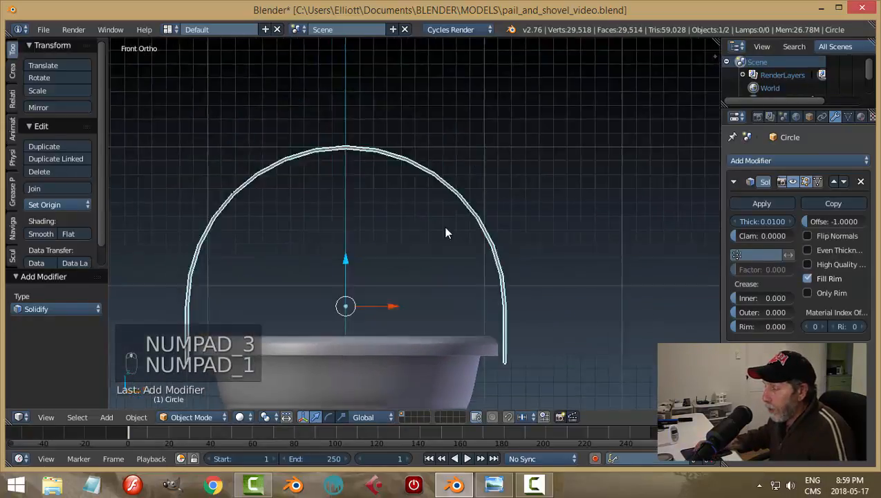
pyautogui.scroll(5, 446, 233)
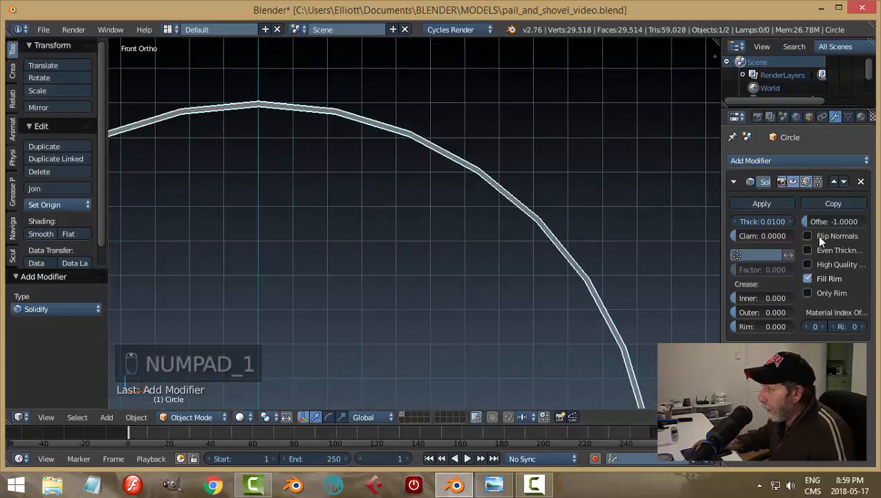
pyautogui.moveTo(743, 220); pyautogui.dragTo(765, 220)
pyautogui.scroll(-6, 517, 251)
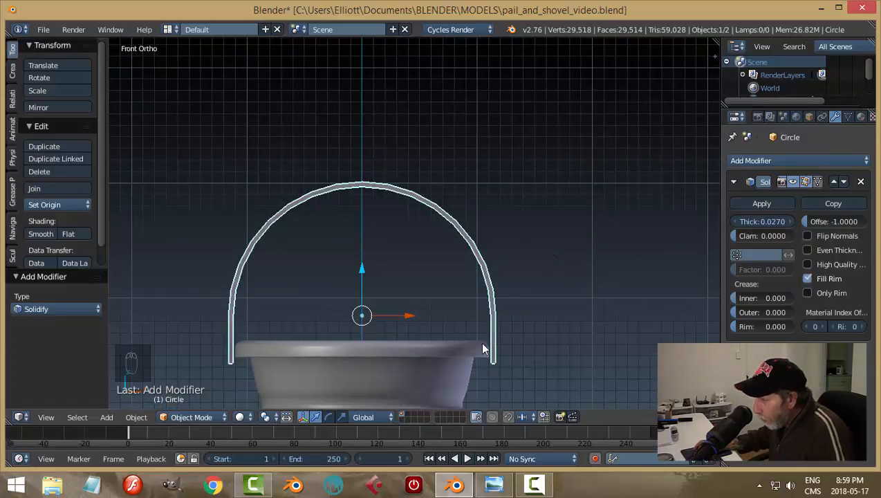
pyautogui.moveTo(762, 220); pyautogui.dragTo(760, 220)
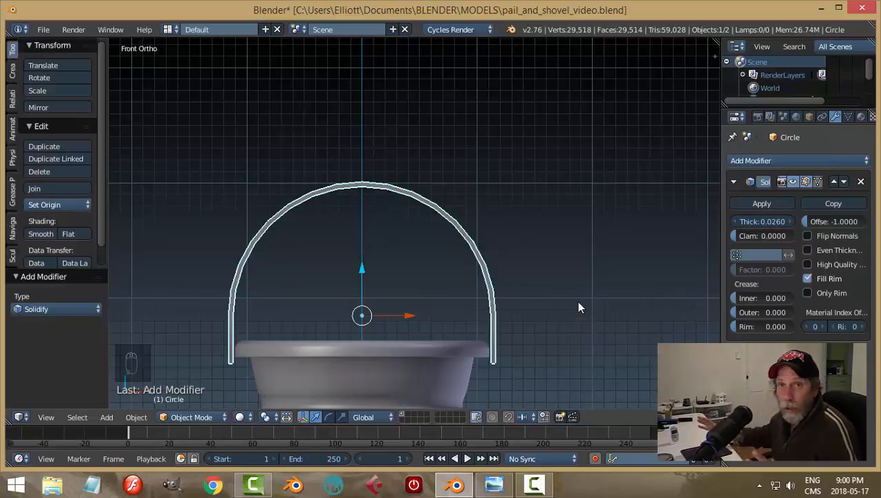
pyautogui.press('a')
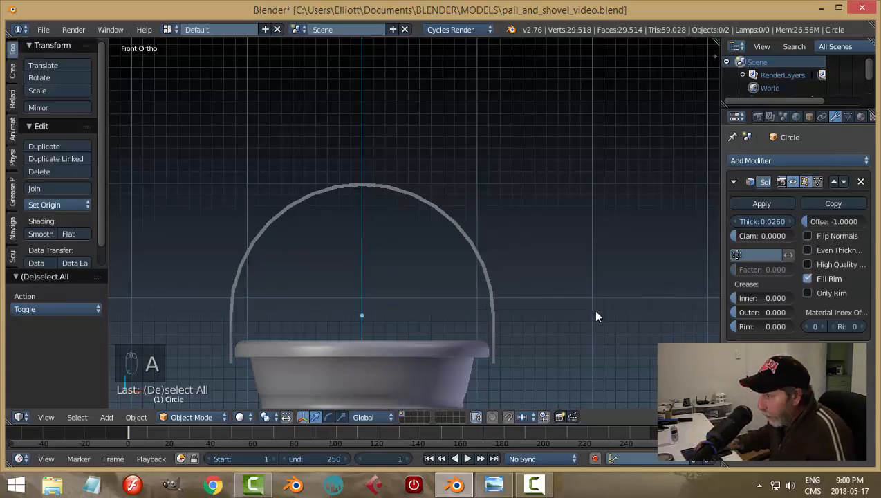
pyautogui.moveTo(593, 309); pyautogui.dragTo(466, 357, button='middle')
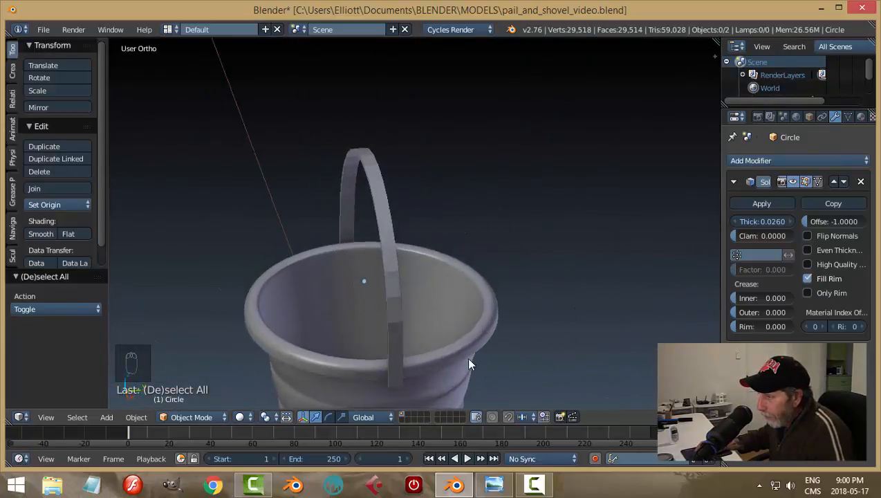
# Select the handle and widen it by scaling about 1.19 along Y.
pyautogui.rightClick(394, 259)
pyautogui.moveTo(490, 295); pyautogui.dragTo(390, 230, button='middle')
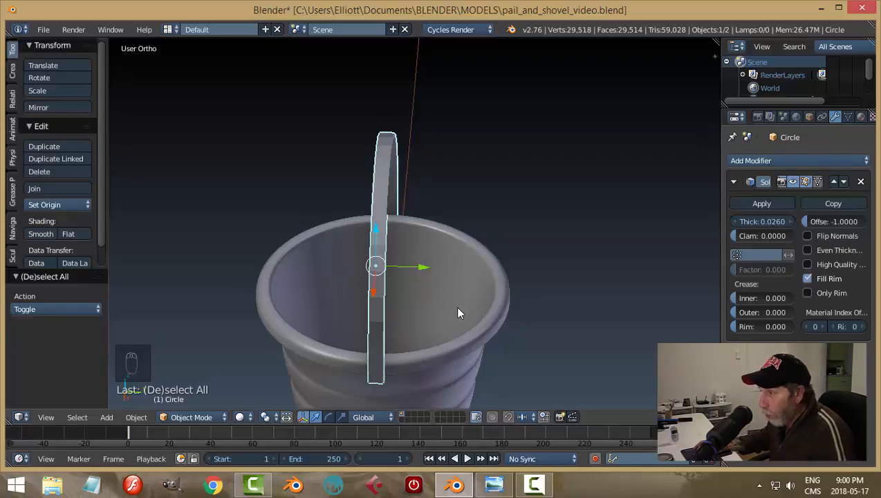
pyautogui.moveTo(463, 312); pyautogui.dragTo(429, 289, button='middle')
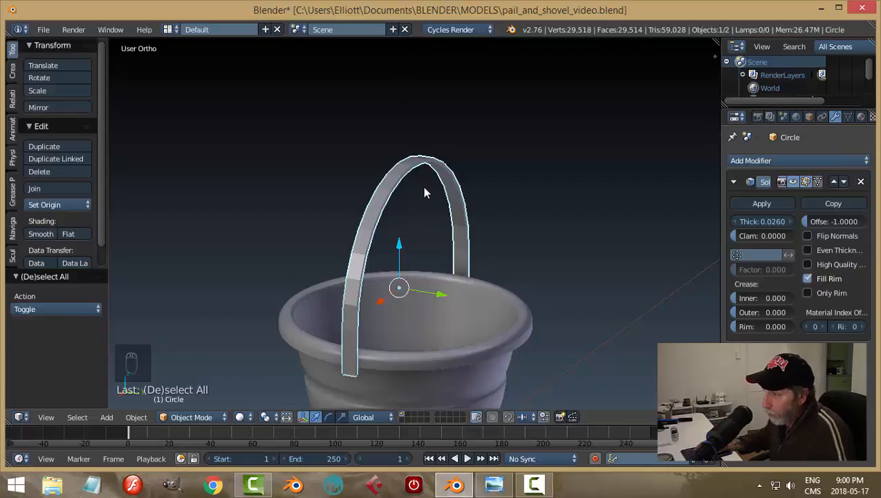
pyautogui.moveTo(427, 284); pyautogui.dragTo(454, 291, button='middle')
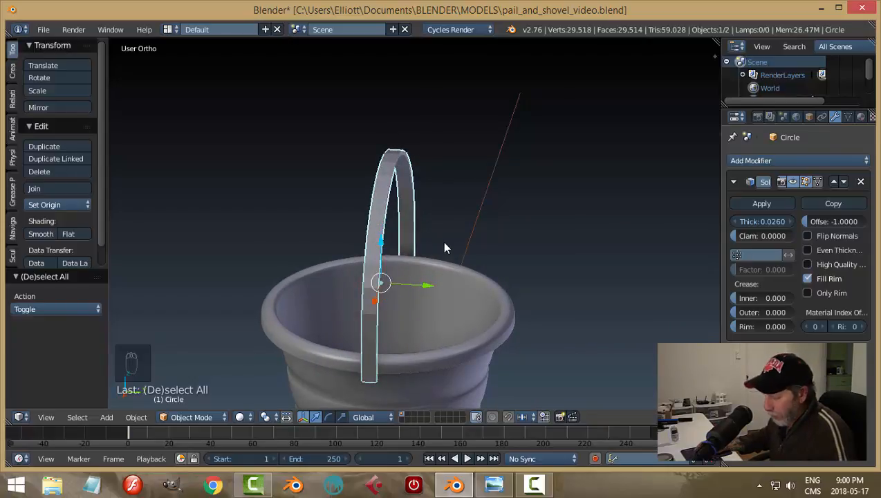
pyautogui.press('s')
pyautogui.press('y')
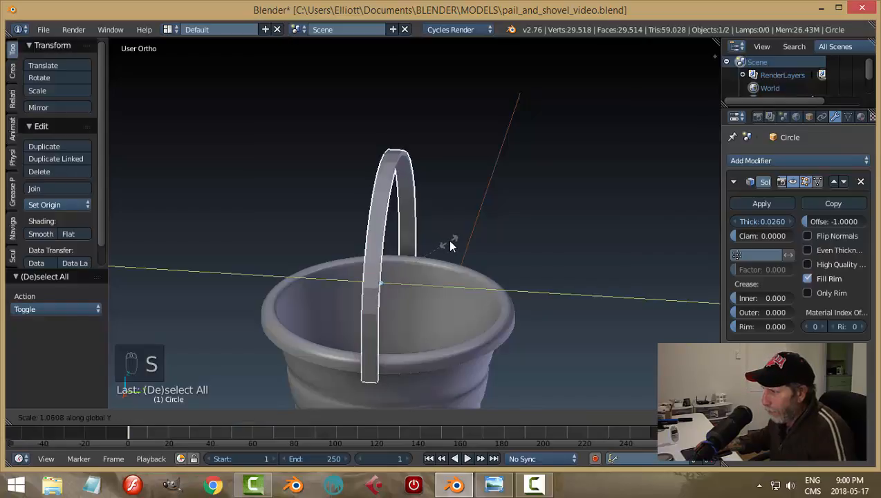
pyautogui.click(455, 234)
pyautogui.moveTo(517, 207); pyautogui.dragTo(586, 257, button='middle')
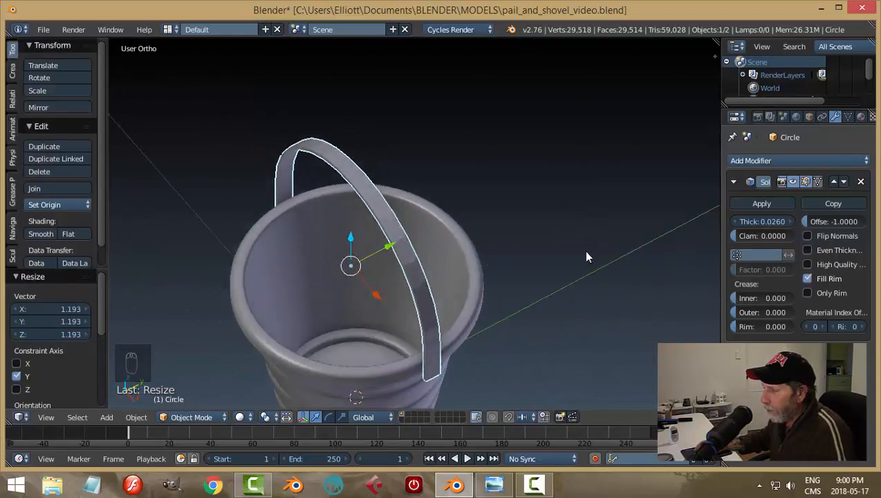
# Save the scene over the existing pail_and_shovel_video.blend file.
pyautogui.scroll(-3, 583, 246)
pyautogui.hotkey('ctrl', 's')
pyautogui.click(583, 239)
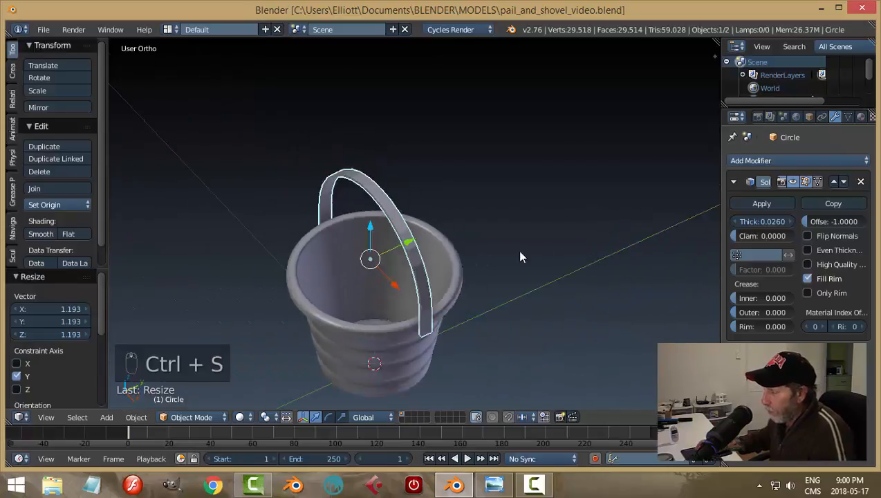
# Apply the Solidify modifier to the handle.
pyautogui.moveTo(521, 258); pyautogui.dragTo(490, 233, button='middle')
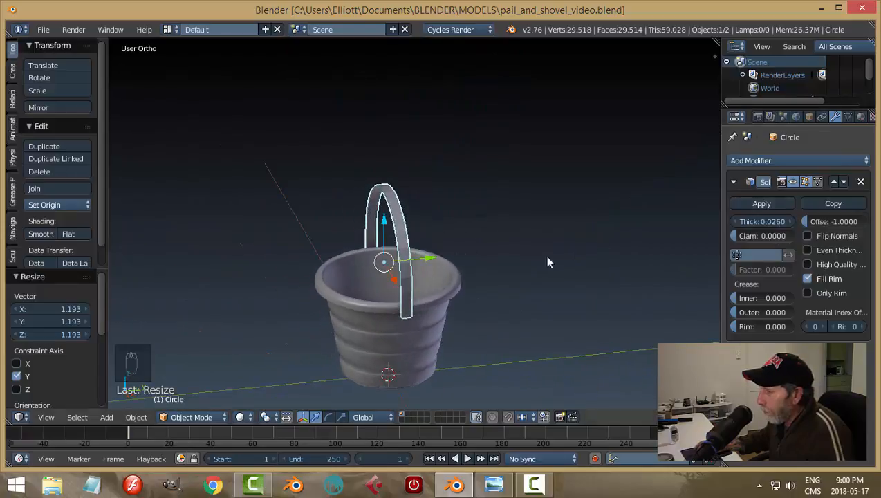
pyautogui.scroll(6, 448, 252)
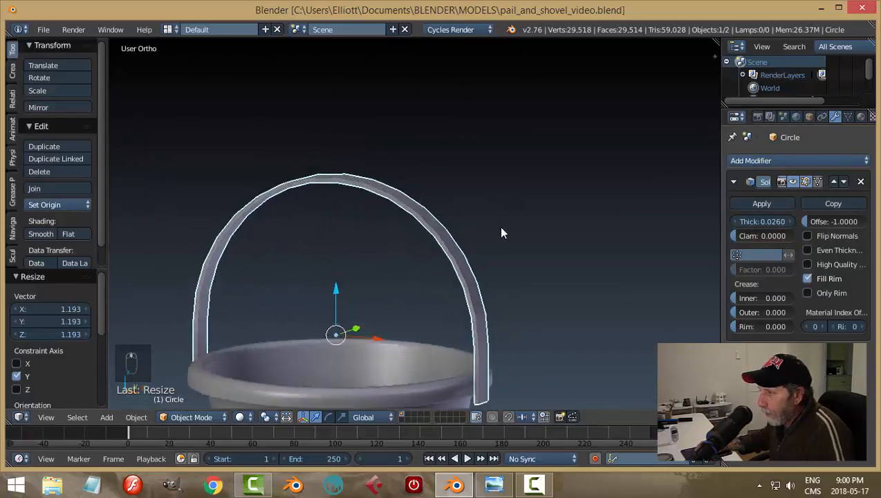
pyautogui.moveTo(502, 233); pyautogui.dragTo(539, 255, button='middle')
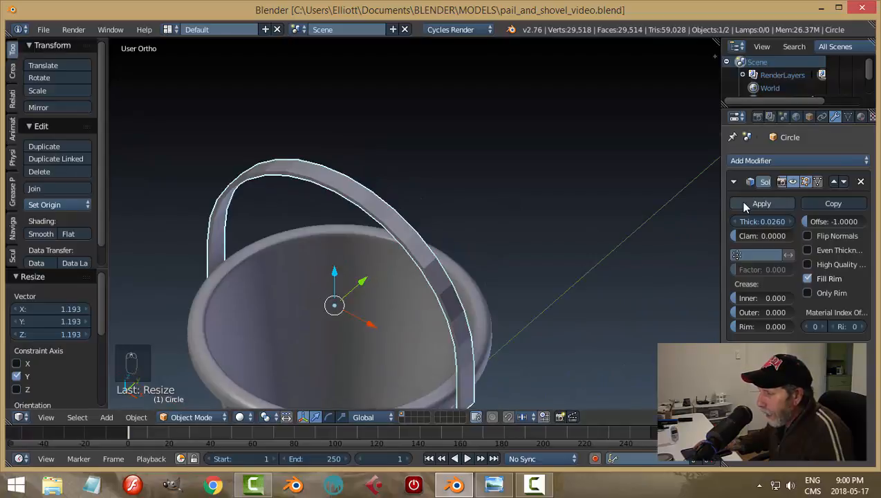
pyautogui.click(744, 205)
# Add a Subdivision Surface modifier to the handle and set its View subdivisions to 2.
pyautogui.moveTo(478, 235); pyautogui.dragTo(463, 248, button='middle')
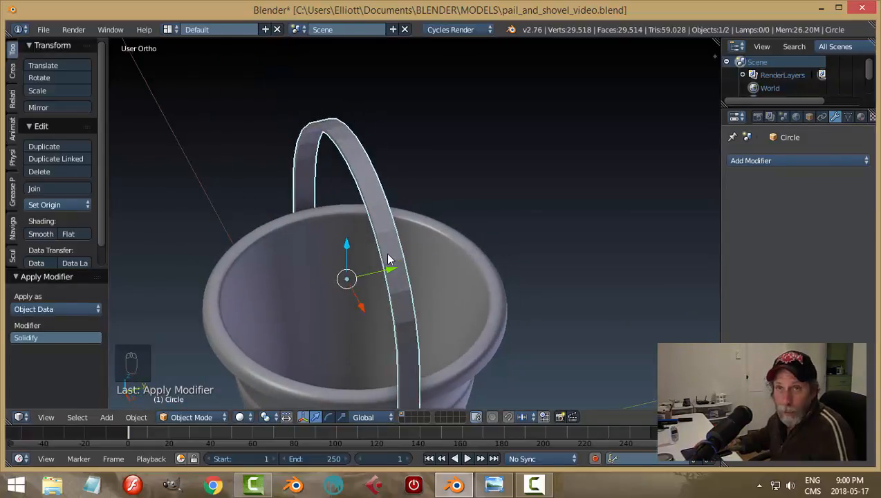
pyautogui.moveTo(480, 252); pyautogui.dragTo(386, 224, button='middle')
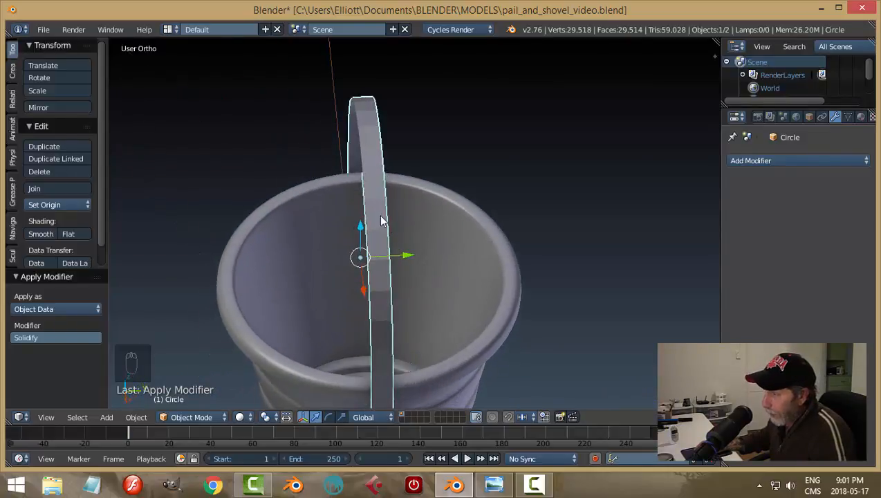
pyautogui.click(748, 161)
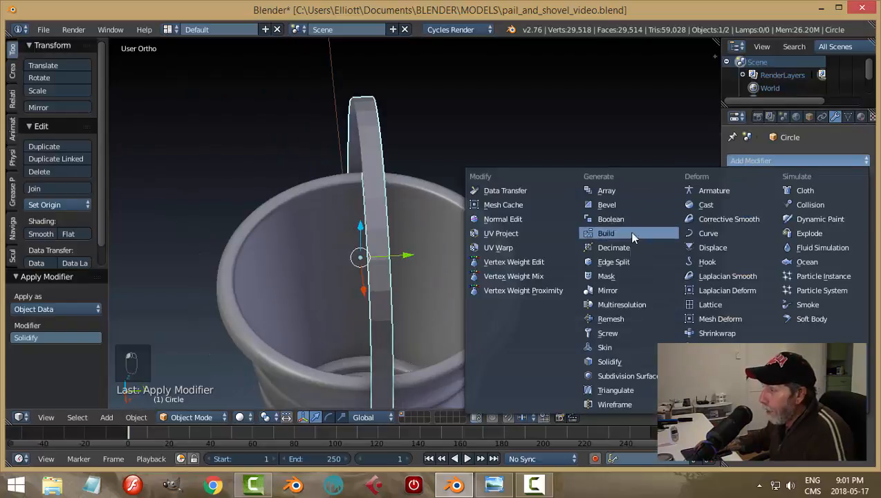
pyautogui.click(610, 375)
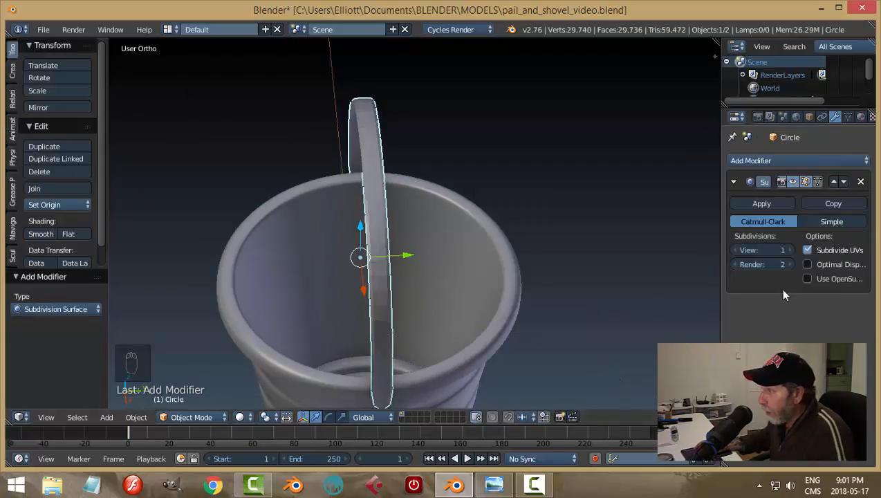
pyautogui.click(789, 249)
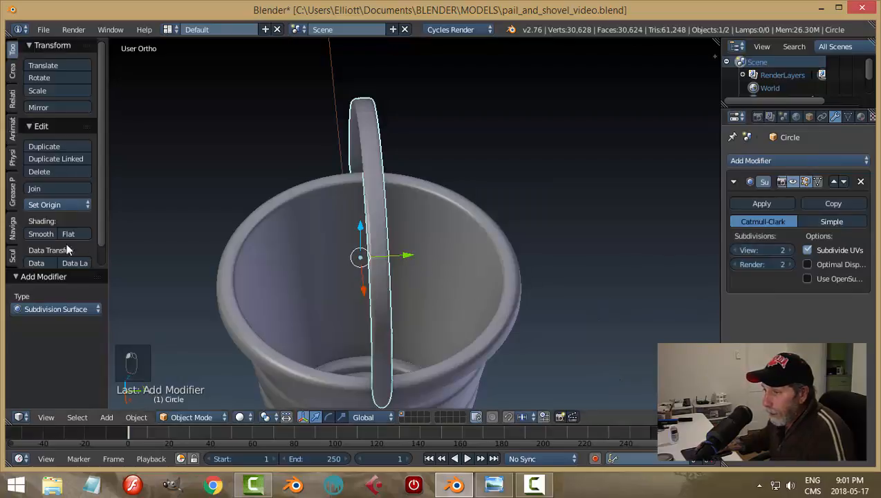
# Apply smooth shading to the handle, deselect it and check its surface against the pail's rim.
pyautogui.click(32, 237)
pyautogui.moveTo(369, 242); pyautogui.dragTo(447, 215, button='middle')
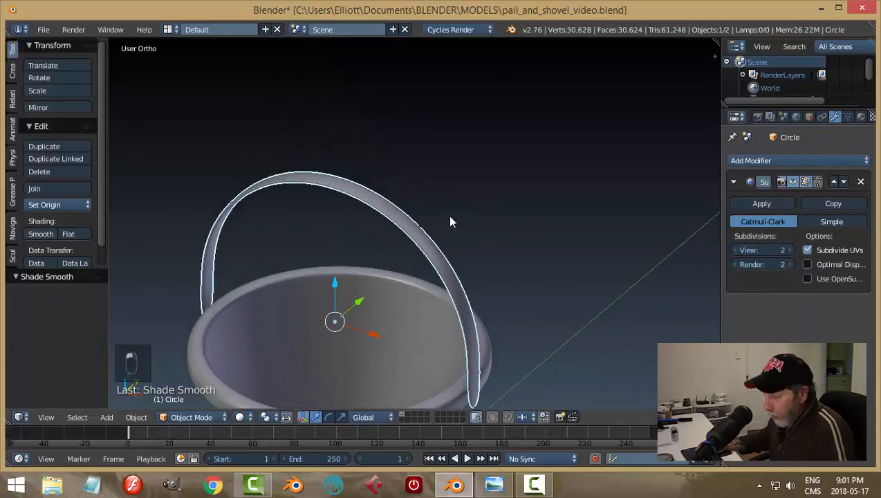
pyautogui.press('a')
pyautogui.moveTo(518, 216); pyautogui.dragTo(419, 255, button='middle')
pyautogui.scroll(4, 375, 203)
pyautogui.moveTo(375, 203); pyautogui.dragTo(274, 236, button='middle')
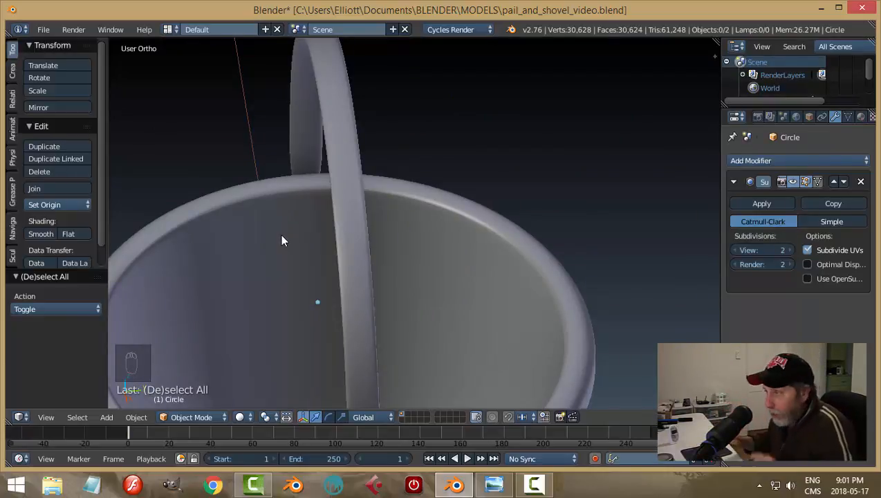
pyautogui.moveTo(281, 240); pyautogui.dragTo(425, 260, button='middle')
# Select the handle and open its mesh in Edit Mode with vertex selection.
pyautogui.rightClick(364, 219)
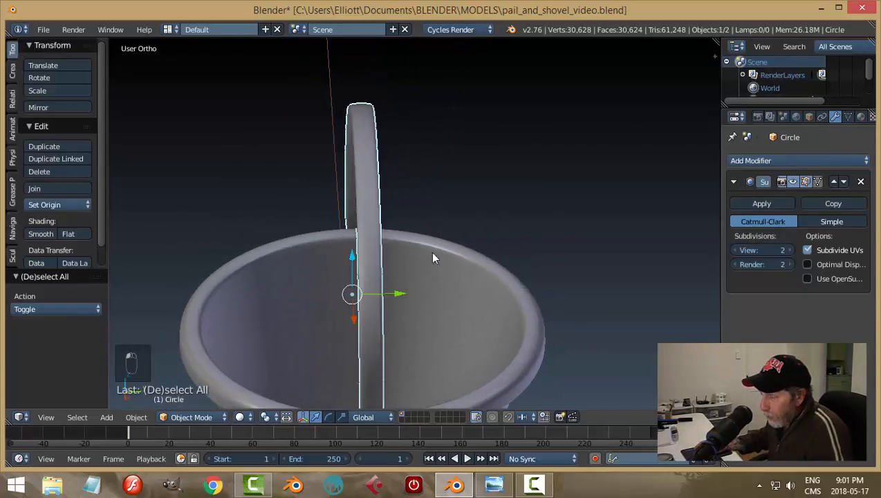
pyautogui.click(192, 417)
pyautogui.click(201, 384)
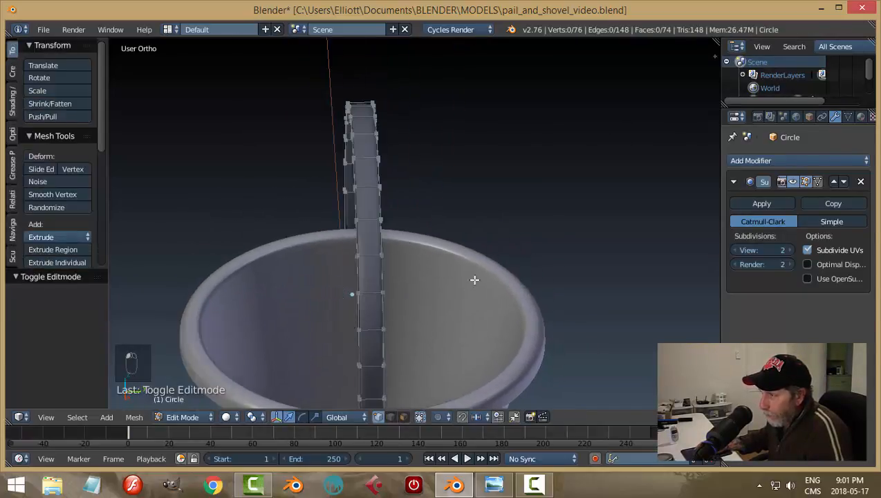
pyautogui.moveTo(492, 275)
pyautogui.mouseDown(button='middle')
pyautogui.moveTo(550, 256)
pyautogui.moveTo(480, 276)
pyautogui.mouseUp(button='middle')
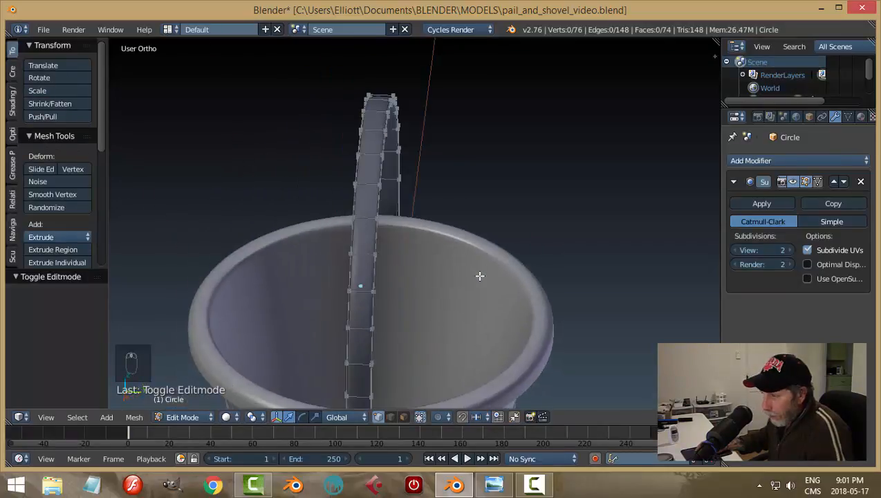
pyautogui.hotkey('ctrl', 'Tab')
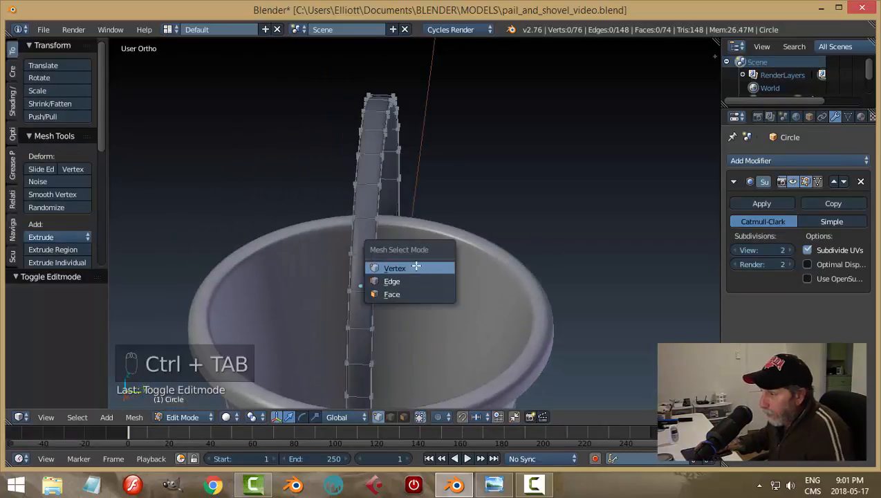
pyautogui.click(415, 266)
pyautogui.hotkey('ctrl', 'Tab')
pyautogui.click(392, 292)
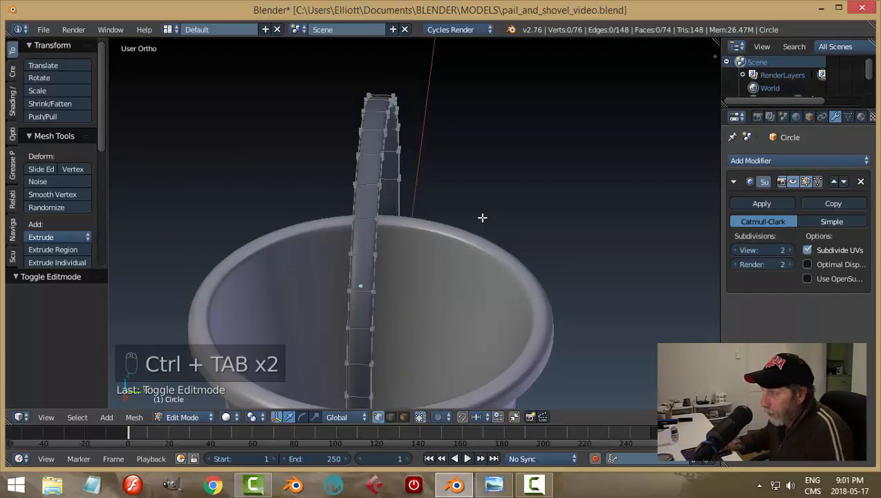
# Examine the handle's rounded edges up close, comparing the smoothed surface in Object Mode with its cage in Edit Mode.
pyautogui.moveTo(507, 219); pyautogui.dragTo(535, 233, button='middle')
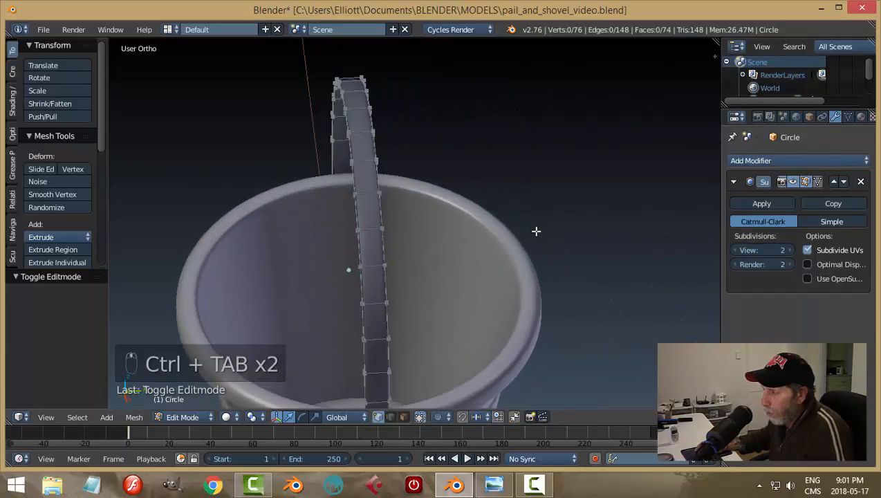
pyautogui.scroll(3, 470, 249)
pyautogui.moveTo(471, 249); pyautogui.dragTo(459, 235, button='middle')
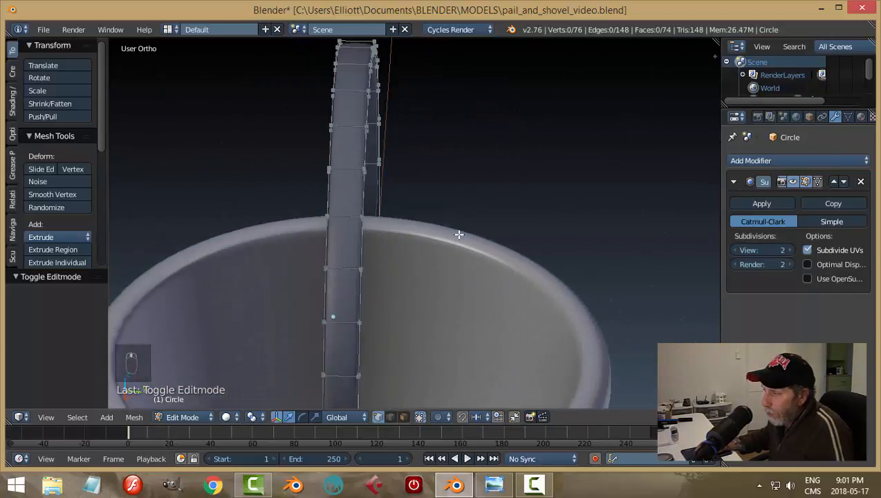
pyautogui.scroll(-2, 356, 166)
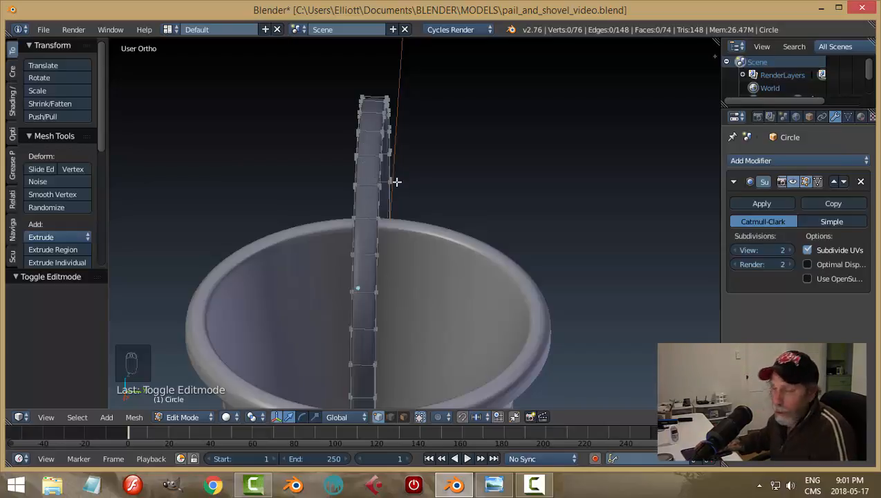
pyautogui.moveTo(397, 181); pyautogui.dragTo(443, 178, button='middle')
pyautogui.scroll(3, 423, 185)
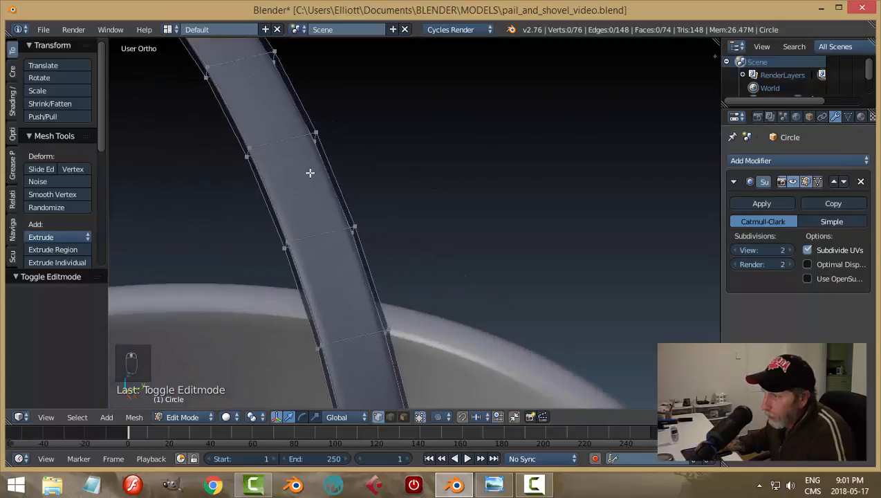
pyautogui.moveTo(263, 143); pyautogui.dragTo(292, 121, button='middle')
pyautogui.press('Tab')
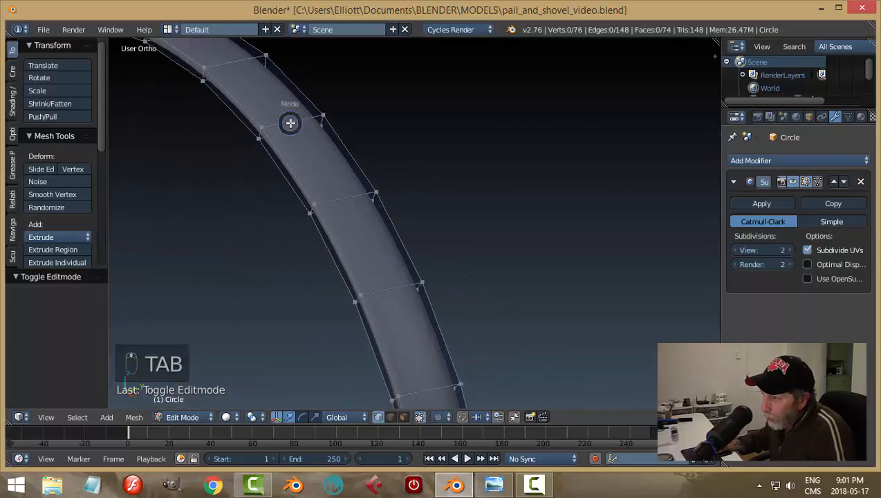
pyautogui.click(197, 123)
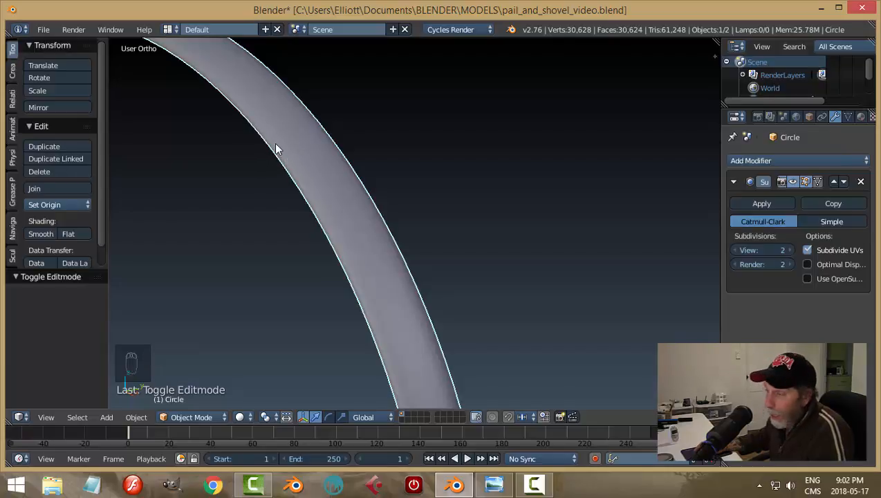
pyautogui.press('Tab')
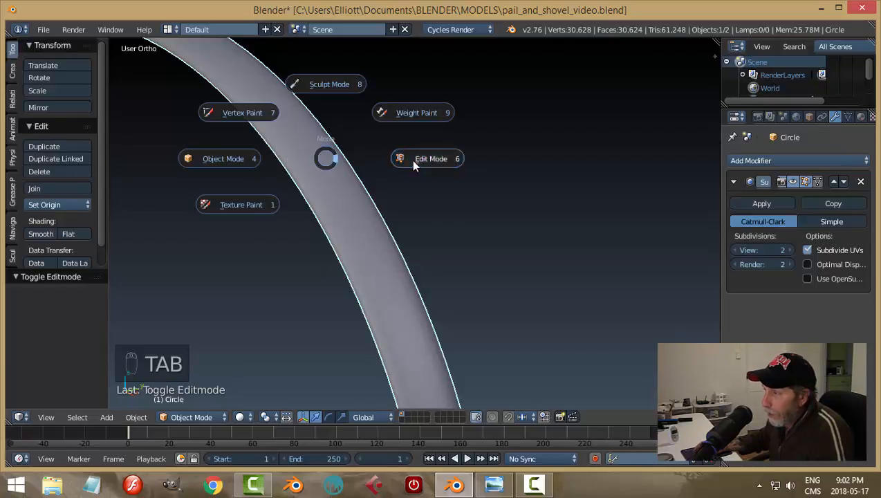
pyautogui.click(413, 159)
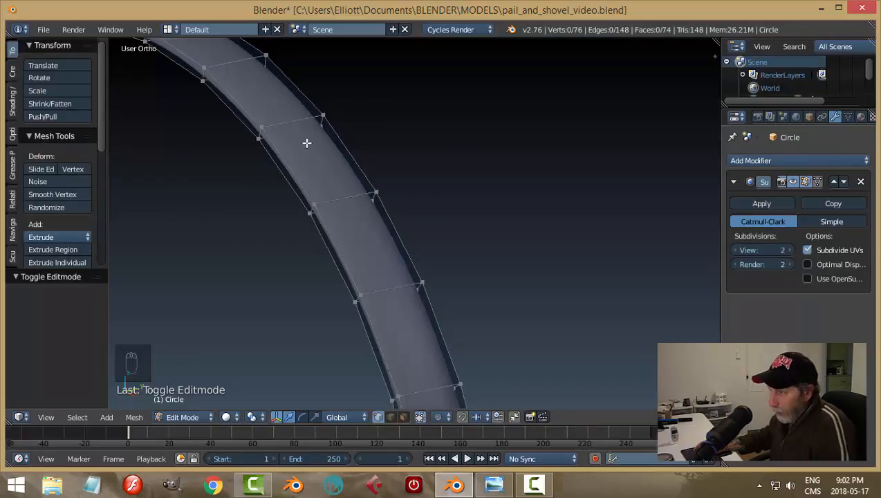
pyautogui.hotkey('ctrl', 'r')
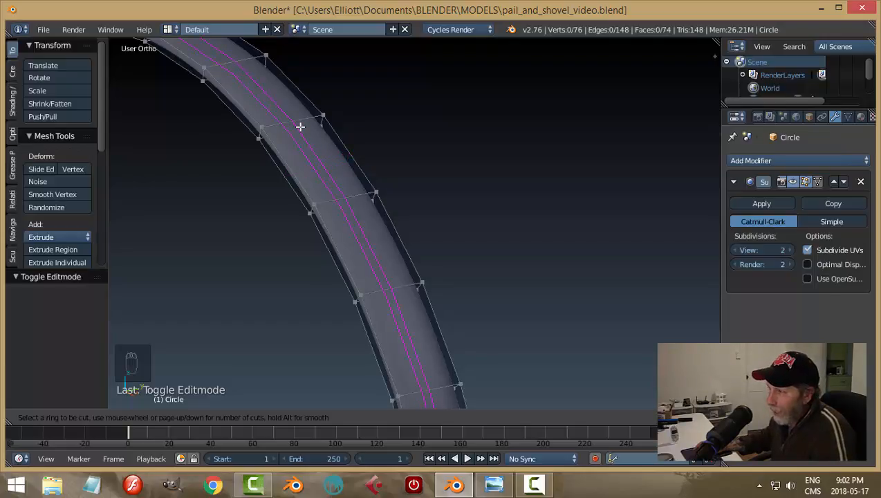
pyautogui.rightClick(300, 127)
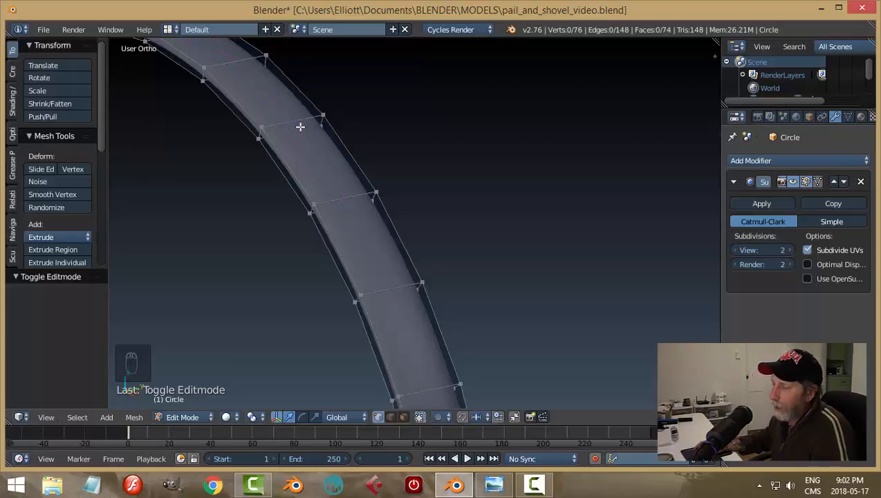
pyautogui.moveTo(515, 159); pyautogui.dragTo(464, 170, button='middle')
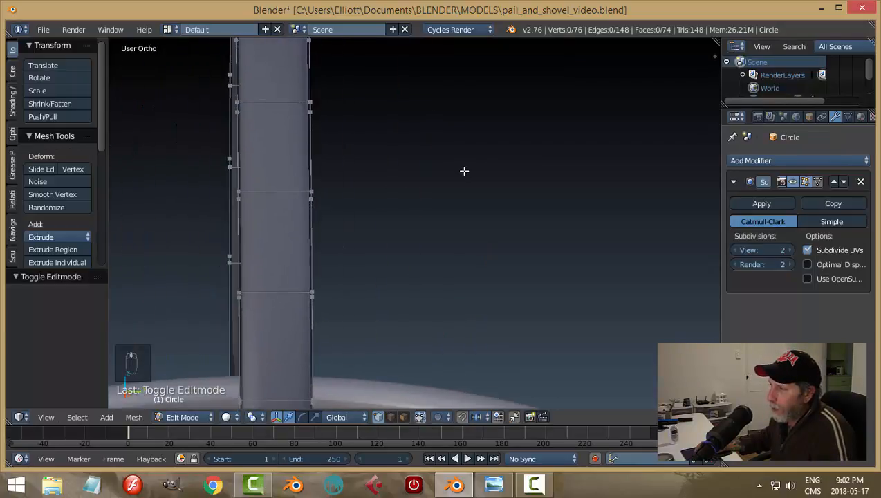
pyautogui.hotkey('ctrl', 'r')
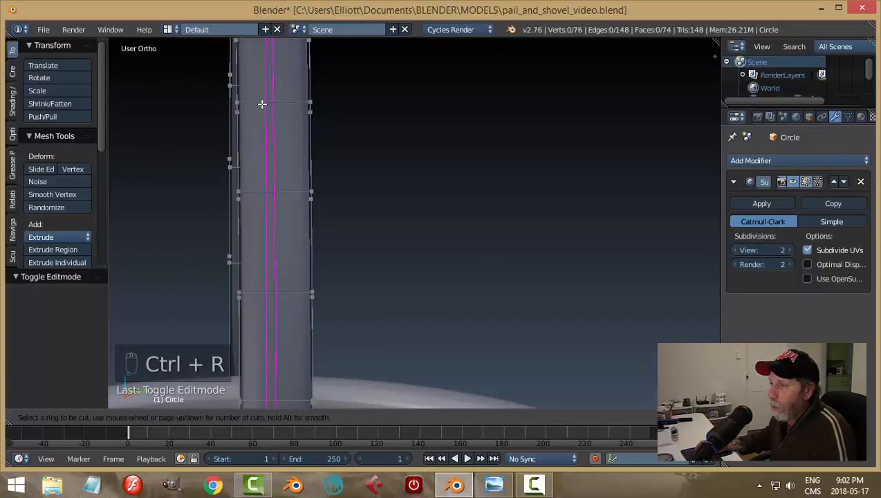
pyautogui.rightClick(262, 103)
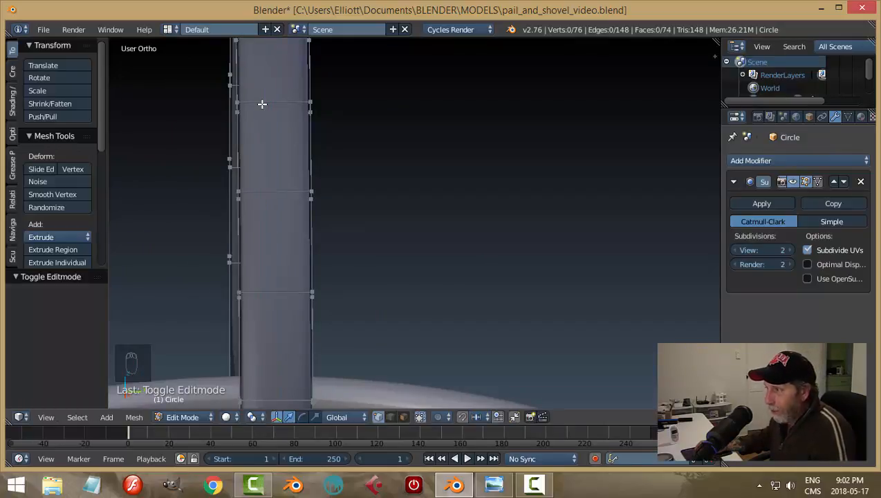
pyautogui.press('KP_3')
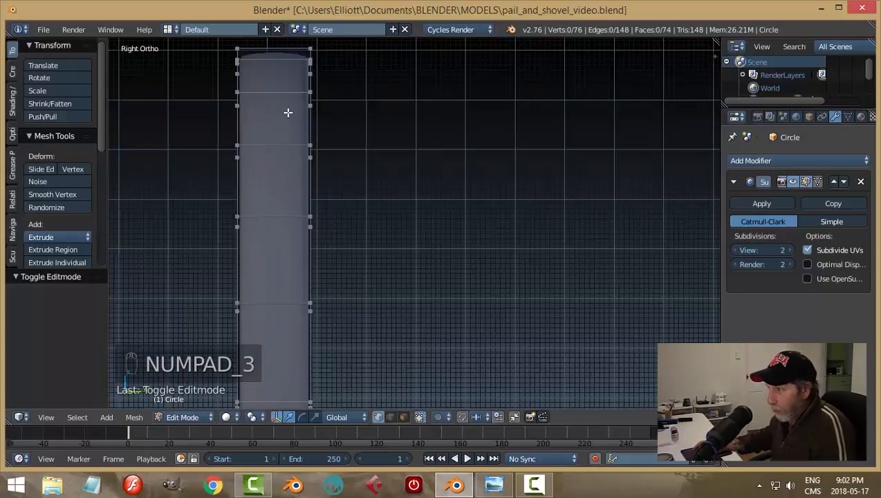
pyautogui.hotkey('ctrl', 'r')
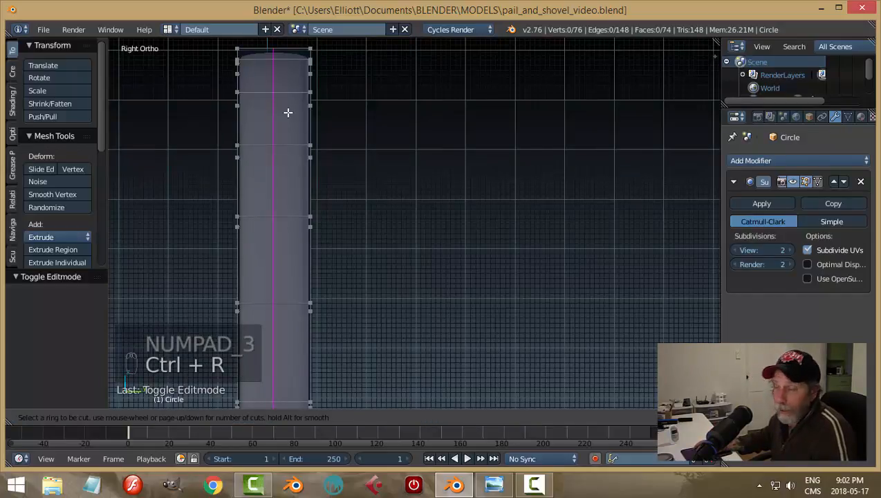
pyautogui.rightClick(287, 112)
pyautogui.moveTo(287, 112); pyautogui.dragTo(315, 111, button='middle')
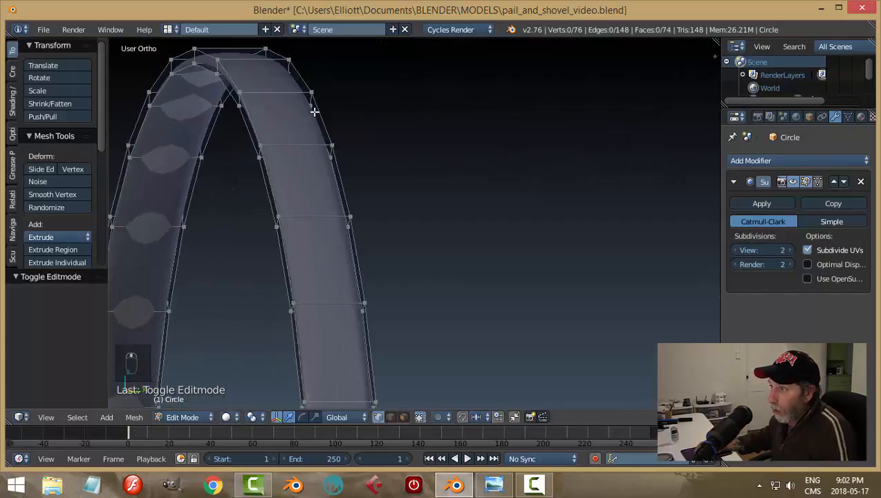
pyautogui.hotkey('ctrl', 'r')
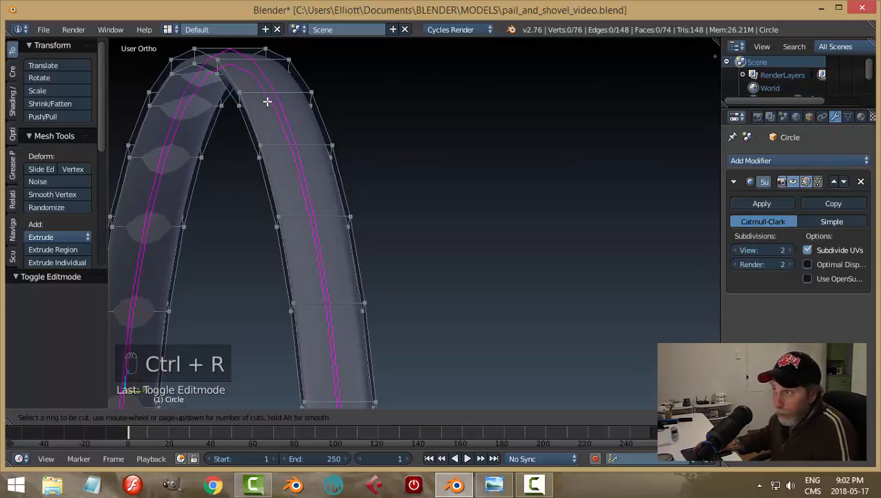
pyautogui.rightClick(267, 102)
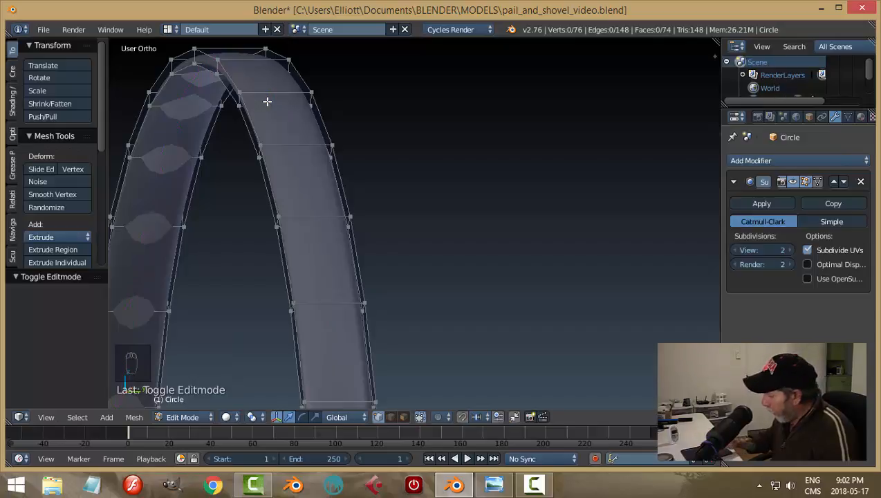
# Add two lengthwise loop cuts along the handle from the right orthographic view, leaving them evenly spaced across its width.
pyautogui.press('KP_3')
pyautogui.keyDown('shift'); pyautogui.moveTo(268, 104); pyautogui.dragTo(394, 149, button='middle'); pyautogui.keyUp('shift')
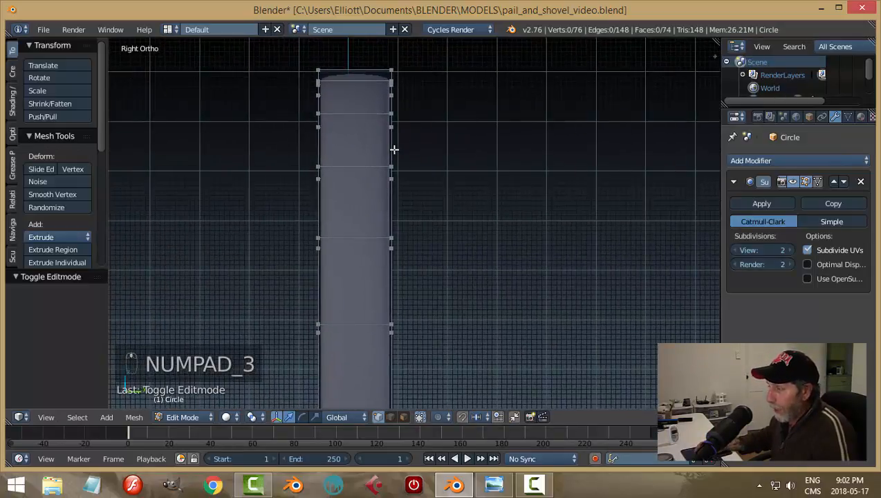
pyautogui.hotkey('ctrl', 'r')
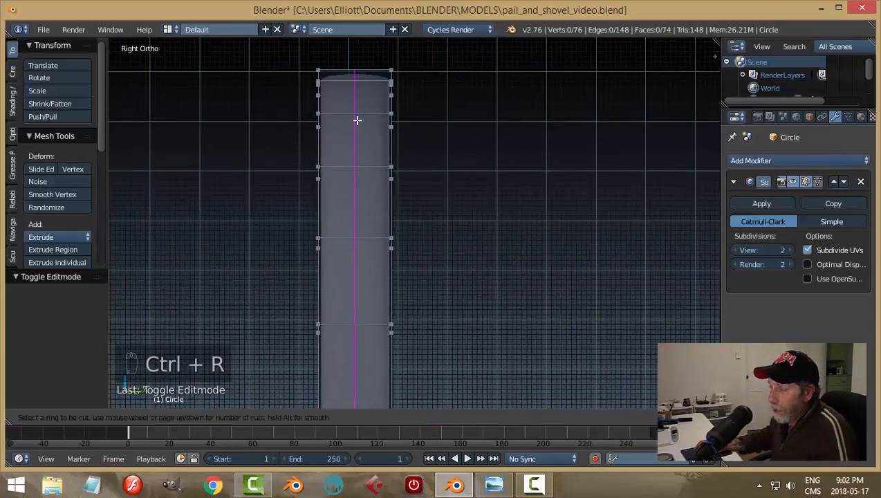
pyautogui.scroll(1, 356, 120)
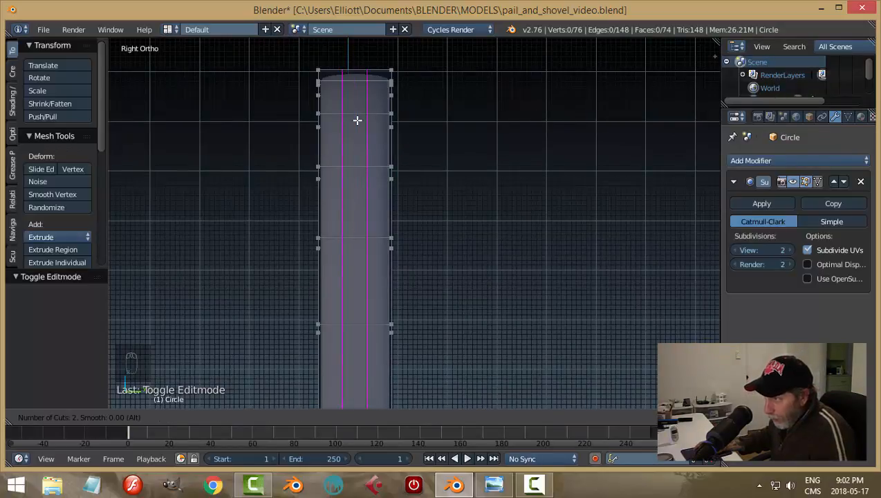
pyautogui.click(357, 121)
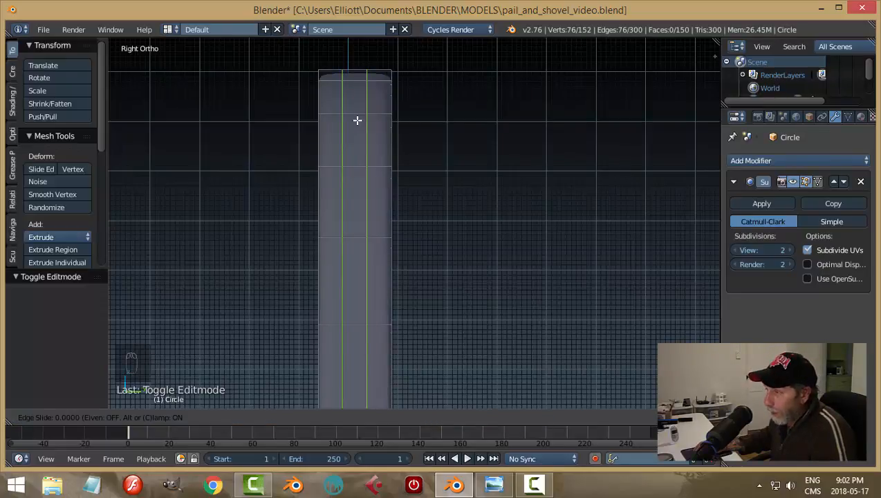
pyautogui.click(357, 121)
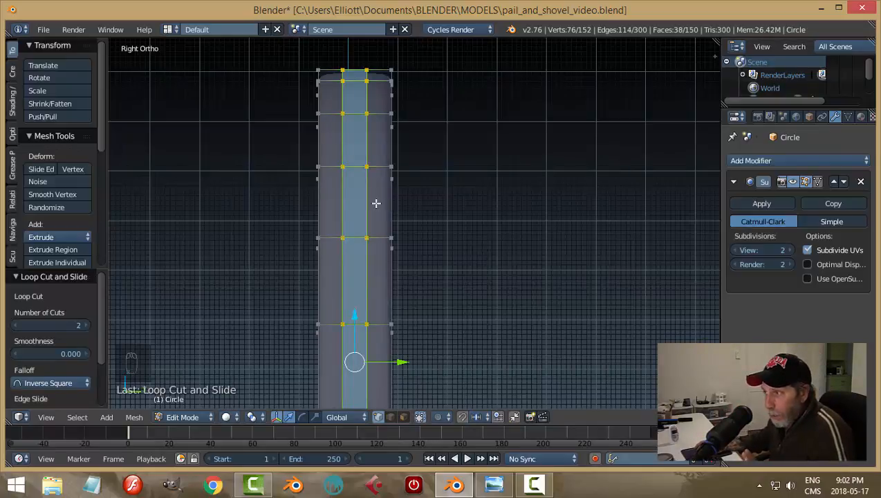
# View the selected cuts in edge and face selection modes, ending in vertex selection mode.
pyautogui.click(390, 418)
pyautogui.click(402, 417)
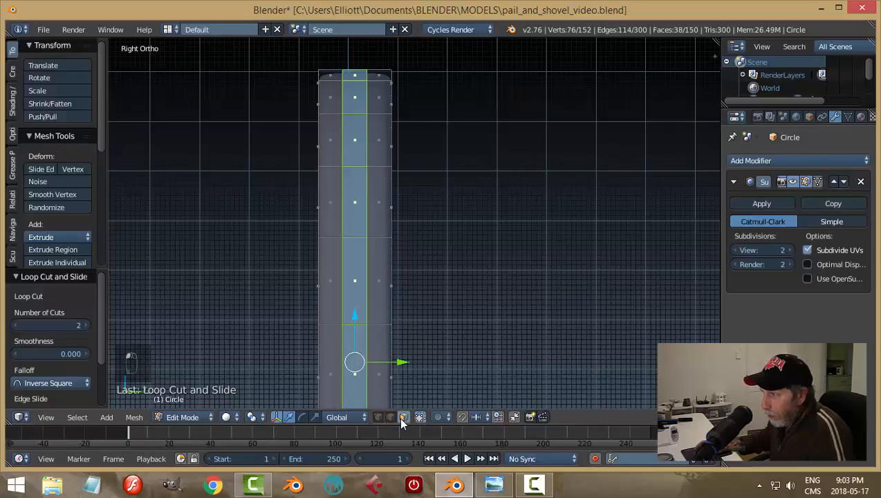
pyautogui.click(390, 418)
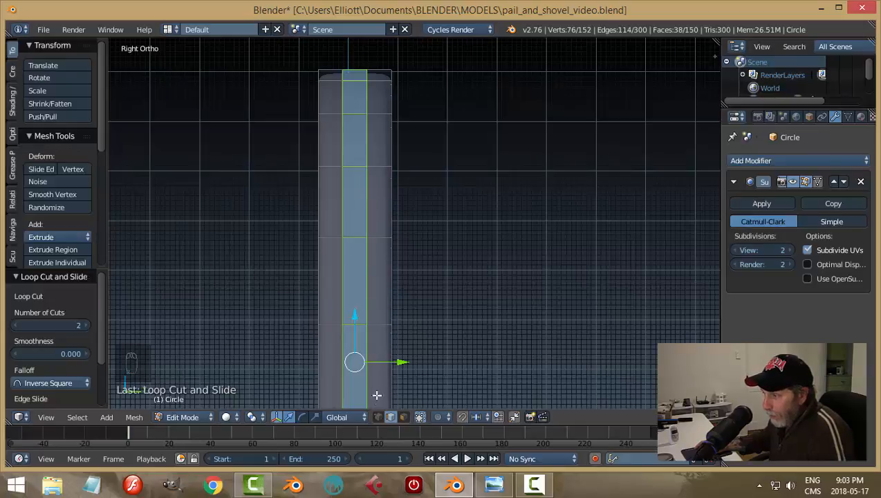
pyautogui.click(377, 417)
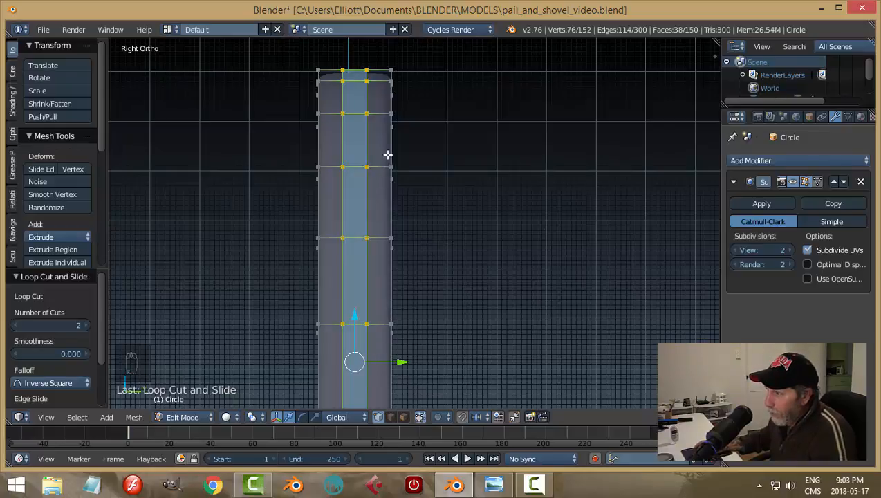
# Scale the two selected loops apart along Y by about 2.608, close to the handle's long edges, and deselect them.
pyautogui.scroll(2, 390, 157)
pyautogui.scroll(3, 390, 157)
pyautogui.scroll(-2, 364, 147)
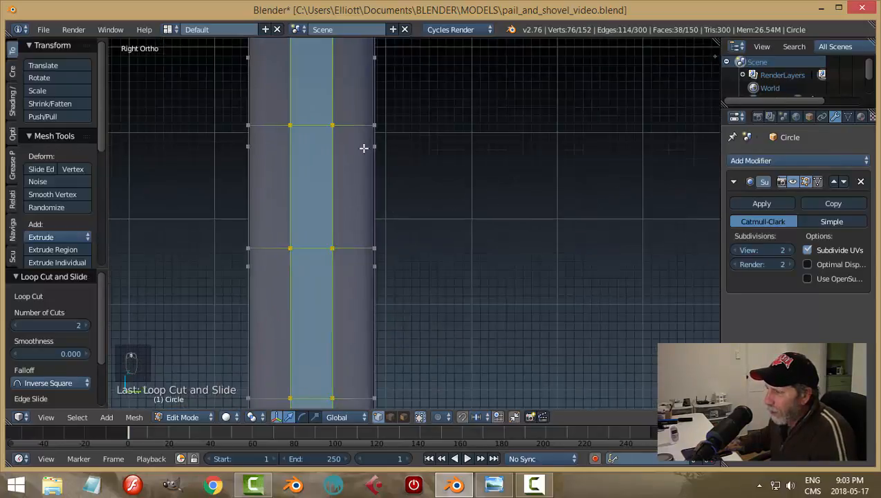
pyautogui.scroll(-2, 384, 135)
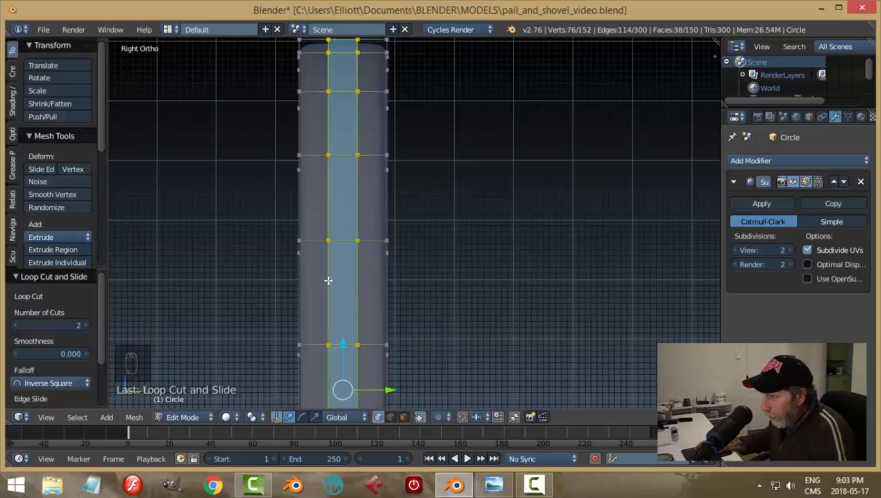
pyautogui.press('s')
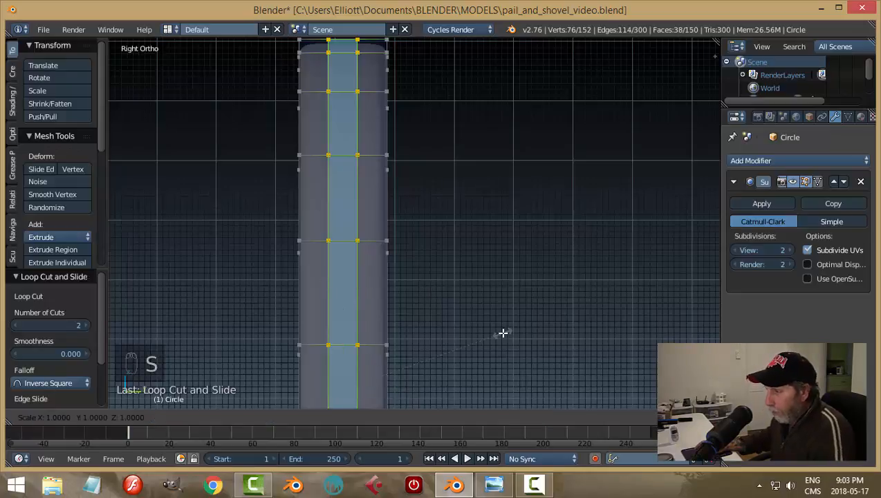
pyautogui.press('y')
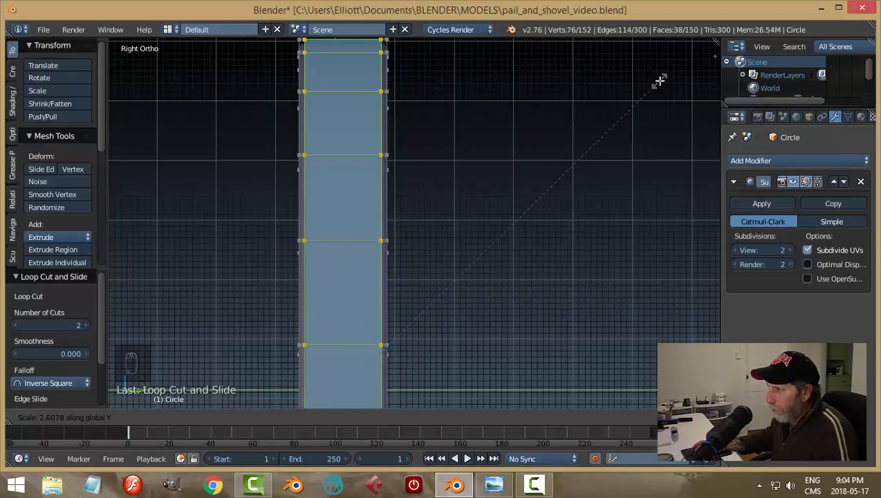
pyautogui.click(659, 80)
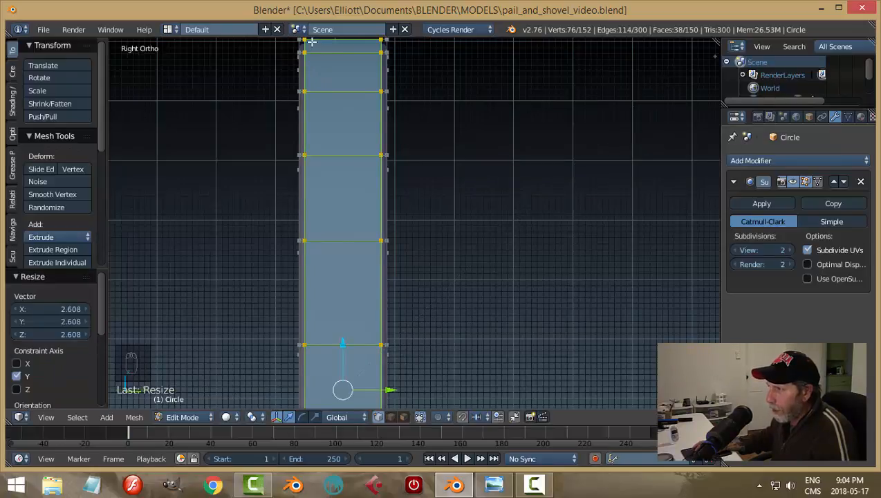
pyautogui.press('a')
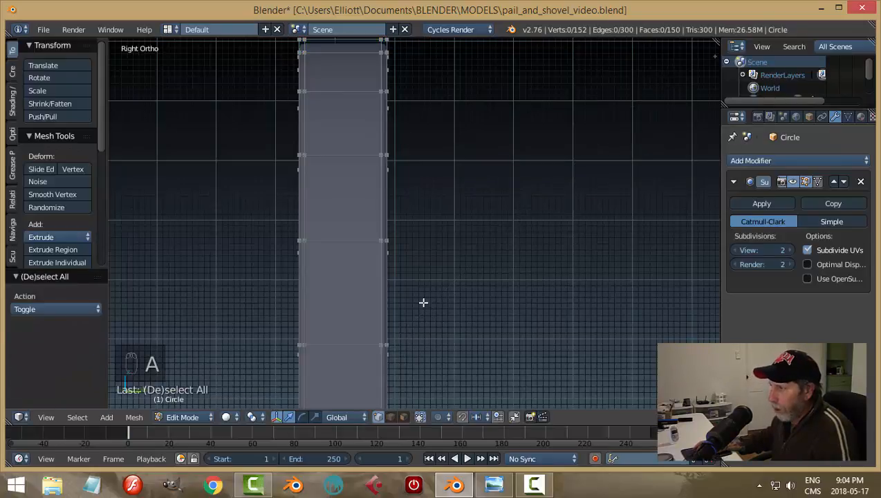
# Return to Object Mode, deselect the handle and examine its long edges and the rounded end below the pail's rim.
pyautogui.moveTo(423, 303); pyautogui.dragTo(475, 317, button='middle')
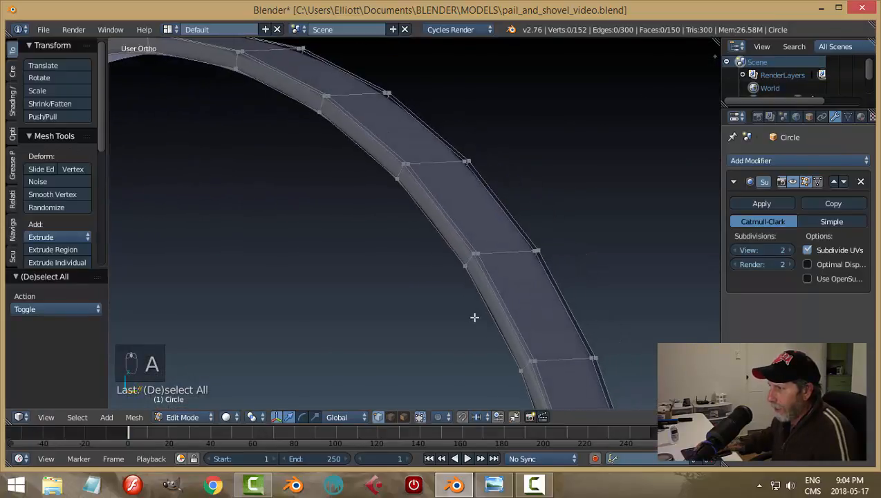
pyautogui.press('Tab')
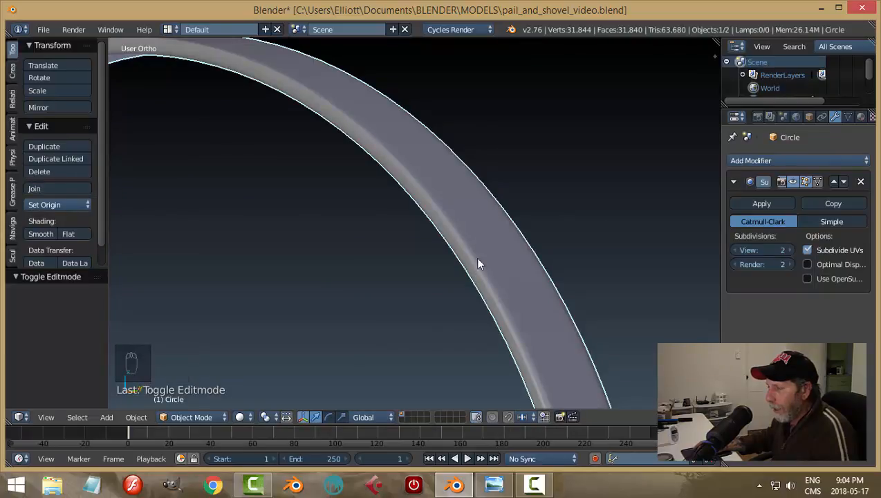
pyautogui.moveTo(438, 205); pyautogui.dragTo(309, 233, button='middle')
pyautogui.moveTo(265, 207); pyautogui.dragTo(384, 210, button='middle')
pyautogui.press('a')
pyautogui.scroll(-6, 485, 252)
pyautogui.moveTo(408, 269); pyautogui.dragTo(395, 225, button='middle')
pyautogui.scroll(3, 398, 304)
pyautogui.keyDown('shift'); pyautogui.moveTo(398, 403); pyautogui.dragTo(399, 271, button='middle'); pyautogui.keyUp('shift')
pyautogui.scroll(3, 304, 305)
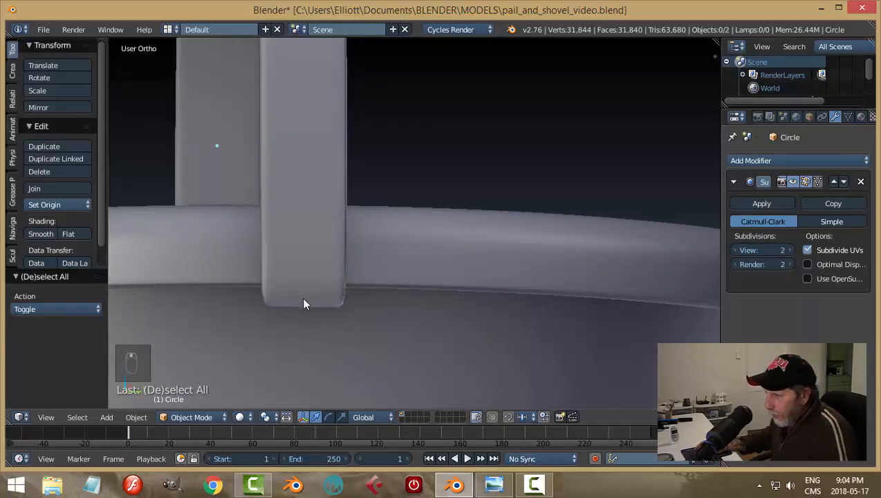
pyautogui.moveTo(313, 314); pyautogui.dragTo(485, 305, button='middle')
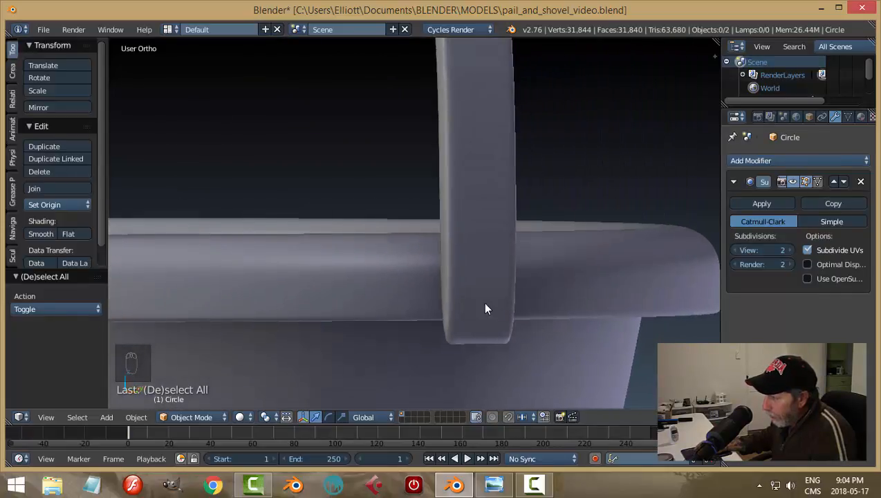
# In the handle's mesh, add one crosswise loop cut in the lowest segment, slide it close to the end edge and deselect it.
pyautogui.rightClick(486, 305)
pyautogui.press('Tab')
pyautogui.click(646, 298)
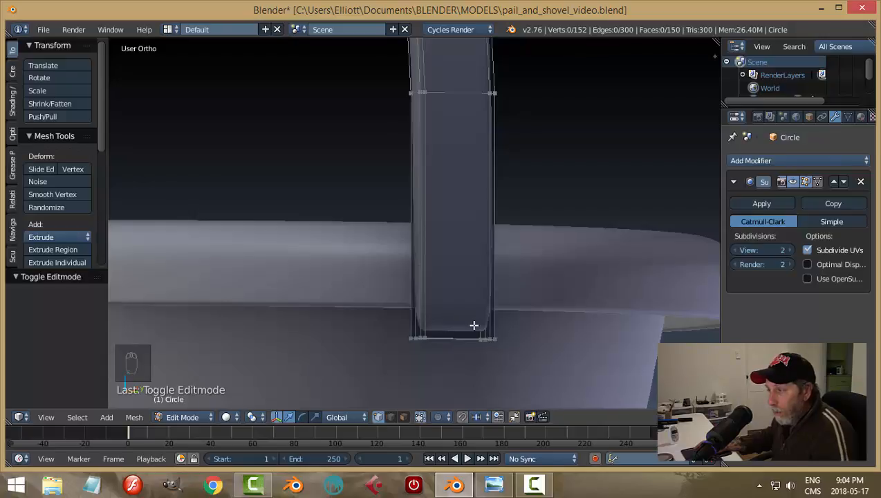
pyautogui.scroll(1, 428, 296)
pyautogui.keyDown('shift'); pyautogui.moveTo(469, 337); pyautogui.dragTo(468, 266, button='middle'); pyautogui.keyUp('shift')
pyautogui.scroll(2, 423, 251)
pyautogui.scroll(-2, 445, 277)
pyautogui.hotkey('ctrl', 'r')
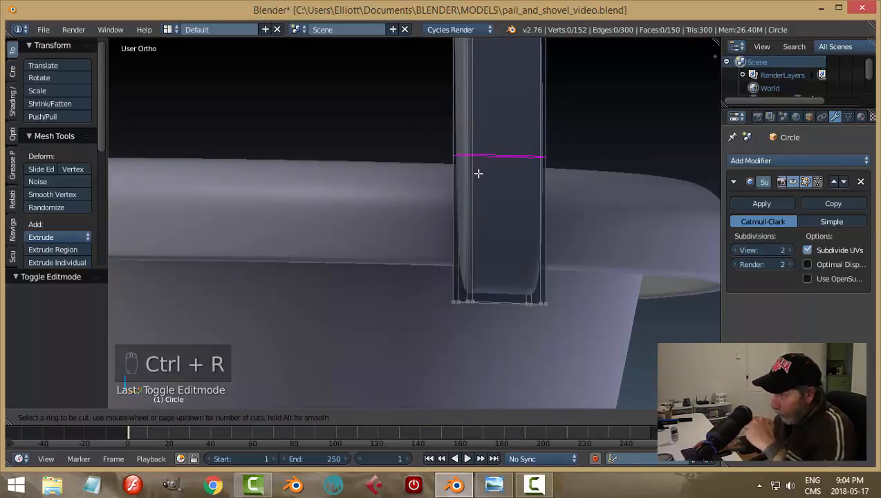
pyautogui.click(477, 184)
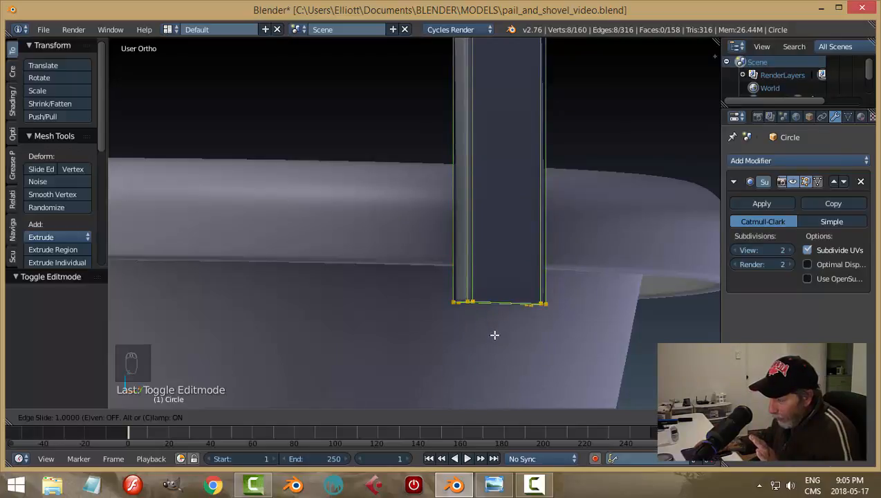
pyautogui.click(497, 321)
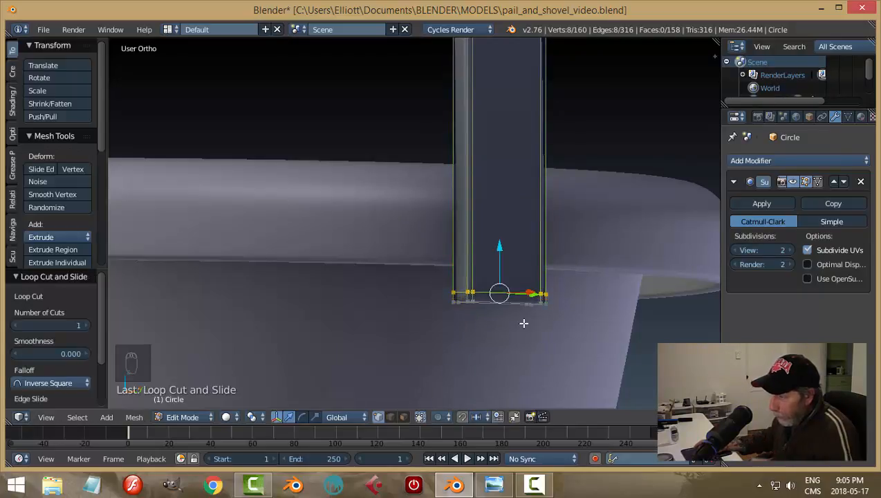
pyautogui.press('a')
# Return to Object Mode, deselect the handle and check its refined end, moving round to the opposite end.
pyautogui.moveTo(582, 330)
pyautogui.mouseDown(button='middle')
pyautogui.moveTo(585, 303)
pyautogui.moveTo(425, 301)
pyautogui.moveTo(573, 321)
pyautogui.mouseUp(button='middle')
pyautogui.press('Tab')
pyautogui.click(470, 343)
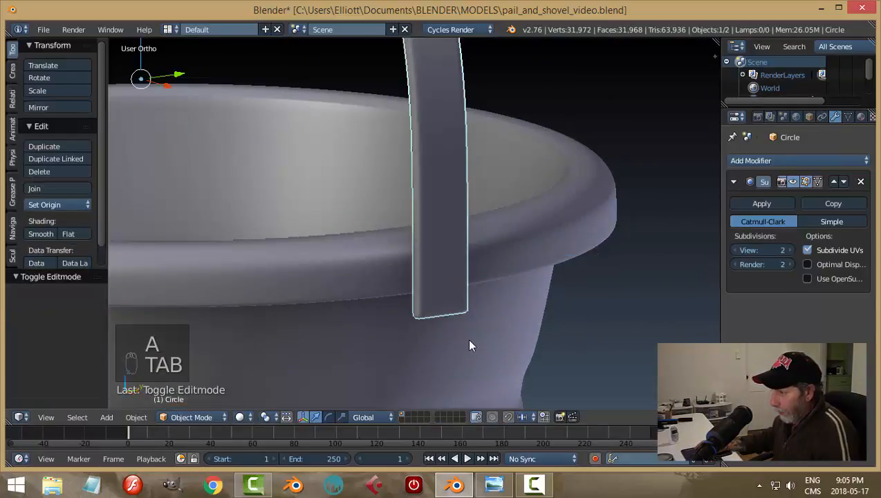
pyautogui.press('a')
pyautogui.press('a')
pyautogui.moveTo(472, 344); pyautogui.dragTo(530, 313, button='middle')
pyautogui.scroll(-5, 502, 330)
pyautogui.scroll(3, 530, 313)
# Add a crosswise loop cut close to the handle's opposite end edge in Edit Mode, then return to Object Mode and deselect.
pyautogui.rightClick(515, 309)
pyautogui.press('Tab')
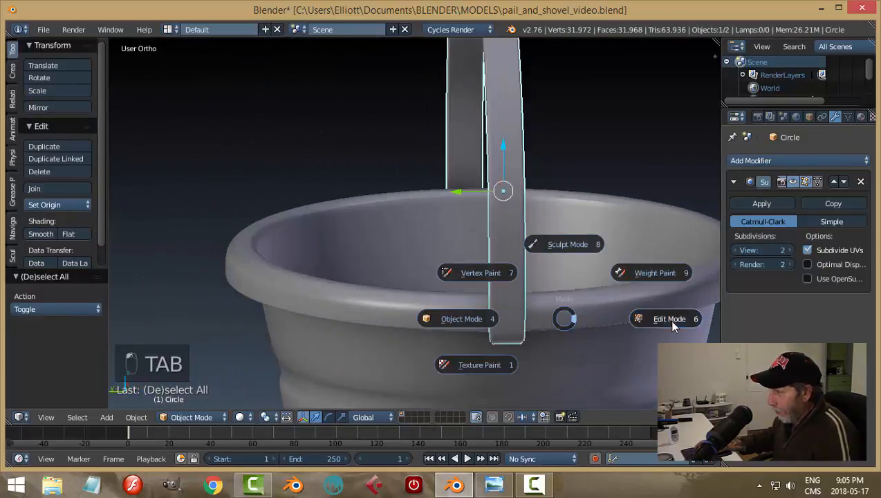
pyautogui.click(668, 319)
pyautogui.hotkey('ctrl', 'r')
pyautogui.click(515, 306)
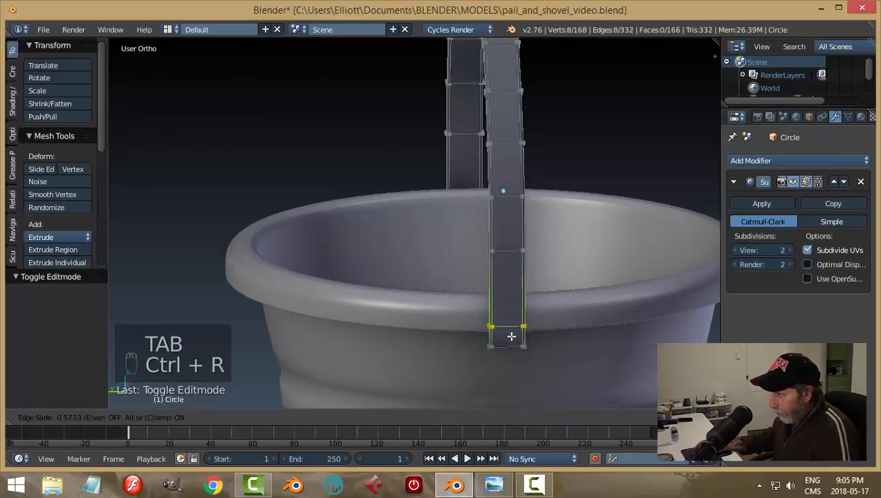
pyautogui.click(513, 348)
pyautogui.press('a')
pyautogui.press('Tab')
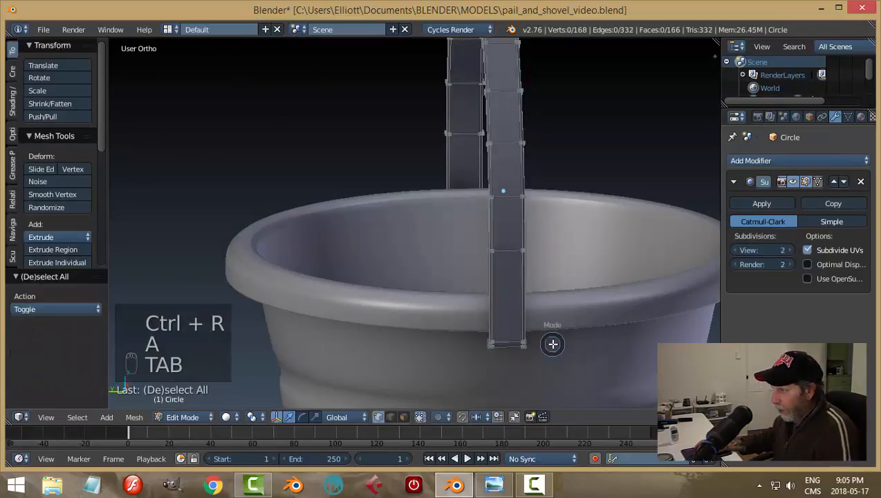
pyautogui.click(464, 339)
pyautogui.scroll(-4, 586, 322)
pyautogui.press('a')
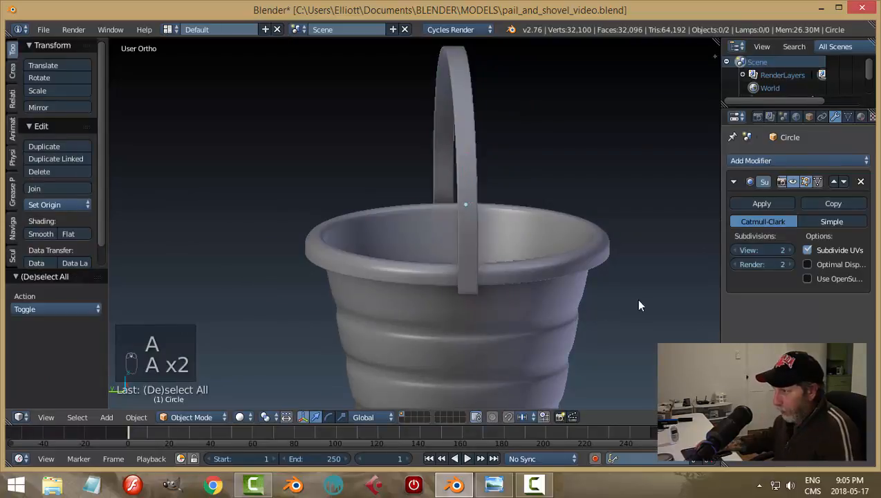
# Select the handle and set its origin to its geometry.
pyautogui.moveTo(639, 305); pyautogui.dragTo(472, 329, button='middle')
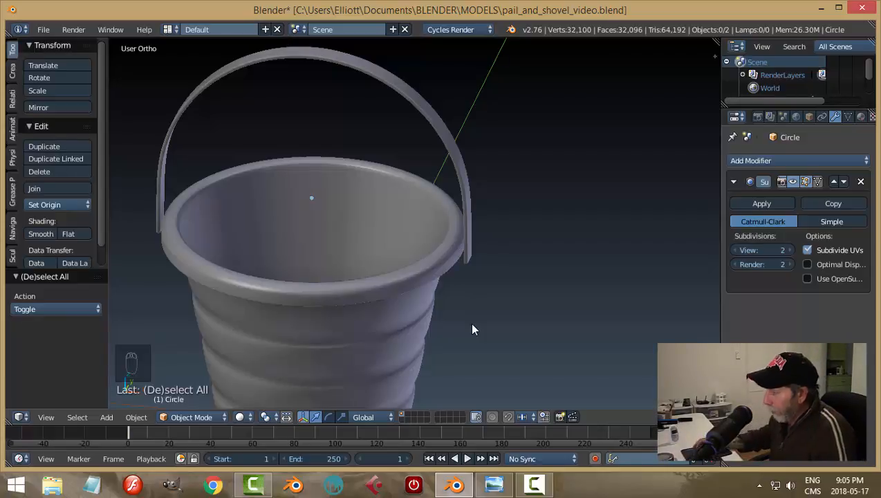
pyautogui.moveTo(532, 270); pyautogui.dragTo(508, 305, button='middle')
pyautogui.scroll(3, 505, 305)
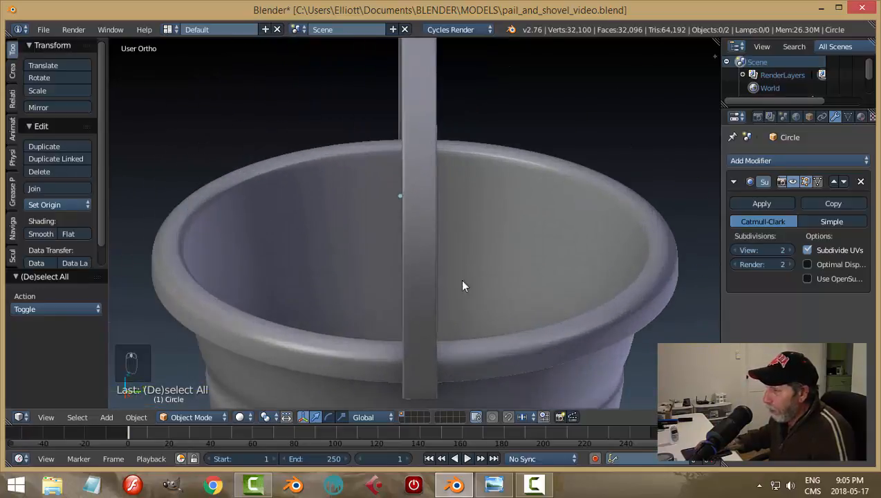
pyautogui.rightClick(431, 257)
pyautogui.scroll(-3, 486, 285)
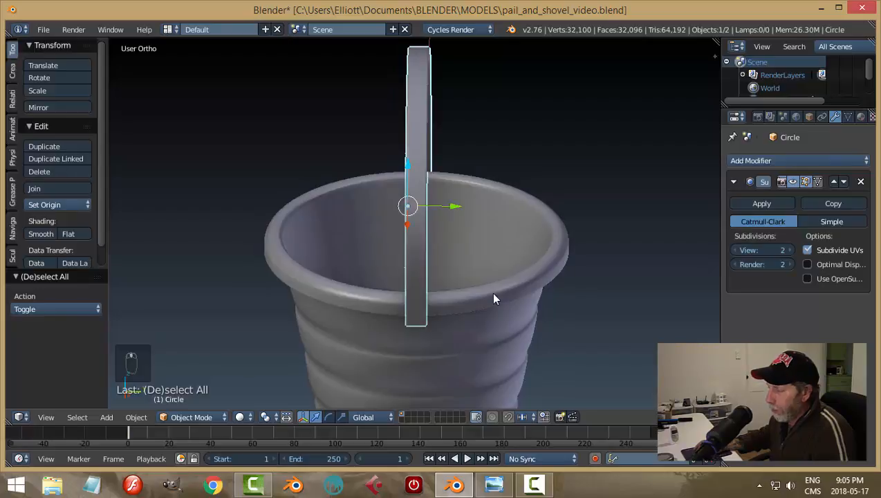
pyautogui.moveTo(494, 299); pyautogui.dragTo(538, 307, button='middle')
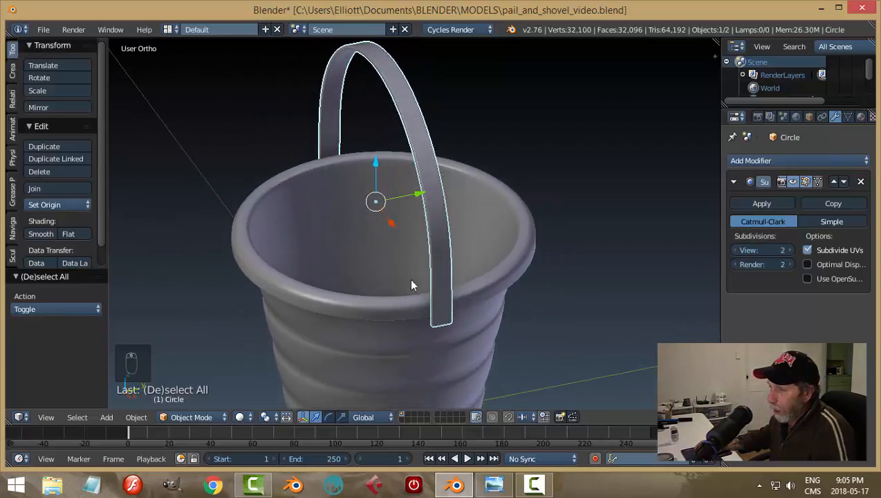
pyautogui.click(46, 204)
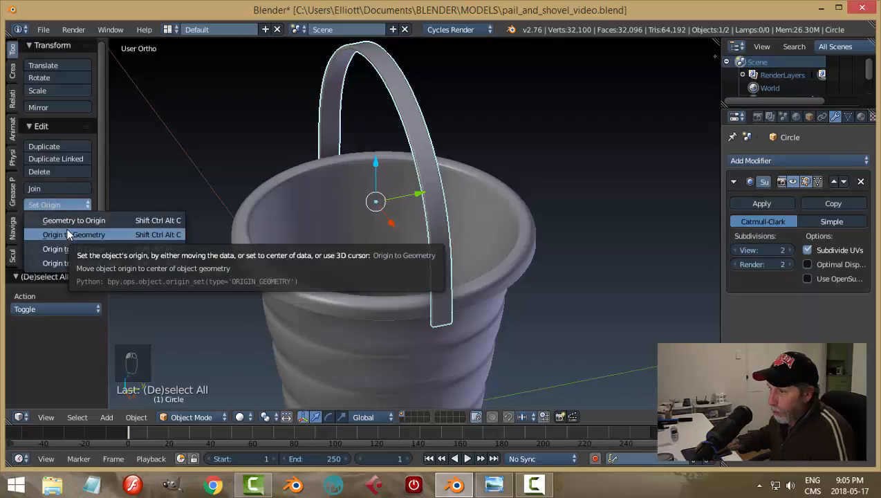
pyautogui.click(67, 230)
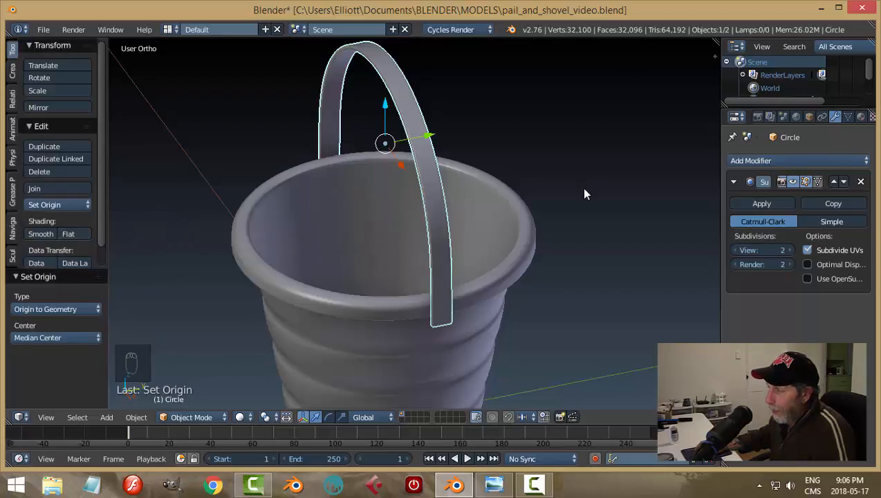
pyautogui.moveTo(584, 194)
pyautogui.mouseDown(button='middle')
pyautogui.moveTo(523, 209)
pyautogui.moveTo(556, 188)
pyautogui.moveTo(712, 148)
pyautogui.moveTo(634, 190)
pyautogui.moveTo(496, 220)
pyautogui.moveTo(398, 229)
pyautogui.moveTo(388, 201)
pyautogui.moveTo(495, 192)
pyautogui.moveTo(559, 173)
pyautogui.moveTo(588, 177)
pyautogui.moveTo(584, 192)
pyautogui.mouseUp(button='middle')
pyautogui.scroll(2, 573, 196)
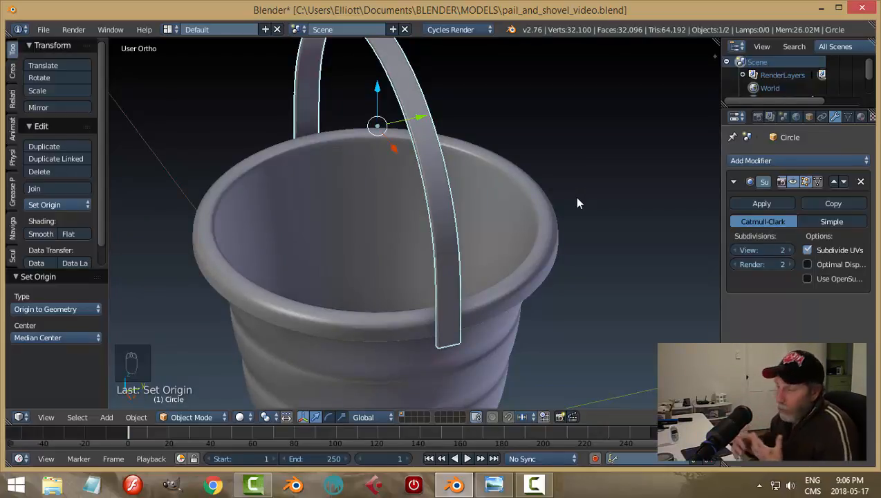
pyautogui.scroll(-3, 503, 160)
pyautogui.moveTo(504, 159); pyautogui.dragTo(473, 159, button='middle')
pyautogui.scroll(3, 477, 172)
pyautogui.scroll(-2, 478, 201)
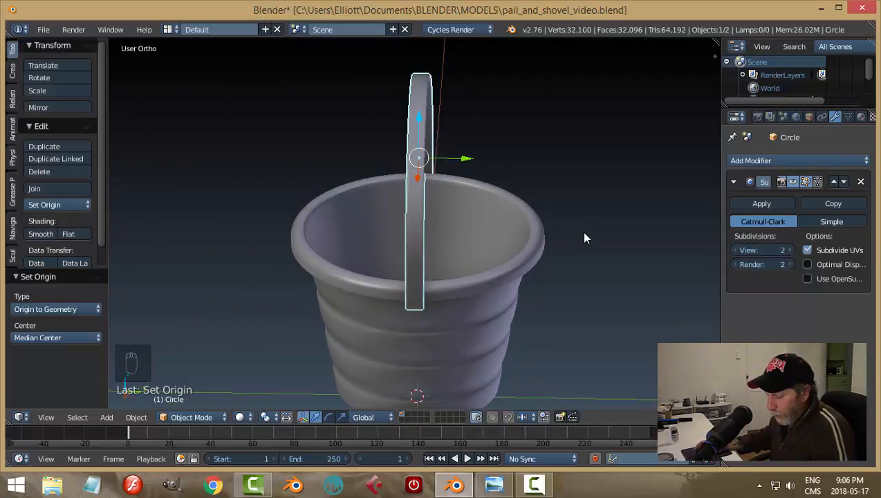
# Widen the handle by scaling it to about 1.193 along the global Y axis, then deselect it.
pyautogui.press('s')
pyautogui.press('y')
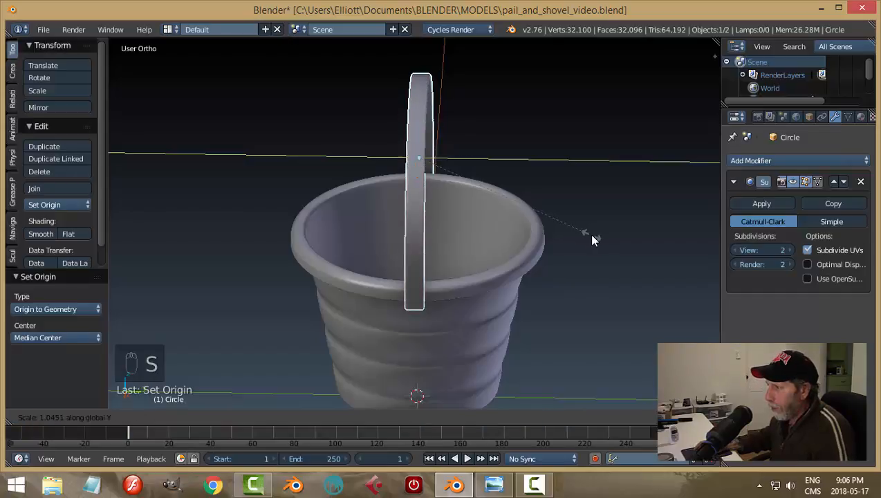
pyautogui.click(593, 247)
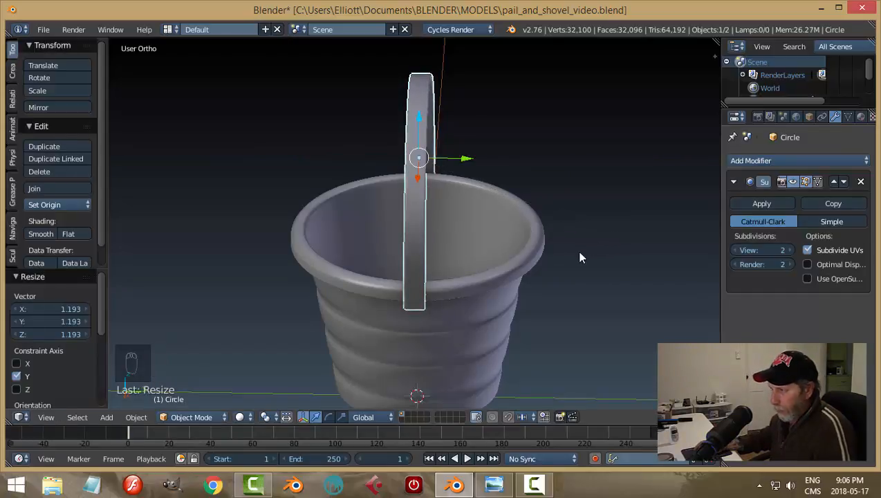
pyautogui.press('a')
# Examine the widened handle against the pail from the front, side and close up.
pyautogui.moveTo(581, 257); pyautogui.dragTo(559, 235, button='middle')
pyautogui.scroll(3, 454, 186)
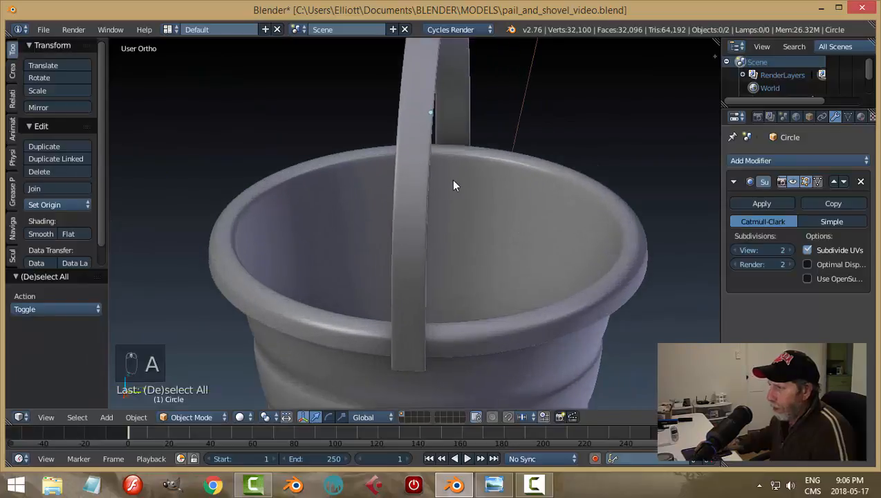
pyautogui.scroll(-4, 452, 186)
pyautogui.moveTo(452, 197); pyautogui.dragTo(598, 181, button='middle')
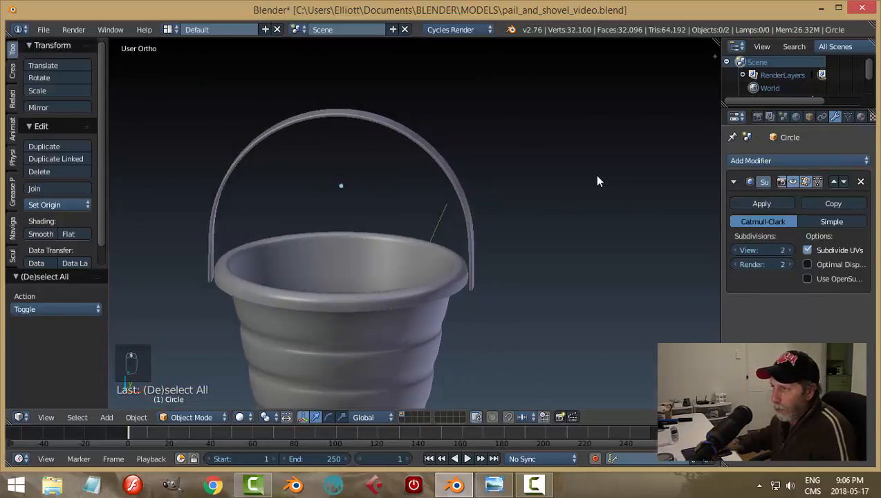
pyautogui.scroll(3, 275, 106)
pyautogui.scroll(-4, 251, 70)
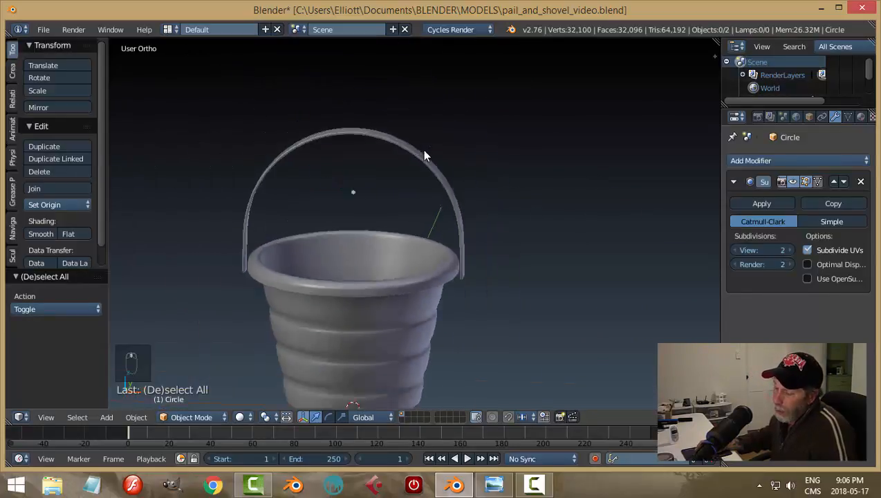
pyautogui.moveTo(425, 156); pyautogui.dragTo(425, 186, button='middle')
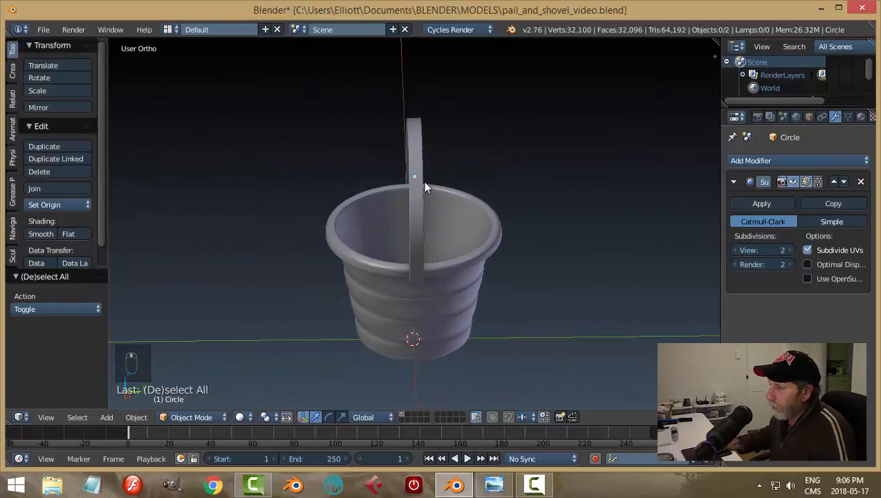
# Select the handle, open its mesh in Edit Mode from the right side view and switch to face selection.
pyautogui.rightClick(422, 185)
pyautogui.press('KP_3')
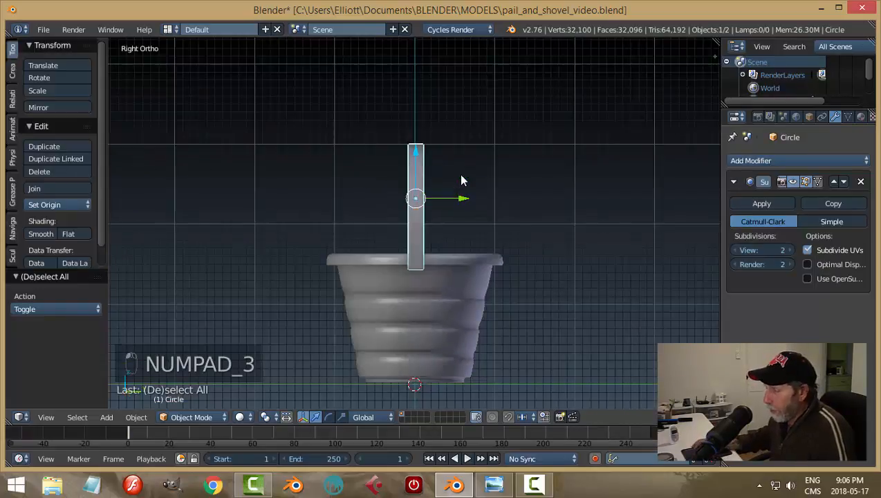
pyautogui.scroll(3, 462, 181)
pyautogui.press('Tab')
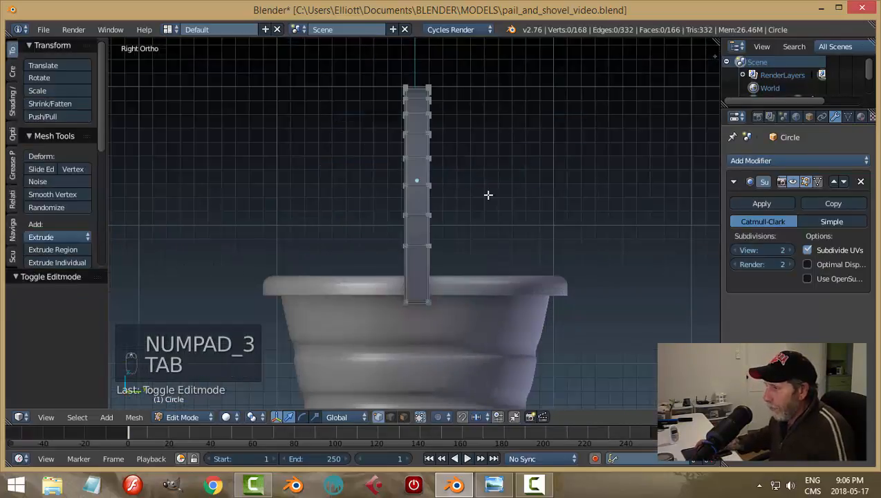
pyautogui.scroll(4, 494, 186)
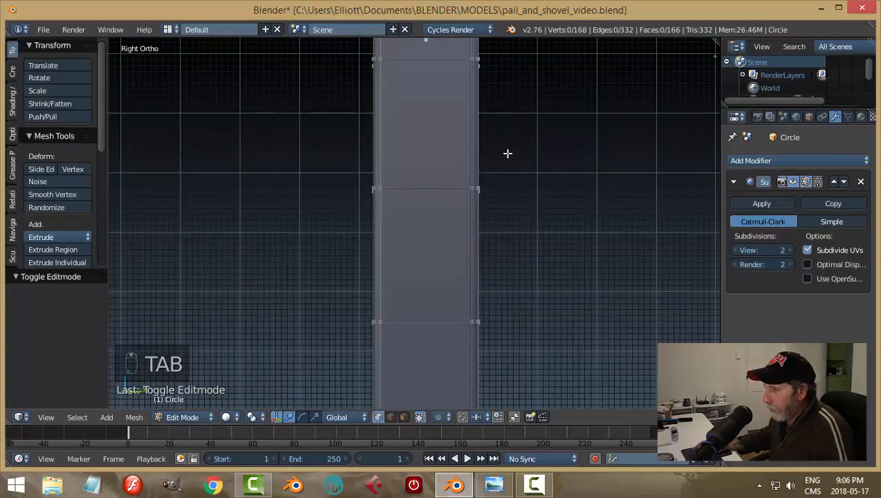
pyautogui.click(404, 417)
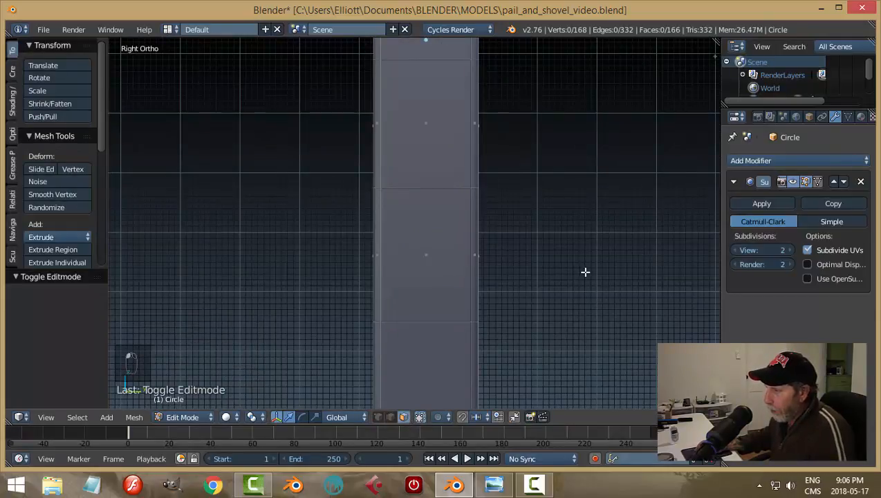
# Try picking single faces on the handle's broad outer surface and narrow border strips, then clear the selection.
pyautogui.moveTo(585, 271); pyautogui.dragTo(601, 211, button='middle')
pyautogui.rightClick(603, 214)
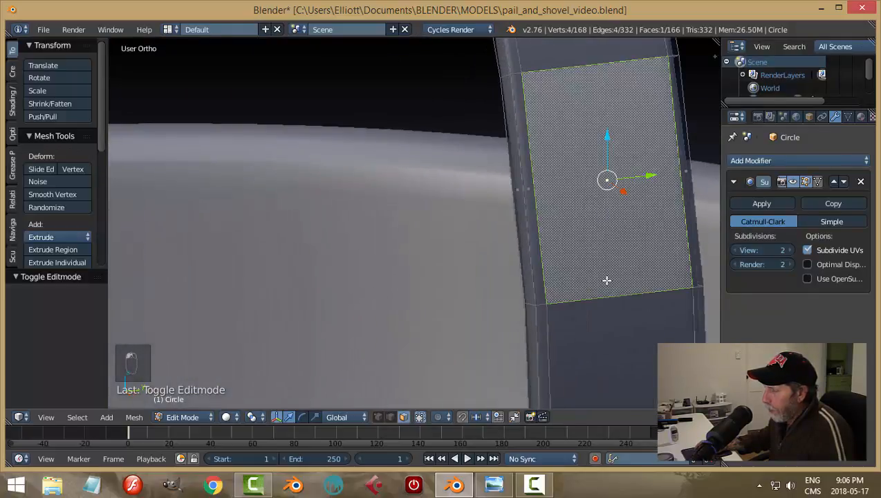
pyautogui.rightClick(538, 254)
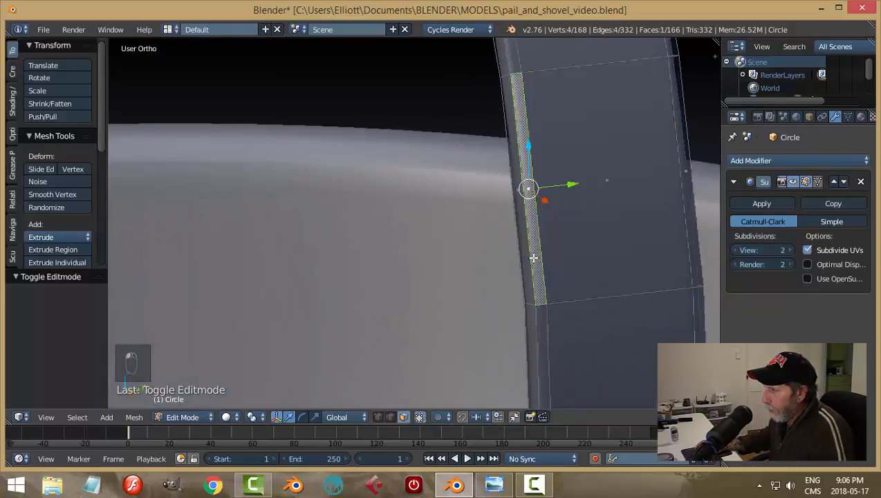
pyautogui.rightClick(525, 255)
pyautogui.press('a')
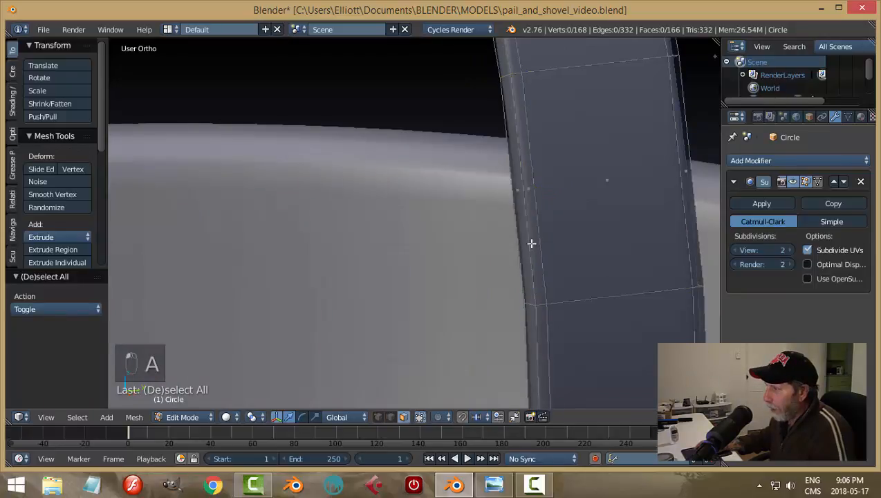
pyautogui.rightClick(591, 222)
pyautogui.rightClick(533, 215)
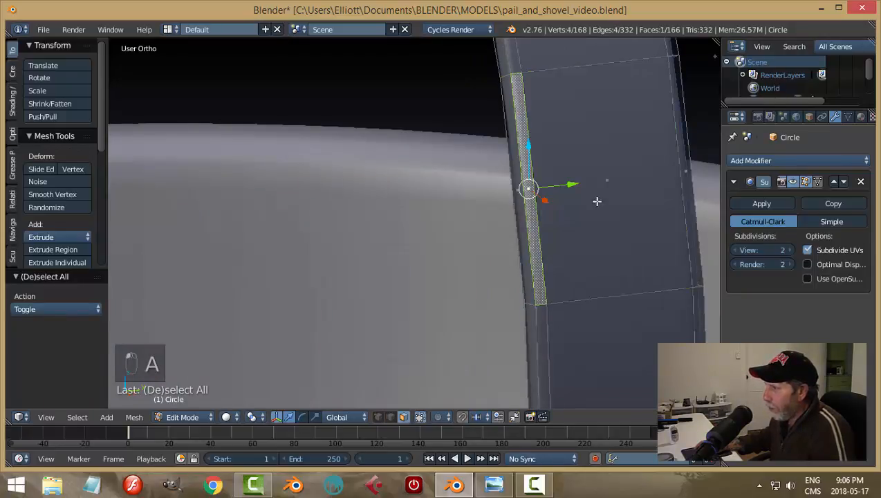
pyautogui.rightClick(683, 180)
pyautogui.moveTo(664, 239); pyautogui.dragTo(537, 258, button='middle')
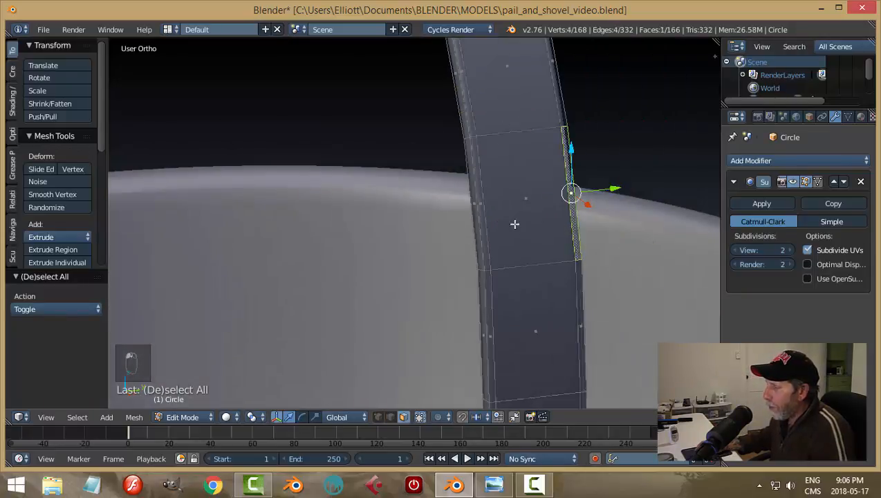
pyautogui.moveTo(514, 223); pyautogui.dragTo(650, 195, button='middle')
pyautogui.press('a')
# Try picking single faces on the handle's inner surface and its border strip, then clear the selection.
pyautogui.rightClick(570, 149)
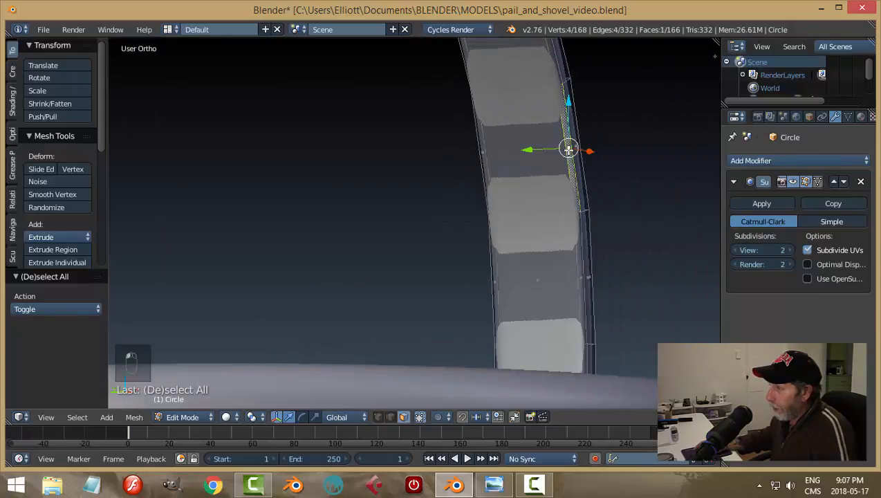
pyautogui.click(528, 143)
pyautogui.rightClick(492, 149)
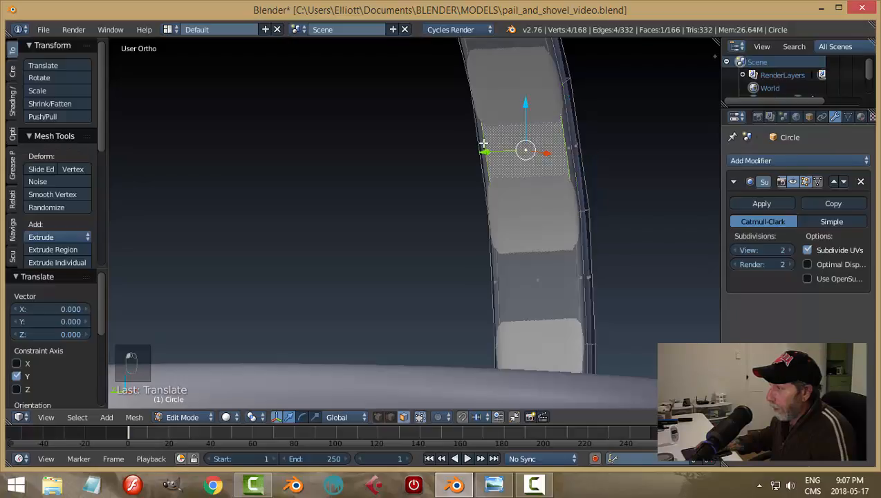
pyautogui.press('a')
# Try selecting the narrow face loop along one border of the handle, then clear the selection.
pyautogui.scroll(-3, 636, 154)
pyautogui.moveTo(637, 152); pyautogui.dragTo(403, 208, button='middle')
pyautogui.scroll(4, 416, 221)
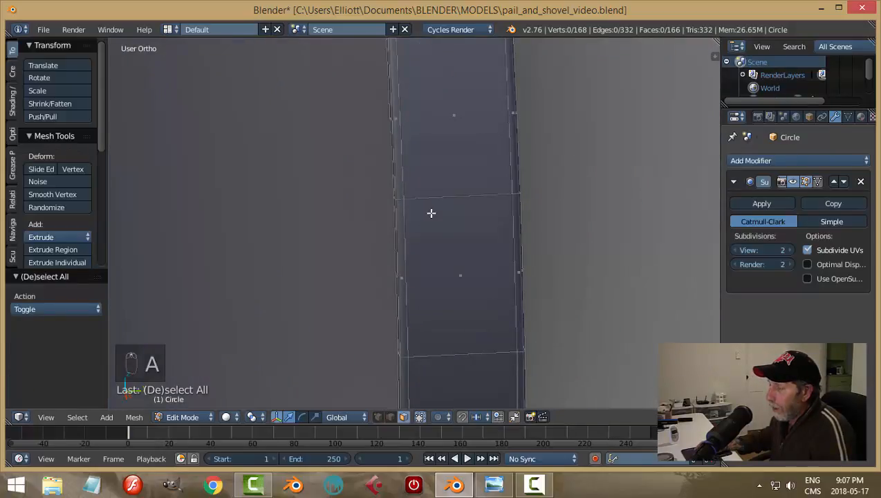
pyautogui.scroll(2, 425, 211)
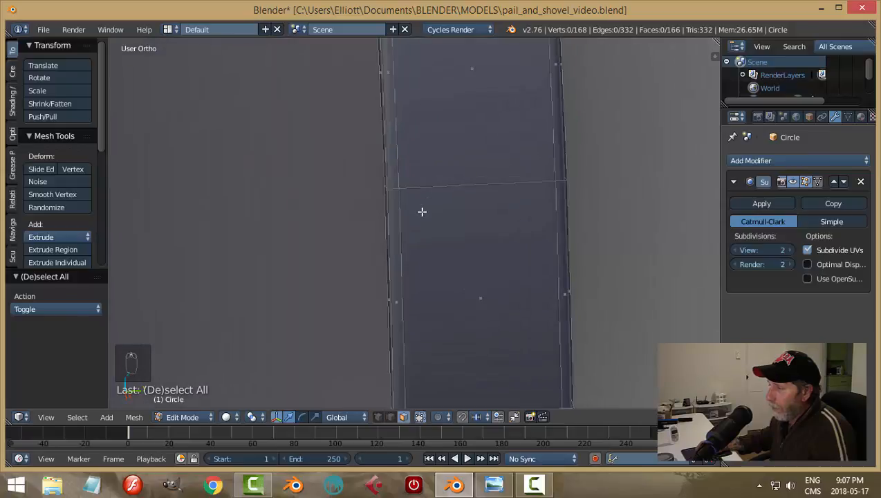
pyautogui.keyDown('alt'); pyautogui.click(395, 189); pyautogui.keyUp('alt')
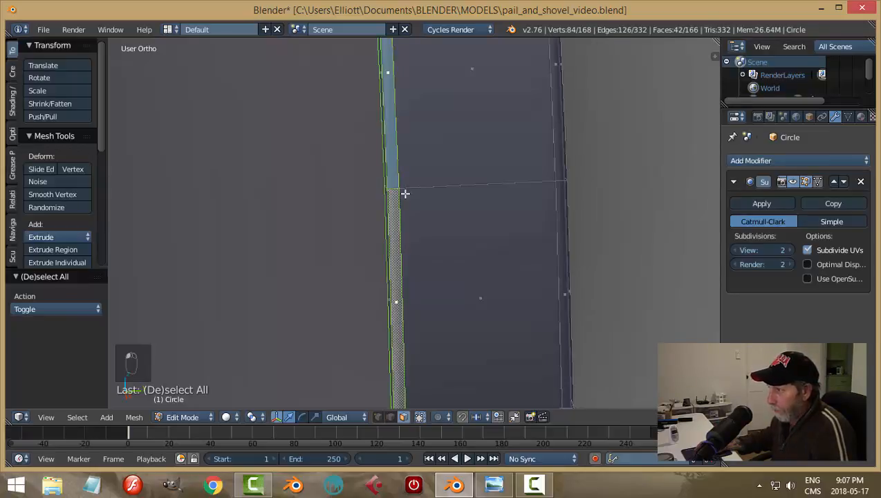
pyautogui.press('a')
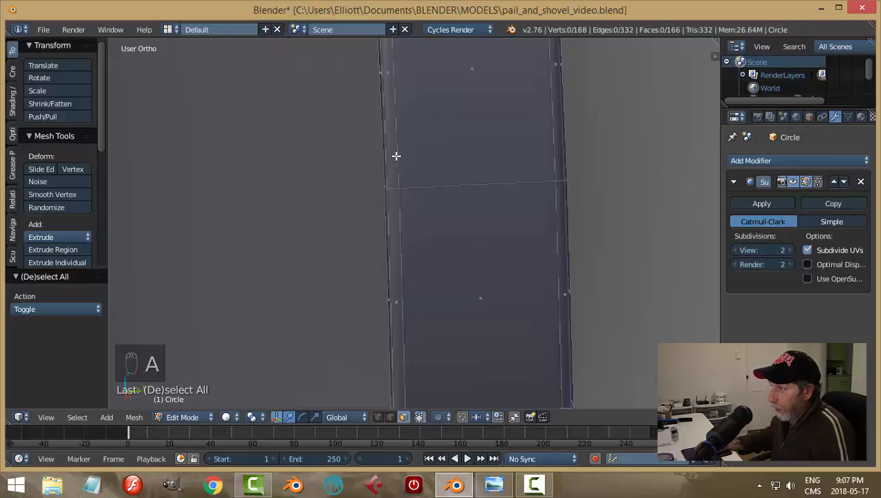
pyautogui.rightClick(395, 156)
pyautogui.press('a')
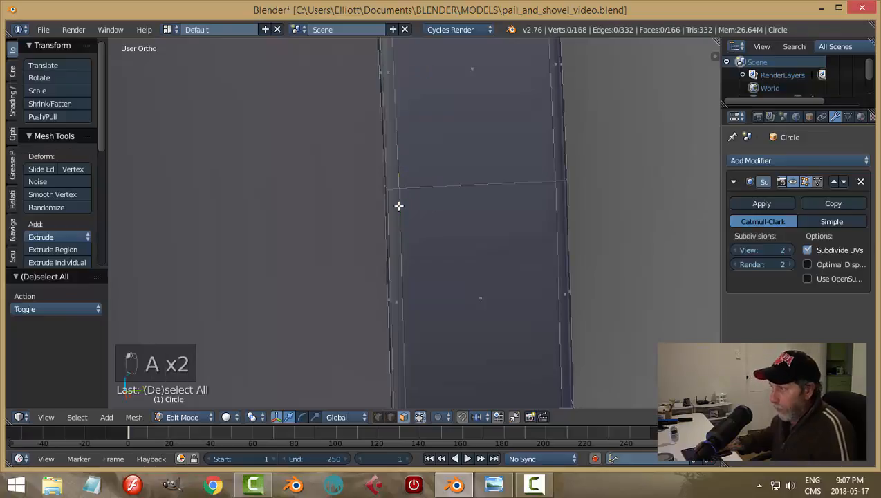
# Select the two narrow face loops running lengthwise along both borders of the handle.
pyautogui.keyDown('alt'); pyautogui.rightClick(392, 187); pyautogui.keyUp('alt')
pyautogui.scroll(-4, 446, 206)
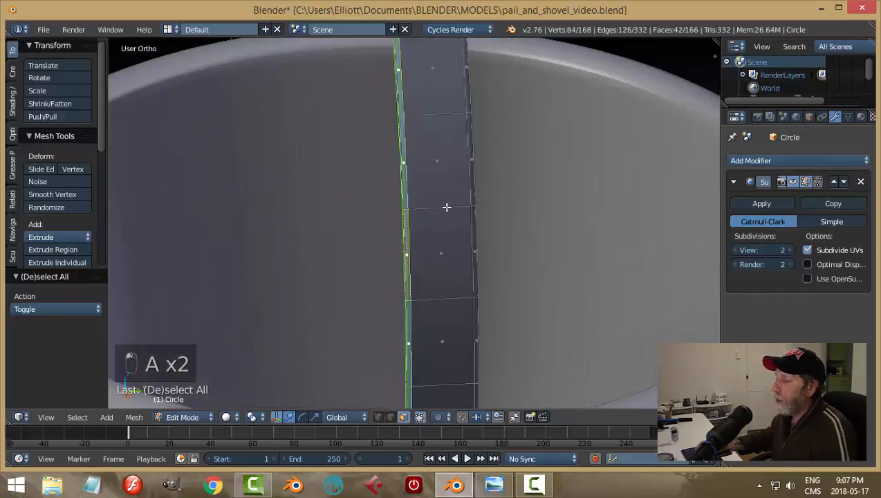
pyautogui.moveTo(413, 220); pyautogui.dragTo(415, 194, button='middle')
pyautogui.scroll(5, 401, 204)
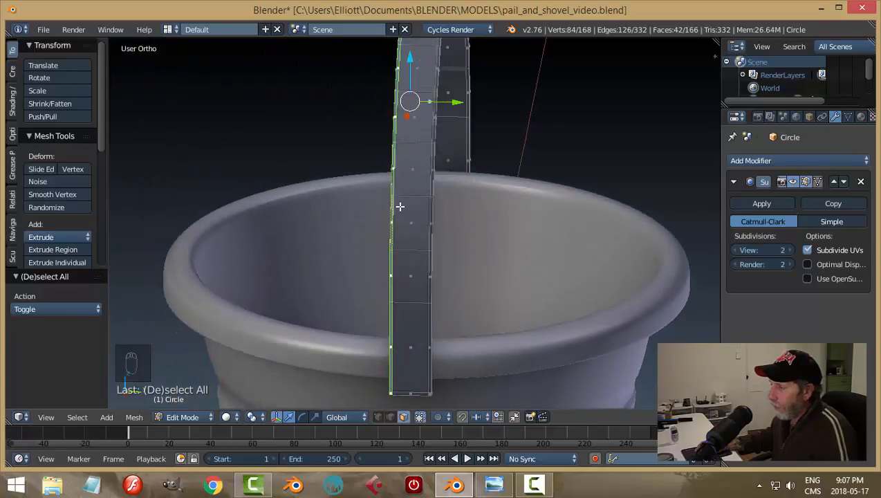
pyautogui.keyDown('alt'); pyautogui.keyDown('shift'); pyautogui.rightClick(442, 175); pyautogui.keyUp('shift'); pyautogui.keyUp('alt')
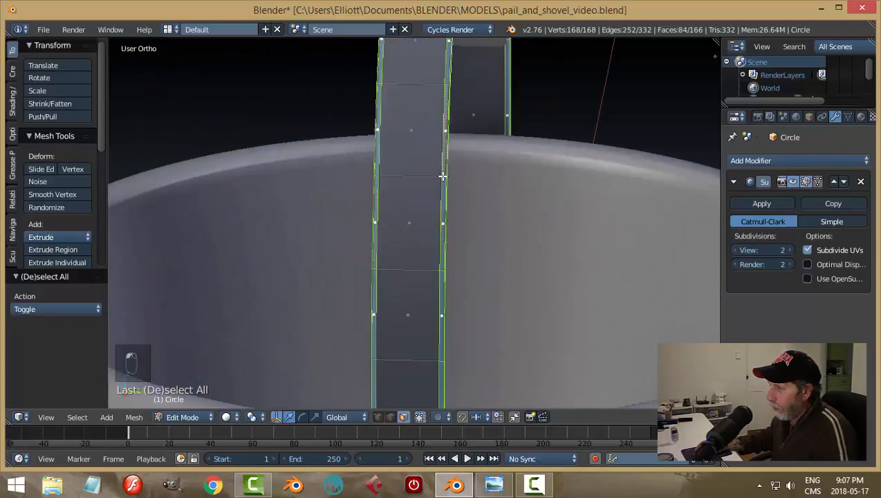
pyautogui.scroll(-3, 458, 209)
pyautogui.moveTo(496, 219); pyautogui.dragTo(515, 218, button='middle')
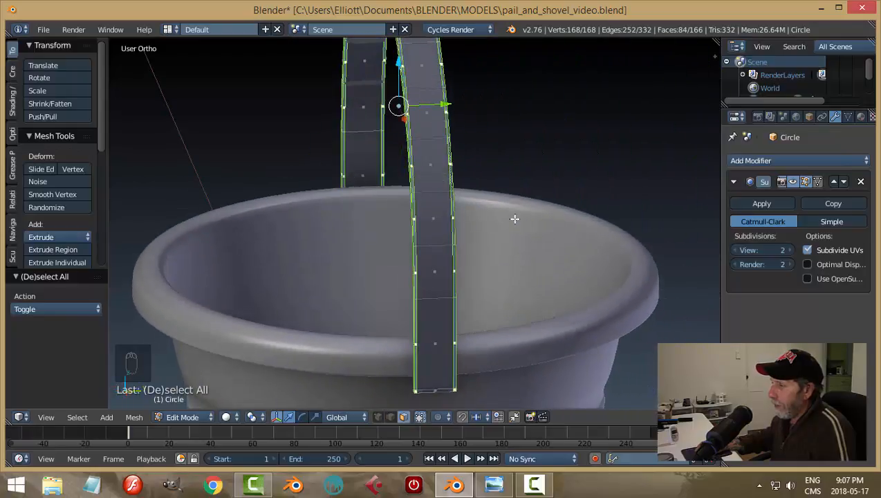
# Extrude the two selected border face loops in place, with zero offset.
pyautogui.scroll(3, 514, 222)
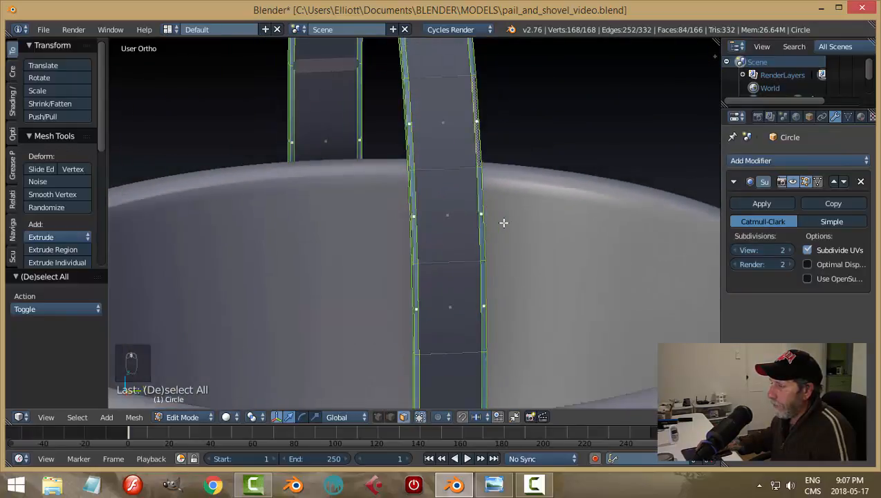
pyautogui.moveTo(504, 223); pyautogui.dragTo(491, 139, button='middle')
pyautogui.press('e')
pyautogui.click(554, 204)
# Raise the extruded border loops along their normals using Shrink/Fatten with an offset of about -0.016.
pyautogui.scroll(-3, 551, 204)
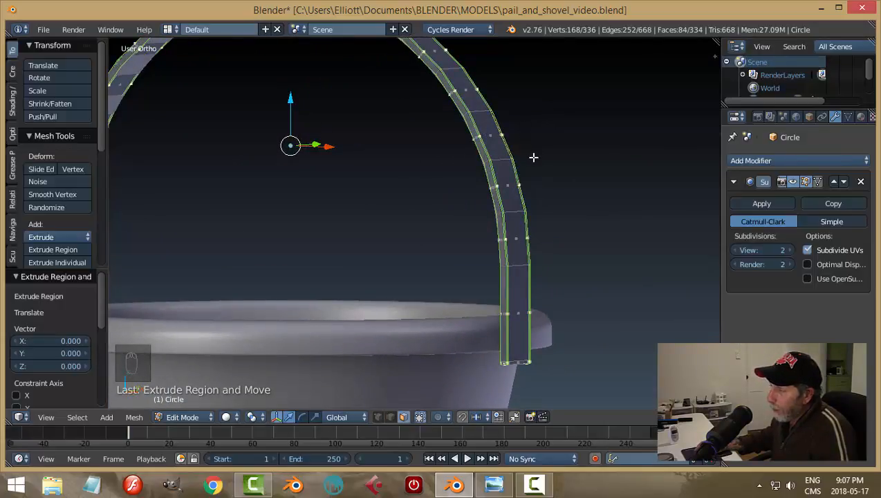
pyautogui.moveTo(534, 158); pyautogui.dragTo(397, 137, button='middle')
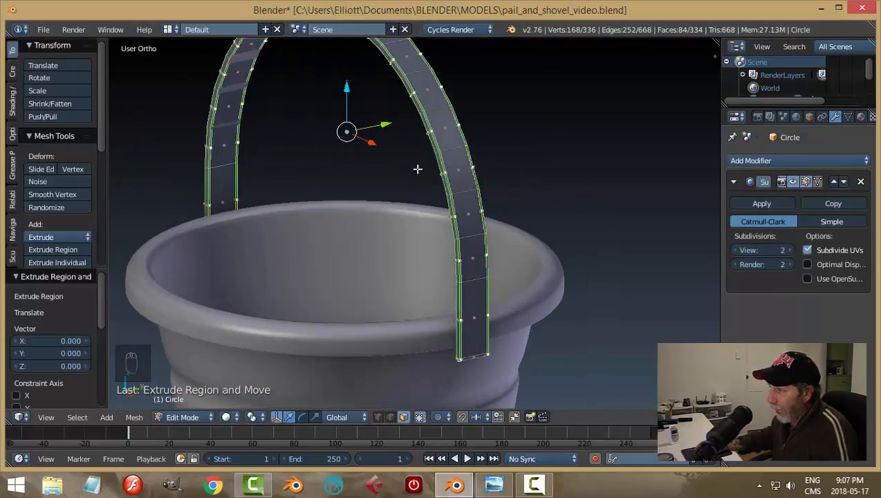
pyautogui.moveTo(515, 129); pyautogui.dragTo(553, 166, button='middle')
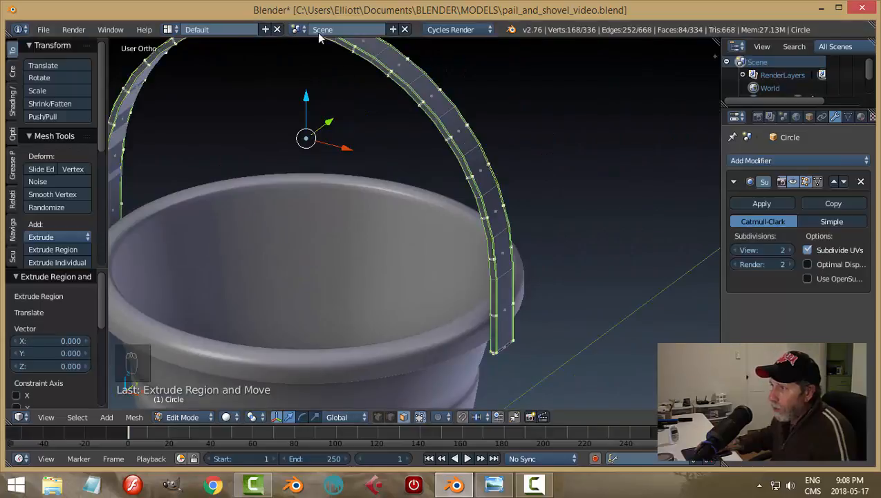
pyautogui.moveTo(613, 156); pyautogui.dragTo(480, 178, button='middle')
pyautogui.hotkey('alt', 's')
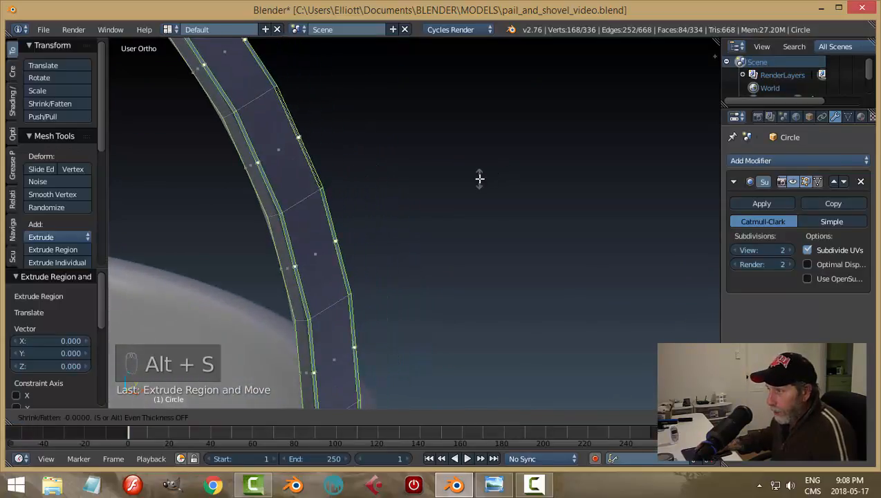
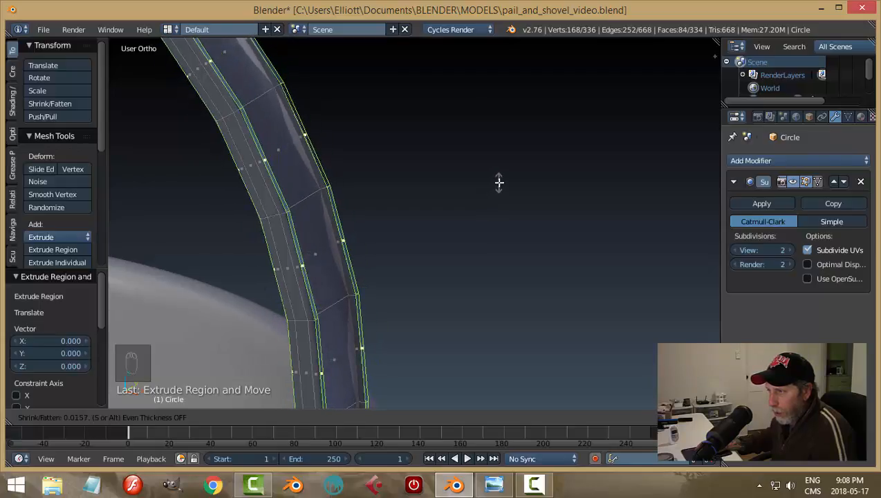
pyautogui.click(499, 183)
pyautogui.scroll(-4, 546, 178)
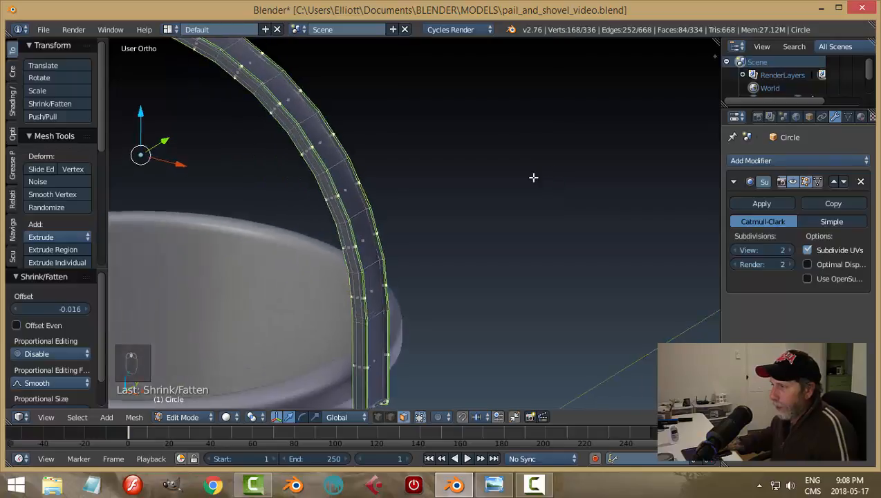
# Check the raised handle borders in Object Mode, then return to Edit Mode and clear the face selection.
pyautogui.press('Tab')
pyautogui.moveTo(521, 175); pyautogui.dragTo(448, 147, button='middle')
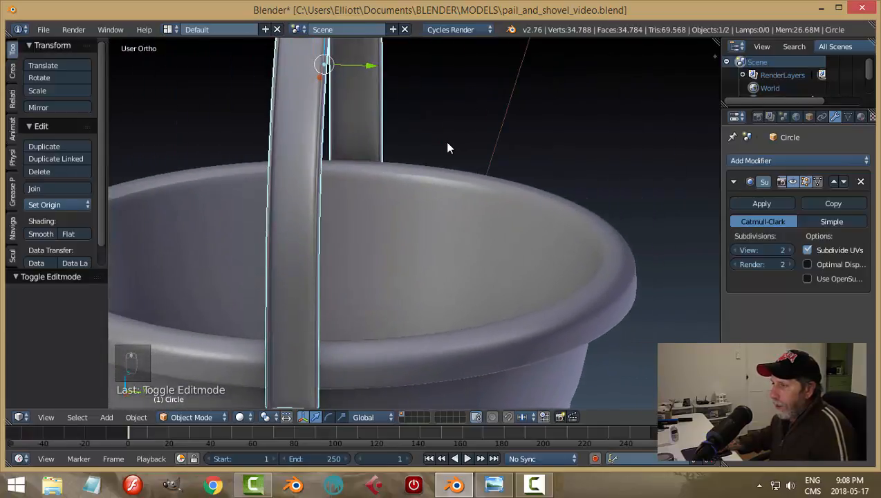
pyautogui.press('Tab')
pyautogui.click(522, 142)
pyautogui.moveTo(521, 141); pyautogui.dragTo(432, 176, button='middle')
pyautogui.press('a')
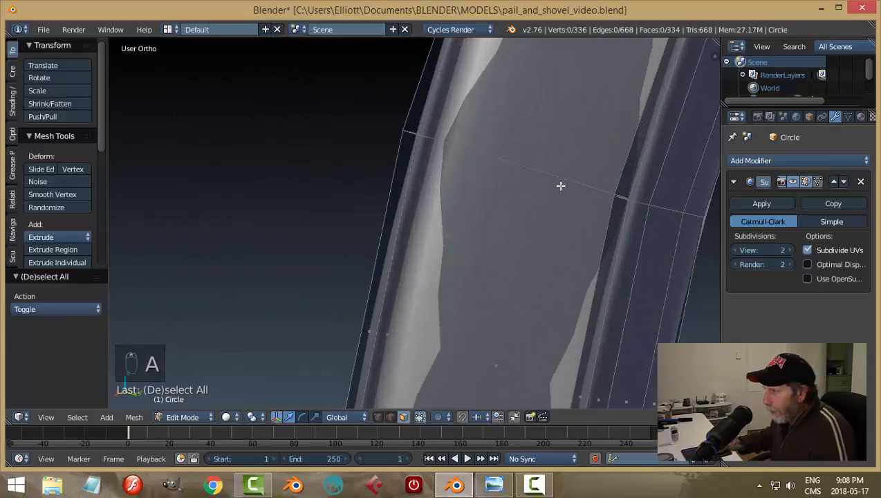
# Add a lengthwise loop cut along one raised border of the handle and slide it about -0.56 toward the border's edge.
pyautogui.moveTo(552, 182); pyautogui.dragTo(589, 123, button='middle')
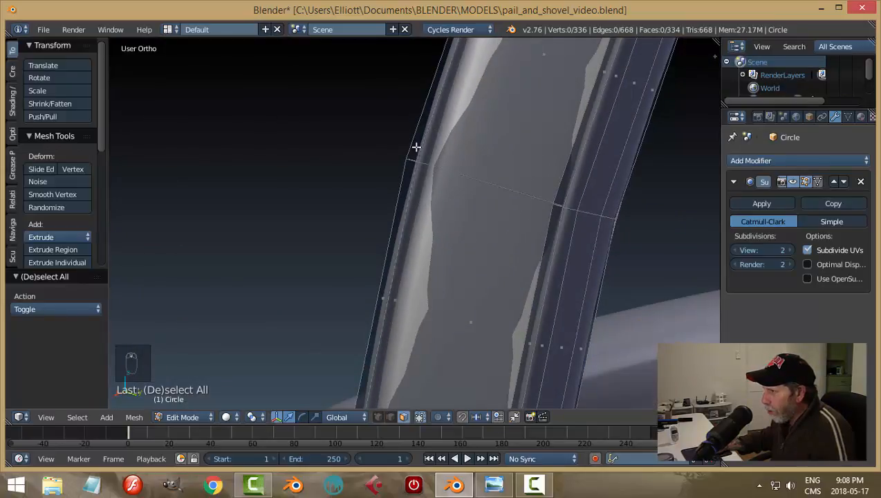
pyautogui.moveTo(567, 166); pyautogui.dragTo(504, 148, button='middle')
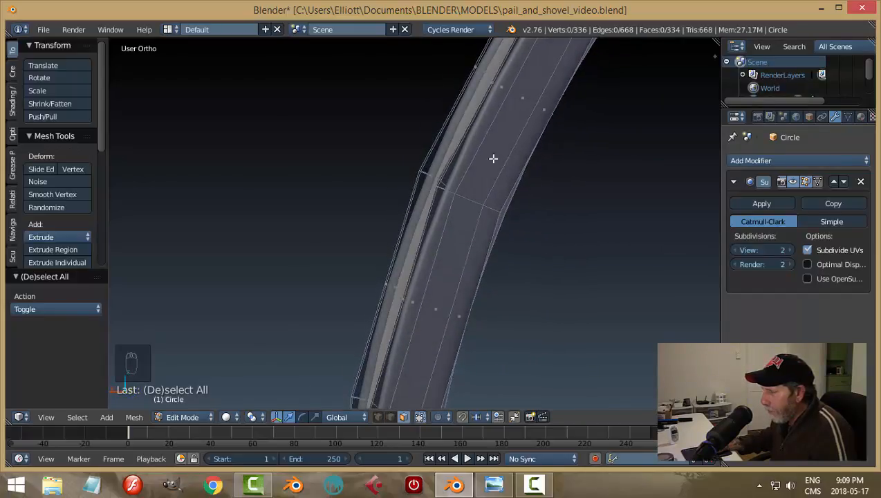
pyautogui.moveTo(471, 200)
pyautogui.mouseDown(button='middle')
pyautogui.moveTo(459, 179)
pyautogui.moveTo(467, 192)
pyautogui.mouseUp(button='middle')
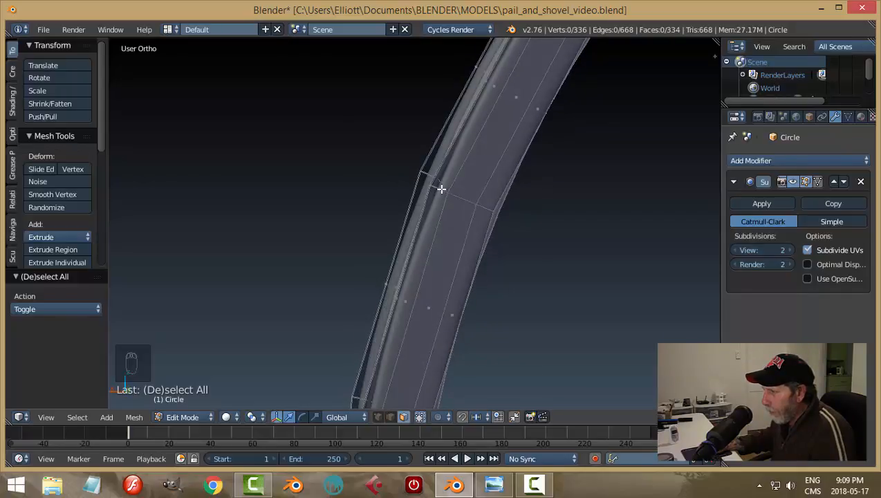
pyautogui.hotkey('ctrl', 'r')
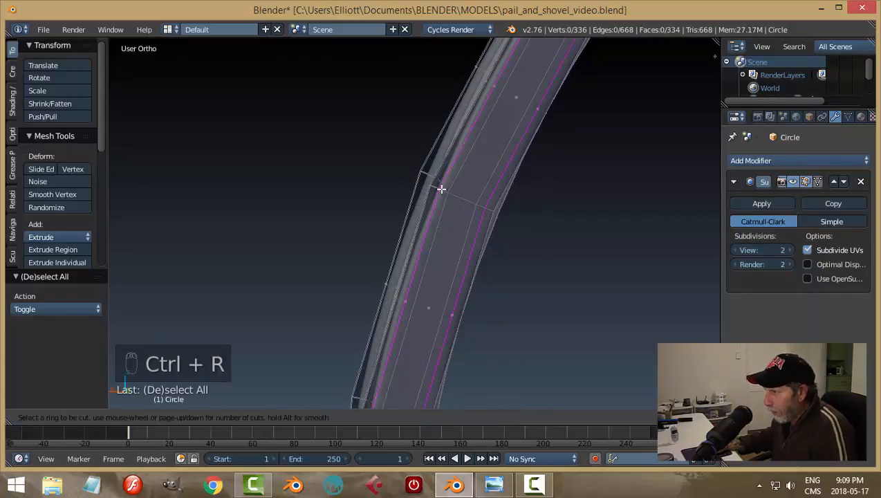
pyautogui.click(440, 187)
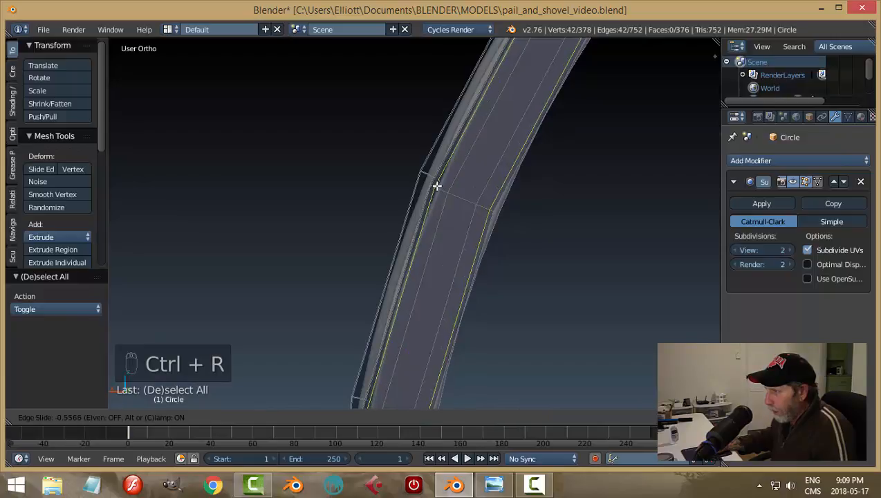
pyautogui.click(437, 185)
pyautogui.press('a')
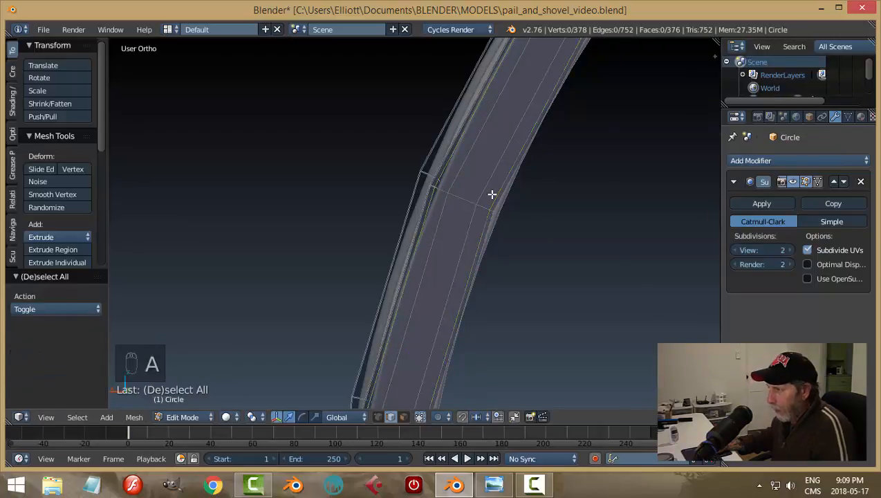
pyautogui.press('Tab')
pyautogui.moveTo(446, 204); pyautogui.dragTo(411, 235, button='middle')
pyautogui.press('Tab')
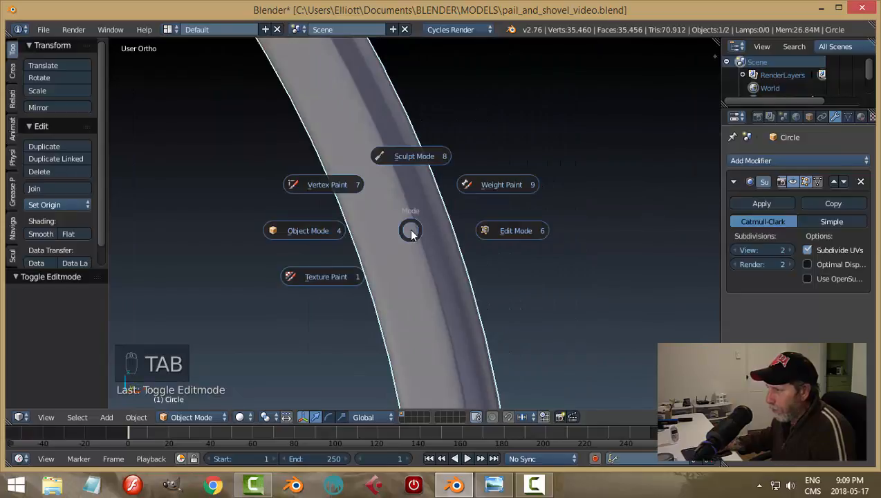
# Add a matching lengthwise loop cut along the opposite raised border and slide it toward that border's outer edge.
pyautogui.moveTo(488, 228); pyautogui.dragTo(328, 179, button='middle')
pyautogui.moveTo(454, 180); pyautogui.dragTo(293, 153, button='middle')
pyautogui.moveTo(472, 170); pyautogui.dragTo(440, 123, button='middle')
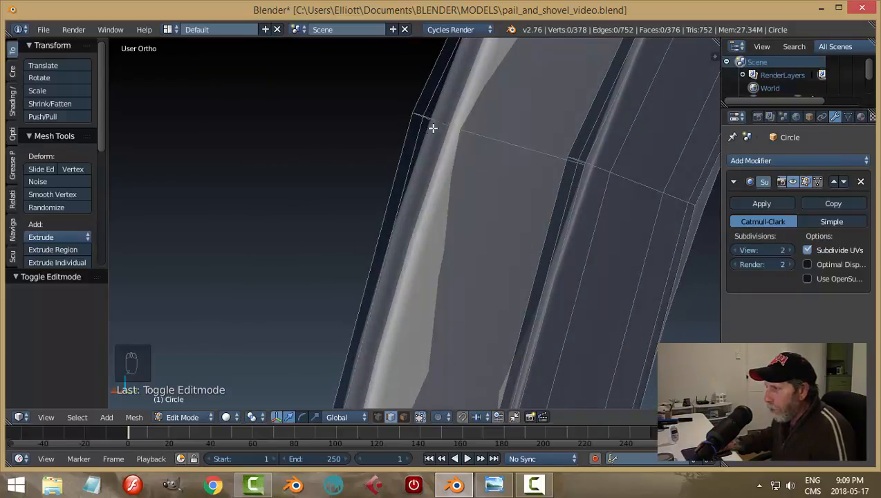
pyautogui.hotkey('ctrl', 'r')
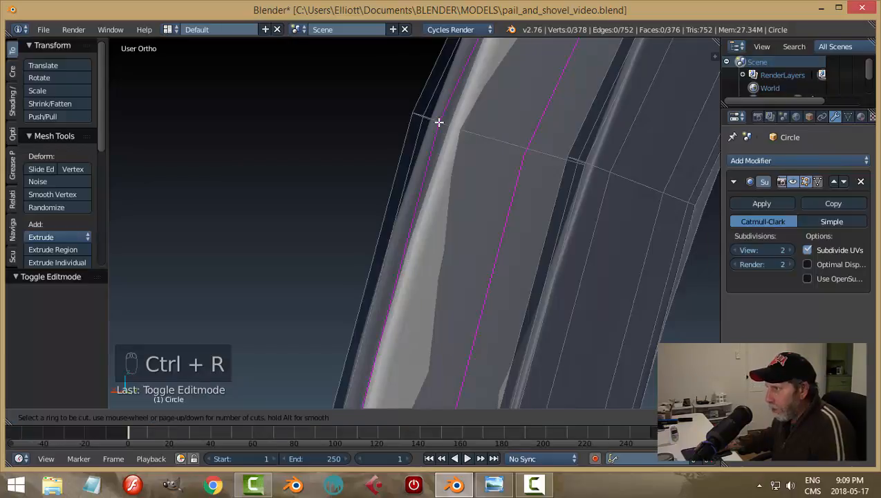
pyautogui.click(438, 122)
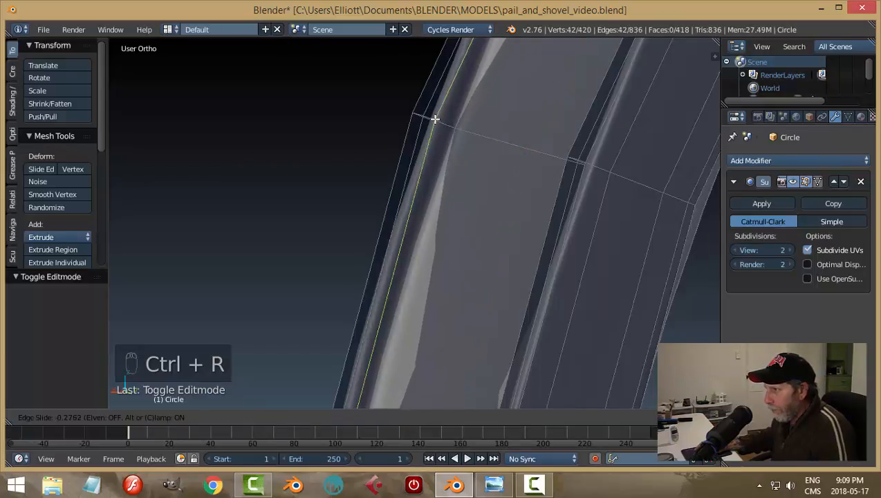
pyautogui.click(453, 131)
pyautogui.press('a')
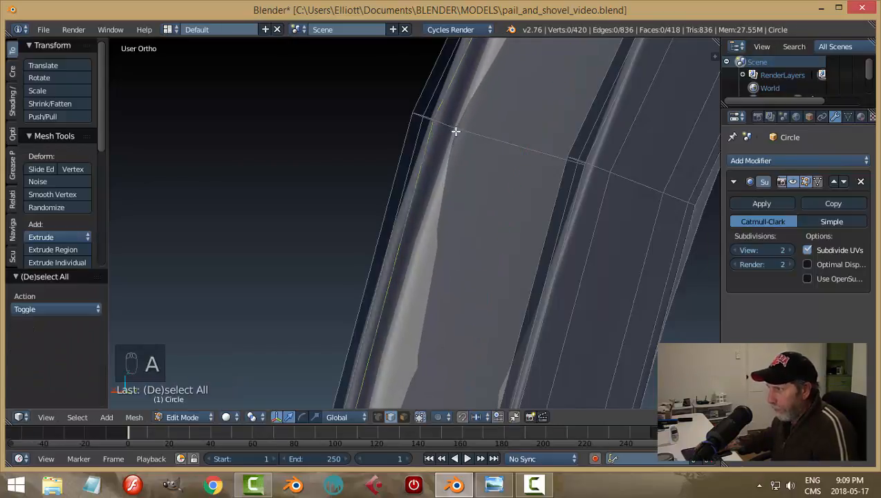
# Examine the handle's borders in Object Mode along the arch and at the ends beside the pail's rim.
pyautogui.press('Tab')
pyautogui.click(385, 135)
pyautogui.moveTo(395, 142); pyautogui.dragTo(533, 185, button='middle')
pyautogui.press('a')
pyautogui.press('a')
pyautogui.scroll(-4, 541, 161)
pyautogui.scroll(-5, 533, 184)
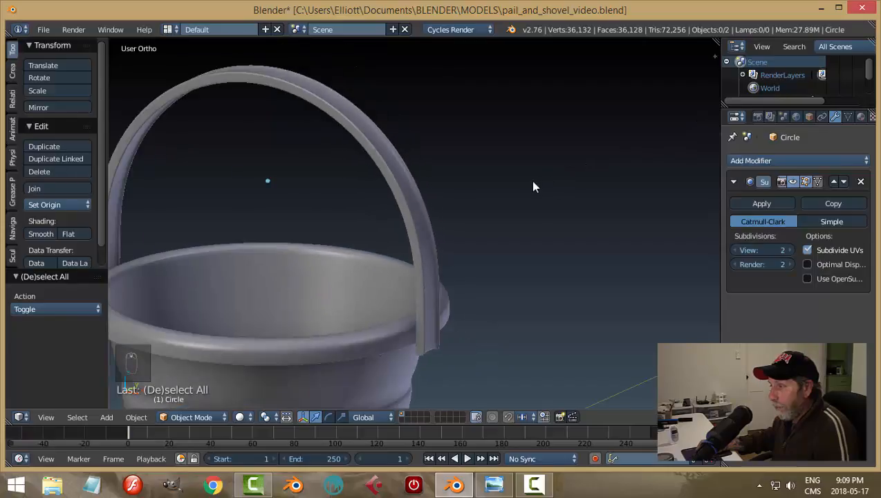
pyautogui.moveTo(580, 199); pyautogui.dragTo(466, 168, button='middle')
pyautogui.scroll(4, 459, 273)
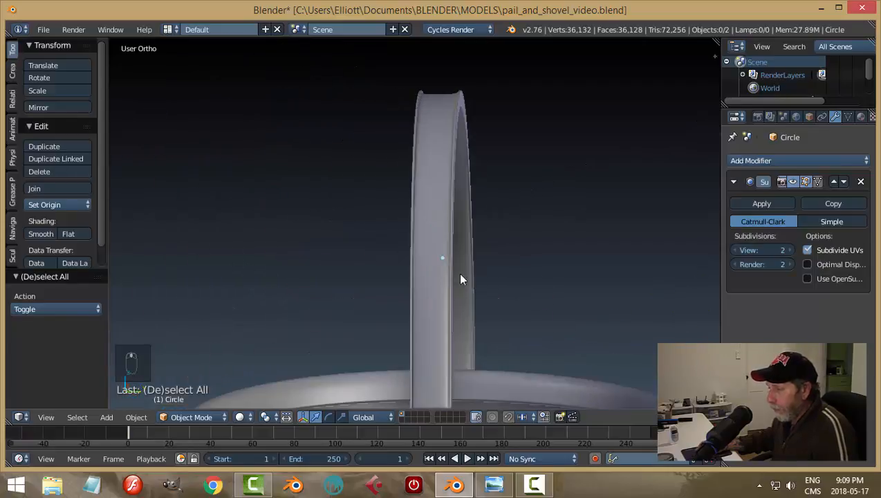
pyautogui.keyDown('shift'); pyautogui.moveTo(459, 273); pyautogui.dragTo(407, 123, button='middle'); pyautogui.keyUp('shift')
pyautogui.scroll(5, 407, 201)
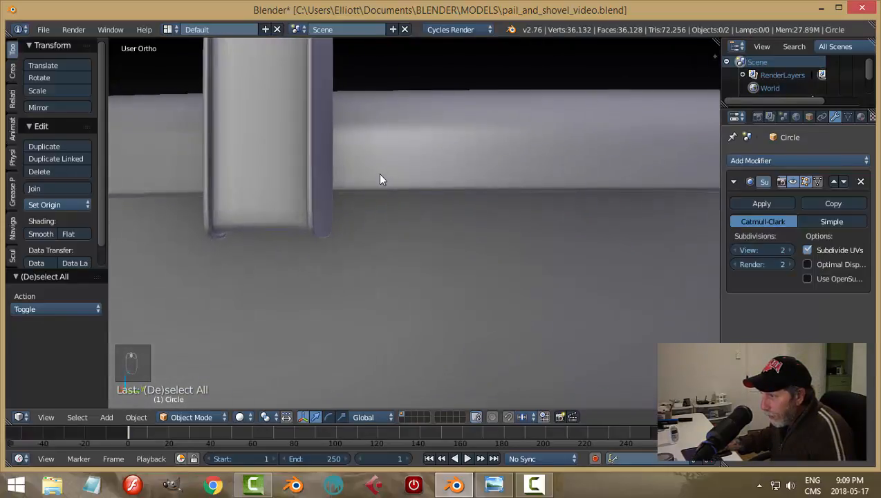
pyautogui.moveTo(379, 179); pyautogui.dragTo(338, 218, button='middle')
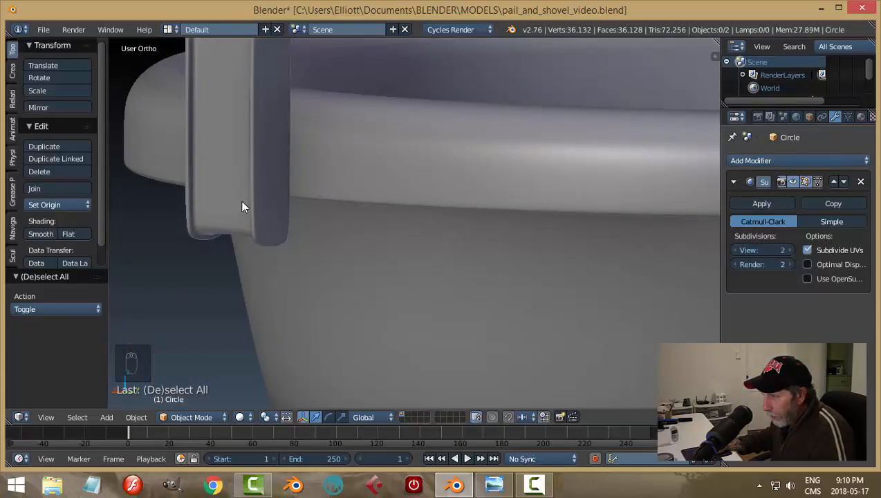
pyautogui.moveTo(241, 206); pyautogui.dragTo(387, 201, button='middle')
# Try a crosswise loop cut slid close to the handle's lower end, and undo it after checking the shape in Object Mode.
pyautogui.rightClick(417, 211)
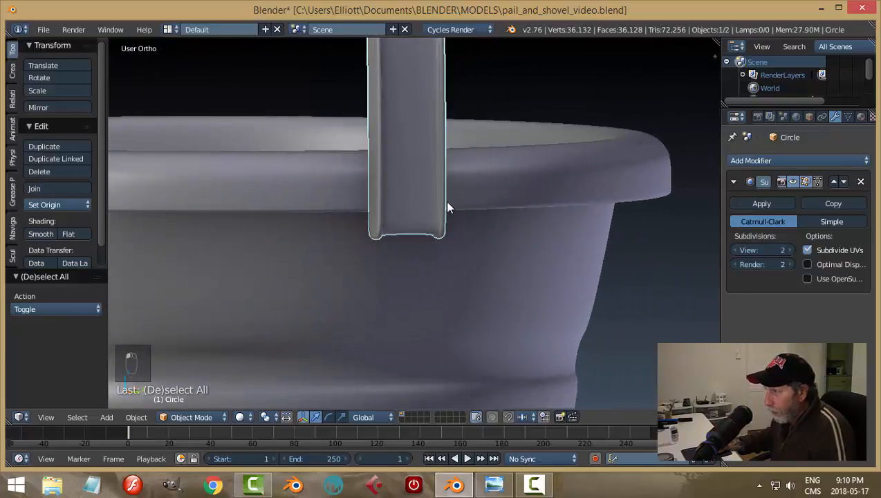
pyautogui.press('Tab')
pyautogui.click(547, 202)
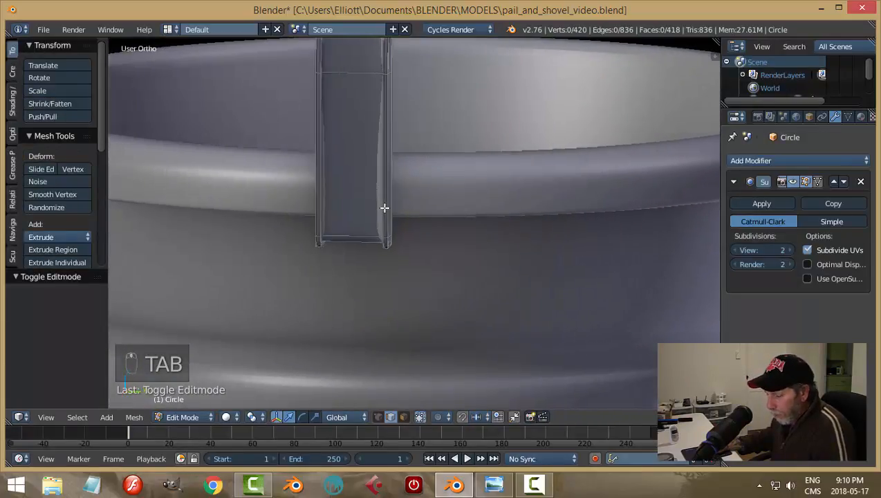
pyautogui.hotkey('ctrl', 'r')
pyautogui.click(384, 208)
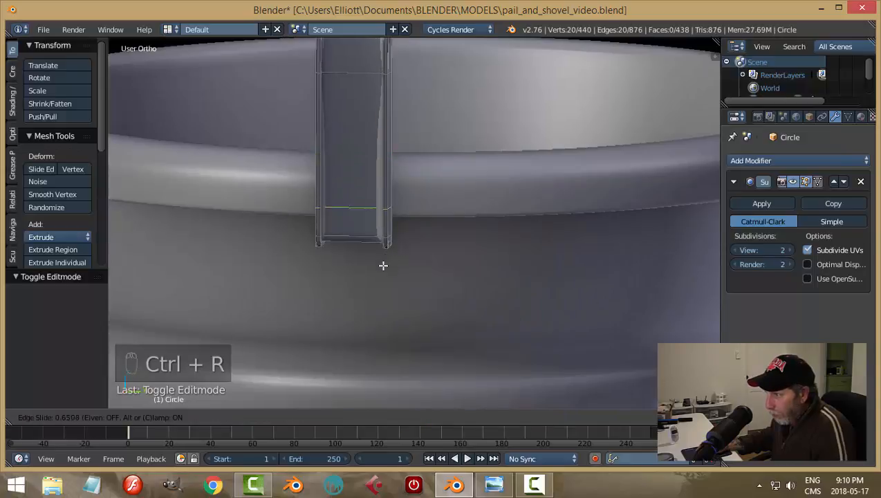
pyautogui.click(382, 288)
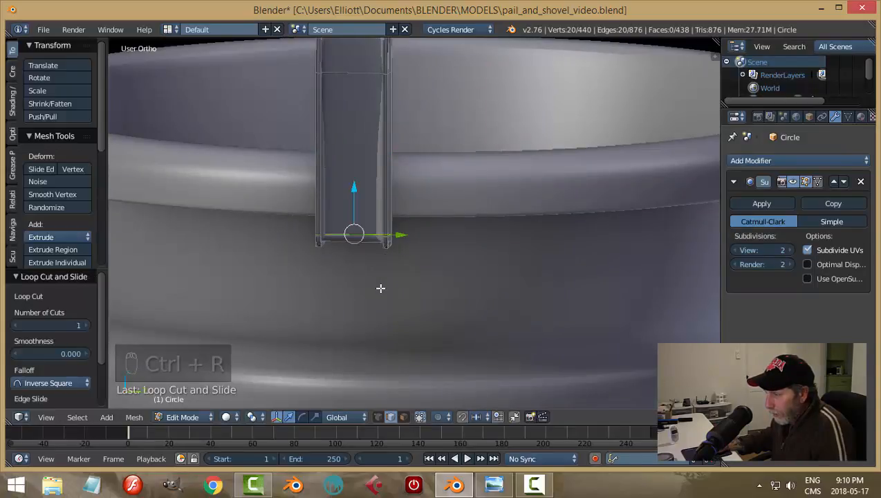
pyautogui.press('a')
pyautogui.press('Tab')
pyautogui.click(314, 288)
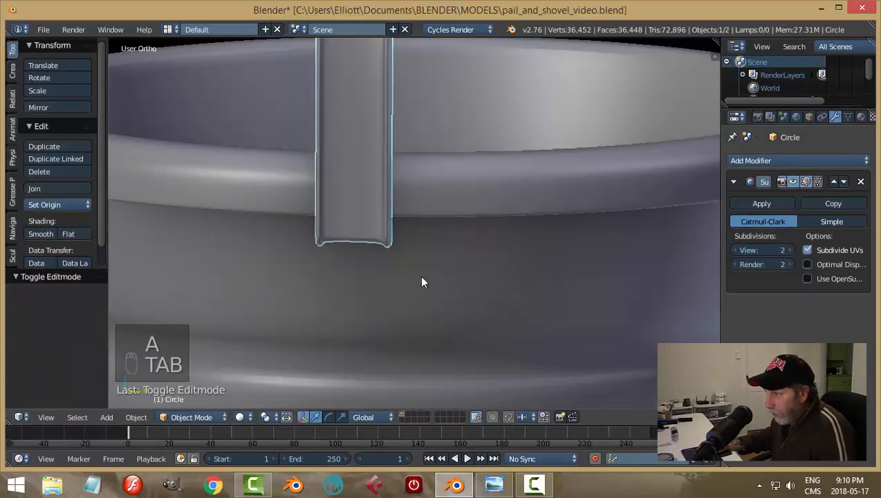
pyautogui.moveTo(420, 275); pyautogui.dragTo(443, 254, button='middle')
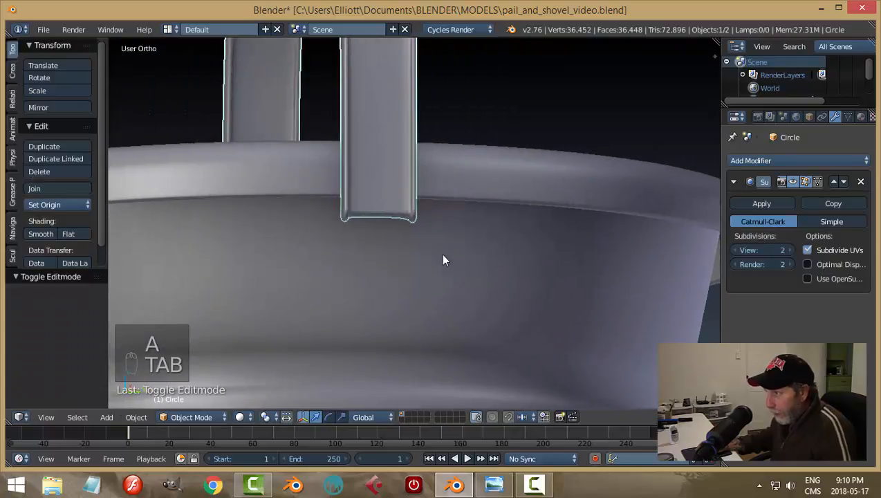
pyautogui.hotkey('ctrl', 'z')
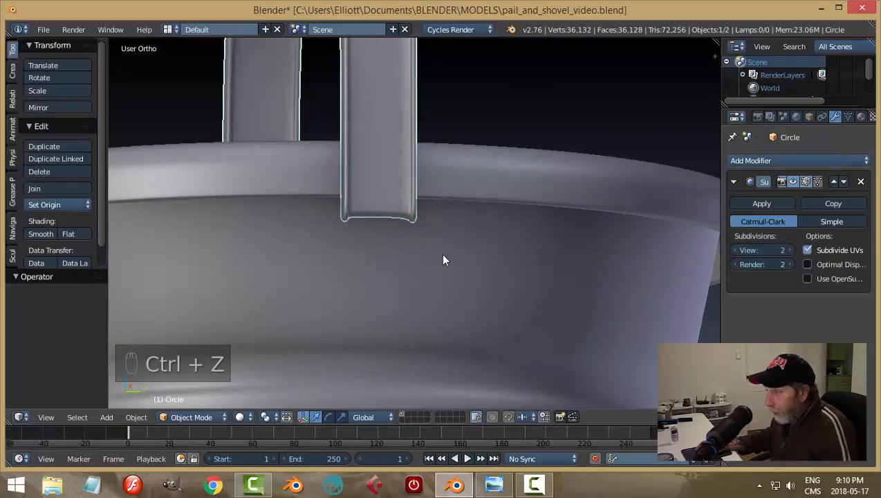
# Save the file and clear the object selection.
pyautogui.hotkey('ctrl', 's')
pyautogui.moveTo(540, 222); pyautogui.dragTo(453, 220, button='middle')
pyautogui.press('a')
pyautogui.scroll(-6, 453, 220)
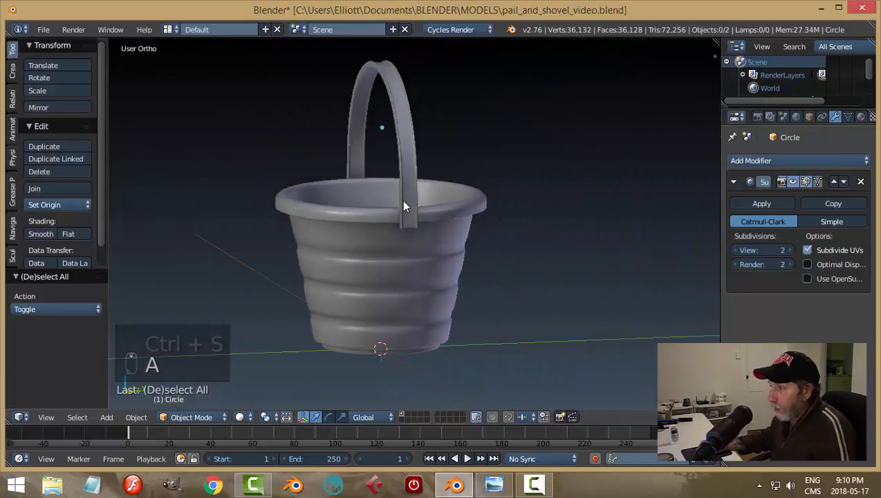
pyautogui.moveTo(405, 206); pyautogui.dragTo(512, 227, button='middle')
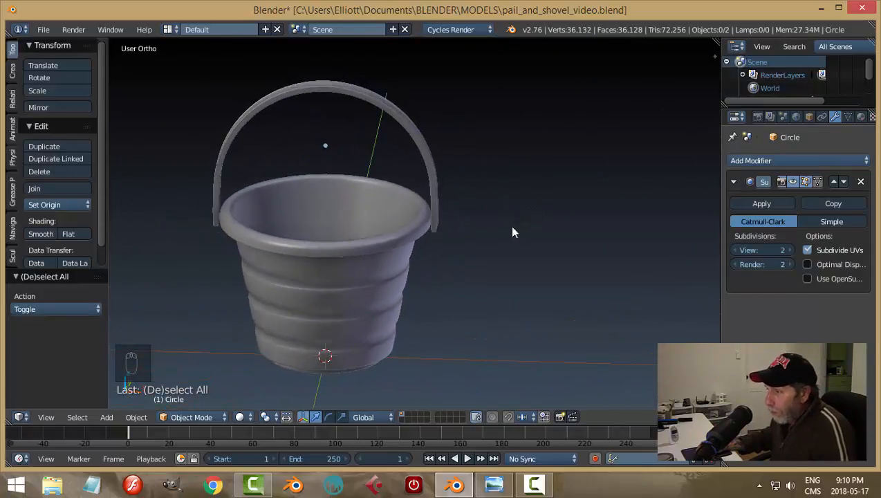
# Examine how the handle's ends sit against the pail's rim, selecting the pail body.
pyautogui.scroll(3, 461, 247)
pyautogui.moveTo(462, 247); pyautogui.dragTo(498, 212, button='middle')
pyautogui.scroll(3, 470, 243)
pyautogui.scroll(-4, 486, 212)
pyautogui.rightClick(357, 231)
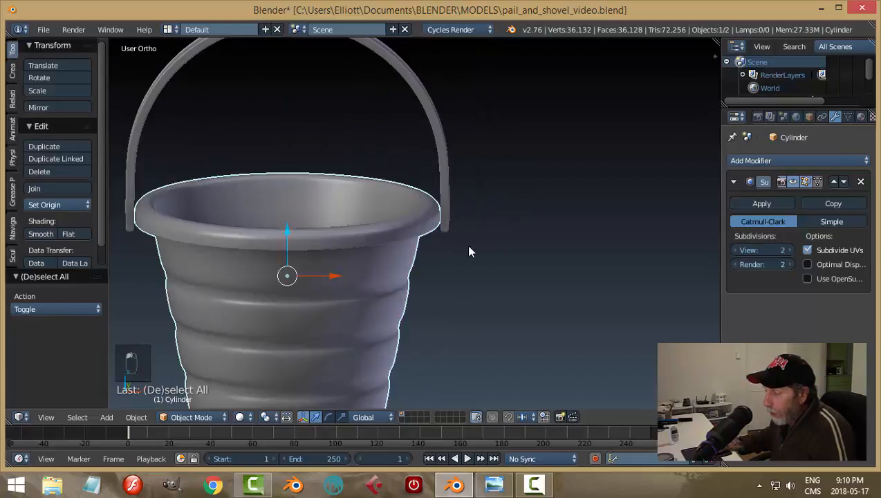
pyautogui.scroll(-4, 469, 247)
pyautogui.moveTo(462, 249)
pyautogui.mouseDown(button='middle')
pyautogui.moveTo(454, 255)
pyautogui.moveTo(466, 250)
pyautogui.mouseUp(button='middle')
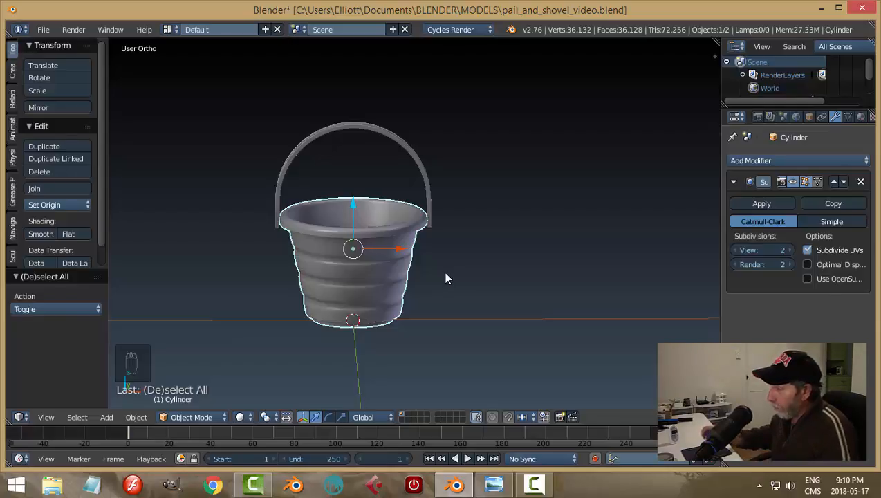
pyautogui.moveTo(479, 294); pyautogui.dragTo(458, 302, button='middle')
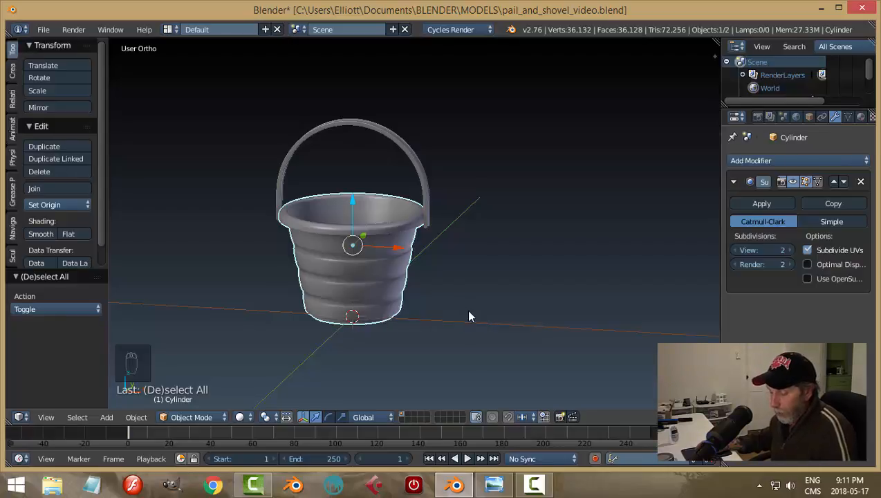
# Add a cylinder mesh at the 3D cursor and rotate it 90° about the global Y axis.
pyautogui.hotkey('shift', 'a')
pyautogui.moveTo(447, 268)
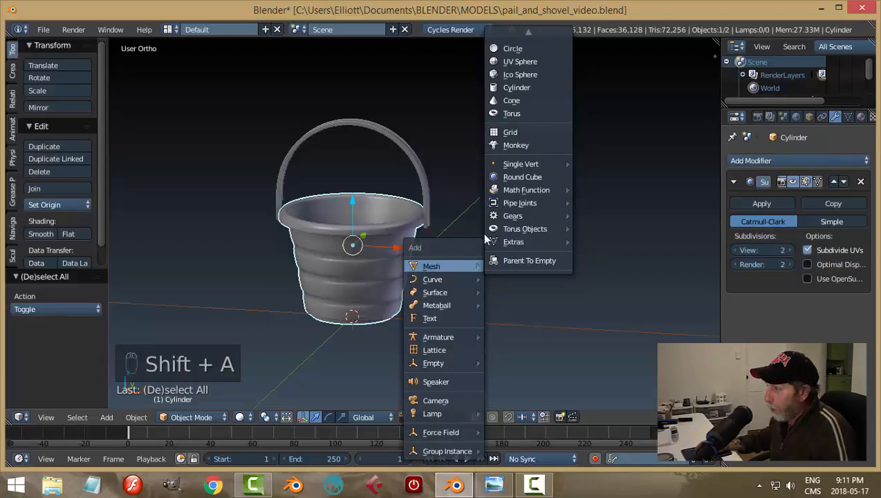
pyautogui.click(512, 88)
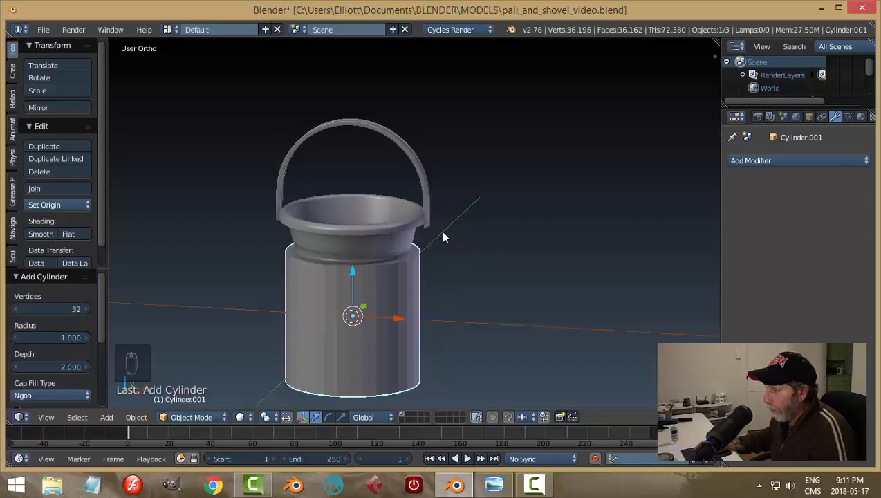
pyautogui.moveTo(463, 325); pyautogui.dragTo(377, 301, button='middle')
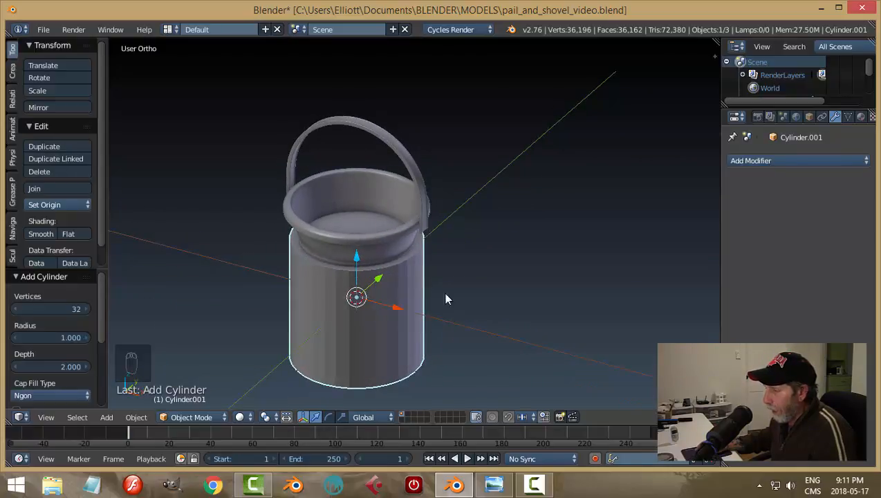
pyautogui.write('r')
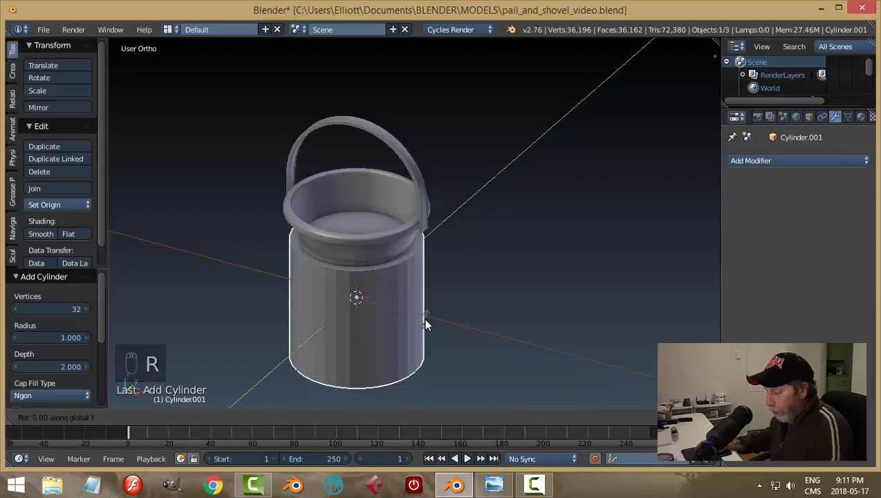
pyautogui.write('90')
pyautogui.press('Return')
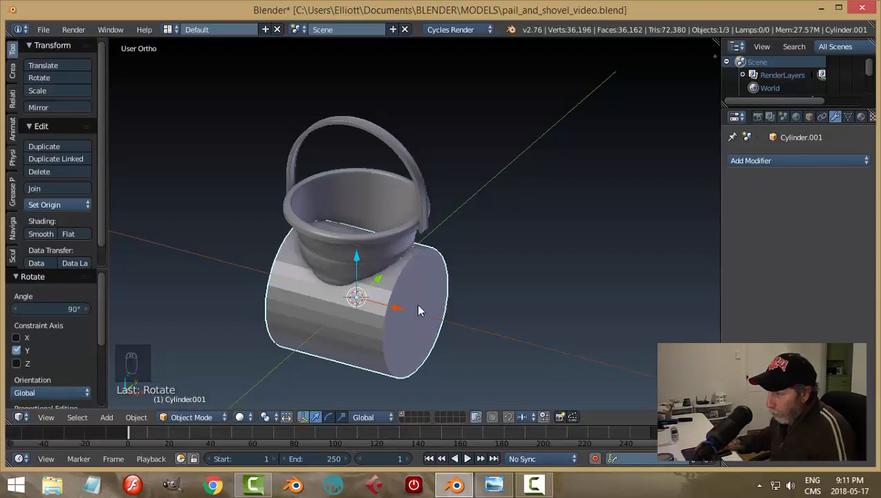
# Scale the cylinder down to about 0.044 and place it at the handle's lower end, just below the pail's rim.
pyautogui.moveTo(403, 310); pyautogui.dragTo(530, 342)
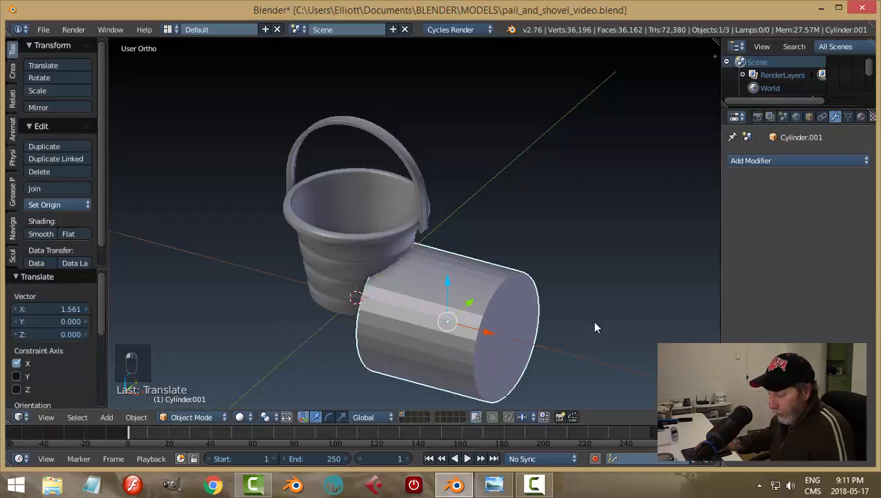
pyautogui.press('s')
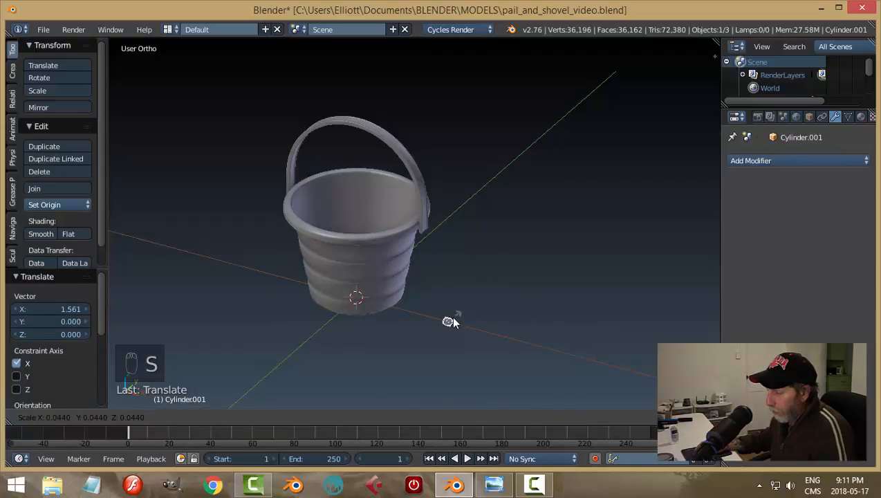
pyautogui.click(453, 324)
pyautogui.moveTo(448, 285); pyautogui.dragTo(440, 197)
pyautogui.moveTo(485, 244); pyautogui.dragTo(461, 232)
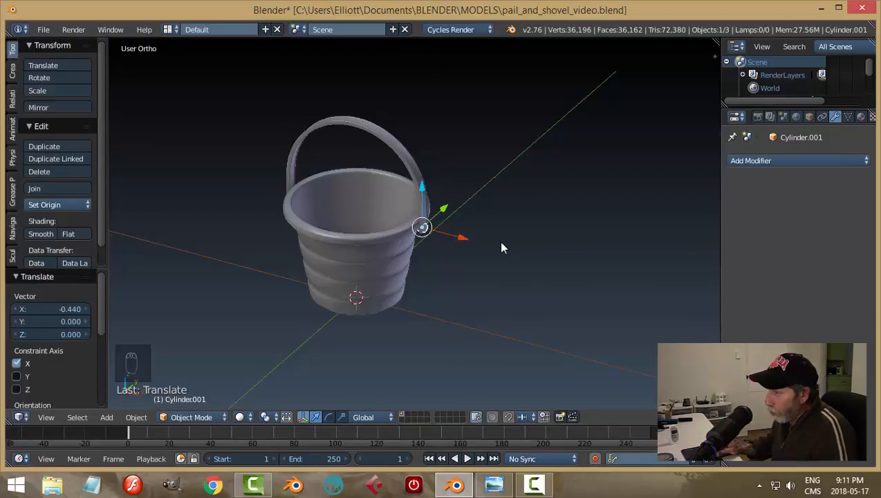
# Position the cylinder pin on the handle's end by moving it 0.012 along Y, 0.067 up along Z and 0.015 back down.
pyautogui.press('KP_Decimal')
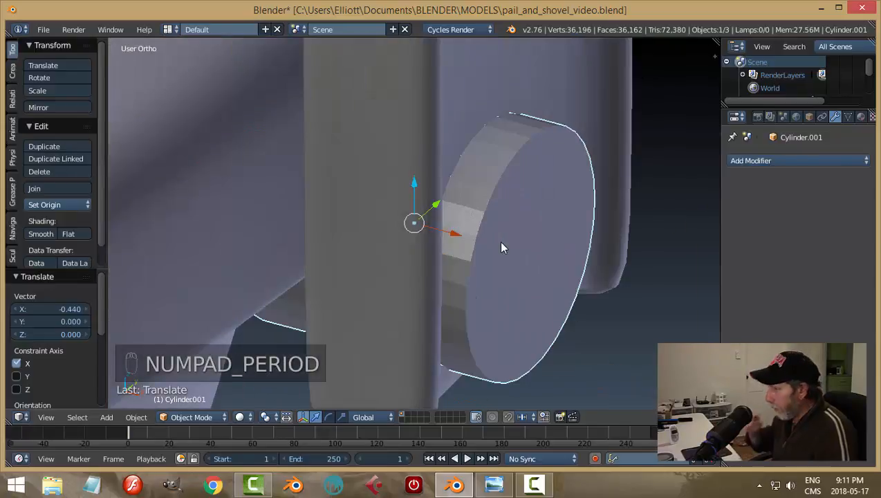
pyautogui.moveTo(521, 240); pyautogui.dragTo(456, 230, button='middle')
pyautogui.moveTo(457, 226); pyautogui.dragTo(476, 224)
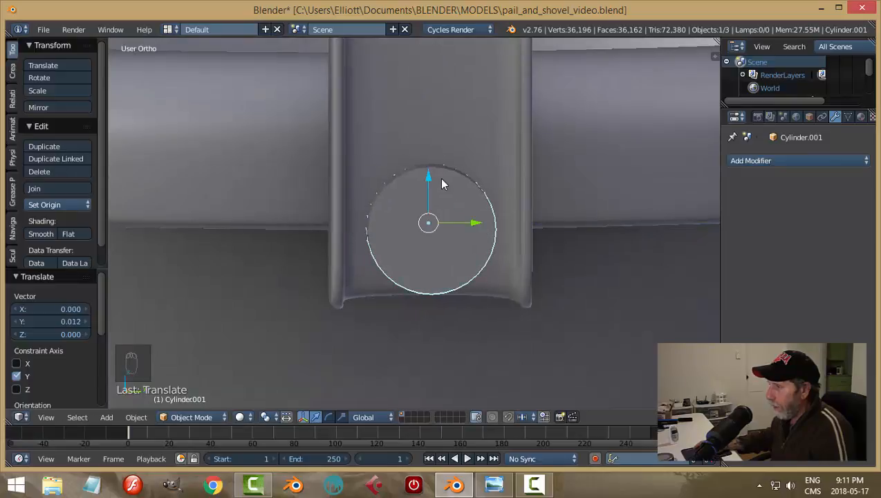
pyautogui.moveTo(426, 178); pyautogui.dragTo(438, 97)
pyautogui.moveTo(310, 160); pyautogui.dragTo(415, 181, button='middle')
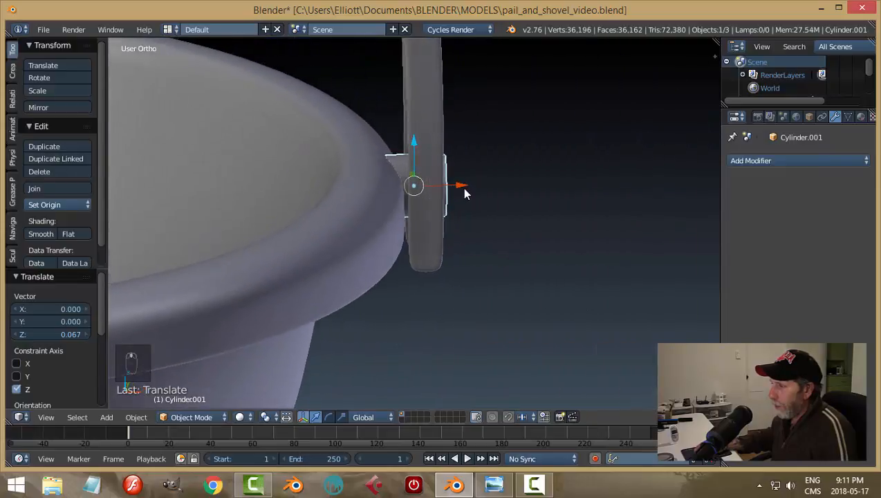
pyautogui.moveTo(408, 149); pyautogui.dragTo(415, 148)
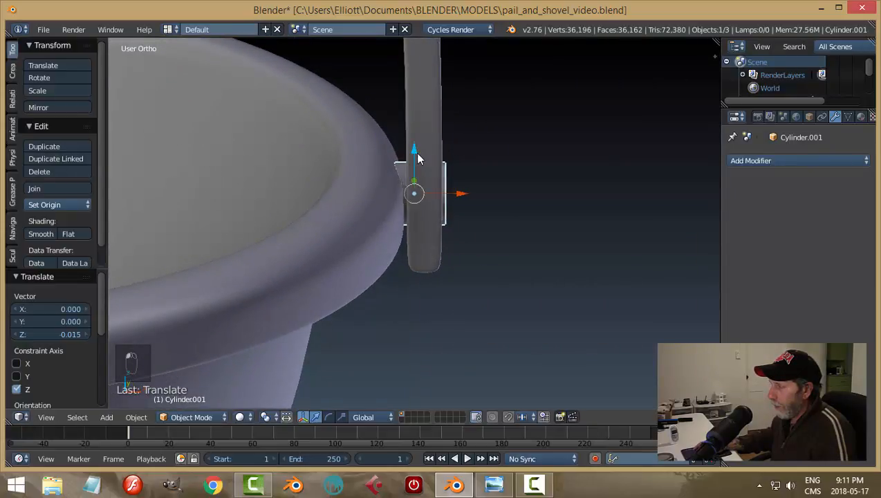
pyautogui.moveTo(415, 148); pyautogui.dragTo(493, 220, button='middle')
pyautogui.moveTo(487, 219); pyautogui.dragTo(449, 209, button='middle')
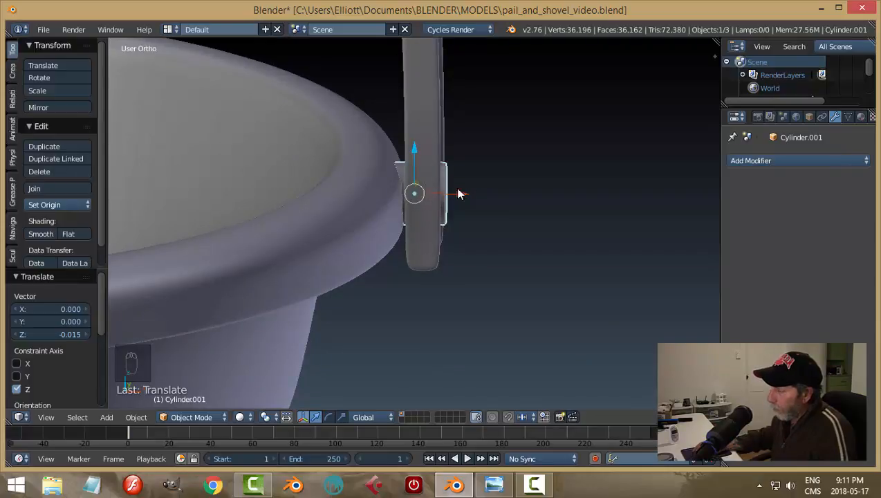
pyautogui.moveTo(503, 204); pyautogui.dragTo(495, 205, button='middle')
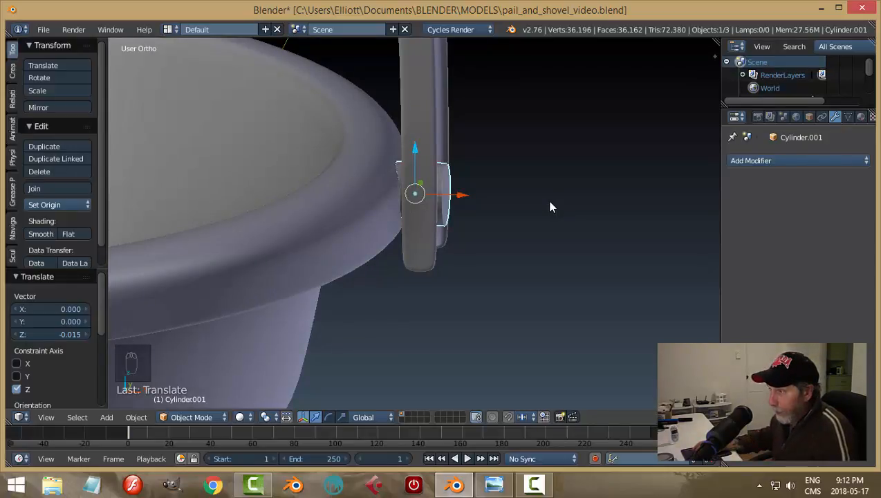
# Scale the pin to about 0.621 on Y and Z only, keeping its X length, and clear the selection.
pyautogui.press('s')
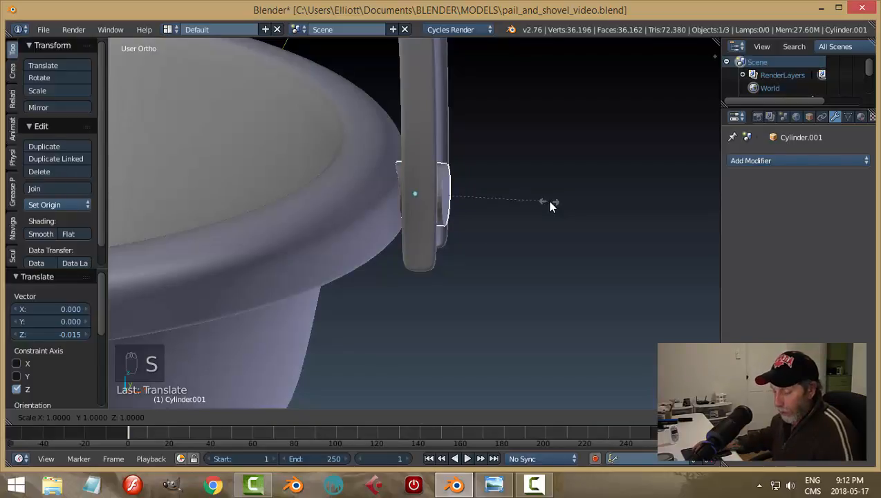
pyautogui.hotkey('shift', 'x')
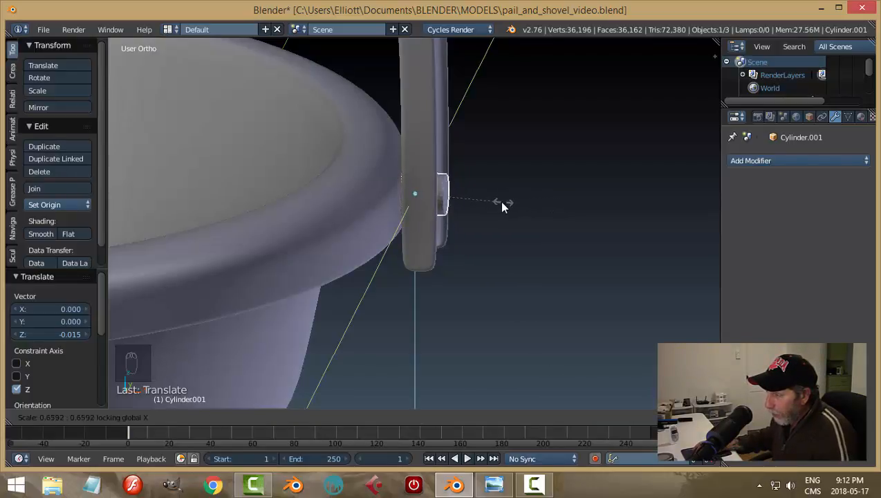
pyautogui.click(496, 201)
pyautogui.moveTo(487, 207)
pyautogui.mouseDown(button='middle')
pyautogui.moveTo(511, 197)
pyautogui.moveTo(490, 217)
pyautogui.moveTo(493, 228)
pyautogui.moveTo(490, 207)
pyautogui.mouseUp(button='middle')
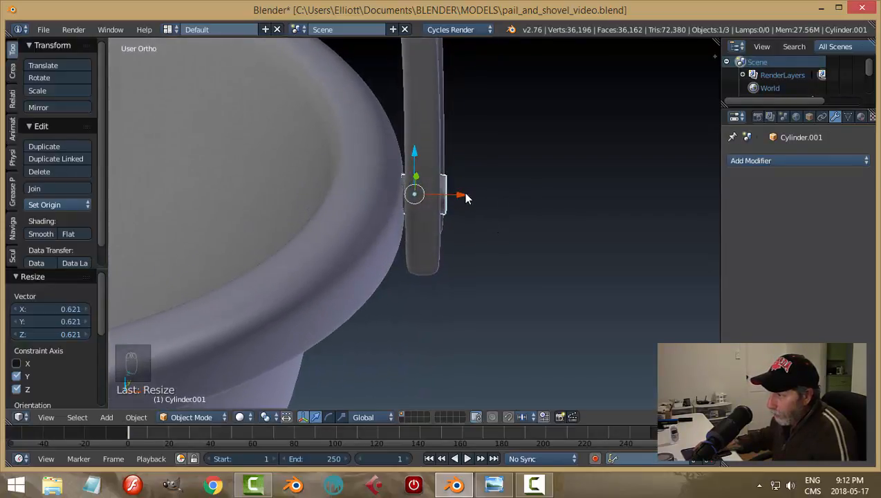
pyautogui.click(465, 198)
pyautogui.press('a')
# Edit the pin's mesh in face mode and move its inner end face along X towards the handle.
pyautogui.moveTo(556, 233); pyautogui.dragTo(553, 152, button='middle')
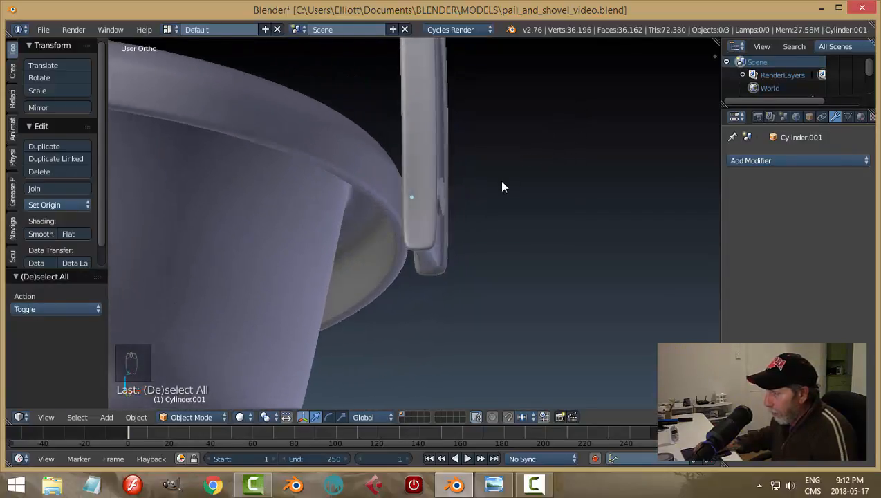
pyautogui.moveTo(502, 182); pyautogui.dragTo(505, 216, button='middle')
pyautogui.rightClick(437, 194)
pyautogui.press('Tab')
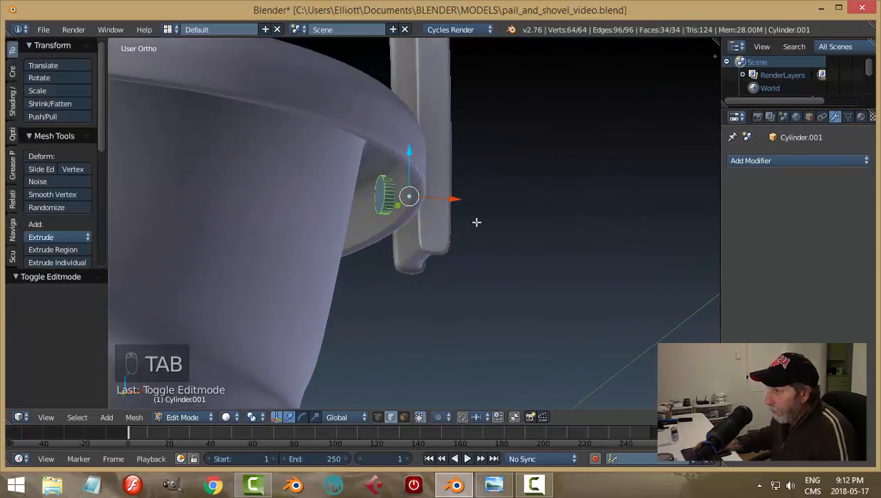
pyautogui.press('a')
pyautogui.press('a')
pyautogui.hotkey('ctrl', 'Tab')
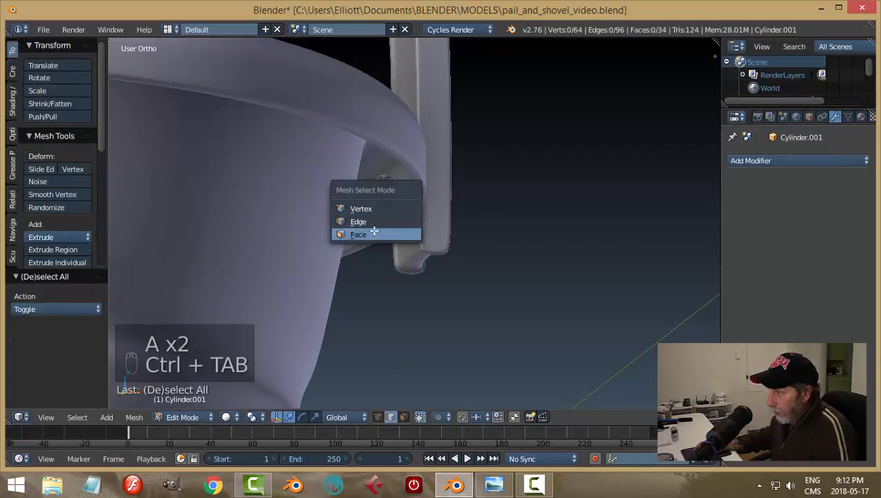
pyautogui.click(374, 234)
pyautogui.rightClick(379, 192)
pyautogui.moveTo(428, 200); pyautogui.dragTo(440, 205)
pyautogui.moveTo(491, 205); pyautogui.dragTo(415, 245, button='middle')
pyautogui.press('a')
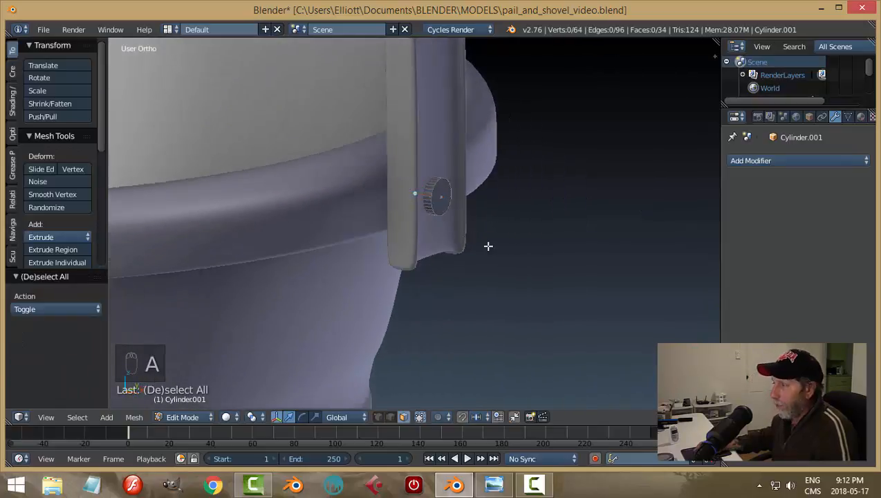
# Select the pin's outer end face and bevel its edge with 3 segments and an amount of about 0.159.
pyautogui.moveTo(487, 245)
pyautogui.mouseDown(button='middle')
pyautogui.moveTo(569, 193)
pyautogui.moveTo(514, 250)
pyautogui.moveTo(471, 255)
pyautogui.moveTo(482, 257)
pyautogui.mouseUp(button='middle')
pyautogui.rightClick(441, 201)
pyautogui.scroll(4, 519, 246)
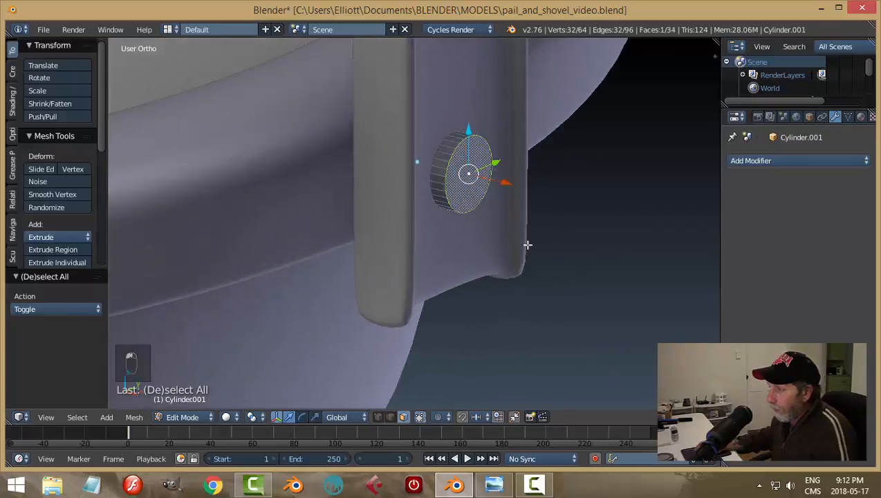
pyautogui.keyDown('shift'); pyautogui.moveTo(534, 238); pyautogui.dragTo(490, 242, button='middle'); pyautogui.keyUp('shift')
pyautogui.scroll(3, 462, 251)
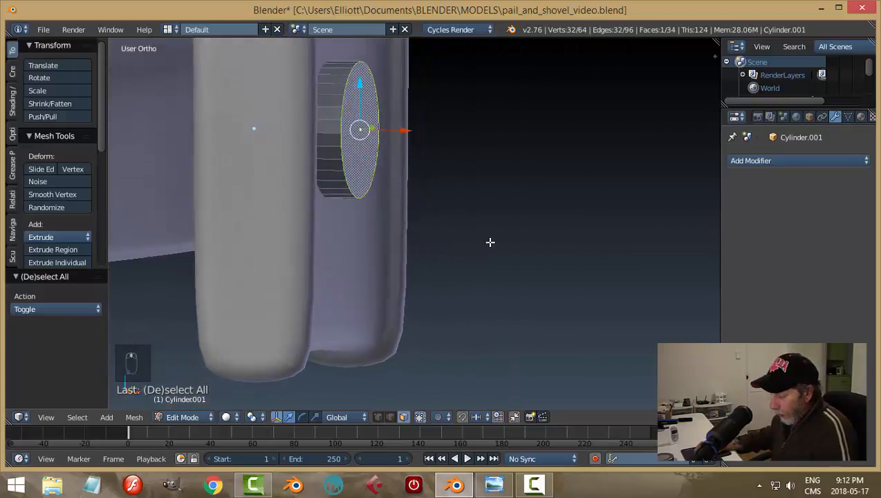
pyautogui.hotkey('ctrl', 'b')
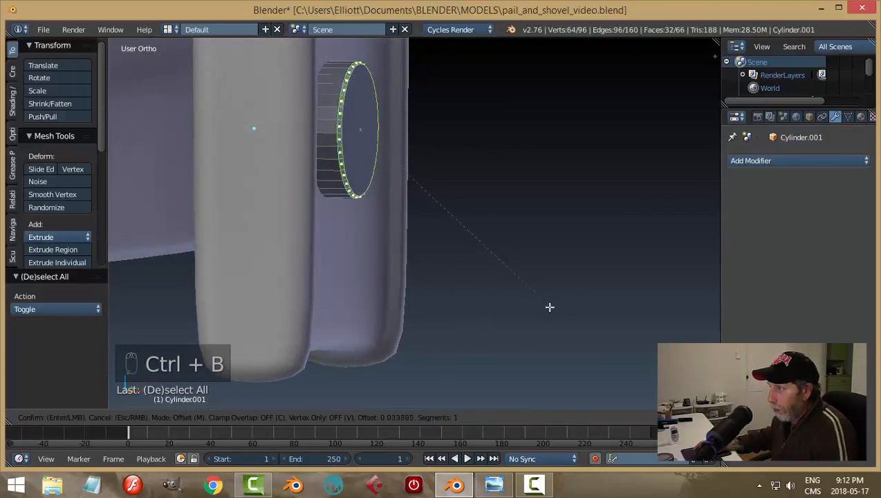
pyautogui.scroll(2, 674, 137)
pyautogui.click(674, 137)
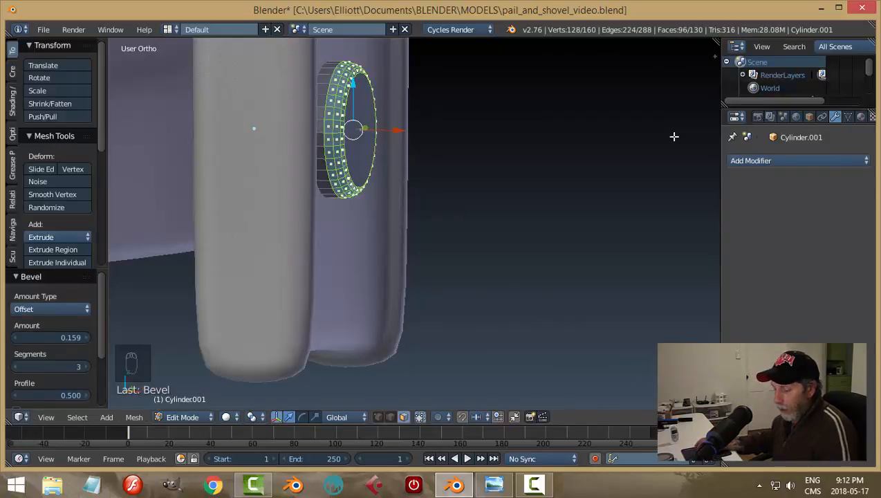
# Return to Object Mode, set the pin to smooth shading and clear the selection.
pyautogui.press('a')
pyautogui.press('Tab')
pyautogui.click(570, 138)
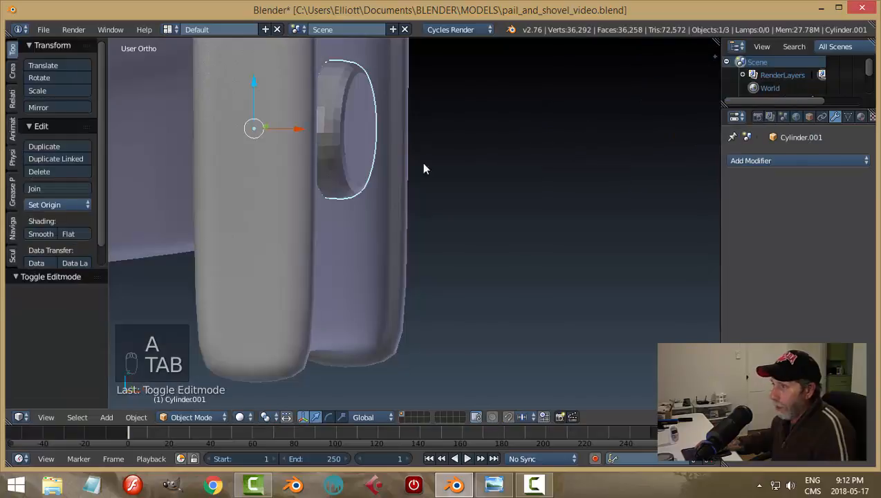
pyautogui.click(48, 233)
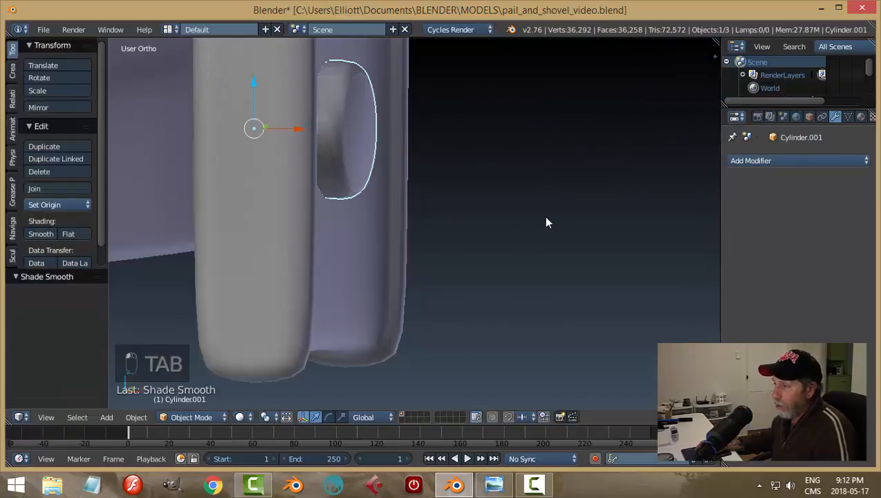
pyautogui.press('a')
# Check the pin against the handle and rim, and save the file.
pyautogui.scroll(-5, 543, 208)
pyautogui.scroll(4, 442, 209)
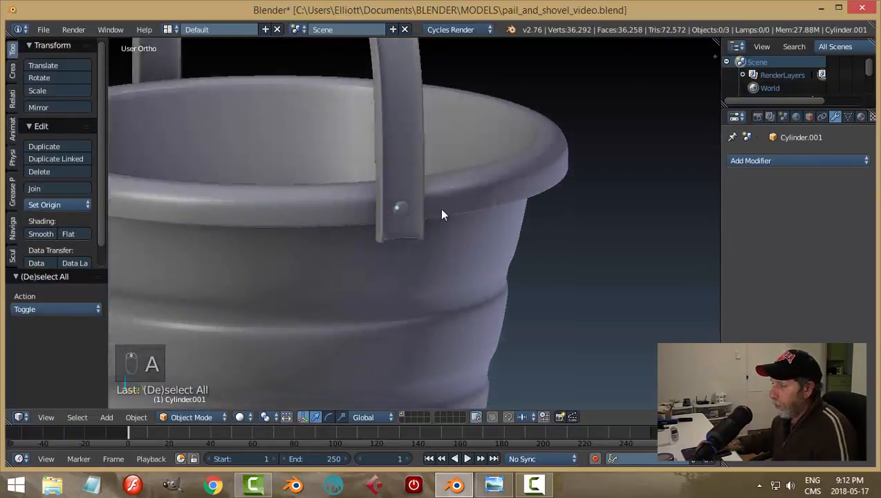
pyautogui.scroll(-5, 411, 230)
pyautogui.moveTo(470, 233); pyautogui.dragTo(395, 268, button='middle')
pyautogui.scroll(5, 538, 230)
pyautogui.hotkey('ctrl', 's')
pyautogui.scroll(-3, 543, 217)
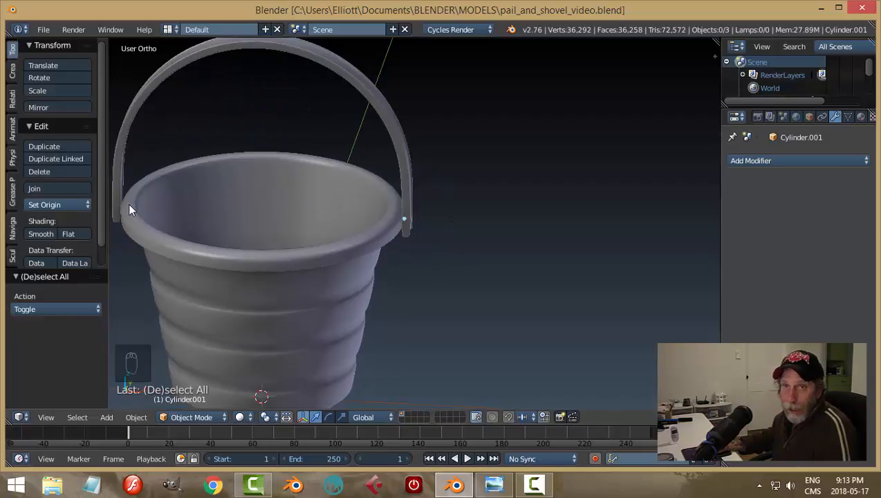
# Select the pail body, snap the 3D cursor to it and collapse its Subdivision Surface modifier settings.
pyautogui.scroll(-2, 208, 229)
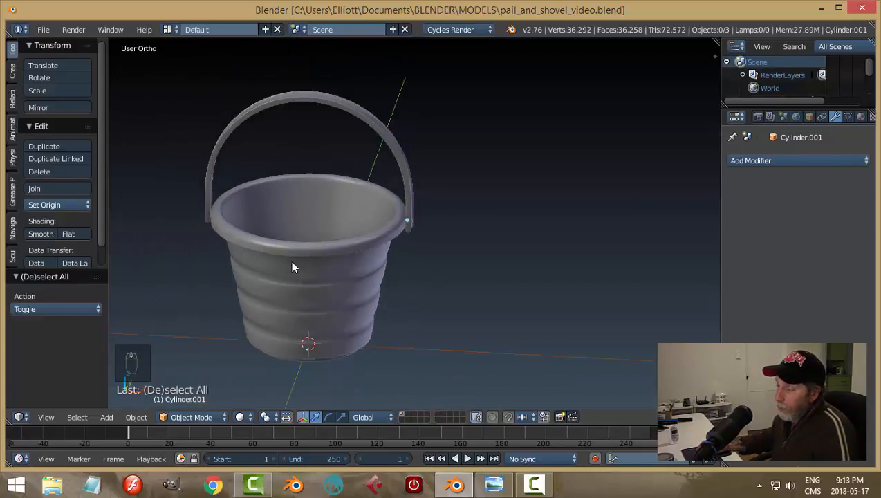
pyautogui.moveTo(292, 267); pyautogui.dragTo(323, 256, button='middle')
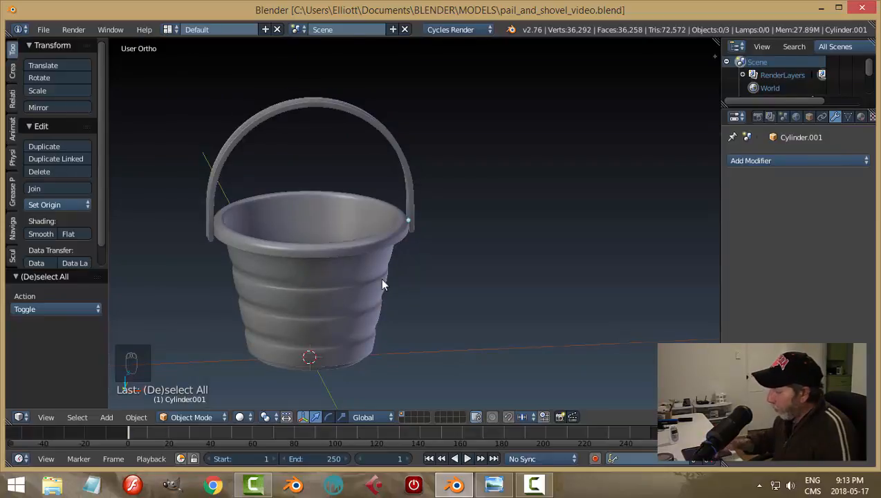
pyautogui.press('KP_1')
pyautogui.rightClick(327, 243)
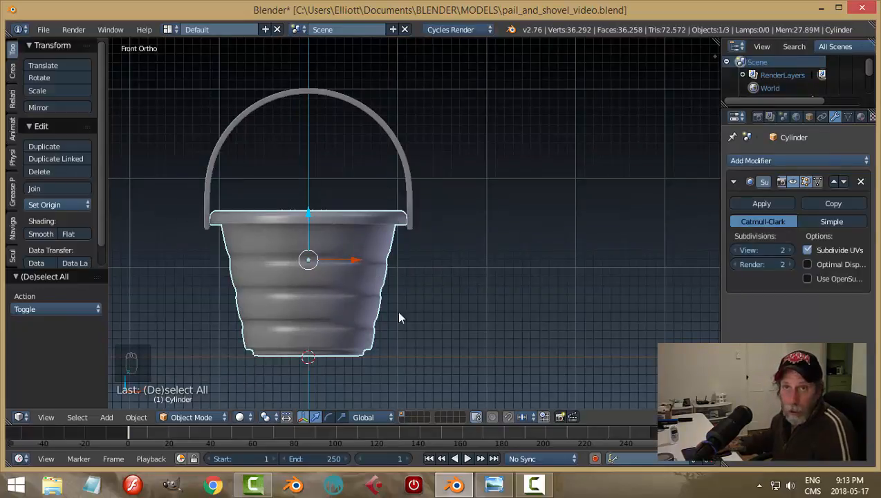
pyautogui.hotkey('shift', 's')
pyautogui.click(351, 246)
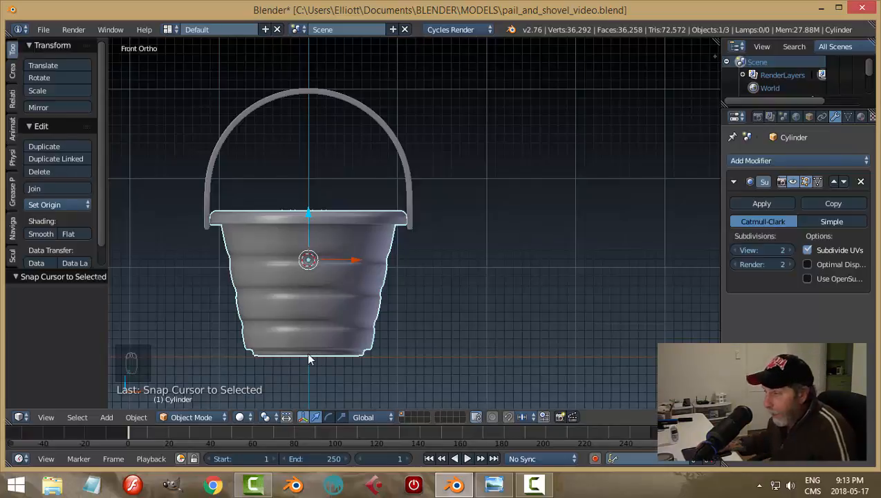
pyautogui.moveTo(419, 220); pyautogui.dragTo(405, 231, button='middle')
pyautogui.scroll(4, 415, 222)
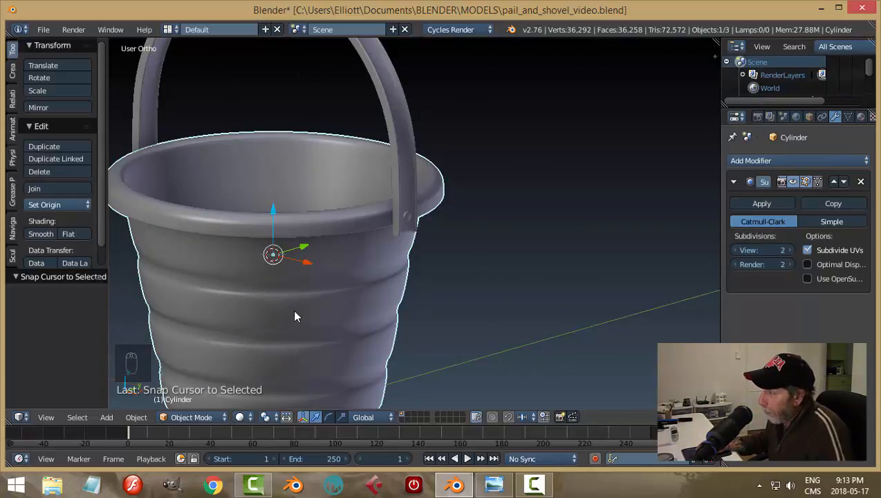
pyautogui.click(732, 183)
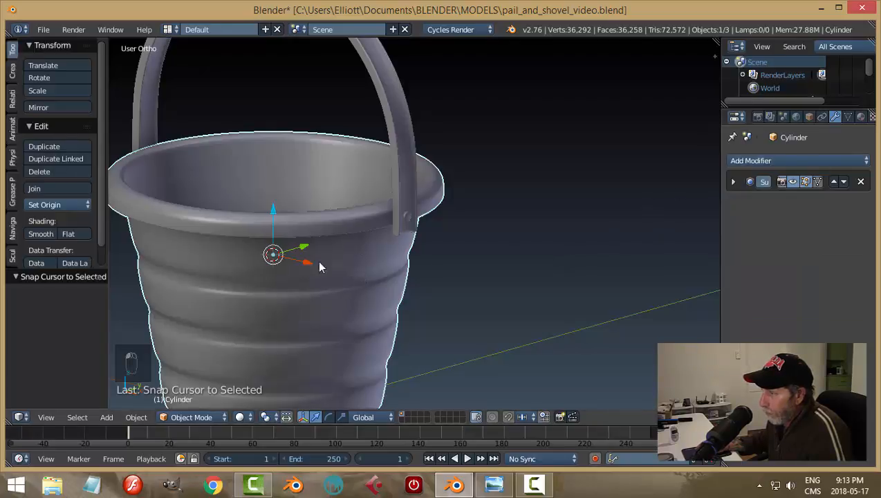
pyautogui.moveTo(264, 274); pyautogui.dragTo(290, 275, button='middle')
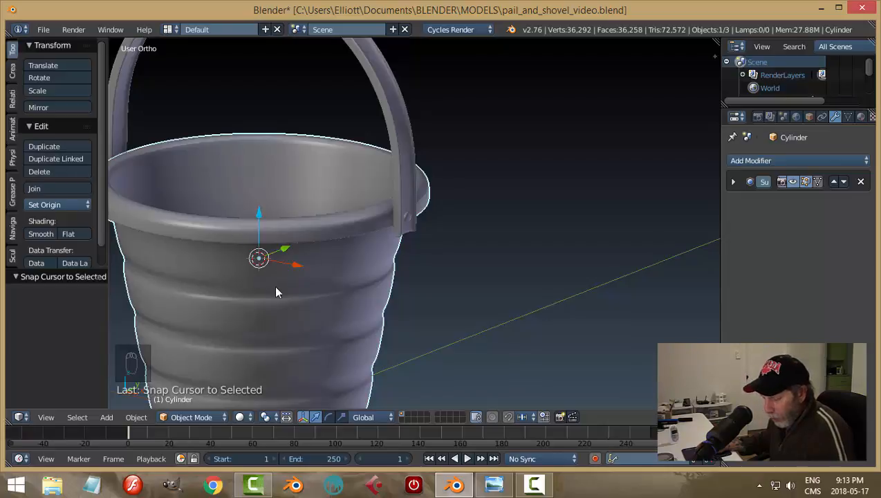
pyautogui.hotkey('shift', 's')
pyautogui.click(276, 288)
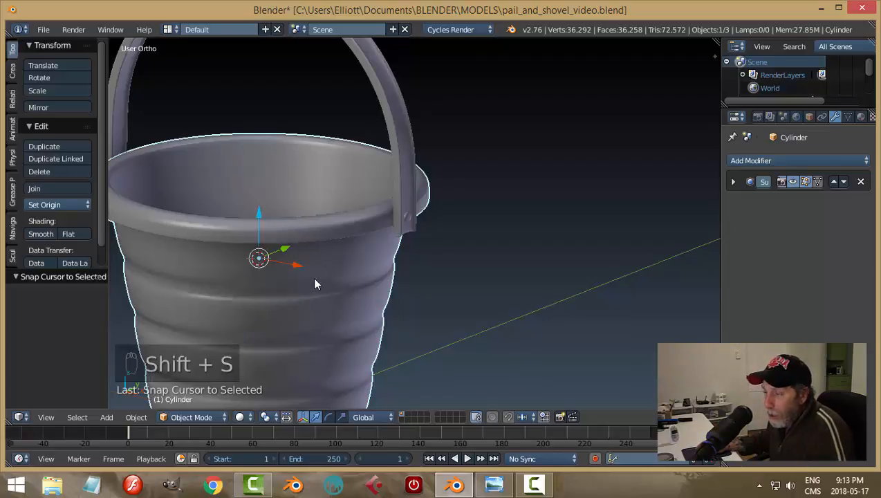
# Add a Mirror modifier on the X axis to the handle pin, with the pail body as mirror object, and clear the selection.
pyautogui.rightClick(410, 220)
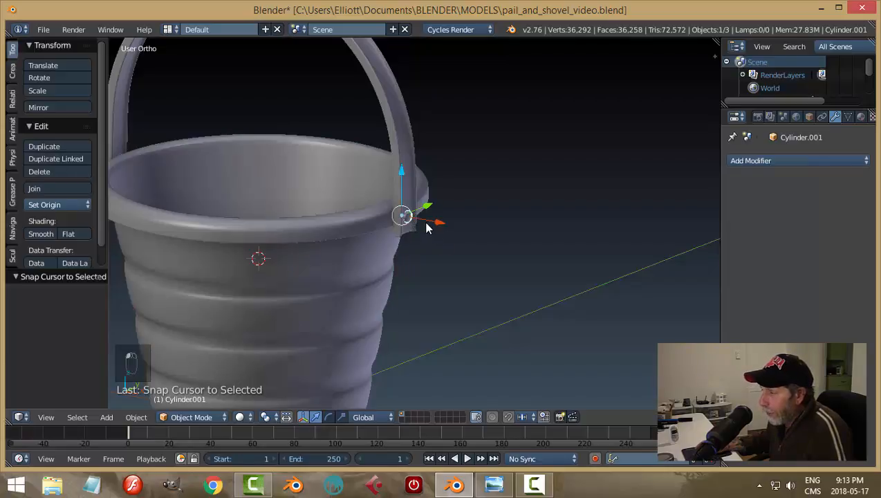
pyautogui.scroll(3, 427, 249)
pyautogui.scroll(-3, 424, 237)
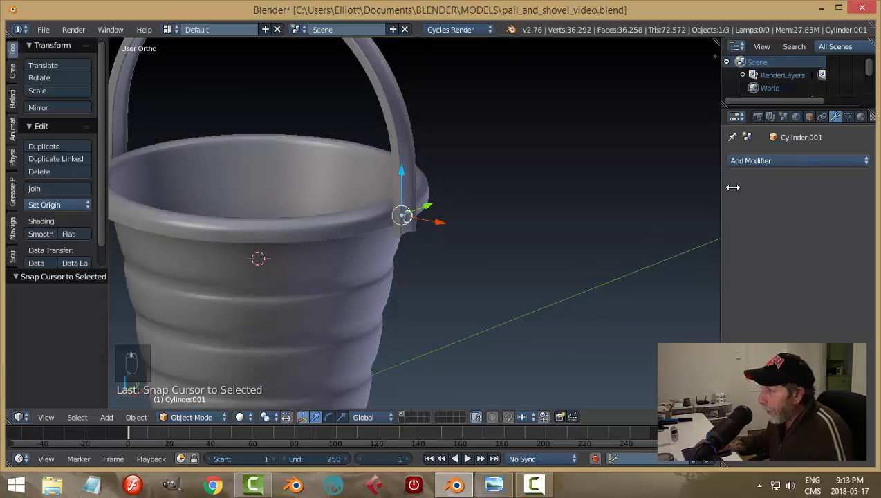
pyautogui.click(758, 161)
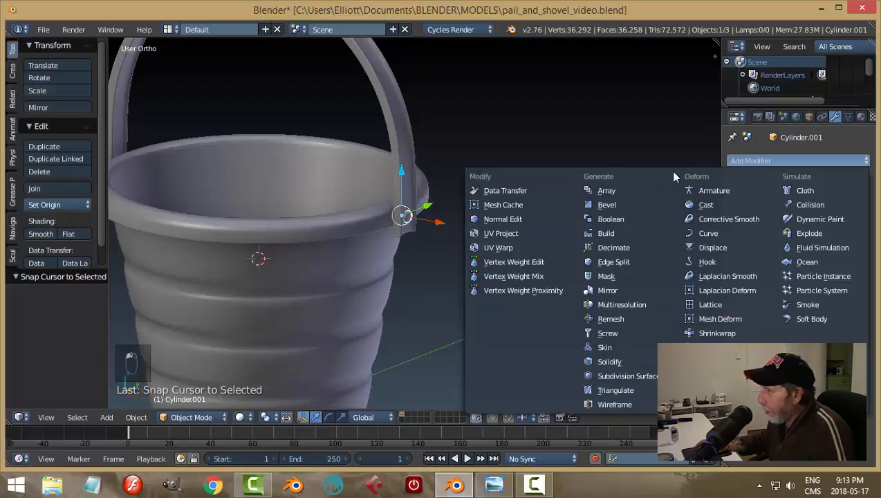
pyautogui.click(609, 290)
pyautogui.scroll(-5, 484, 291)
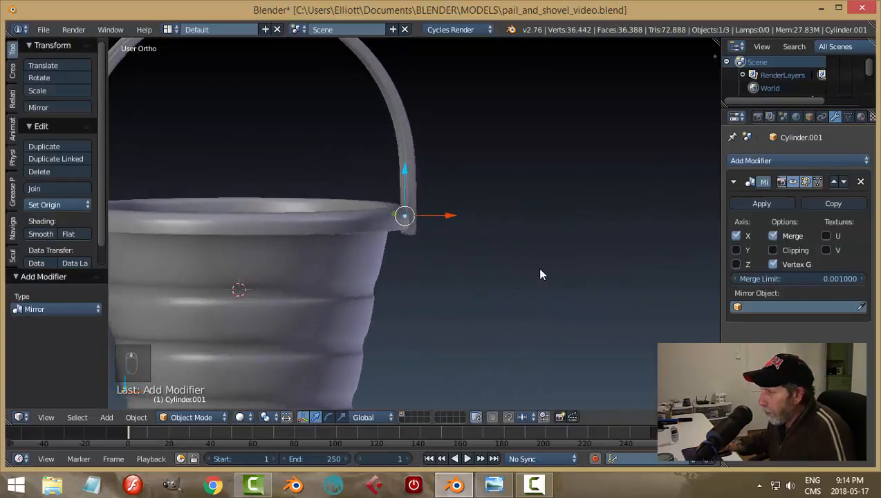
pyautogui.scroll(4, 524, 287)
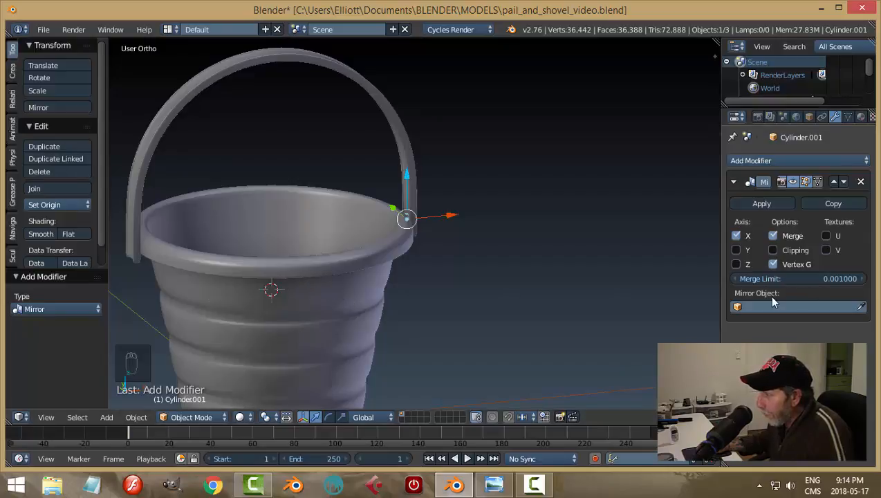
pyautogui.click(863, 308)
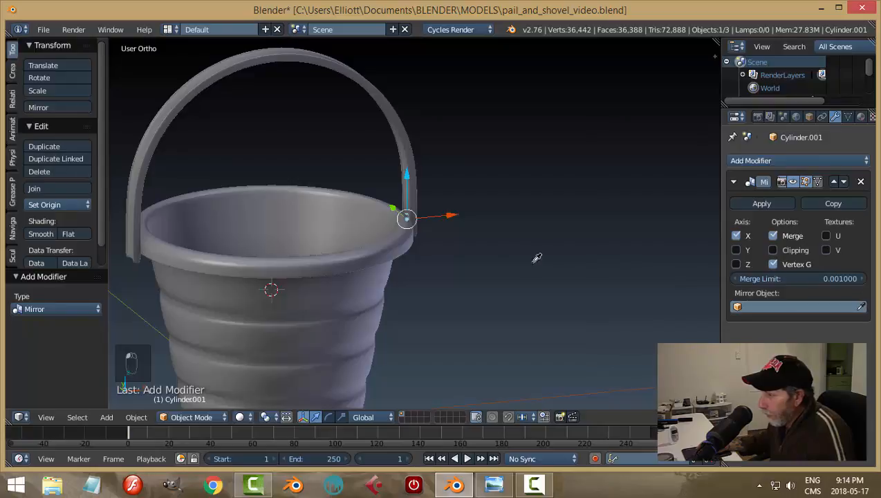
pyautogui.click(358, 259)
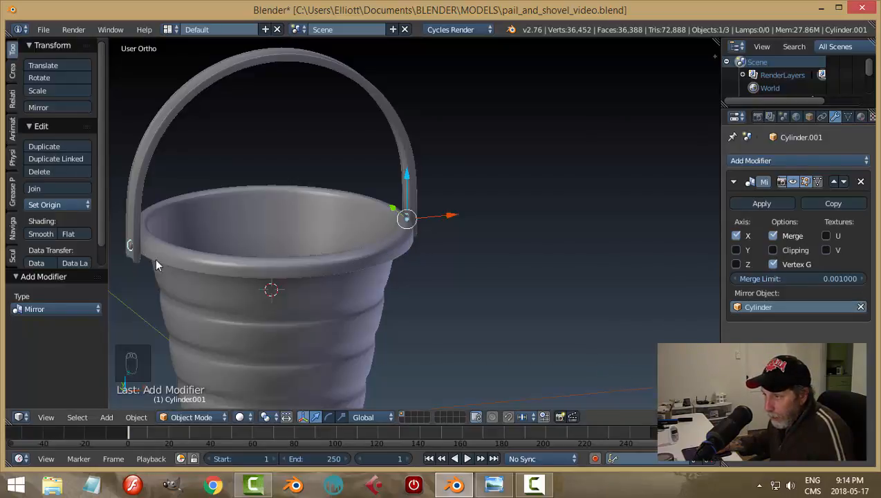
pyautogui.press('a')
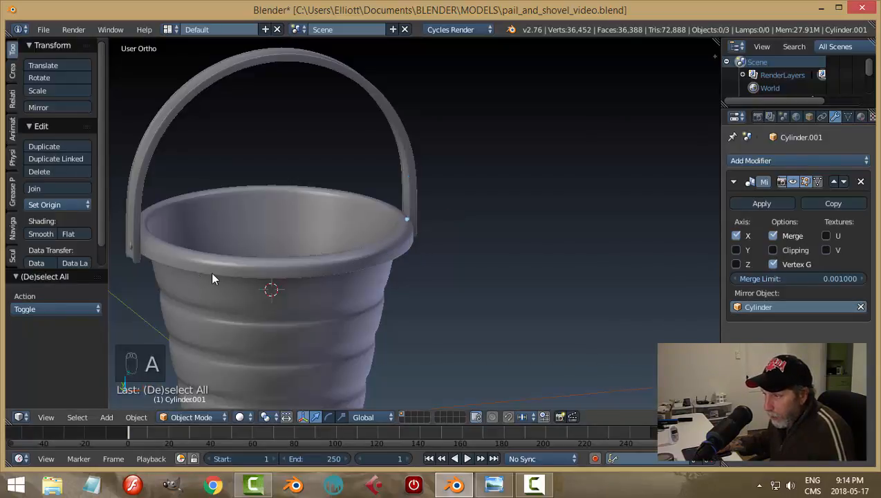
# Examine the pins at both ends of the handle from several angles.
pyautogui.scroll(-3, 211, 273)
pyautogui.moveTo(408, 285); pyautogui.dragTo(306, 271, button='middle')
pyautogui.scroll(5, 420, 215)
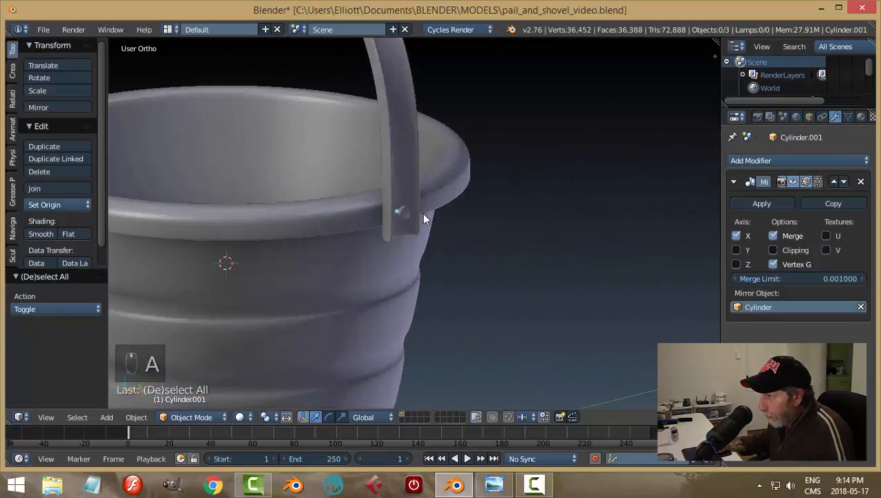
pyautogui.scroll(-3, 222, 280)
pyautogui.moveTo(222, 279); pyautogui.dragTo(258, 266, button='middle')
pyautogui.scroll(3, 367, 301)
pyautogui.scroll(-3, 456, 239)
pyautogui.moveTo(457, 239); pyautogui.dragTo(246, 249, button='middle')
pyautogui.scroll(3, 417, 243)
pyautogui.moveTo(417, 244); pyautogui.dragTo(424, 305, button='middle')
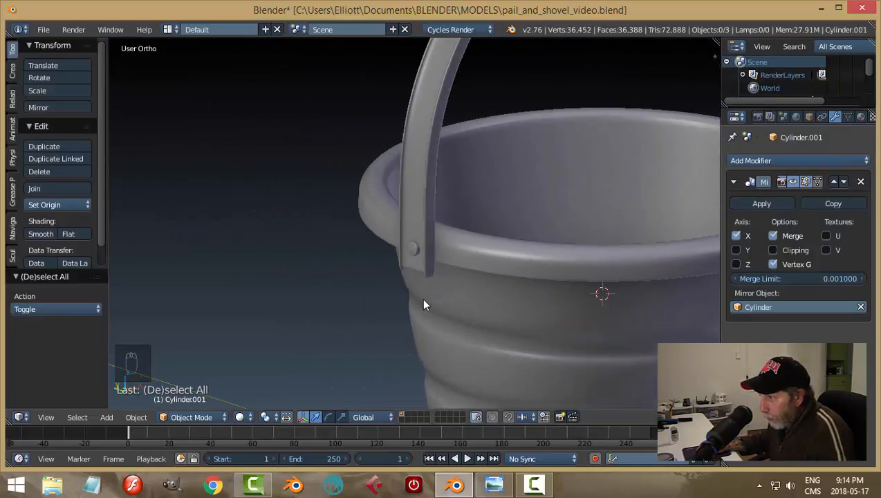
# Apply the pin's Mirror modifier and save the file over the existing pail_and_shovel_video.blend.
pyautogui.click(764, 204)
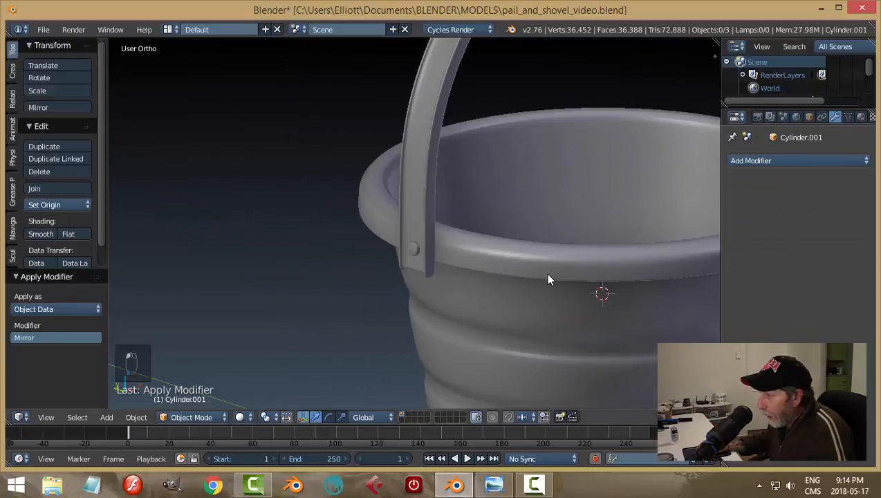
pyautogui.scroll(-4, 545, 273)
pyautogui.hotkey('ctrl', 's')
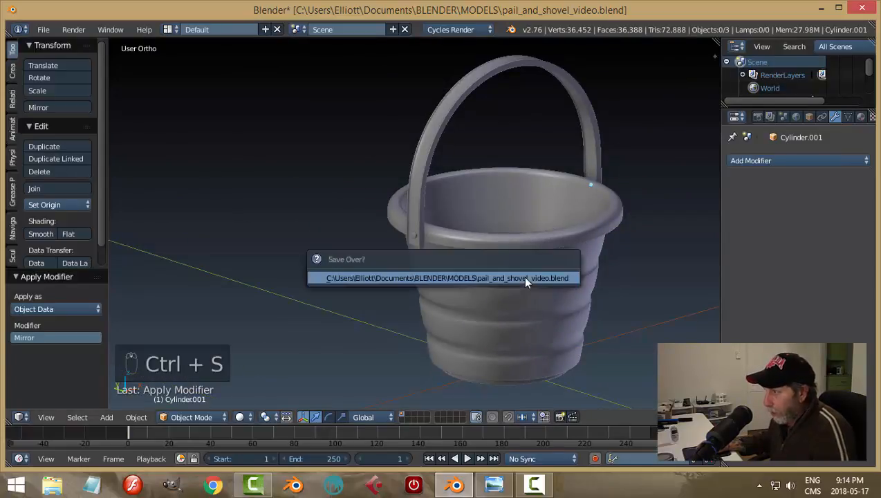
pyautogui.click(526, 279)
pyautogui.press('a')
pyautogui.scroll(-2, 540, 273)
pyautogui.press('a')
pyautogui.moveTo(540, 275); pyautogui.dragTo(424, 271, button='middle')
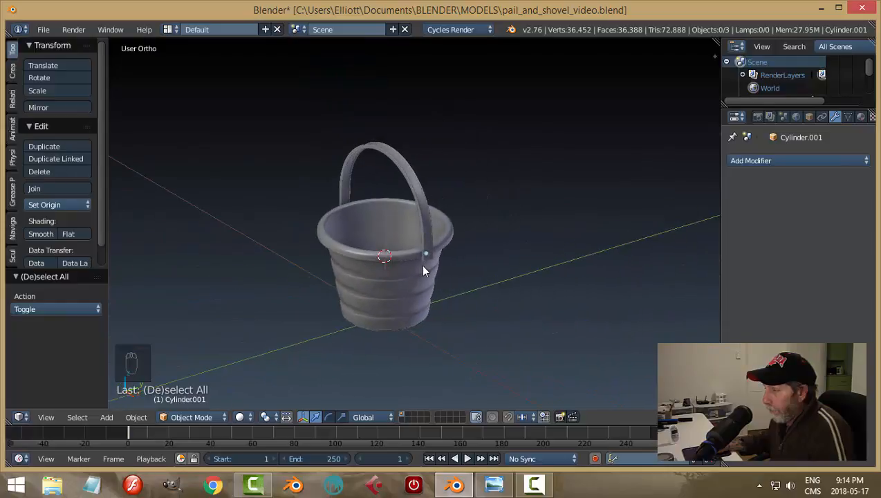
pyautogui.moveTo(440, 239); pyautogui.dragTo(459, 248, button='middle')
pyautogui.hotkey('ctrl', 's')
pyautogui.click(493, 208)
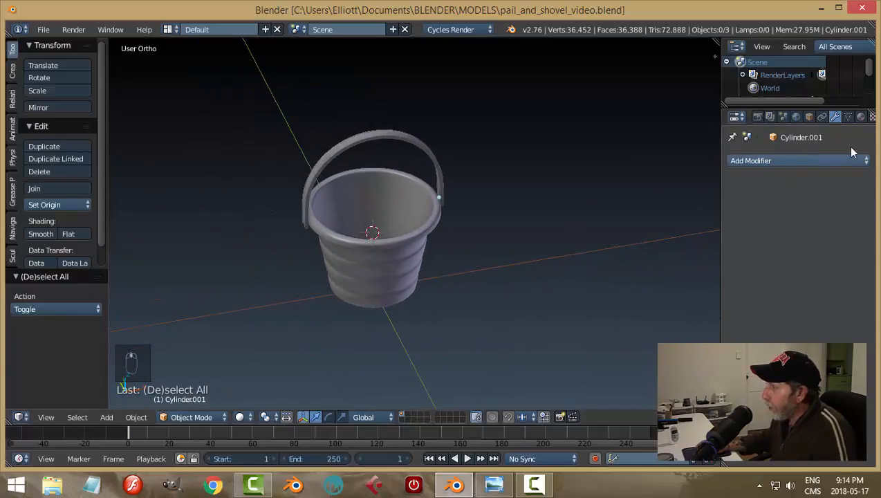
# Create a new material for the pins and set its Diffuse BSDF color to a golden yellow.
pyautogui.click(861, 117)
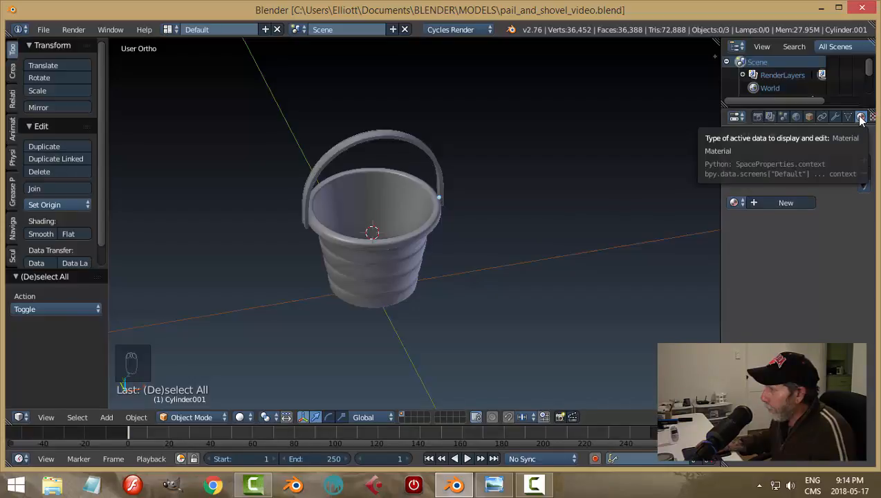
pyautogui.click(776, 201)
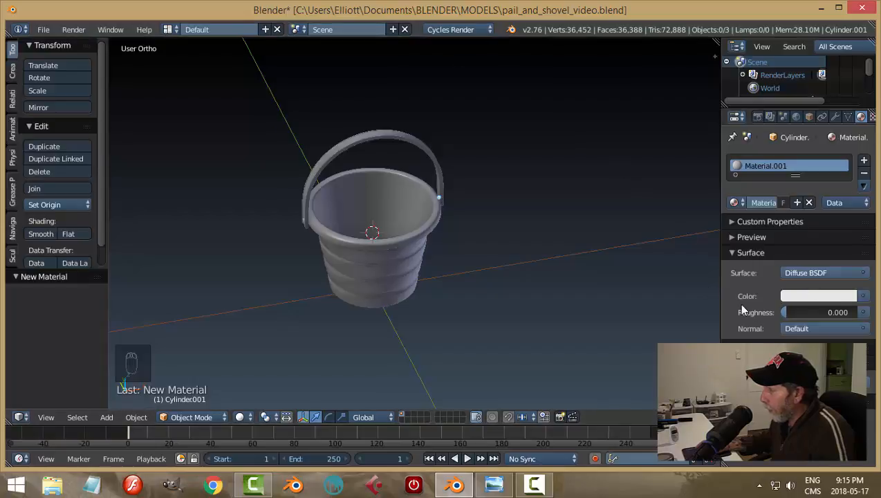
pyautogui.click(809, 297)
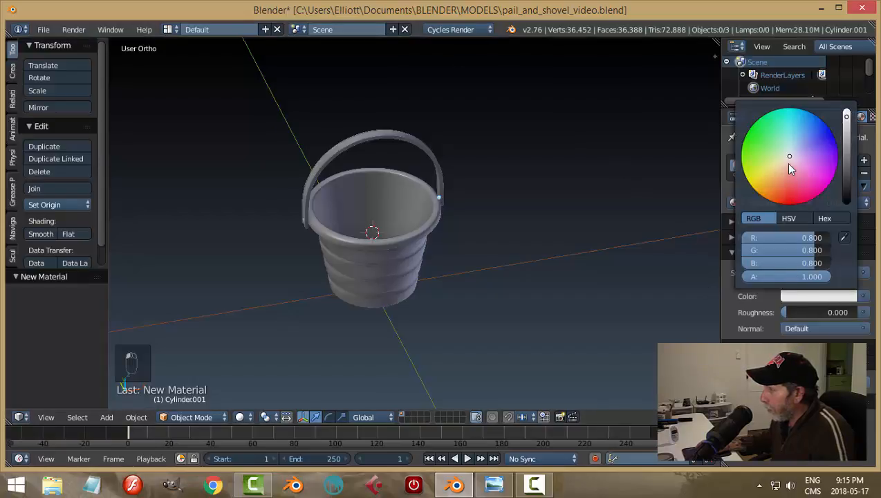
pyautogui.moveTo(789, 164); pyautogui.dragTo(759, 186)
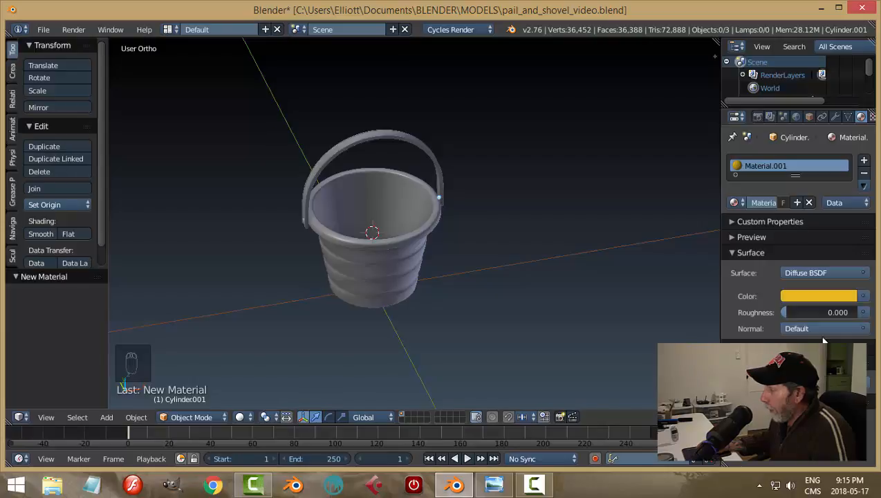
pyautogui.moveTo(635, 319); pyautogui.dragTo(674, 304, button='middle')
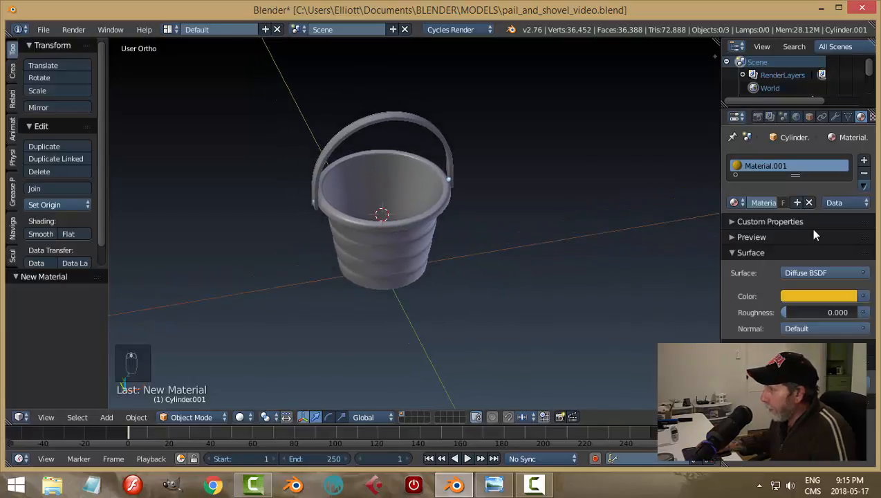
# Rename the pins' new material to "yellow".
pyautogui.click(764, 202)
pyautogui.write('yellow')
pyautogui.press('Return')
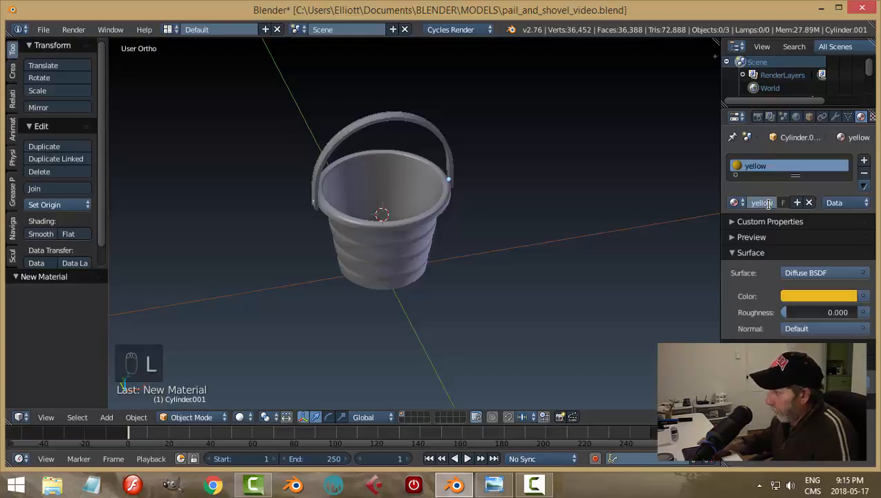
# Set the yellow material's viewport color by sampling its diffuse color with the eyedropper.
pyautogui.click(741, 402)
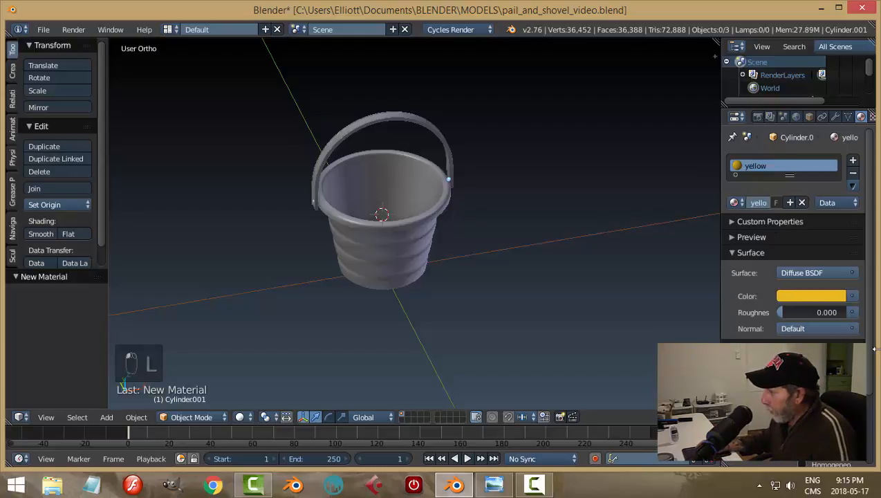
pyautogui.scroll(-4, 865, 339)
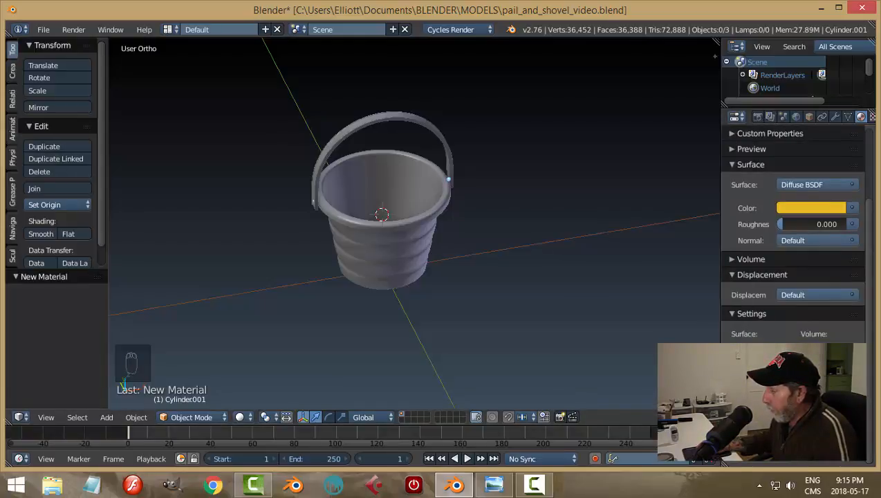
pyautogui.click(802, 207)
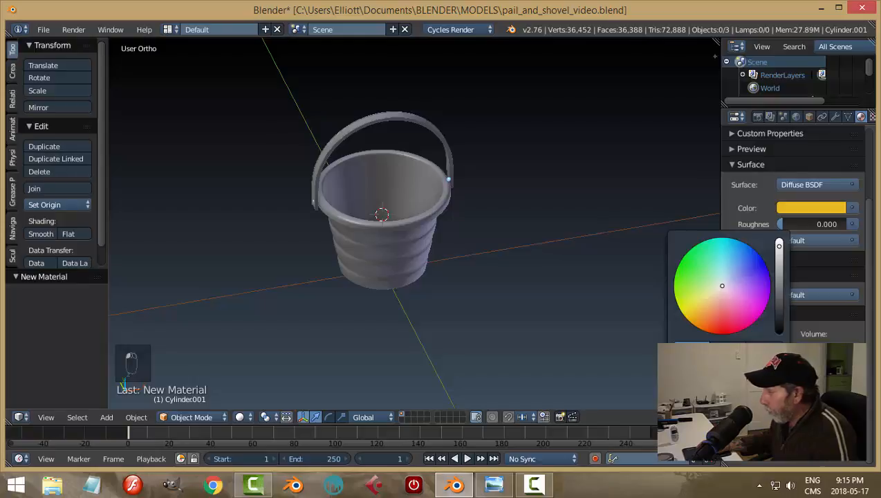
pyautogui.click(778, 366)
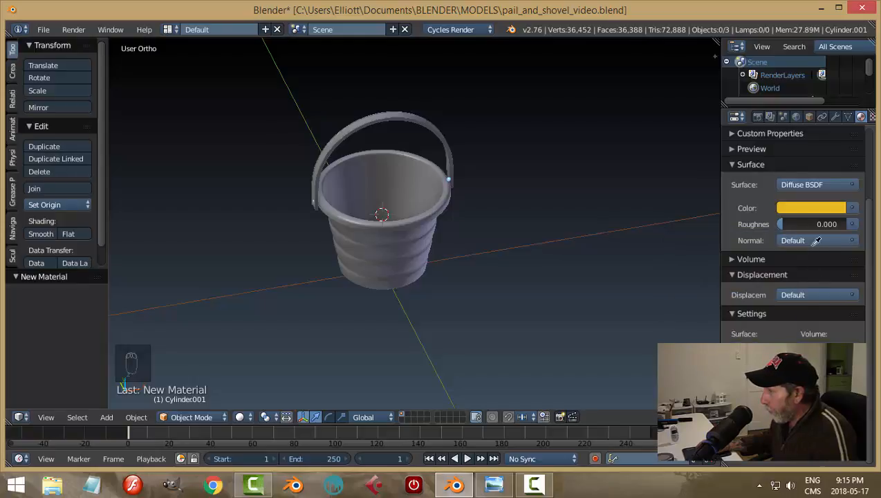
pyautogui.click(810, 207)
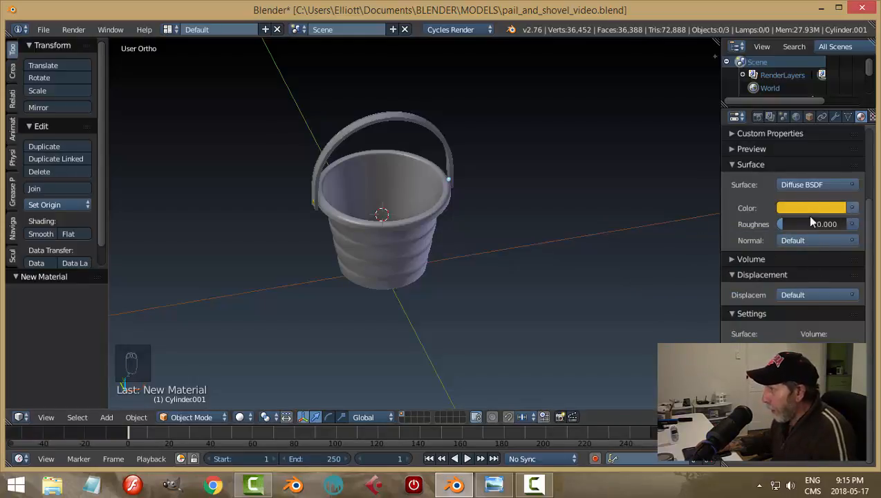
pyautogui.press('n')
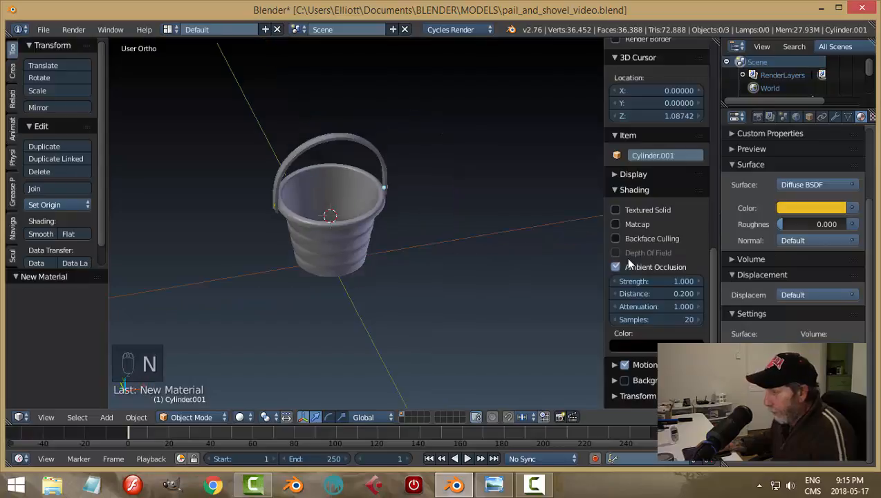
pyautogui.press('n')
# Select the pail's handle, assign the existing "yellow" material to it and clear the selection.
pyautogui.rightClick(392, 253)
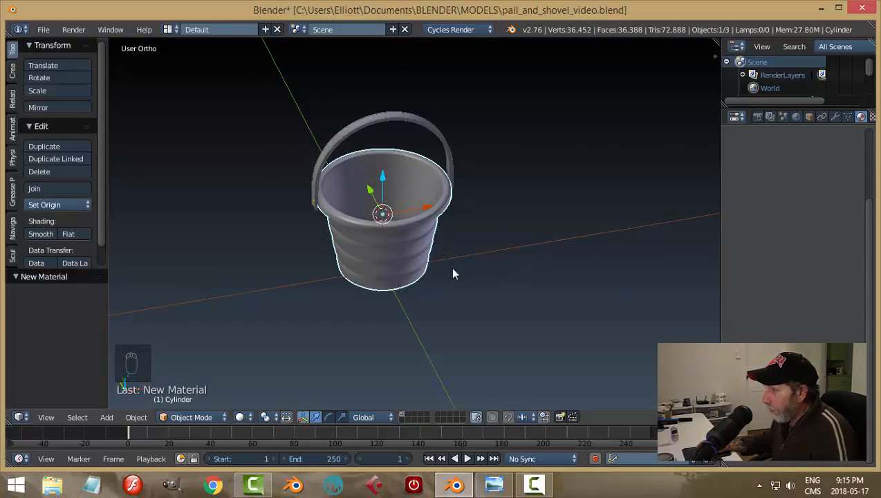
pyautogui.moveTo(450, 269); pyautogui.dragTo(370, 252, button='middle')
pyautogui.scroll(6, 370, 256)
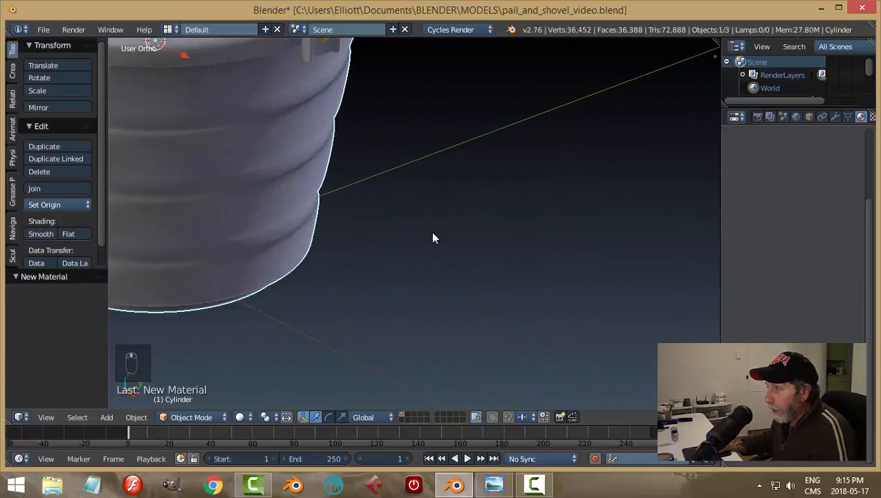
pyautogui.keyDown('shift'); pyautogui.moveTo(433, 238); pyautogui.dragTo(511, 321, button='middle'); pyautogui.keyUp('shift')
pyautogui.rightClick(450, 155)
pyautogui.scroll(-5, 528, 259)
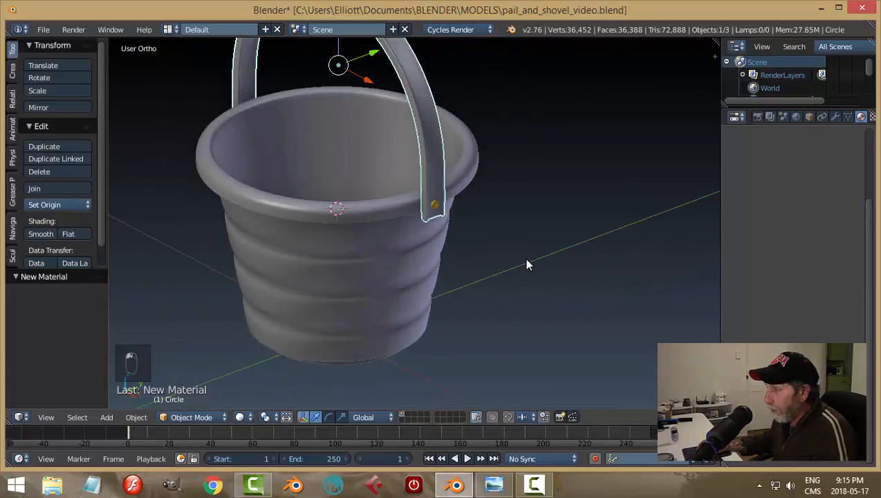
pyautogui.scroll(5, 873, 221)
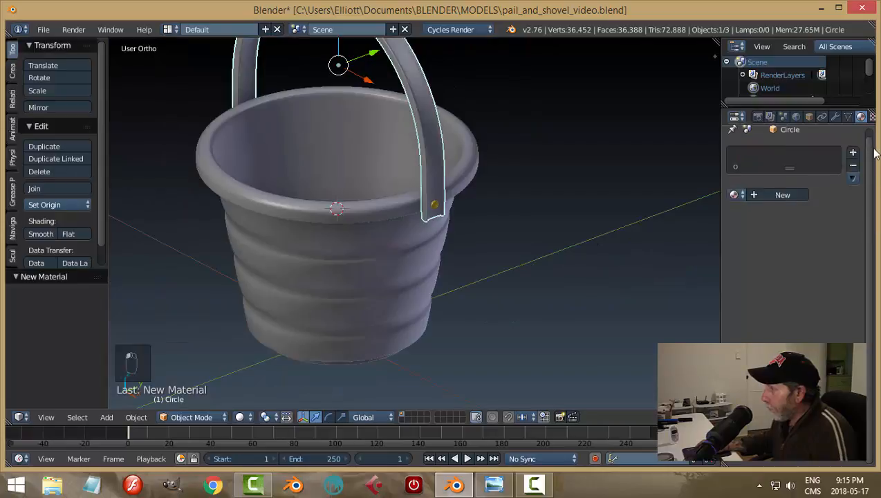
pyautogui.click(738, 202)
pyautogui.click(615, 235)
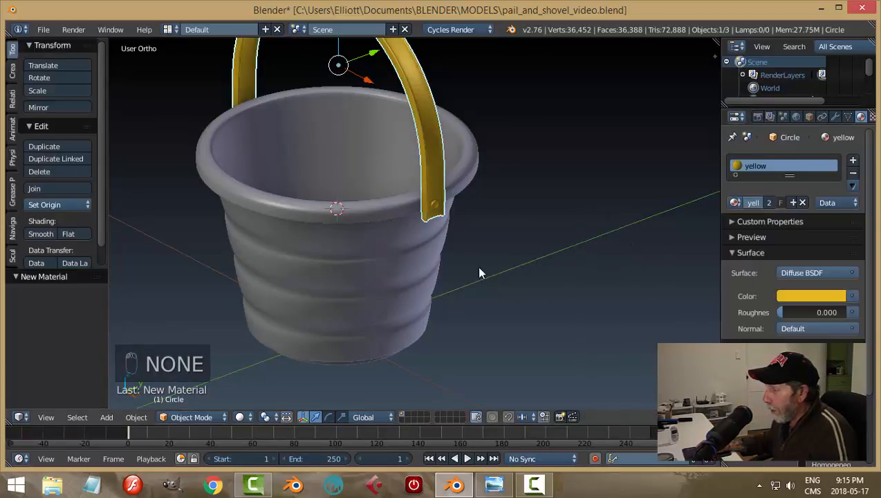
pyautogui.press('a')
# Render an OpenGL preview of the pail with its colored handle and close the render.
pyautogui.moveTo(475, 269); pyautogui.dragTo(517, 268, button='middle')
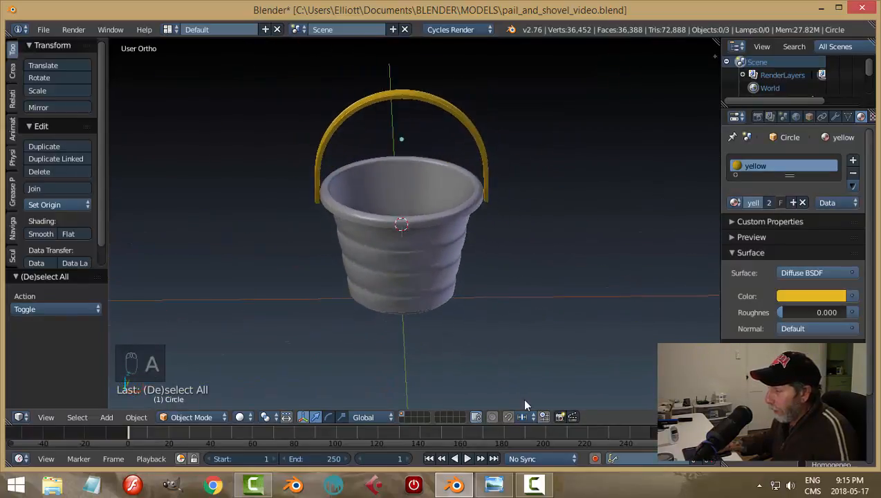
pyautogui.click(560, 416)
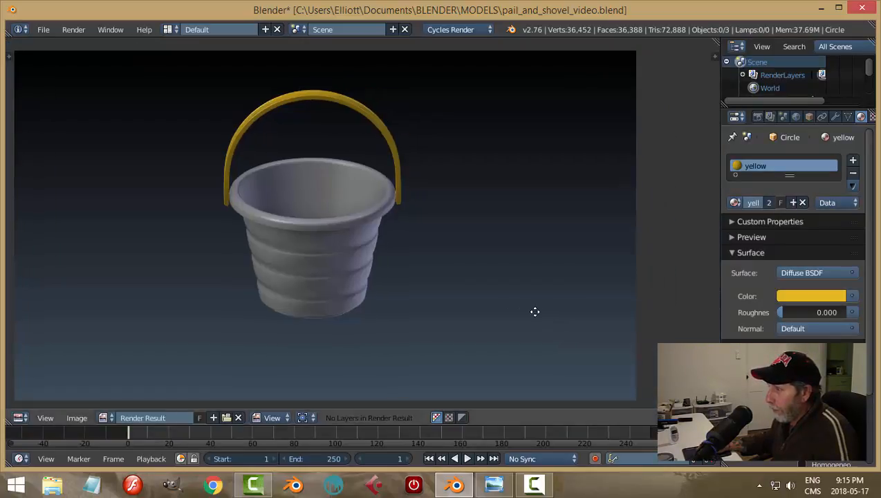
pyautogui.press('Escape')
# Add a second material slot on the handle with a new material and make its diffuse and viewport colors pink.
pyautogui.moveTo(561, 307); pyautogui.dragTo(495, 293, button='middle')
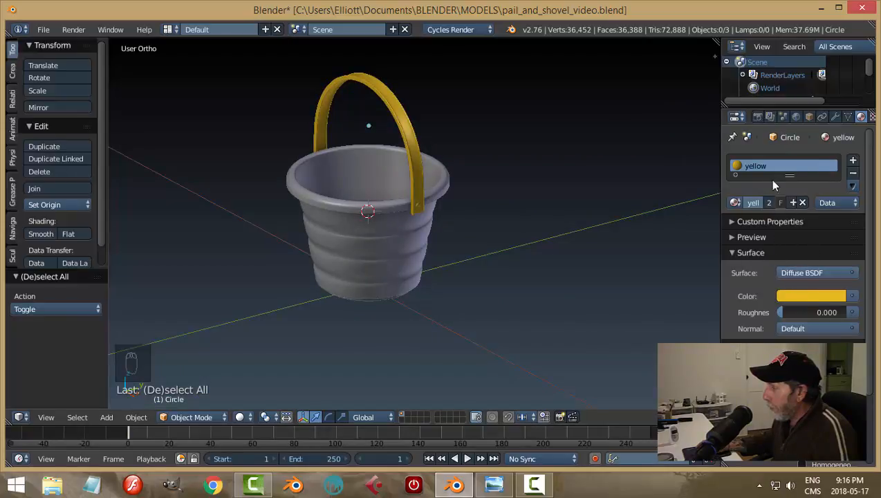
pyautogui.click(854, 161)
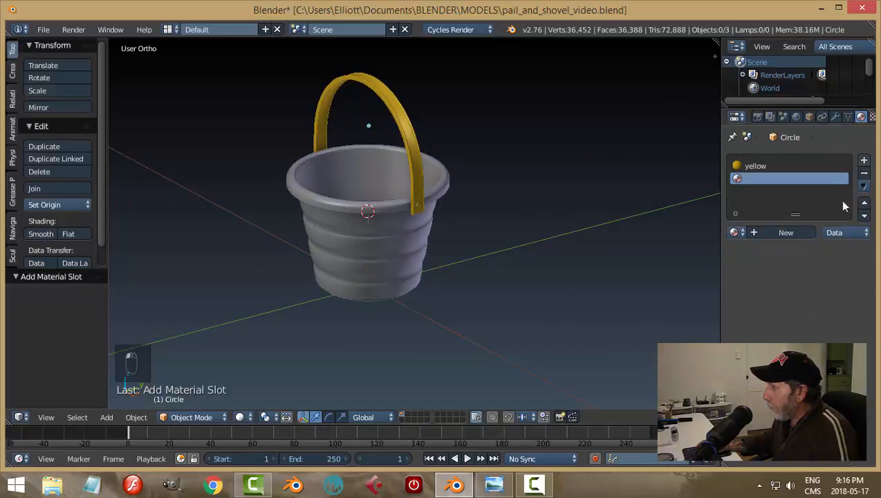
pyautogui.click(795, 233)
pyautogui.click(821, 330)
pyautogui.moveTo(791, 213); pyautogui.dragTo(798, 204)
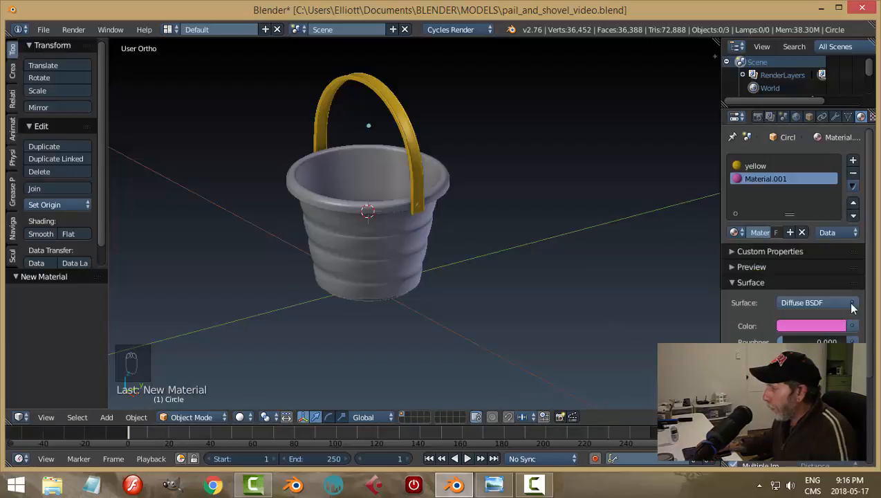
pyautogui.scroll(-5, 873, 242)
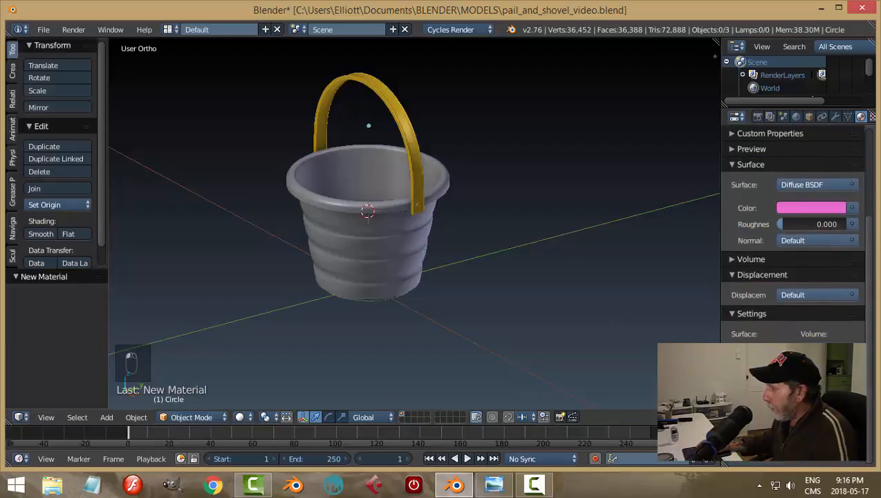
pyautogui.click(759, 421)
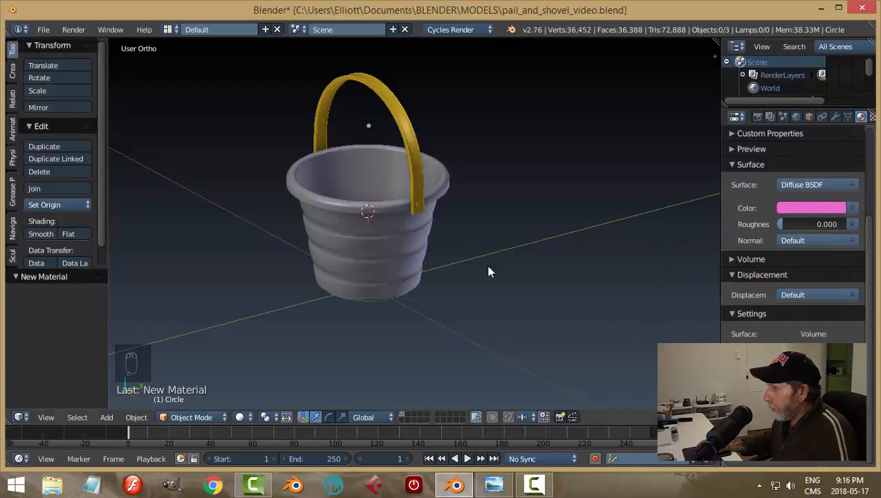
# Select the pail's body, assign the pink Material.001 to it, clear the selection and save the file.
pyautogui.rightClick(364, 273)
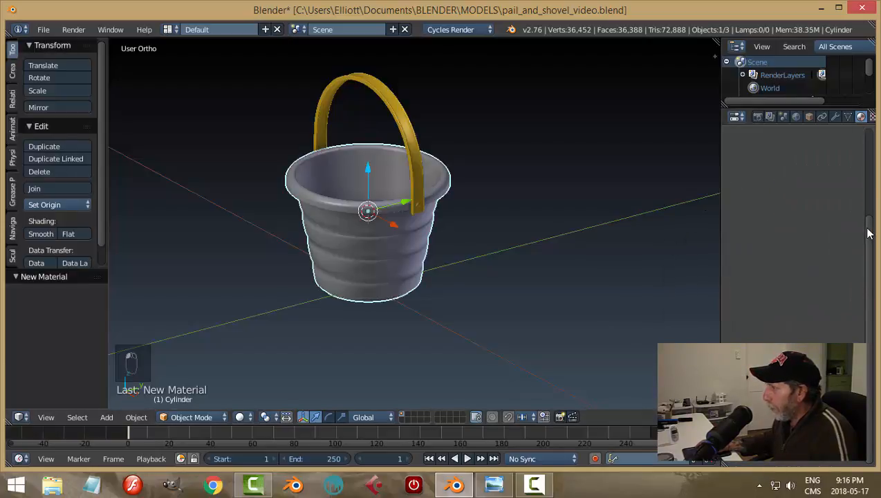
pyautogui.scroll(5, 865, 232)
pyautogui.click(734, 201)
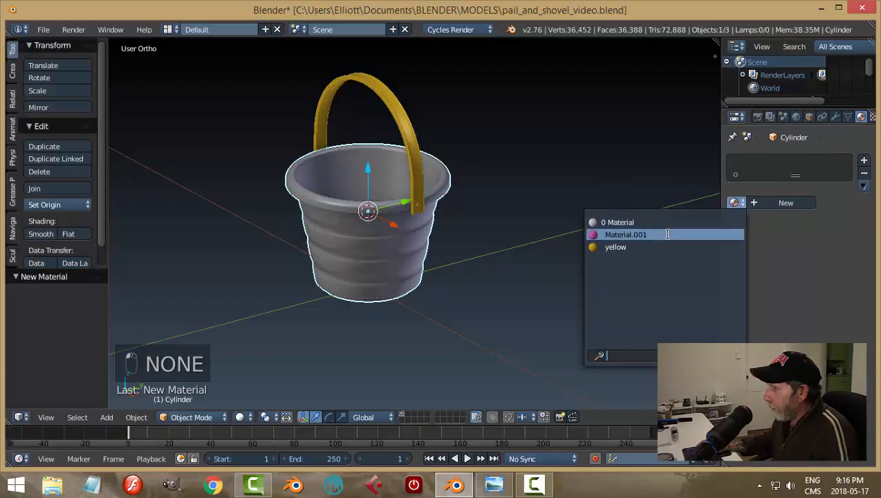
pyautogui.click(625, 235)
pyautogui.press('a')
pyautogui.moveTo(502, 281); pyautogui.dragTo(599, 270, button='middle')
pyautogui.hotkey('ctrl', 's')
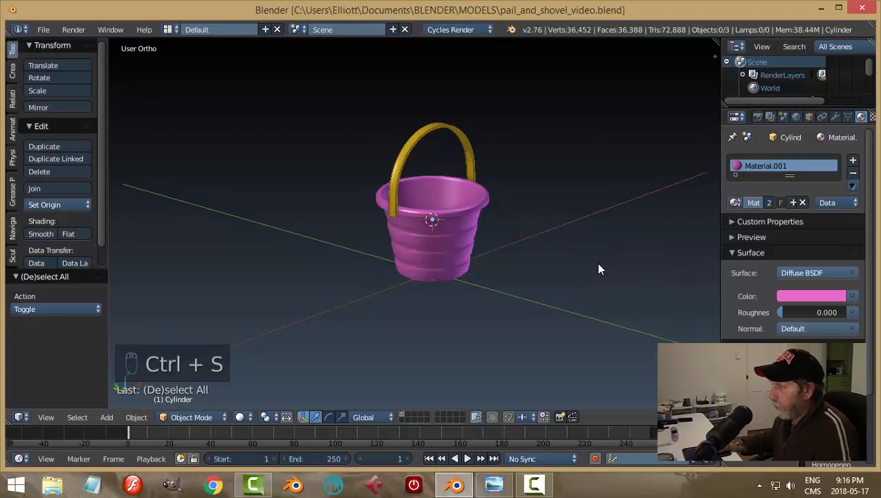
# Select the handle pins, add a second material slot holding Material.001 and clear the selection.
pyautogui.moveTo(654, 419)
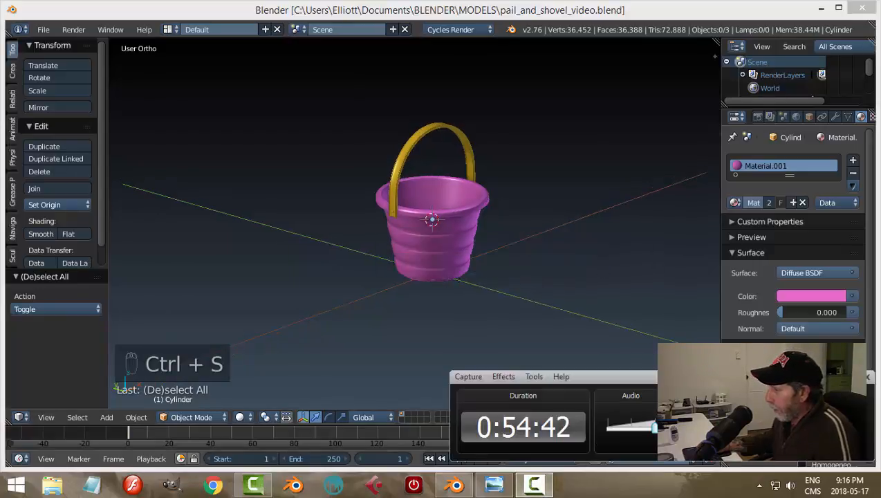
pyautogui.scroll(3, 550, 293)
pyautogui.moveTo(551, 293); pyautogui.dragTo(366, 322, button='middle')
pyautogui.scroll(3, 366, 314)
pyautogui.rightClick(387, 171)
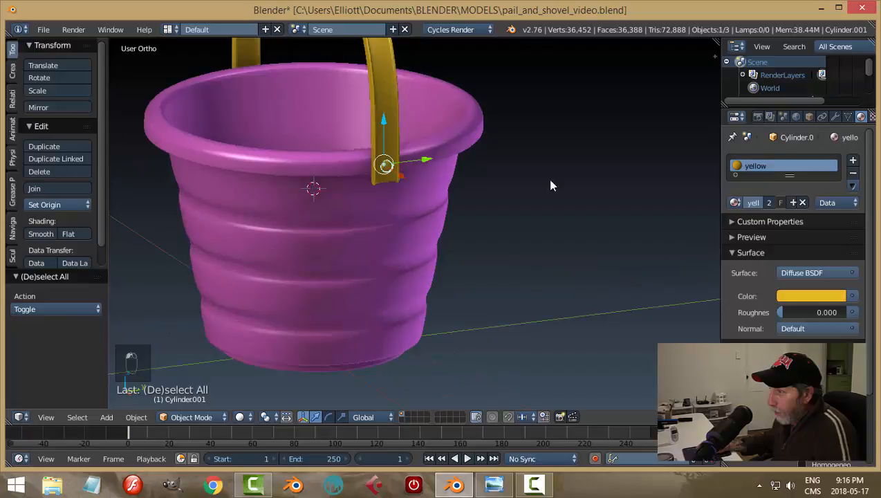
pyautogui.click(854, 162)
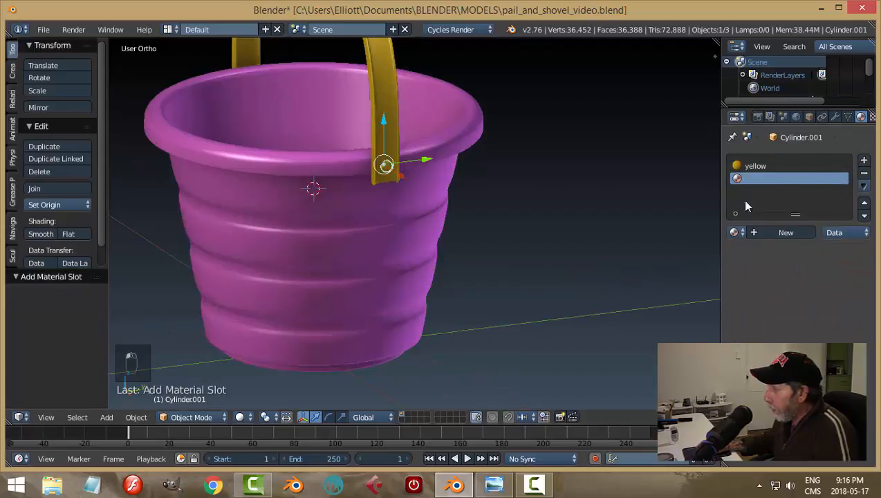
pyautogui.click(735, 233)
pyautogui.click(615, 261)
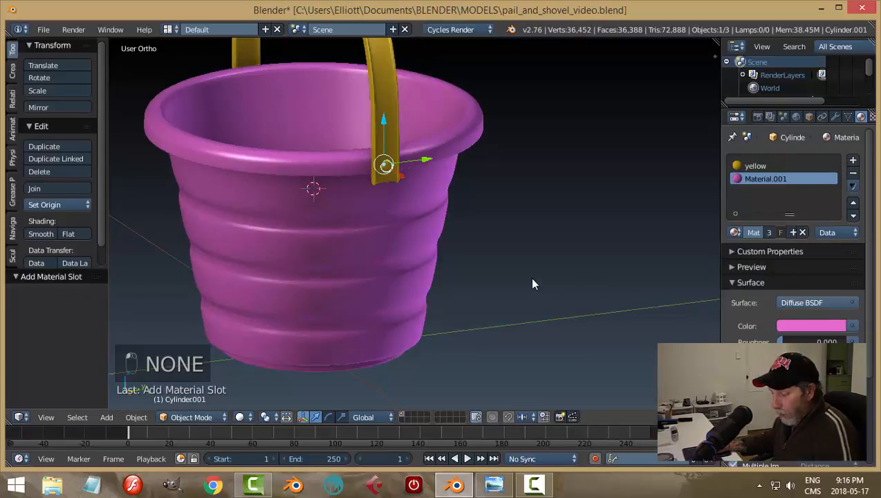
pyautogui.press('a')
# In Edit Mode, assign Material.001 to all faces of the handle pins, return to Object Mode and save the file.
pyautogui.scroll(3, 422, 215)
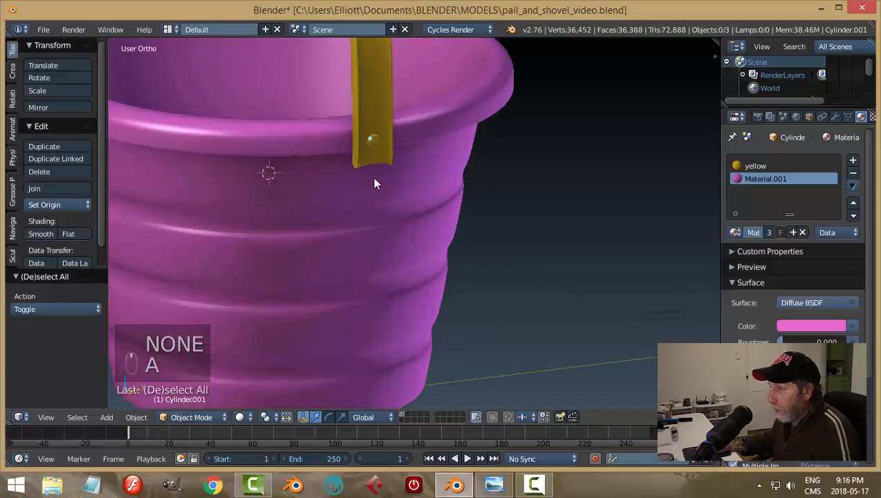
pyautogui.rightClick(368, 142)
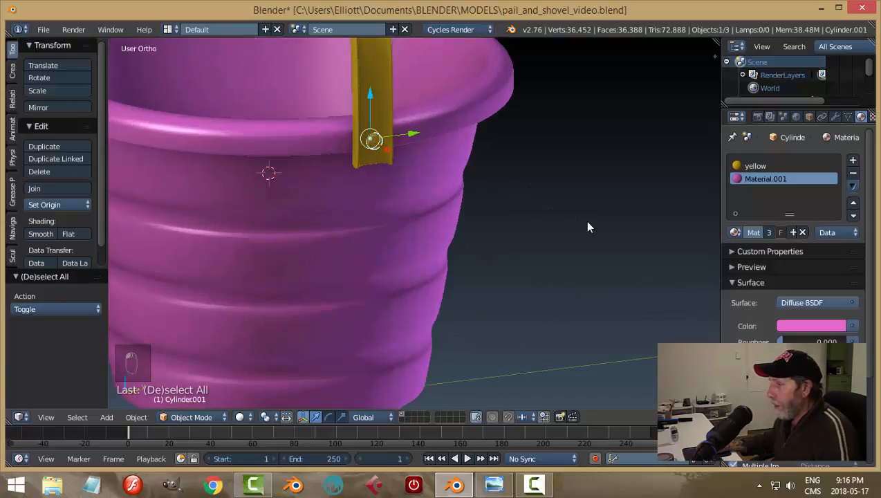
pyautogui.press('Tab')
pyautogui.click(660, 222)
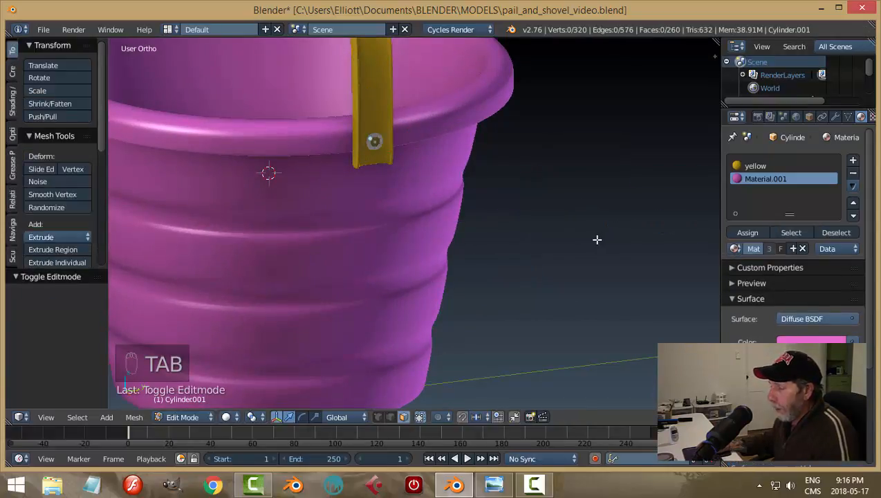
pyautogui.press('a')
pyautogui.press('a')
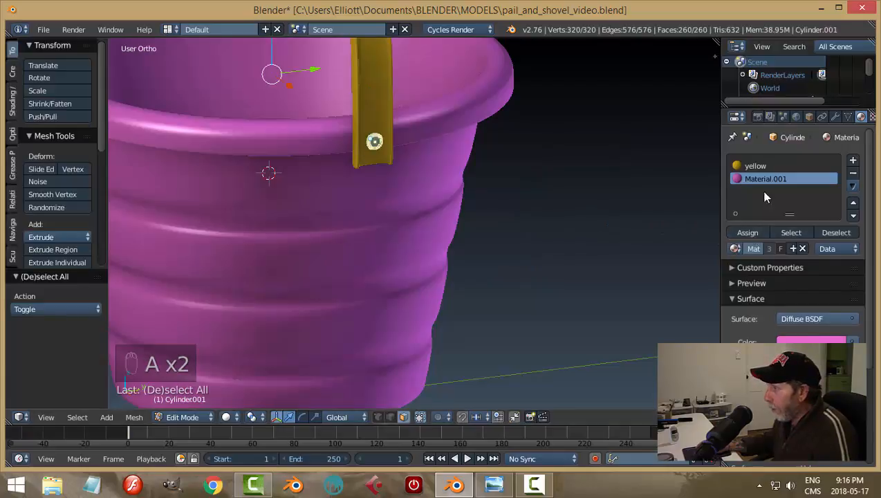
pyautogui.click(757, 167)
pyautogui.click(753, 178)
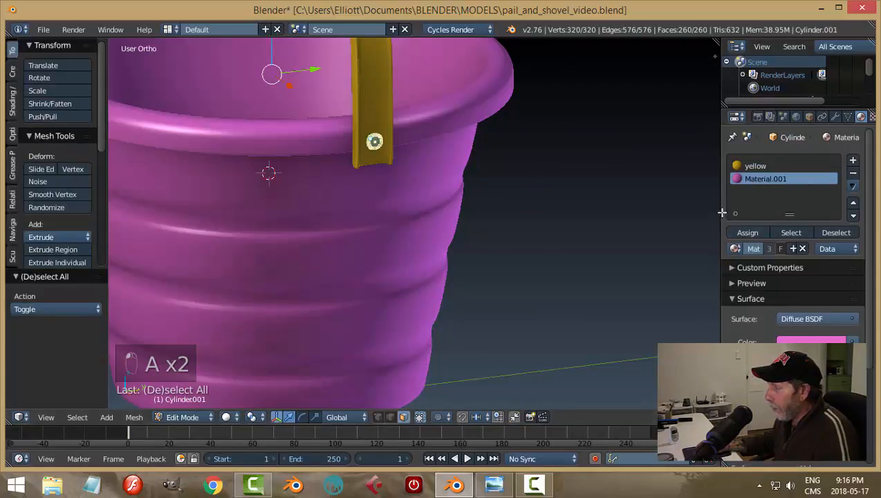
pyautogui.click(746, 233)
pyautogui.press('a')
pyautogui.press('Tab')
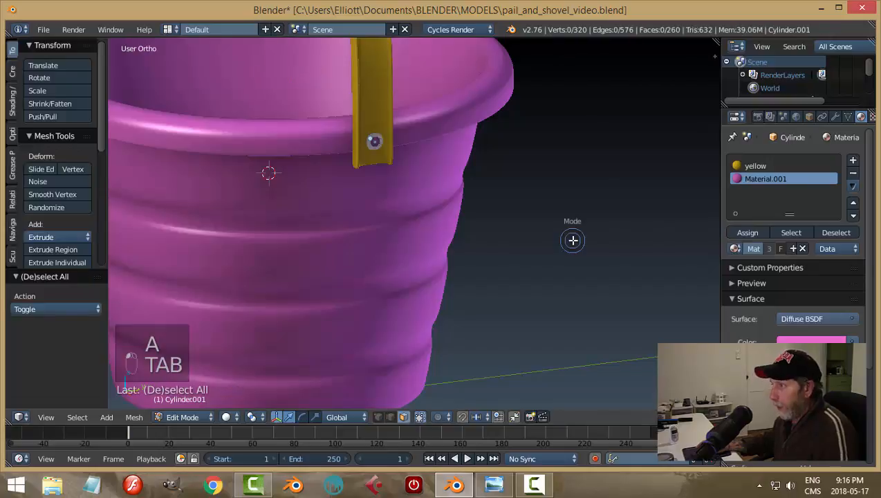
pyautogui.press('a')
pyautogui.press('a')
pyautogui.scroll(-4, 549, 245)
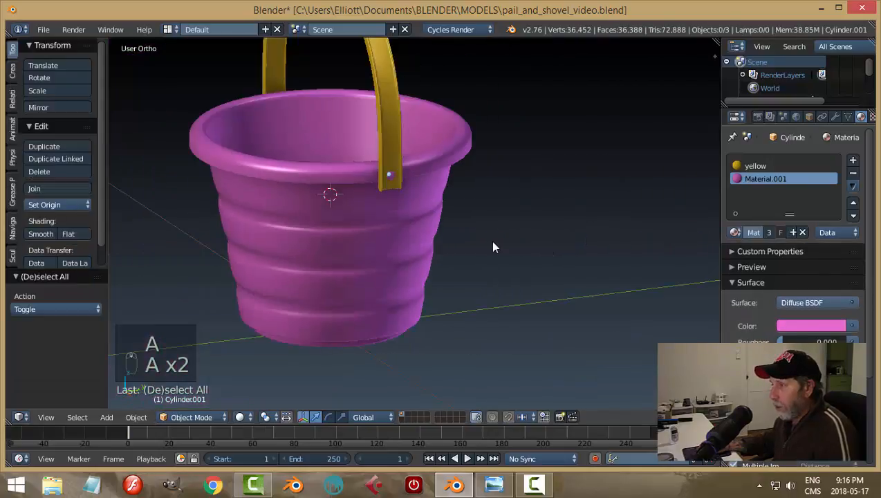
pyautogui.moveTo(486, 237); pyautogui.dragTo(505, 290, button='middle')
pyautogui.hotkey('ctrl', 's')
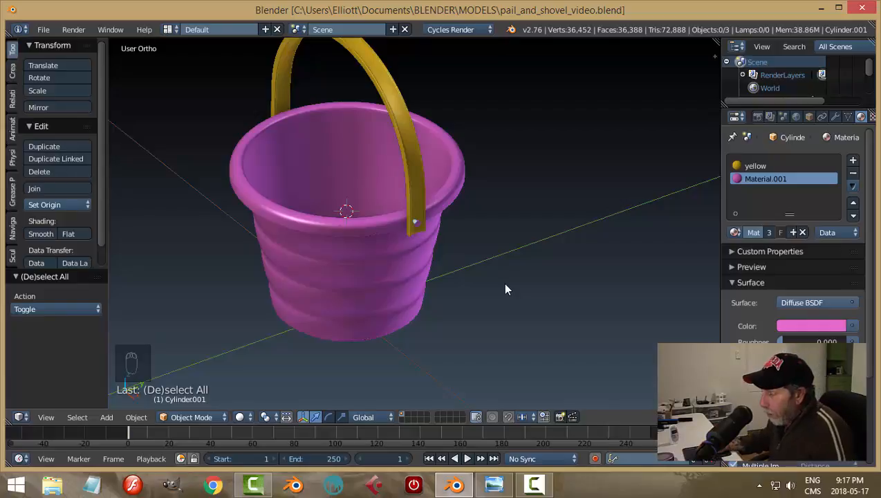
# Inspect the colored pail from several sides, then render an OpenGL preview of the whole pail and close it.
pyautogui.moveTo(505, 289); pyautogui.dragTo(553, 224, button='middle')
pyautogui.scroll(3, 567, 213)
pyautogui.scroll(-3, 568, 213)
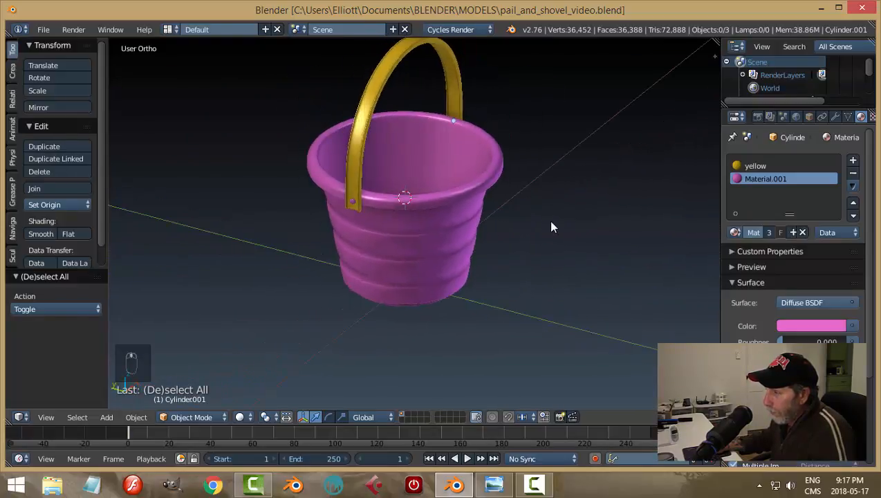
pyautogui.scroll(3, 350, 200)
pyautogui.moveTo(483, 200); pyautogui.dragTo(453, 200, button='middle')
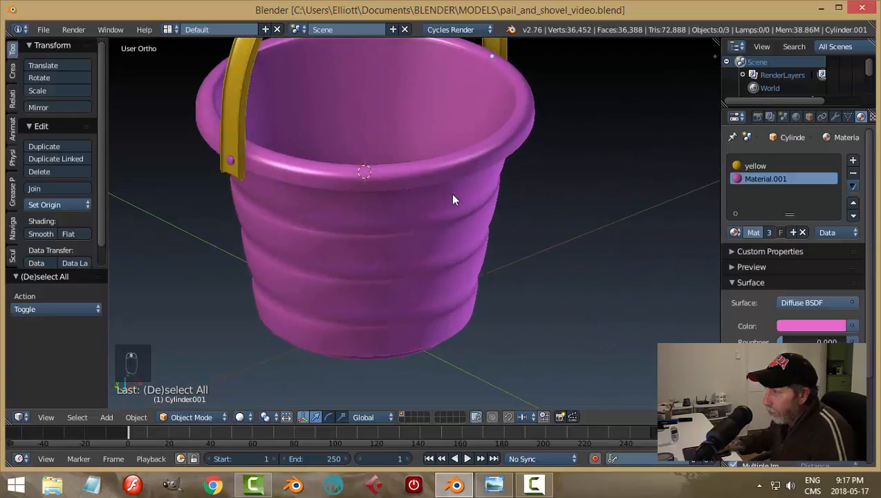
pyautogui.moveTo(505, 161); pyautogui.dragTo(270, 178, button='middle')
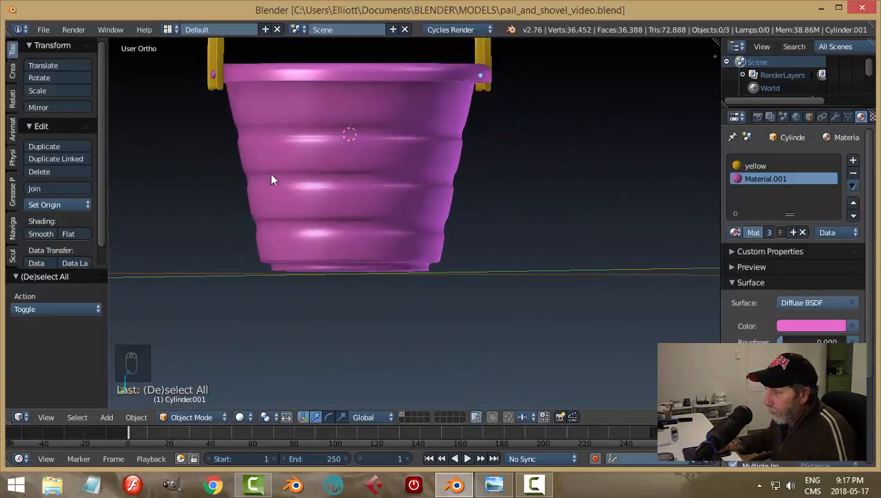
pyautogui.moveTo(384, 192); pyautogui.dragTo(454, 250, button='middle')
pyautogui.scroll(-3, 482, 240)
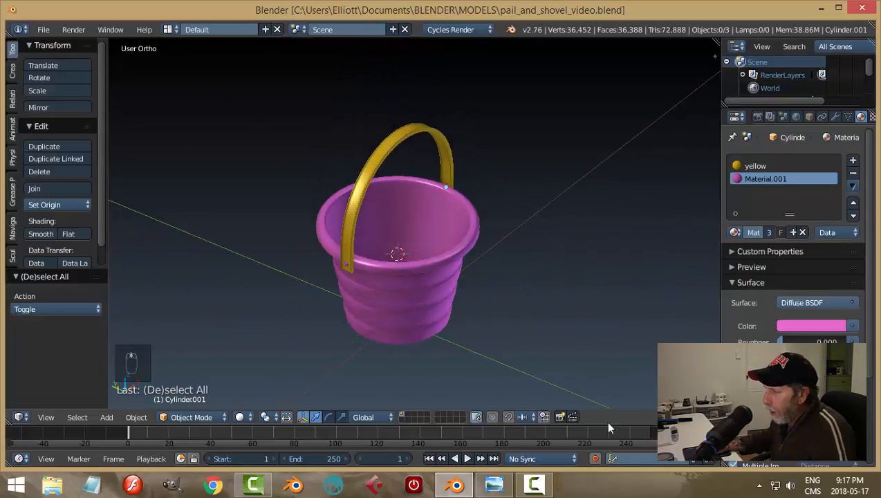
pyautogui.click(561, 417)
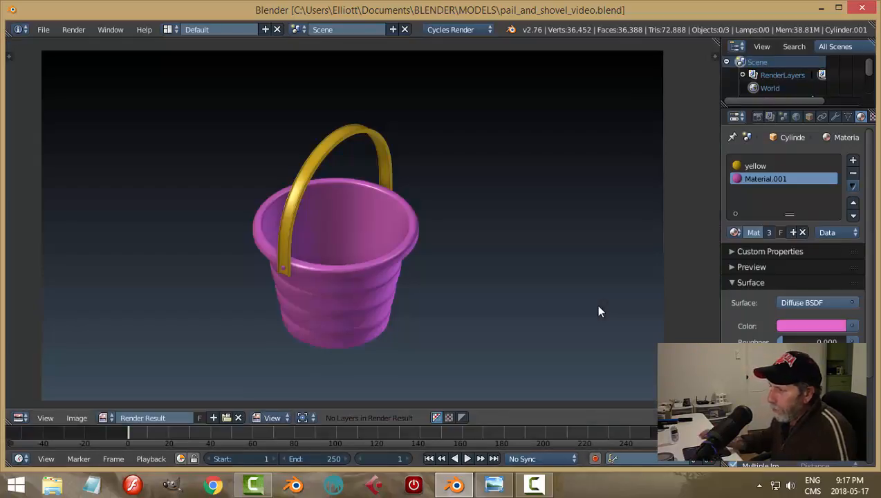
pyautogui.press('Escape')
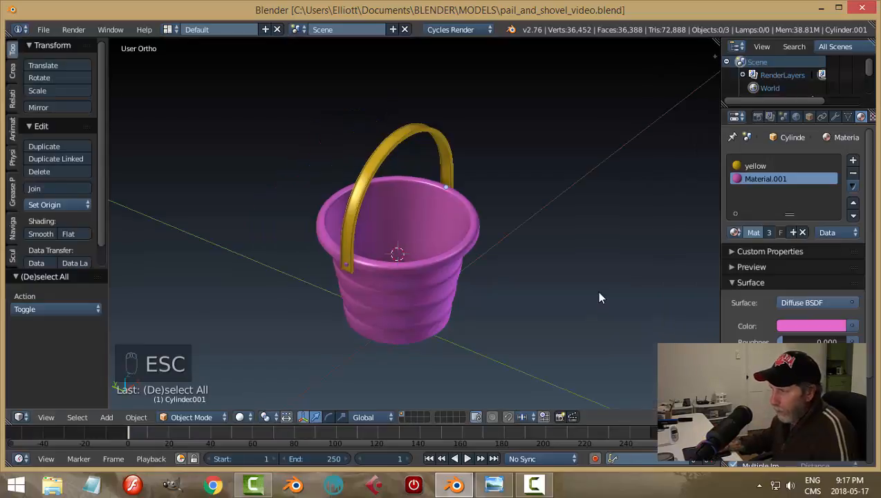
# Render close-up OpenGL previews of the pail's rim, handle and pin, closing each render.
pyautogui.scroll(4, 553, 294)
pyautogui.moveTo(529, 281)
pyautogui.mouseDown(button='middle')
pyautogui.moveTo(560, 296)
pyautogui.moveTo(468, 252)
pyautogui.moveTo(524, 285)
pyautogui.mouseUp(button='middle')
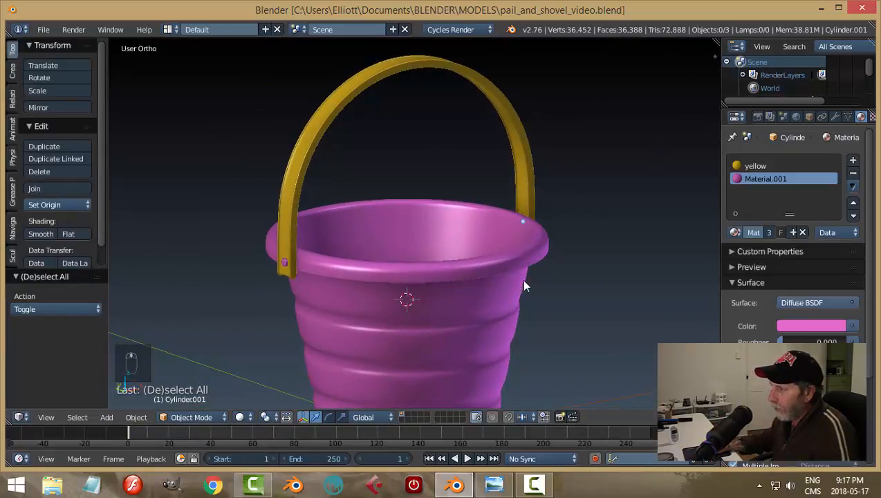
pyautogui.click(558, 416)
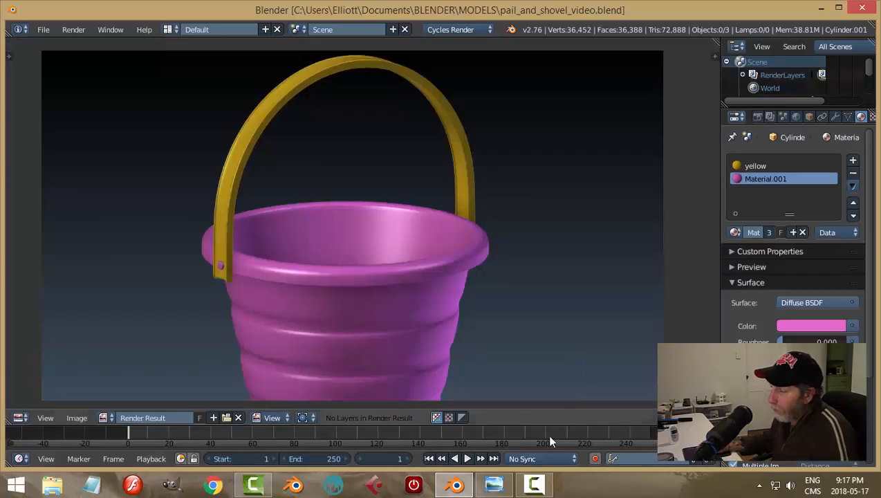
pyautogui.press('Escape')
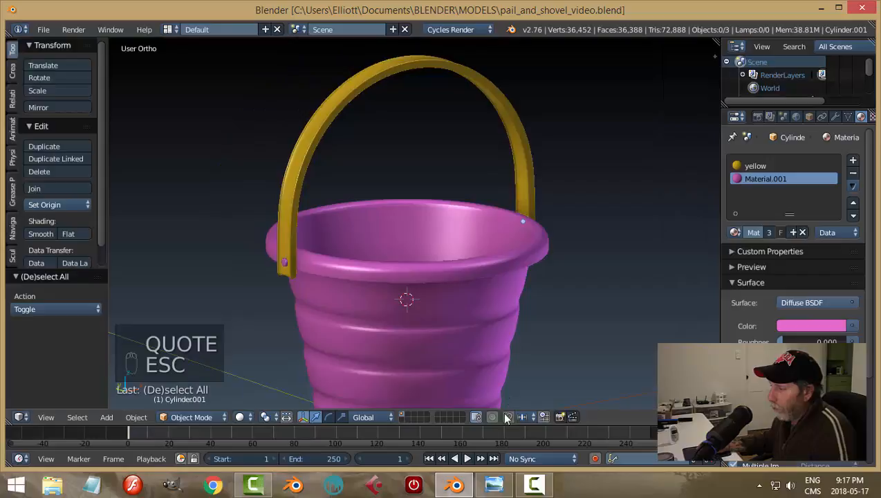
pyautogui.click(560, 418)
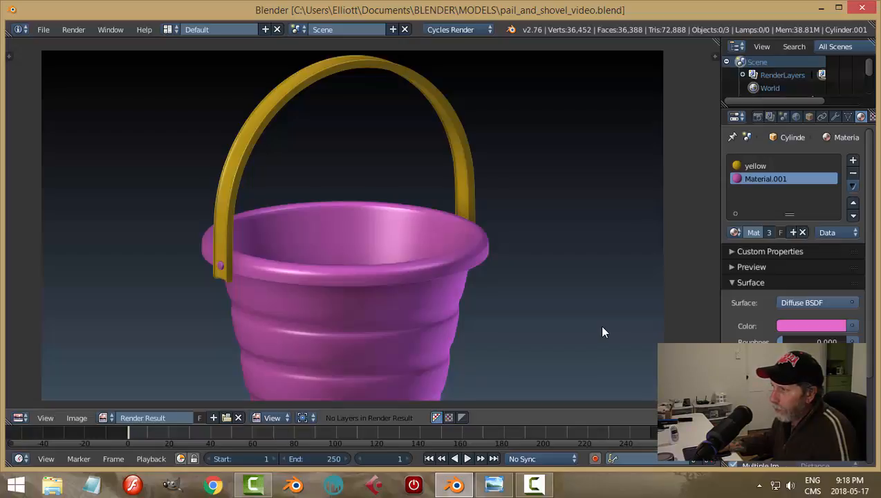
pyautogui.press('Escape')
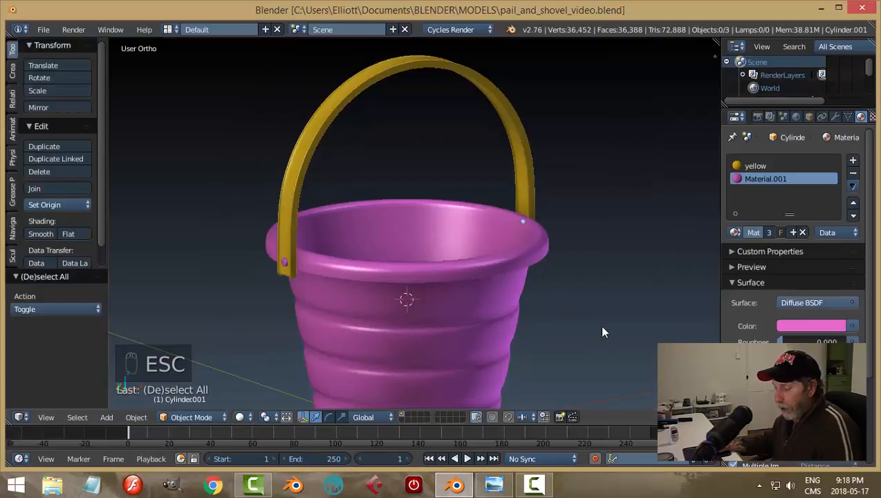
# Save the file and snap the 3D cursor to the center of the scene.
pyautogui.hotkey('ctrl', 's')
pyautogui.click(602, 328)
pyautogui.moveTo(586, 294); pyautogui.dragTo(419, 351, button='middle')
pyautogui.scroll(-3, 491, 319)
pyautogui.moveTo(511, 334); pyautogui.dragTo(470, 299, button='middle')
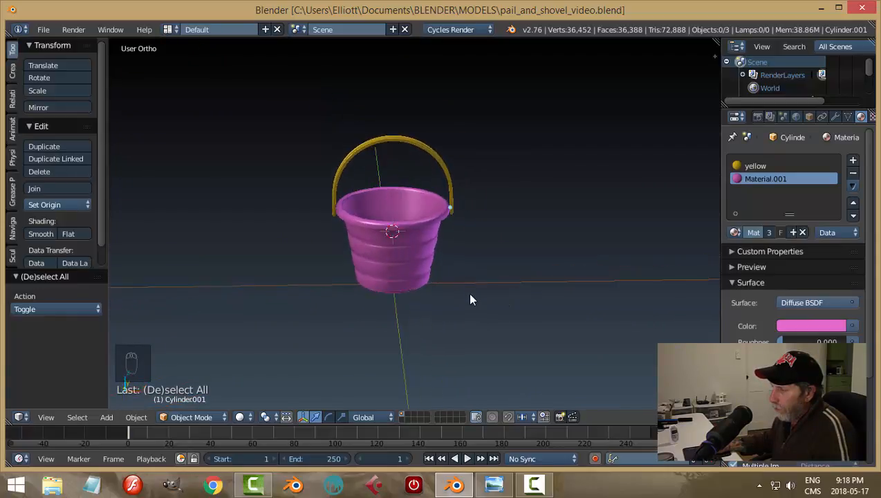
pyautogui.hotkey('shift', 's')
pyautogui.click(554, 285)
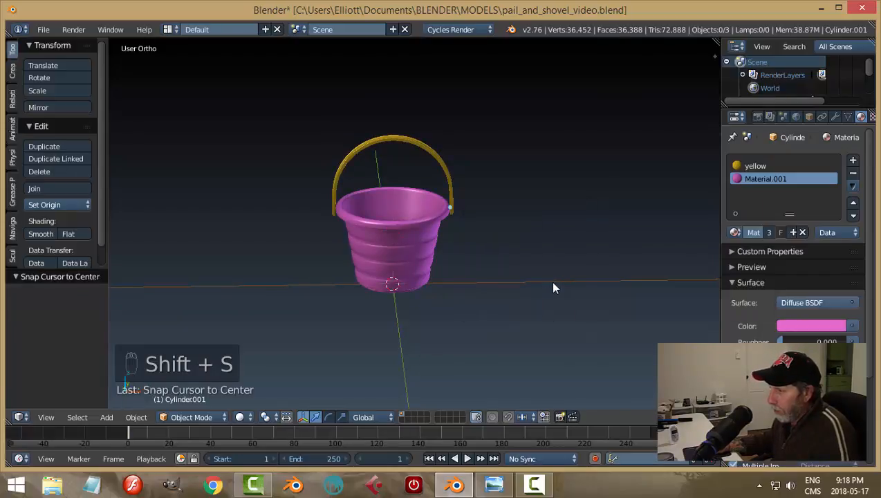
# Try to save the file again and switch the viewport to the empty second layer.
pyautogui.hotkey('ctrl', 's')
pyautogui.click(487, 303)
pyautogui.moveTo(491, 317); pyautogui.dragTo(489, 361, button='middle')
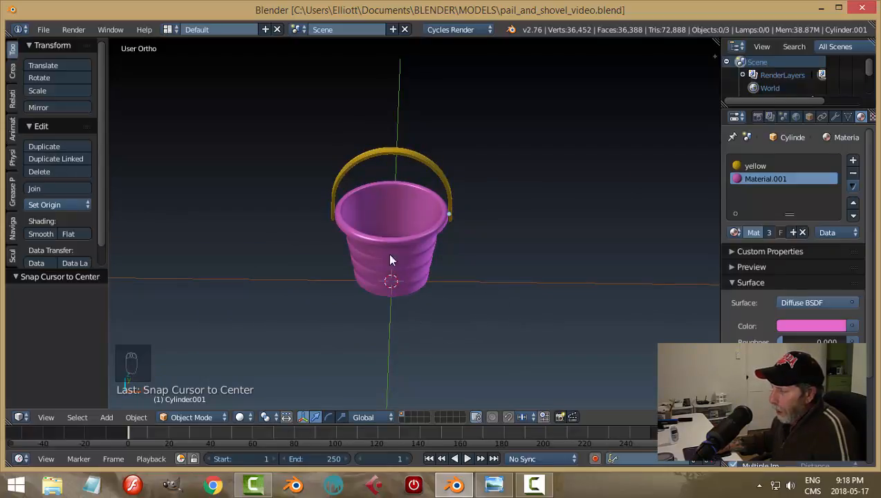
pyautogui.click(406, 413)
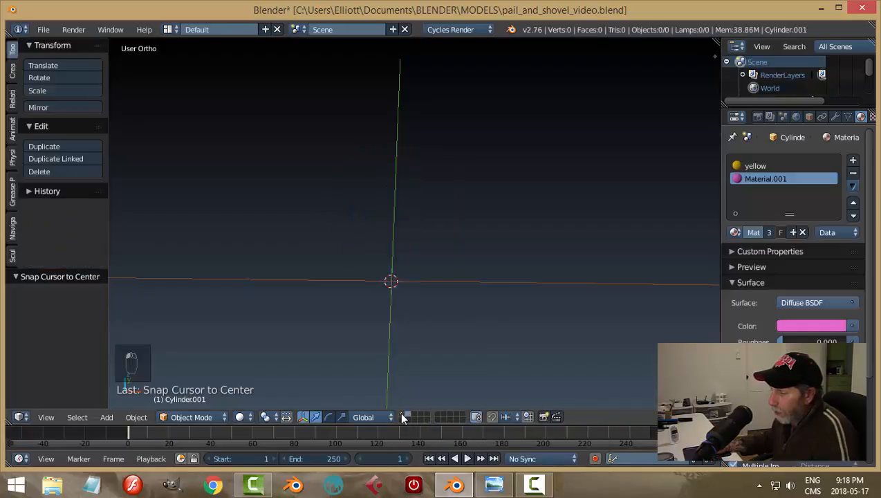
# On the second layer, add a mesh plane at the scene center while viewing from the top in orthographic projection.
pyautogui.click(402, 414)
pyautogui.click(407, 414)
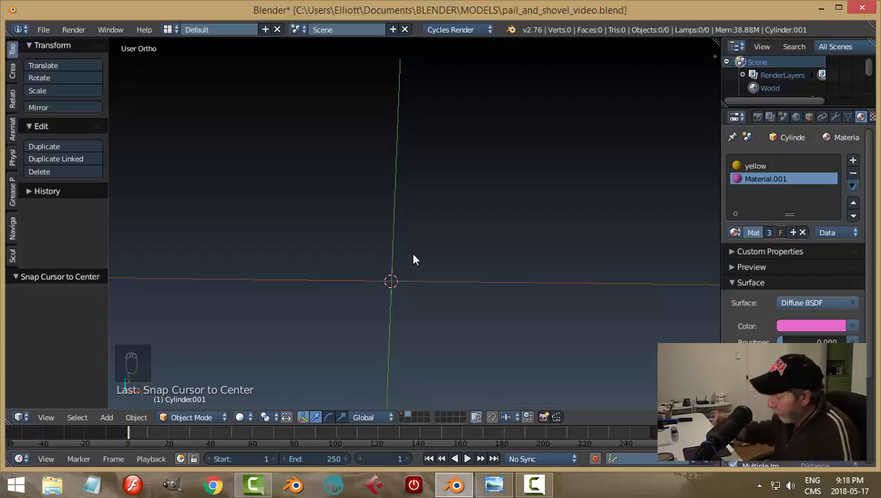
pyautogui.press('KP_7')
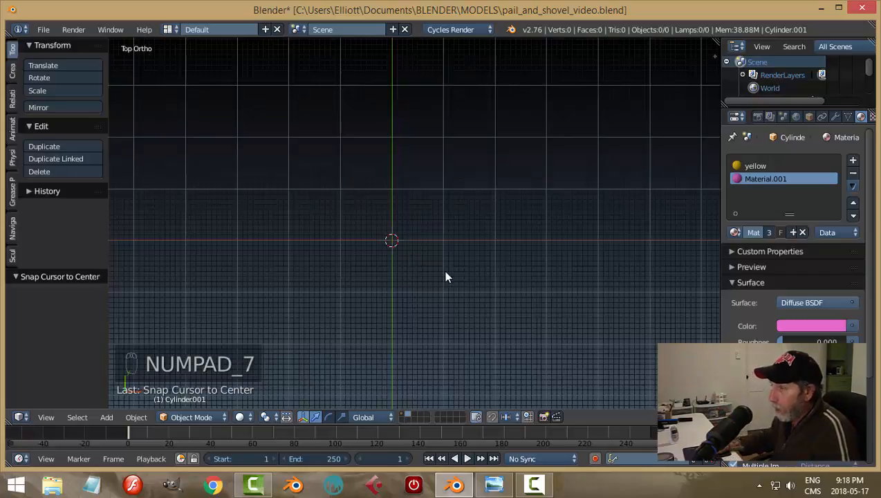
pyautogui.press('KP_7')
pyautogui.press('KP_1')
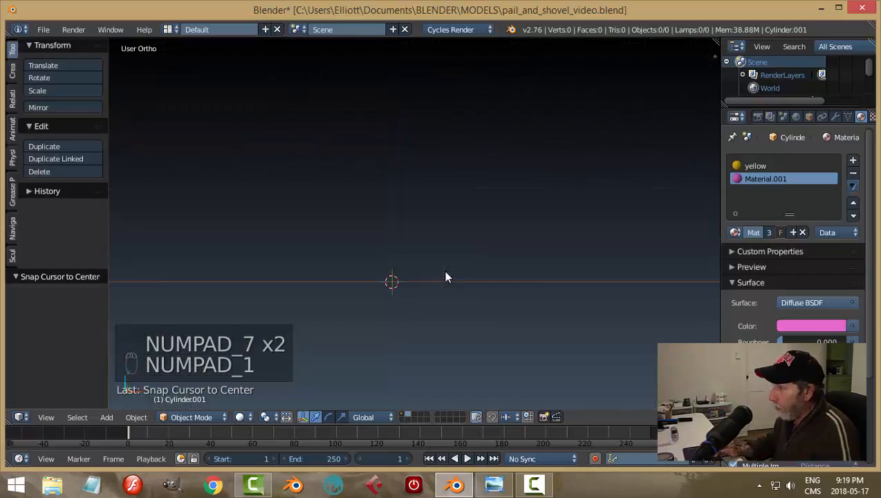
pyautogui.press('KP_7')
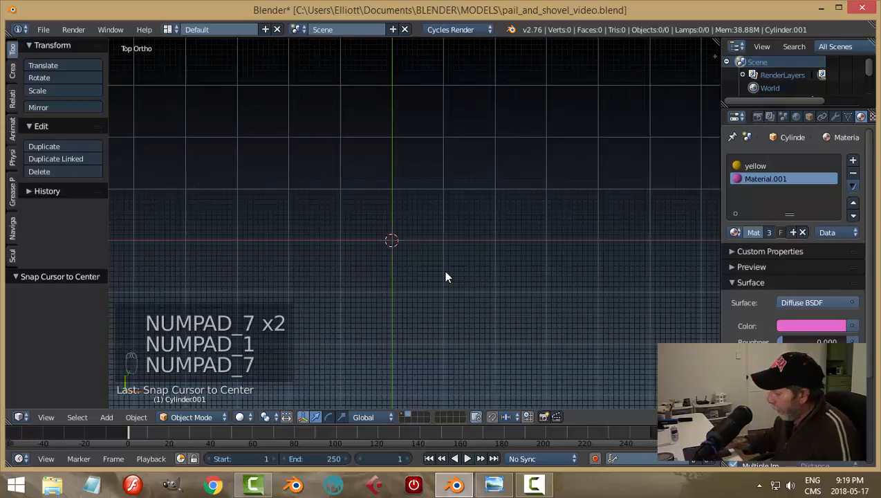
pyautogui.press('KP_5')
pyautogui.press('KP_5')
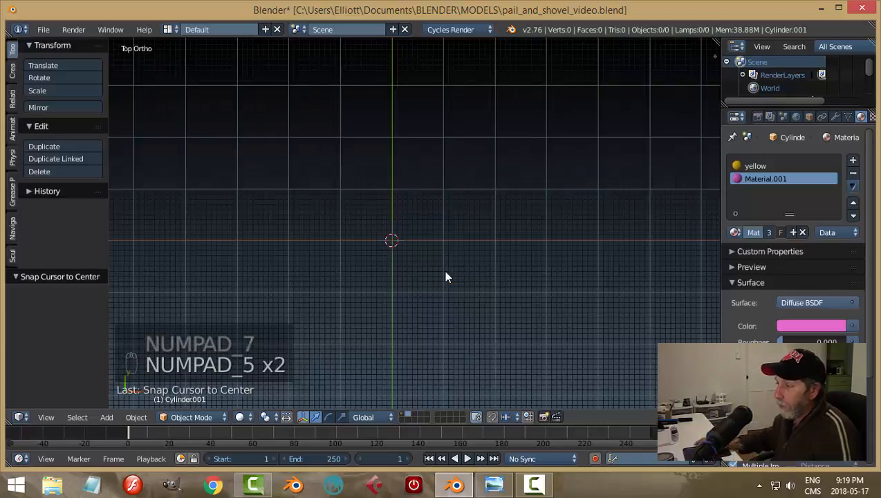
pyautogui.keyDown('shift'); pyautogui.moveTo(462, 276); pyautogui.dragTo(462, 253, button='middle'); pyautogui.keyUp('shift')
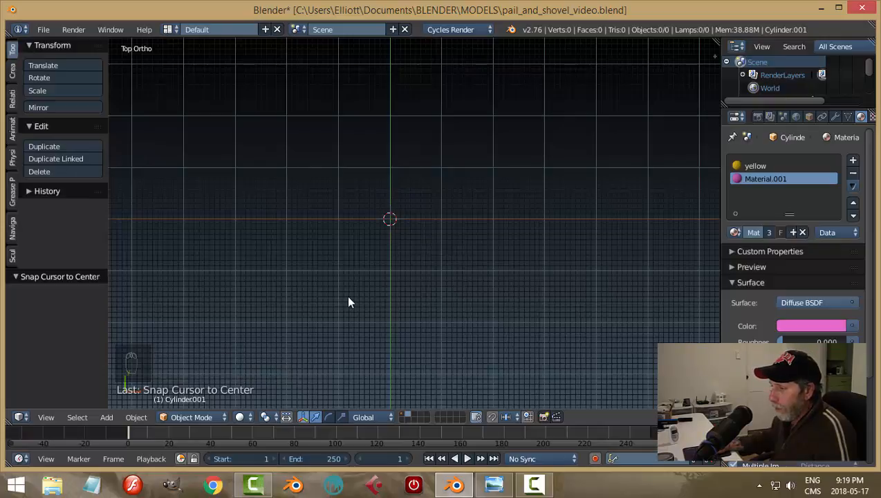
pyautogui.keyDown('shift'); pyautogui.moveTo(477, 242); pyautogui.dragTo(477, 256, button='middle'); pyautogui.keyUp('shift')
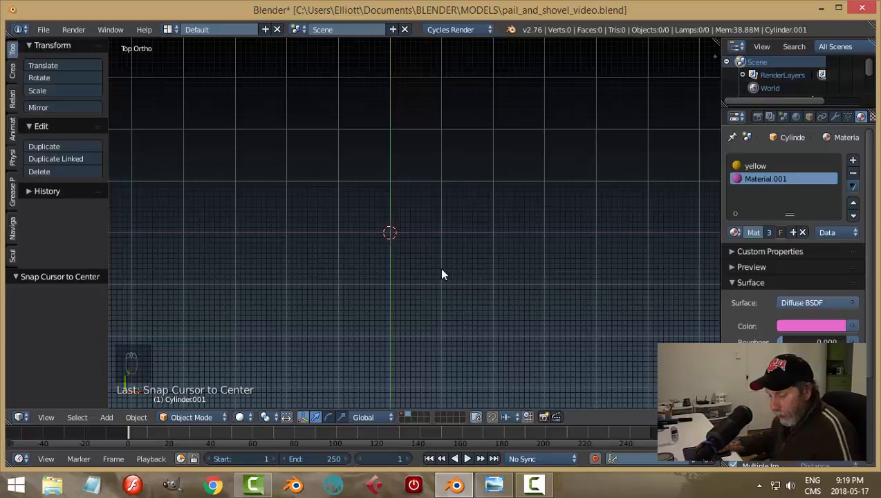
pyautogui.hotkey('shift', 'a')
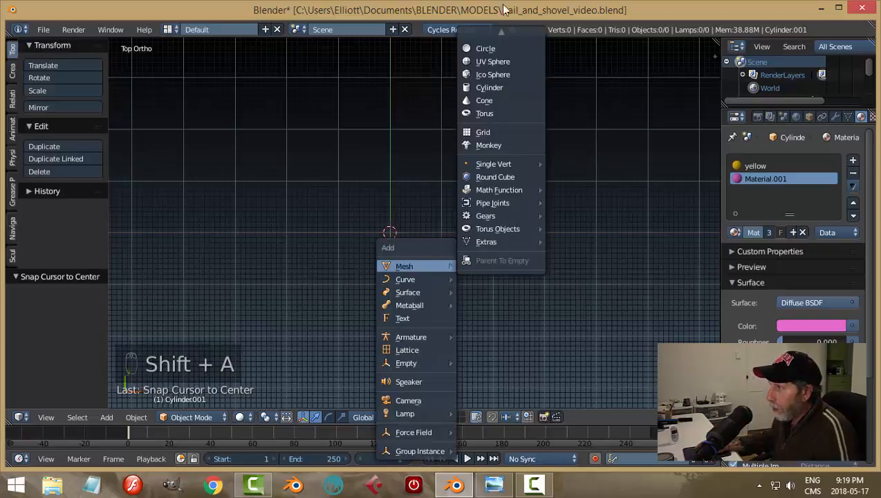
pyautogui.click(499, 35)
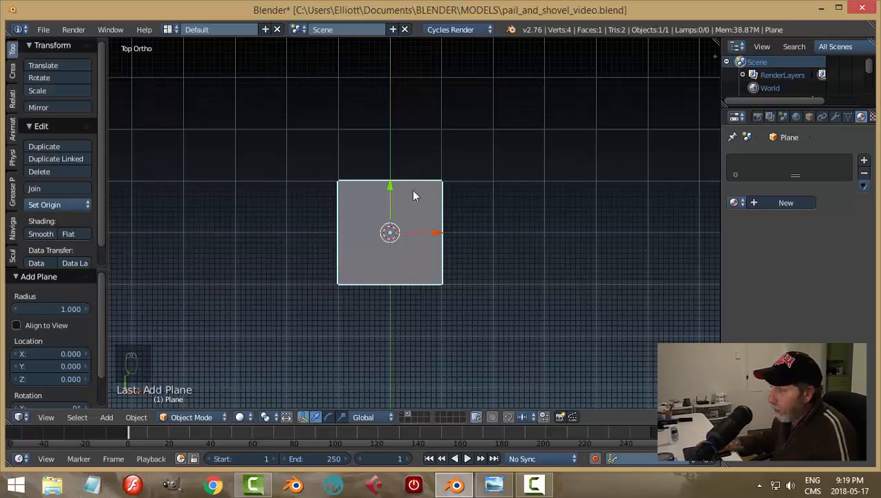
# Enter Edit Mode on the plane and set vertex select mode with all four vertices selected.
pyautogui.click(191, 417)
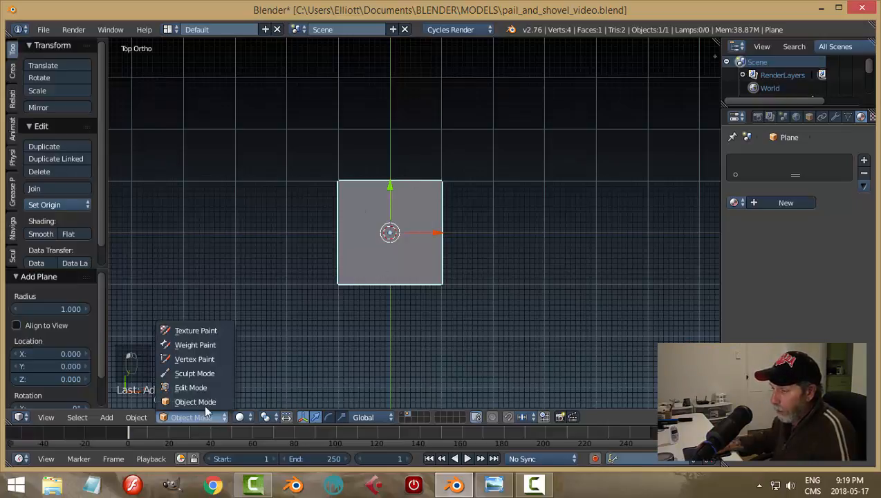
pyautogui.click(204, 386)
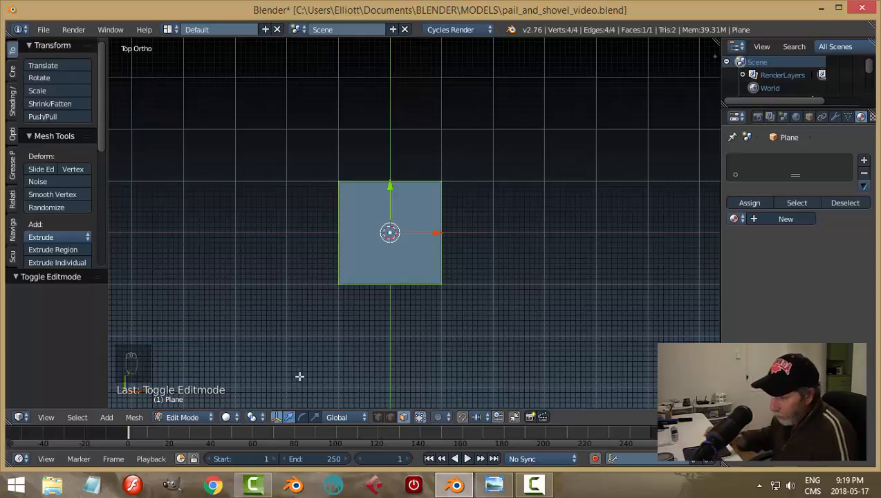
pyautogui.hotkey('ctrl', 'Tab')
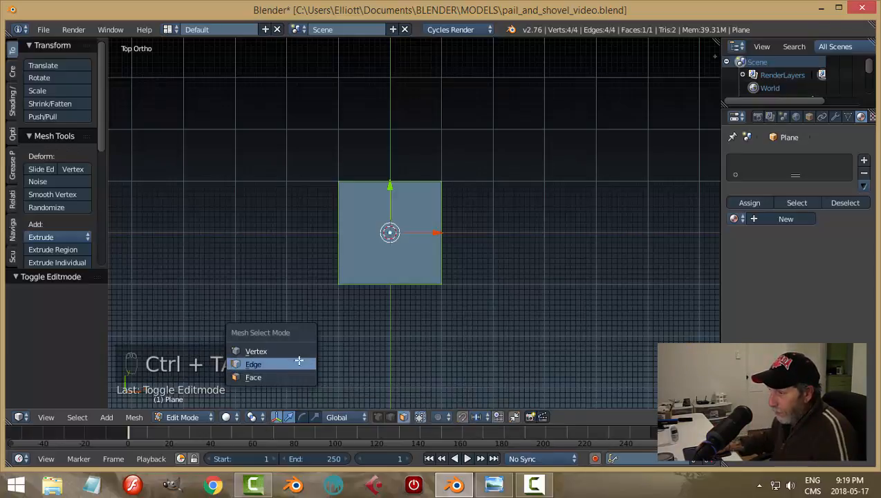
pyautogui.click(291, 350)
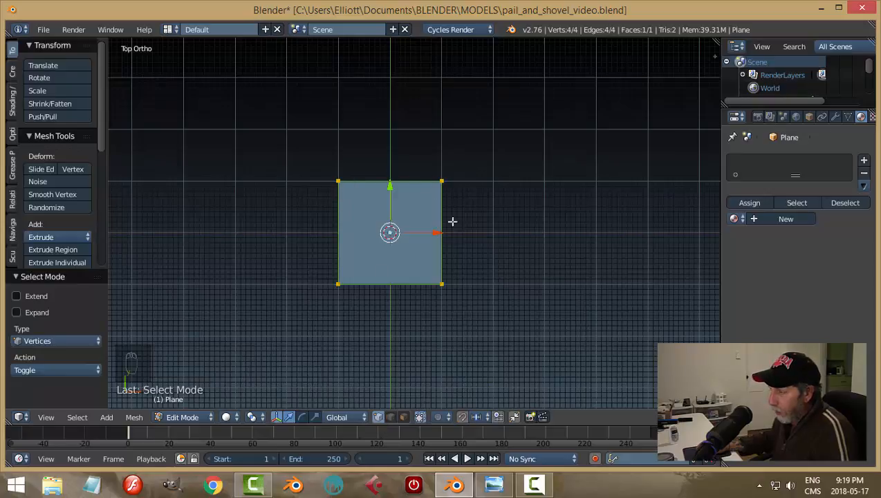
pyautogui.press('a')
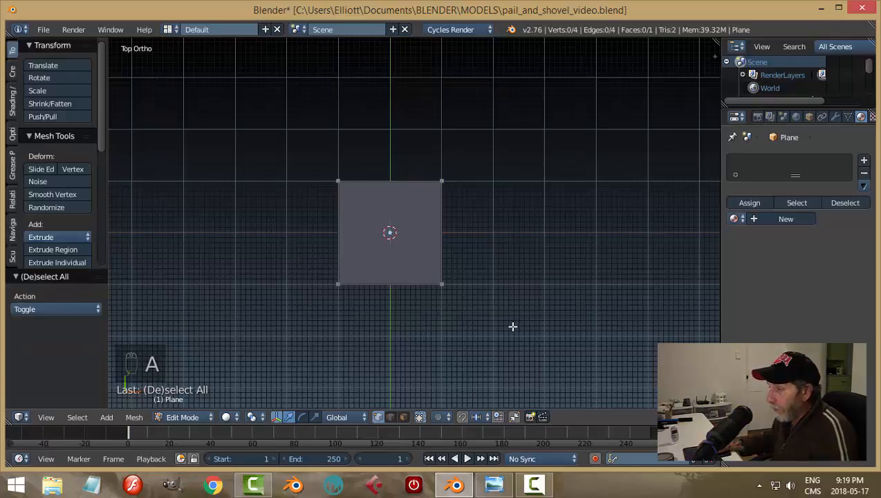
pyautogui.press('a')
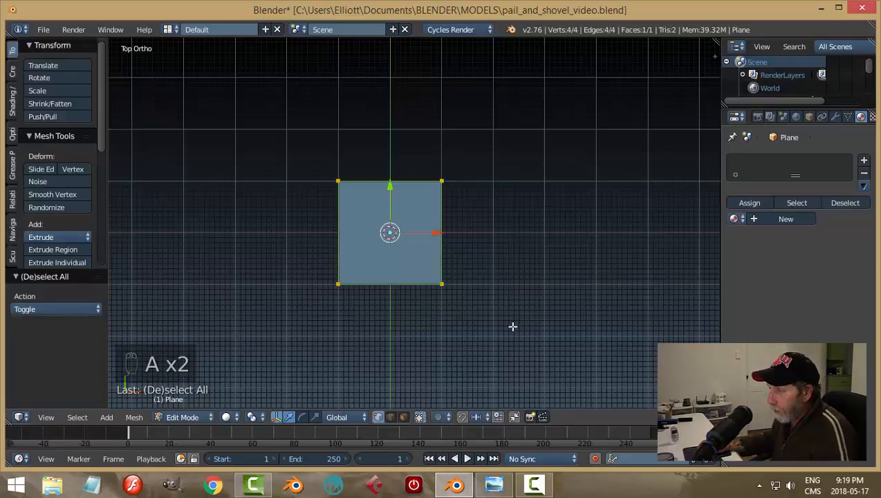
pyautogui.click(402, 417)
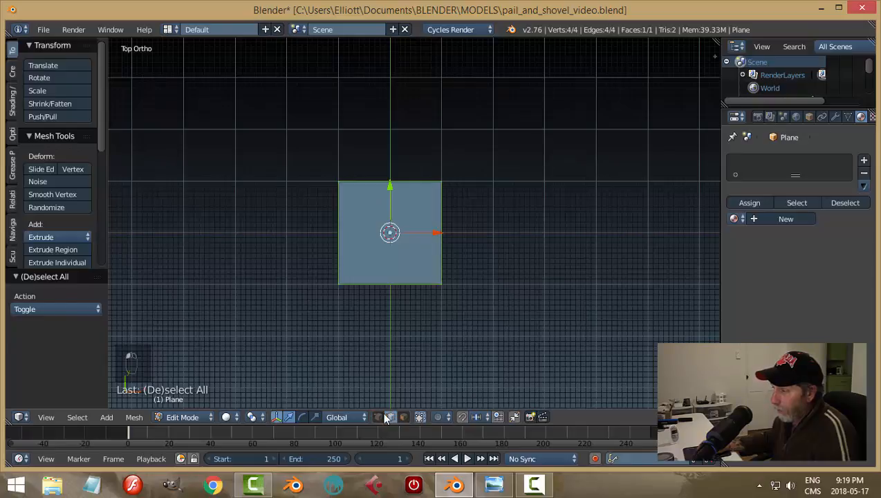
pyautogui.click(378, 418)
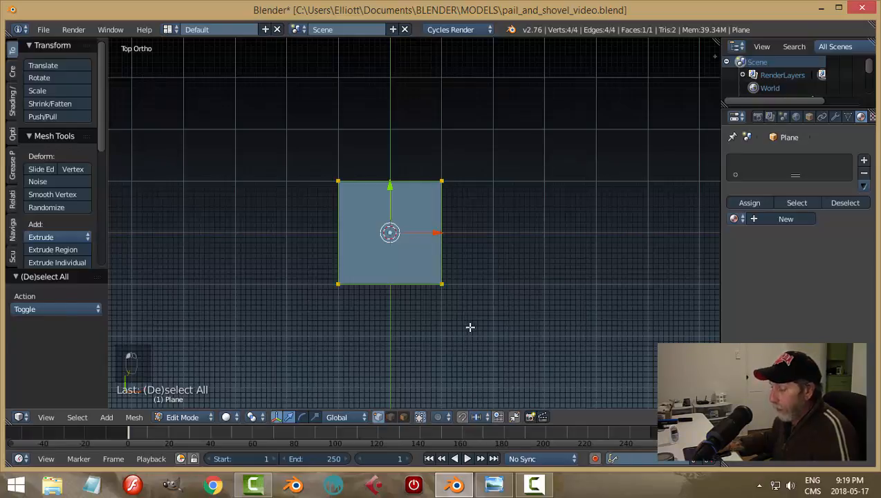
# Subdivide the whole plane twice with one cut each time and deselect everything.
pyautogui.press('w')
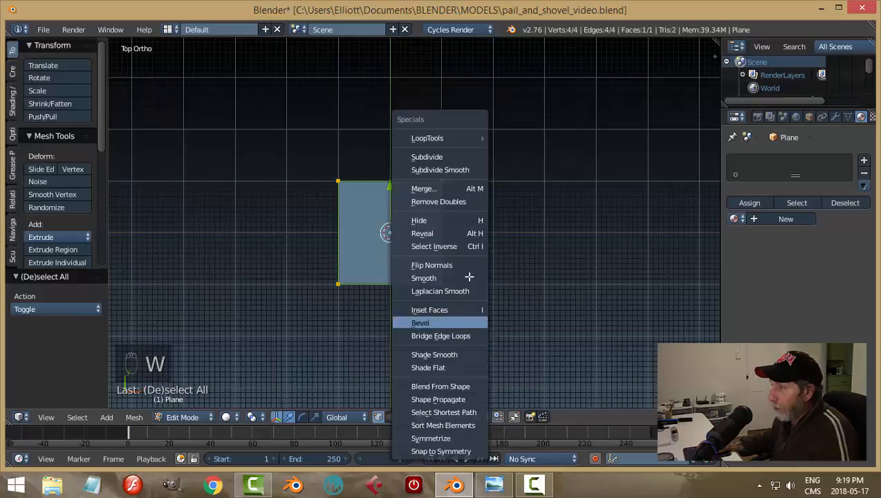
pyautogui.click(441, 156)
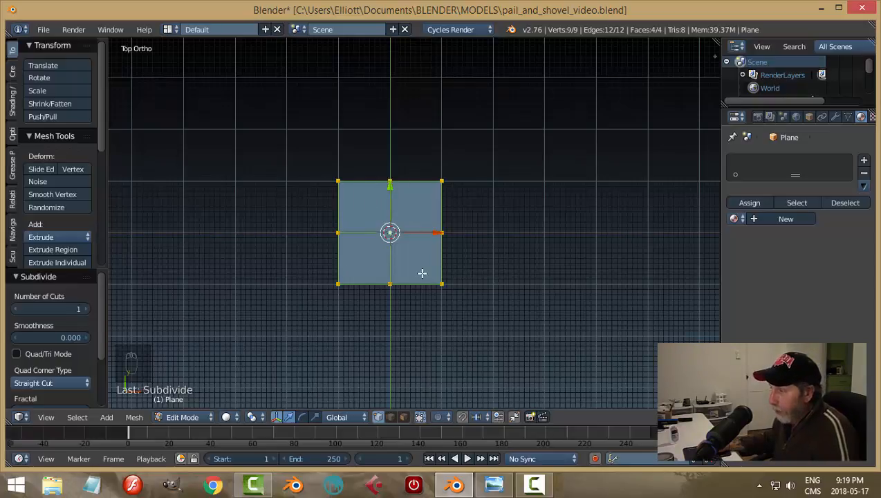
pyautogui.press('w')
pyautogui.click(398, 157)
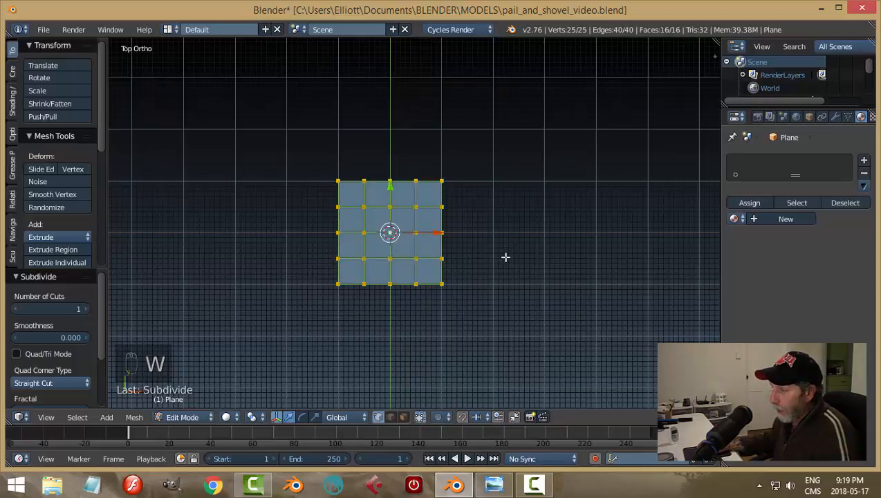
pyautogui.press('a')
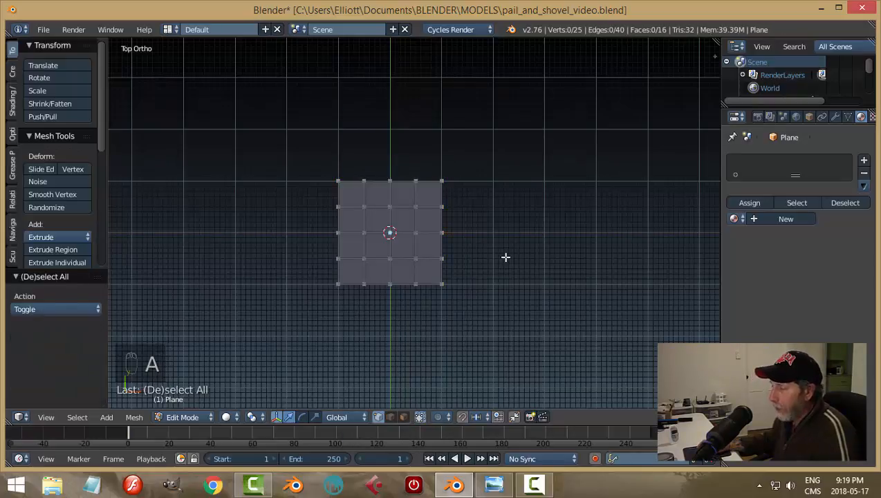
# Examine the subdivided plane at an angle in face select mode, selecting individual faces along its far edge and clearing the selection.
pyautogui.scroll(5, 505, 256)
pyautogui.moveTo(528, 313); pyautogui.dragTo(529, 275, button='middle')
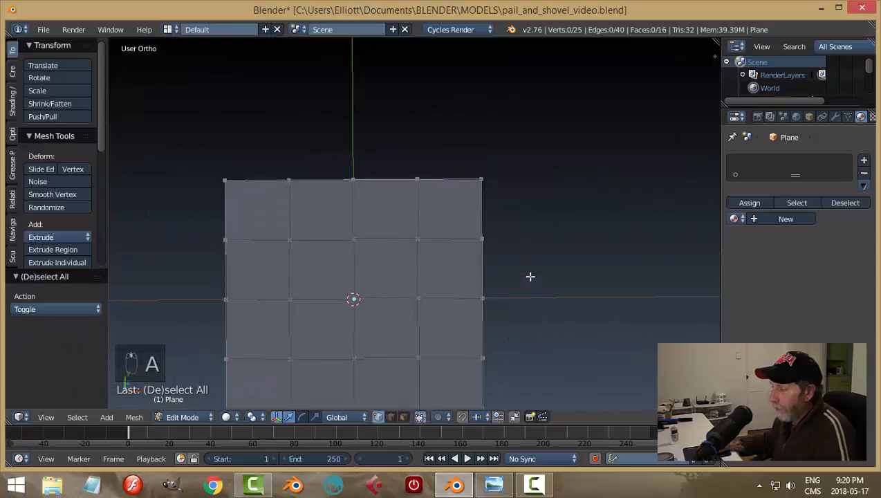
pyautogui.scroll(-3, 525, 315)
pyautogui.moveTo(525, 315); pyautogui.dragTo(518, 287, button='middle')
pyautogui.scroll(2, 519, 294)
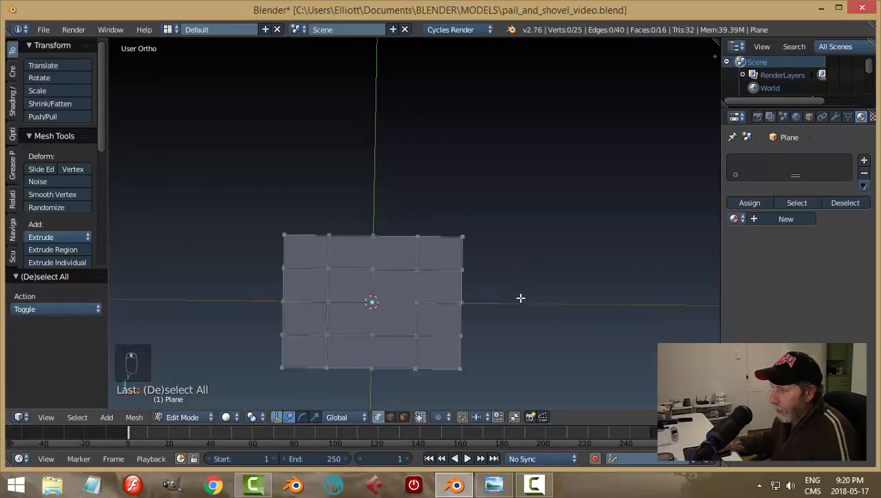
pyautogui.scroll(-1, 519, 299)
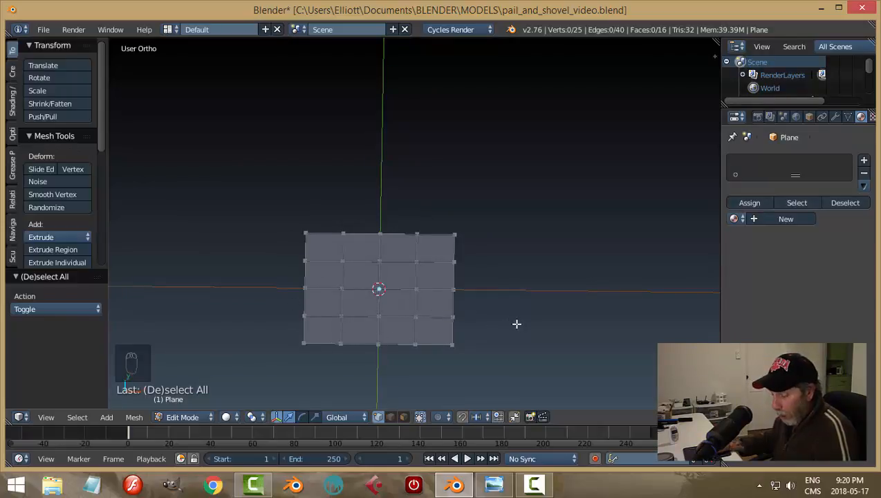
pyautogui.hotkey('ctrl', 'Tab')
pyautogui.click(499, 350)
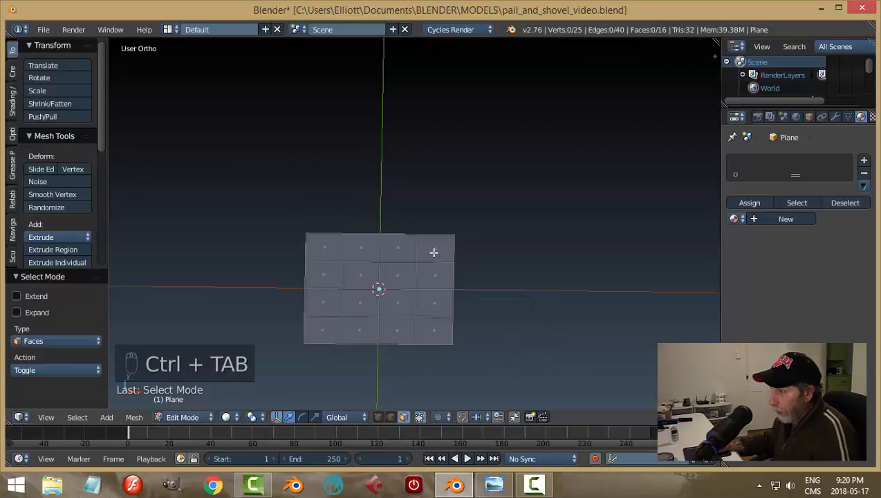
pyautogui.rightClick(434, 251)
pyautogui.rightClick(397, 246)
pyautogui.rightClick(360, 247)
pyautogui.rightClick(323, 246)
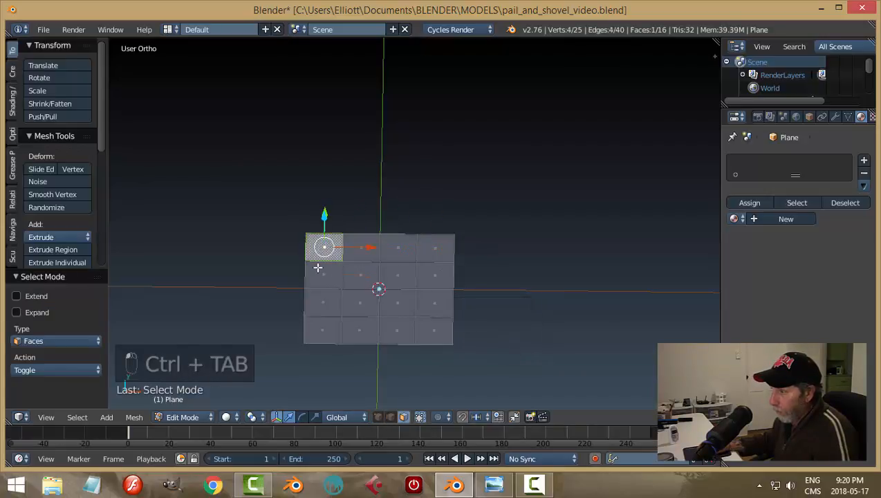
pyautogui.rightClick(330, 273)
pyautogui.press('a')
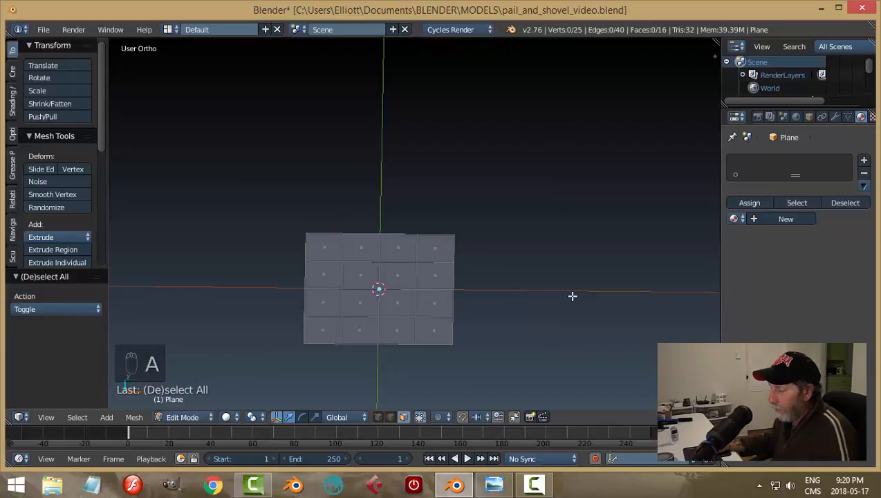
# Return to the top view and set the mesh select mode back to vertices.
pyautogui.press('KP_7')
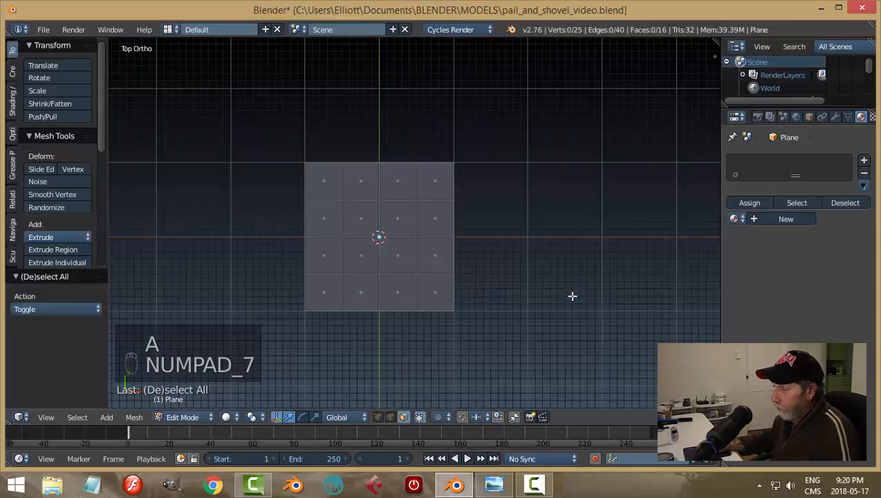
pyautogui.hotkey('ctrl', 'Tab')
pyautogui.click(562, 270)
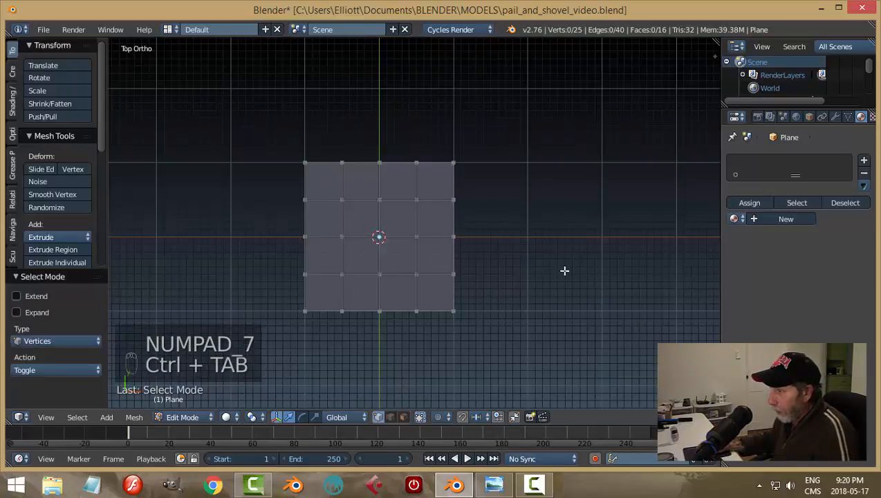
pyautogui.scroll(1, 524, 325)
pyautogui.keyDown('shift'); pyautogui.moveTo(522, 329); pyautogui.dragTo(513, 303, button='middle'); pyautogui.keyUp('shift')
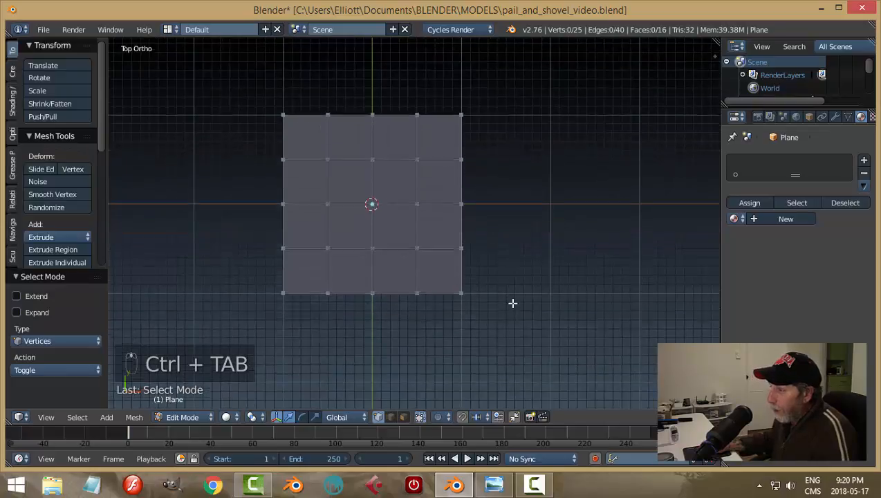
pyautogui.scroll(-1, 539, 309)
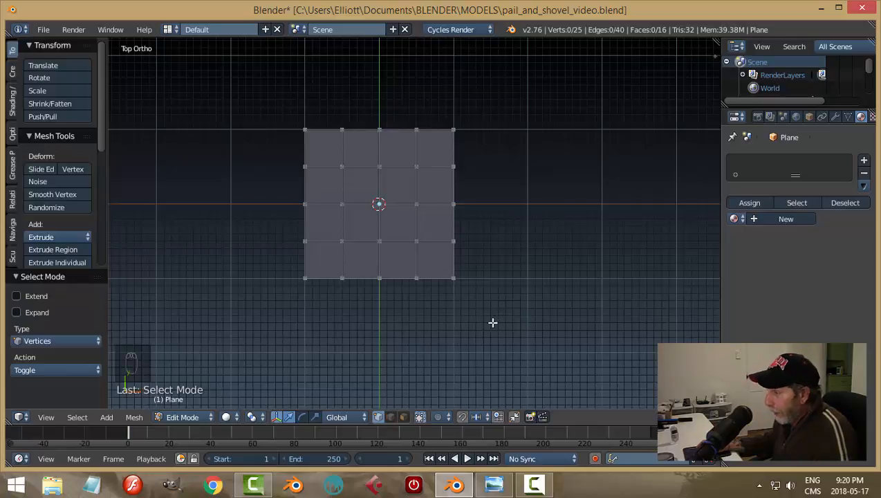
# Move the middle vertex of the plane's front edge outward along negative Y to form a point, and deselect it.
pyautogui.rightClick(379, 278)
pyautogui.press('a')
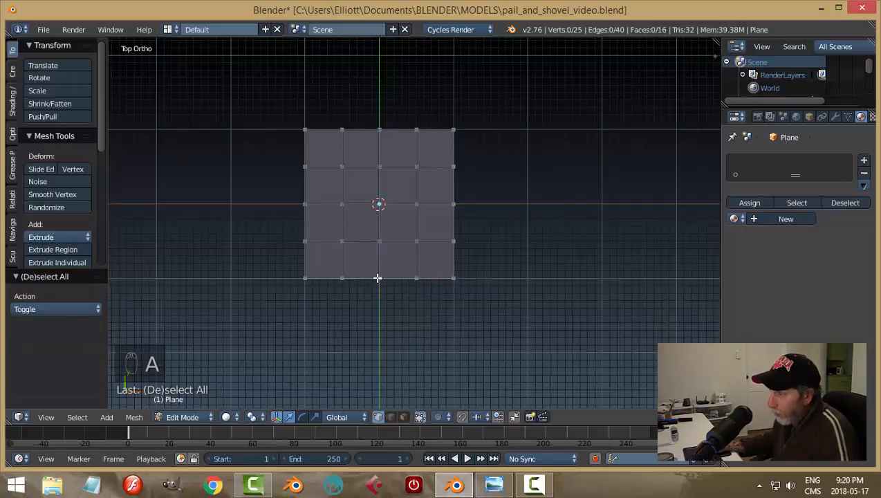
pyautogui.rightClick(378, 278)
pyautogui.press('a')
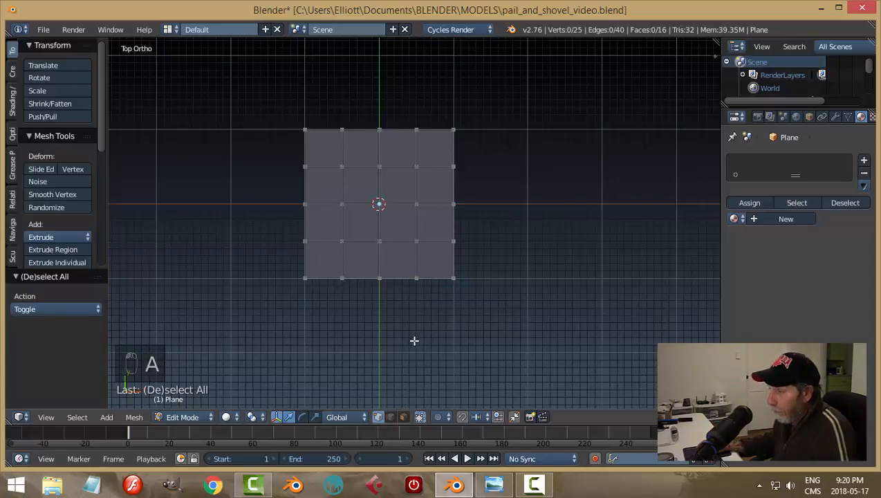
pyautogui.rightClick(382, 285)
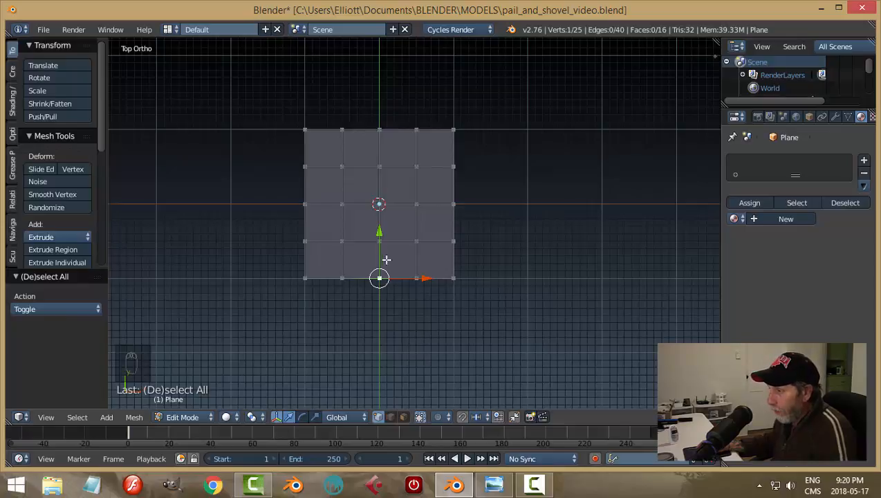
pyautogui.moveTo(380, 232); pyautogui.dragTo(380, 256)
pyautogui.press('a')
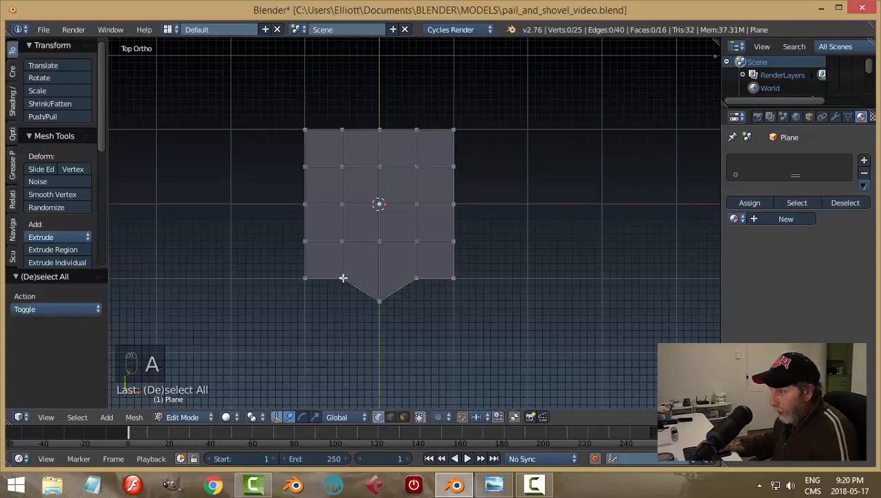
# Move the two front-edge vertices on either side of the tip outward about 0.18 along negative Y.
pyautogui.rightClick(341, 278)
pyautogui.keyDown('shift'); pyautogui.rightClick(418, 277); pyautogui.keyUp('shift')
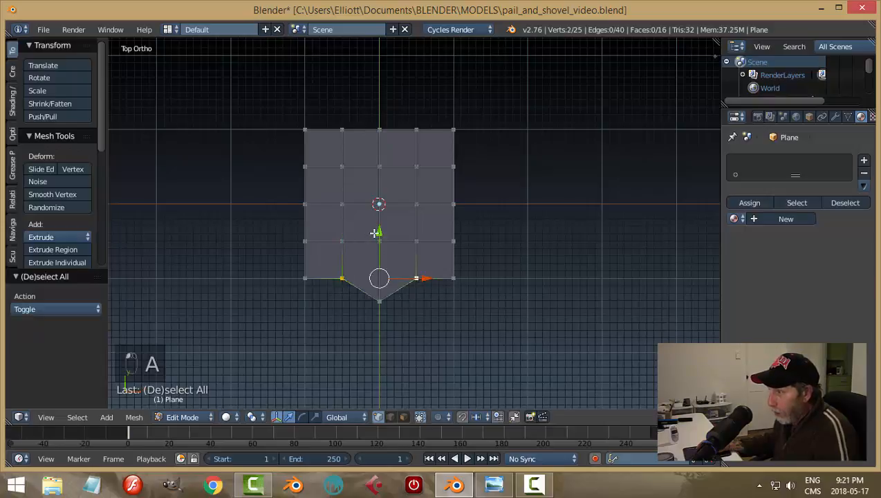
pyautogui.press('g')
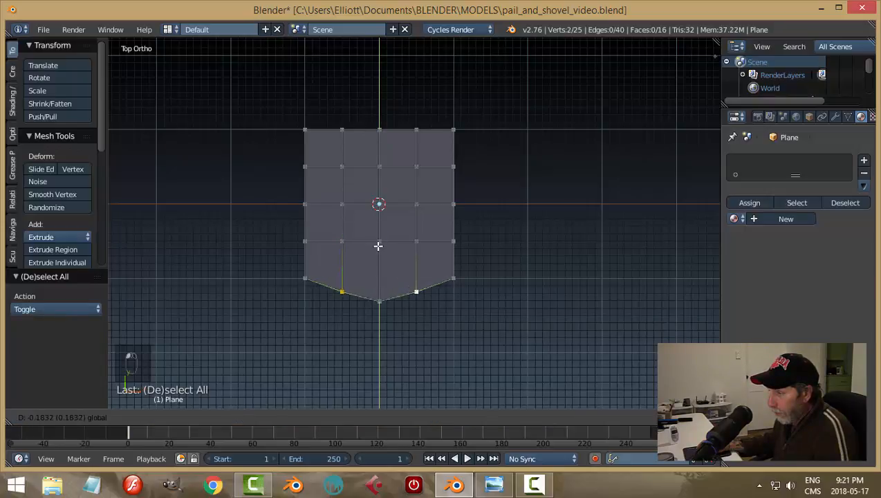
pyautogui.click(378, 245)
# Move the two front corner vertices of the plane inward about 0.1 along positive Y and deselect them.
pyautogui.rightClick(306, 277)
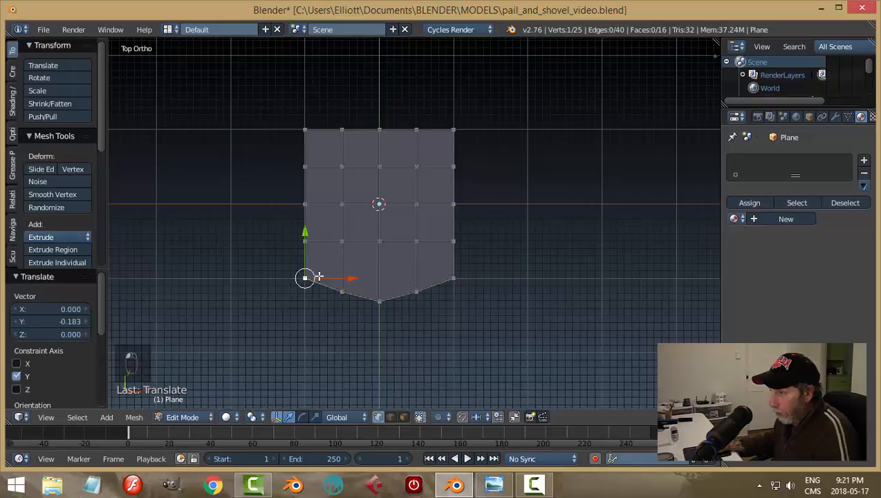
pyautogui.keyDown('shift'); pyautogui.rightClick(454, 278); pyautogui.keyUp('shift')
pyautogui.moveTo(382, 236); pyautogui.dragTo(384, 229)
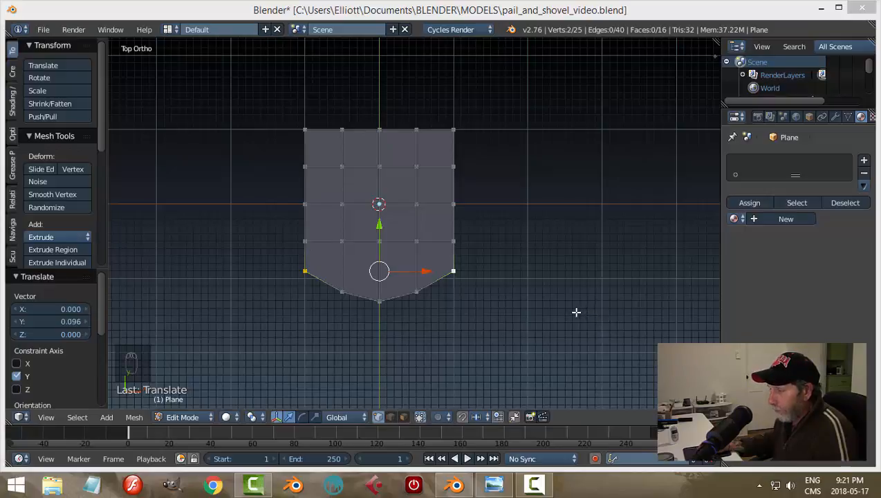
pyautogui.press('a')
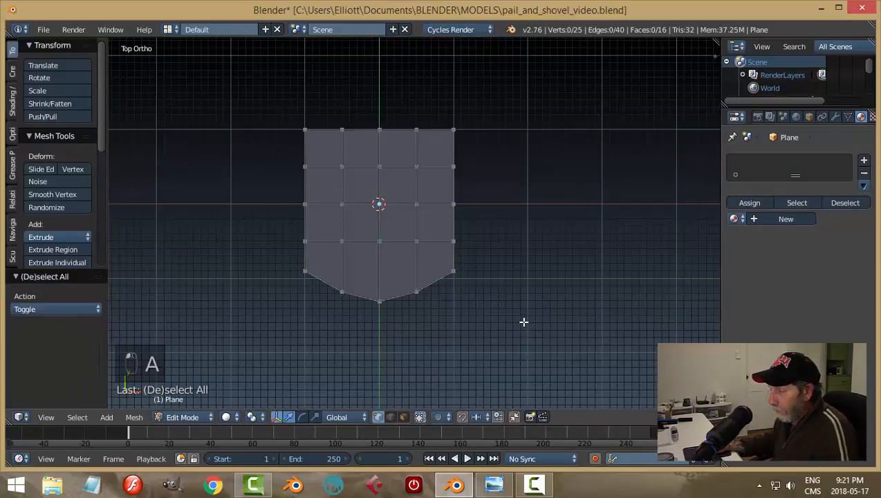
# Move the two back corner vertices of the plane slightly inward along negative Y in the top view and deselect them.
pyautogui.moveTo(523, 321)
pyautogui.mouseDown(button='middle')
pyautogui.moveTo(522, 295)
pyautogui.moveTo(522, 316)
pyautogui.mouseUp(button='middle')
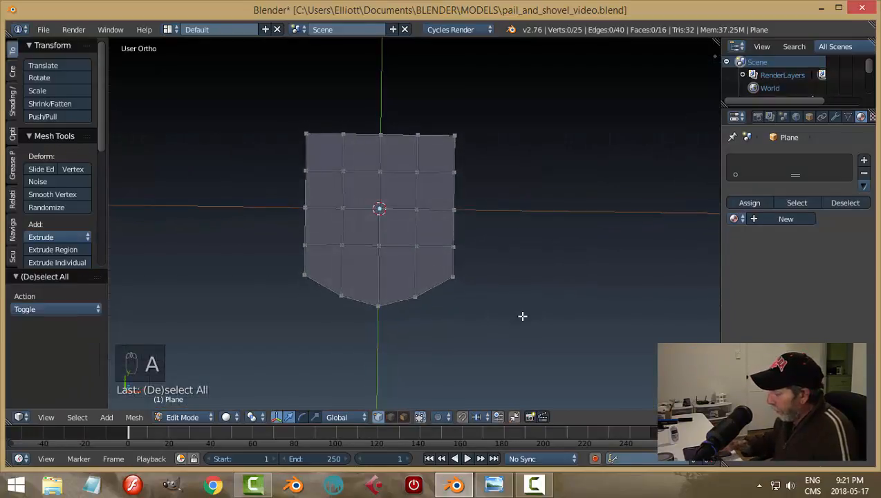
pyautogui.press('KP_7')
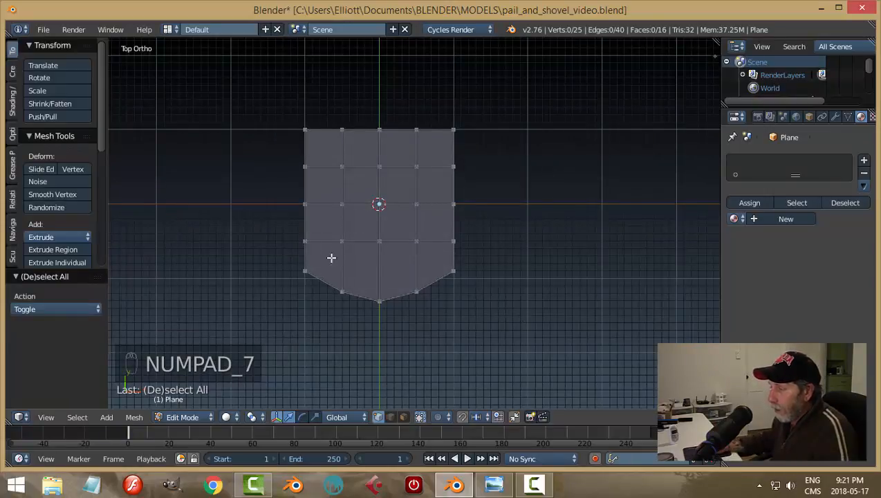
pyautogui.rightClick(303, 128)
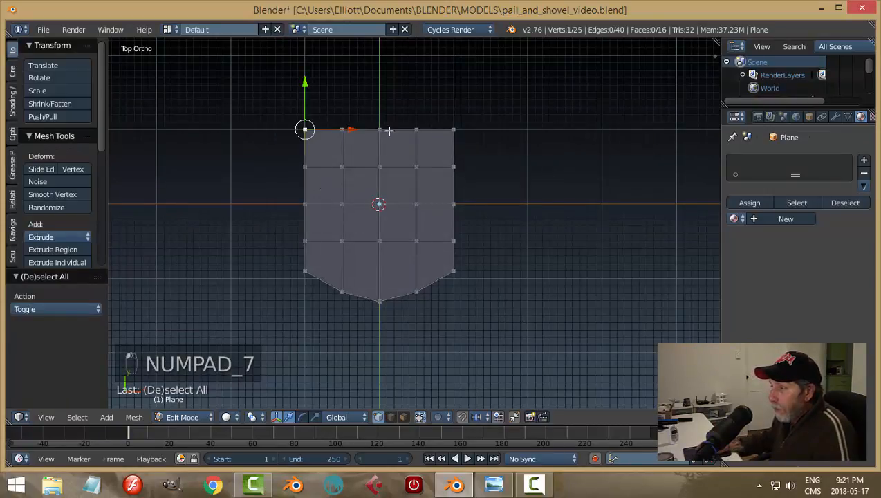
pyautogui.keyDown('shift'); pyautogui.rightClick(458, 131); pyautogui.keyUp('shift')
pyautogui.moveTo(379, 92); pyautogui.dragTo(374, 121)
pyautogui.press('a')
# Move the middle vertex of the back edge outward about 0.08 along positive Y and deselect it.
pyautogui.rightClick(379, 129)
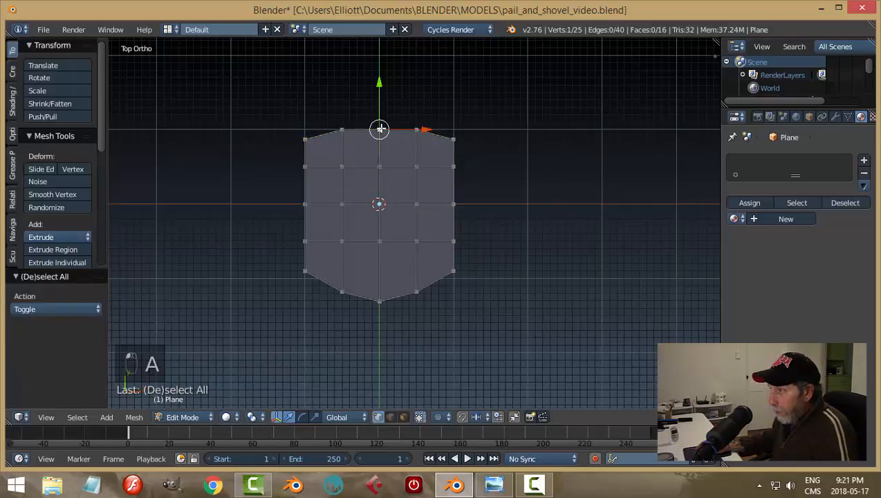
pyautogui.moveTo(378, 82); pyautogui.dragTo(381, 78)
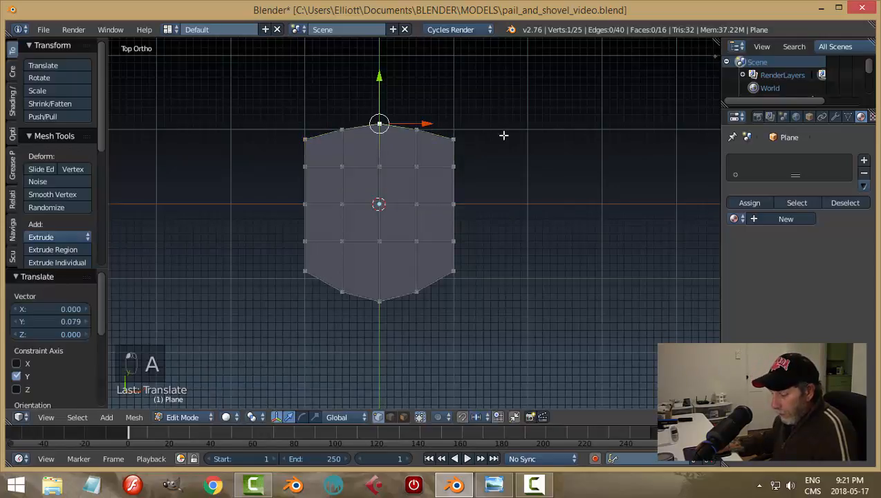
pyautogui.press('a')
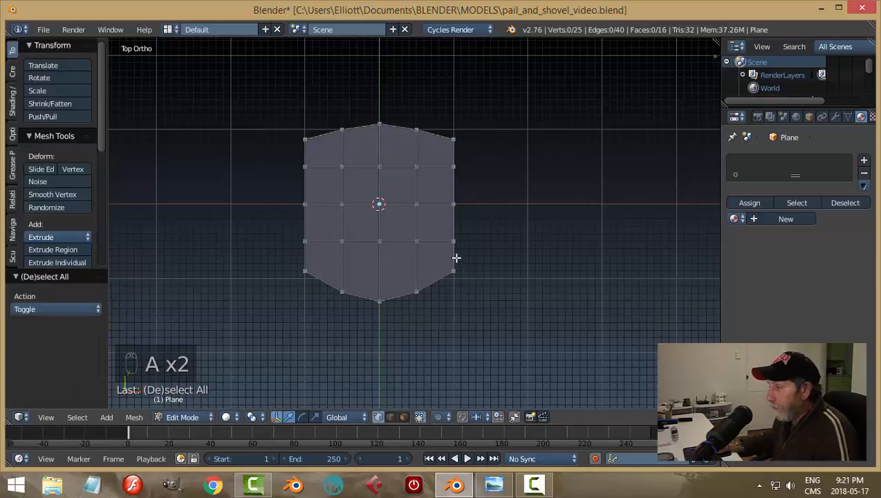
# Pull the two lower outer corner vertices of the plane inward by scaling them along X to about 0.81.
pyautogui.rightClick(306, 270)
pyautogui.keyDown('shift'); pyautogui.rightClick(453, 270); pyautogui.keyUp('shift')
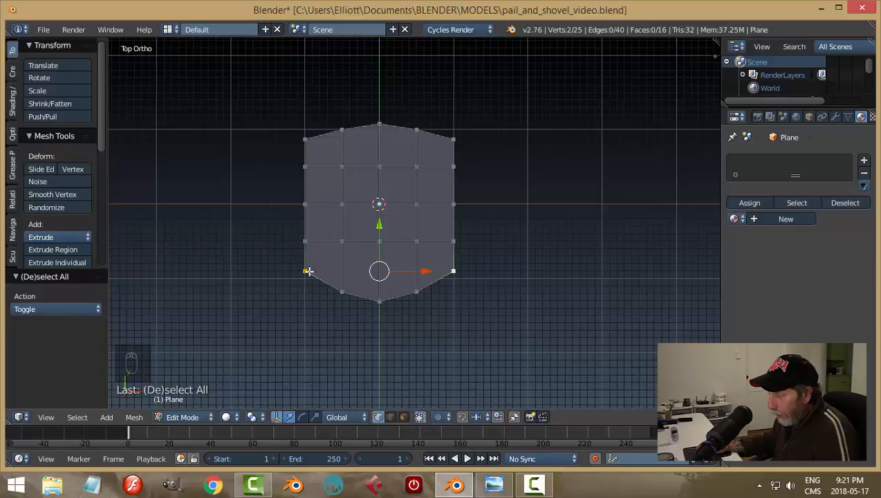
pyautogui.press('a')
pyautogui.rightClick(450, 271)
pyautogui.moveTo(498, 272)
pyautogui.mouseDown()
pyautogui.moveTo(510, 272)
pyautogui.moveTo(497, 273)
pyautogui.mouseUp()
pyautogui.hotkey('ctrl', 'z')
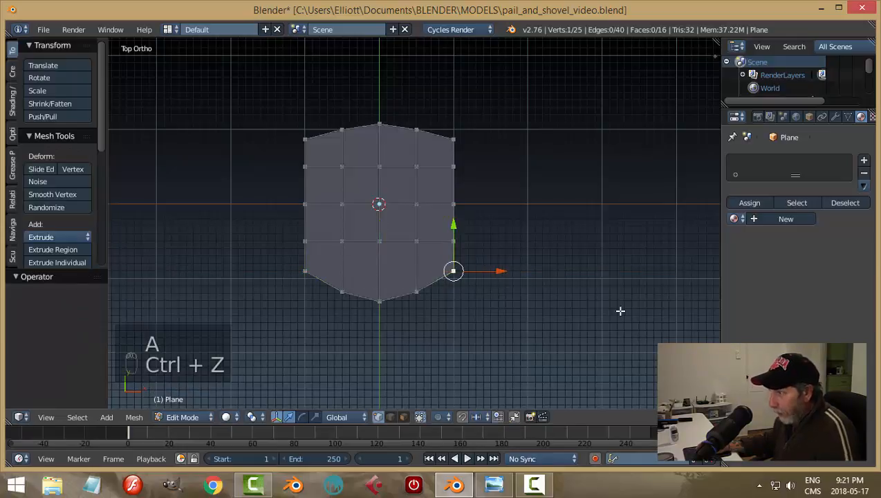
pyautogui.keyDown('shift'); pyautogui.rightClick(306, 270); pyautogui.keyUp('shift')
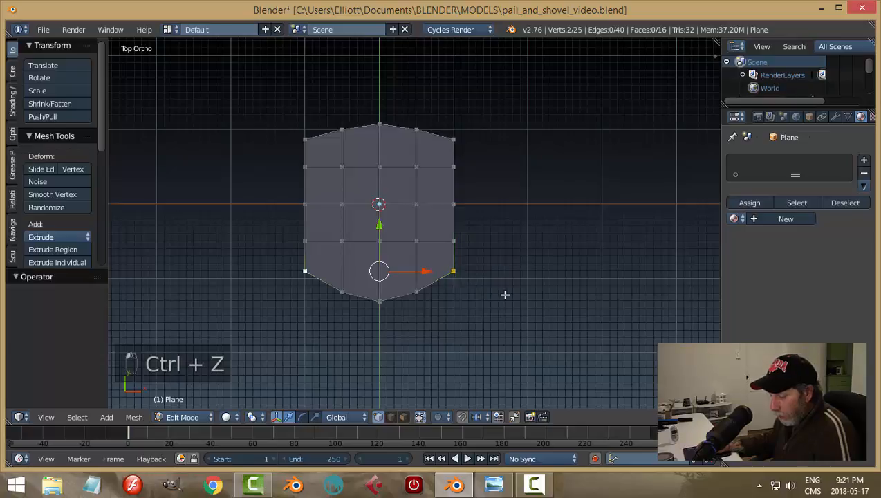
pyautogui.press('s')
pyautogui.press('x')
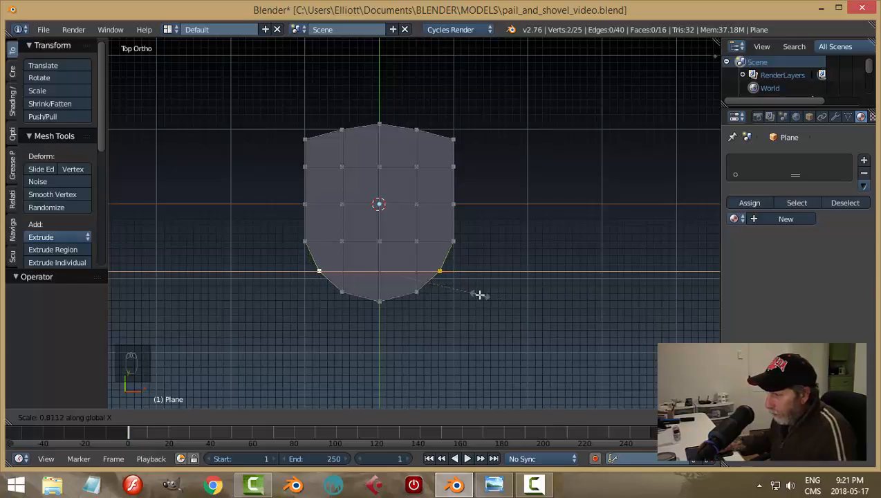
pyautogui.click(480, 294)
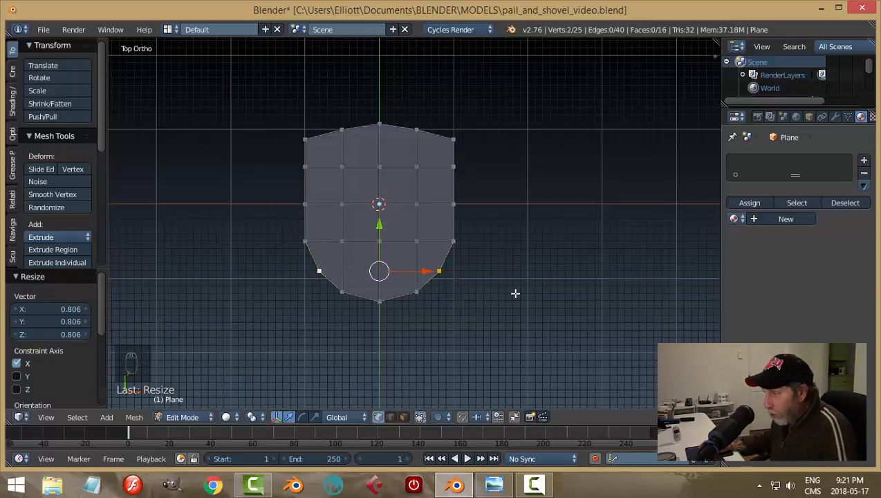
# Scale the pair of outer side vertices just above the lower corners along X to about 0.95.
pyautogui.press('a')
pyautogui.rightClick(453, 240)
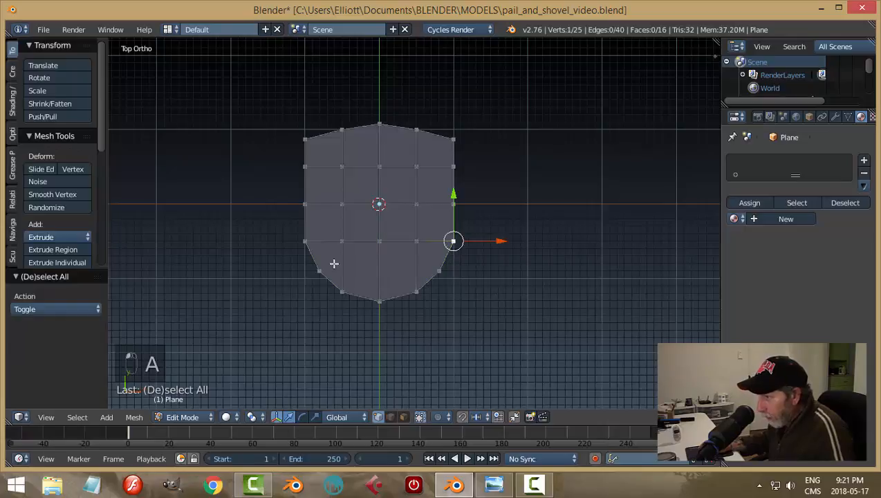
pyautogui.keyDown('shift'); pyautogui.rightClick(304, 242); pyautogui.keyUp('shift')
pyautogui.press('s')
pyautogui.press('x')
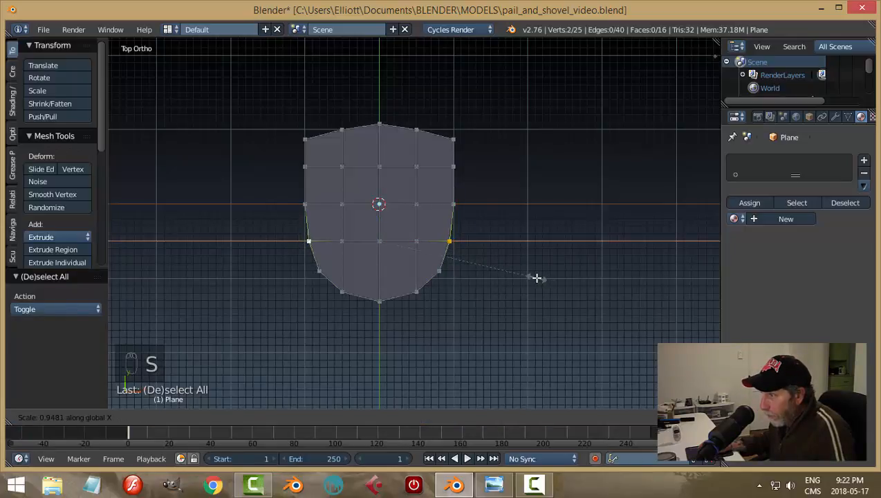
pyautogui.click(536, 278)
pyautogui.press('a')
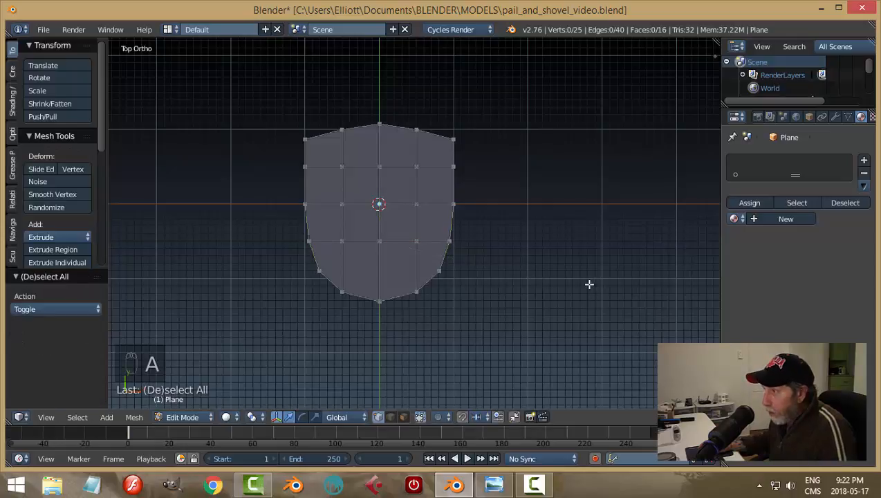
pyautogui.rightClick(382, 125)
pyautogui.press('g')
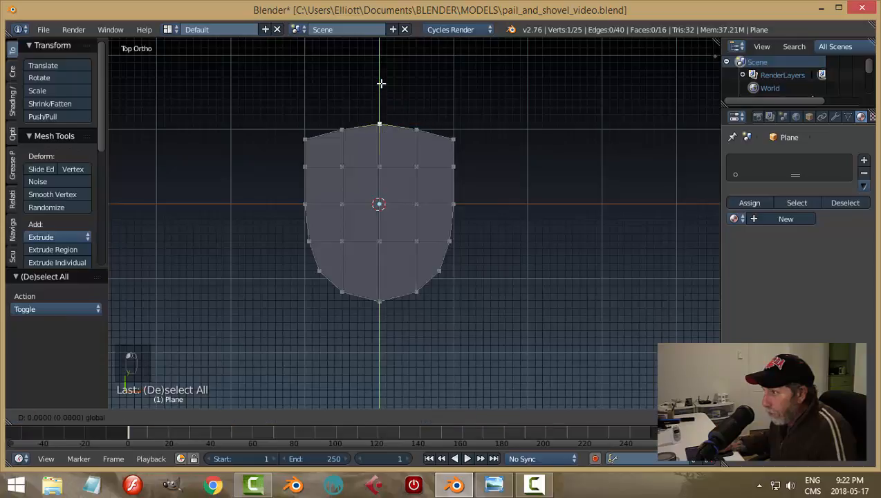
pyautogui.press('y')
pyautogui.click(375, 85)
# Pull the two upper outer corner vertices inward by scaling them along X to about 0.89.
pyautogui.rightClick(305, 137)
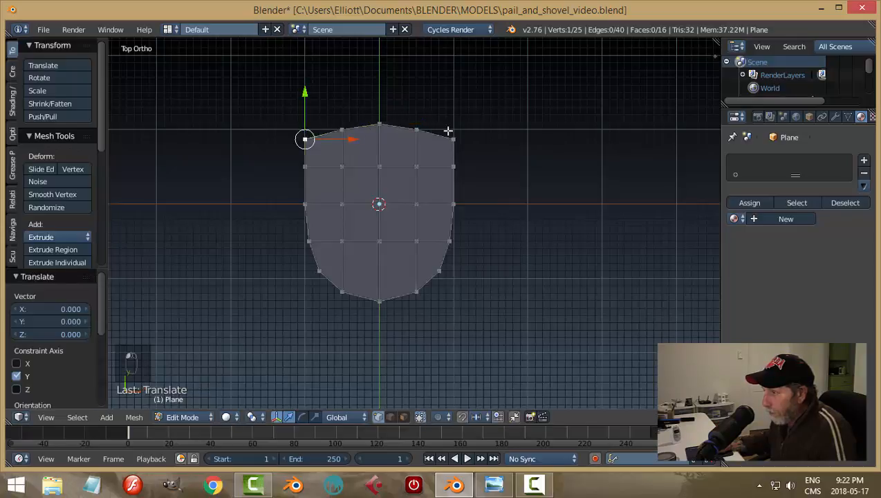
pyautogui.keyDown('shift'); pyautogui.rightClick(456, 139); pyautogui.keyUp('shift')
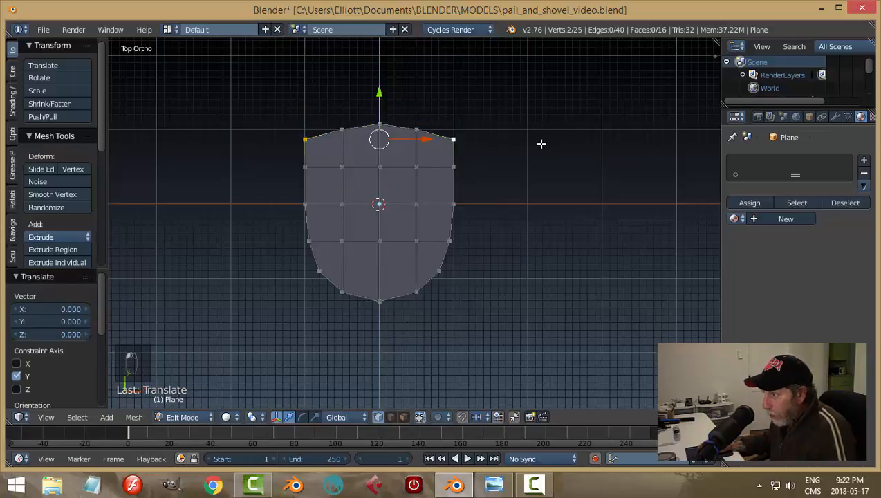
pyautogui.press('s')
pyautogui.press('x')
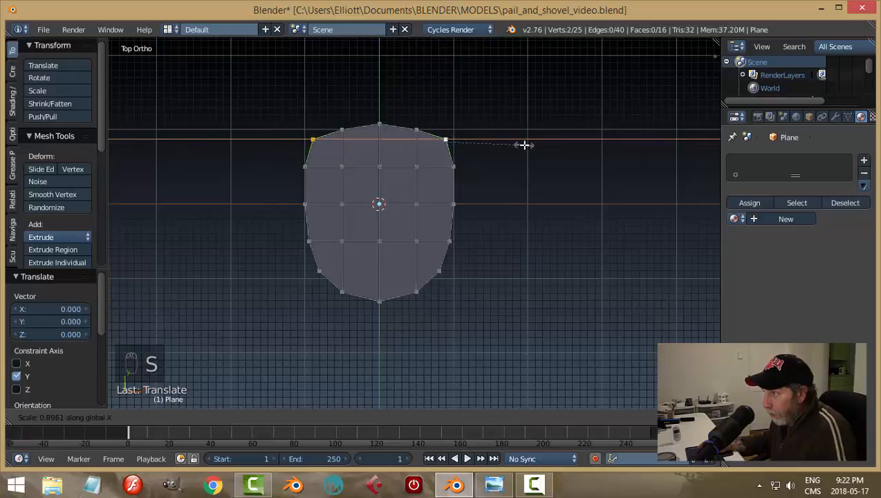
pyautogui.click(524, 144)
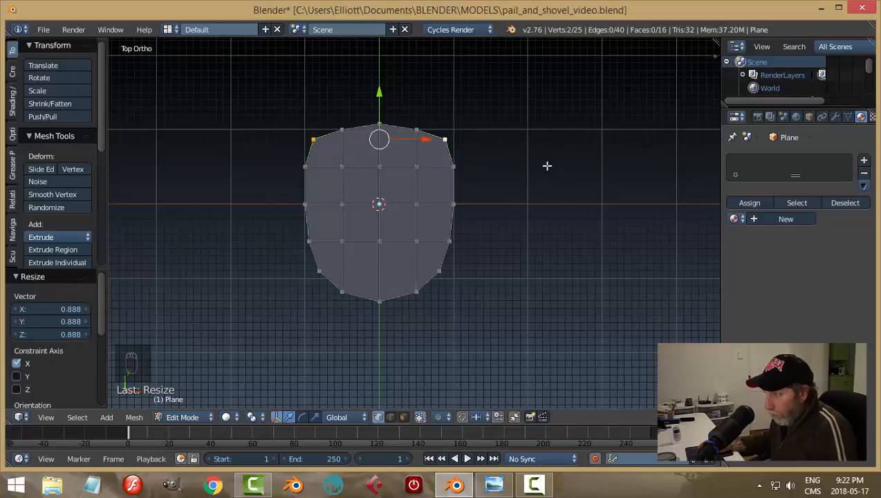
pyautogui.press('a')
# Lower the top centre vertex along Y by about 0.031 to flatten the upper edge.
pyautogui.scroll(-1, 568, 235)
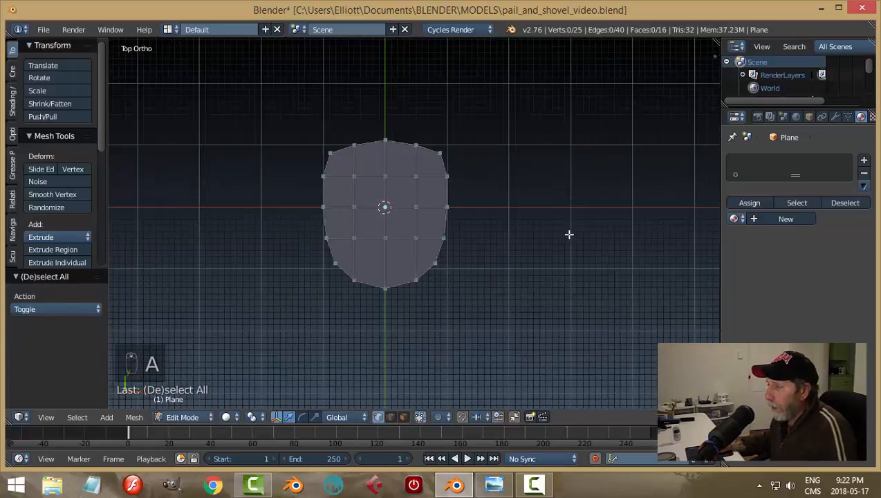
pyautogui.rightClick(385, 140)
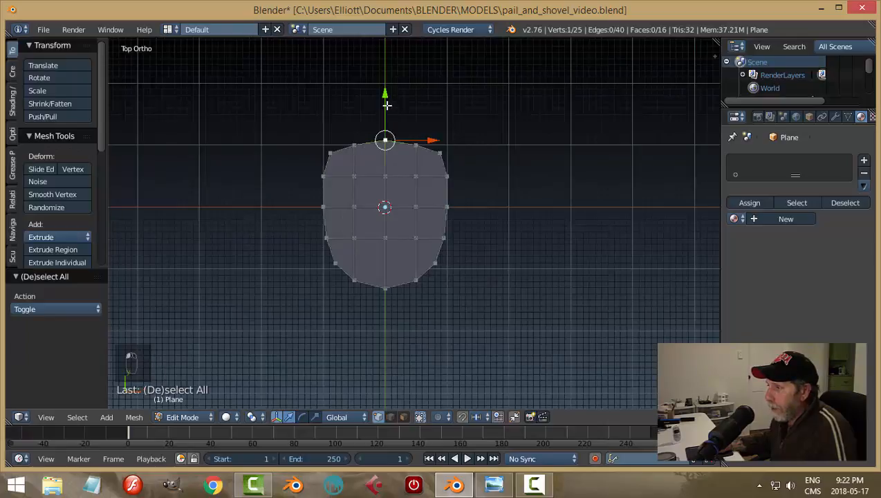
pyautogui.moveTo(386, 104); pyautogui.dragTo(385, 107)
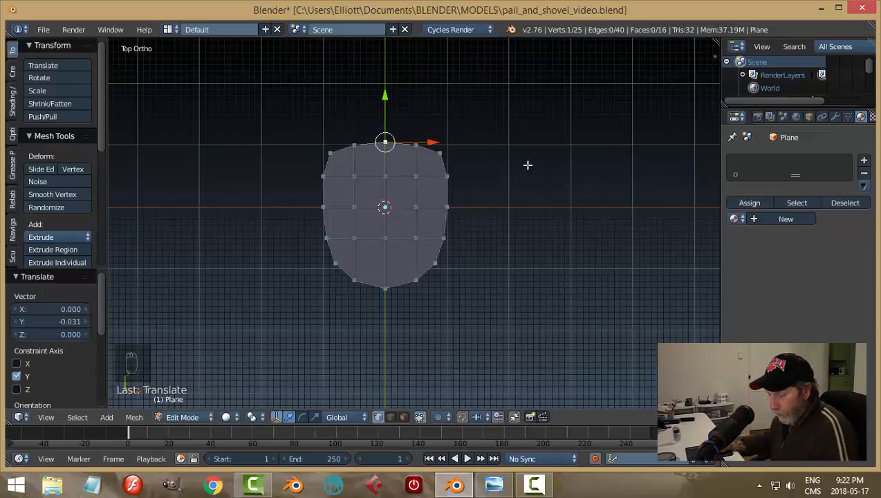
pyautogui.press('a')
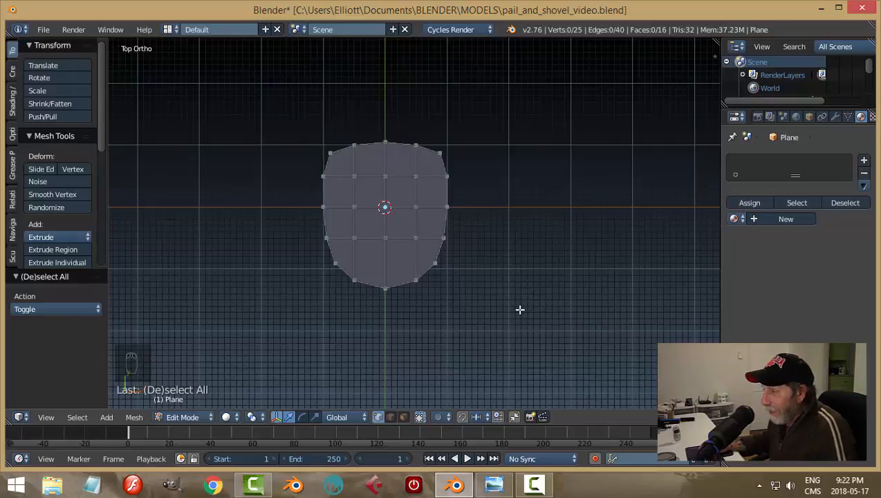
# Try narrowing the whole mesh along X to about 0.79 in top view, and undo that scaling.
pyautogui.moveTo(562, 326); pyautogui.dragTo(513, 271, button='middle')
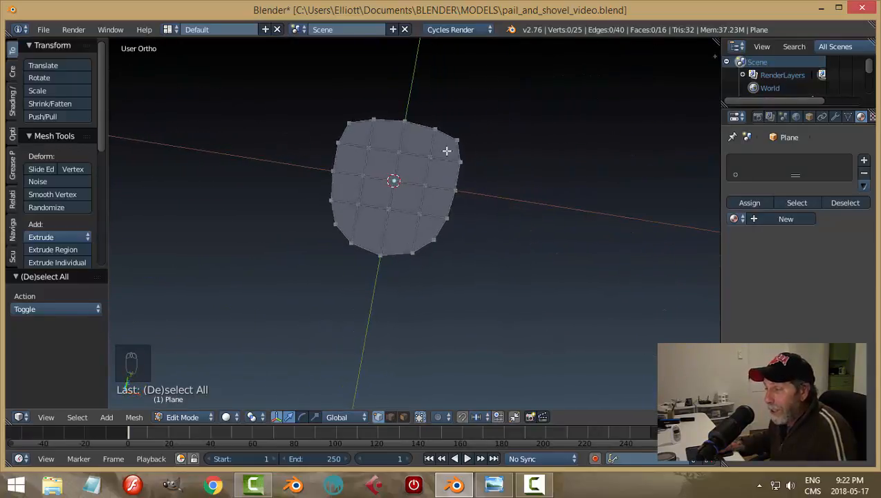
pyautogui.moveTo(458, 274); pyautogui.dragTo(484, 279, button='middle')
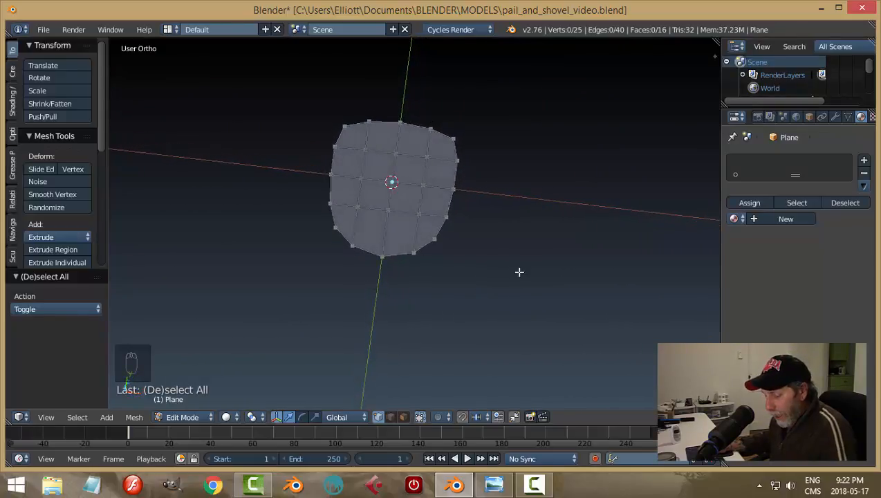
pyautogui.press('KP_7')
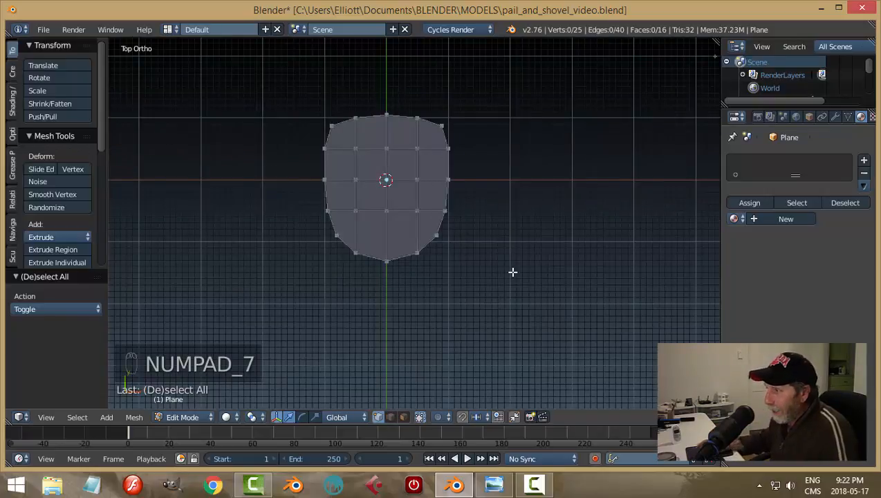
pyautogui.press('a')
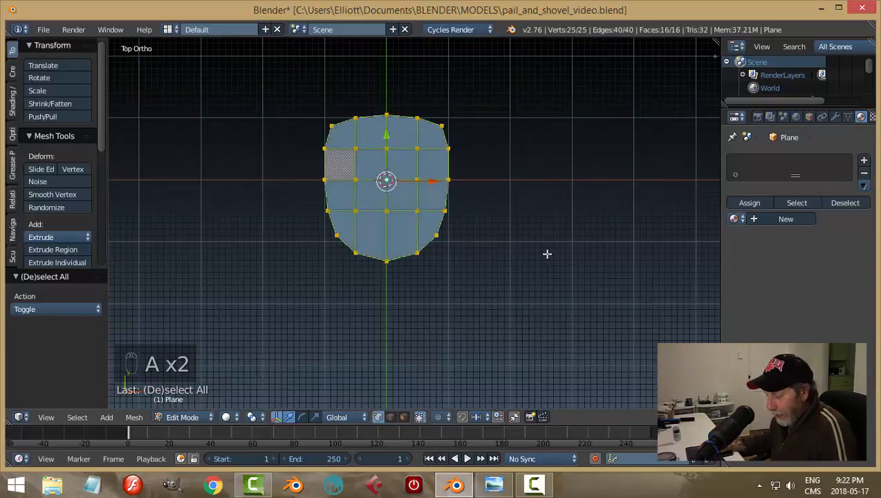
pyautogui.press('s')
pyautogui.press('x')
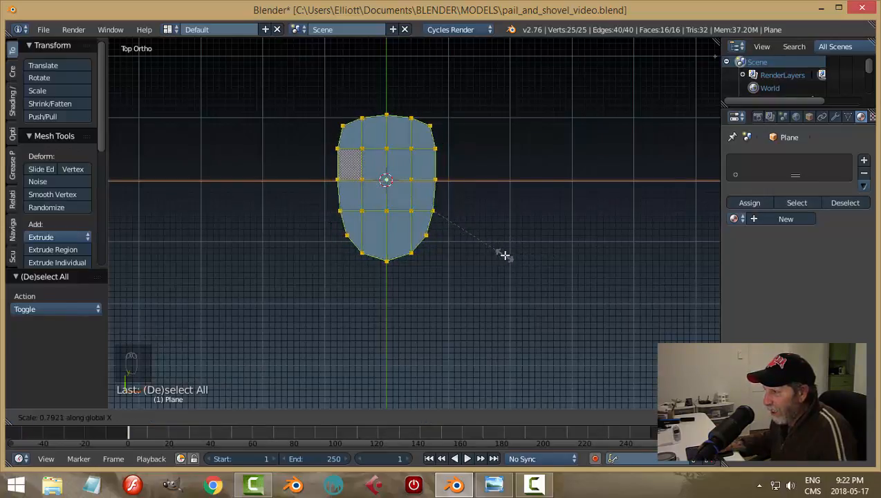
pyautogui.click(504, 255)
pyautogui.press('a')
pyautogui.moveTo(529, 263); pyautogui.dragTo(545, 229, button='middle')
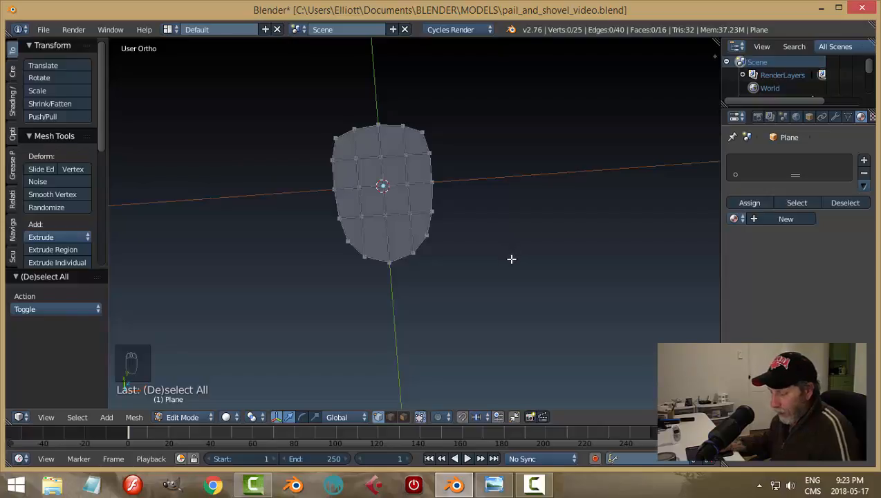
pyautogui.hotkey('ctrl', 'z')
pyautogui.hotkey('ctrl', 'z')
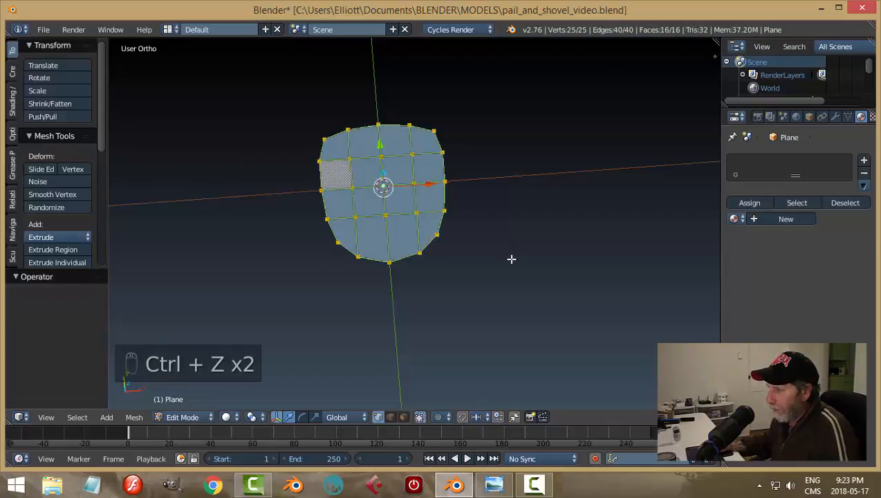
# Narrow the whole mesh slightly by scaling all its vertices along X.
pyautogui.press('s')
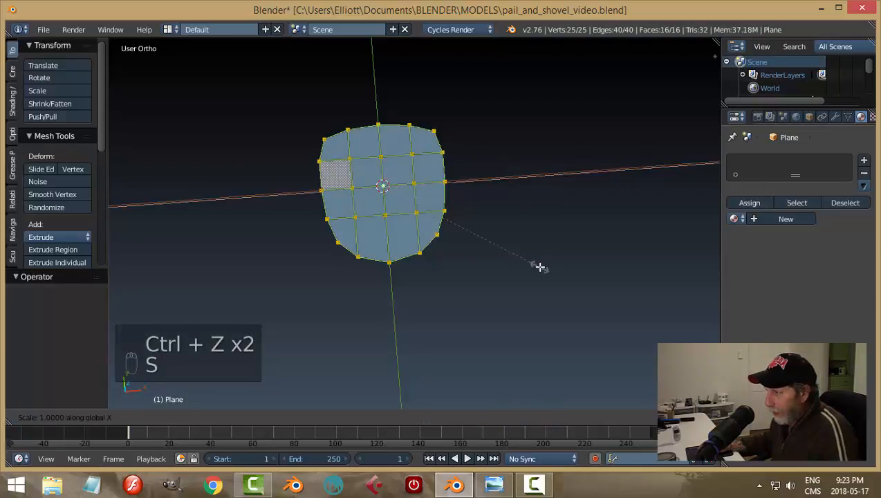
pyautogui.click(517, 264)
pyautogui.press('a')
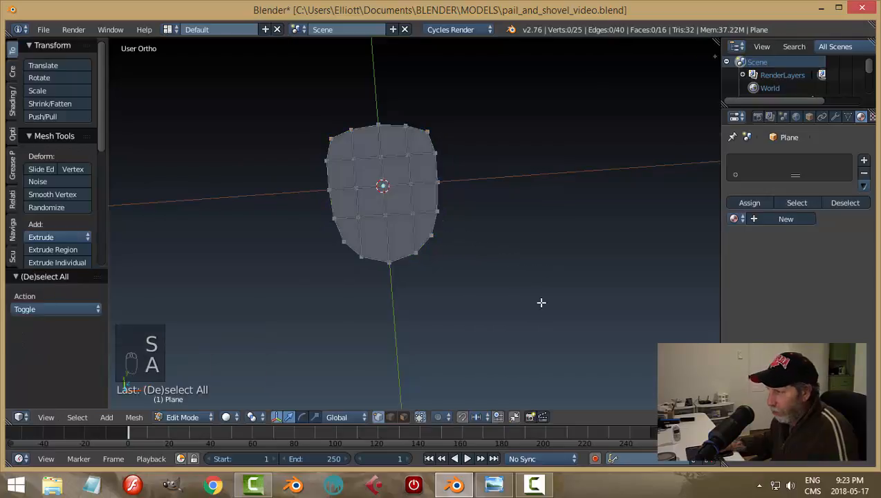
# Extrude the entire flat mesh and raise the extruded faces about 0.114 along Z to give it thickness.
pyautogui.moveTo(540, 301); pyautogui.dragTo(344, 237, button='middle')
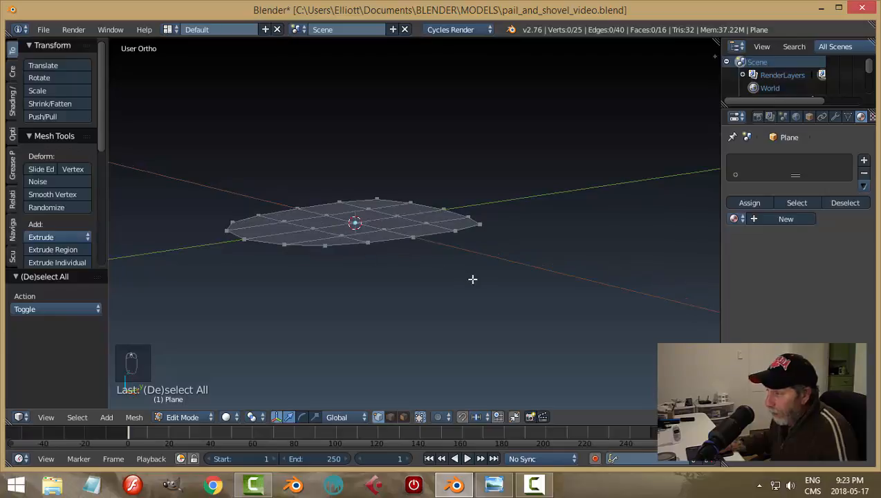
pyautogui.moveTo(473, 279); pyautogui.dragTo(463, 296, button='middle')
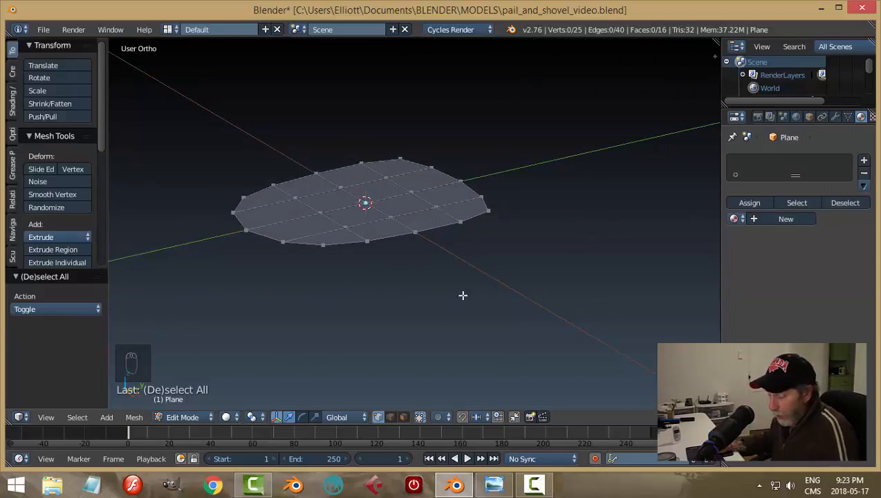
pyautogui.press('a')
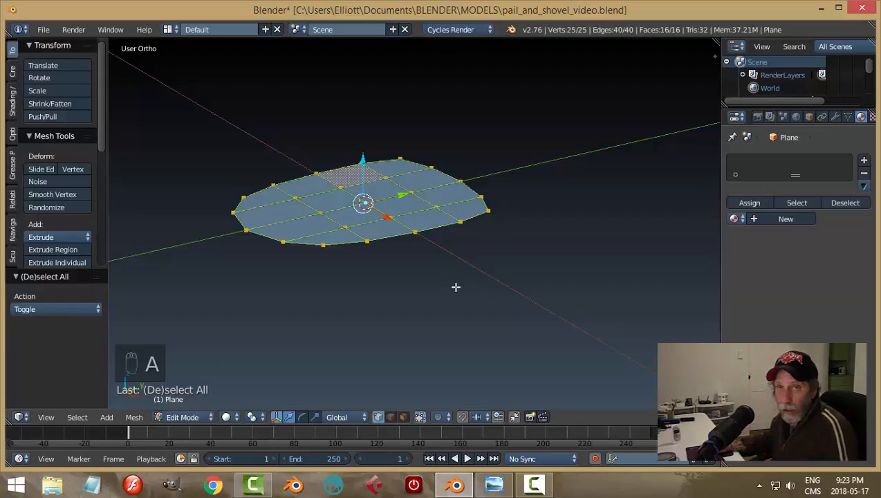
pyautogui.moveTo(456, 285); pyautogui.dragTo(450, 279, button='middle')
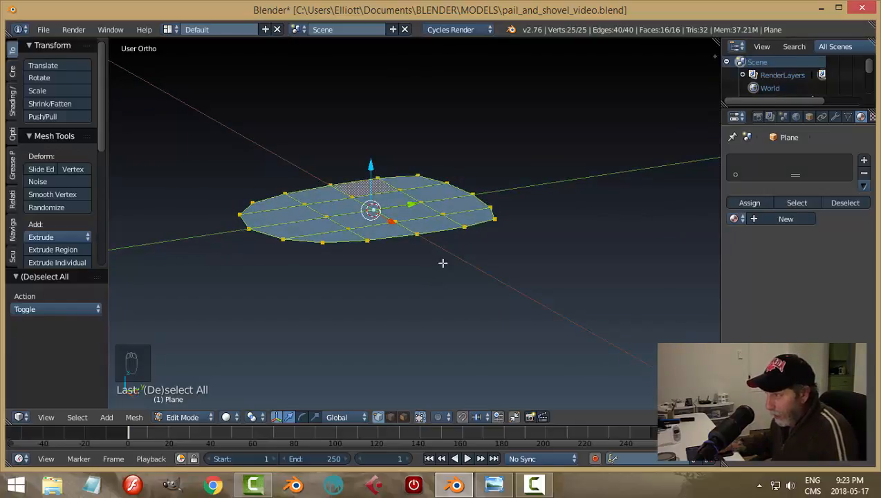
pyautogui.press('e')
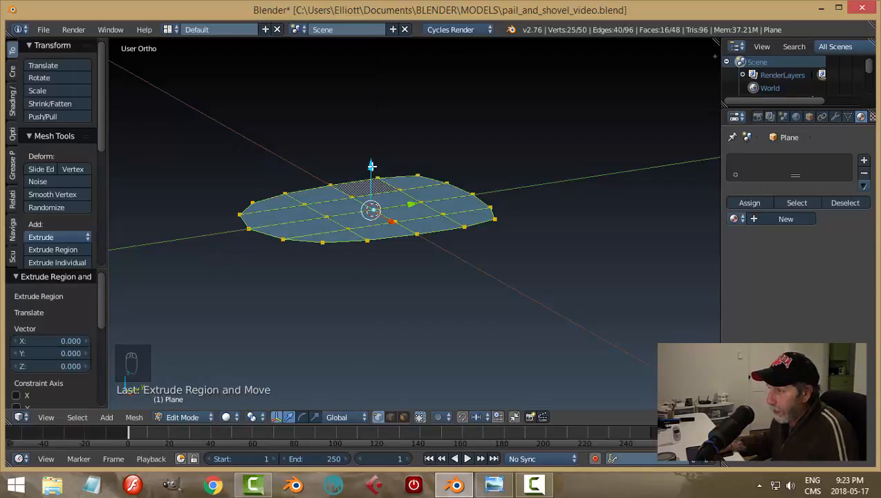
pyautogui.moveTo(371, 166); pyautogui.dragTo(373, 155)
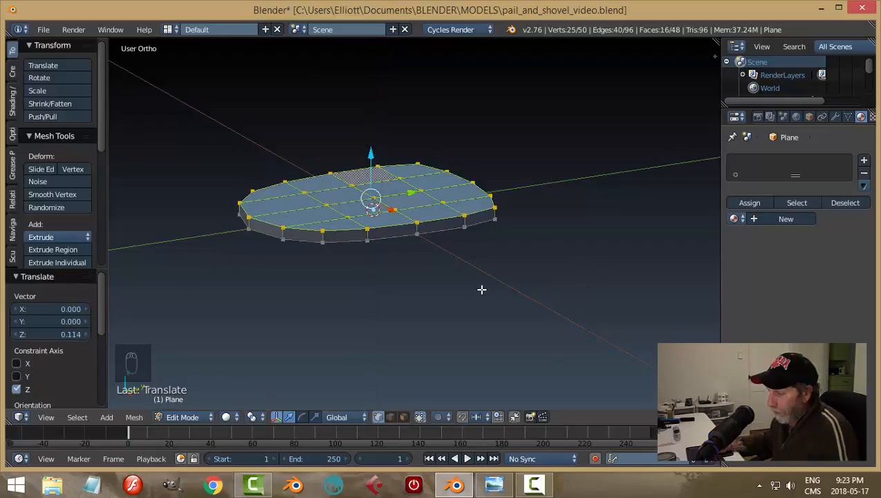
pyautogui.press('a')
# Inspect the thickened shape in Object Mode from several angles and return to Edit Mode.
pyautogui.moveTo(480, 280); pyautogui.dragTo(493, 293, button='middle')
pyautogui.press('Tab')
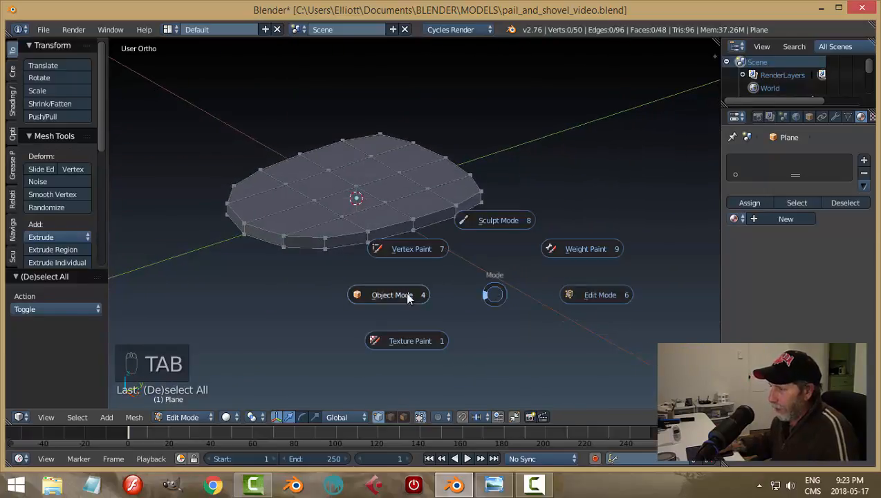
pyautogui.click(411, 295)
pyautogui.moveTo(411, 296); pyautogui.dragTo(289, 311, button='middle')
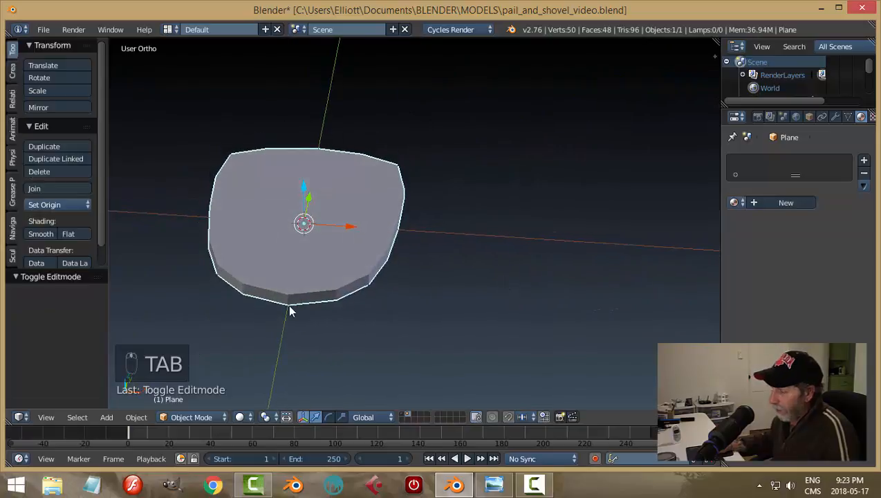
pyautogui.moveTo(450, 299); pyautogui.dragTo(453, 277, button='middle')
pyautogui.press('Tab')
pyautogui.click(525, 293)
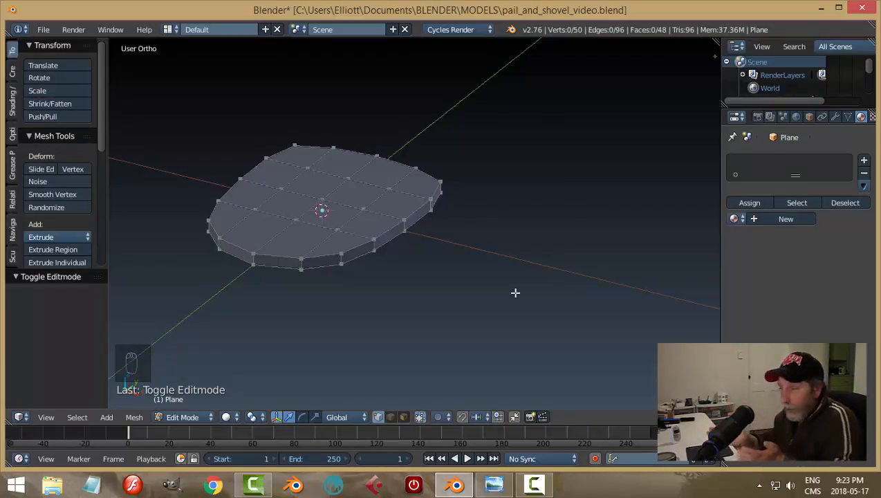
# Try lowering a single inner vertex of the top face about 0.124 along Z, and undo the move.
pyautogui.moveTo(495, 271); pyautogui.dragTo(470, 277, button='middle')
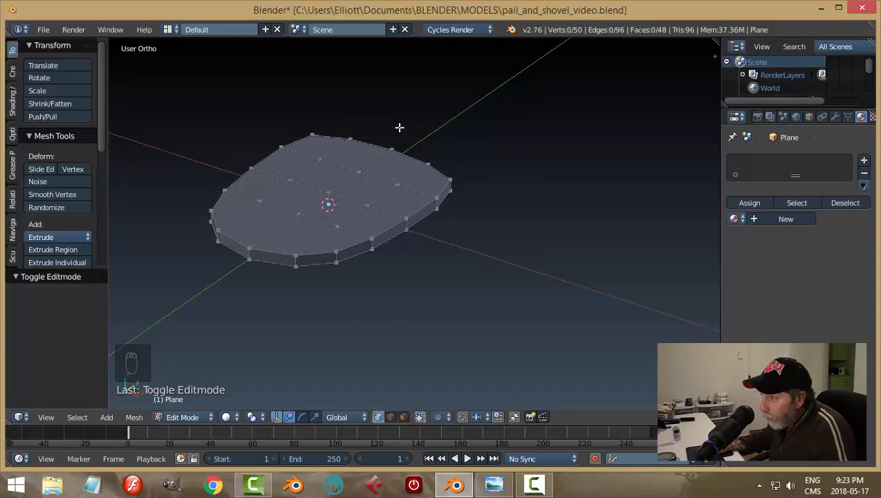
pyautogui.rightClick(365, 170)
pyautogui.moveTo(360, 131); pyautogui.dragTo(362, 145)
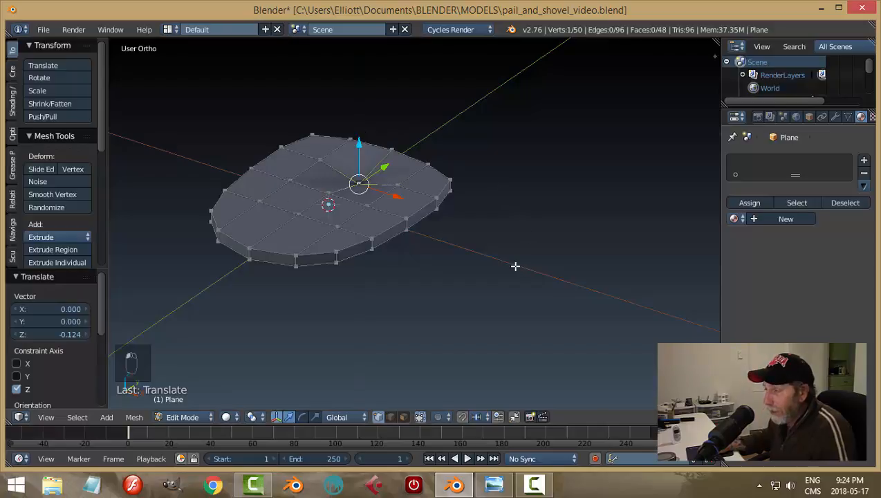
pyautogui.hotkey('ctrl', 'z')
pyautogui.press('a')
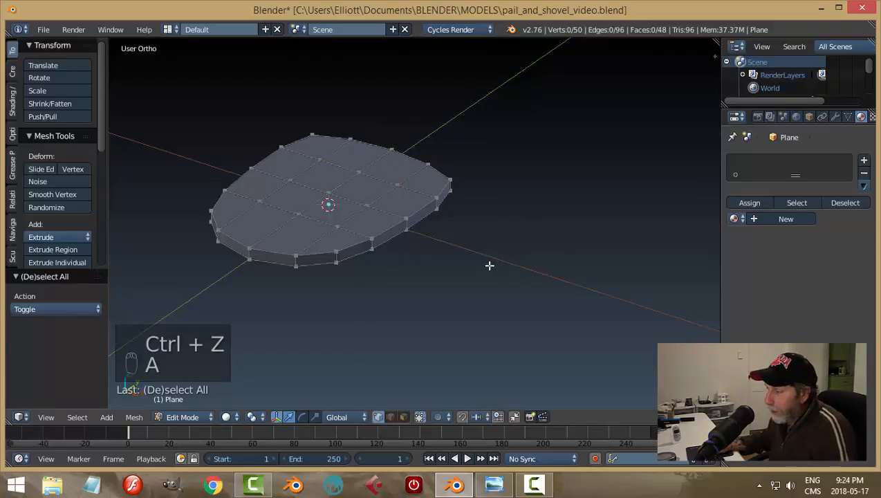
# Try moving the top face's centre vertex along Z on its own, and undo the move.
pyautogui.moveTo(456, 291); pyautogui.dragTo(412, 256, button='middle')
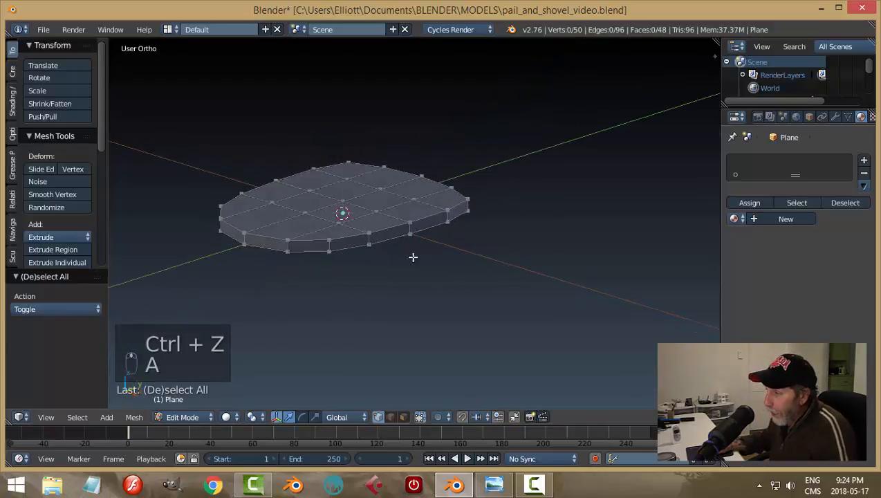
pyautogui.rightClick(343, 188)
pyautogui.moveTo(342, 155)
pyautogui.mouseDown()
pyautogui.moveTo(342, 146)
pyautogui.moveTo(351, 157)
pyautogui.mouseUp()
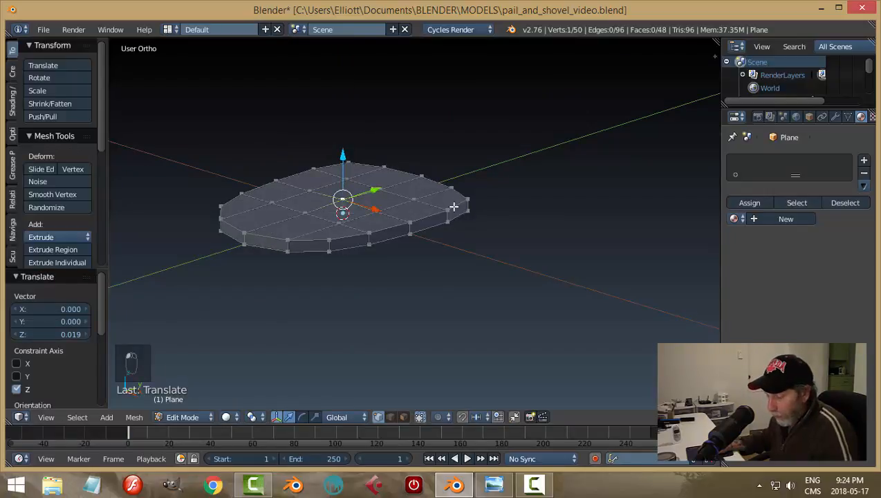
pyautogui.hotkey('ctrl', 'z')
pyautogui.press('a')
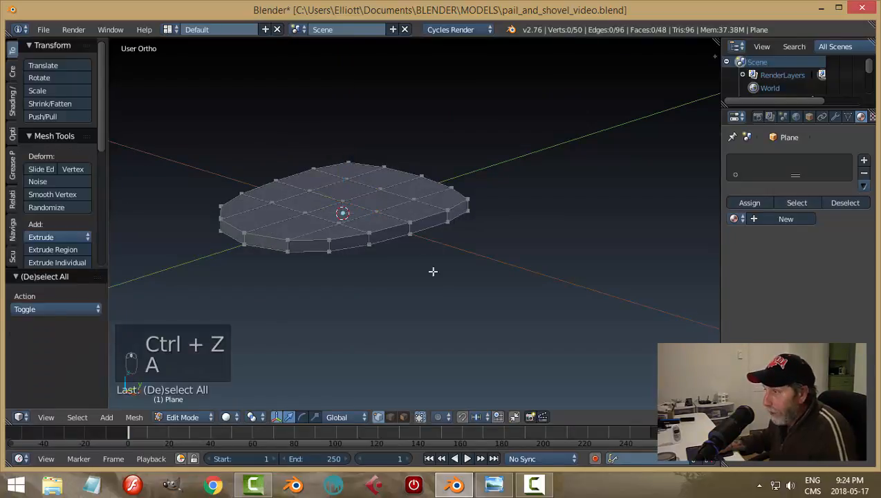
# Select the top face's centre vertex and enable proportional editing with Sphere falloff.
pyautogui.moveTo(433, 270); pyautogui.dragTo(434, 289, button='middle')
pyautogui.rightClick(342, 178)
pyautogui.moveTo(494, 310); pyautogui.dragTo(464, 269, button='middle')
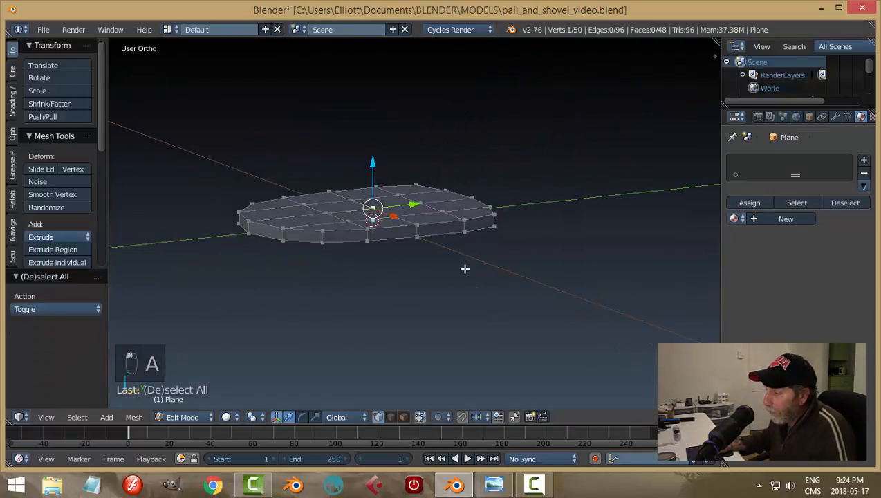
pyautogui.click(439, 416)
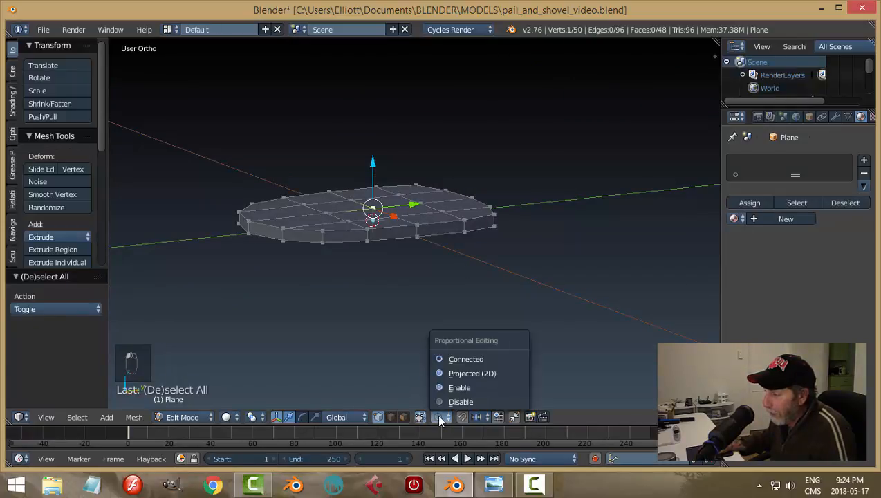
pyautogui.click(448, 402)
pyautogui.click(441, 416)
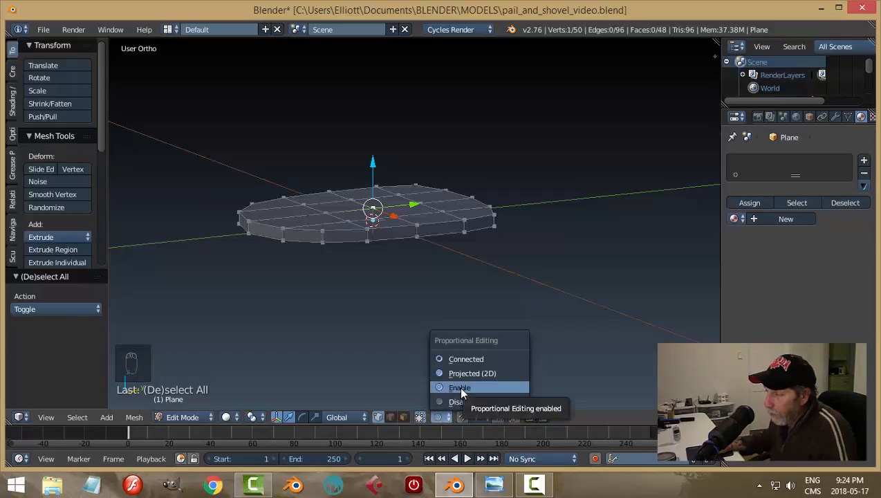
pyautogui.click(461, 388)
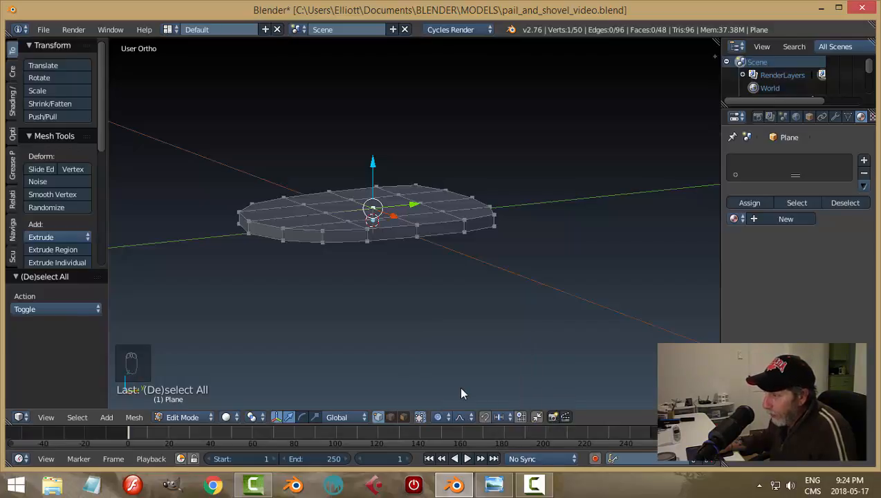
pyautogui.click(462, 417)
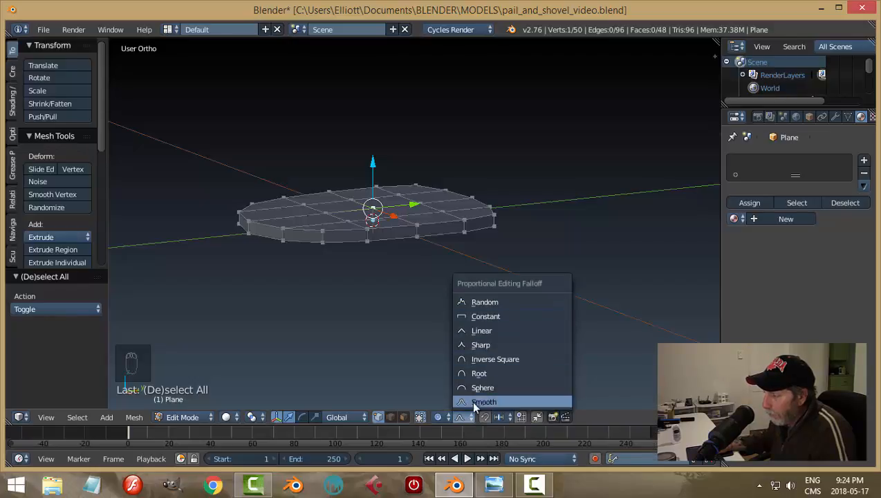
pyautogui.click(474, 390)
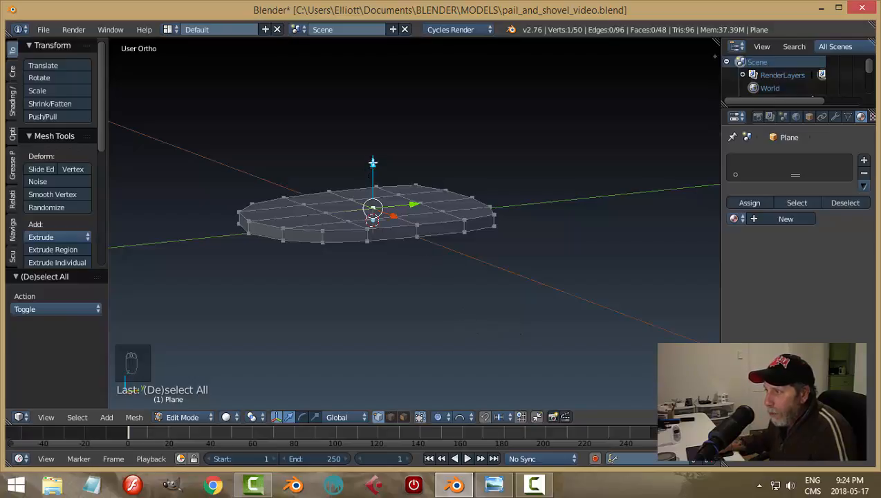
# Lower the centre vertex about 0.124 along Z with an adjusted proportional radius to dish the blade's top.
pyautogui.moveTo(372, 163); pyautogui.dragTo(379, 174)
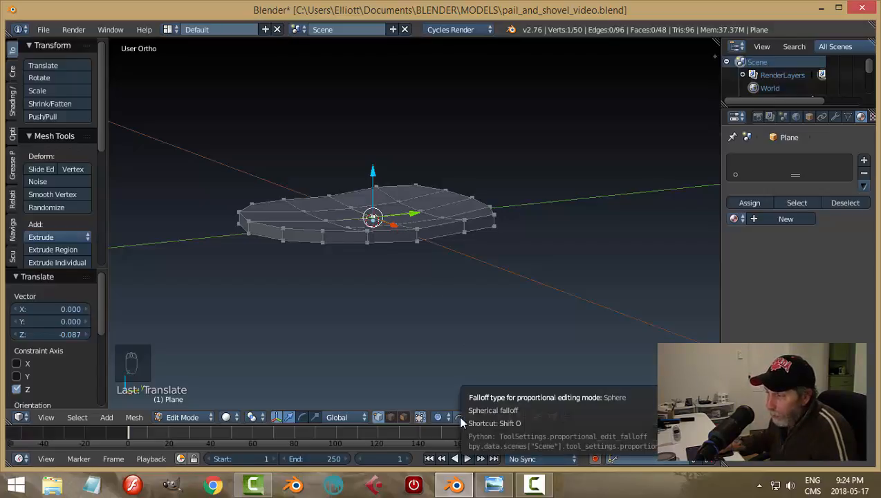
pyautogui.hotkey('ctrl', 'z')
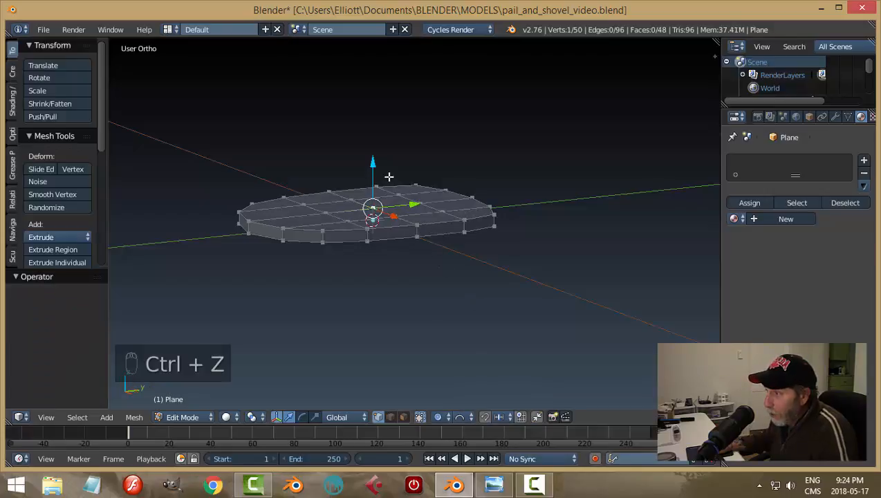
pyautogui.moveTo(374, 168); pyautogui.dragTo(375, 179)
pyautogui.scroll(3, 374, 177)
pyautogui.scroll(2, 376, 178)
pyautogui.scroll(-6, 376, 180)
pyautogui.scroll(2, 376, 181)
pyautogui.moveTo(443, 256); pyautogui.dragTo(416, 283, button='middle')
# Lower the middle top vertex at the blade's near Y end about 0.065 along Z with proportional size 0.62, plus a further 0.031.
pyautogui.rightClick(269, 198)
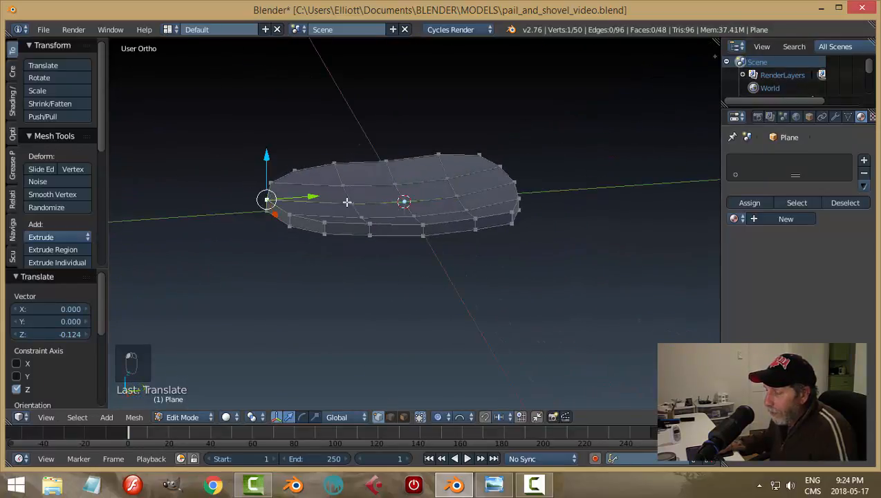
pyautogui.press('g')
pyautogui.press('z')
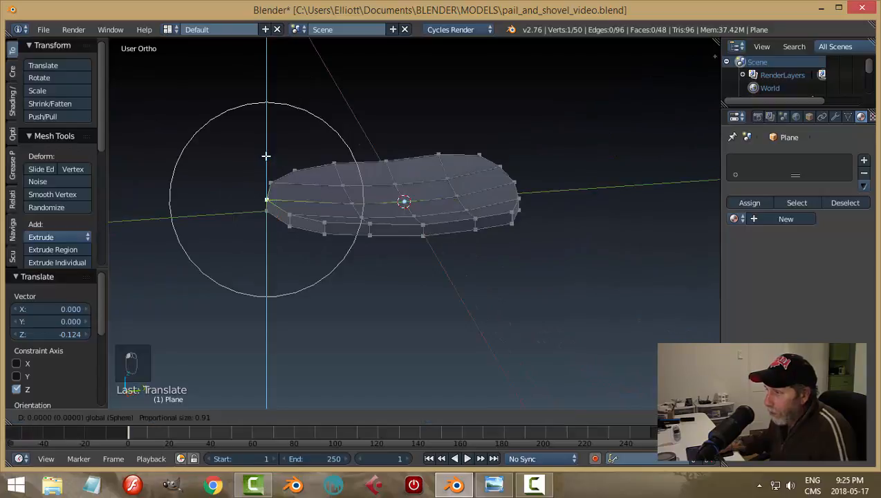
pyautogui.scroll(5, 266, 162)
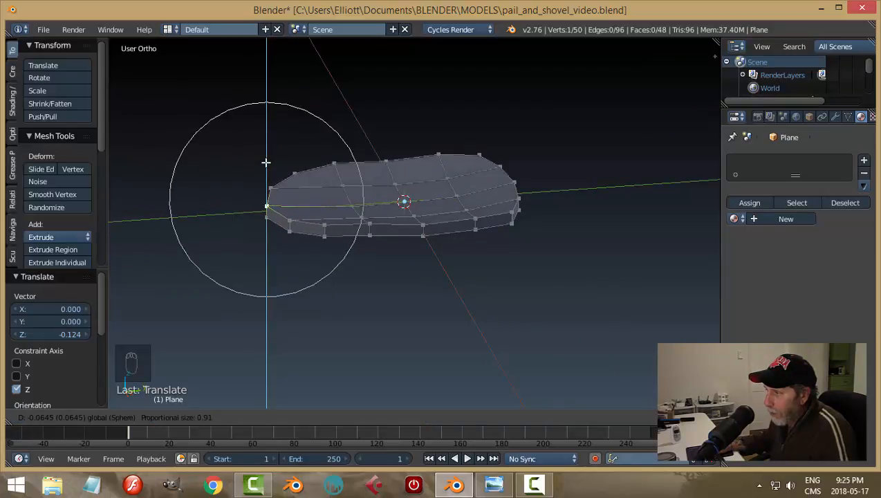
pyautogui.scroll(-1, 266, 162)
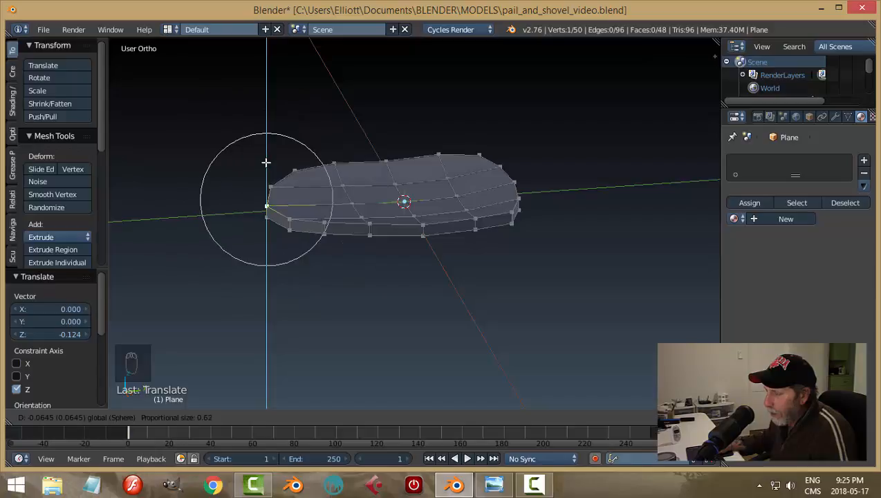
pyautogui.click(266, 162)
pyautogui.moveTo(342, 246)
pyautogui.mouseDown(button='middle')
pyautogui.moveTo(453, 222)
pyautogui.moveTo(459, 212)
pyautogui.moveTo(344, 235)
pyautogui.mouseUp(button='middle')
pyautogui.moveTo(312, 212); pyautogui.dragTo(315, 218)
# Lower the middle top vertex at the opposite Y end of the blade about 0.078 along Z with proportional falloff.
pyautogui.moveTo(315, 219); pyautogui.dragTo(326, 258, button='middle')
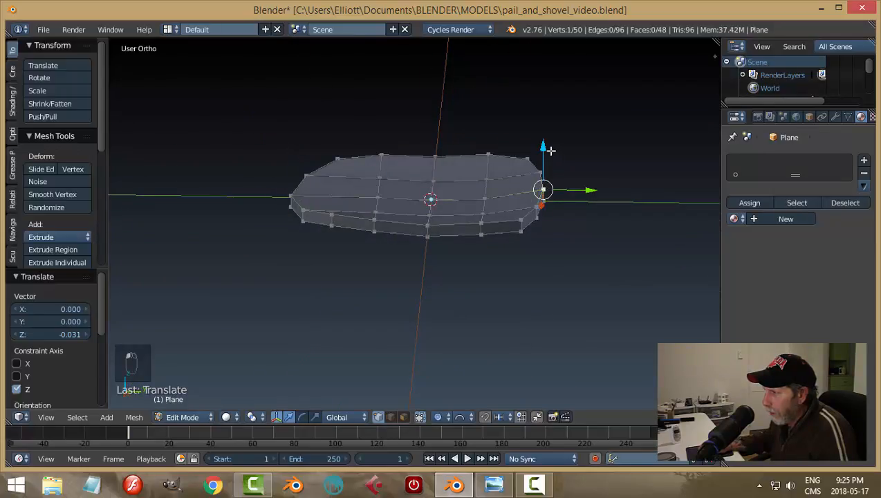
pyautogui.rightClick(552, 157)
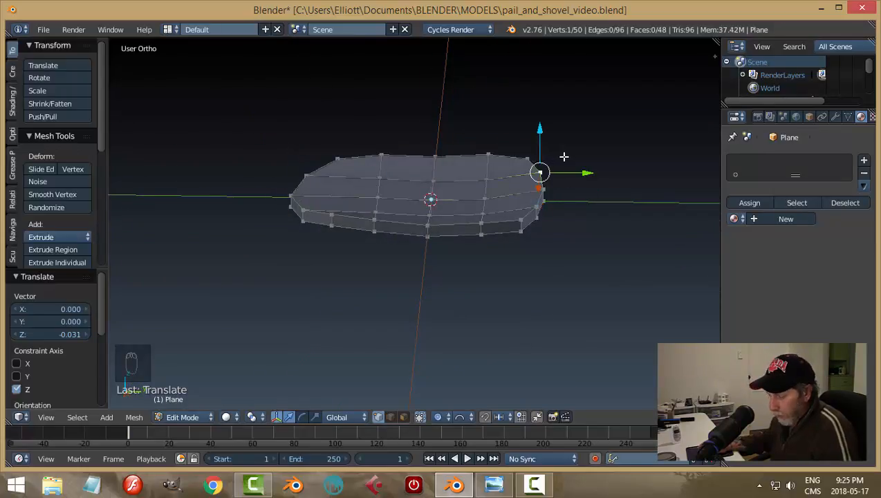
pyautogui.press('a')
pyautogui.rightClick(543, 189)
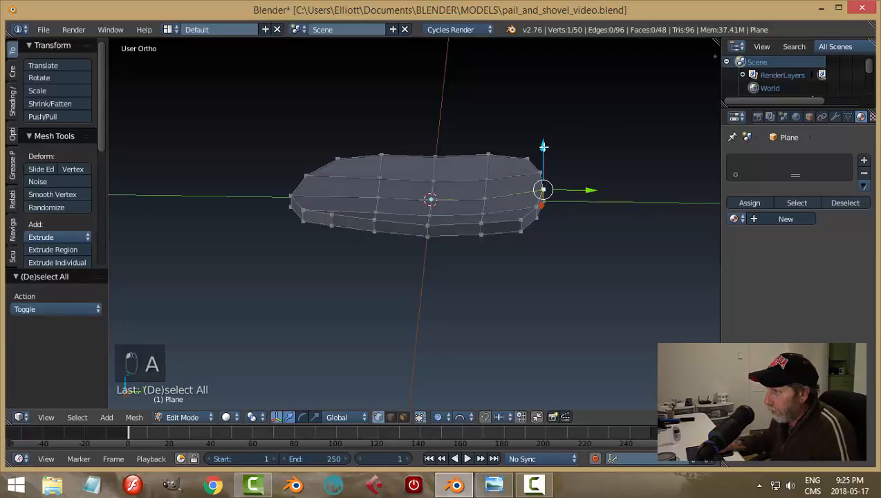
pyautogui.press('g')
pyautogui.press('z')
pyautogui.click(545, 155)
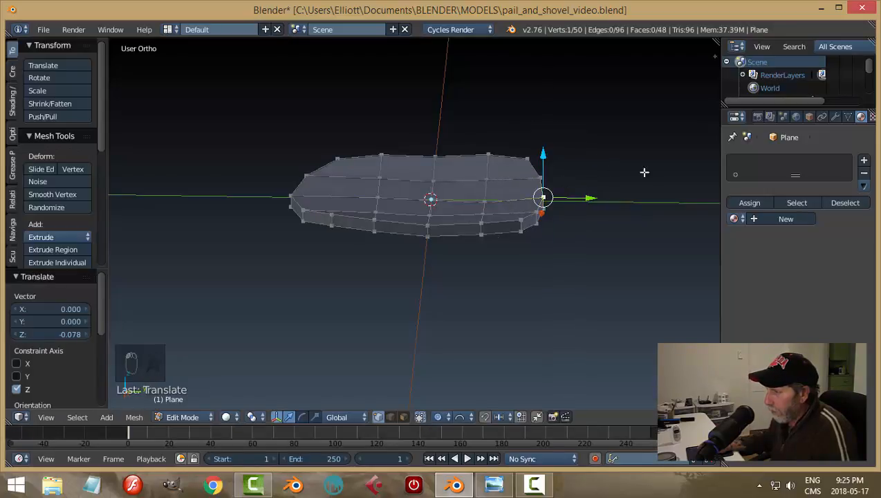
# Inspect the dished blade in Object Mode from another angle and return to Edit Mode.
pyautogui.press('a')
pyautogui.press('Tab')
pyautogui.click(452, 230)
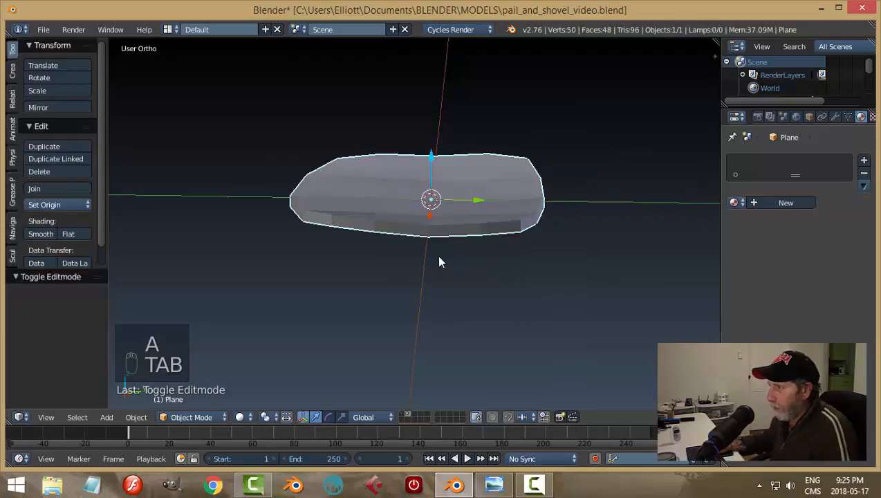
pyautogui.moveTo(438, 260); pyautogui.dragTo(510, 269, button='middle')
pyautogui.press('Tab')
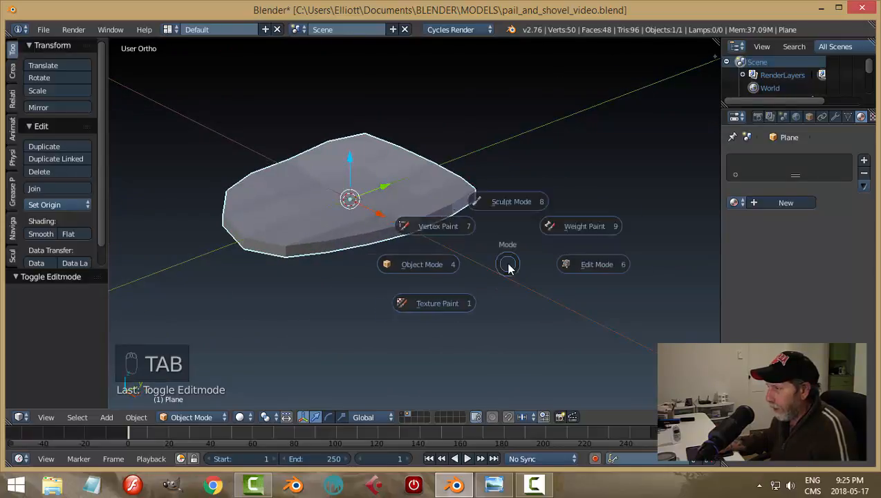
pyautogui.click(486, 258)
# Select the three inner vertices along the blade's Y centre line and lower them slightly along Z with proportional falloff.
pyautogui.scroll(2, 365, 220)
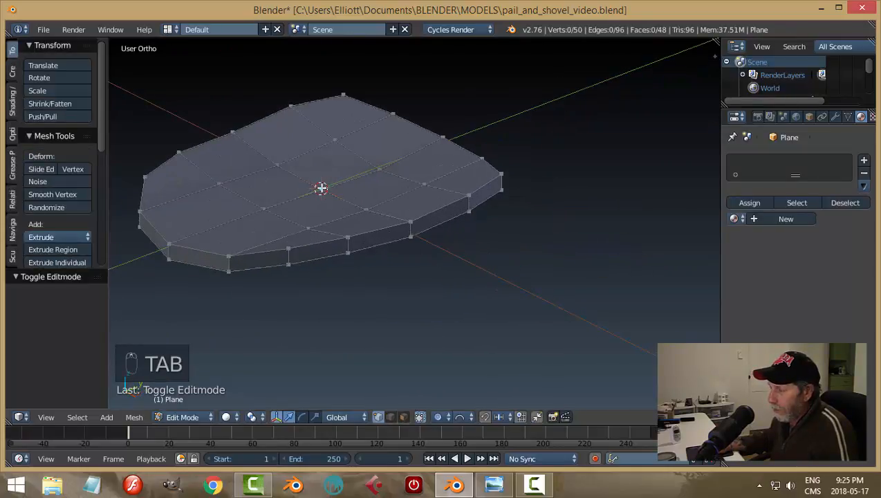
pyautogui.rightClick(260, 207)
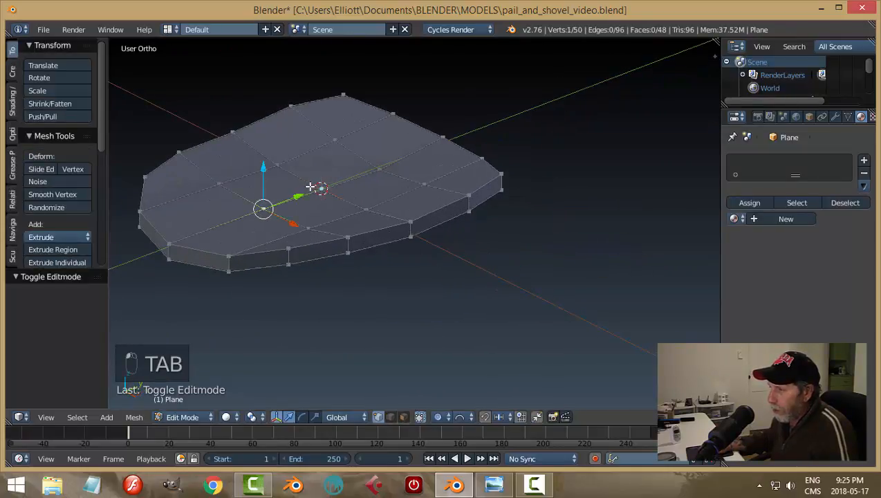
pyautogui.keyDown('shift'); pyautogui.rightClick(386, 163); pyautogui.keyUp('shift')
pyautogui.moveTo(436, 218); pyautogui.dragTo(402, 180, button='middle')
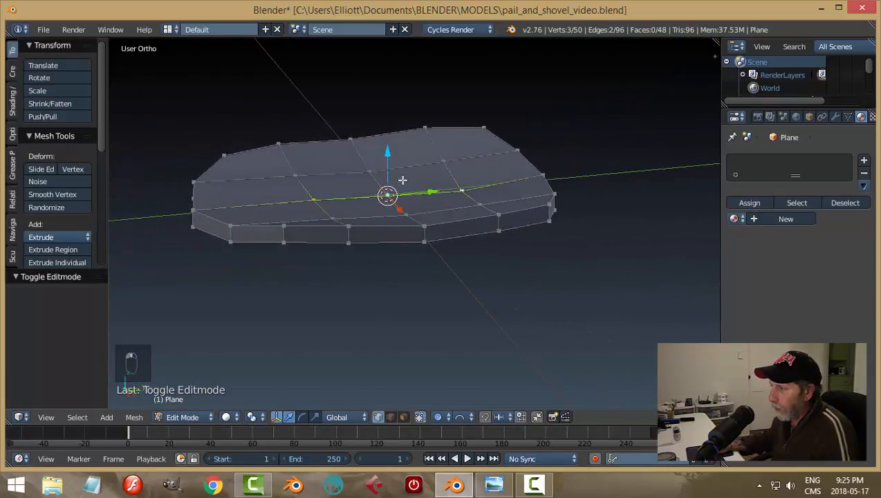
pyautogui.moveTo(390, 155); pyautogui.dragTo(392, 157)
pyautogui.scroll(-2, 391, 156)
pyautogui.scroll(-1, 391, 153)
pyautogui.moveTo(543, 209); pyautogui.dragTo(525, 266, button='middle')
# In Object Mode, add a Subdivision Surface modifier with 2 view subdivisions and shade the blade smooth.
pyautogui.press('a')
pyautogui.press('Tab')
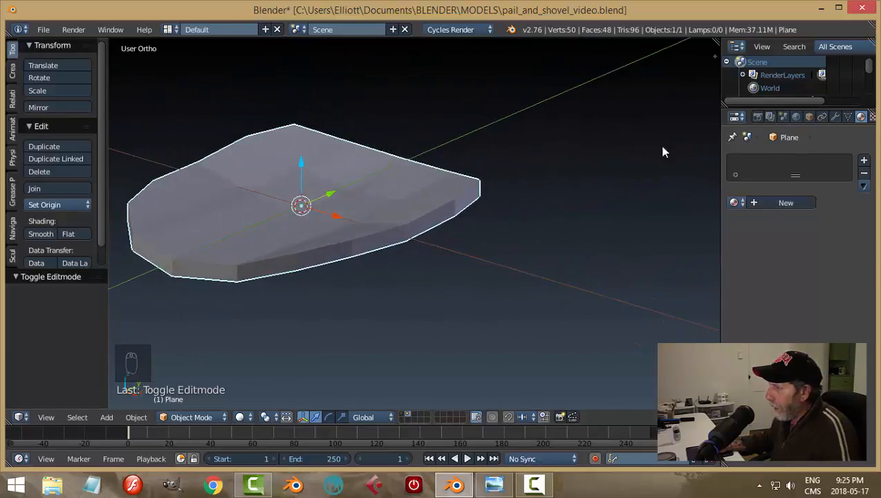
pyautogui.moveTo(358, 230); pyautogui.dragTo(484, 256, button='middle')
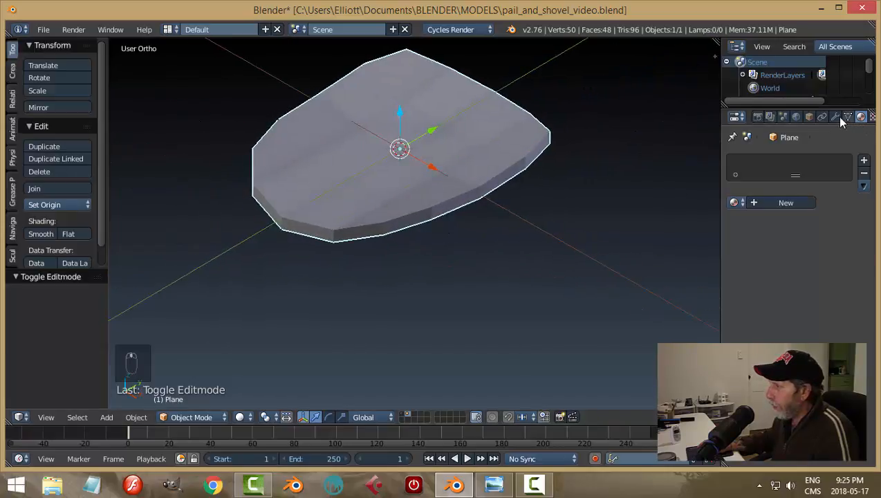
pyautogui.click(834, 116)
pyautogui.click(751, 160)
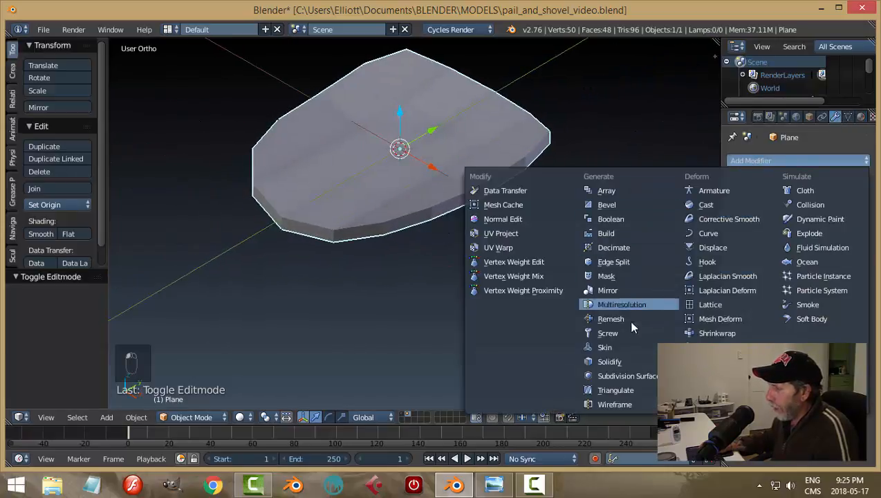
pyautogui.click(632, 372)
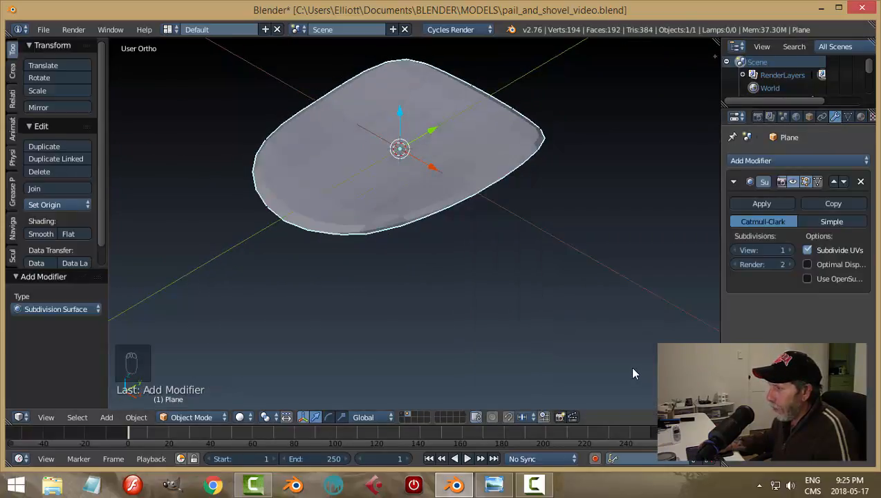
pyautogui.click(789, 251)
pyautogui.moveTo(519, 298); pyautogui.dragTo(564, 294, button='middle')
pyautogui.click(41, 234)
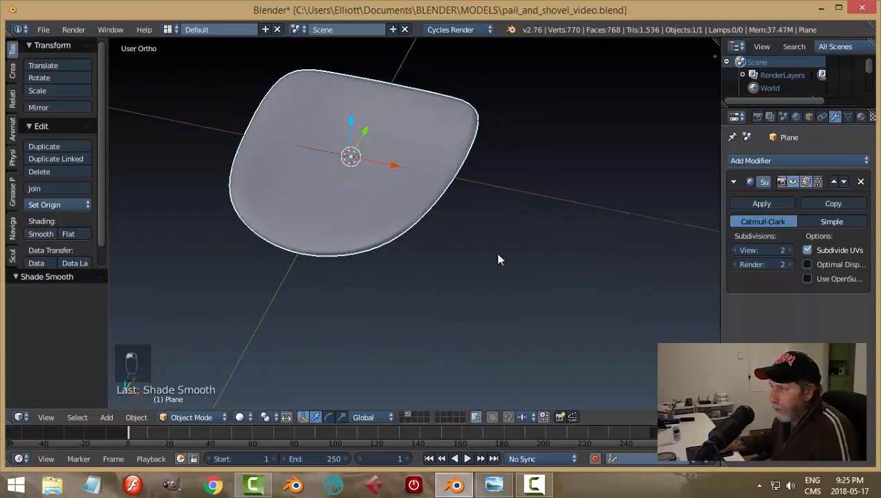
# Inspect the smoothed blade from a low angle and switch back to Edit Mode.
pyautogui.moveTo(498, 258)
pyautogui.mouseDown(button='middle')
pyautogui.moveTo(464, 289)
pyautogui.moveTo(527, 265)
pyautogui.moveTo(491, 199)
pyautogui.moveTo(503, 246)
pyautogui.moveTo(495, 252)
pyautogui.moveTo(485, 198)
pyautogui.moveTo(491, 234)
pyautogui.moveTo(528, 253)
pyautogui.moveTo(566, 221)
pyautogui.moveTo(560, 210)
pyautogui.moveTo(486, 242)
pyautogui.moveTo(464, 219)
pyautogui.mouseUp(button='middle')
pyautogui.press('a')
pyautogui.rightClick(480, 218)
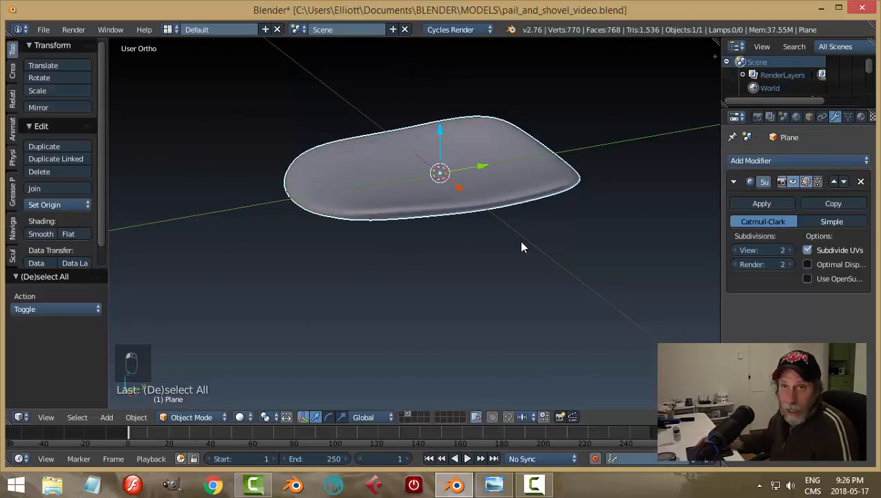
pyautogui.press('Tab')
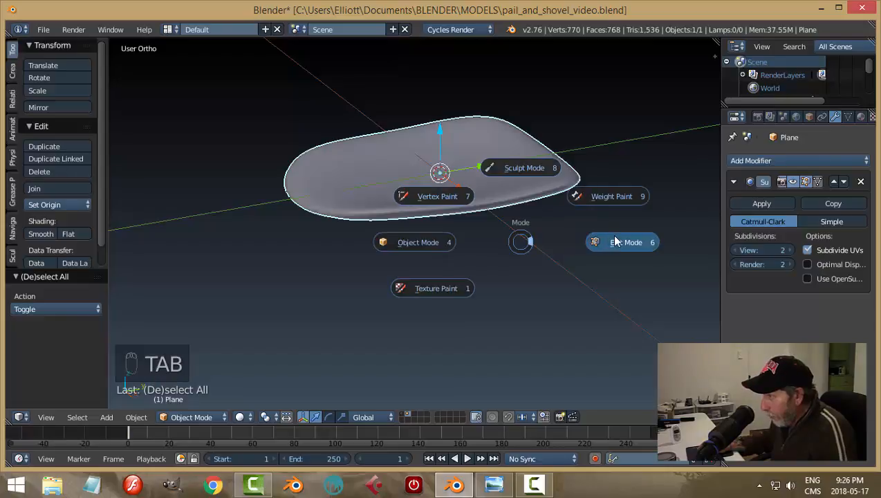
pyautogui.moveTo(537, 228); pyautogui.dragTo(399, 245, button='middle')
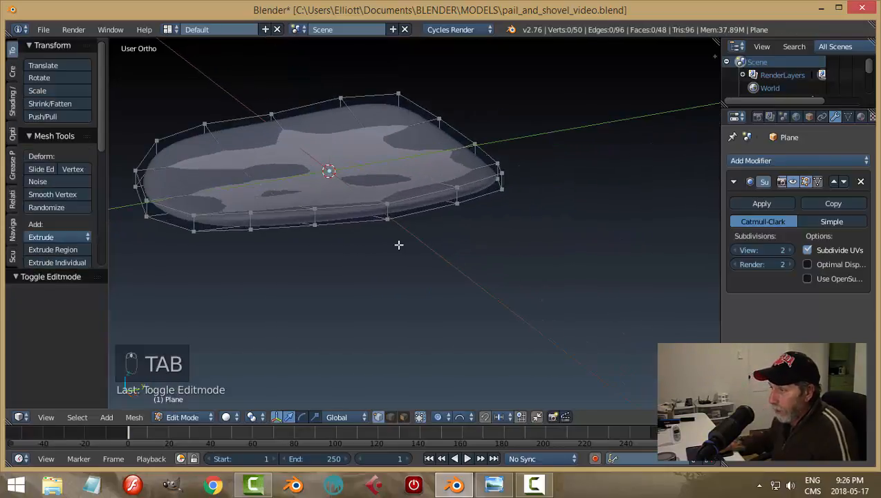
# Switch to edge selection and select the edges around the blade's entire upper rim.
pyautogui.hotkey('ctrl', 'Tab')
pyautogui.click(372, 257)
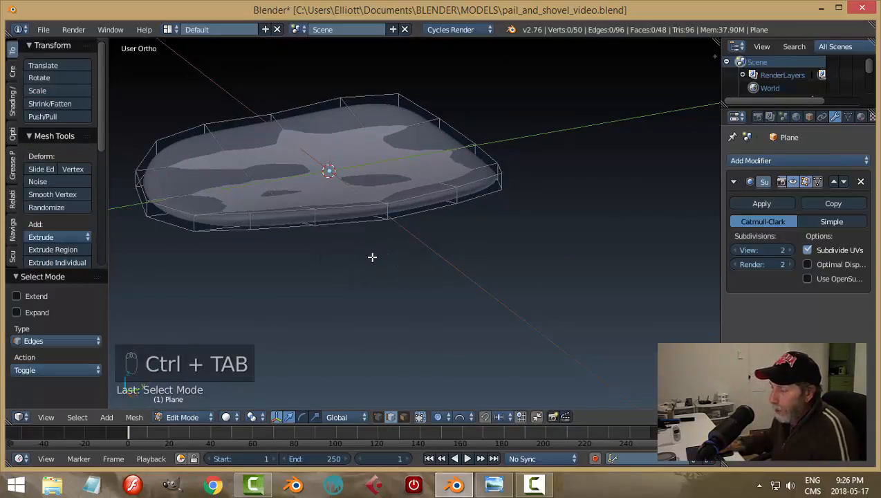
pyautogui.moveTo(345, 258); pyautogui.dragTo(396, 207, button='middle')
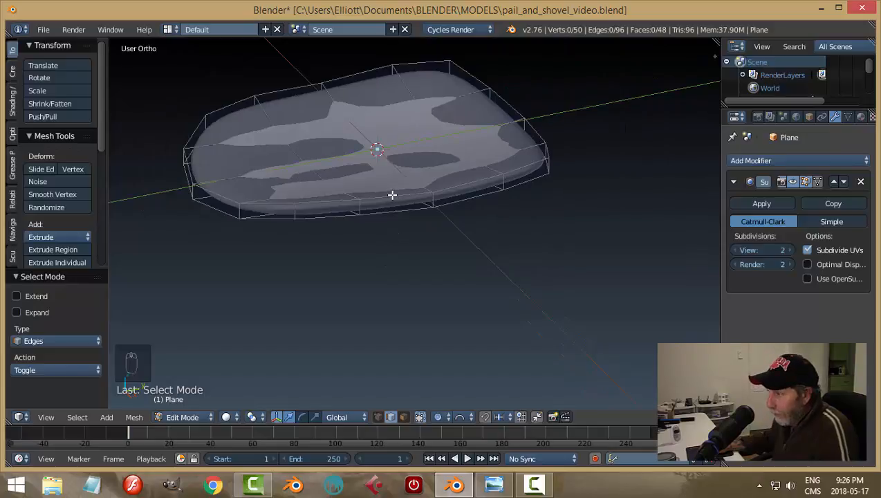
pyautogui.keyDown('alt'); pyautogui.rightClick(392, 195); pyautogui.keyUp('alt')
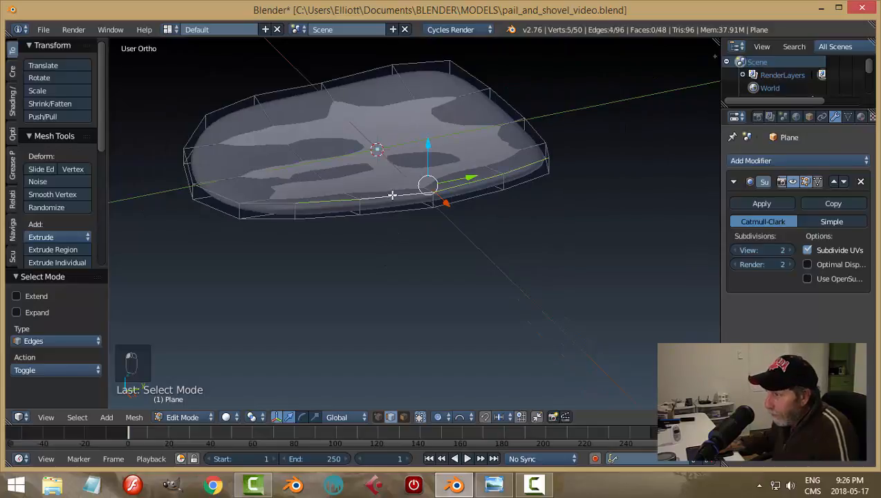
pyautogui.keyDown('alt'); pyautogui.keyDown('shift'); pyautogui.rightClick(279, 202); pyautogui.keyUp('shift'); pyautogui.keyUp('alt')
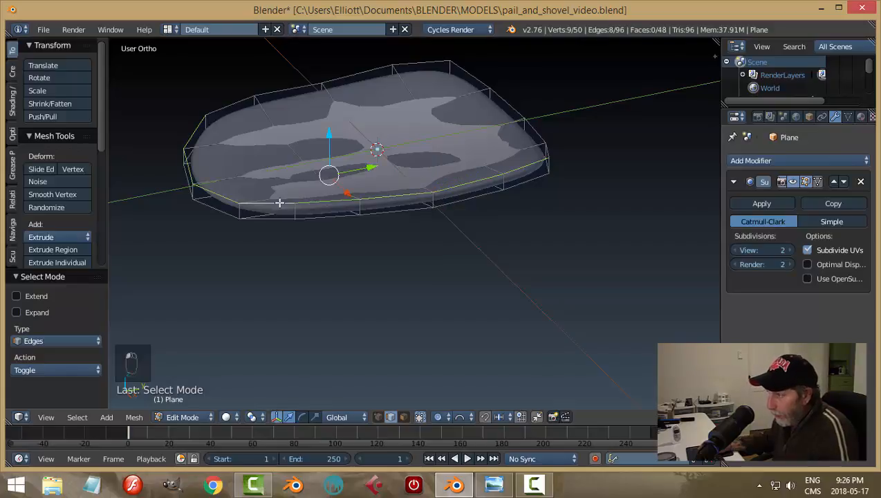
pyautogui.keyDown('alt'); pyautogui.keyDown('shift'); pyautogui.rightClick(228, 106); pyautogui.keyUp('shift'); pyautogui.keyUp('alt')
pyautogui.keyDown('alt'); pyautogui.keyDown('shift'); pyautogui.rightClick(496, 88); pyautogui.keyUp('shift'); pyautogui.keyUp('alt')
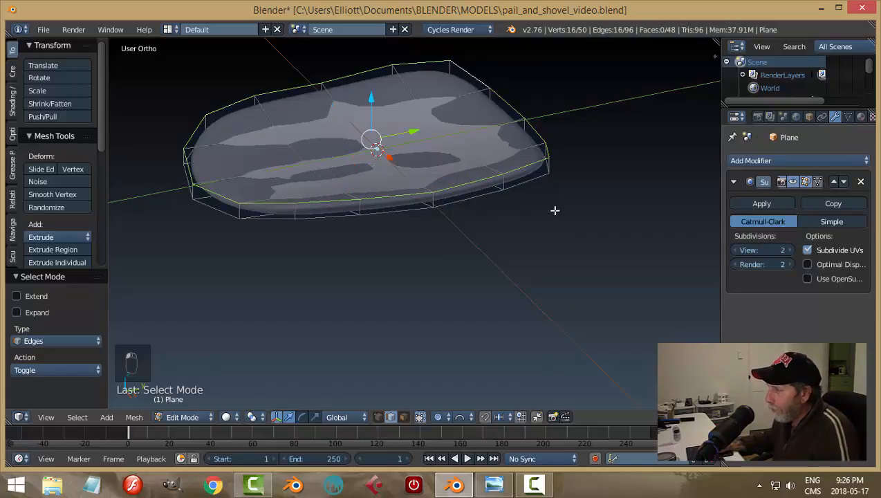
# Add the edges around the blade's entire lower rim to the selection.
pyautogui.moveTo(555, 210)
pyautogui.mouseDown(button='middle')
pyautogui.moveTo(505, 192)
pyautogui.moveTo(544, 218)
pyautogui.mouseUp(button='middle')
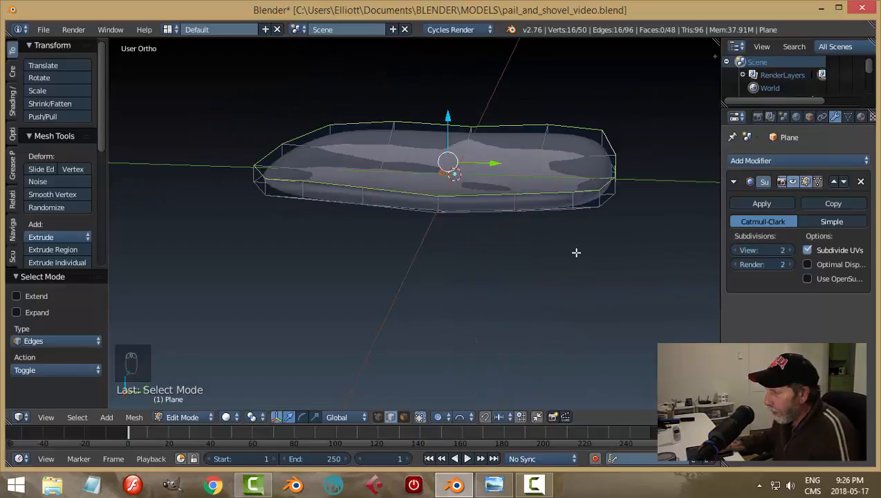
pyautogui.moveTo(575, 252); pyautogui.dragTo(564, 231, button='middle')
pyautogui.keyDown('alt'); pyautogui.keyDown('shift'); pyautogui.rightClick(572, 216); pyautogui.keyUp('shift'); pyautogui.keyUp('alt')
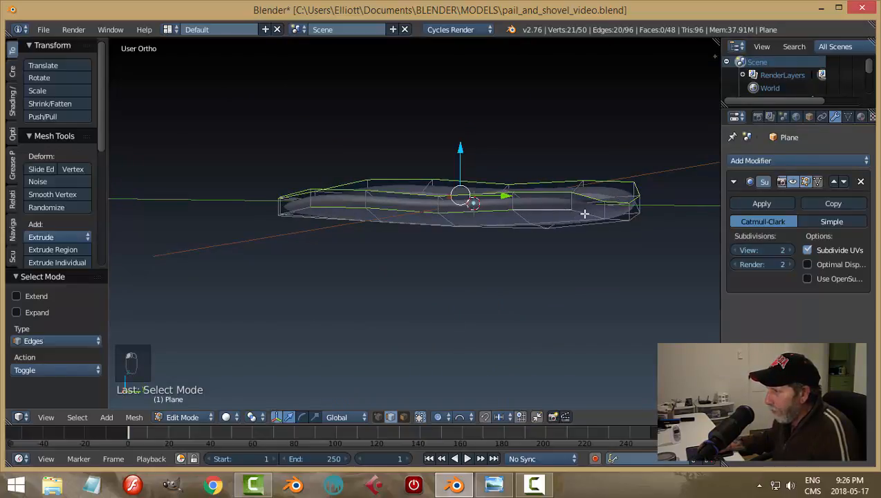
pyautogui.keyDown('alt'); pyautogui.keyDown('shift'); pyautogui.rightClick(585, 214); pyautogui.keyUp('shift'); pyautogui.keyUp('alt')
pyautogui.moveTo(378, 230); pyautogui.dragTo(404, 242, button='middle')
pyautogui.keyDown('alt'); pyautogui.keyDown('shift'); pyautogui.rightClick(281, 221); pyautogui.keyUp('shift'); pyautogui.keyUp('alt')
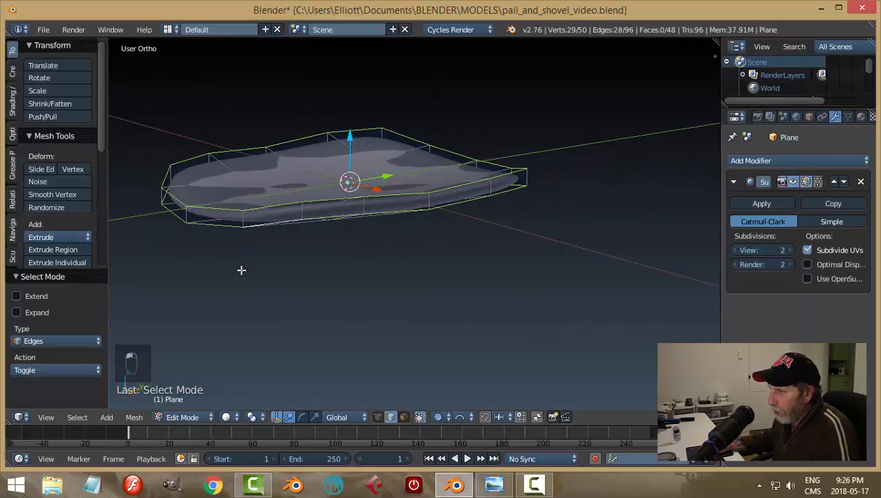
pyautogui.moveTo(240, 269); pyautogui.dragTo(443, 263, button='middle')
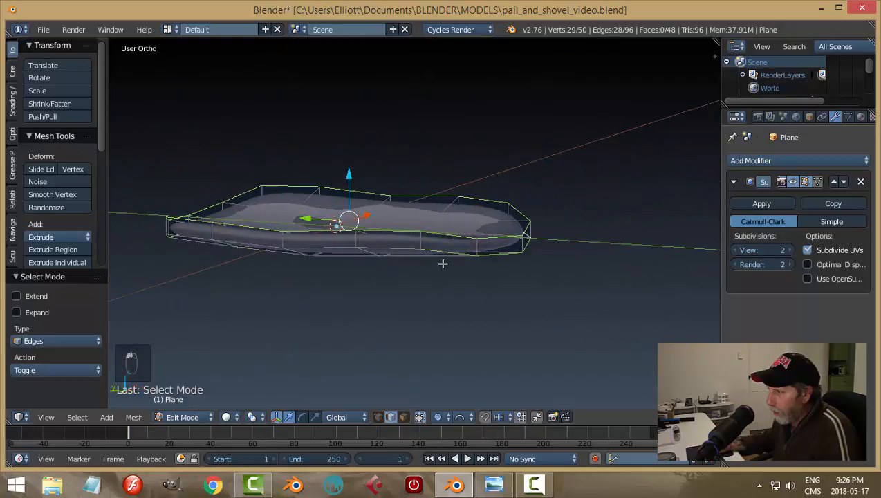
pyautogui.keyDown('alt'); pyautogui.keyDown('shift'); pyautogui.rightClick(527, 246); pyautogui.keyUp('shift'); pyautogui.keyUp('alt')
# Add the lengthwise centre edge loop through the blade's tip to the selection and check the selected edges from several angles.
pyautogui.moveTo(595, 243); pyautogui.dragTo(495, 262, button='middle')
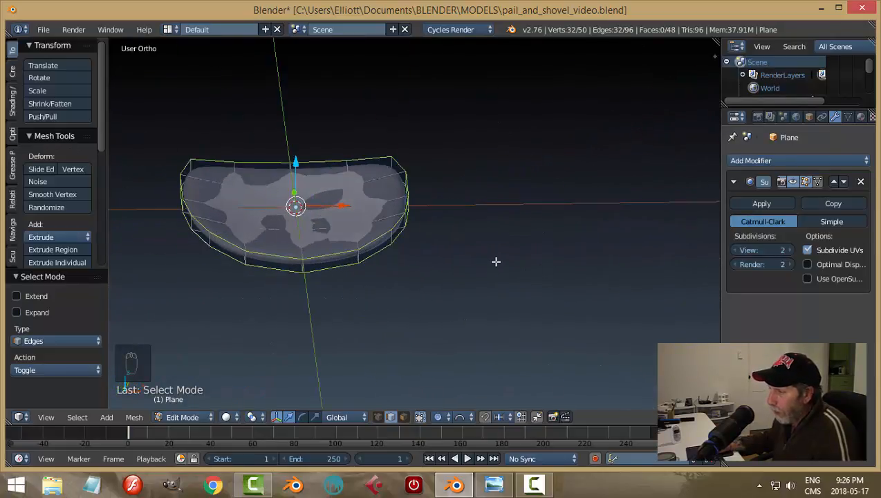
pyautogui.keyDown('alt'); pyautogui.keyDown('shift'); pyautogui.rightClick(320, 263); pyautogui.keyUp('shift'); pyautogui.keyUp('alt')
pyautogui.moveTo(326, 283); pyautogui.dragTo(310, 219, button='middle')
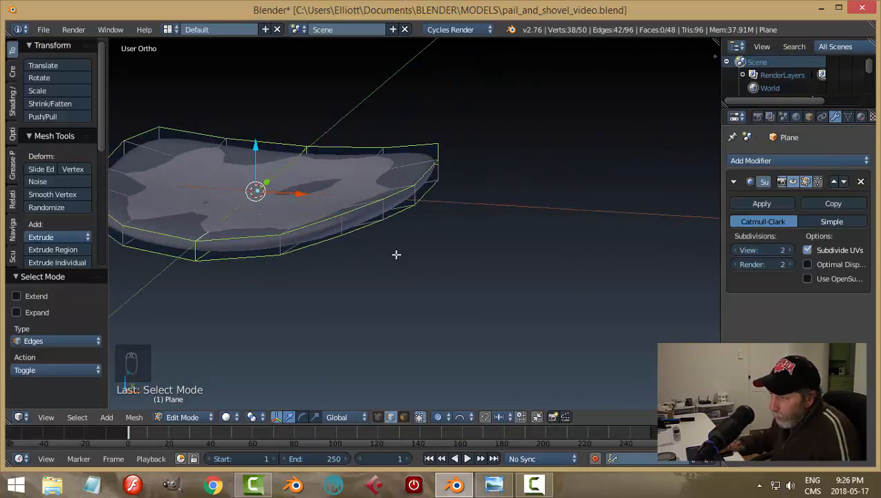
pyautogui.moveTo(396, 254); pyautogui.dragTo(340, 213, button='middle')
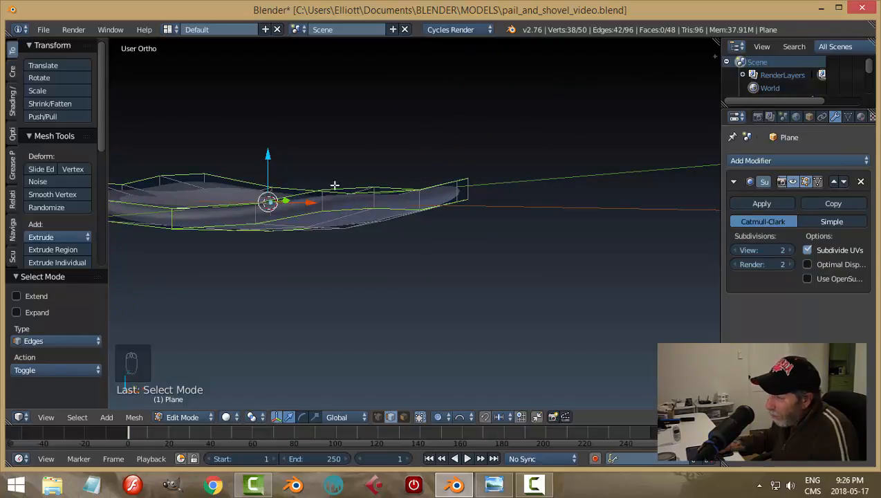
pyautogui.moveTo(424, 219); pyautogui.dragTo(438, 262, button='middle')
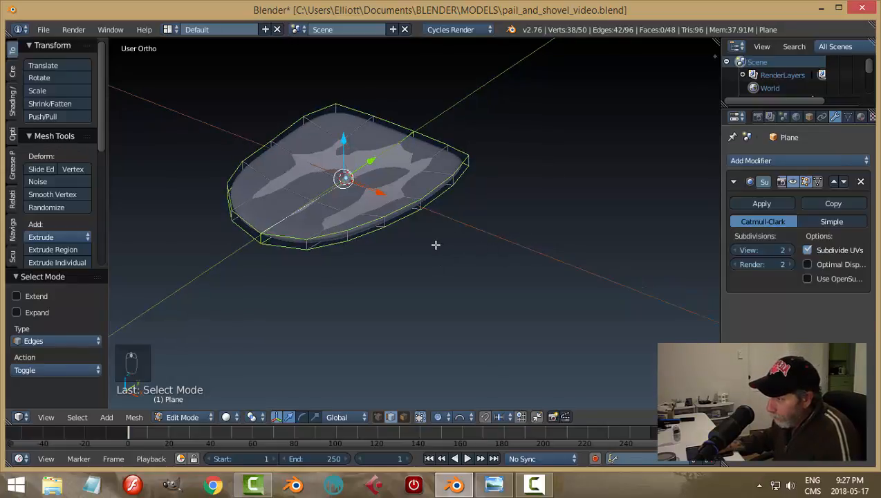
pyautogui.moveTo(435, 244)
pyautogui.mouseDown(button='middle')
pyautogui.moveTo(432, 215)
pyautogui.moveTo(404, 221)
pyautogui.moveTo(415, 247)
pyautogui.moveTo(399, 262)
pyautogui.moveTo(455, 238)
pyautogui.moveTo(450, 250)
pyautogui.mouseUp(button='middle')
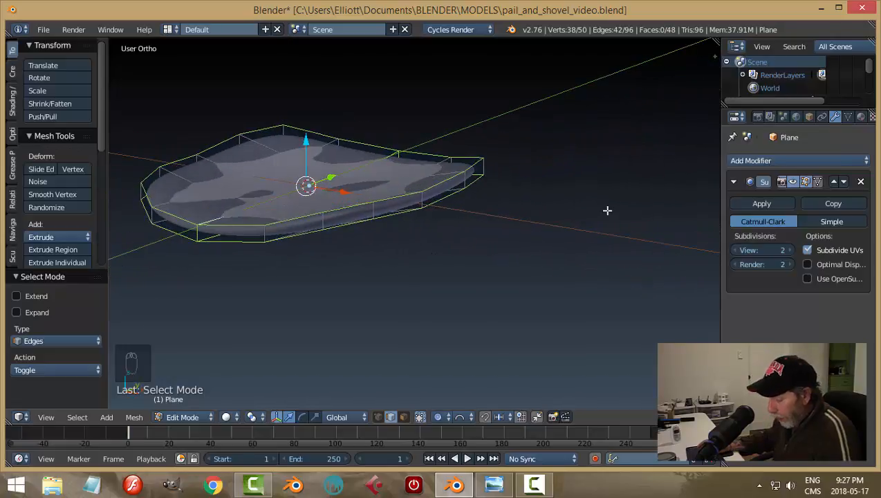
# Show the 3D view properties and collapse the Shading, Mesh Display, Mesh Analysis, View and Grease Pencil sections to reach the edge data.
pyautogui.press('n')
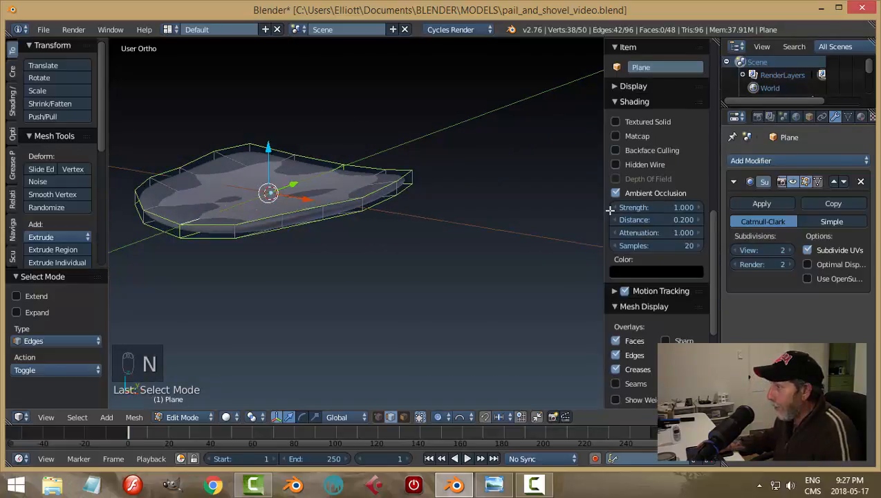
pyautogui.click(617, 101)
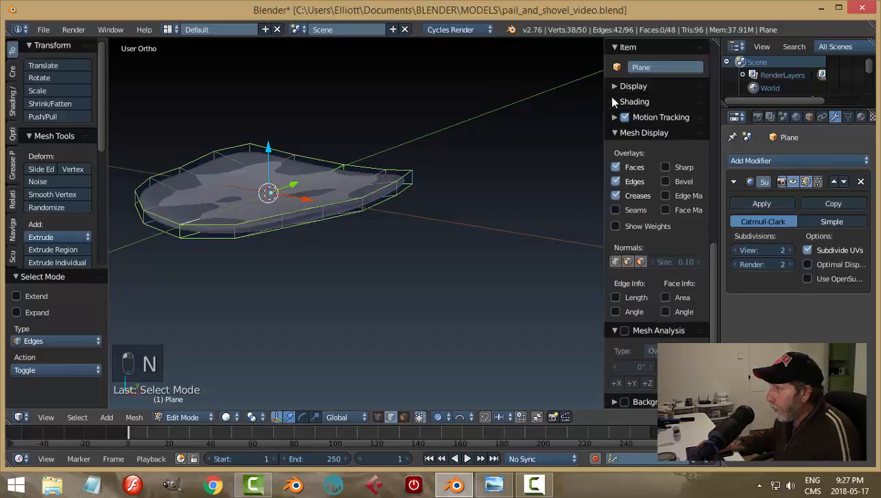
pyautogui.click(615, 133)
pyautogui.click(613, 150)
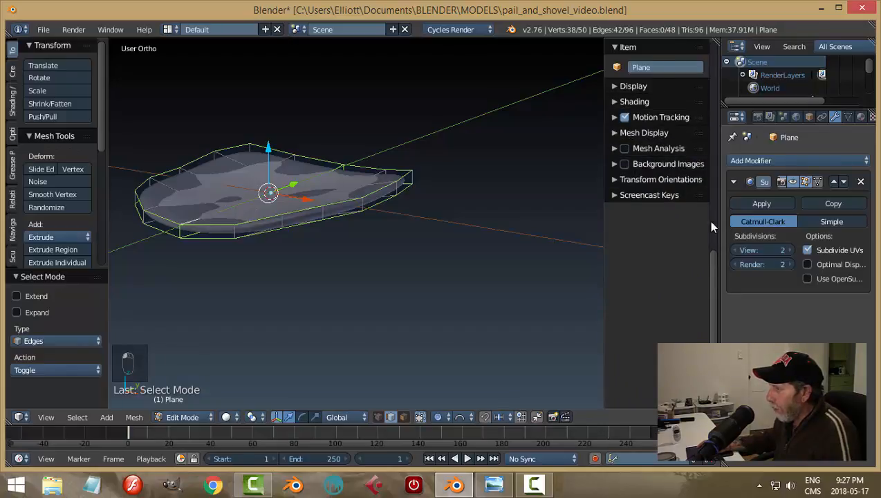
pyautogui.moveTo(713, 266); pyautogui.dragTo(718, 111)
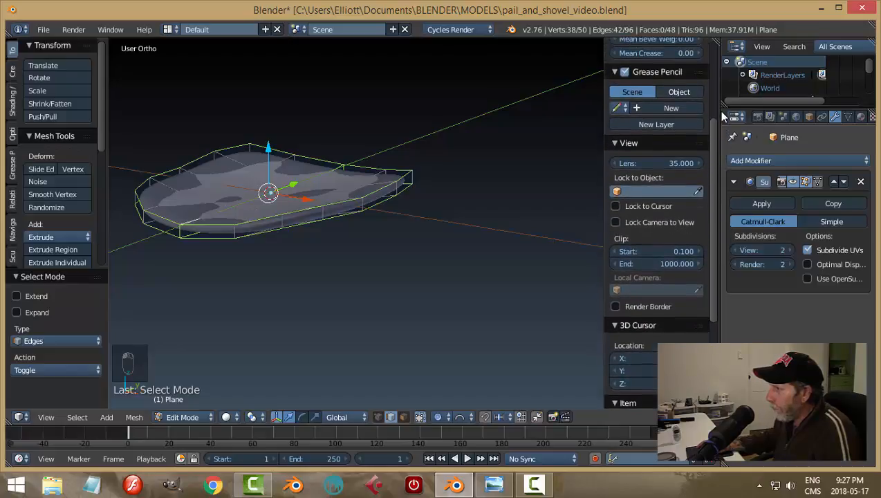
pyautogui.click(613, 144)
pyautogui.moveTo(711, 173); pyautogui.dragTo(719, 115)
pyautogui.click(615, 154)
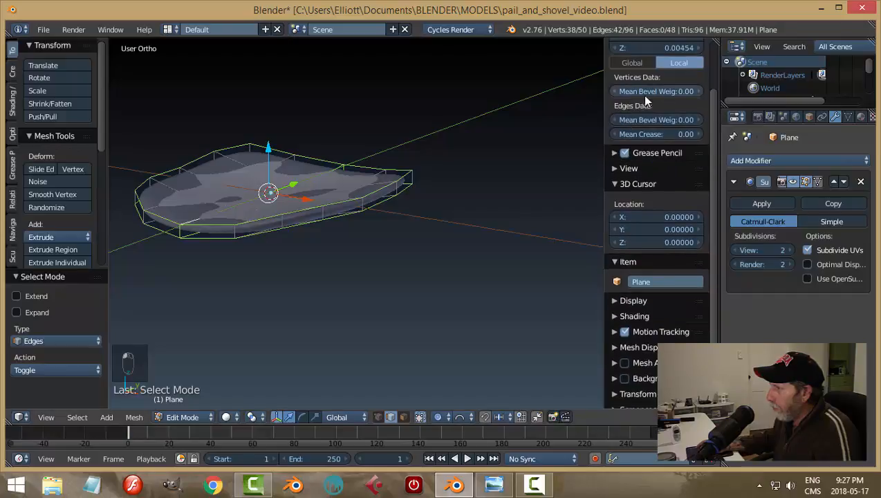
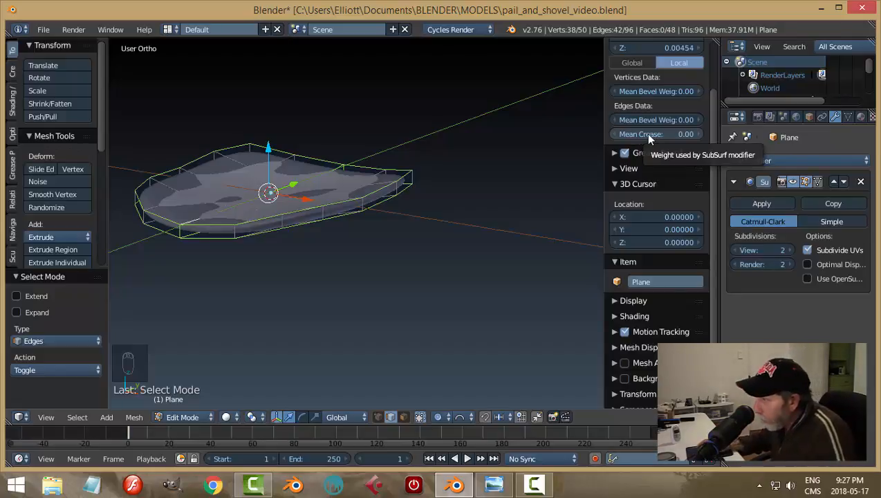
# Set the Mean Crease of the selected rim and centre edges to 0.78.
pyautogui.moveTo(428, 249); pyautogui.dragTo(511, 242, button='middle')
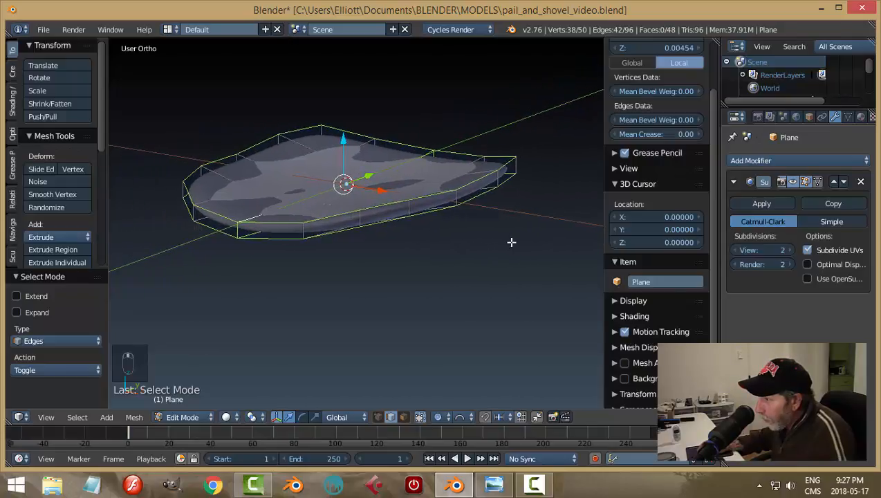
pyautogui.scroll(2, 493, 245)
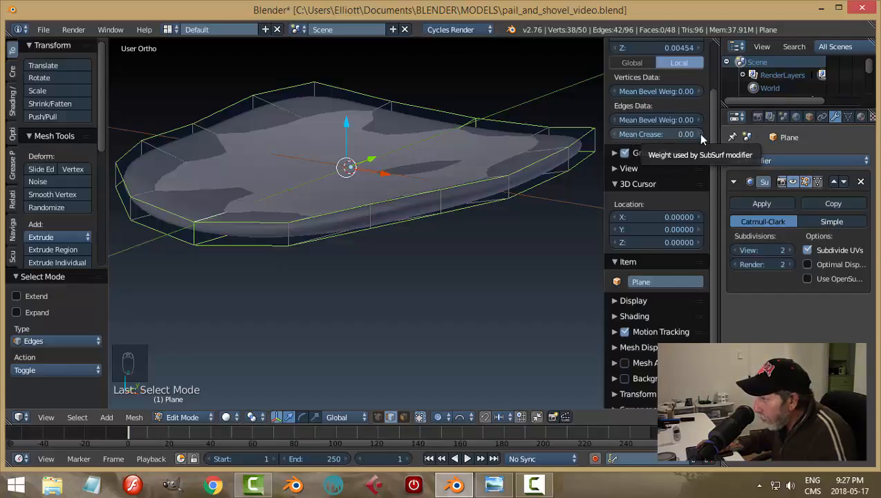
pyautogui.moveTo(648, 137); pyautogui.dragTo(733, 137)
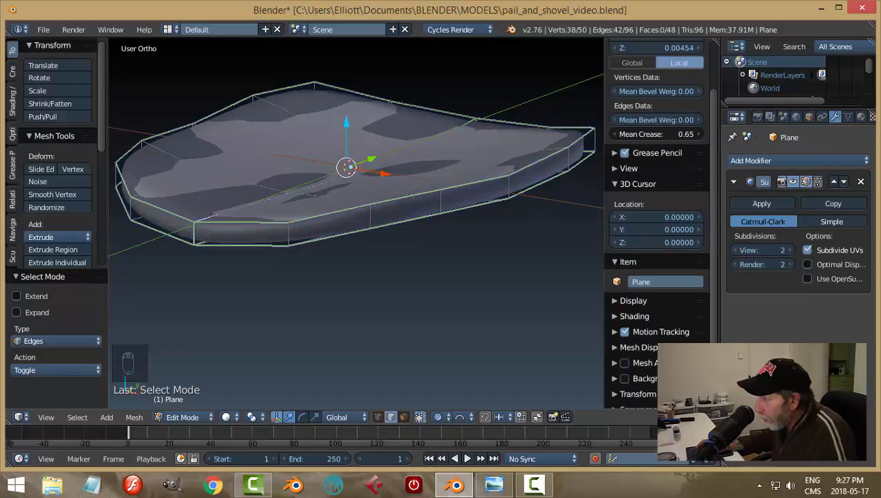
pyautogui.moveTo(761, 138); pyautogui.dragTo(788, 138)
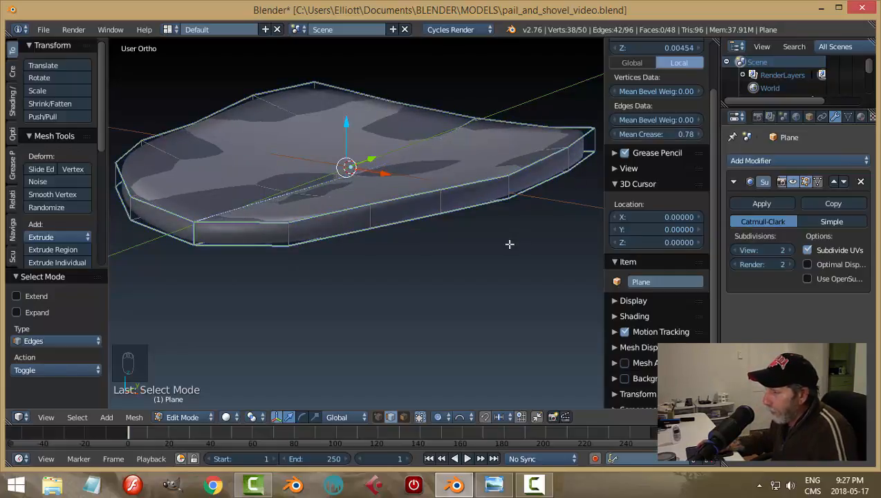
# Check the creased blade in Object Mode, raise the selected edges' Mean Crease further in Edit Mode, and return to Object Mode.
pyautogui.press('Tab')
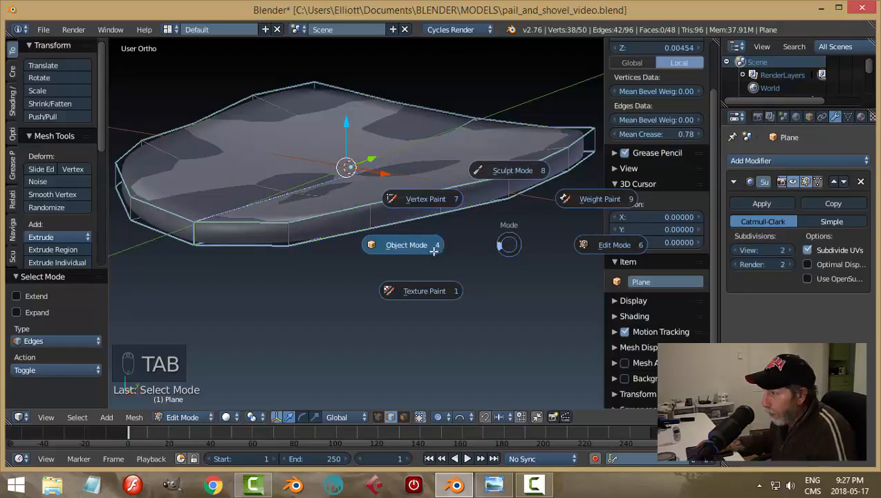
pyautogui.moveTo(463, 242); pyautogui.dragTo(496, 246, button='middle')
pyautogui.press('Tab')
pyautogui.click(568, 244)
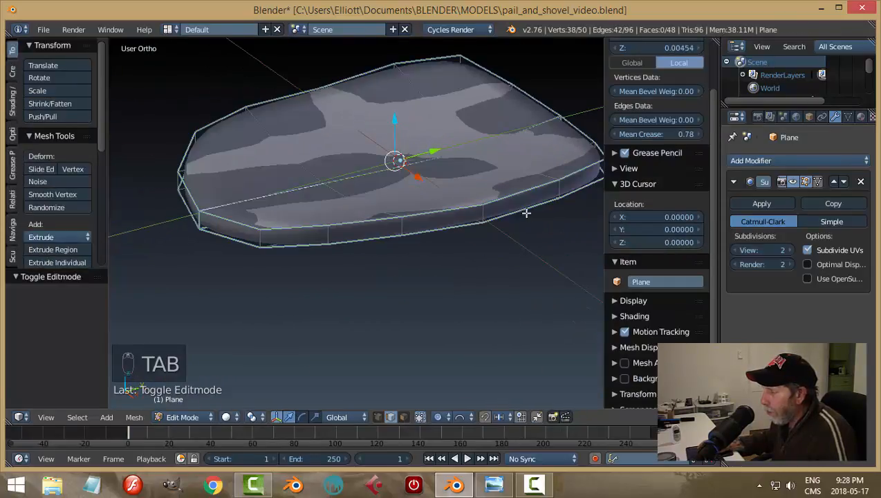
pyautogui.moveTo(657, 133); pyautogui.dragTo(722, 132)
pyautogui.press('Tab')
pyautogui.click(353, 266)
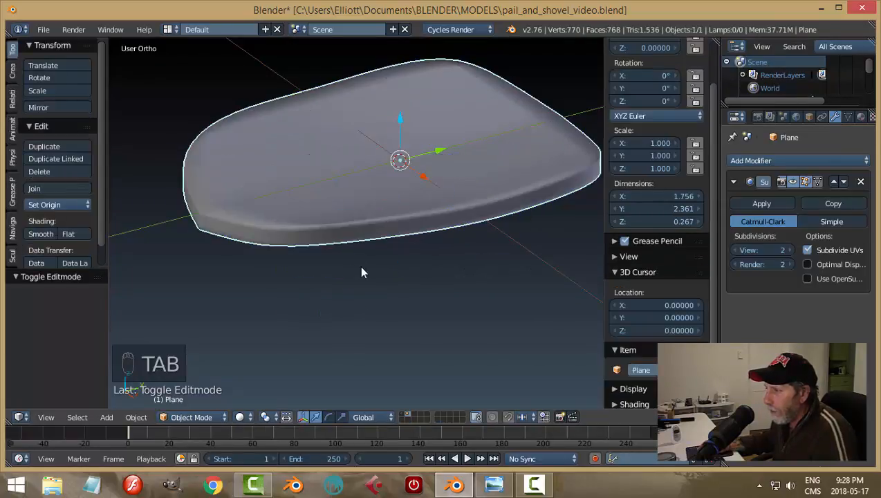
# Inspect the creased blade from several angles in Object Mode and hide the 3D view properties.
pyautogui.scroll(-5, 365, 263)
pyautogui.moveTo(367, 269); pyautogui.dragTo(339, 262, button='middle')
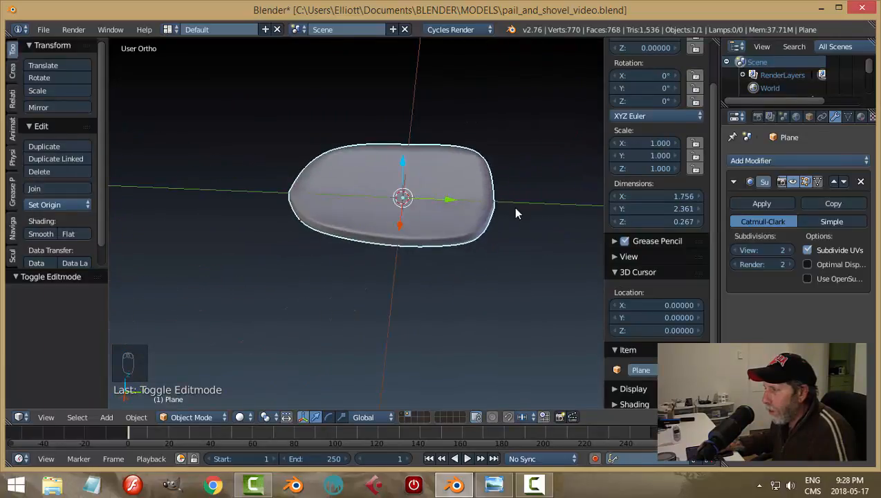
pyautogui.moveTo(515, 213); pyautogui.dragTo(417, 242, button='middle')
pyautogui.press('n')
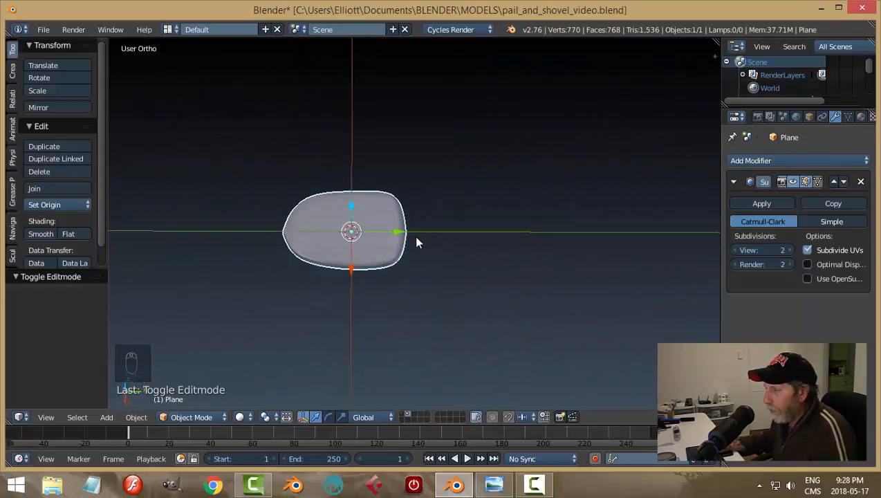
# Try a loop cut in Edit Mode slid close to the blade's wide end, check it in Object Mode, and undo it.
pyautogui.press('Tab')
pyautogui.scroll(2, 449, 262)
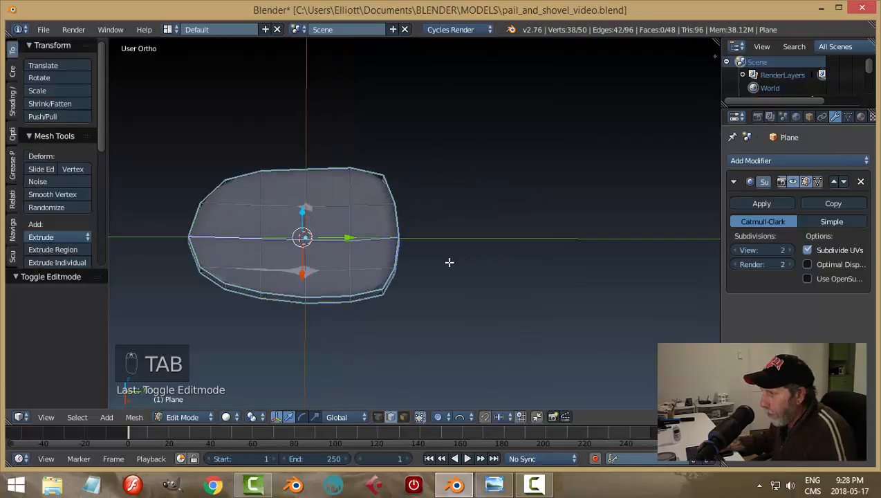
pyautogui.scroll(2, 430, 261)
pyautogui.moveTo(417, 258); pyautogui.dragTo(406, 233, button='middle')
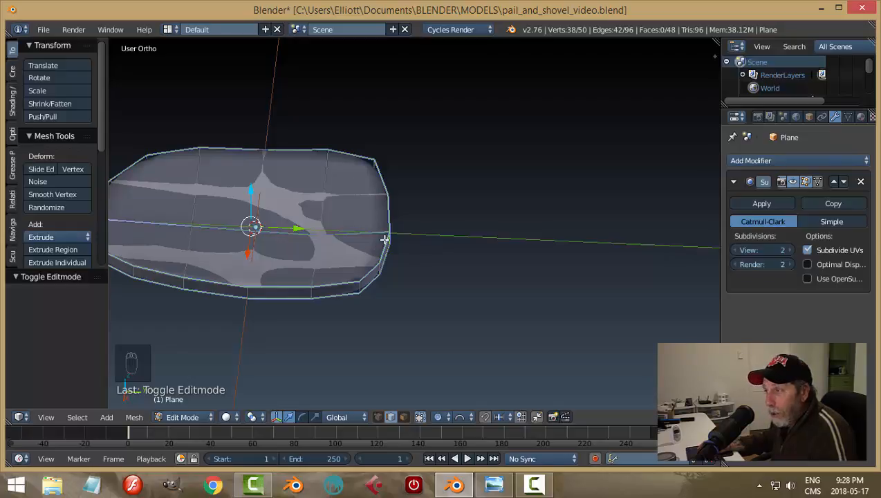
pyautogui.click(359, 157)
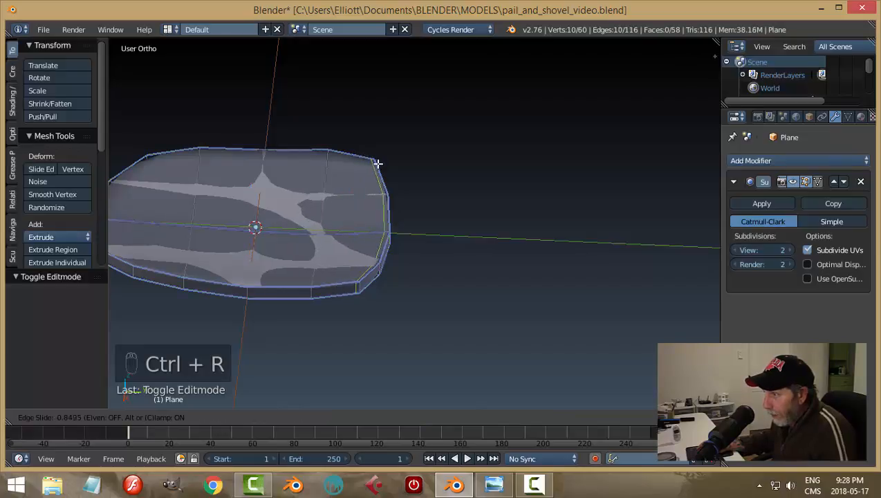
pyautogui.click(378, 163)
pyautogui.press('a')
pyautogui.press('Tab')
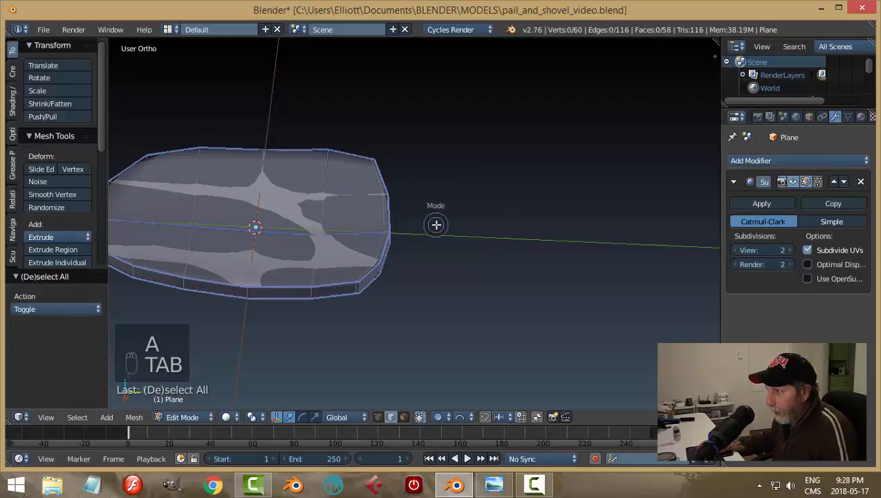
pyautogui.moveTo(438, 230); pyautogui.dragTo(442, 182, button='middle')
pyautogui.hotkey('ctrl', 'z')
# Save over pail_and_shovel_video.blend and return the blade to Edit Mode.
pyautogui.hotkey('ctrl', 's')
pyautogui.click(451, 253)
pyautogui.press('Tab')
pyautogui.click(604, 185)
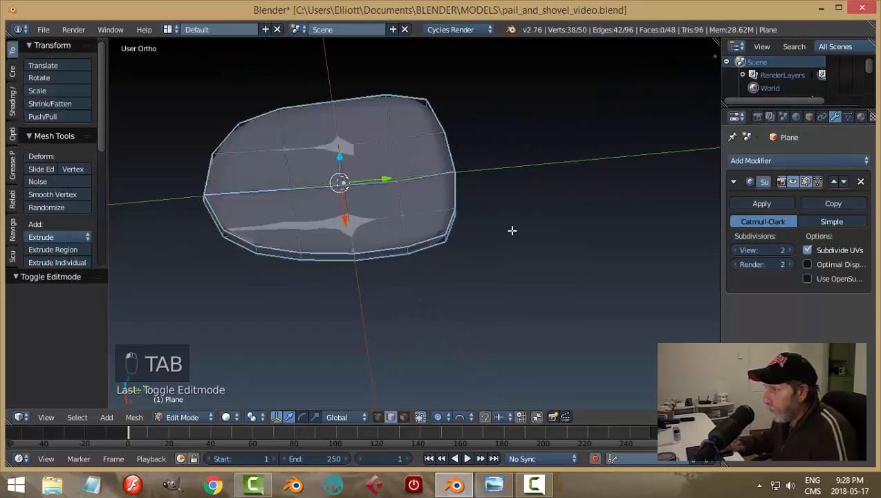
pyautogui.scroll(3, 512, 231)
pyautogui.moveTo(511, 222); pyautogui.dragTo(419, 148, button='middle')
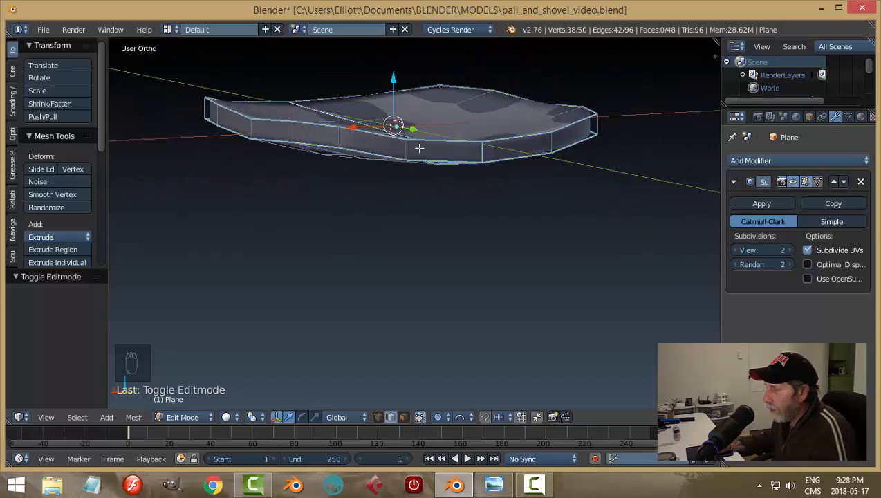
# Try a loop cut around the blade's rim slid towards its upper edge, check it in Object Mode, undo it, and return to Edit Mode.
pyautogui.hotkey('ctrl', 'r')
pyautogui.click(552, 143)
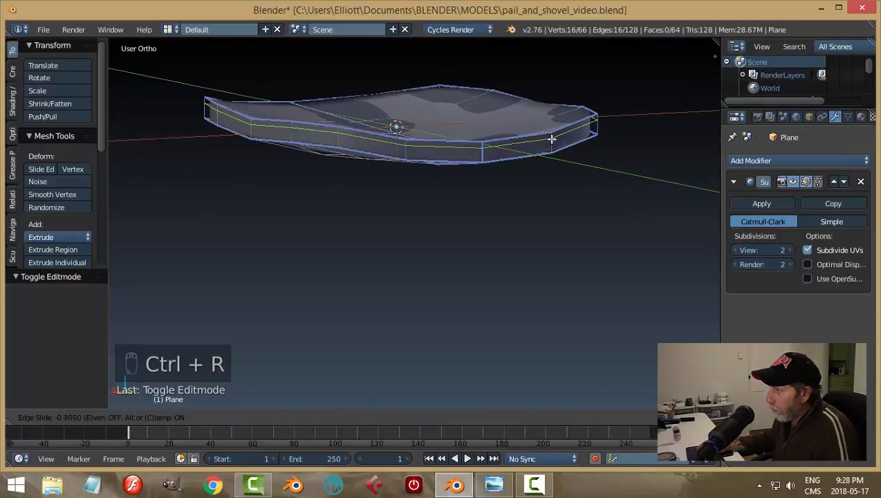
pyautogui.click(551, 138)
pyautogui.press('Tab')
pyautogui.click(494, 154)
pyautogui.moveTo(496, 154); pyautogui.dragTo(371, 178, button='middle')
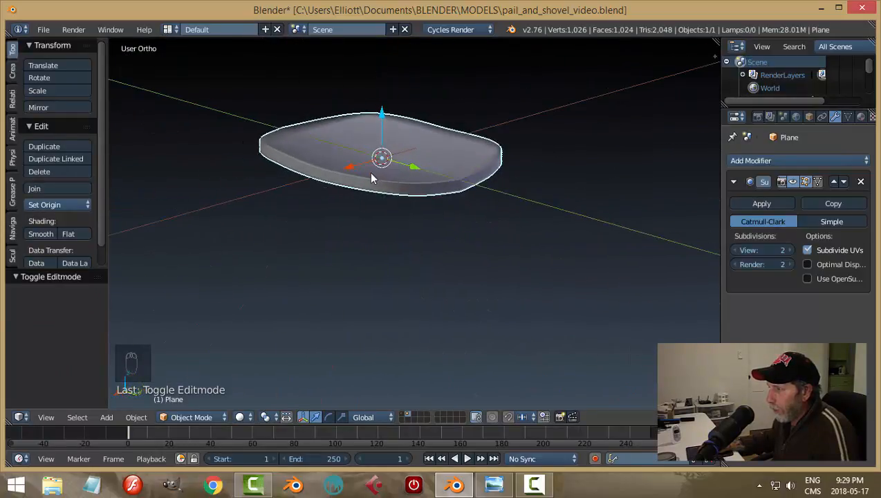
pyautogui.hotkey('ctrl', 'z')
pyautogui.press('Tab')
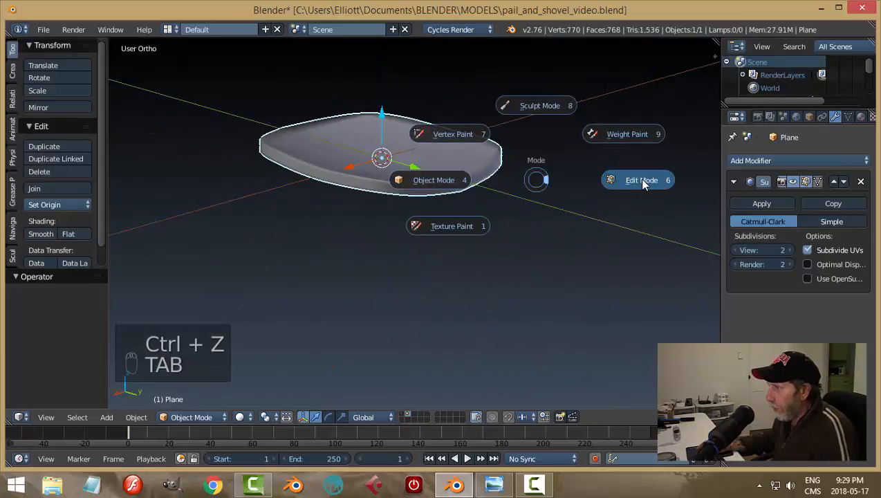
pyautogui.click(641, 180)
# Try adding two loop cuts around the blade's side wall and deselect the mesh.
pyautogui.moveTo(525, 212); pyautogui.dragTo(446, 201, button='middle')
pyautogui.hotkey('ctrl', 'r')
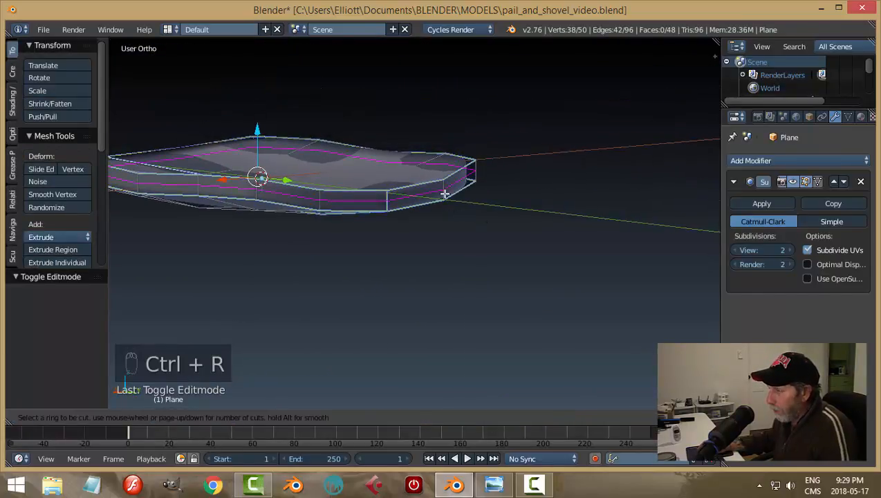
pyautogui.click(444, 194)
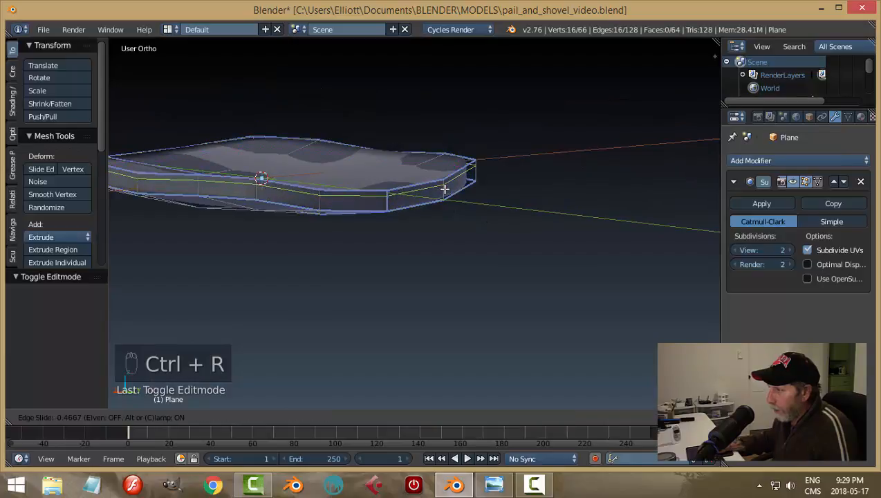
pyautogui.click(444, 189)
pyautogui.hotkey('ctrl', 'r')
pyautogui.click(444, 190)
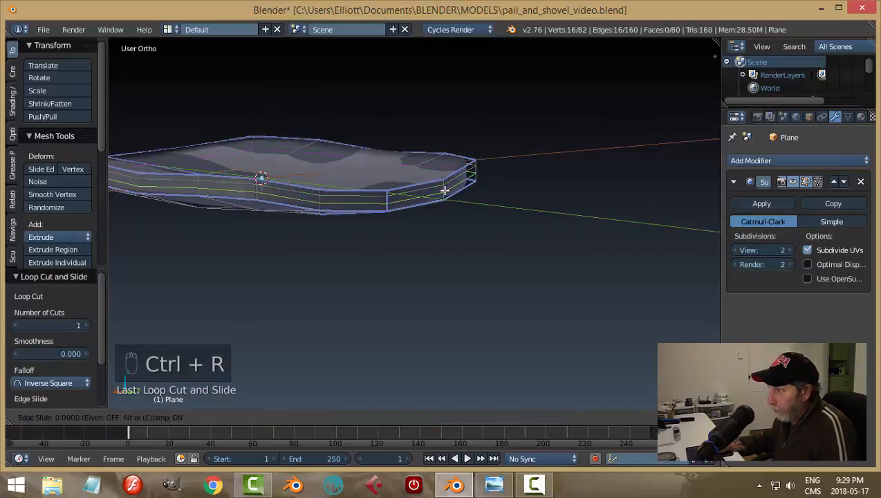
pyautogui.click(445, 193)
pyautogui.press('a')
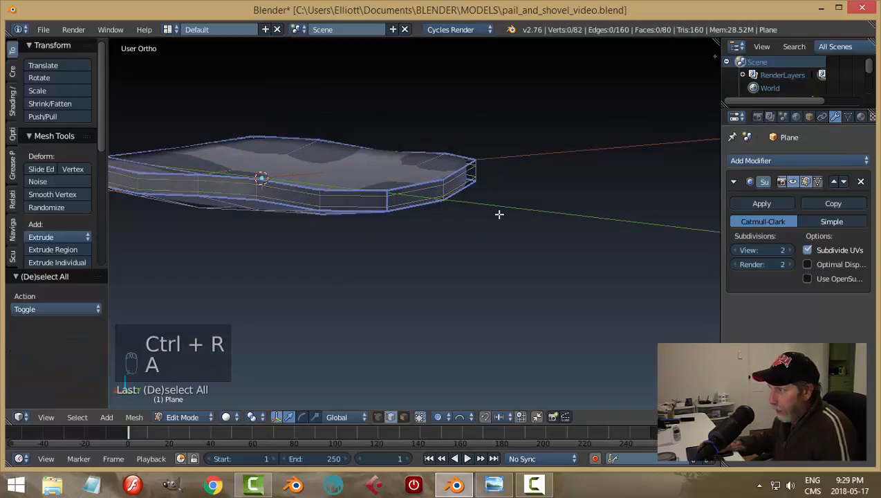
# Check the blade in Object Mode, trying View subdivisions of 3 and setting them back to 2.
pyautogui.press('Tab')
pyautogui.moveTo(389, 216); pyautogui.dragTo(368, 268, button='middle')
pyautogui.press('a')
pyautogui.press('a')
pyautogui.rightClick(382, 185)
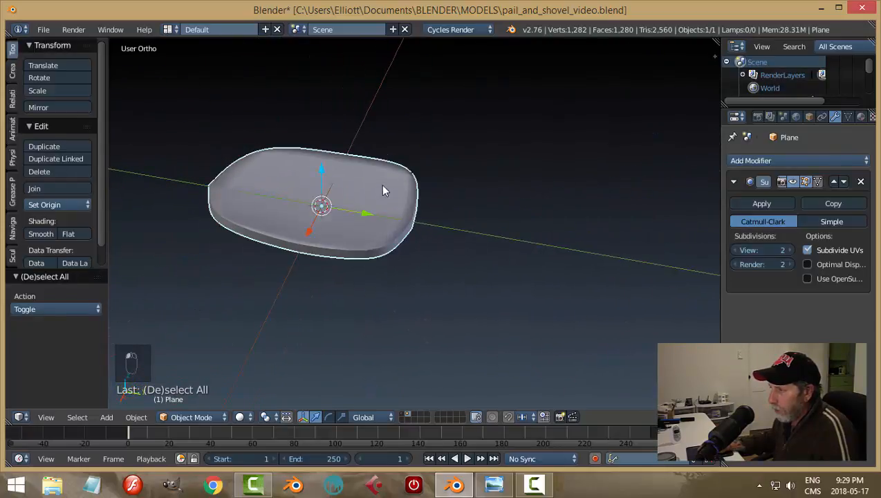
pyautogui.click(788, 250)
pyautogui.scroll(-3, 515, 221)
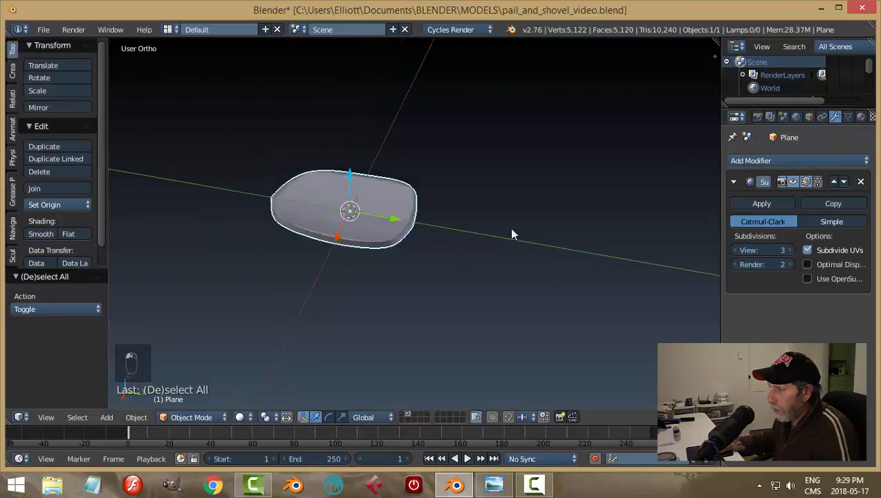
pyautogui.click(736, 250)
pyautogui.moveTo(641, 239); pyautogui.dragTo(468, 278, button='middle')
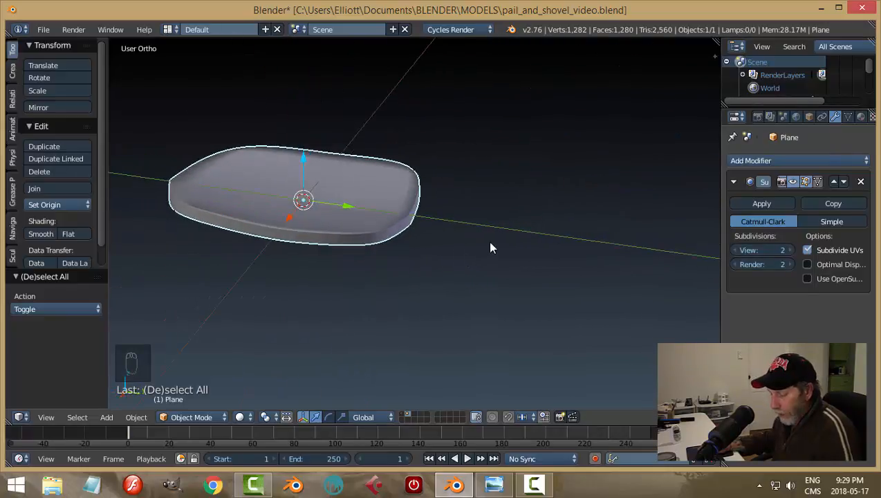
# Undo the two loop cuts around the blade's side wall.
pyautogui.hotkey('ctrl', 'z')
pyautogui.hotkey('ctrl', 'z')
pyautogui.hotkey('ctrl', 'z')
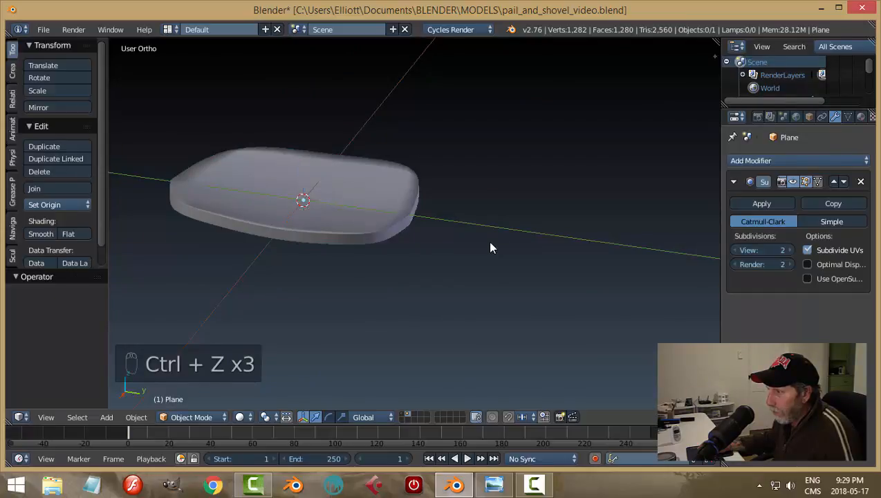
pyautogui.hotkey('ctrl', 'z')
pyautogui.hotkey('ctrl', 'z')
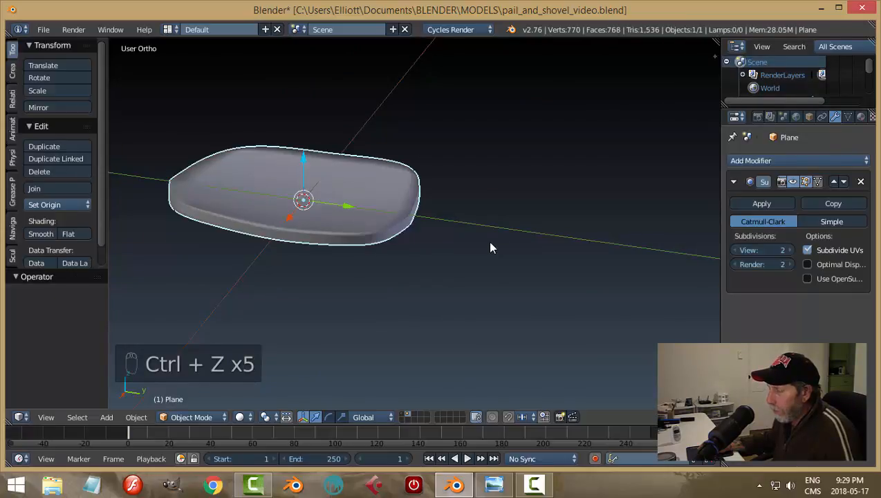
# Check the blade's mesh in Edit Mode, then inspect its smoothed shape in Object Mode.
pyautogui.press('Tab')
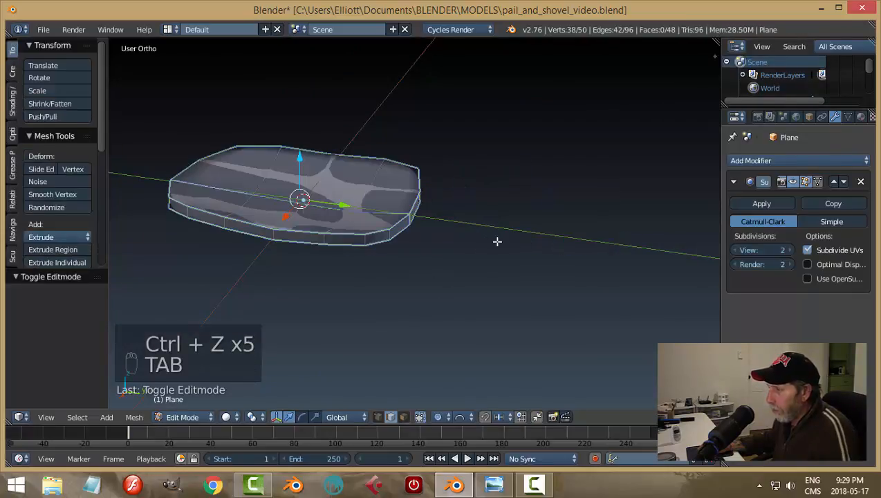
pyautogui.moveTo(495, 240)
pyautogui.mouseDown(button='middle')
pyautogui.moveTo(473, 224)
pyautogui.moveTo(527, 247)
pyautogui.moveTo(443, 252)
pyautogui.moveTo(403, 228)
pyautogui.moveTo(485, 240)
pyautogui.mouseUp(button='middle')
pyautogui.press('a')
pyautogui.press('a')
pyautogui.press('Tab')
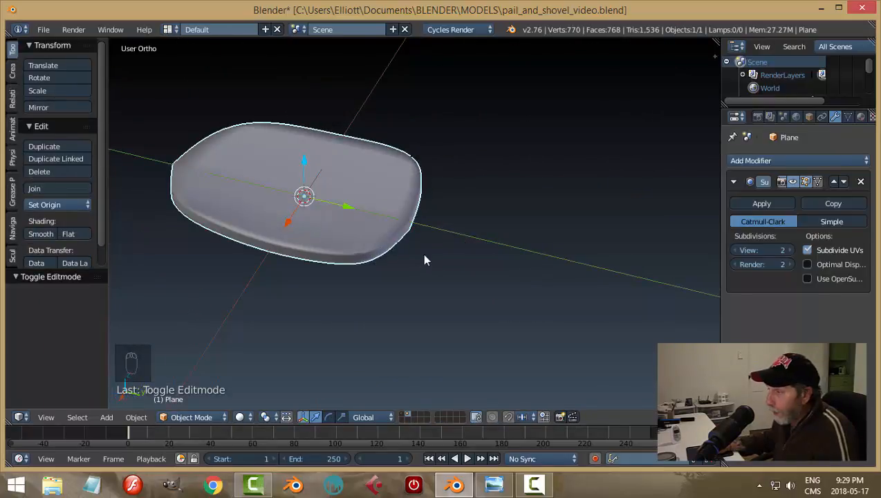
pyautogui.moveTo(424, 260); pyautogui.dragTo(394, 251, button='middle')
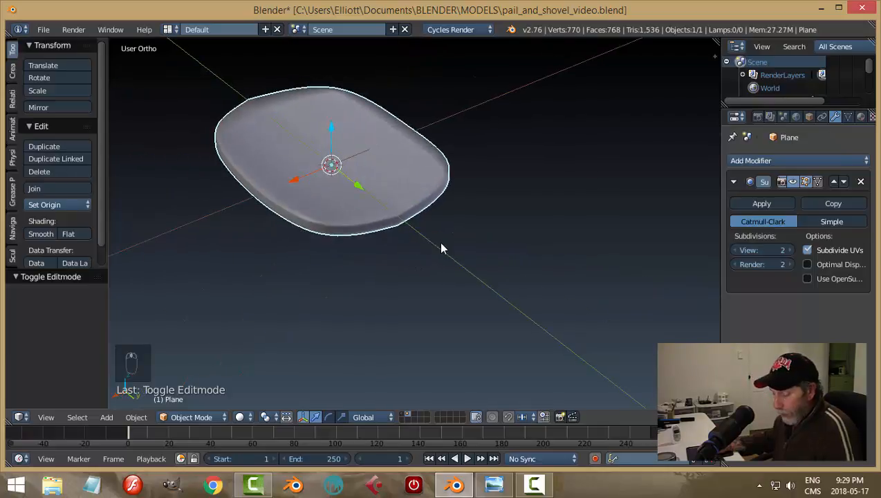
# Add a cube at the blade's centre and scale it down to about 0.147.
pyautogui.hotkey('shift', 'a')
pyautogui.moveTo(442, 248)
pyautogui.click(484, 257)
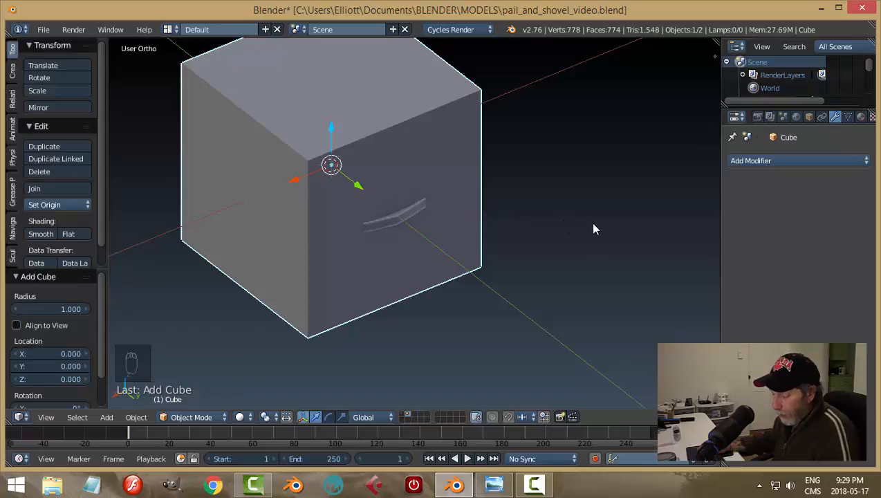
pyautogui.press('s')
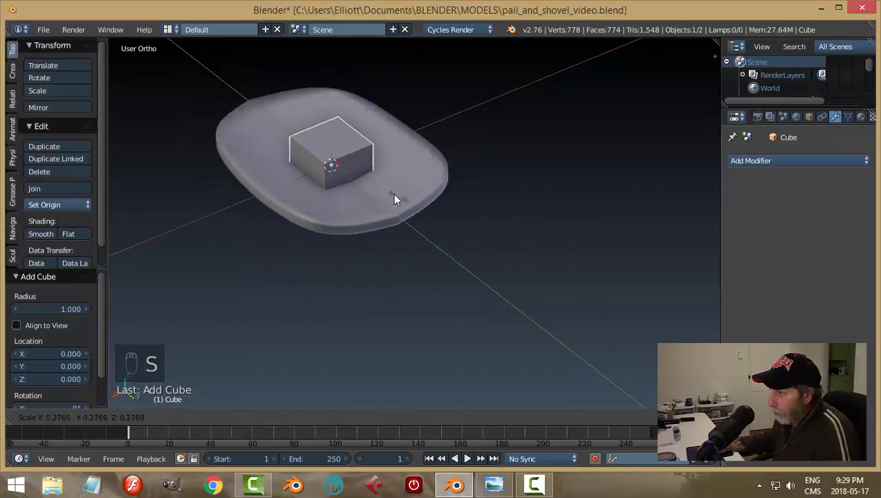
pyautogui.click(367, 184)
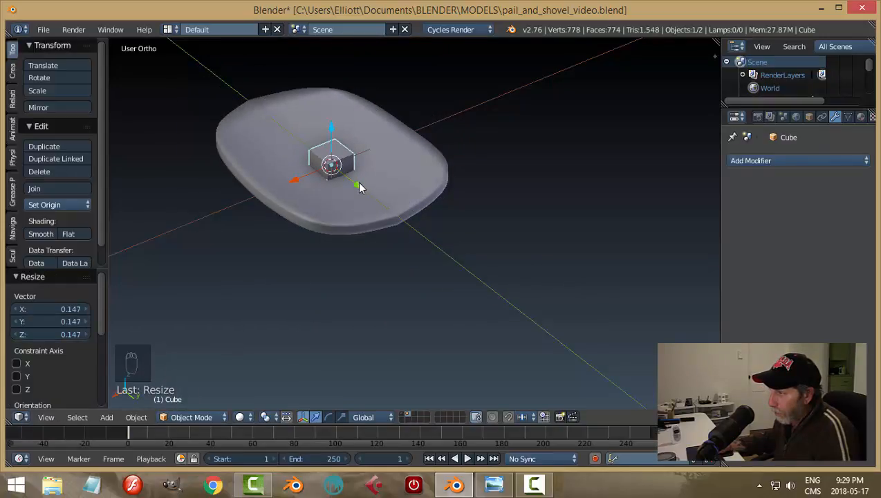
# Move the cube about 1.067 along Y to the blade's wide end and scale it up by about 1.091.
pyautogui.press('g')
pyautogui.press('y')
pyautogui.click(408, 257)
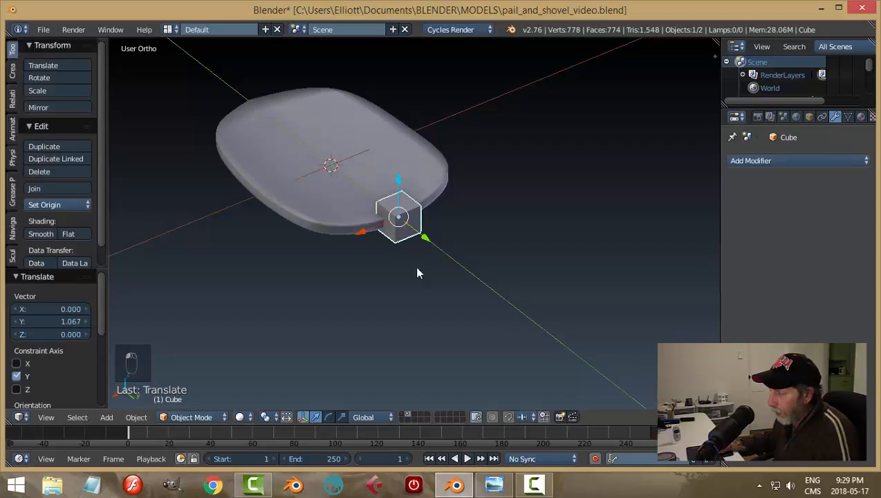
pyautogui.moveTo(417, 273); pyautogui.dragTo(636, 277, button='middle')
pyautogui.press('s')
pyautogui.click(582, 272)
# Add a Subdivision Surface modifier to the cube with View at 1 and apply it.
pyautogui.click(742, 161)
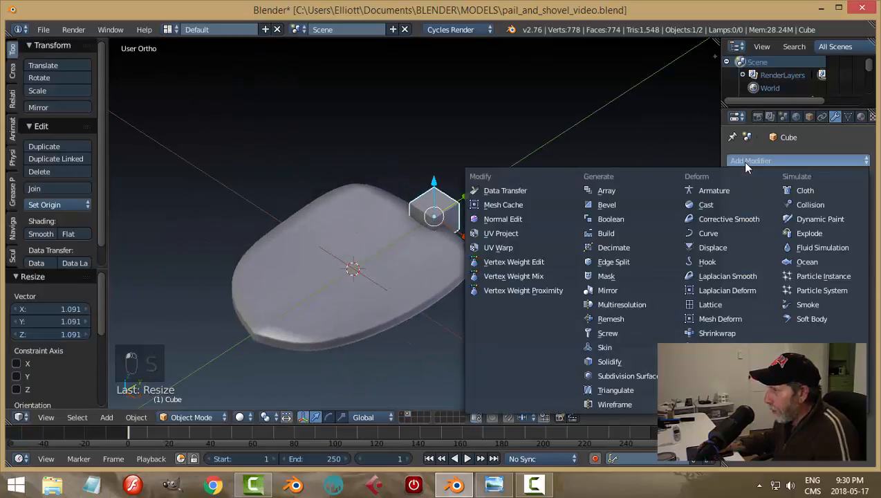
pyautogui.click(628, 376)
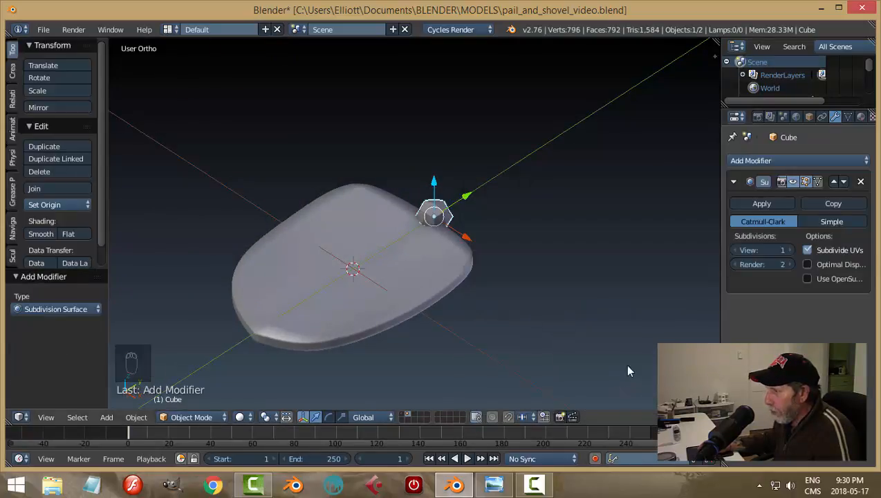
pyautogui.click(762, 204)
# Stretch the rounded cube along the Y axis by a factor of about 2.828.
pyautogui.scroll(4, 471, 338)
pyautogui.moveTo(525, 320); pyautogui.dragTo(462, 315, button='middle')
pyautogui.press('s')
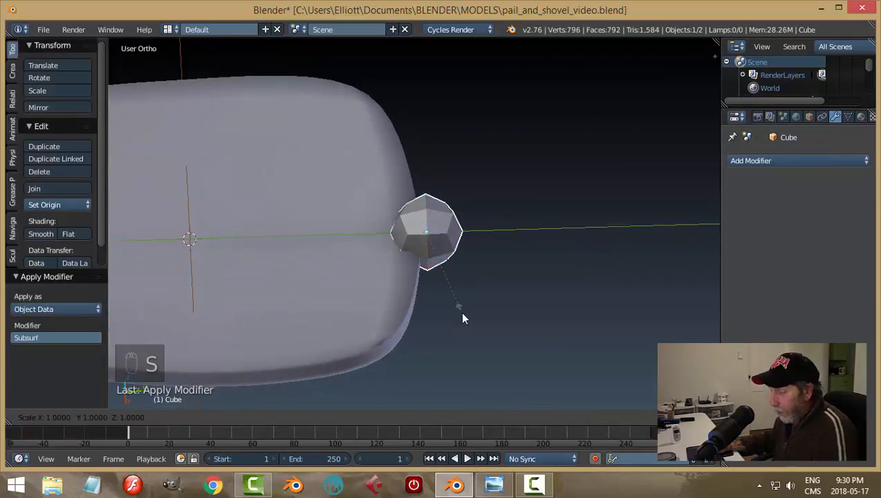
pyautogui.press('y')
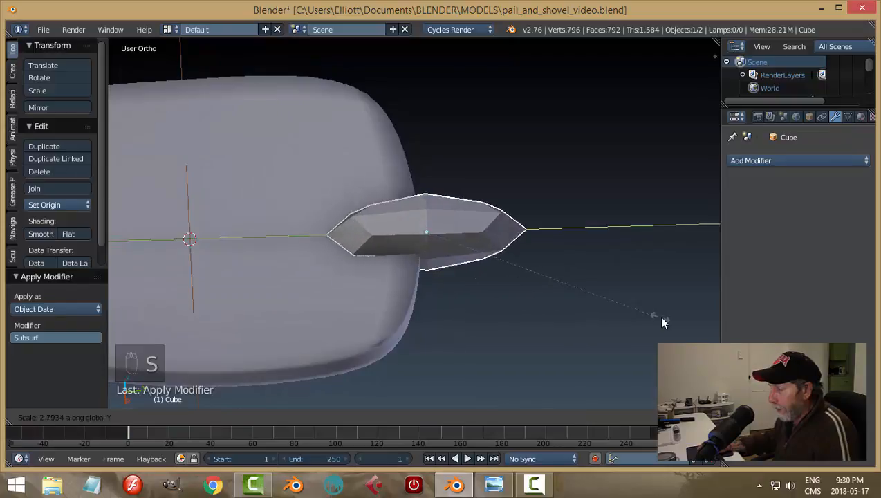
pyautogui.click(664, 321)
pyautogui.moveTo(443, 325); pyautogui.dragTo(509, 303, button='middle')
# Enter Edit Mode on the stretched cube, deselect everything, and show it in top view as wireframe.
pyautogui.press('Tab')
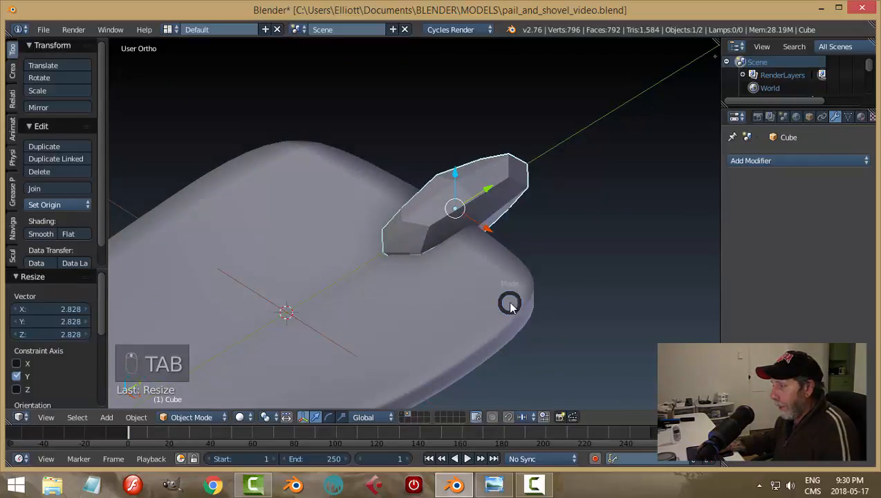
pyautogui.press('a')
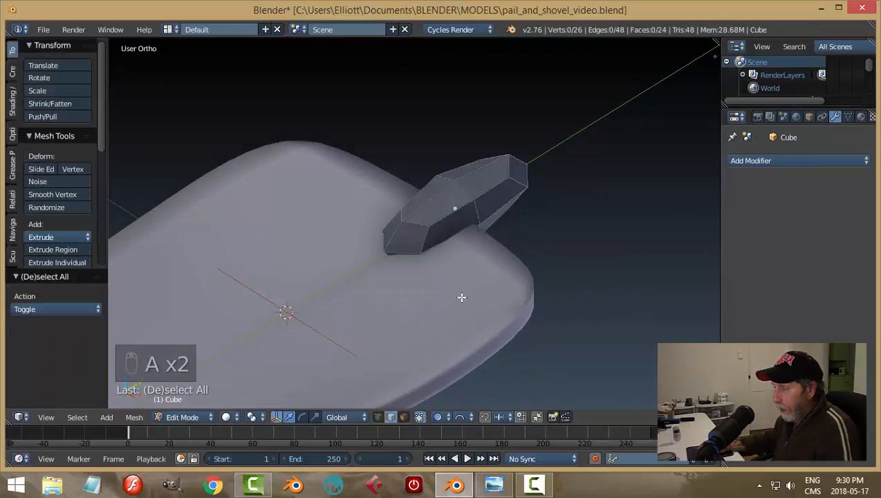
pyautogui.press('KP_7')
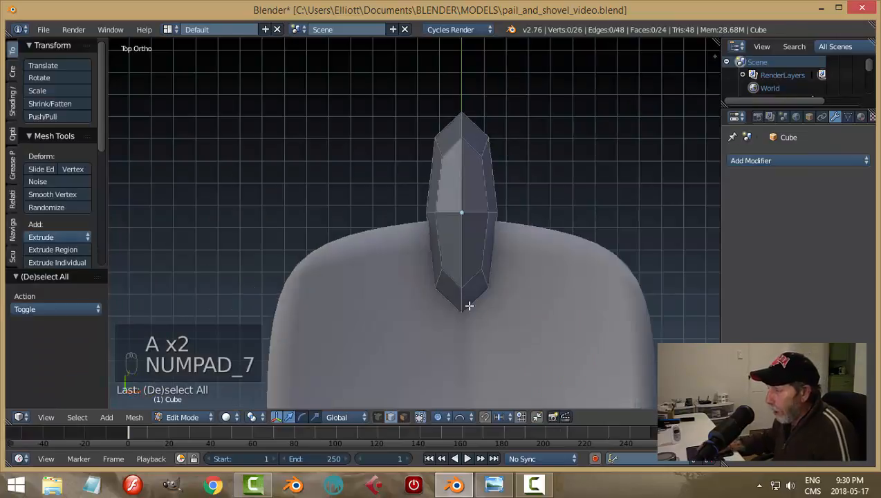
pyautogui.keyDown('shift'); pyautogui.moveTo(469, 306); pyautogui.dragTo(486, 217, button='middle'); pyautogui.keyUp('shift')
pyautogui.press('z')
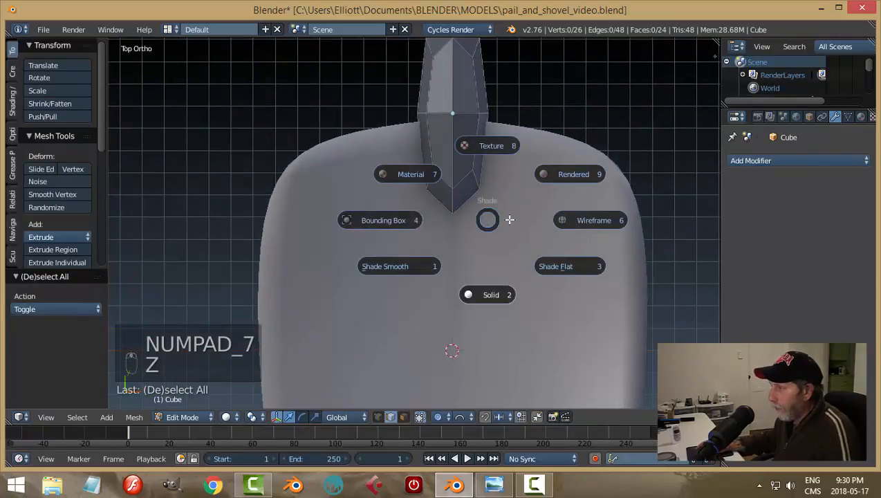
pyautogui.click(597, 219)
# Switch to vertex selection and box-select all vertices of the stretched cube's tip lying over the blade.
pyautogui.hotkey('ctrl', 'Tab')
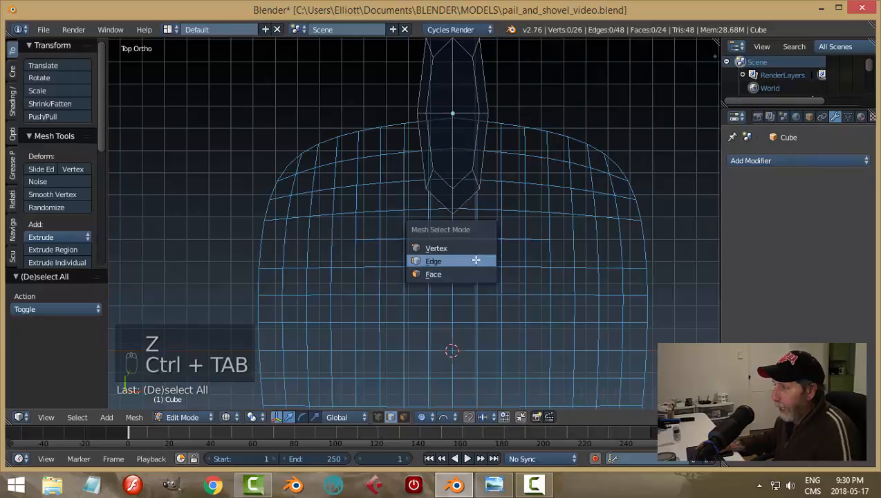
pyautogui.click(457, 245)
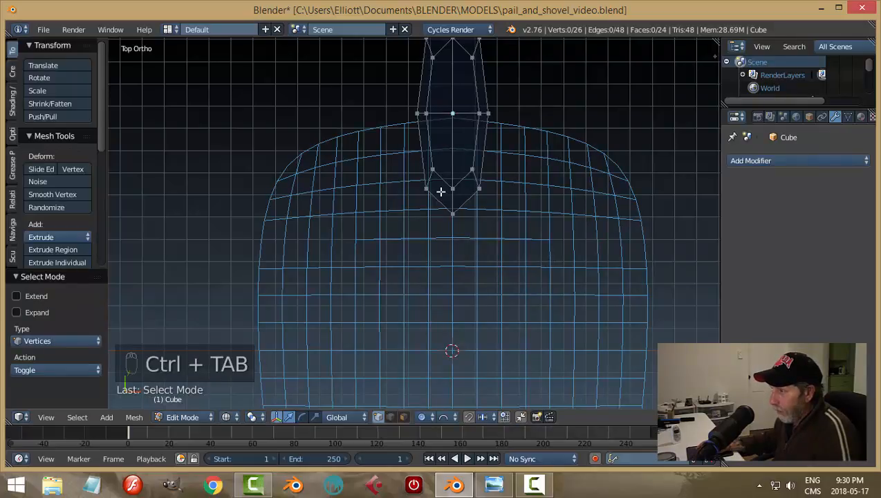
pyautogui.press('b')
pyautogui.moveTo(567, 285); pyautogui.dragTo(403, 162)
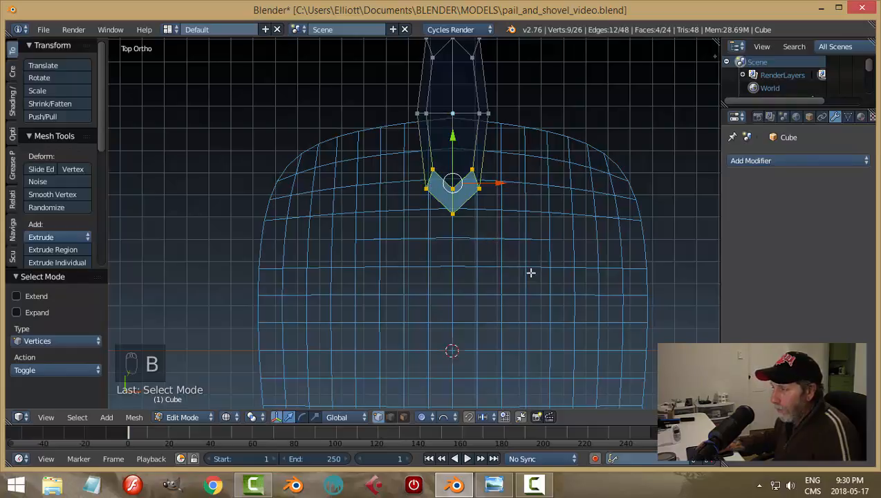
pyautogui.moveTo(531, 273); pyautogui.dragTo(536, 217, button='middle')
pyautogui.press('KP_7')
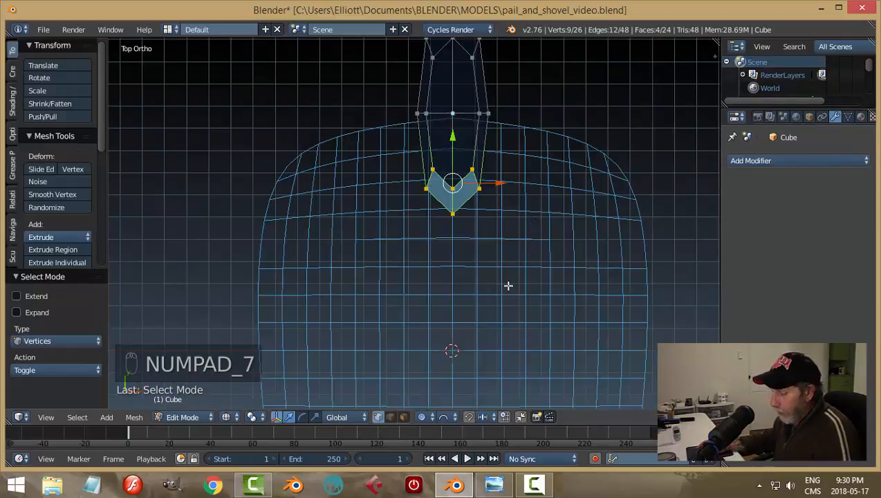
# Cancel the proportional scaling of the tip vertices and disable proportional editing.
pyautogui.press('s')
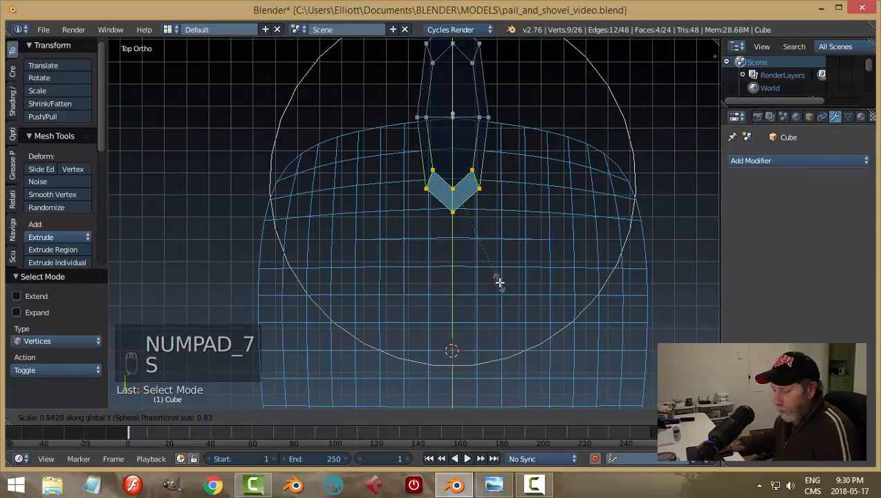
pyautogui.rightClick(499, 282)
pyautogui.click(430, 419)
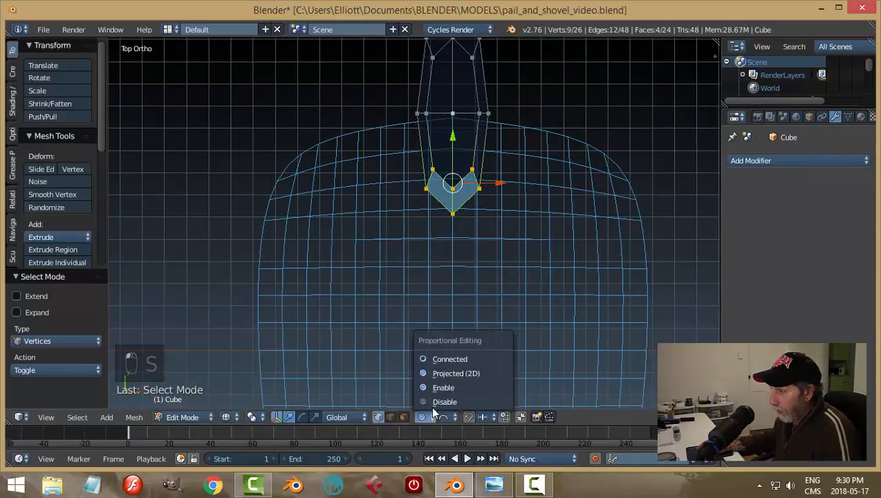
pyautogui.click(435, 404)
# Flatten the selected tip vertices along Y by about 0.349, then scale them uniformly by about 0.593.
pyautogui.press('s')
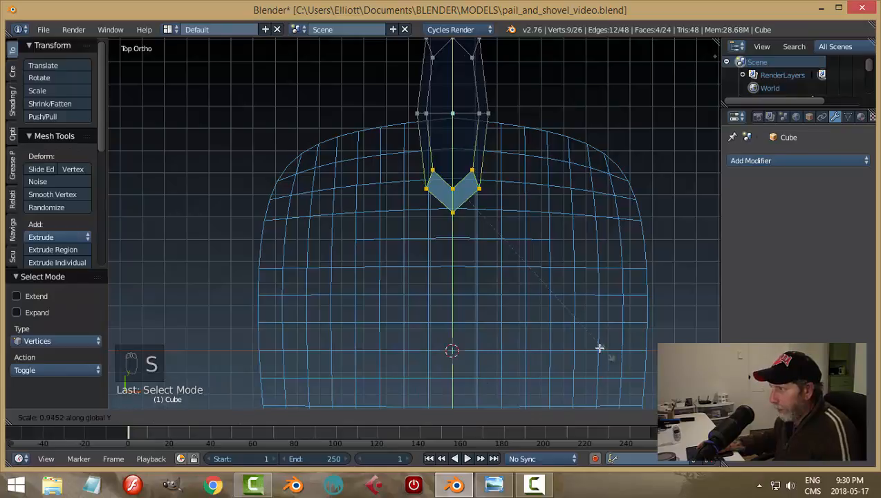
pyautogui.click(513, 244)
pyautogui.press('s')
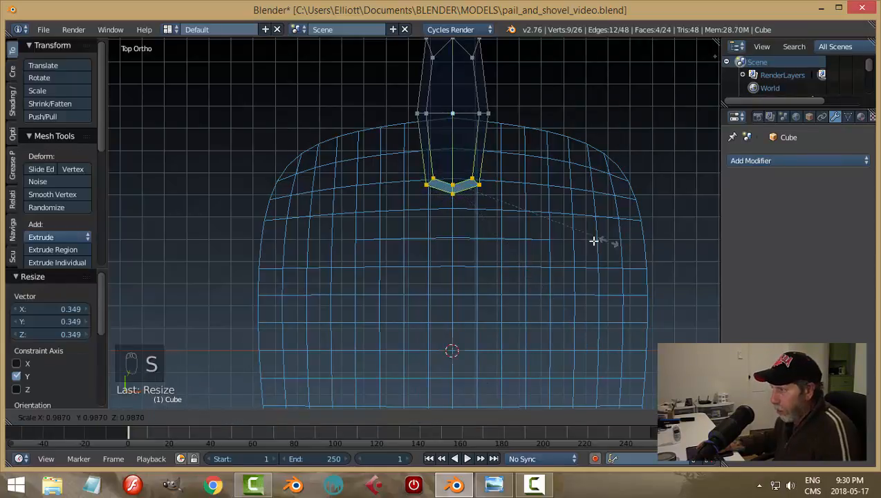
pyautogui.click(535, 240)
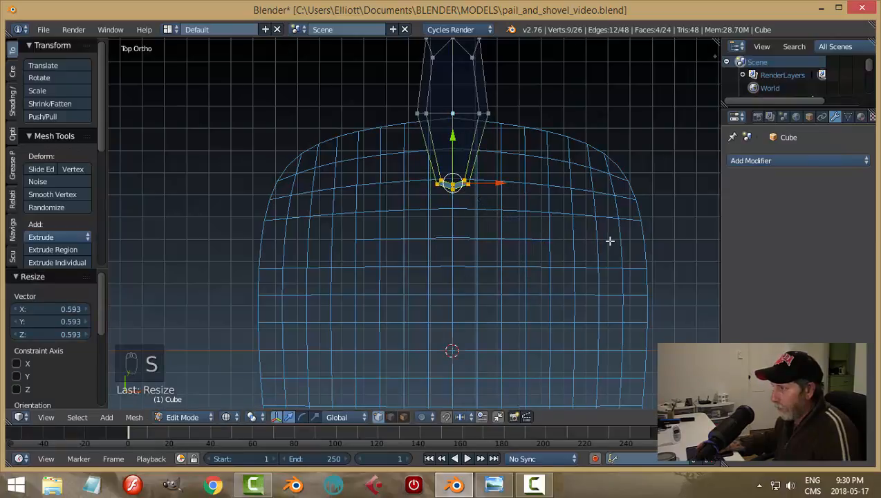
# Return the handle to Object Mode and display the scene in solid shading, viewed from the side.
pyautogui.press('Tab')
pyautogui.click(557, 248)
pyautogui.press('z')
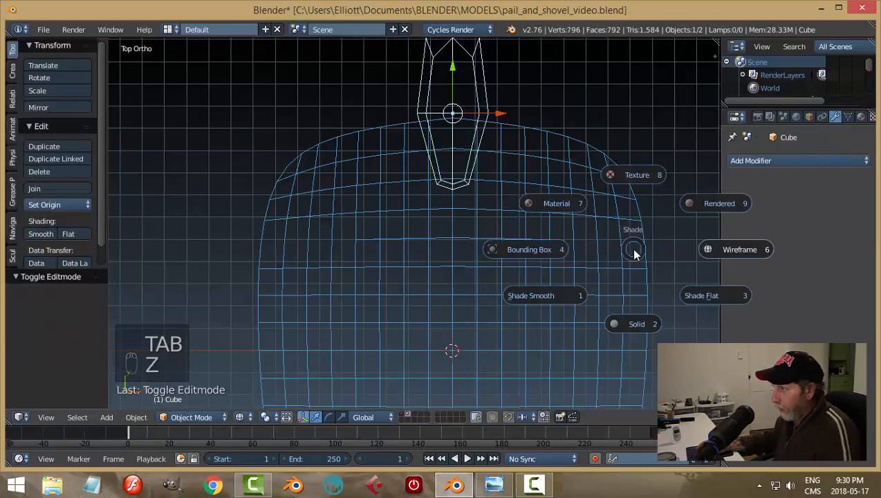
pyautogui.click(636, 323)
pyautogui.moveTo(621, 305)
pyautogui.mouseDown(button='middle')
pyautogui.moveTo(513, 243)
pyautogui.moveTo(505, 165)
pyautogui.moveTo(508, 184)
pyautogui.mouseUp(button='middle')
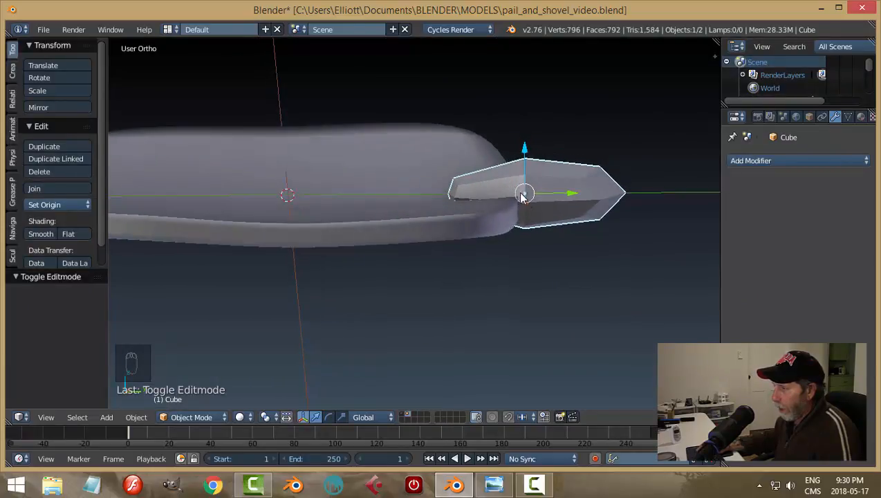
pyautogui.moveTo(531, 221); pyautogui.dragTo(497, 171, button='middle')
# In Edit Mode, flatten the handle's tip vertices along Z by about 0.312, then deselect them and return to Object Mode.
pyautogui.press('Tab')
pyautogui.click(669, 232)
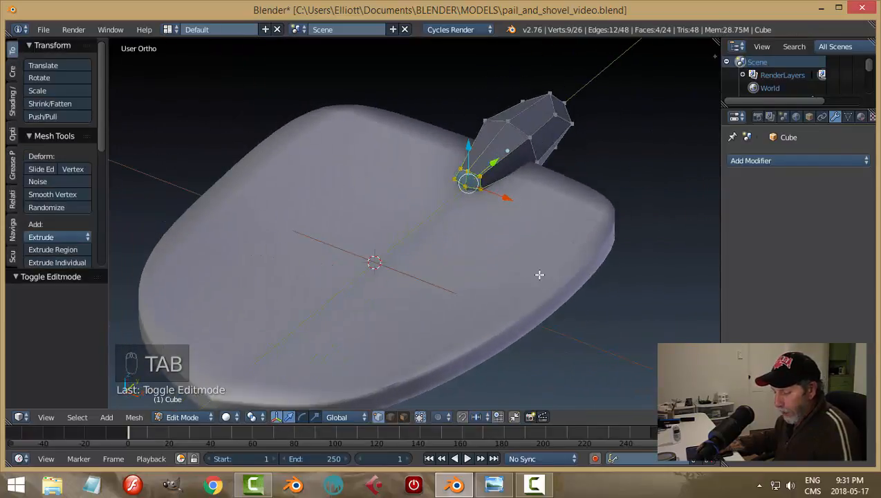
pyautogui.press('s')
pyautogui.press('z')
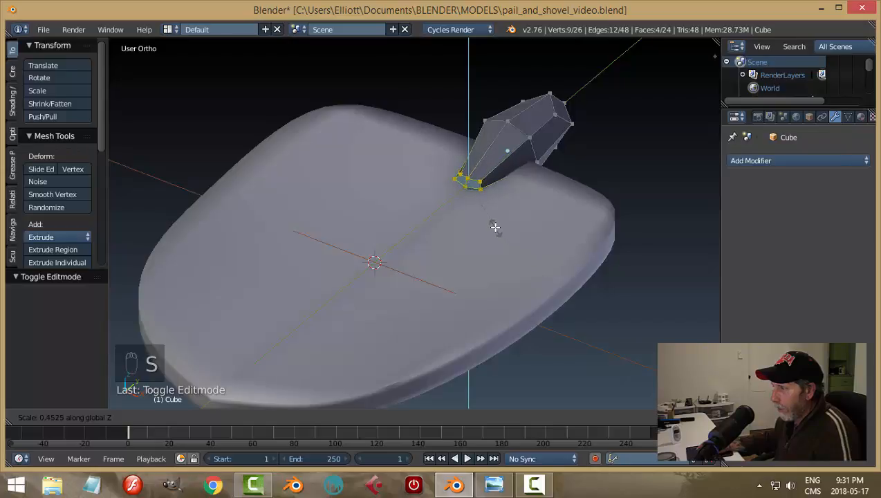
pyautogui.click(490, 213)
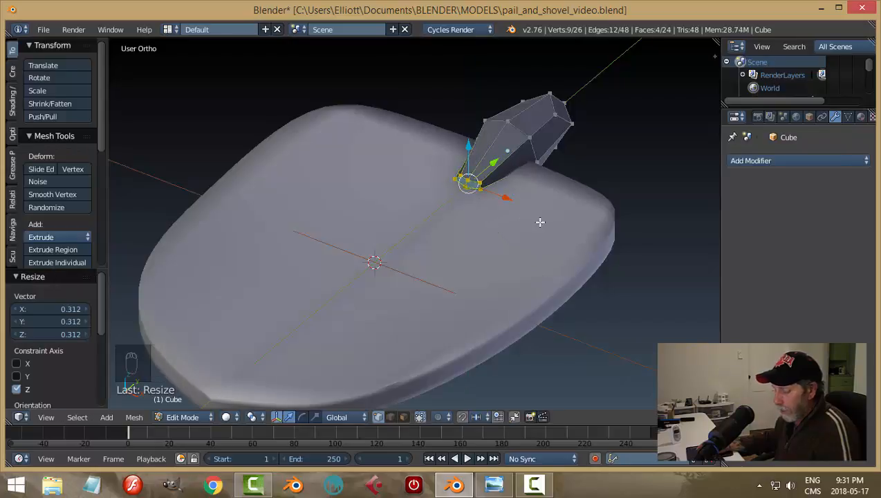
pyautogui.press('a')
pyautogui.press('Tab')
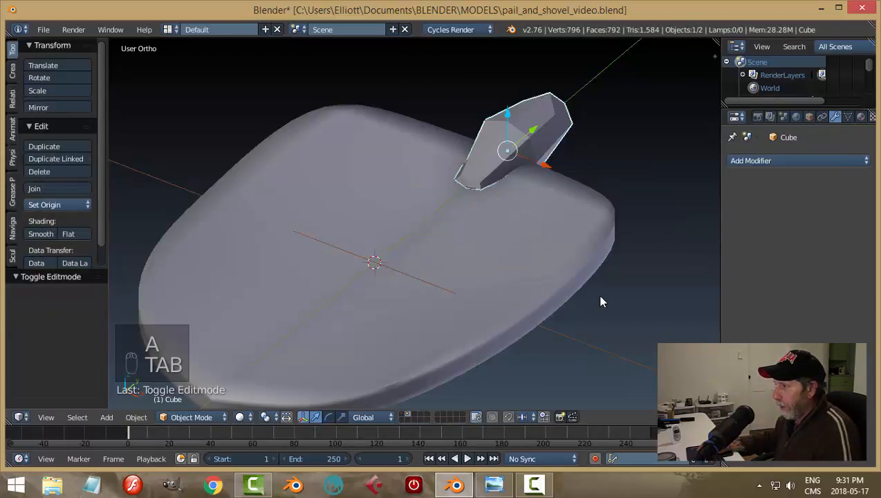
# Scale the whole handle along the Z axis by about 0.721.
pyautogui.moveTo(599, 300); pyautogui.dragTo(563, 263, button='middle')
pyautogui.press('s')
pyautogui.press('z')
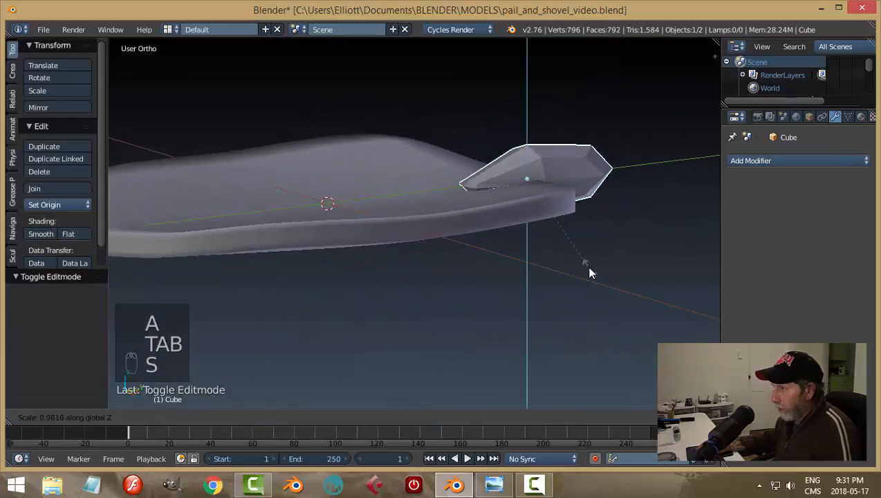
pyautogui.click(573, 239)
# Move the handle about -0.018 along the Z axis.
pyautogui.moveTo(572, 232); pyautogui.dragTo(538, 185, button='middle')
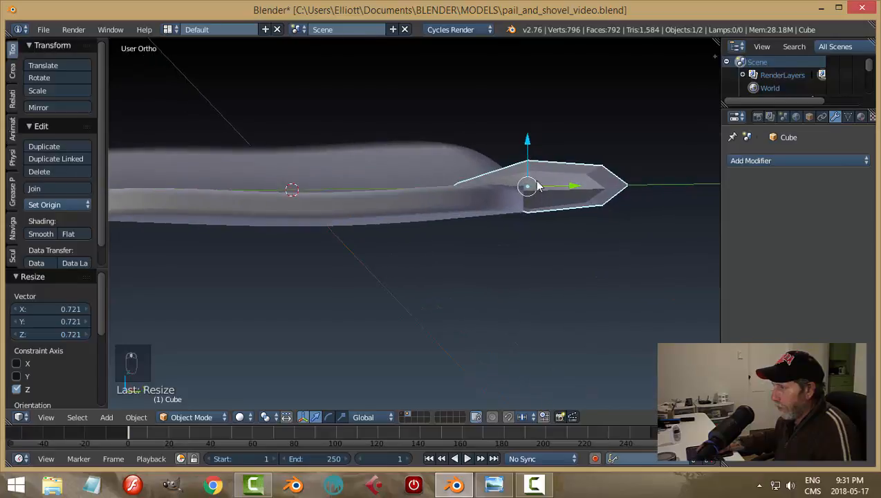
pyautogui.press('g')
pyautogui.press('z')
pyautogui.click(530, 147)
pyautogui.moveTo(531, 147); pyautogui.dragTo(634, 240, button='middle')
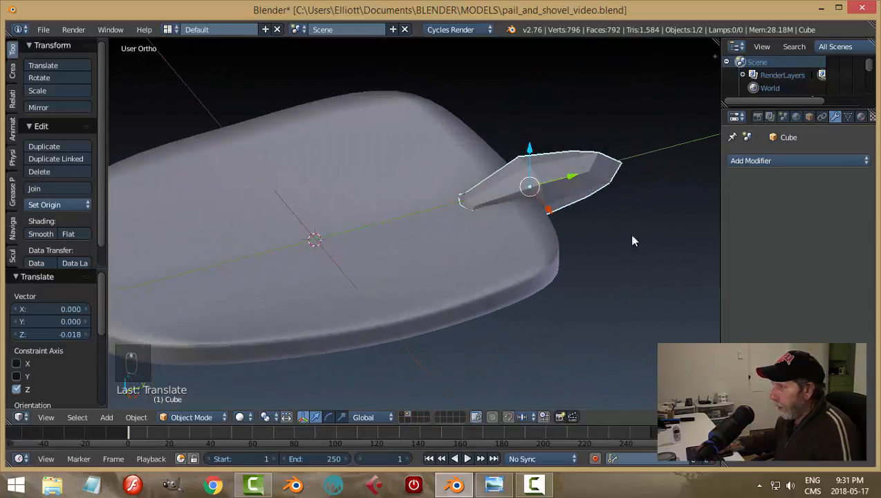
# Add a Subdivision Surface modifier to the handle with the view subdivisions set to 2.
pyautogui.click(748, 161)
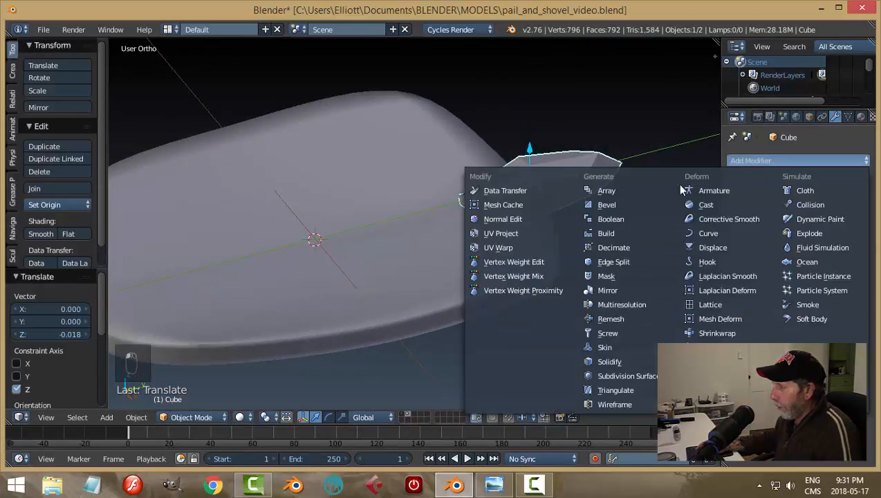
pyautogui.click(628, 376)
pyautogui.click(788, 252)
pyautogui.moveTo(613, 217)
pyautogui.mouseDown(button='middle')
pyautogui.moveTo(607, 247)
pyautogui.moveTo(570, 226)
pyautogui.moveTo(607, 206)
pyautogui.mouseUp(button='middle')
pyautogui.press('a')
pyautogui.press('a')
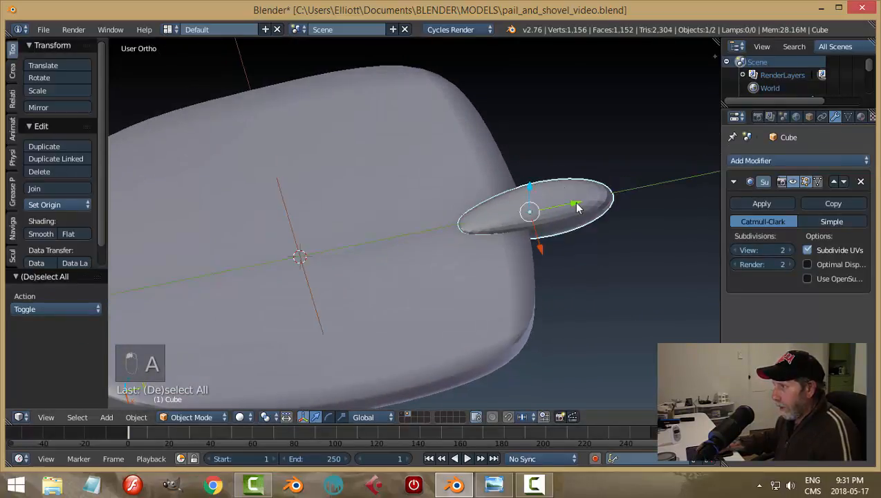
# Slide the handle about -0.192 along the Y axis, further onto the blade.
pyautogui.moveTo(578, 208); pyautogui.dragTo(536, 220)
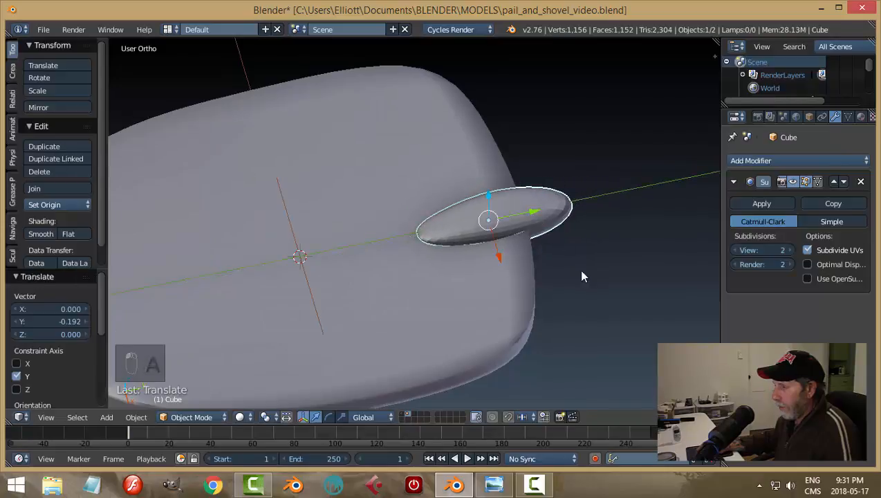
pyautogui.press('a')
pyautogui.moveTo(580, 280); pyautogui.dragTo(497, 219, button='middle')
# Apply smooth shading to the handle and deselect it.
pyautogui.press('a')
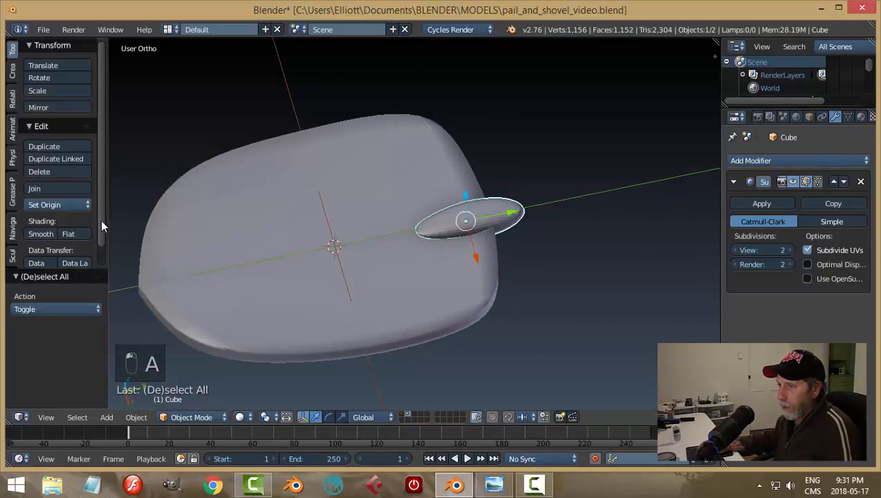
pyautogui.click(48, 233)
pyautogui.press('a')
pyautogui.scroll(-3, 356, 240)
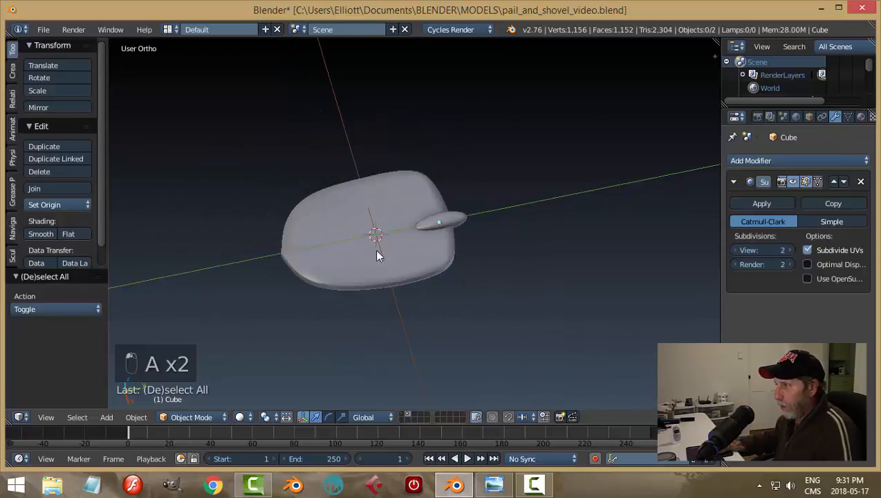
# Select the handle and enlarge it uniformly by a factor of about 1.28.
pyautogui.moveTo(374, 249); pyautogui.dragTo(497, 215, button='middle')
pyautogui.rightClick(468, 224)
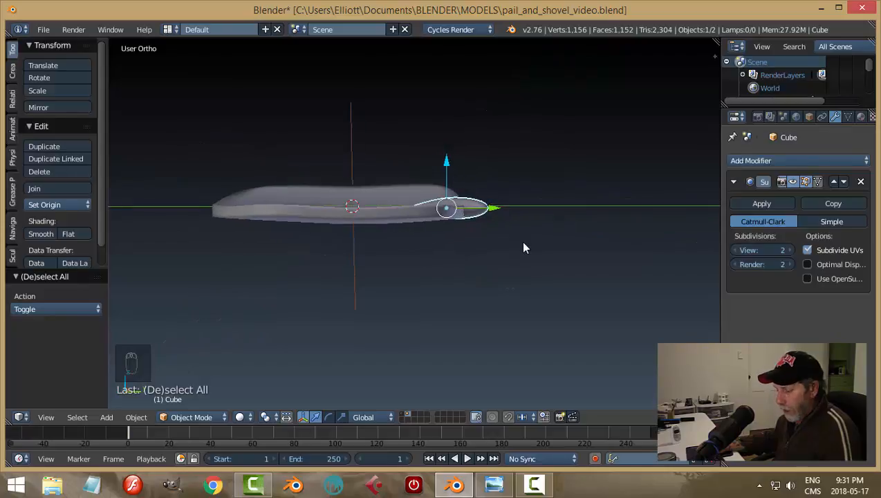
pyautogui.press('s')
pyautogui.click(545, 259)
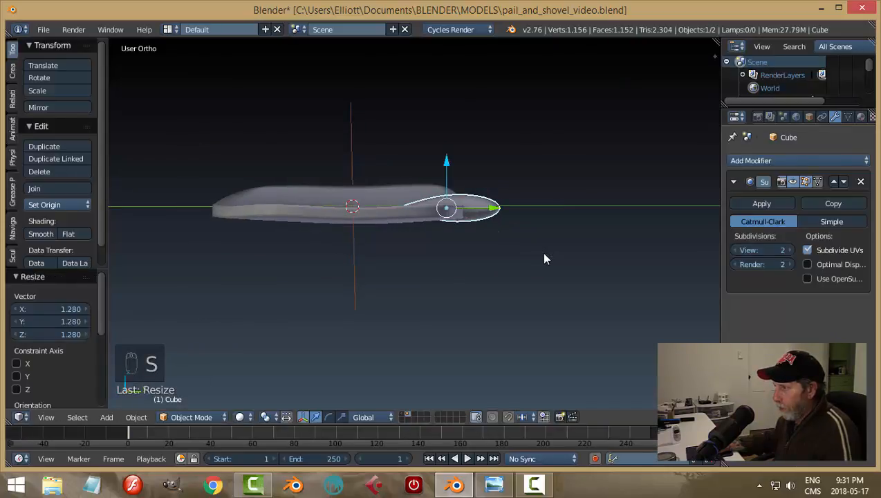
# Lower the handle slightly along the Z axis where it meets the blade.
pyautogui.moveTo(544, 254); pyautogui.dragTo(503, 232, button='middle')
pyautogui.moveTo(448, 161); pyautogui.dragTo(455, 172)
pyautogui.press('a')
pyautogui.moveTo(488, 175); pyautogui.dragTo(576, 271, button='middle')
# Widen the handle slightly along the X axis.
pyautogui.moveTo(488, 242); pyautogui.dragTo(527, 247, button='middle')
pyautogui.press('s')
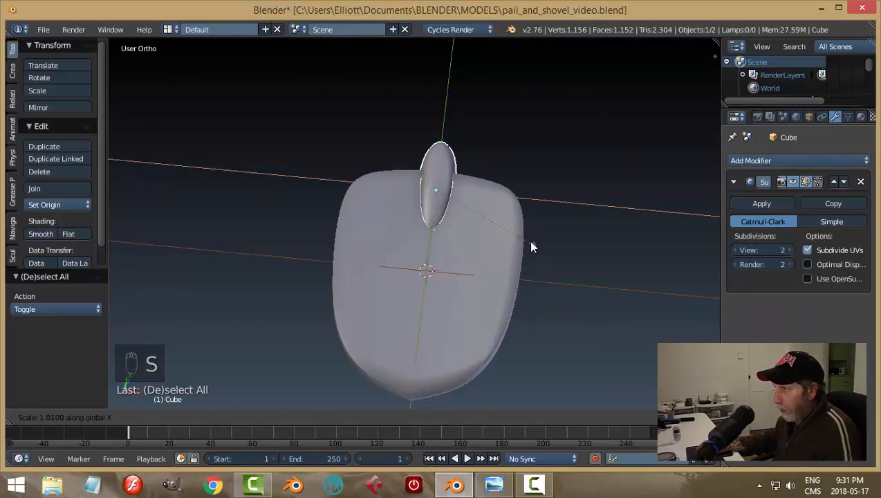
pyautogui.press('x')
pyautogui.click(566, 242)
pyautogui.press('a')
pyautogui.moveTo(599, 251); pyautogui.dragTo(425, 253, button='middle')
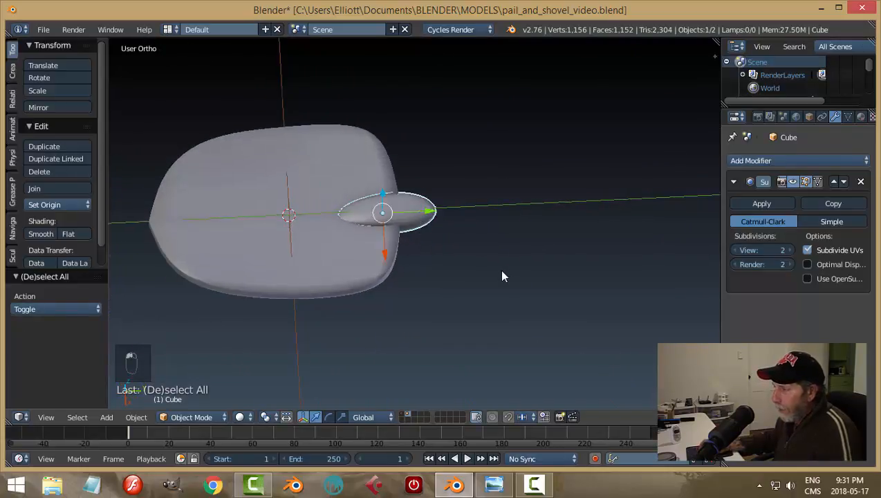
# In Edit Mode, show the handle in top-view wireframe and box-select the vertices at its free outer end.
pyautogui.scroll(1, 501, 267)
pyautogui.press('Tab')
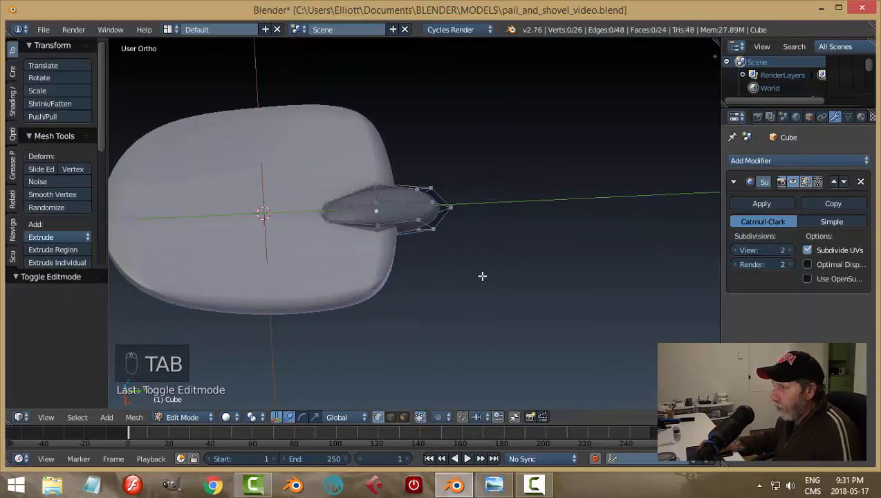
pyautogui.scroll(3, 498, 270)
pyautogui.press('KP_7')
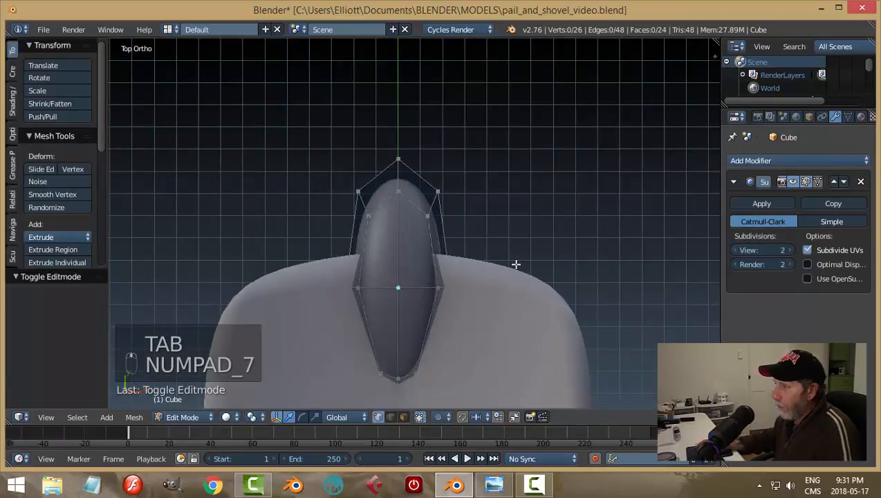
pyautogui.press('z')
pyautogui.click(615, 197)
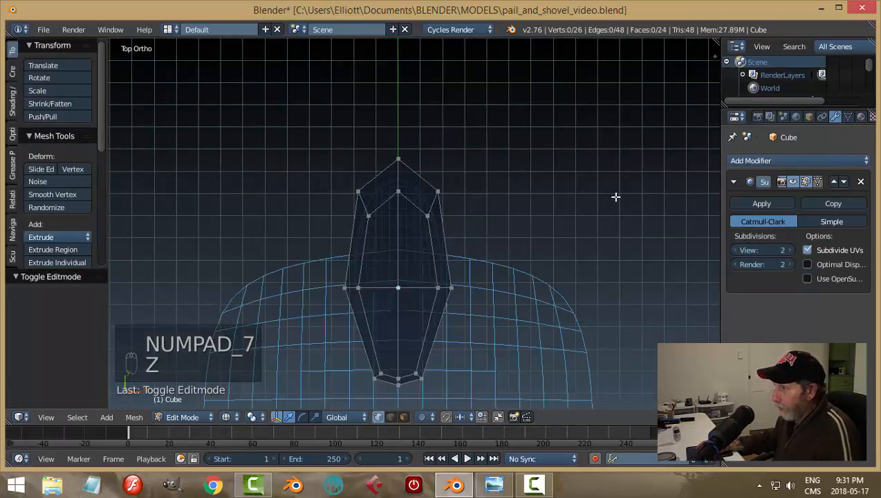
pyautogui.press('b')
pyautogui.moveTo(242, 102); pyautogui.dragTo(466, 236)
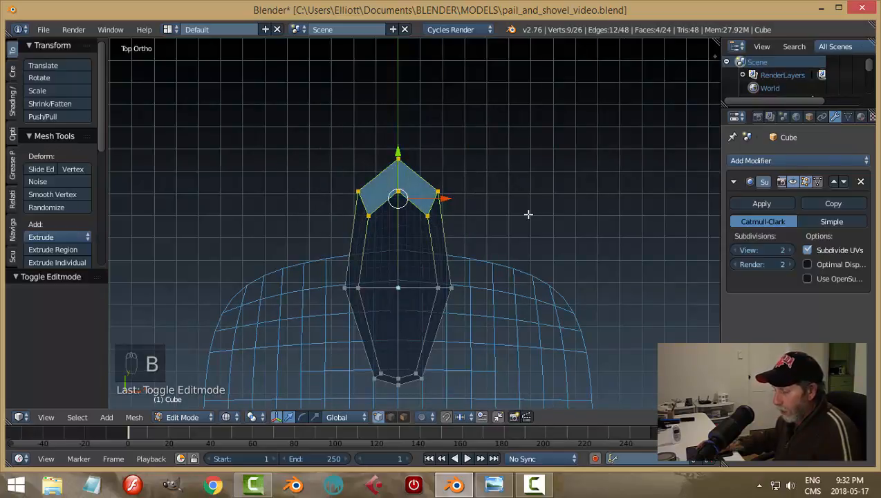
# Flatten the outer end's vertices along the Y axis until the end is nearly straight, then deselect them.
pyautogui.press('s')
pyautogui.press('y')
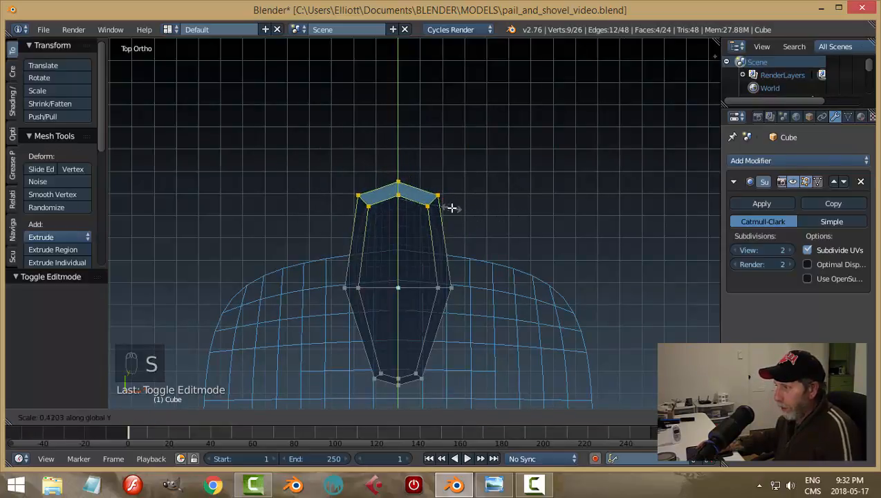
pyautogui.click(409, 202)
pyautogui.moveTo(429, 207); pyautogui.dragTo(419, 157, button='middle')
pyautogui.press('a')
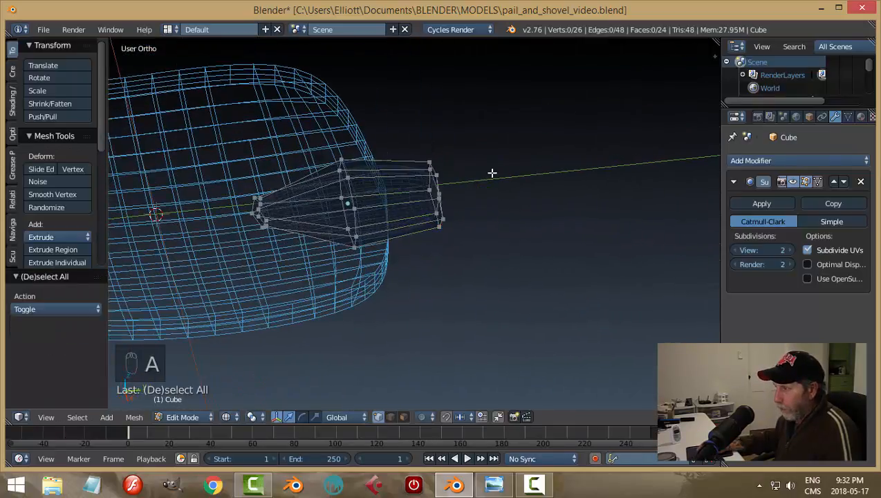
# Return to Object Mode and solid shading to check the handle's blunted end.
pyautogui.moveTo(492, 173); pyautogui.dragTo(474, 176, button='middle')
pyautogui.press('Tab')
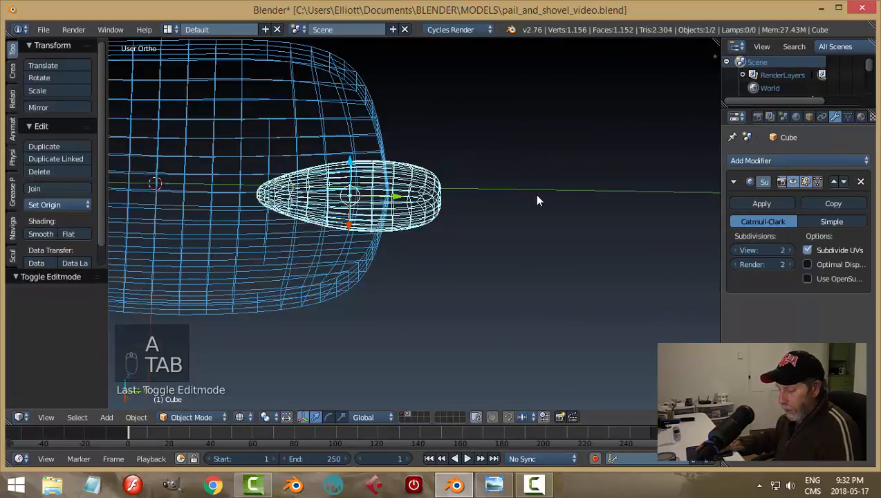
pyautogui.press('z')
pyautogui.click(551, 285)
pyautogui.moveTo(570, 232)
pyautogui.mouseDown(button='middle')
pyautogui.moveTo(527, 258)
pyautogui.moveTo(578, 205)
pyautogui.moveTo(490, 177)
pyautogui.moveTo(459, 191)
pyautogui.moveTo(449, 221)
pyautogui.moveTo(553, 220)
pyautogui.moveTo(554, 238)
pyautogui.mouseUp(button='middle')
pyautogui.moveTo(457, 219); pyautogui.dragTo(482, 227, button='middle')
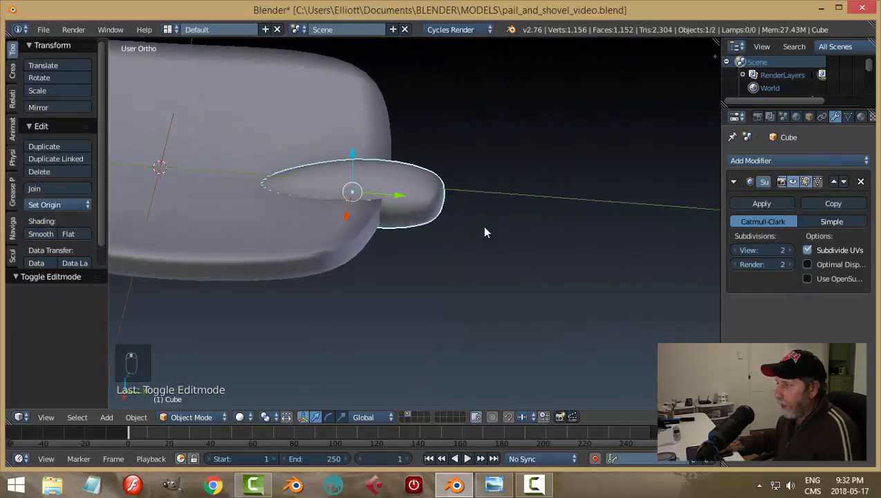
# Add an edge loop around the handle, slide it close to the outer end to sharpen the edge, and return to Object Mode.
pyautogui.press('Tab')
pyautogui.click(532, 223)
pyautogui.scroll(3, 488, 211)
pyautogui.moveTo(477, 192); pyautogui.dragTo(440, 126, button='middle')
pyautogui.hotkey('ctrl', 'r')
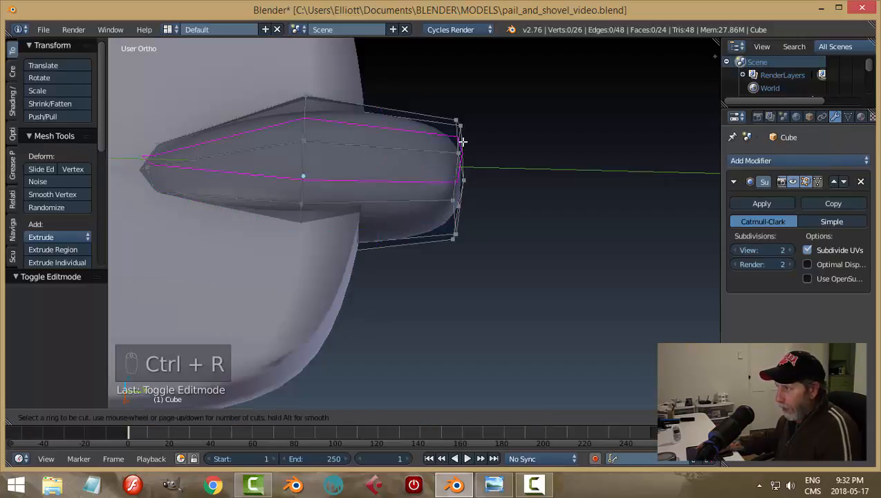
pyautogui.click(413, 120)
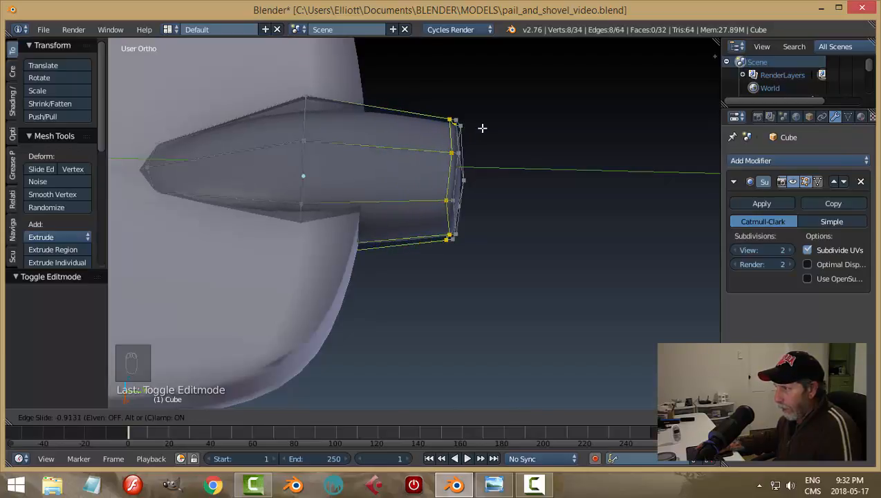
pyautogui.click(483, 128)
pyautogui.press('a')
pyautogui.press('Tab')
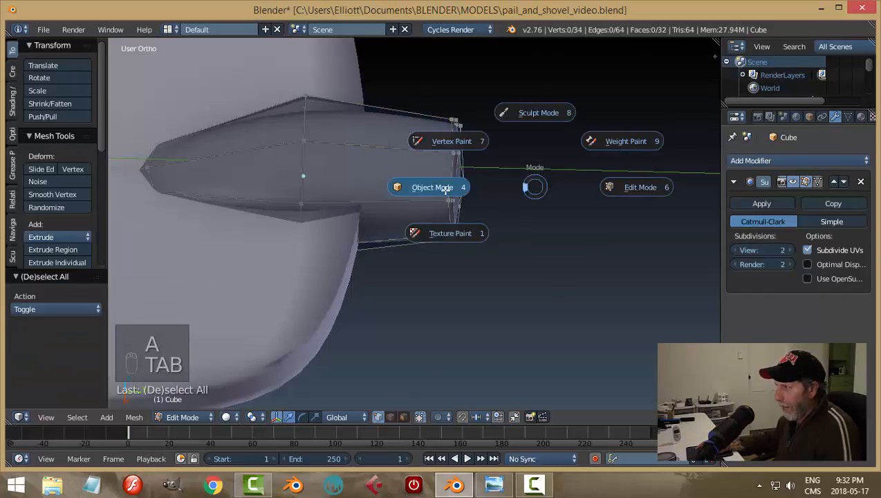
pyautogui.click(483, 208)
# Lengthen the handle along the Y axis by a factor of about 1.353.
pyautogui.moveTo(482, 209); pyautogui.dragTo(457, 229, button='middle')
pyautogui.press('a')
pyautogui.scroll(-2, 478, 242)
pyautogui.press('s')
pyautogui.press('y')
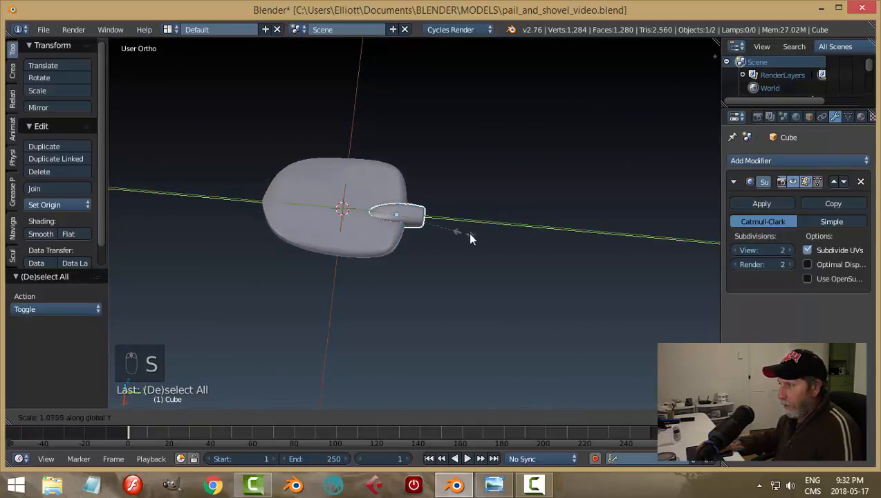
pyautogui.click(446, 243)
# Shift the handle slightly outward from the blade along the Y axis and deselect it.
pyautogui.press('g')
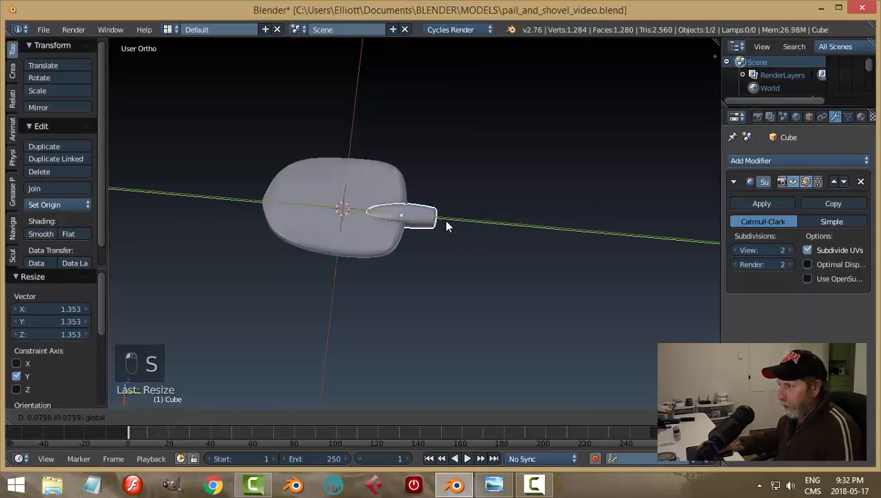
pyautogui.click(444, 220)
pyautogui.press('a')
# Save the shovel model, overwriting pail_and_shovel_video.blend.
pyautogui.moveTo(482, 259); pyautogui.dragTo(509, 306, button='middle')
pyautogui.hotkey('ctrl', 's')
pyautogui.click(509, 229)
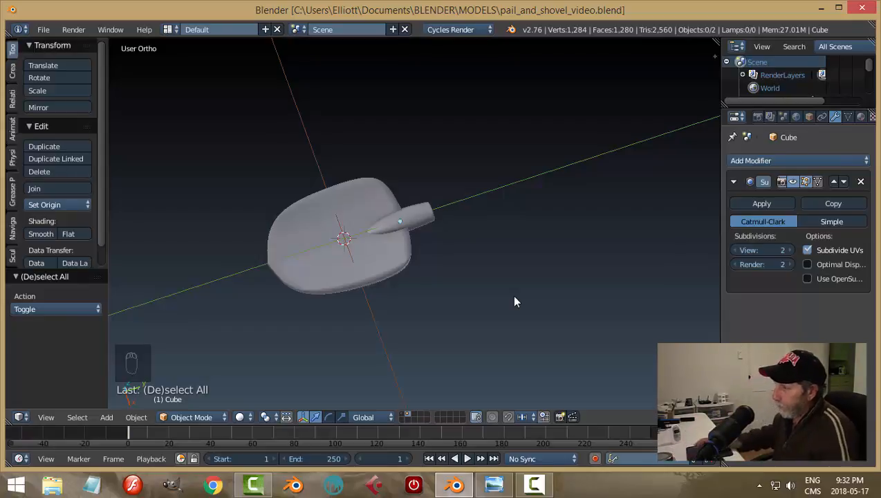
# Try to widen the handle along the X axis by a factor of 1.170.
pyautogui.rightClick(421, 221)
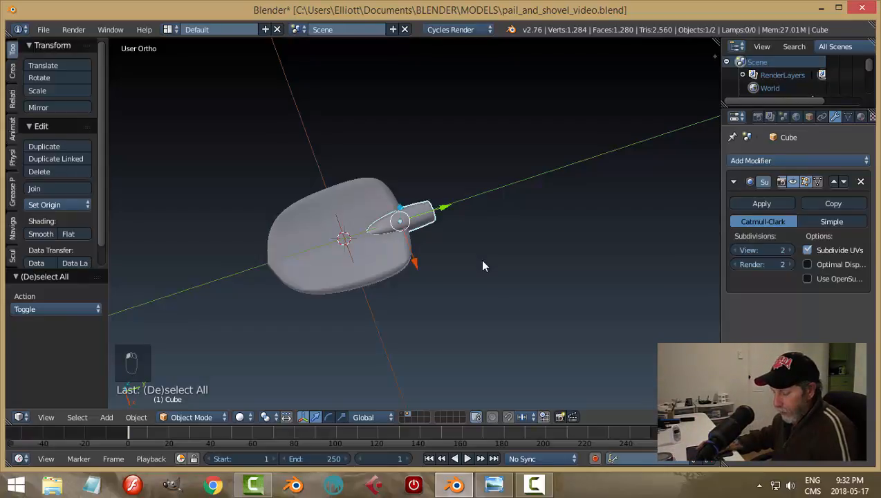
pyautogui.press('s')
pyautogui.click(498, 276)
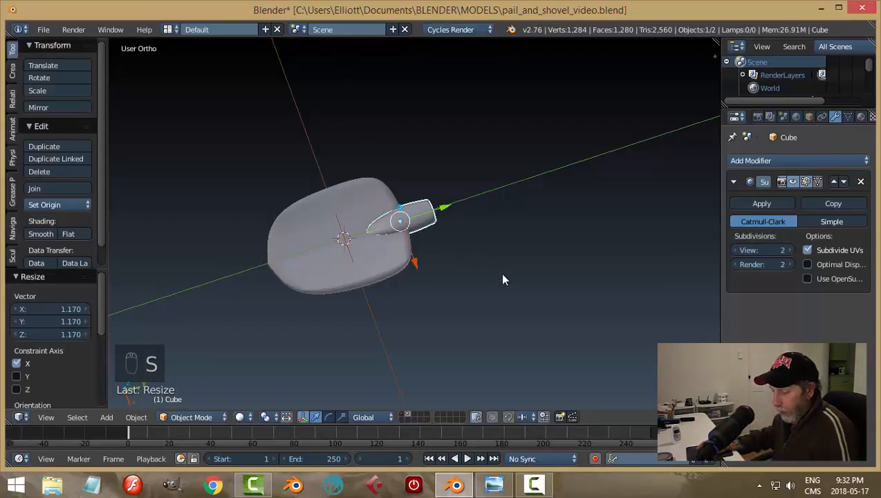
pyautogui.press('a')
pyautogui.moveTo(503, 280); pyautogui.dragTo(371, 217, button='middle')
pyautogui.hotkey('ctrl', 's')
pyautogui.hotkey('ctrl', 'z')
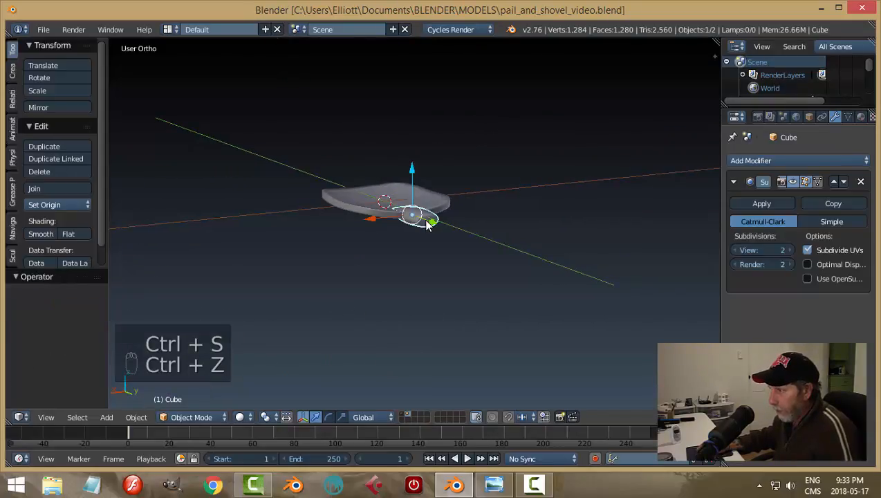
pyautogui.hotkey('ctrl', 'z')
# Thicken the handle along the Z axis by a factor of about 1.2 and save the model.
pyautogui.press('a')
pyautogui.moveTo(457, 245); pyautogui.dragTo(466, 264, button='middle')
pyautogui.scroll(2, 426, 242)
pyautogui.scroll(1, 467, 263)
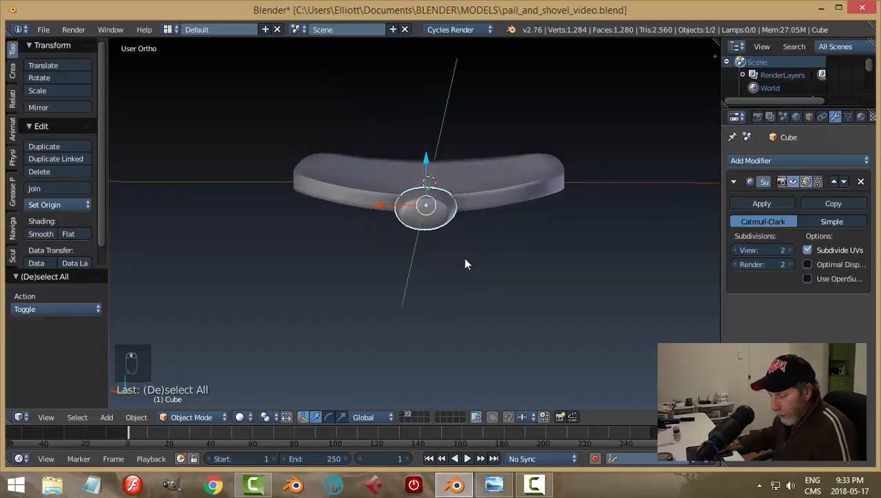
pyautogui.press('s')
pyautogui.press('z')
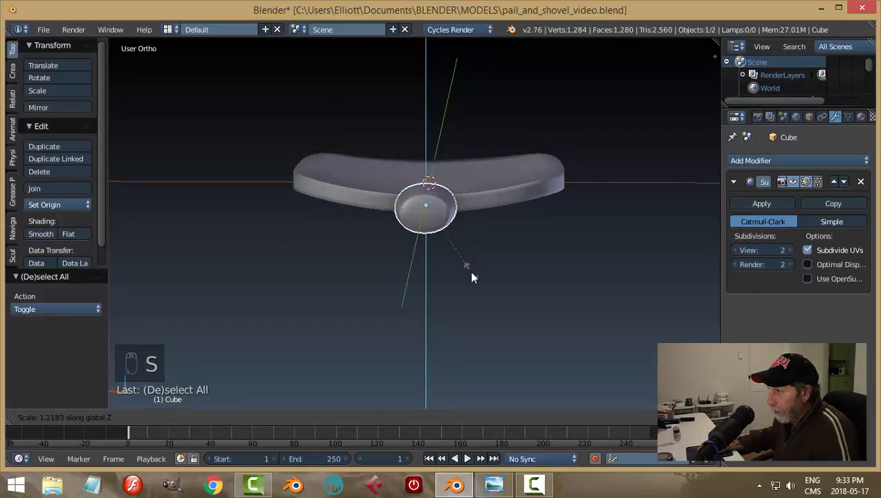
pyautogui.click(470, 273)
pyautogui.moveTo(470, 273); pyautogui.dragTo(573, 291, button='middle')
pyautogui.scroll(-3, 478, 275)
pyautogui.press('a')
pyautogui.hotkey('ctrl', 's')
pyautogui.moveTo(525, 260); pyautogui.dragTo(528, 314, button='middle')
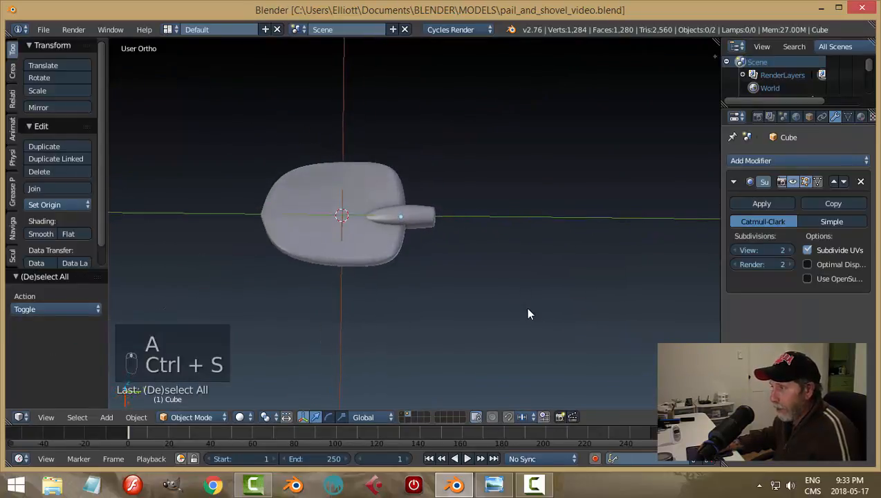
# Deselect everything and add a mesh circle with 32 vertices and a radius of 1 at the 3D cursor.
pyautogui.moveTo(450, 221); pyautogui.dragTo(452, 222, button='right')
pyautogui.press('a')
pyautogui.moveTo(498, 236); pyautogui.dragTo(468, 242, button='middle')
pyautogui.hotkey('shift', 'a')
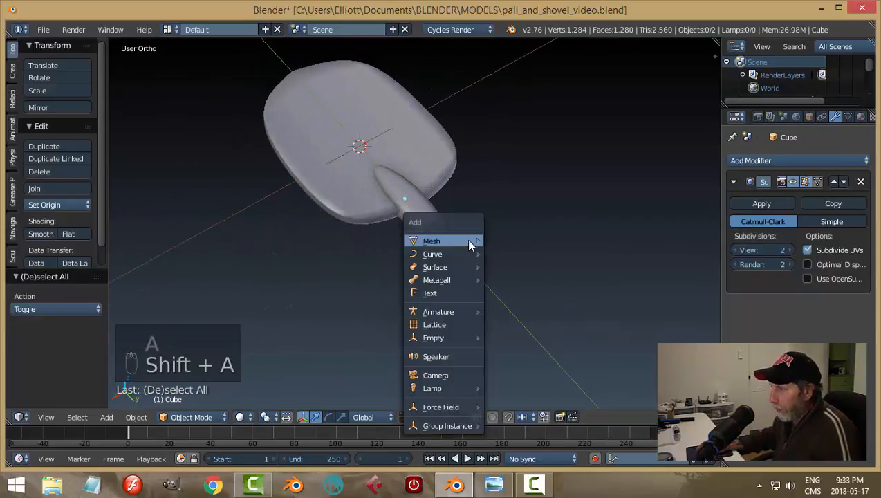
pyautogui.moveTo(470, 240)
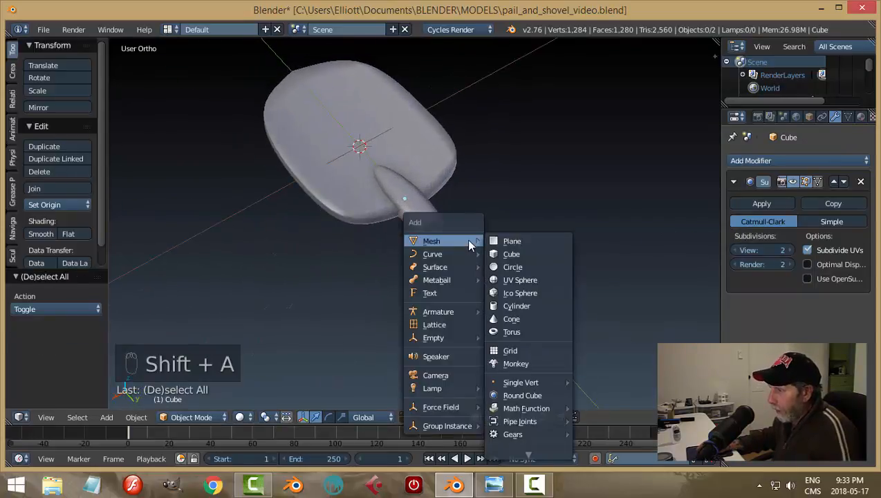
pyautogui.click(513, 267)
pyautogui.moveTo(517, 266); pyautogui.dragTo(544, 239, button='middle')
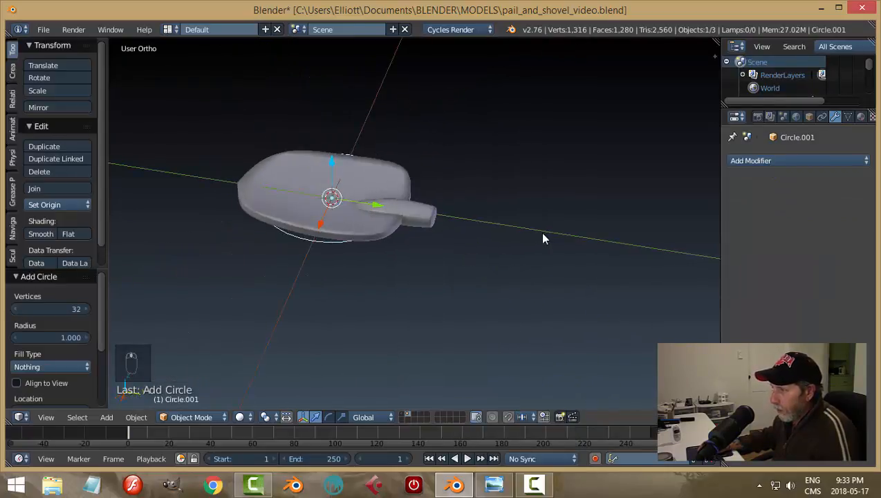
# Rotate the circle 90° about the X axis and move it about 1.417 along Y to the handle's outer end.
pyautogui.press('r')
pyautogui.press('x')
pyautogui.press('9')
pyautogui.press('0')
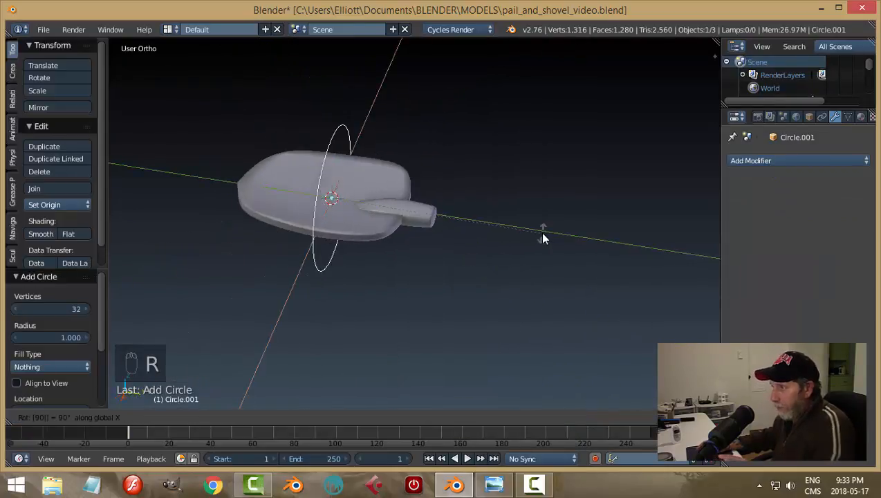
pyautogui.press('Return')
pyautogui.moveTo(374, 205); pyautogui.dragTo(471, 233)
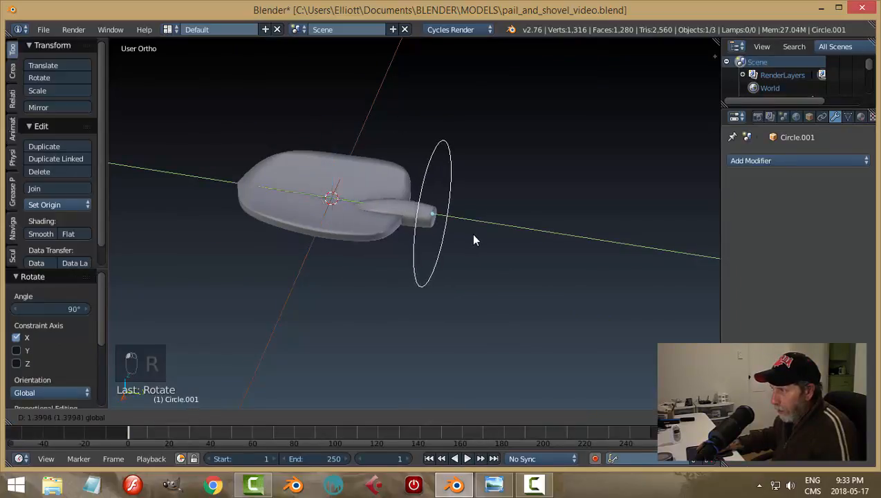
pyautogui.moveTo(567, 245); pyautogui.dragTo(498, 232, button='middle')
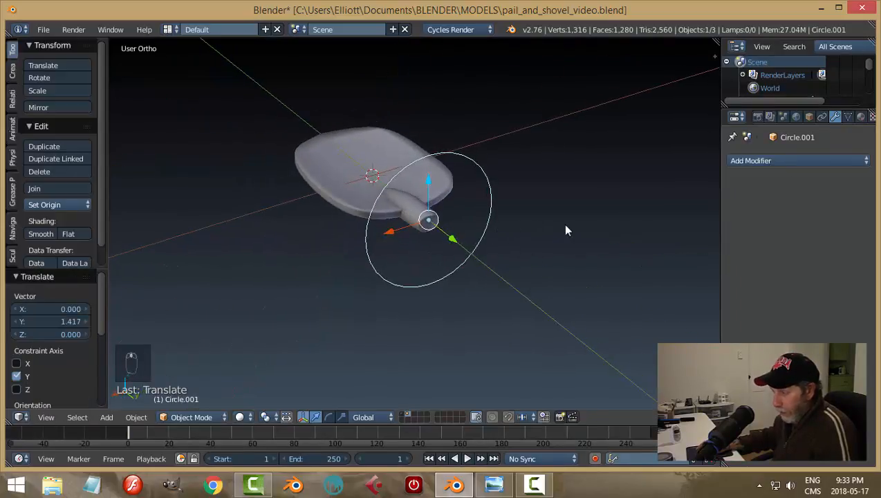
# Scale the circle down to 0.219 and lower it slightly along Z to centre it on the handle's end.
pyautogui.press('s')
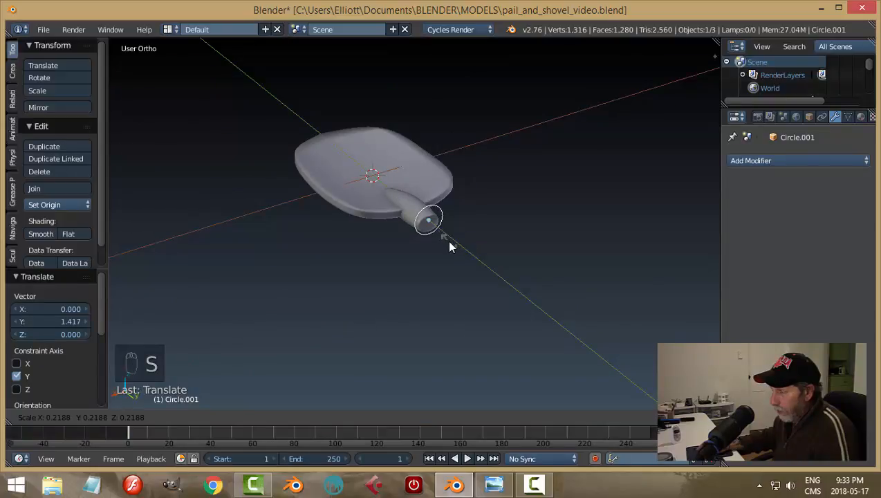
pyautogui.click(449, 242)
pyautogui.moveTo(450, 242); pyautogui.dragTo(415, 190, button='middle')
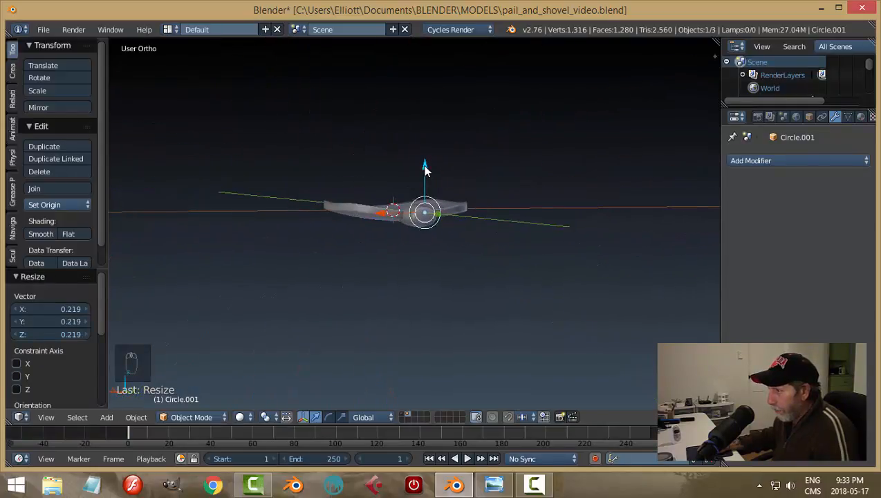
pyautogui.moveTo(425, 169); pyautogui.dragTo(429, 196)
pyautogui.moveTo(437, 231); pyautogui.dragTo(539, 265, button='middle')
# Fill the circle with a face and extrude it about 0.16 away from the handle to form a collar.
pyautogui.press('Tab')
pyautogui.press('a')
pyautogui.press('a')
pyautogui.press('a')
pyautogui.press('a')
pyautogui.press('f')
pyautogui.press('e')
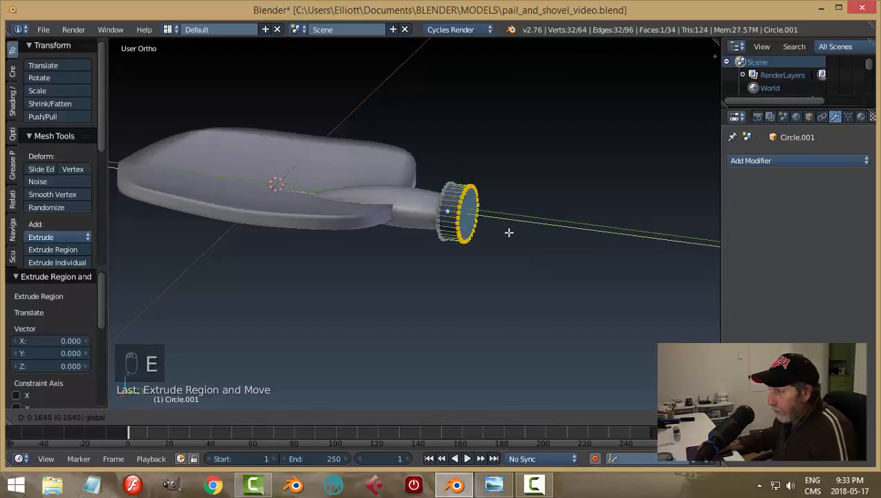
pyautogui.click(517, 232)
# Recalculate the normals of the whole collar mesh and return to Object Mode.
pyautogui.press('a')
pyautogui.press('a')
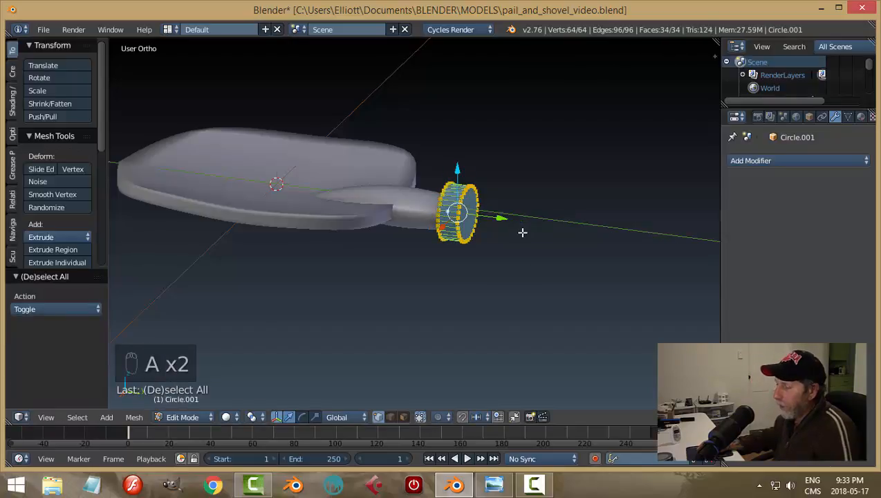
pyautogui.hotkey('ctrl', 'n')
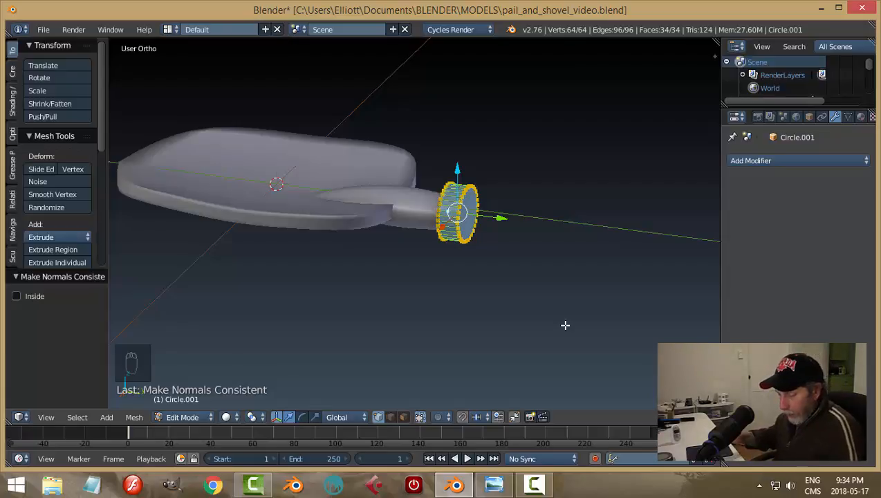
pyautogui.press('a')
pyautogui.press('Tab')
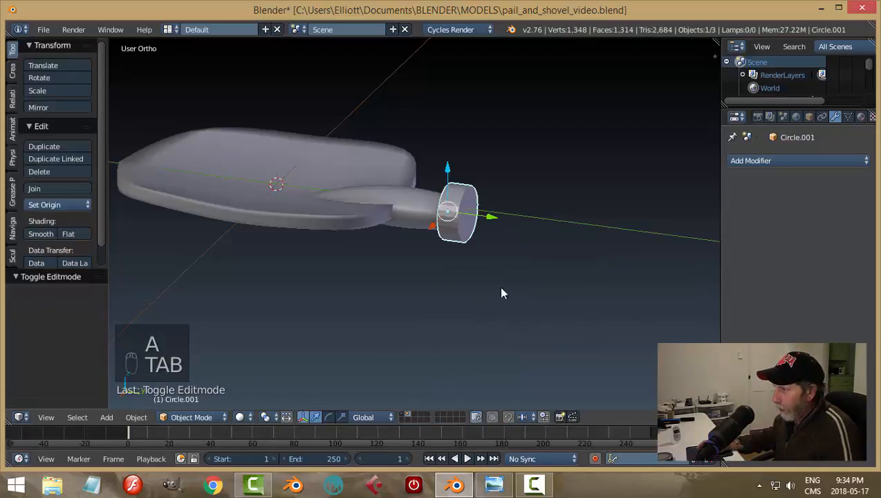
# Shrink the collar by a factor of 0.872, then enlarge it slightly by 1.010.
pyautogui.moveTo(512, 277); pyautogui.dragTo(646, 295, button='middle')
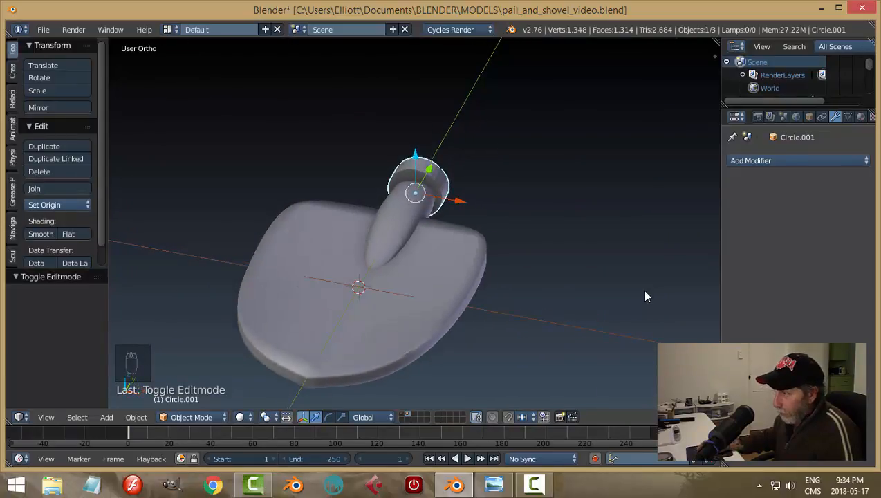
pyautogui.press('s')
pyautogui.click(610, 289)
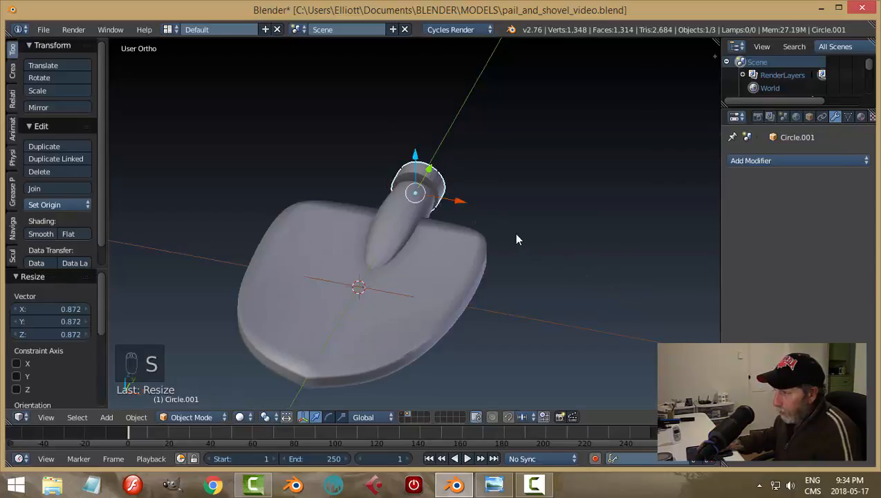
pyautogui.moveTo(543, 217); pyautogui.dragTo(510, 211, button='middle')
pyautogui.press('s')
pyautogui.click(500, 200)
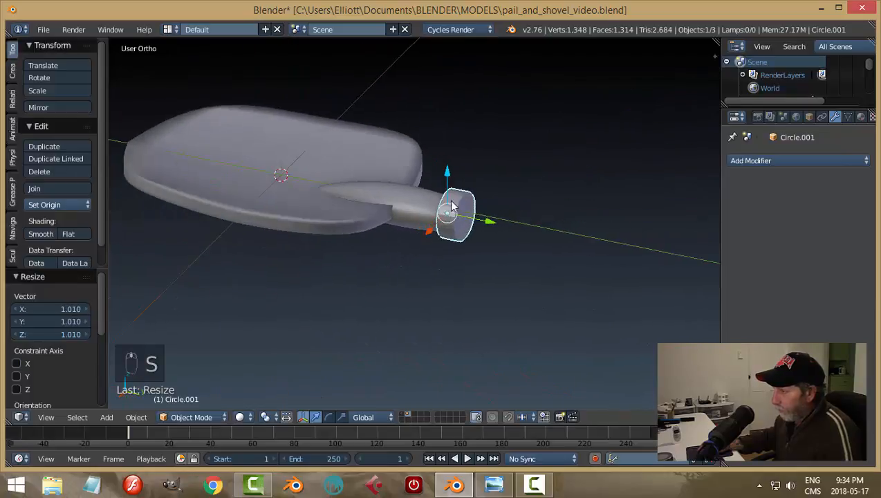
# Bevel both circular rim edges of the collar by about 0.11 with 4 segments and return to Object Mode.
pyautogui.press('Tab')
pyautogui.click(560, 211)
pyautogui.scroll(2, 536, 220)
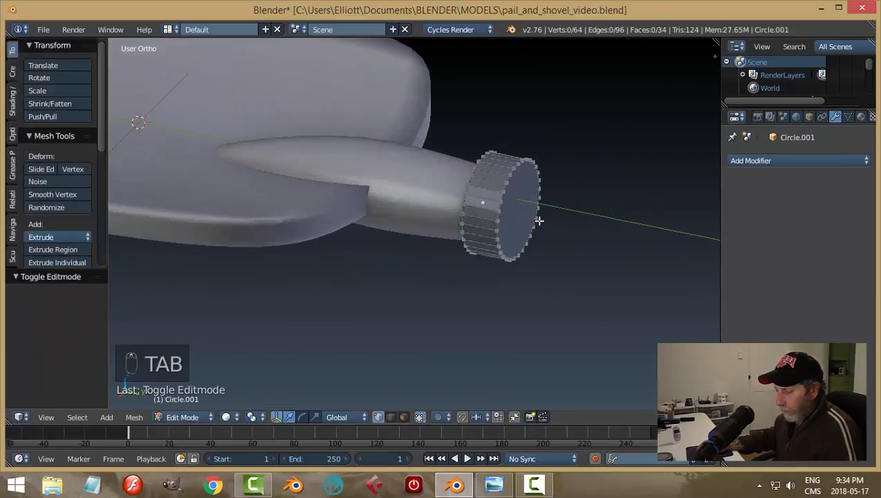
pyautogui.hotkey('ctrl', 'Tab')
pyautogui.click(494, 235)
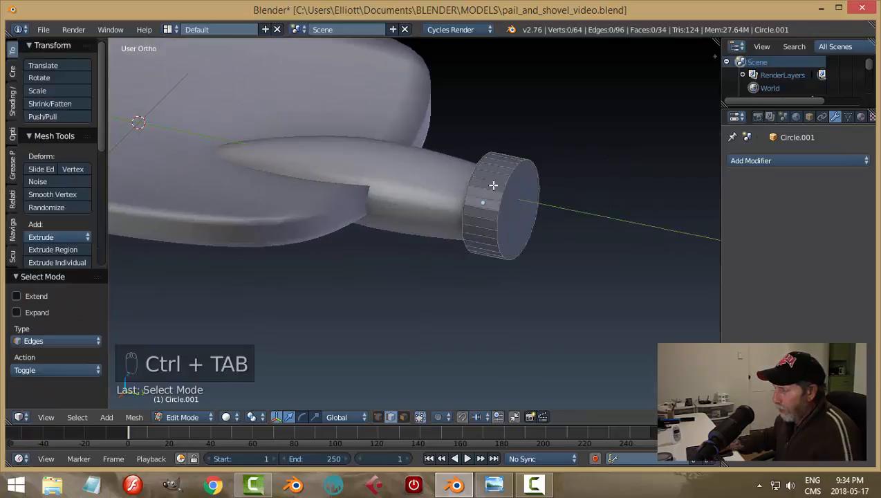
pyautogui.moveTo(487, 187); pyautogui.dragTo(472, 138, button='middle')
pyautogui.keyDown('alt'); pyautogui.rightClick(468, 137); pyautogui.keyUp('alt')
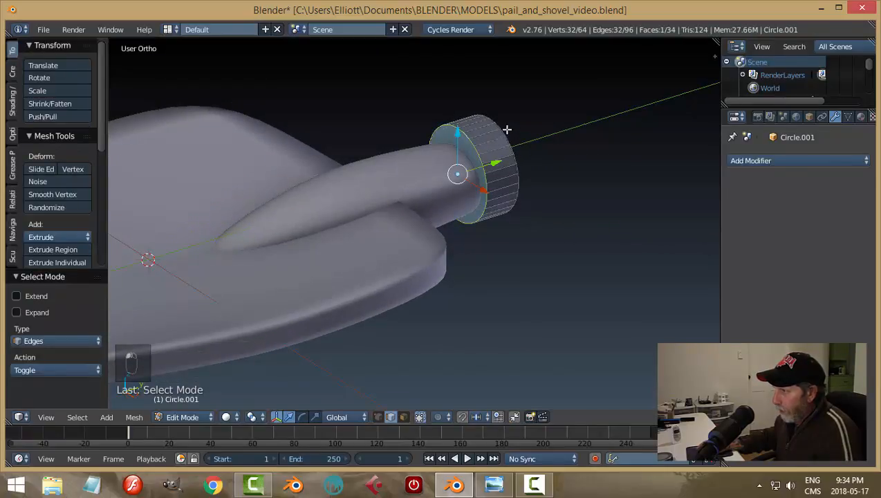
pyautogui.moveTo(544, 152); pyautogui.dragTo(441, 178, button='middle')
pyautogui.keyDown('alt'); pyautogui.keyDown('shift'); pyautogui.rightClick(486, 181); pyautogui.keyUp('shift'); pyautogui.keyUp('alt')
pyautogui.moveTo(532, 200); pyautogui.dragTo(551, 219, button='middle')
pyautogui.hotkey('ctrl', 'b')
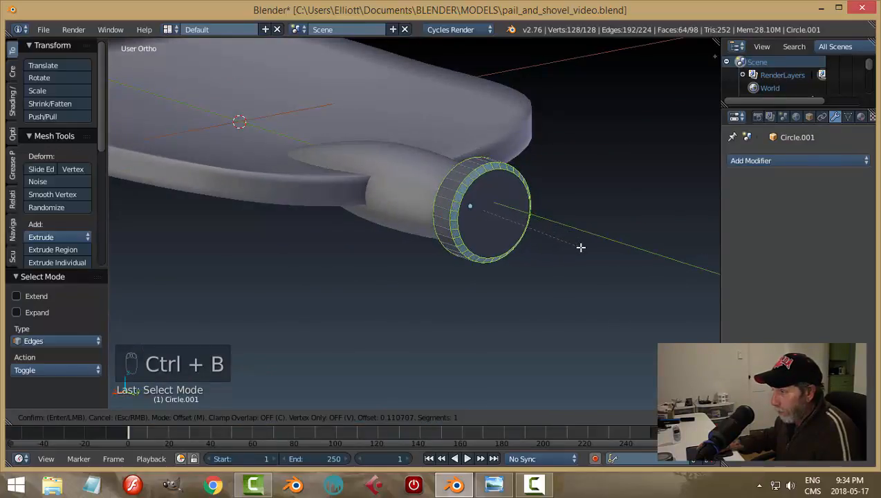
pyautogui.scroll(2, 581, 247)
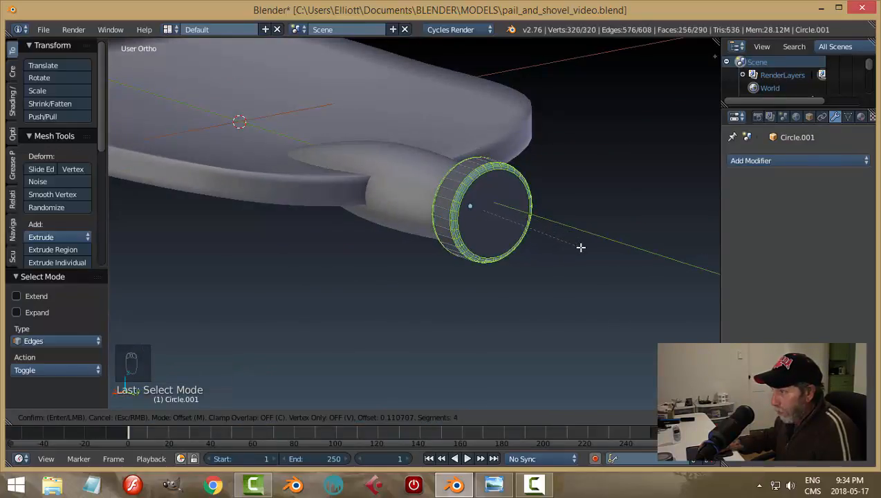
pyautogui.click(581, 247)
pyautogui.press('a')
pyautogui.press('Tab')
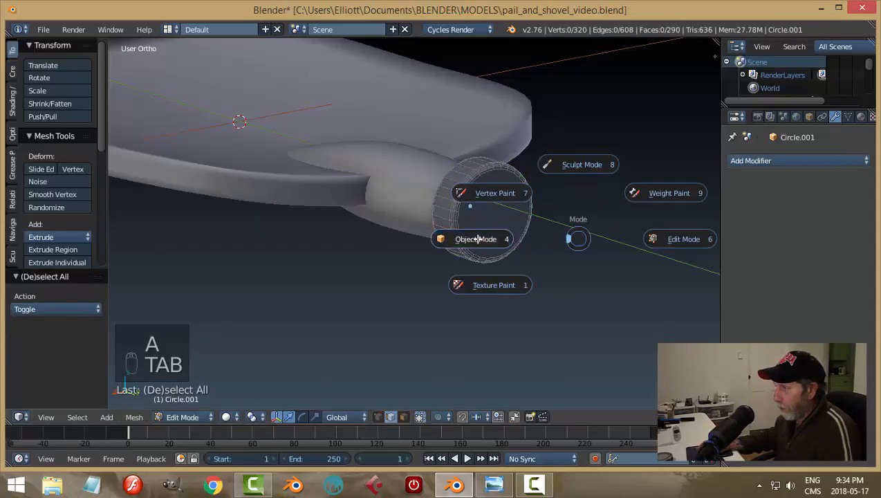
# Enlarge the beveled collar uniformly by a factor of 1.135 and deselect it.
pyautogui.moveTo(578, 238); pyautogui.dragTo(530, 270, button='middle')
pyautogui.press('a')
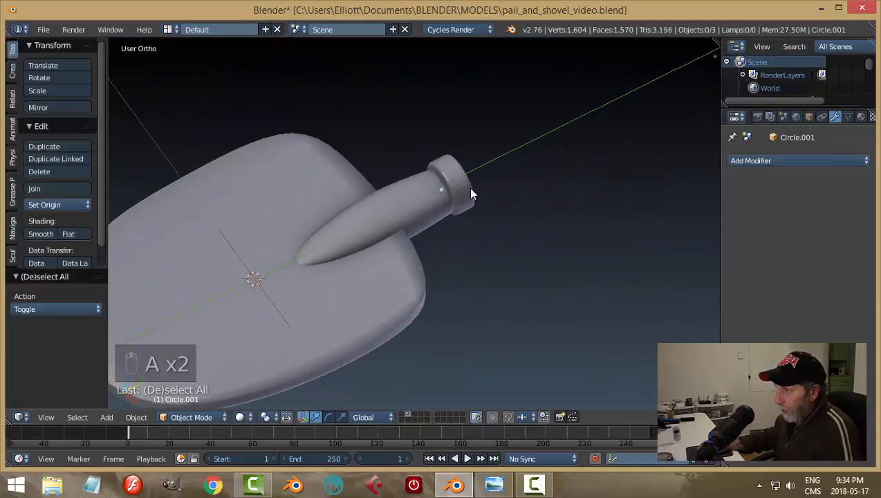
pyautogui.rightClick(469, 187)
pyautogui.moveTo(468, 188); pyautogui.dragTo(562, 205, button='middle')
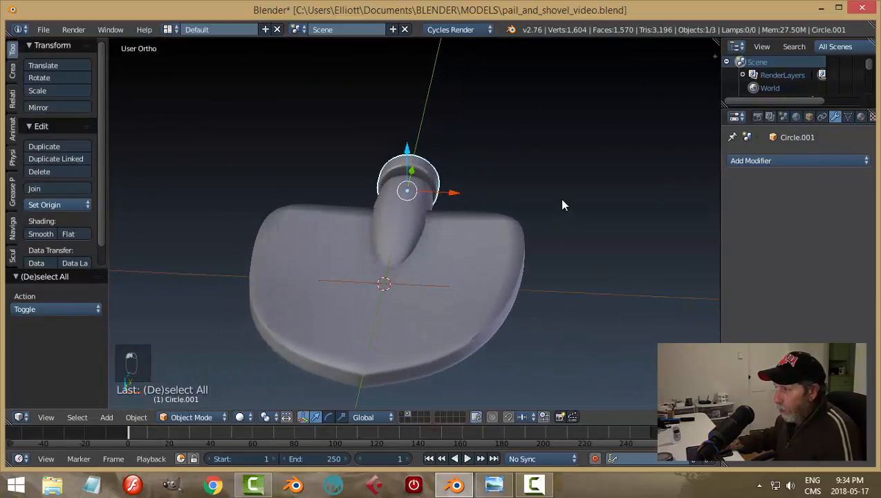
pyautogui.press('s')
pyautogui.click(548, 237)
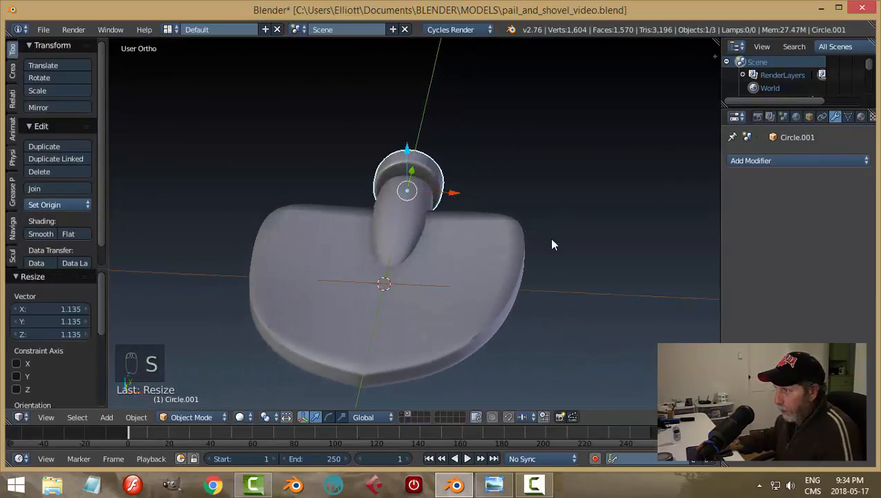
pyautogui.moveTo(548, 237); pyautogui.dragTo(443, 185, button='middle')
pyautogui.press('a')
pyautogui.moveTo(592, 234); pyautogui.dragTo(461, 219, button='middle')
pyautogui.moveTo(496, 213); pyautogui.dragTo(493, 212)
pyautogui.press('a')
pyautogui.moveTo(487, 246); pyautogui.dragTo(423, 152, button='middle')
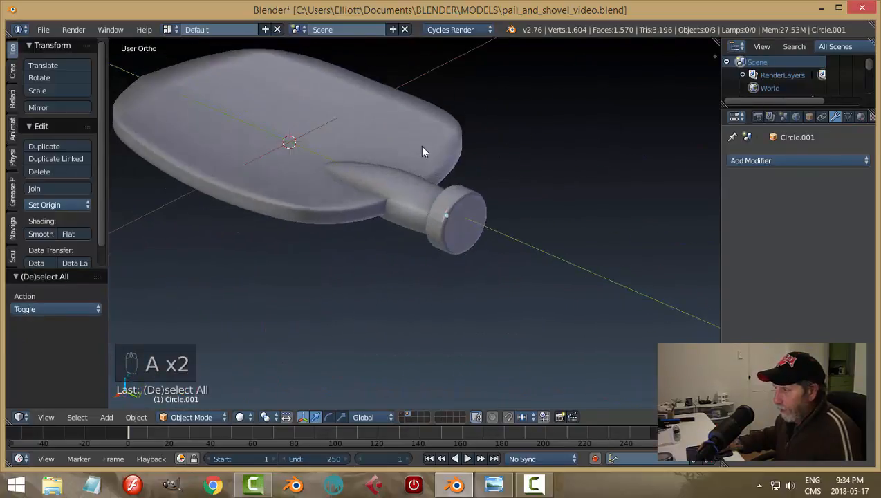
# Open the collar mesh in Edit Mode, clear its selection and switch to face selection.
pyautogui.rightClick(464, 225)
pyautogui.press('Tab')
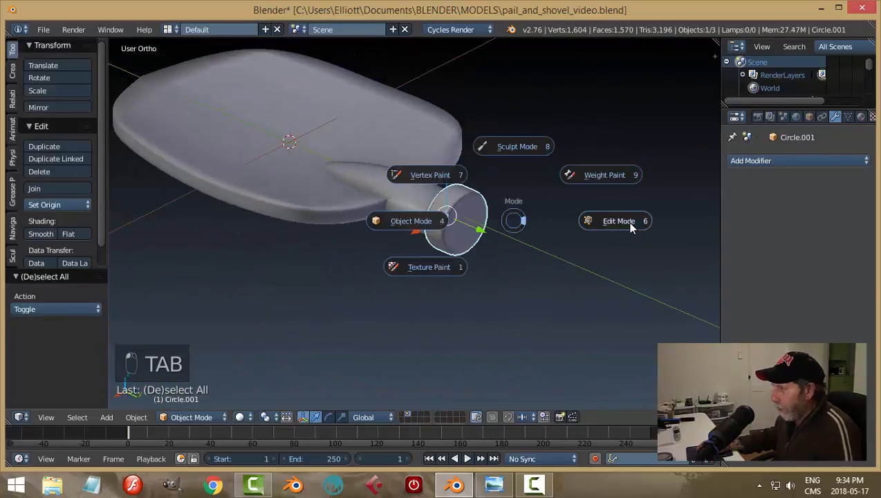
pyautogui.click(629, 222)
pyautogui.scroll(2, 544, 250)
pyautogui.rightClick(505, 227)
pyautogui.press('a')
pyautogui.press('a')
pyautogui.hotkey('ctrl', 'Tab')
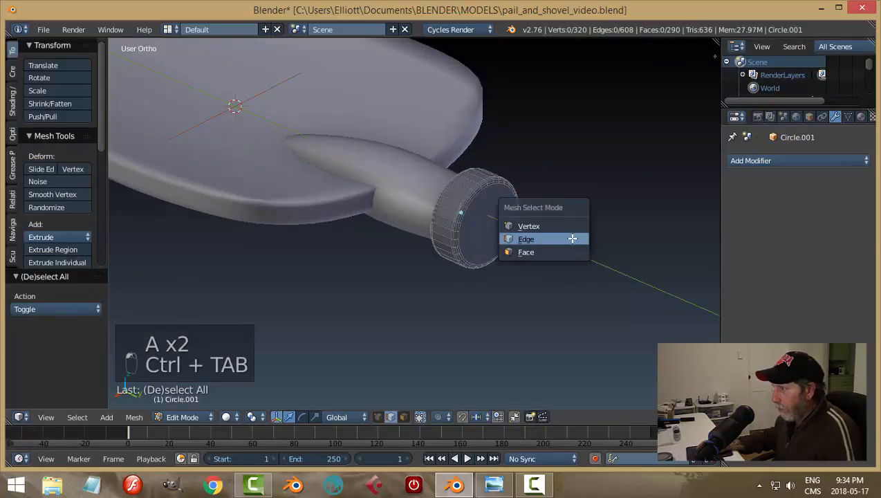
pyautogui.click(562, 251)
# Extrude the collar's outer end face about 2.68 along the Y axis to form the long grip.
pyautogui.scroll(-3, 476, 253)
pyautogui.moveTo(476, 253); pyautogui.dragTo(497, 245, button='middle')
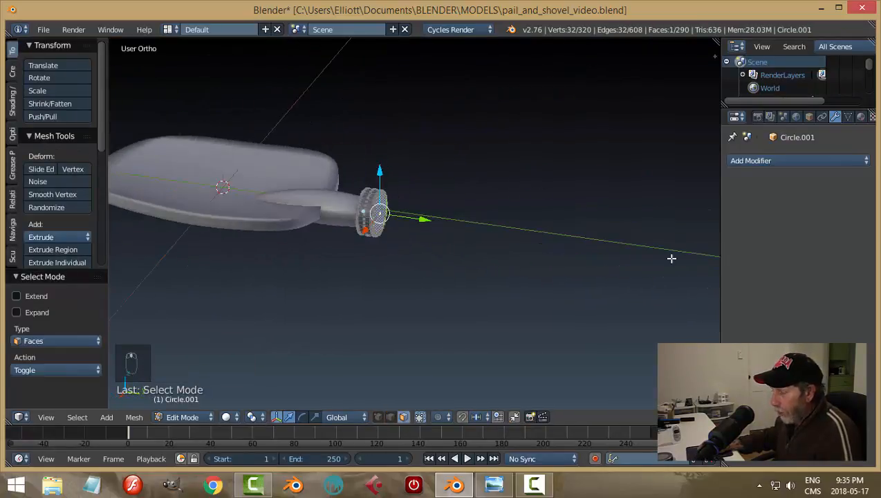
pyautogui.press('e')
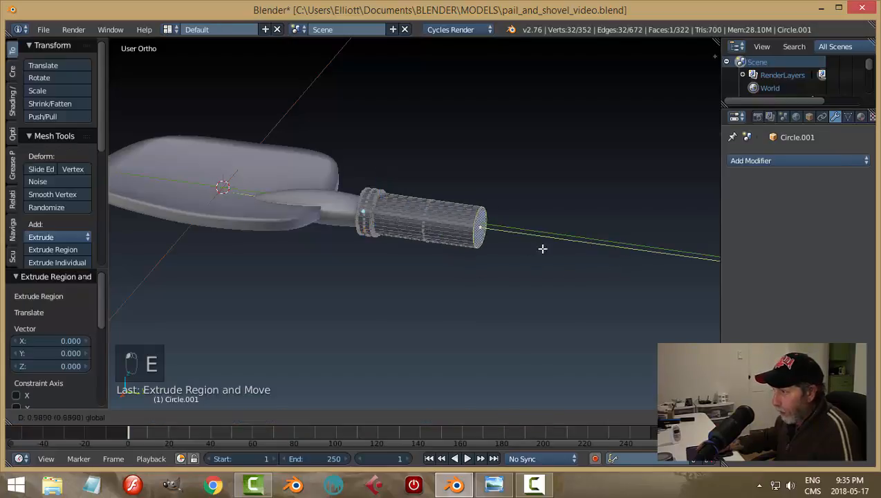
pyautogui.click(680, 281)
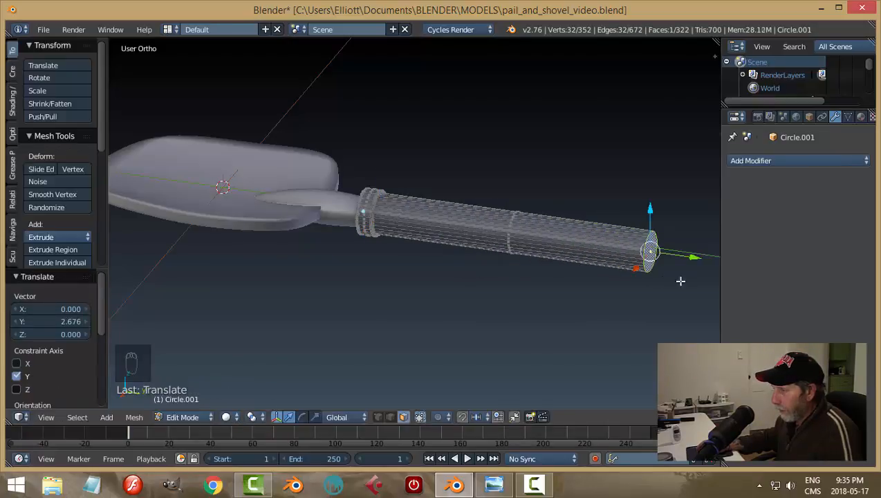
pyautogui.scroll(-5, 525, 285)
pyautogui.moveTo(531, 288); pyautogui.dragTo(561, 278, button='middle')
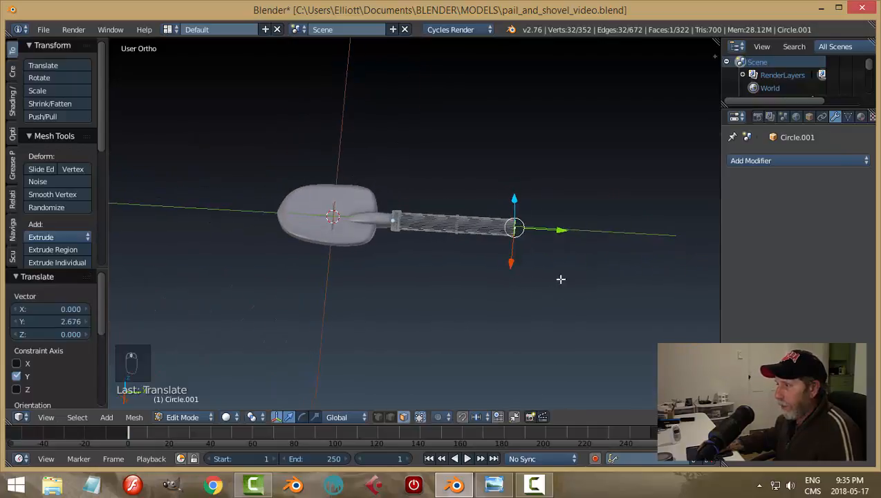
pyautogui.moveTo(568, 234); pyautogui.dragTo(572, 267, button='middle')
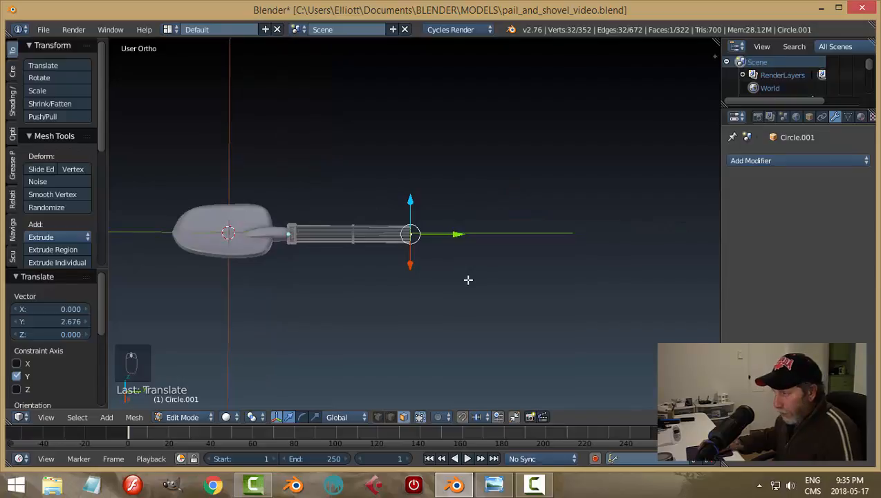
# Add a loop cut around the grip and slide it close to the grip's free end.
pyautogui.press('a')
pyautogui.scroll(4, 468, 280)
pyautogui.moveTo(442, 289); pyautogui.dragTo(260, 221, button='middle')
pyautogui.moveTo(467, 269); pyautogui.dragTo(388, 241, button='middle')
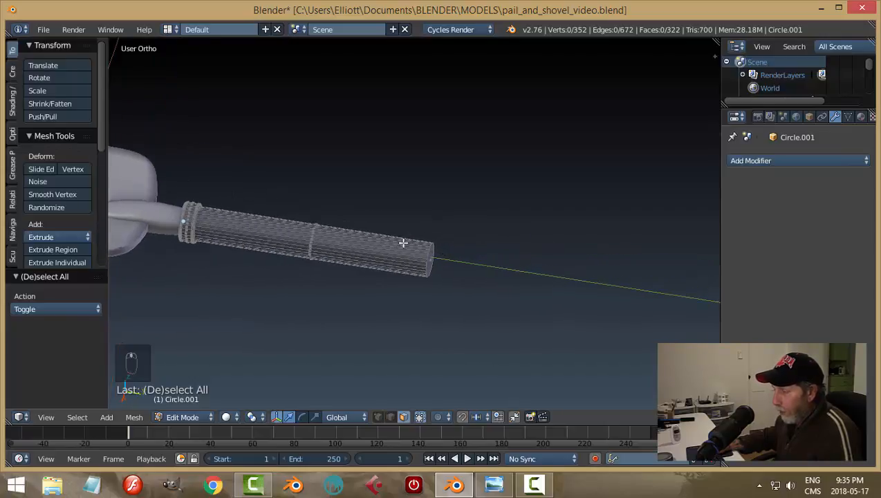
pyautogui.hotkey('ctrl', 'r')
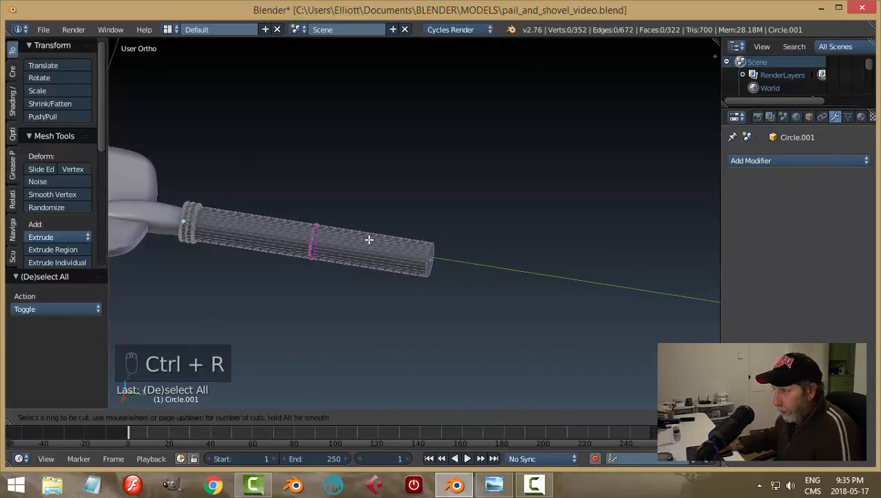
pyautogui.click(369, 240)
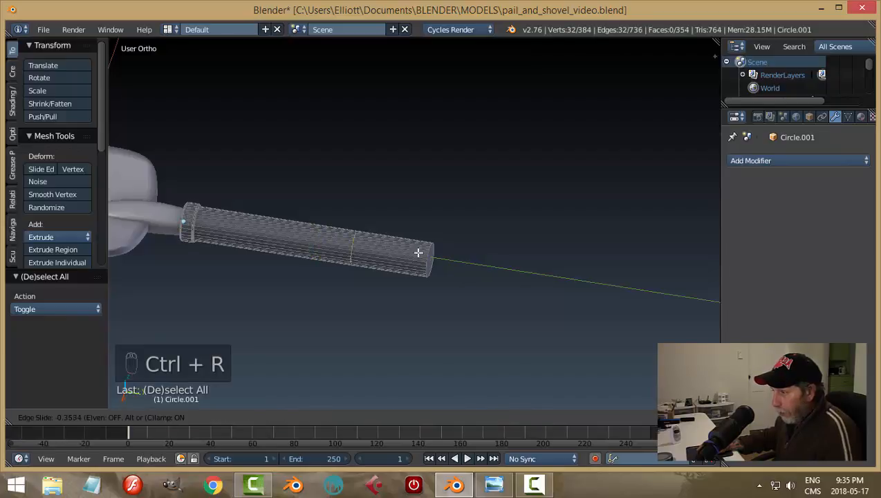
pyautogui.click(468, 266)
pyautogui.press('a')
pyautogui.scroll(3, 443, 294)
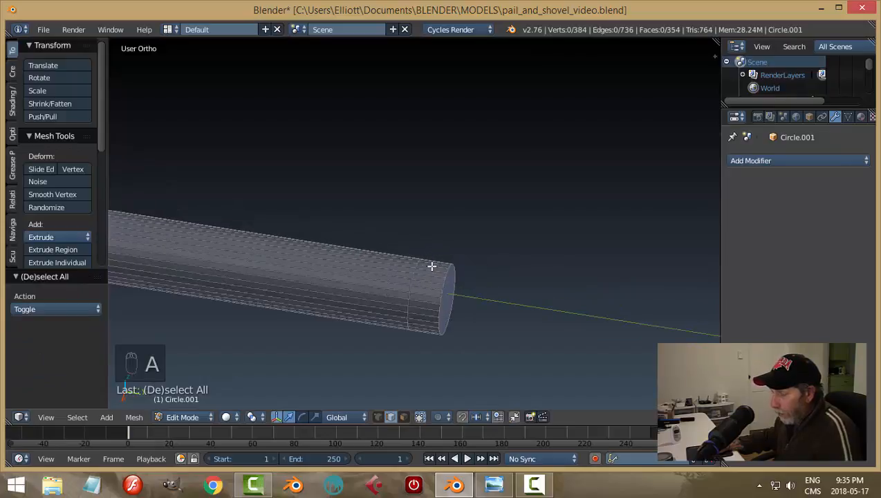
# Switch to face selection and select the ring of faces between the new loop cut and the grip's free end.
pyautogui.hotkey('ctrl', 'Tab')
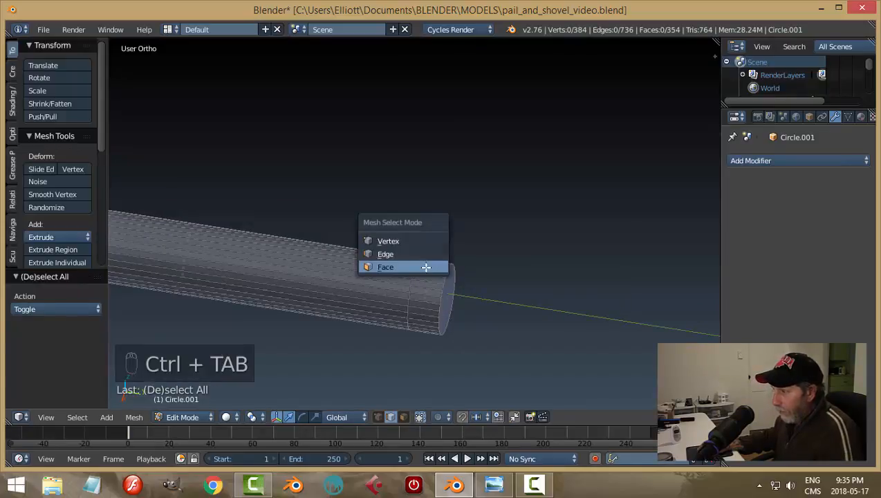
pyautogui.click(426, 267)
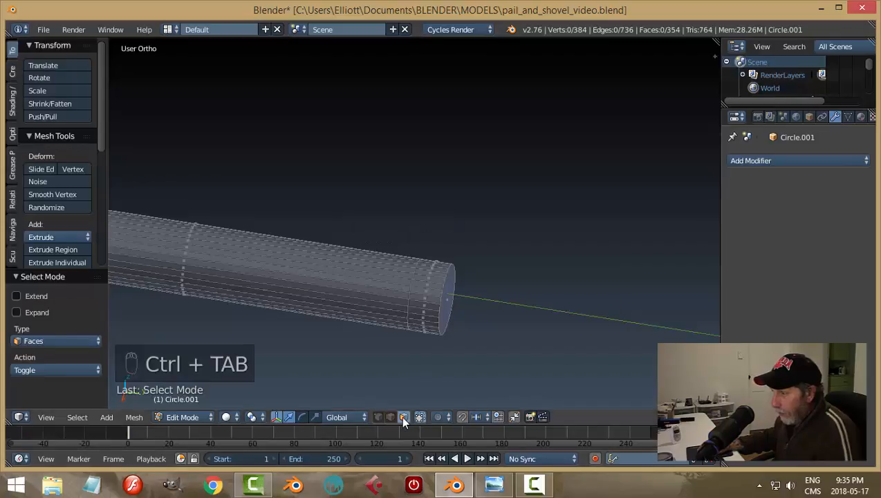
pyautogui.scroll(3, 465, 309)
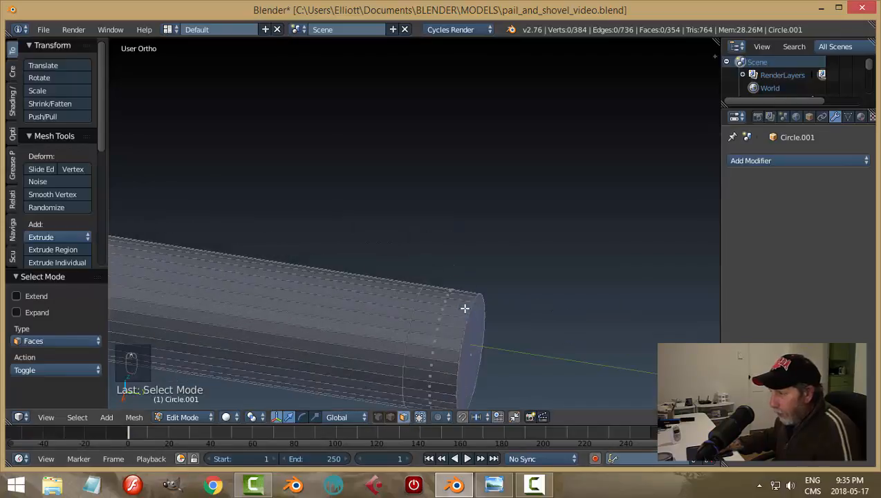
pyautogui.keyDown('alt'); pyautogui.rightClick(437, 348); pyautogui.keyUp('alt')
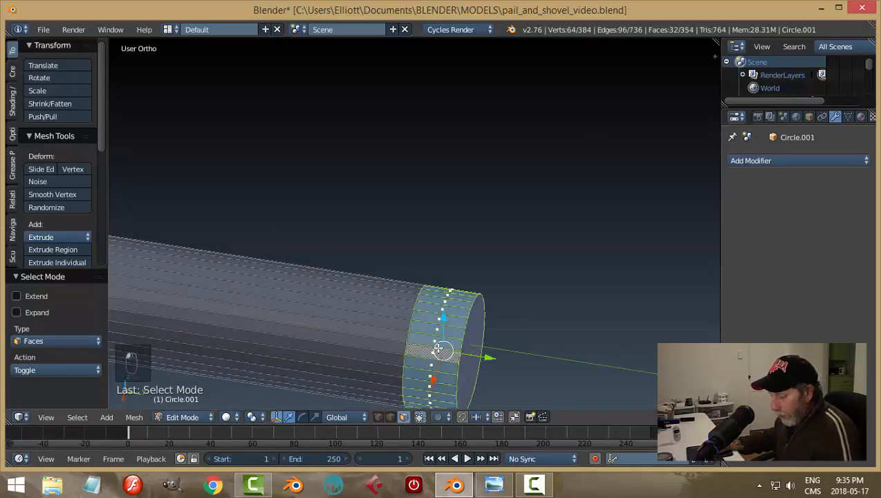
pyautogui.press('a')
pyautogui.rightClick(431, 325)
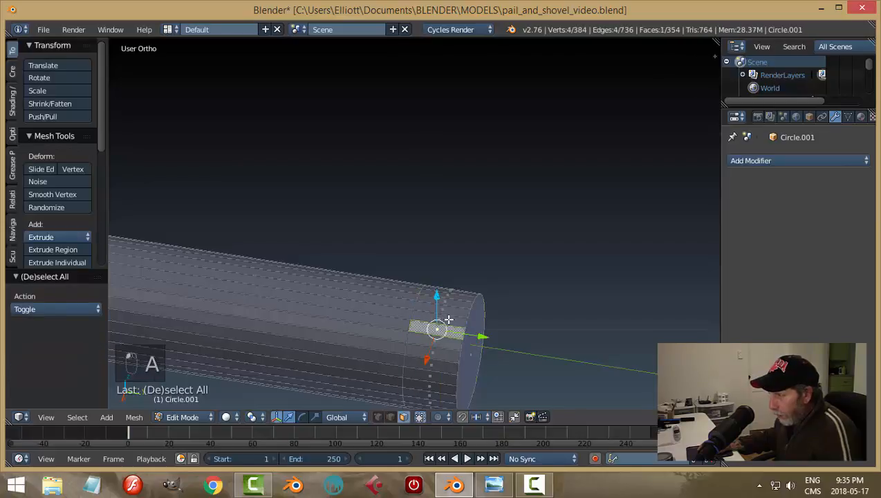
pyautogui.click(448, 320)
pyautogui.keyDown('shift'); pyautogui.rightClick(450, 313); pyautogui.keyUp('shift')
pyautogui.keyDown('shift'); pyautogui.rightClick(456, 301); pyautogui.keyUp('shift')
pyautogui.keyDown('shift'); pyautogui.rightClick(458, 297); pyautogui.keyUp('shift')
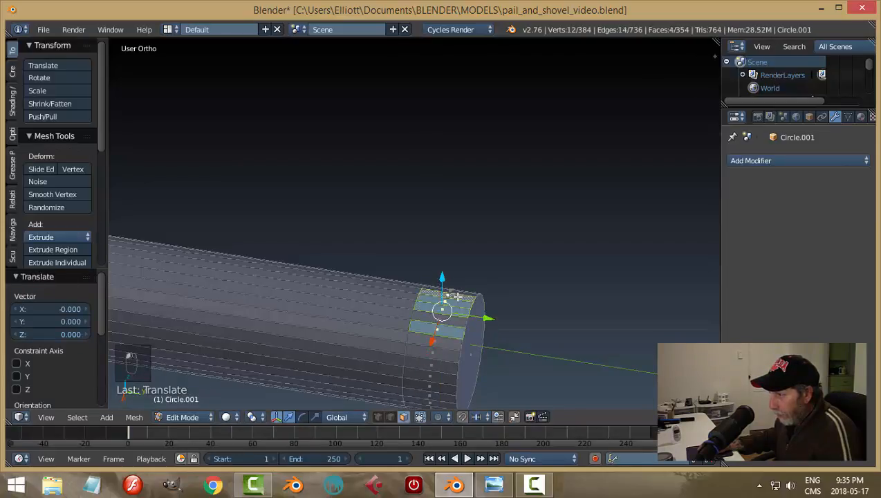
pyautogui.press('a')
# Select the face ring at the grip's free end, extrude it in place and scale it outward with Y locked to form a rim.
pyautogui.keyDown('alt'); pyautogui.rightClick(450, 321); pyautogui.keyUp('alt')
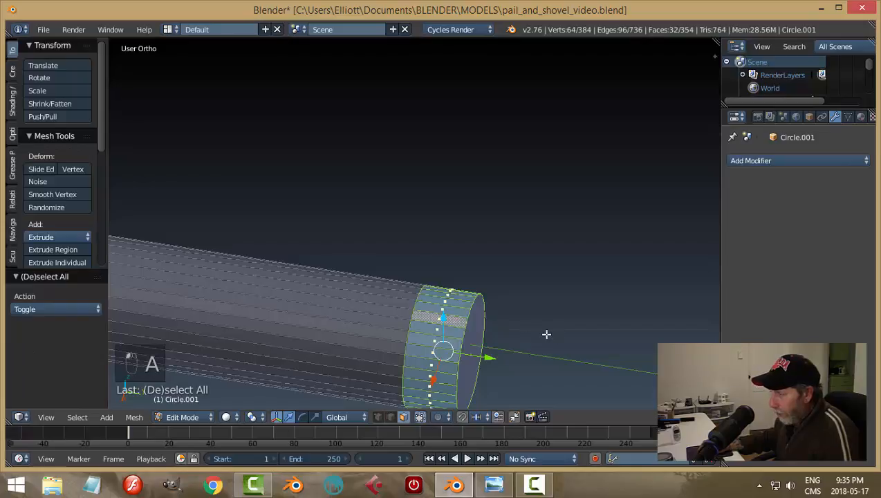
pyautogui.moveTo(547, 334); pyautogui.dragTo(324, 295, button='middle')
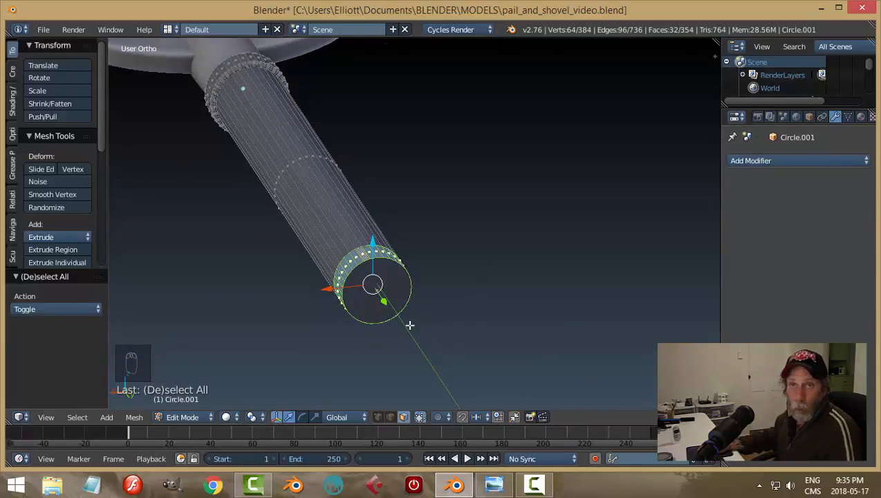
pyautogui.moveTo(430, 357); pyautogui.dragTo(484, 356, button='middle')
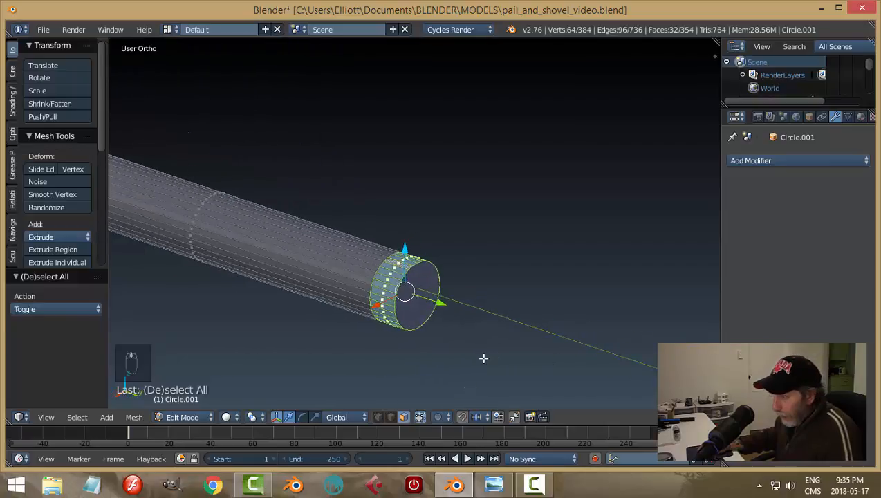
pyautogui.press('e')
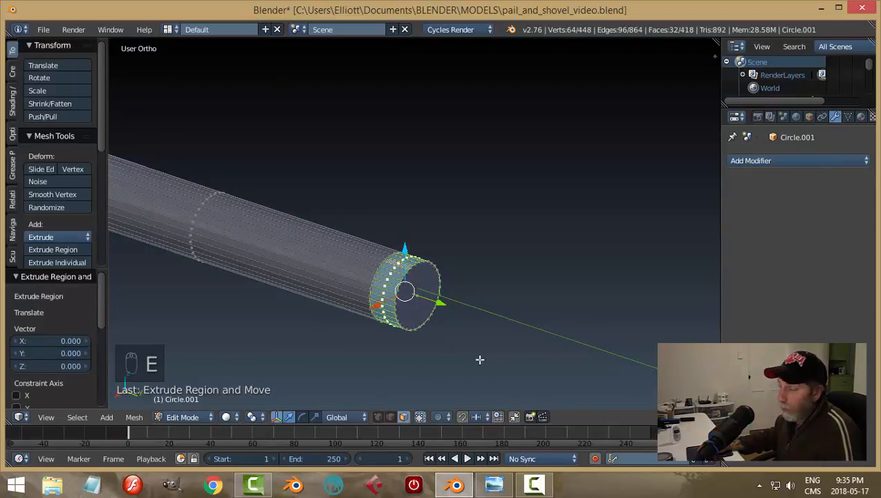
pyautogui.moveTo(469, 357); pyautogui.dragTo(445, 359, button='middle')
pyautogui.moveTo(464, 285); pyautogui.dragTo(443, 317, button='middle')
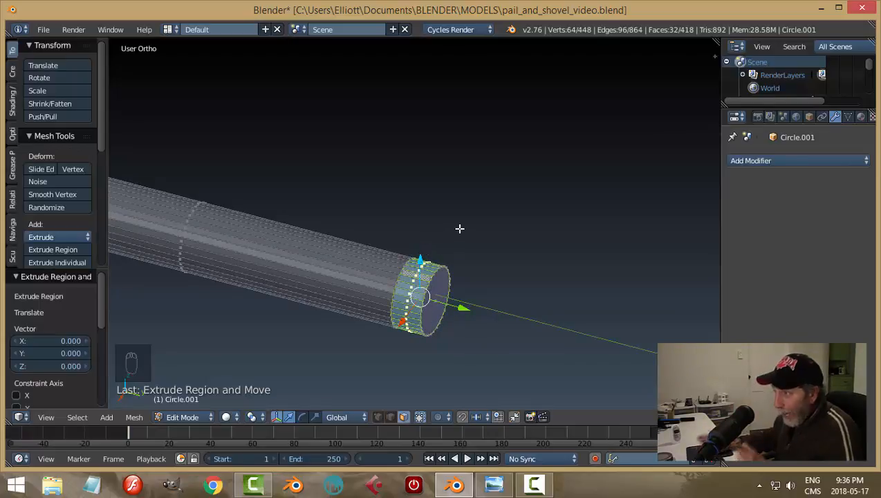
pyautogui.moveTo(512, 304); pyautogui.dragTo(489, 298, button='middle')
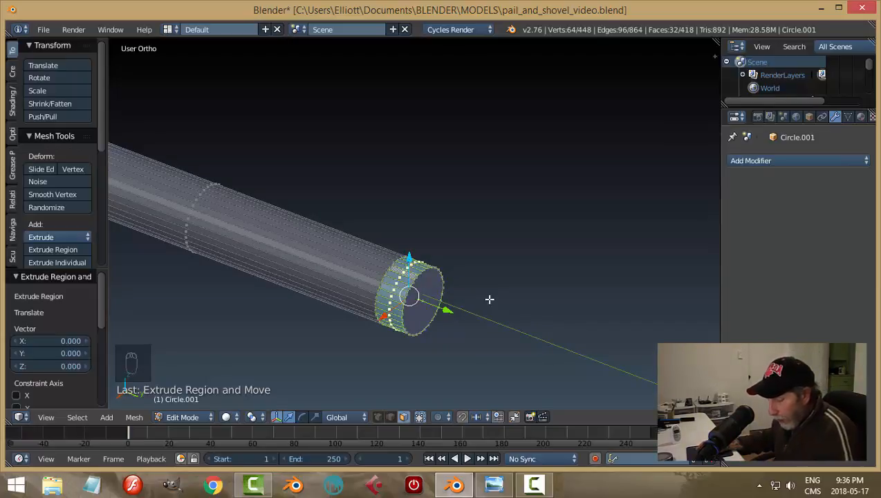
pyautogui.press('s')
pyautogui.hotkey('shift', 'y')
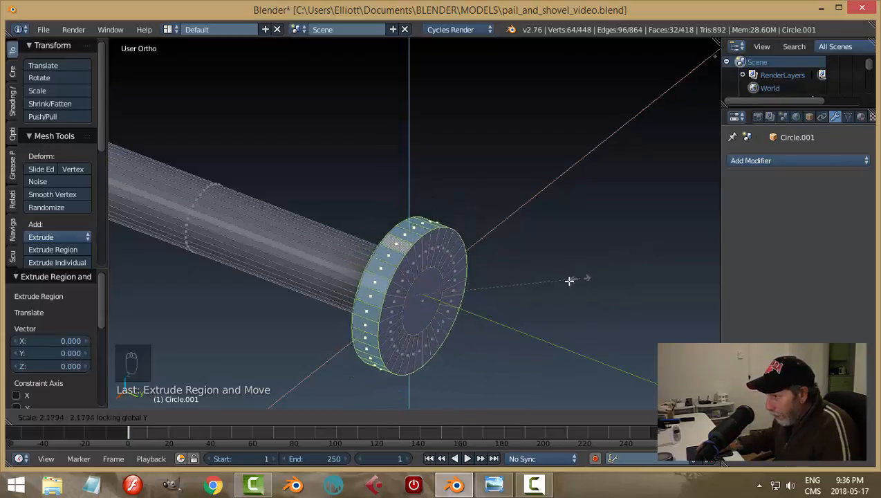
pyautogui.click(518, 296)
pyautogui.moveTo(480, 307); pyautogui.dragTo(394, 232, button='middle')
# Bevel both outer circular edges of the grip's end rim by about 0.07 with 3 segments and return to Object Mode.
pyautogui.press('a')
pyautogui.scroll(4, 555, 264)
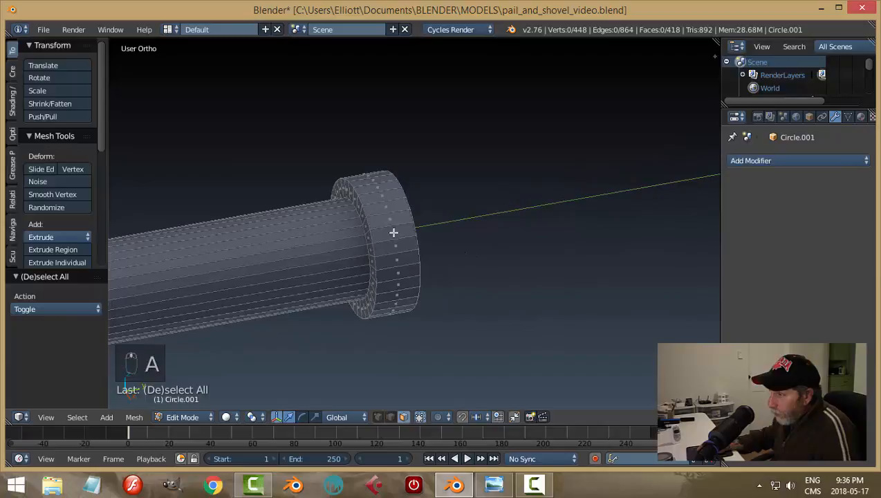
pyautogui.hotkey('ctrl', 'Tab')
pyautogui.click(360, 211)
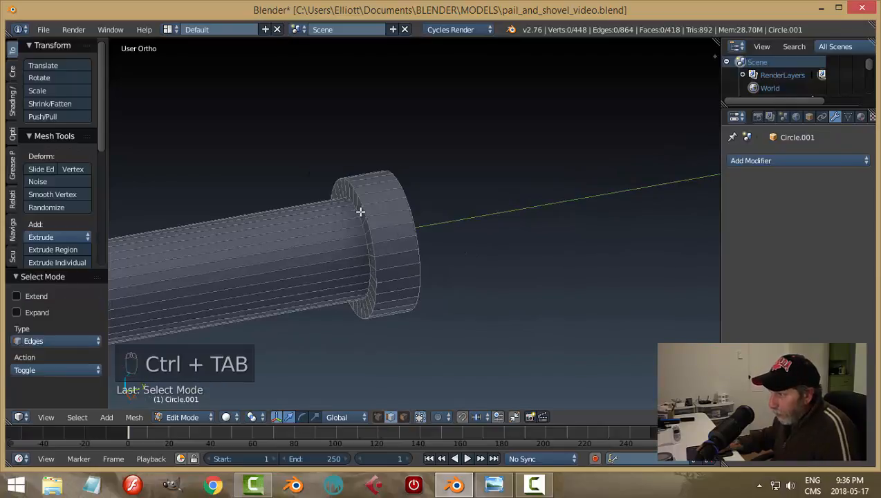
pyautogui.keyDown('alt'); pyautogui.rightClick(369, 208); pyautogui.keyUp('alt')
pyautogui.moveTo(488, 259); pyautogui.dragTo(391, 235, button='middle')
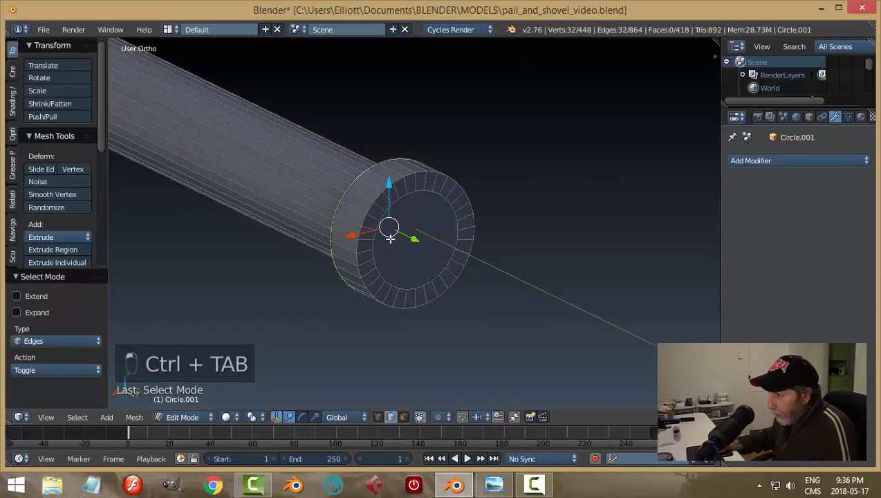
pyautogui.keyDown('alt'); pyautogui.keyDown('shift'); pyautogui.rightClick(374, 196); pyautogui.keyUp('shift'); pyautogui.keyUp('alt')
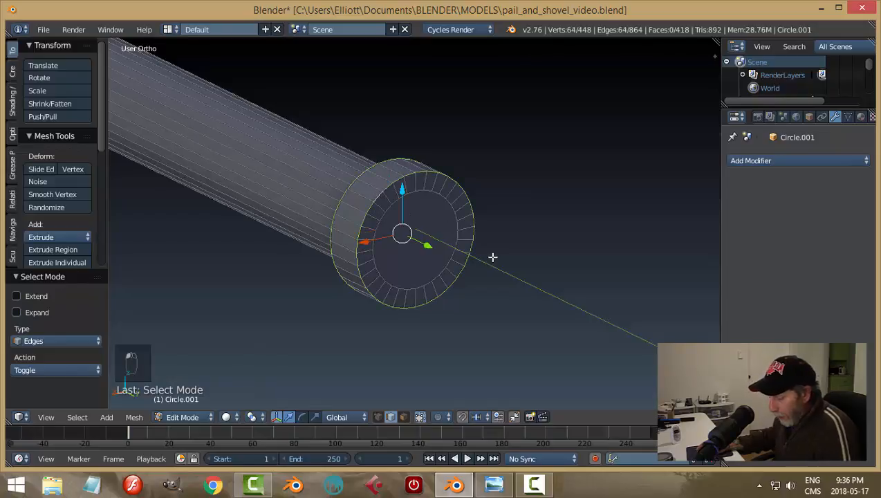
pyautogui.hotkey('ctrl', 'b')
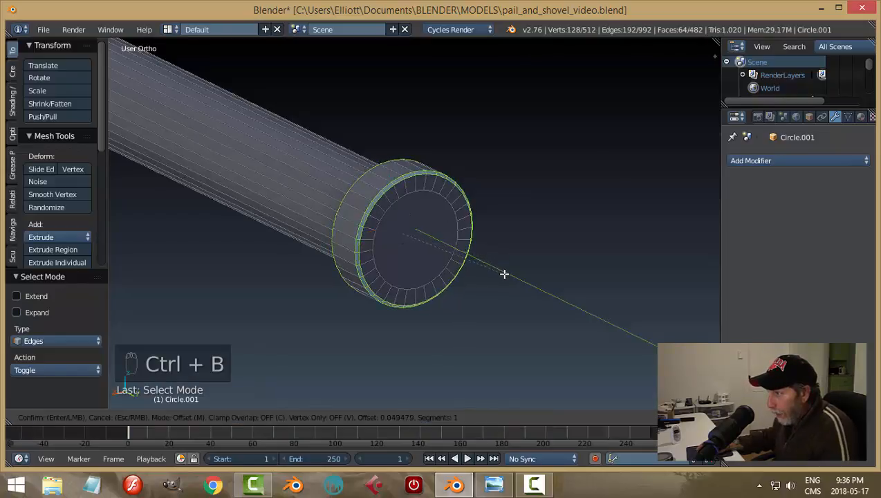
pyautogui.click(508, 280)
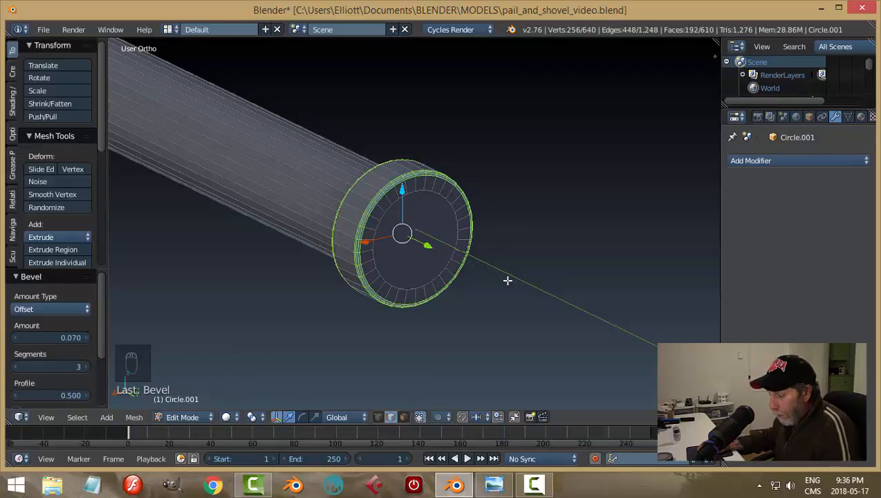
pyautogui.press('a')
pyautogui.press('Tab')
pyautogui.click(428, 282)
# Apply smooth shading to the grip object and inspect it from the end rim to the collar.
pyautogui.scroll(-4, 483, 279)
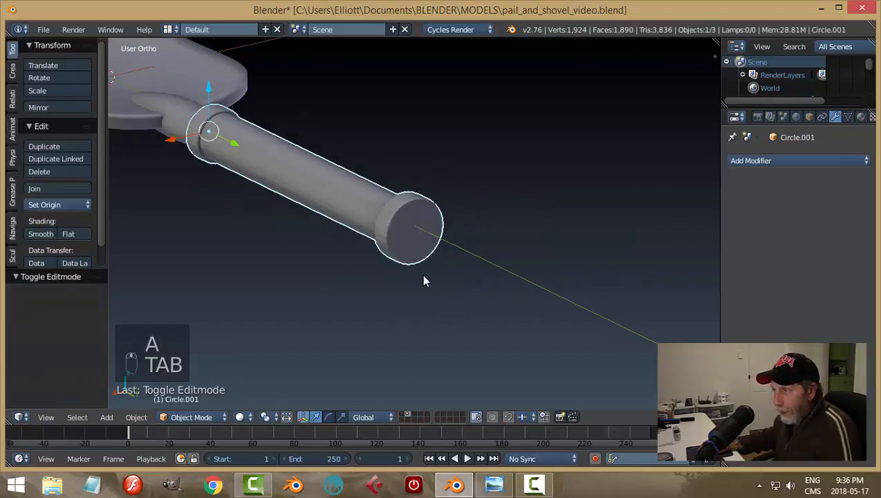
pyautogui.moveTo(422, 276); pyautogui.dragTo(397, 277, button='middle')
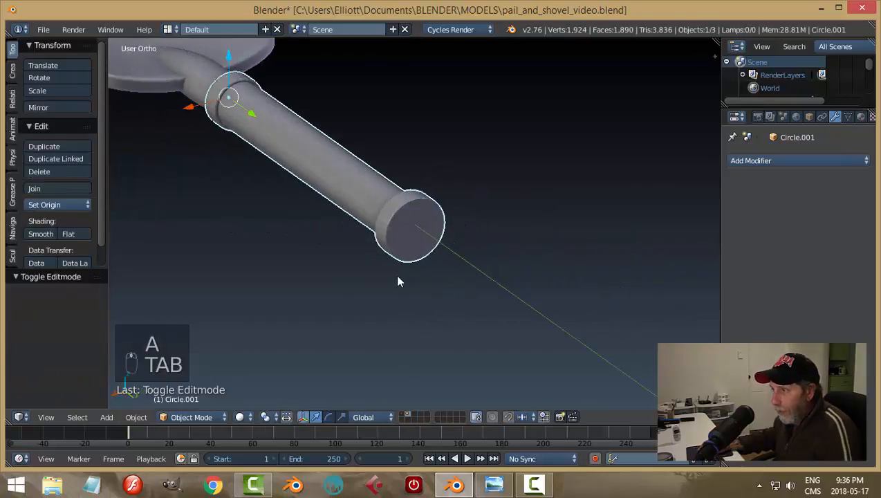
pyautogui.click(40, 234)
pyautogui.moveTo(194, 226); pyautogui.dragTo(346, 236, button='middle')
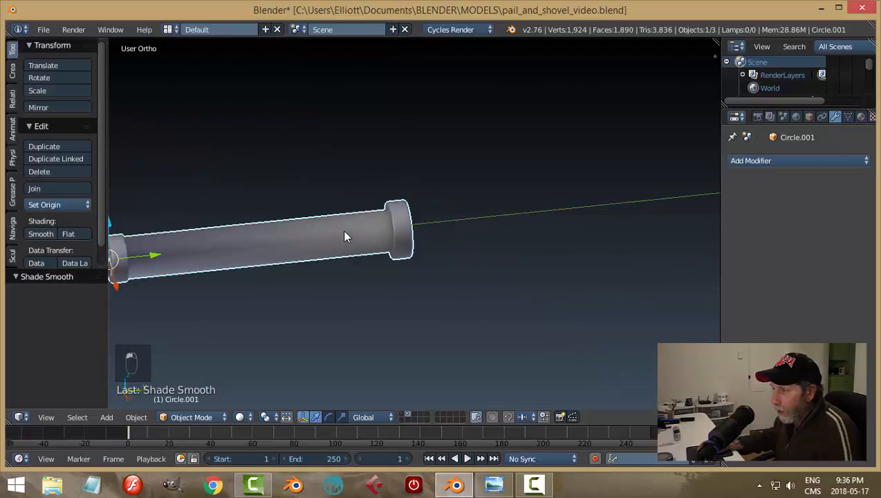
pyautogui.moveTo(400, 223); pyautogui.dragTo(413, 278, button='middle')
pyautogui.keyDown('shift'); pyautogui.moveTo(262, 270); pyautogui.dragTo(513, 254, button='middle'); pyautogui.keyUp('shift')
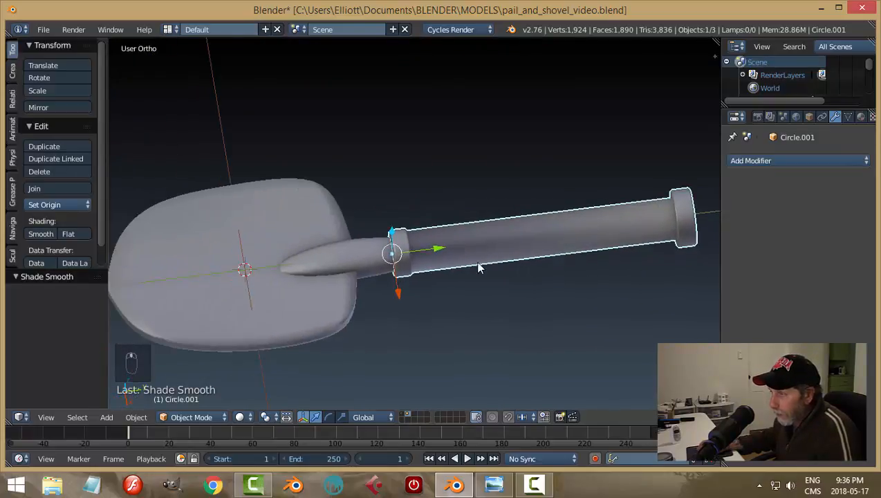
pyautogui.scroll(3, 475, 263)
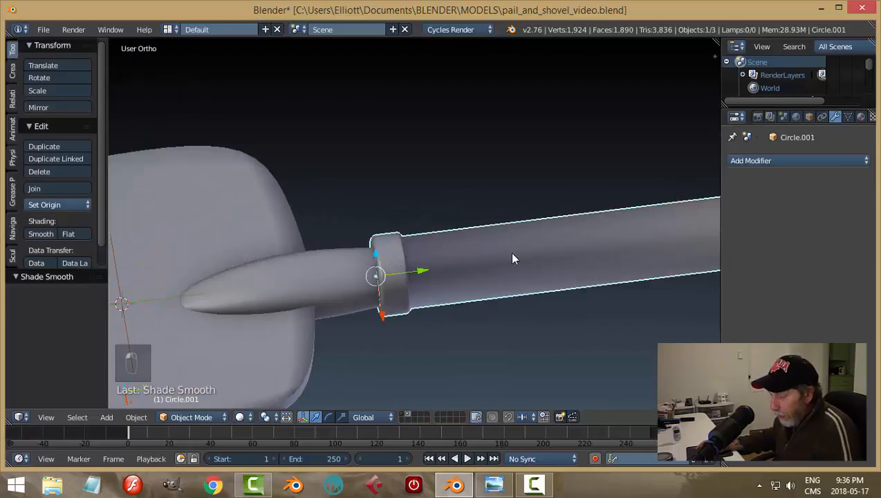
# Add a loop cut to the grip's long section in Edit Mode and slide it tight against the collar.
pyautogui.press('a')
pyautogui.scroll(-3, 519, 251)
pyautogui.moveTo(521, 251); pyautogui.dragTo(360, 260, button='middle')
pyautogui.rightClick(427, 253)
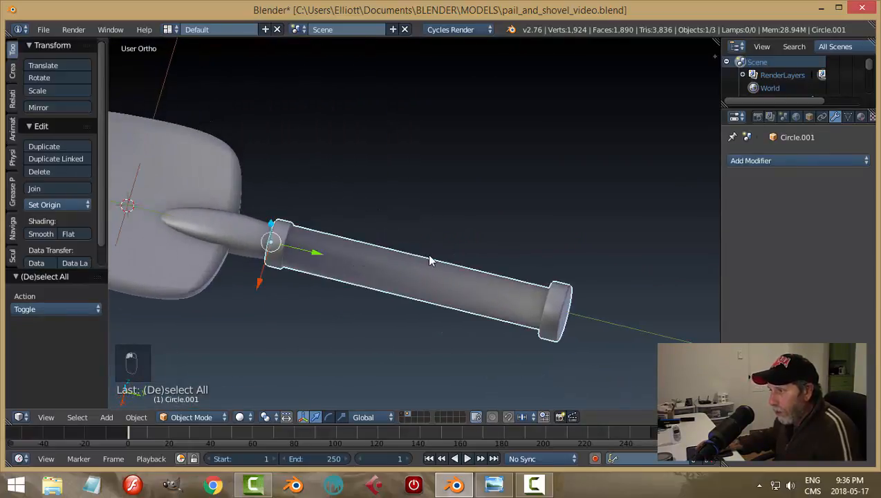
pyautogui.press('Tab')
pyautogui.click(527, 256)
pyautogui.scroll(2, 357, 258)
pyautogui.scroll(1, 357, 258)
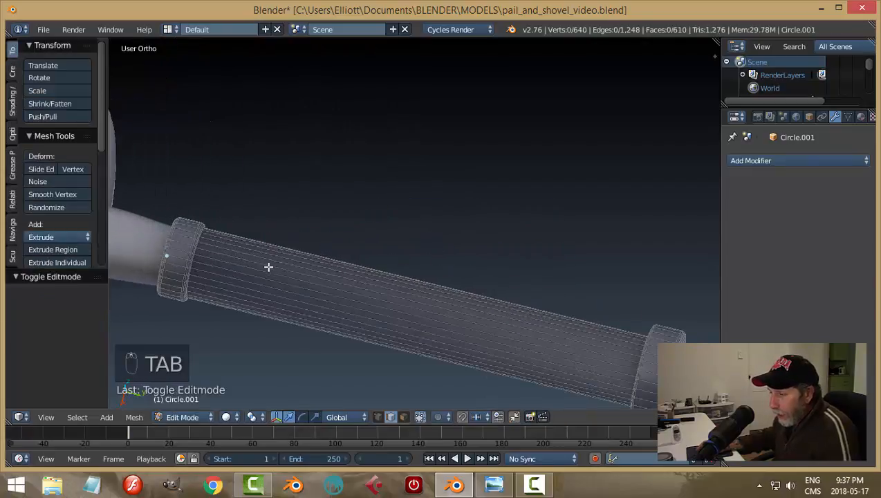
pyautogui.keyDown('shift'); pyautogui.moveTo(268, 266); pyautogui.dragTo(305, 194, button='middle'); pyautogui.keyUp('shift')
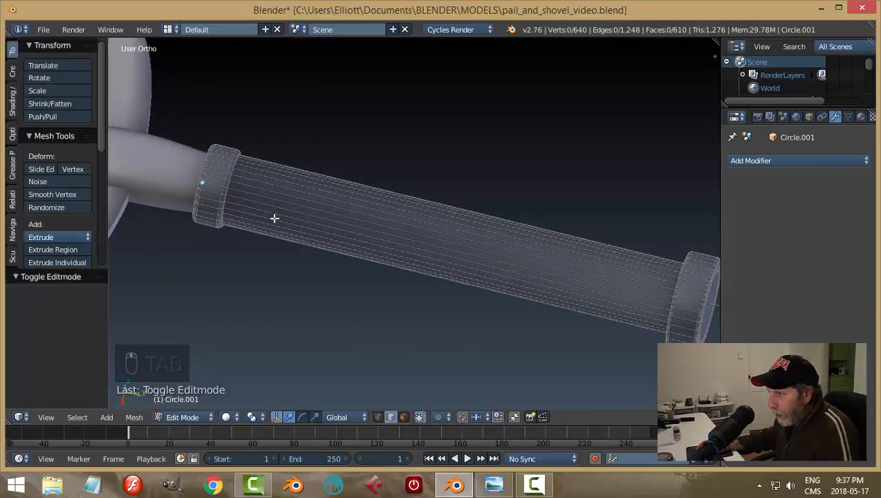
pyautogui.hotkey('ctrl', 'r')
pyautogui.click(333, 209)
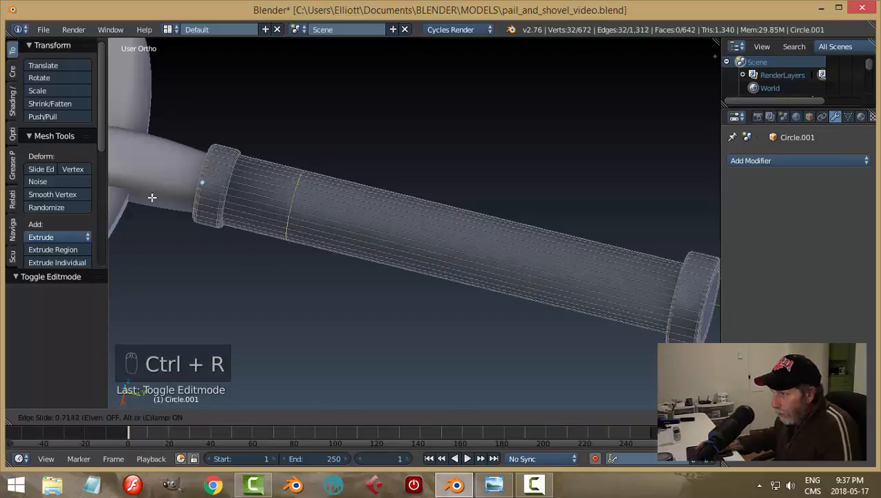
pyautogui.click(275, 196)
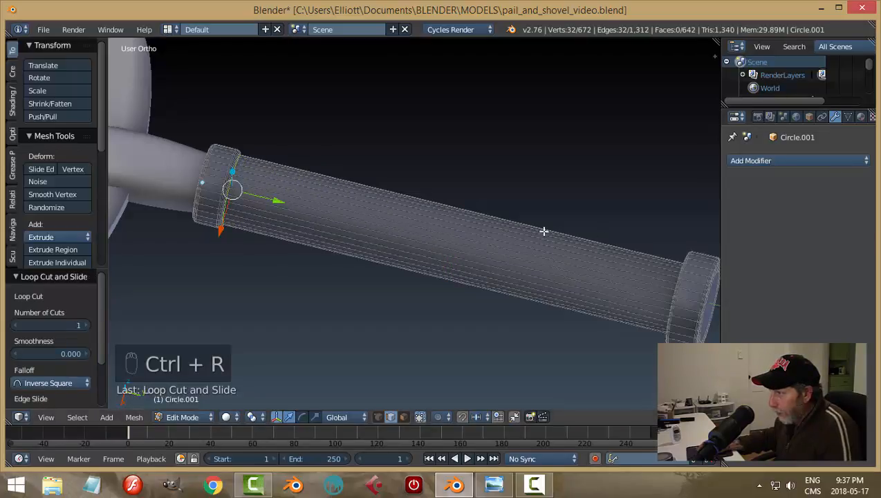
# Add another loop cut to the grip, slide it tight against the end rim, and return to Object Mode.
pyautogui.moveTo(543, 230); pyautogui.dragTo(434, 196, button='middle')
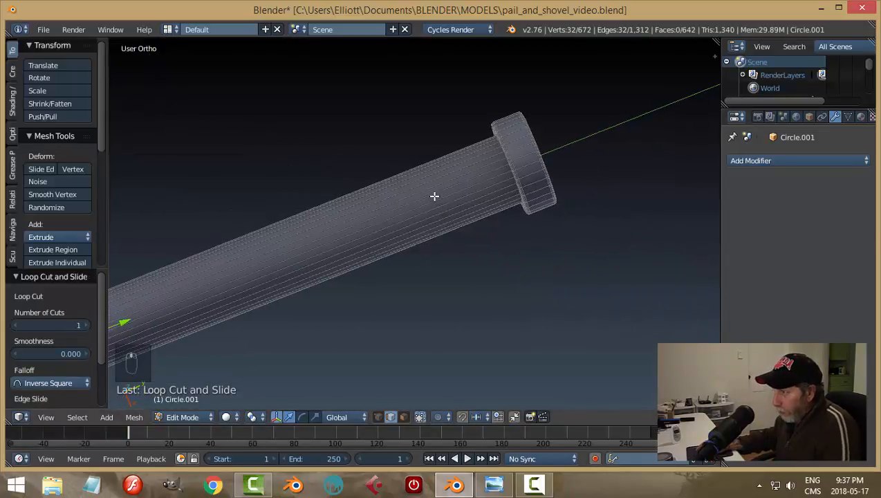
pyautogui.hotkey('ctrl', 'r')
pyautogui.click(442, 194)
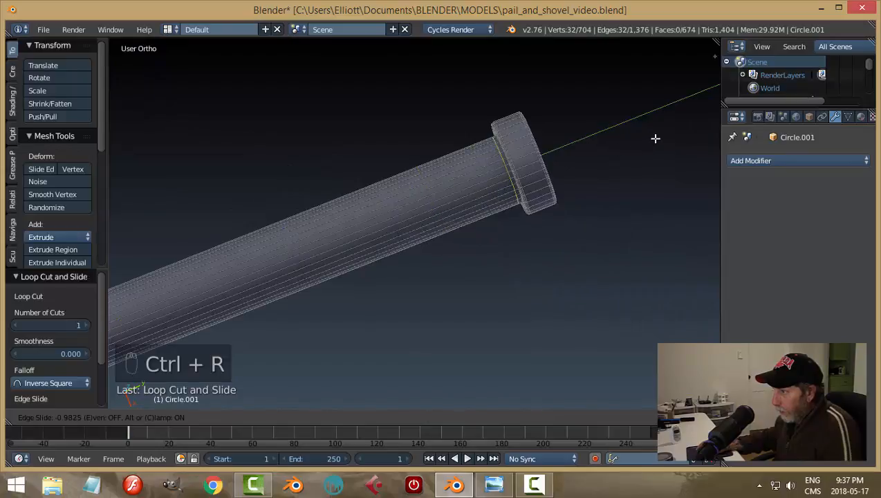
pyautogui.click(657, 138)
pyautogui.press('a')
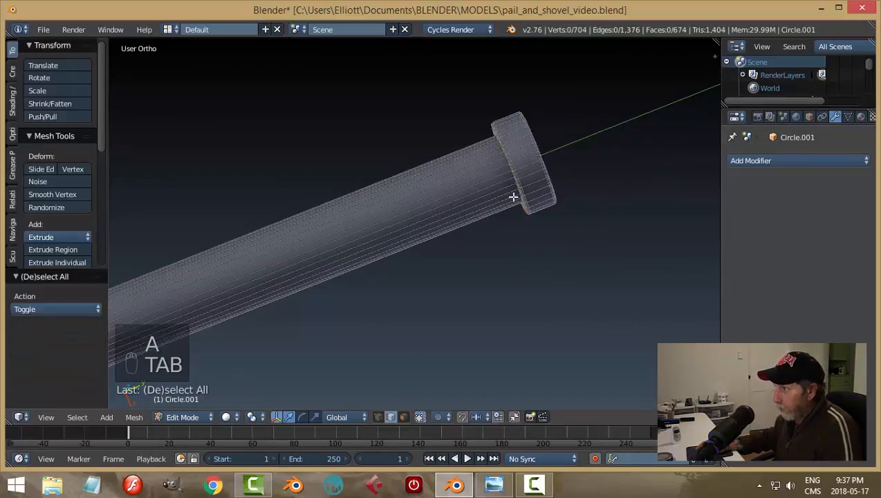
pyautogui.press('Tab')
pyautogui.click(433, 197)
pyautogui.press('a')
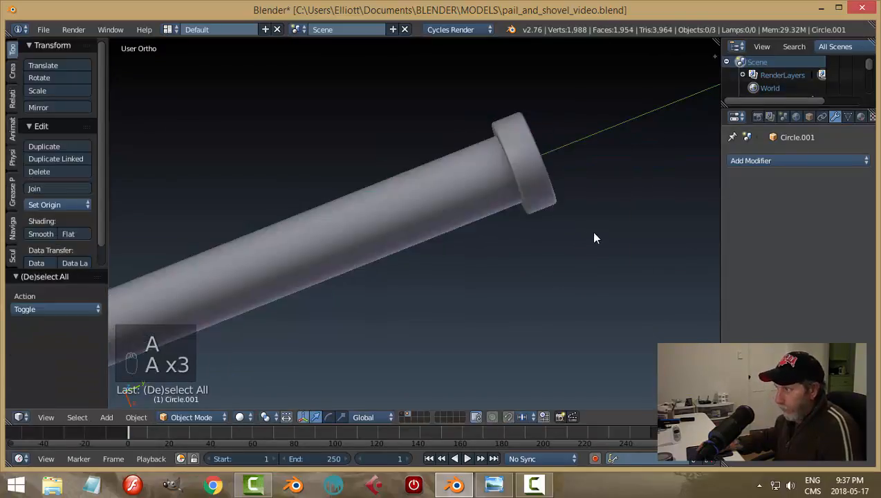
# Thicken the whole grip by scaling it to about 1.18 with the Y axis locked.
pyautogui.scroll(-5, 589, 232)
pyautogui.moveTo(546, 237); pyautogui.dragTo(408, 219, button='middle')
pyautogui.rightClick(408, 218)
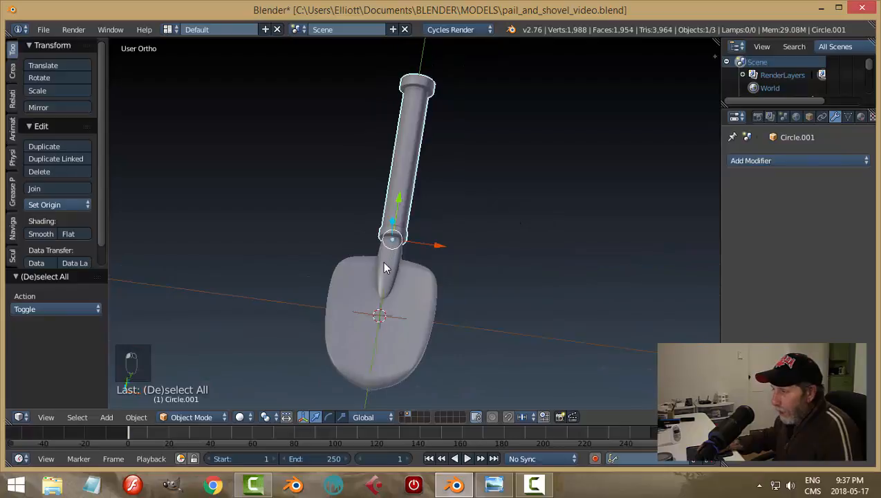
pyautogui.moveTo(397, 256); pyautogui.dragTo(484, 266, button='middle')
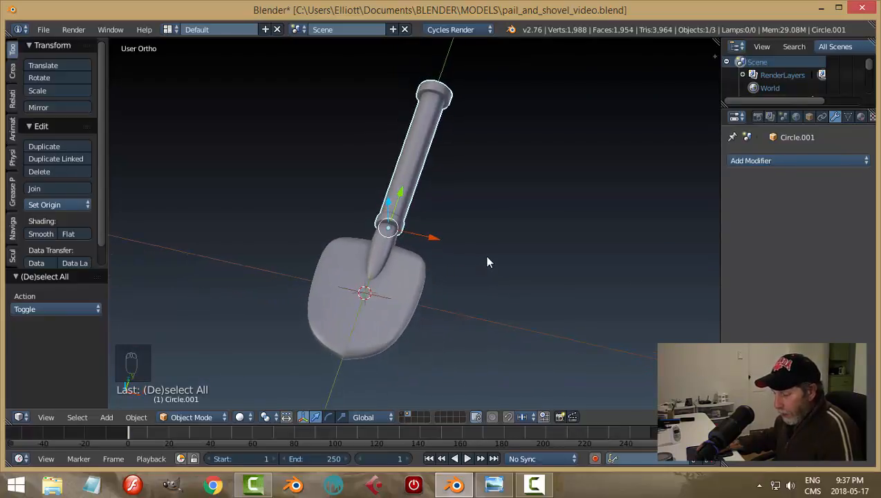
pyautogui.press('s')
pyautogui.hotkey('shift', 'y')
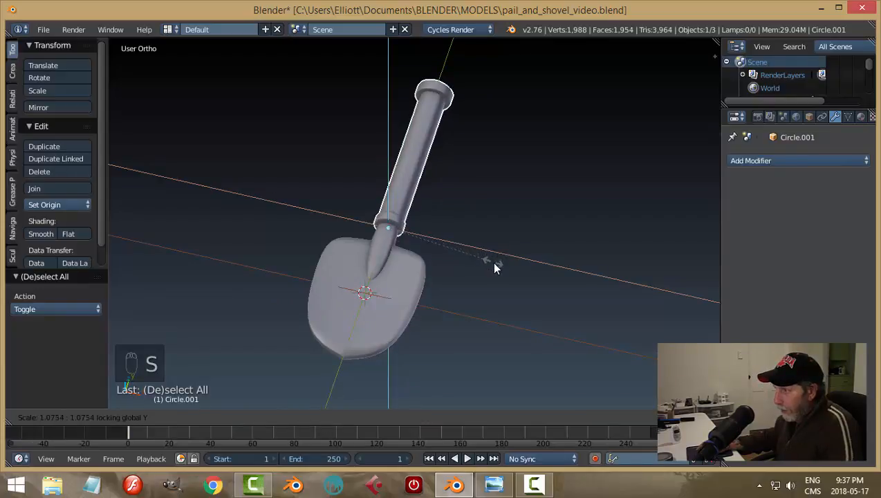
pyautogui.click(500, 266)
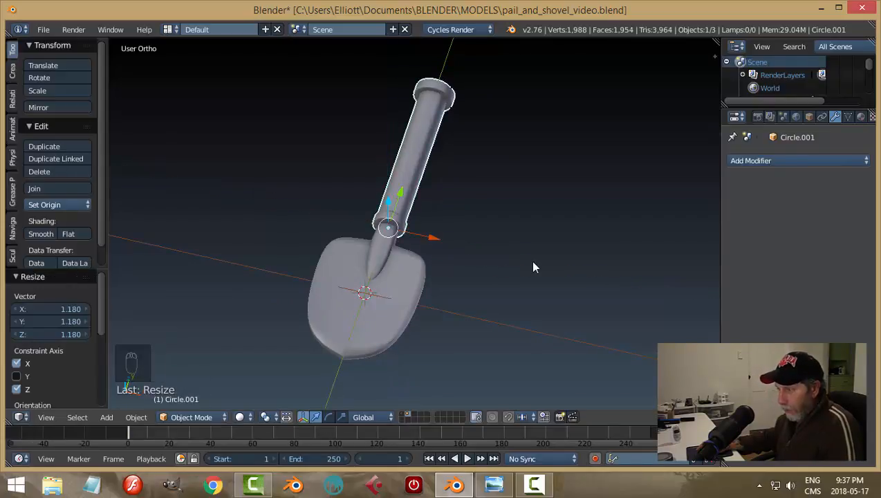
pyautogui.press('a')
# Move the grip slightly along the Y axis toward the blade so its collar sits further over the handle base.
pyautogui.scroll(-3, 526, 249)
pyautogui.moveTo(519, 233); pyautogui.dragTo(439, 227, button='middle')
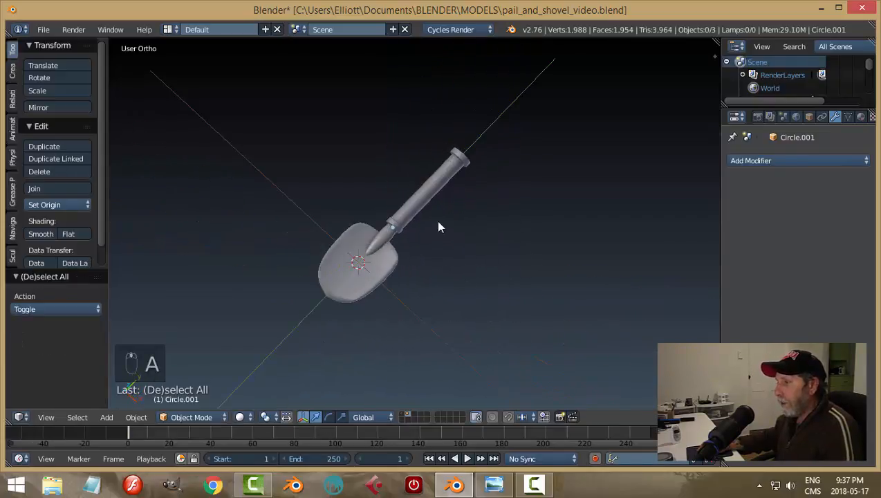
pyautogui.rightClick(423, 205)
pyautogui.moveTo(429, 196); pyautogui.dragTo(427, 202)
pyautogui.press('a')
pyautogui.moveTo(518, 225); pyautogui.dragTo(426, 194, button='middle')
pyautogui.scroll(3, 444, 259)
pyautogui.rightClick(427, 190)
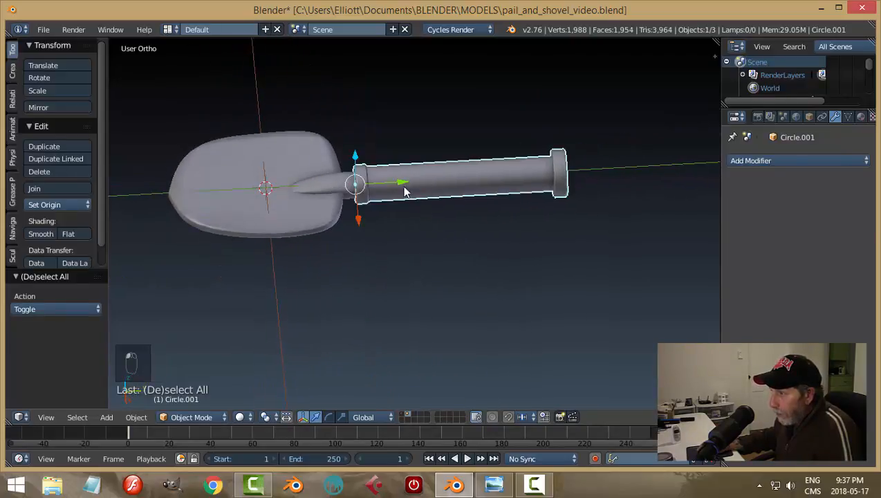
pyautogui.moveTo(403, 182); pyautogui.dragTo(398, 182)
pyautogui.press('a')
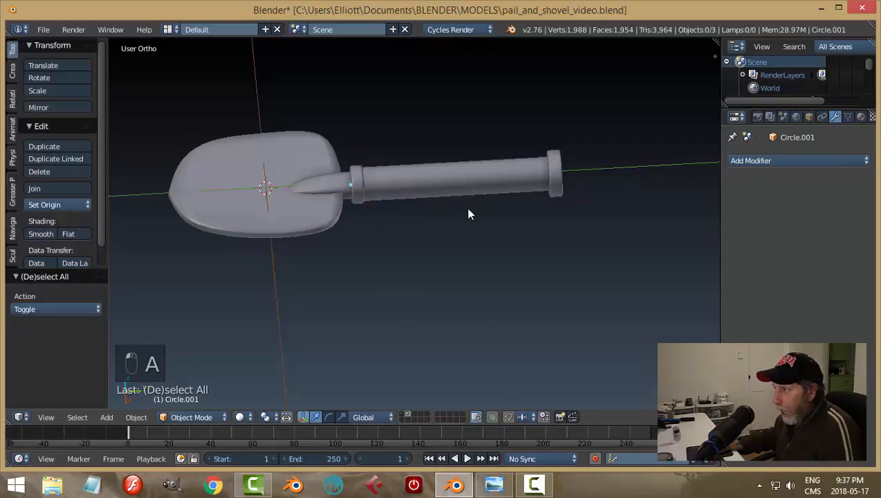
# Enter Edit Mode on the grip and select the round cap face at its free end in face selection mode.
pyautogui.moveTo(468, 215); pyautogui.dragTo(376, 181, button='middle')
pyautogui.scroll(4, 487, 246)
pyautogui.keyDown('shift'); pyautogui.moveTo(640, 282); pyautogui.dragTo(426, 155, button='middle'); pyautogui.keyUp('shift')
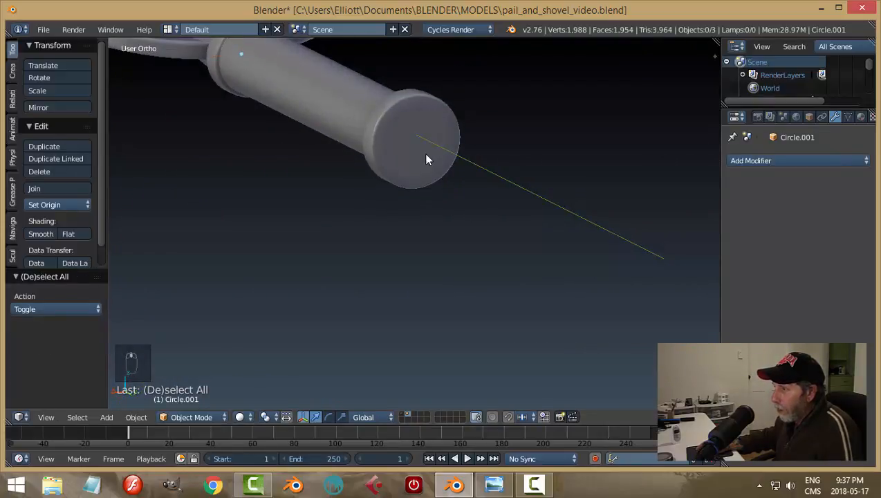
pyautogui.rightClick(426, 159)
pyautogui.press('Tab')
pyautogui.click(606, 166)
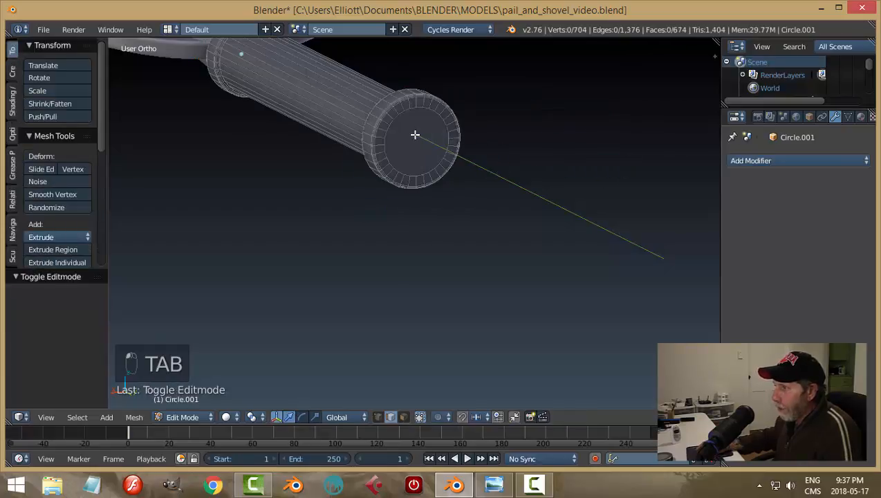
pyautogui.press('a')
pyautogui.press('a')
pyautogui.hotkey('ctrl', 'Tab')
pyautogui.click(443, 159)
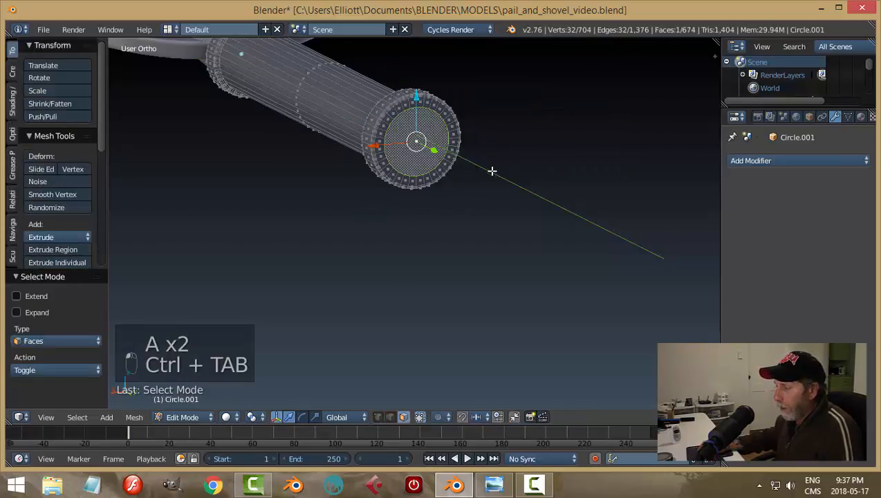
# Extrude the grip's round end-cap face outward by about 0.076.
pyautogui.moveTo(491, 171); pyautogui.dragTo(578, 207, button='middle')
pyautogui.press('e')
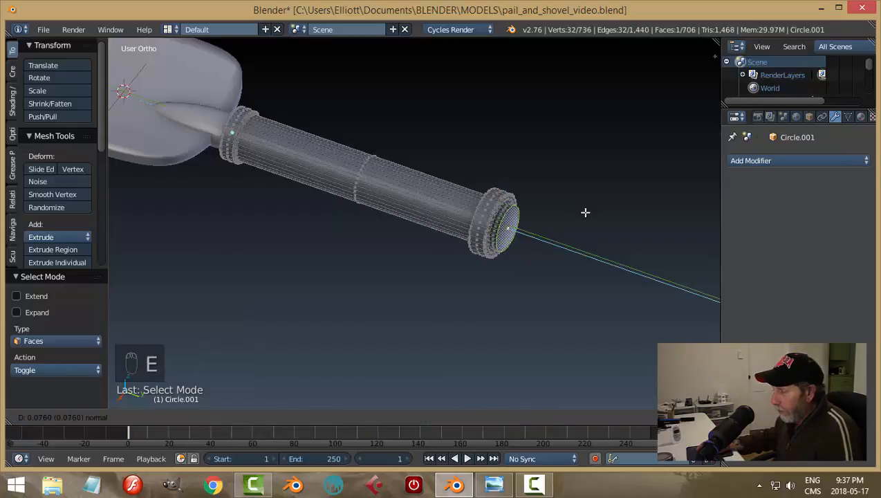
pyautogui.click(585, 212)
pyautogui.scroll(2, 522, 215)
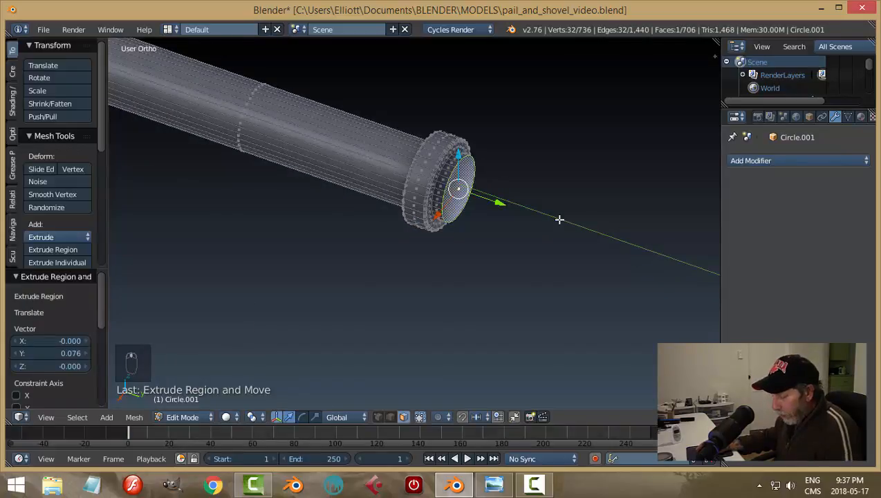
# Bevel the extruded end cap by about 0.17 with 3 segments and return to Object Mode.
pyautogui.hotkey('ctrl', 'b')
pyautogui.scroll(2, 581, 247)
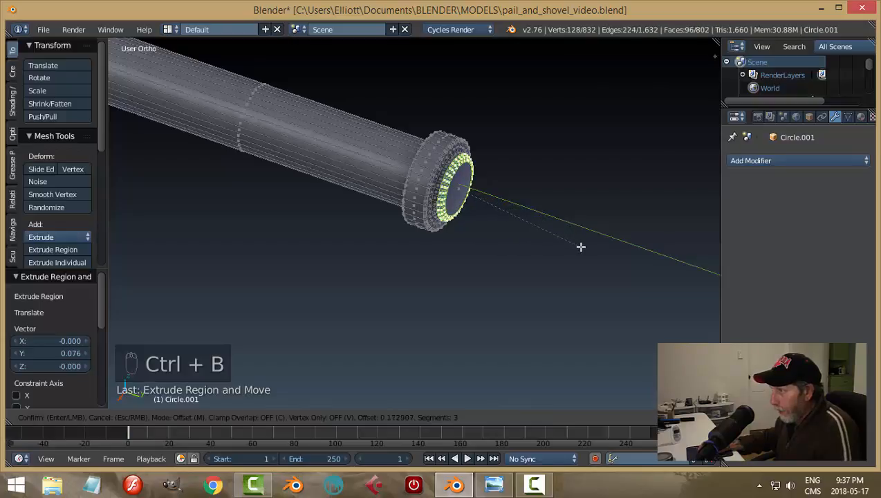
pyautogui.click(580, 247)
pyautogui.press('a')
pyautogui.press('Tab')
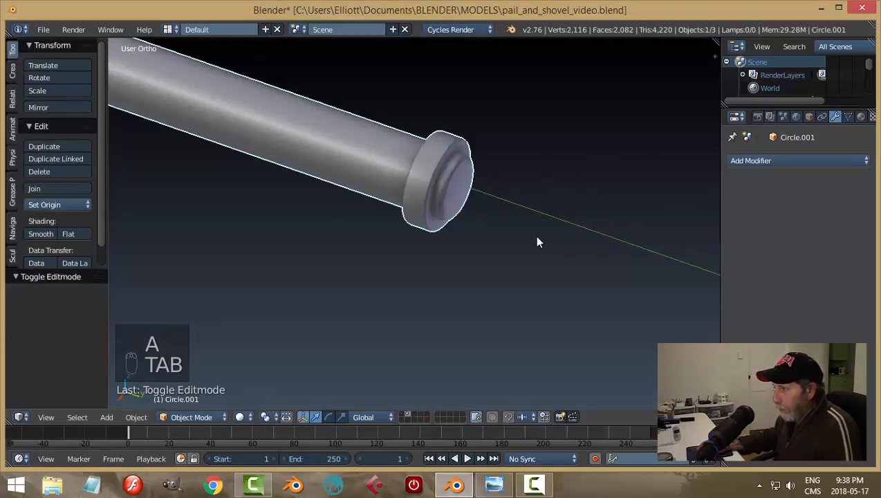
# Add a loop cut around the grip and slide it slightly off the middle toward the collar.
pyautogui.press('a')
pyautogui.moveTo(516, 233); pyautogui.dragTo(427, 245, button='middle')
pyautogui.rightClick(428, 246)
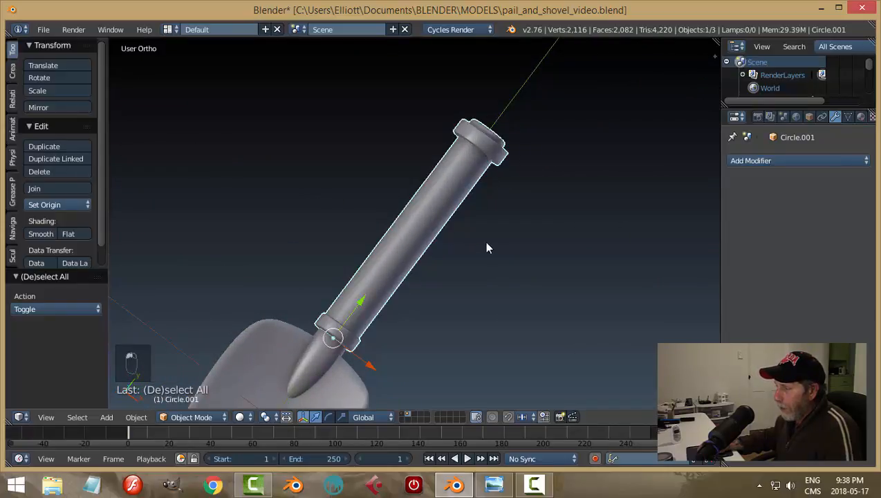
pyautogui.moveTo(527, 256); pyautogui.dragTo(486, 226, button='middle')
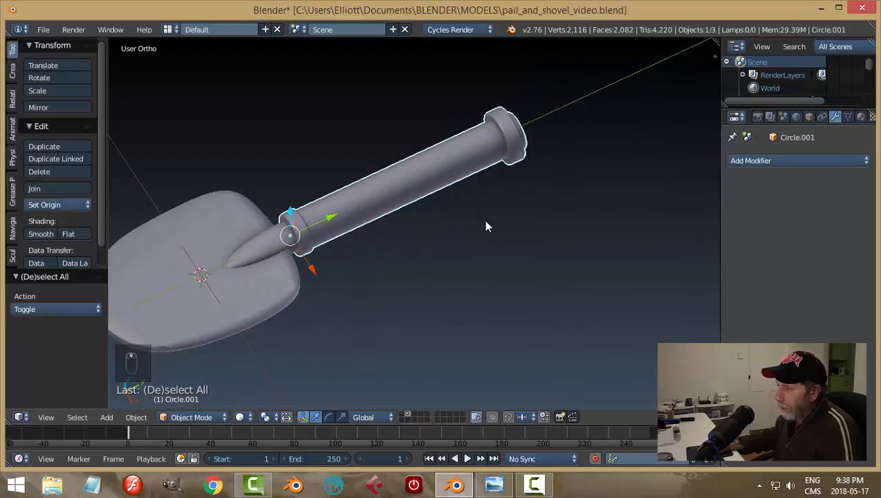
pyautogui.press('Tab')
pyautogui.click(537, 225)
pyautogui.scroll(3, 457, 231)
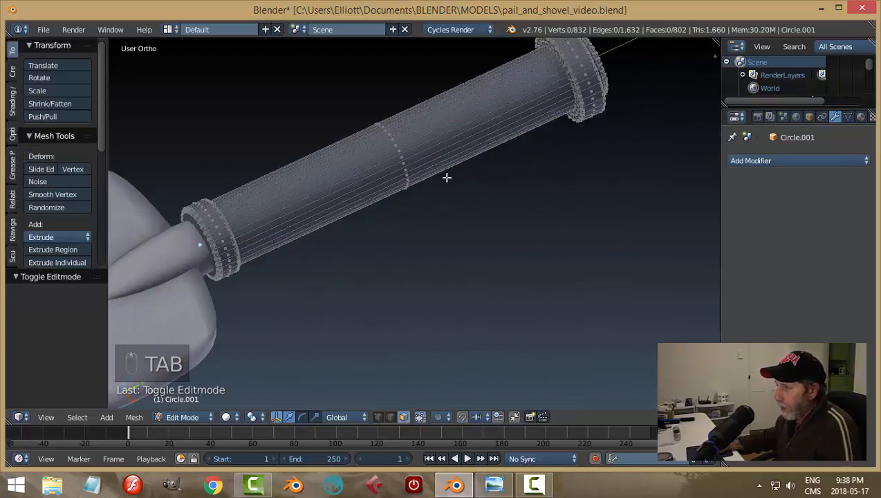
pyautogui.hotkey('ctrl', 'r')
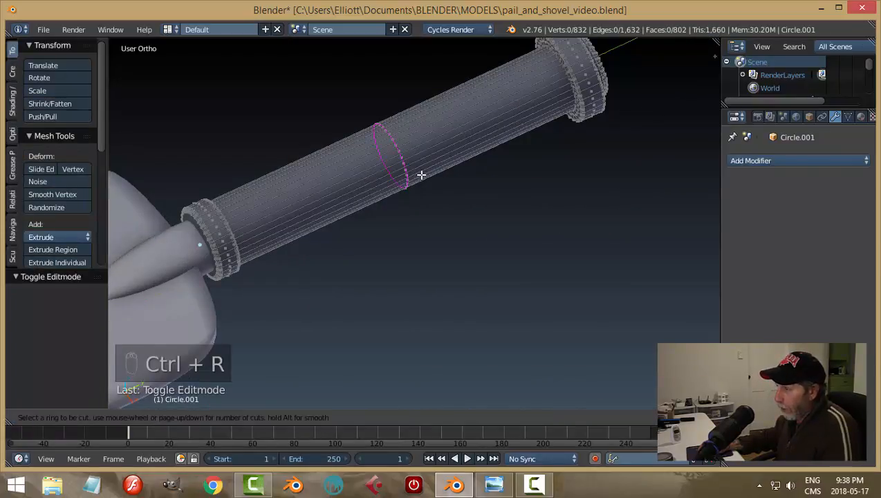
pyautogui.click(422, 174)
pyautogui.click(384, 182)
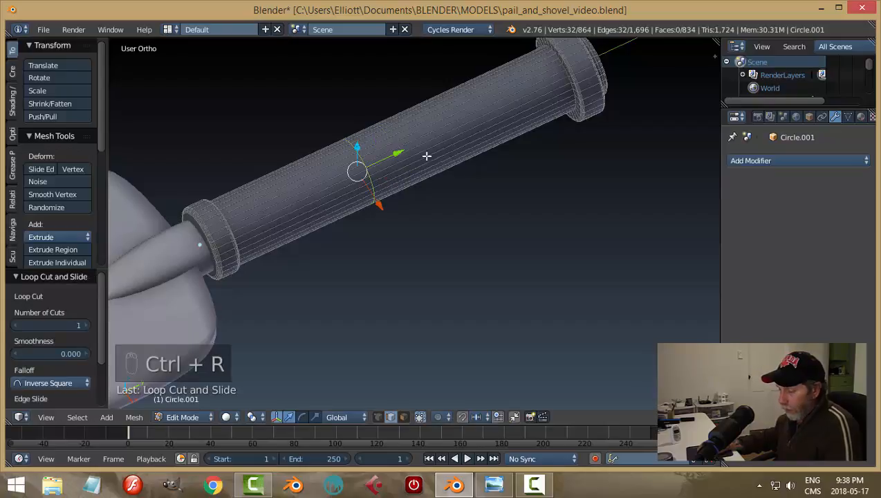
# Add a second loop cut close beside the middle one, leaving a narrow band between them.
pyautogui.hotkey('ctrl', 'r')
pyautogui.click(401, 161)
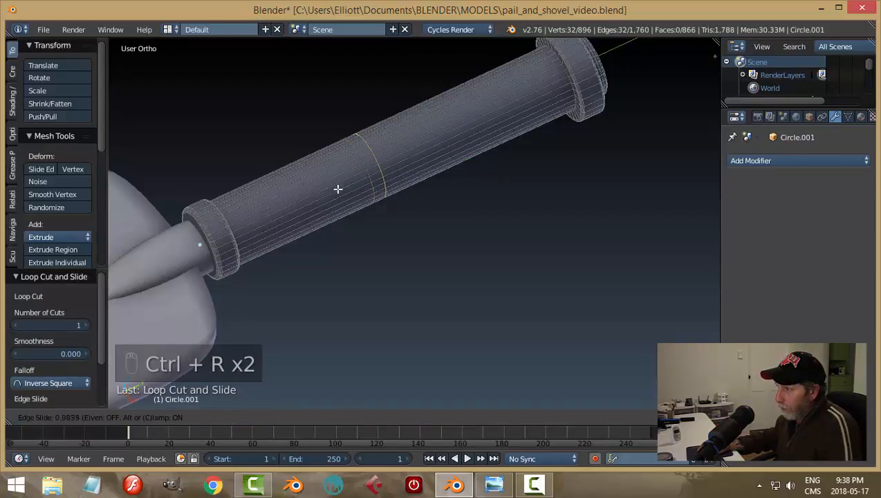
pyautogui.click(378, 178)
pyautogui.press('a')
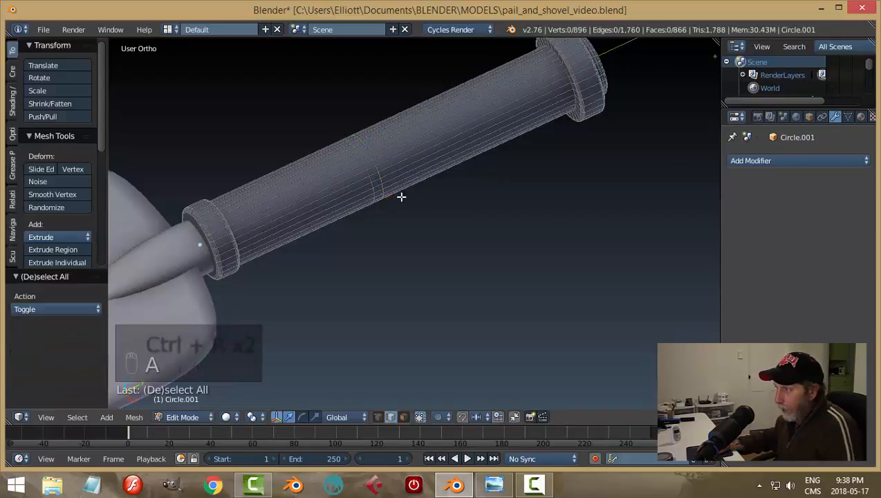
# Switch to face selection and select the narrow ring of faces between the two middle loop cuts.
pyautogui.hotkey('ctrl', 'Tab')
pyautogui.click(387, 196)
pyautogui.scroll(1, 406, 182)
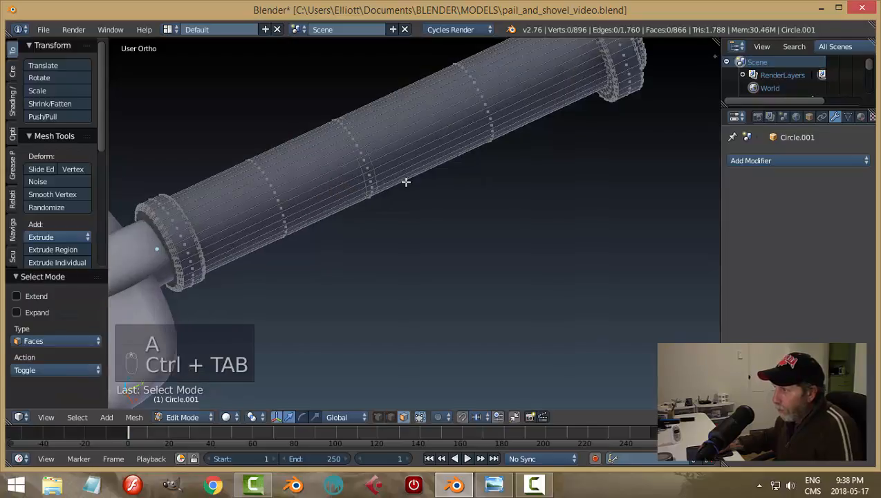
pyautogui.keyDown('alt'); pyautogui.rightClick(362, 149); pyautogui.keyUp('alt')
pyautogui.moveTo(407, 171); pyautogui.dragTo(437, 256, button='middle')
pyautogui.scroll(9, 436, 256)
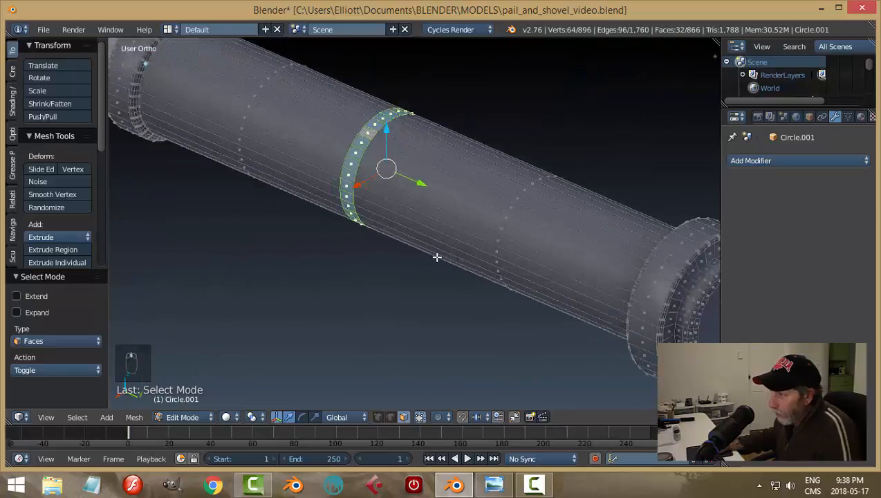
pyautogui.moveTo(439, 208); pyautogui.dragTo(446, 229, button='middle')
pyautogui.scroll(-3, 485, 197)
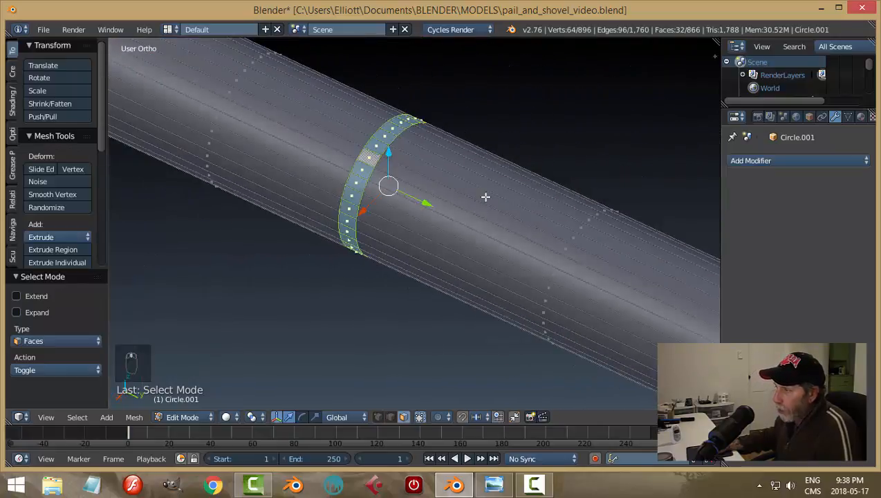
# Extrude the selected face ring in place, scale it to about 0.92 excluding Y to sink a groove, and return to Object Mode.
pyautogui.press('e')
pyautogui.rightClick(428, 208)
pyautogui.press('s')
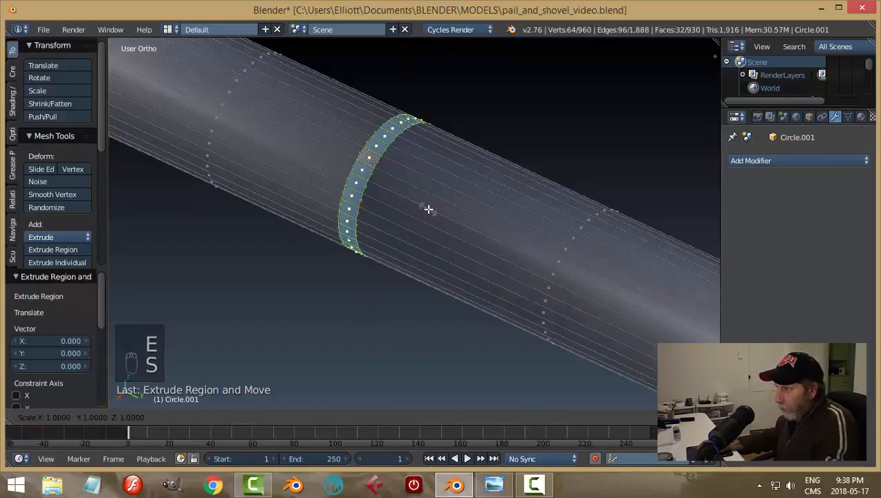
pyautogui.hotkey('shift', 'y')
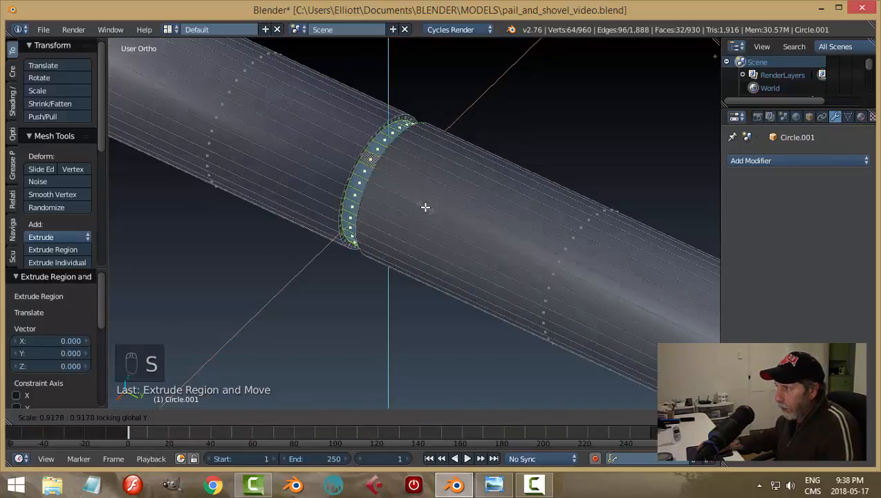
pyautogui.click(425, 207)
pyautogui.press('a')
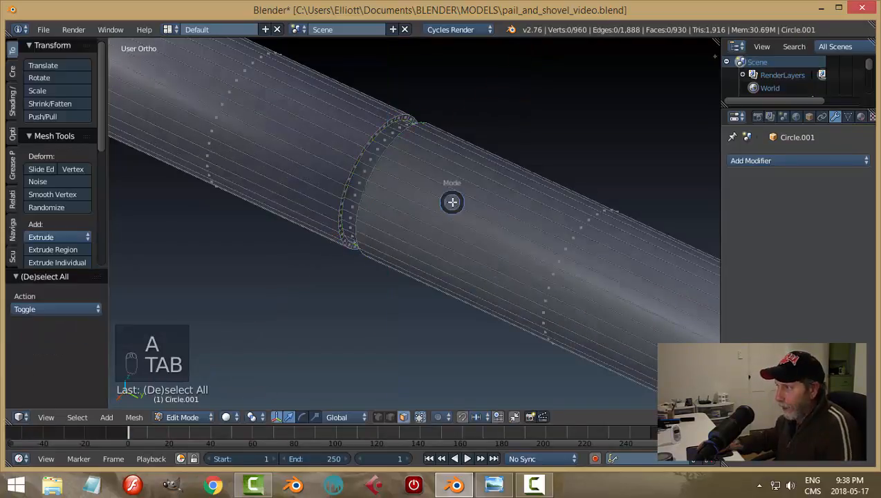
pyautogui.press('Tab')
pyautogui.click(410, 229)
pyautogui.moveTo(410, 228); pyautogui.dragTo(443, 266, button='middle')
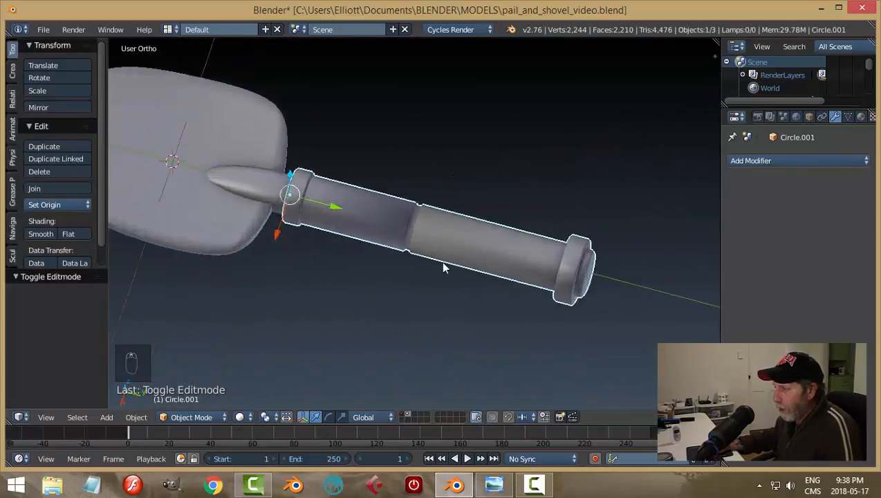
# Add a loop cut to the collar-side half of the grip and slide it tight against the groove's edge.
pyautogui.scroll(3, 363, 220)
pyautogui.press('Tab')
pyautogui.click(470, 217)
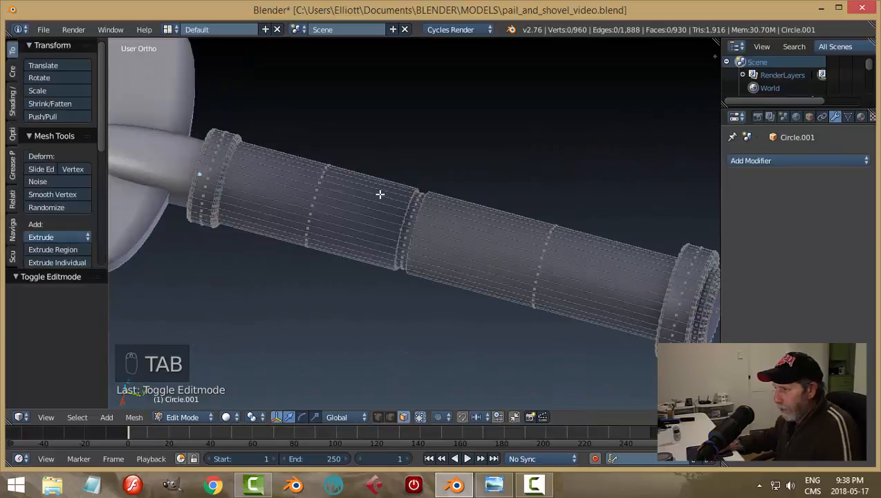
pyautogui.hotkey('ctrl', 'r')
pyautogui.click(388, 197)
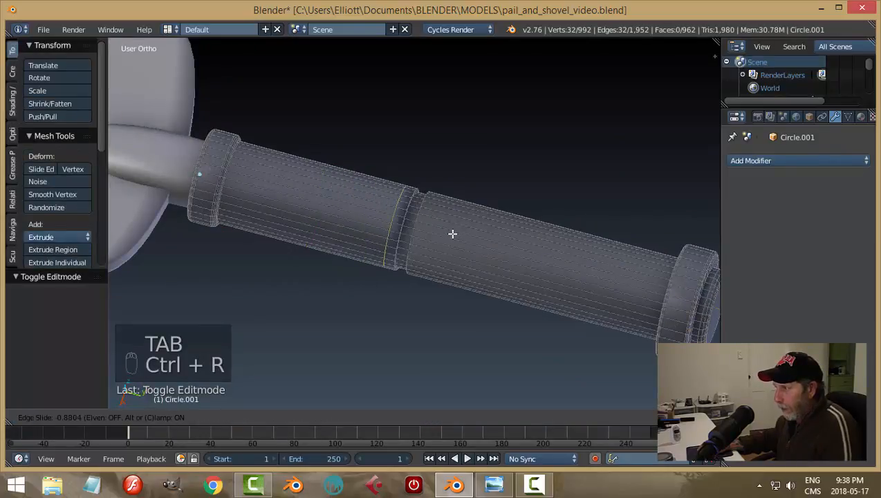
pyautogui.click(457, 243)
# Add a matching loop cut on the end-cap side, slide it tight against the groove, and return to Object Mode.
pyautogui.hotkey('ctrl', 'r')
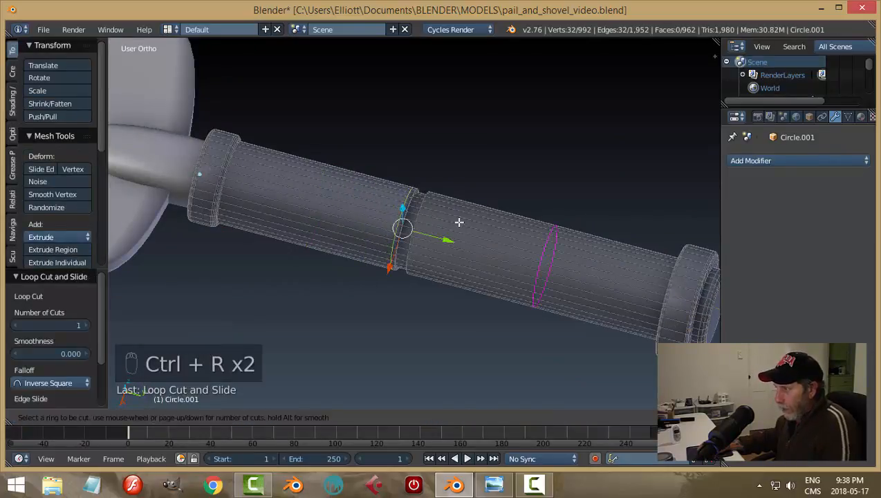
pyautogui.click(458, 222)
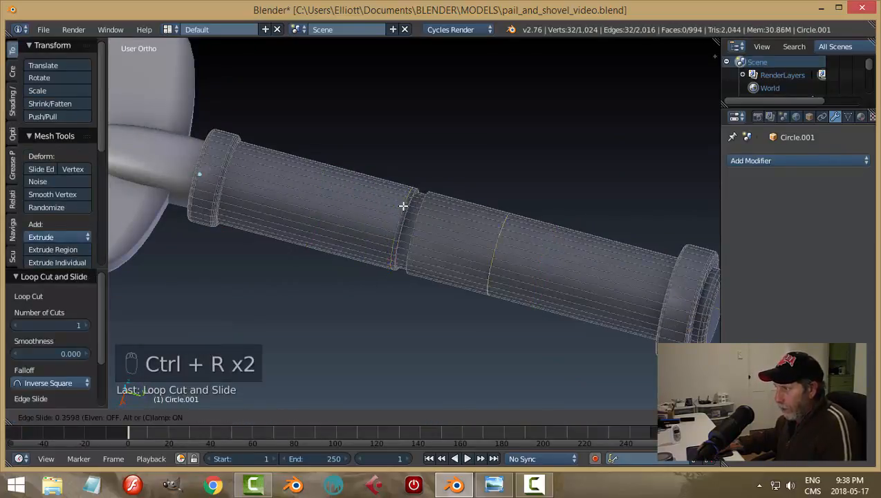
pyautogui.click(337, 183)
pyautogui.press('a')
pyautogui.scroll(3, 406, 224)
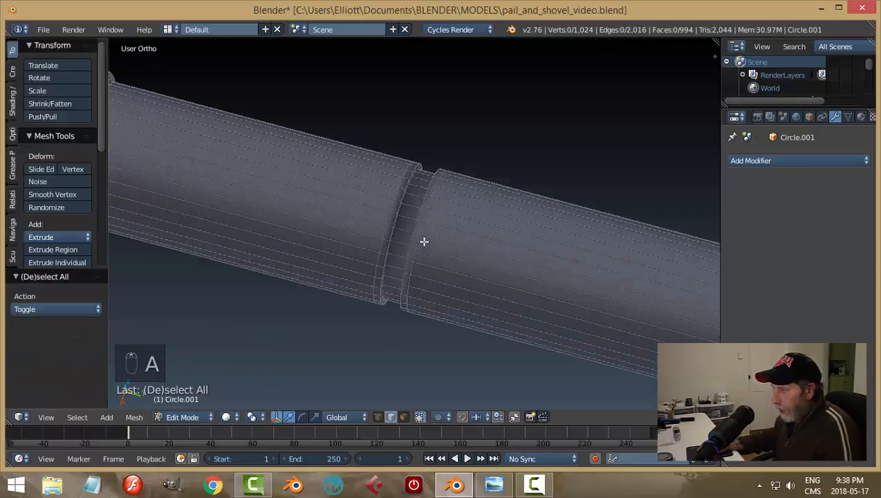
pyautogui.press('Tab')
pyautogui.scroll(-5, 387, 259)
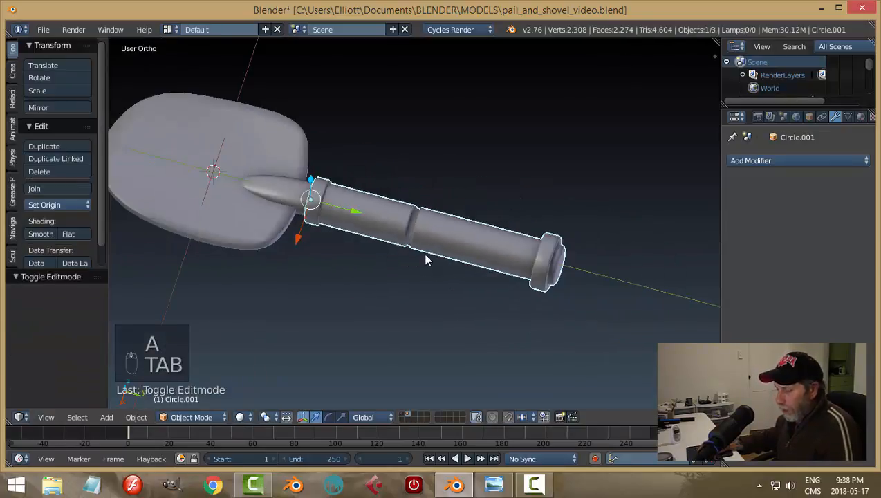
pyautogui.moveTo(443, 259); pyautogui.dragTo(419, 266, button='middle')
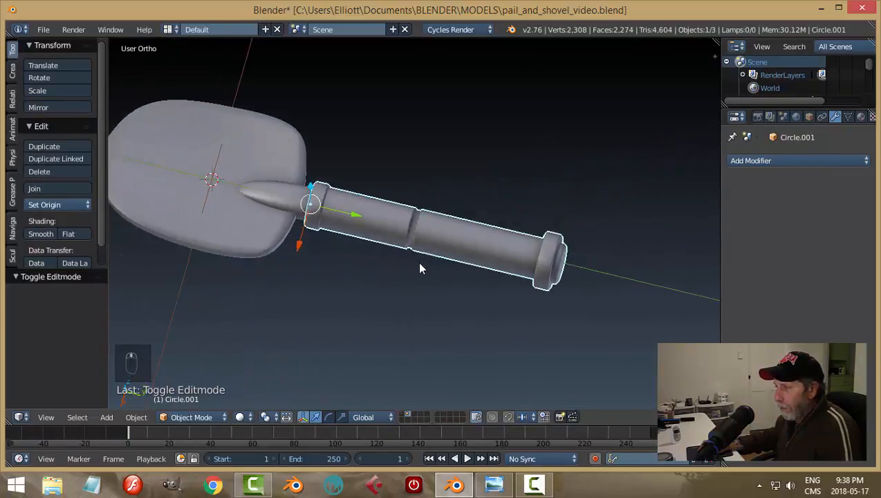
# Bevel the two outer rim edge loops of the groove by about 0.027 with 3 segments and return to Object Mode.
pyautogui.scroll(3, 422, 268)
pyautogui.scroll(2, 424, 272)
pyautogui.press('Tab')
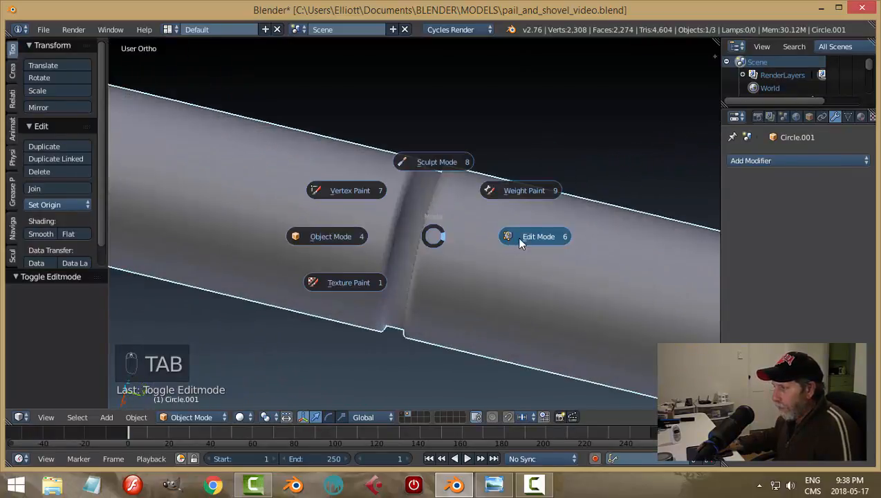
pyautogui.click(519, 236)
pyautogui.moveTo(518, 235); pyautogui.dragTo(397, 258, button='middle')
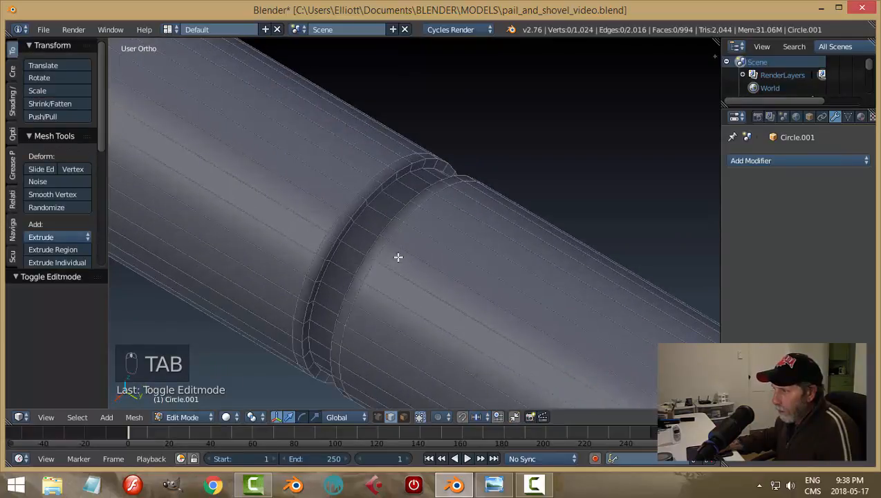
pyautogui.keyDown('alt'); pyautogui.rightClick(356, 207); pyautogui.keyUp('alt')
pyautogui.moveTo(332, 238); pyautogui.dragTo(488, 253, button='middle')
pyautogui.keyDown('alt'); pyautogui.keyDown('shift'); pyautogui.rightClick(567, 243); pyautogui.keyUp('shift'); pyautogui.keyUp('alt')
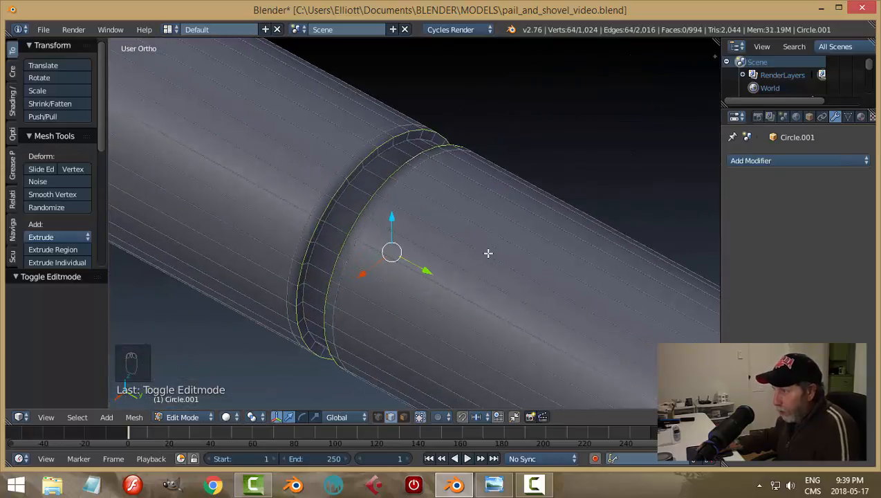
pyautogui.hotkey('ctrl', 'b')
pyautogui.scroll(2, 501, 239)
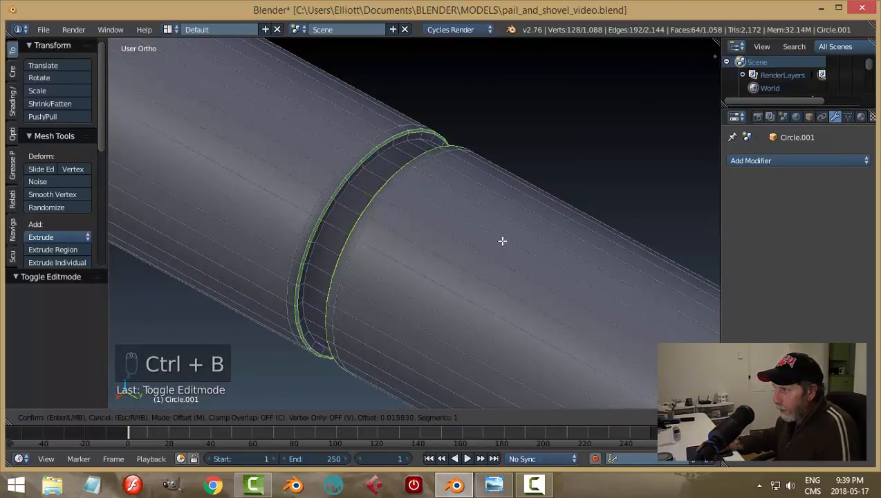
pyautogui.click(506, 238)
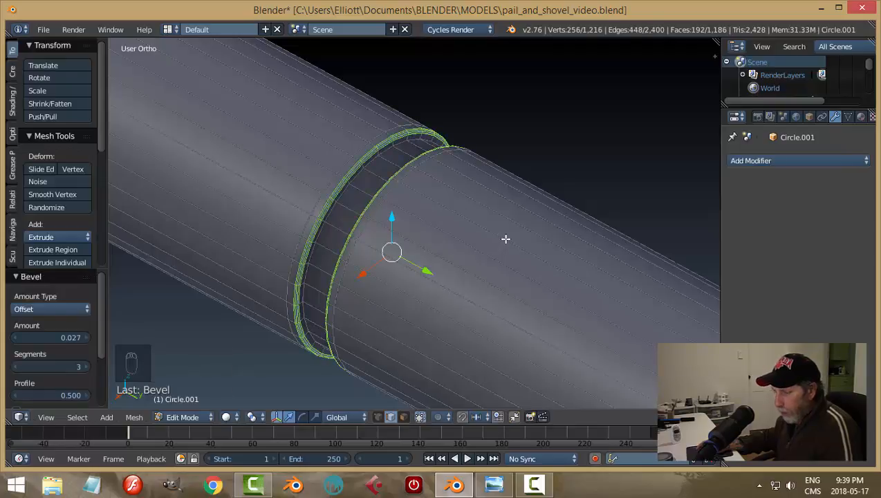
pyautogui.press('a')
pyautogui.press('Tab')
pyautogui.scroll(-2, 443, 252)
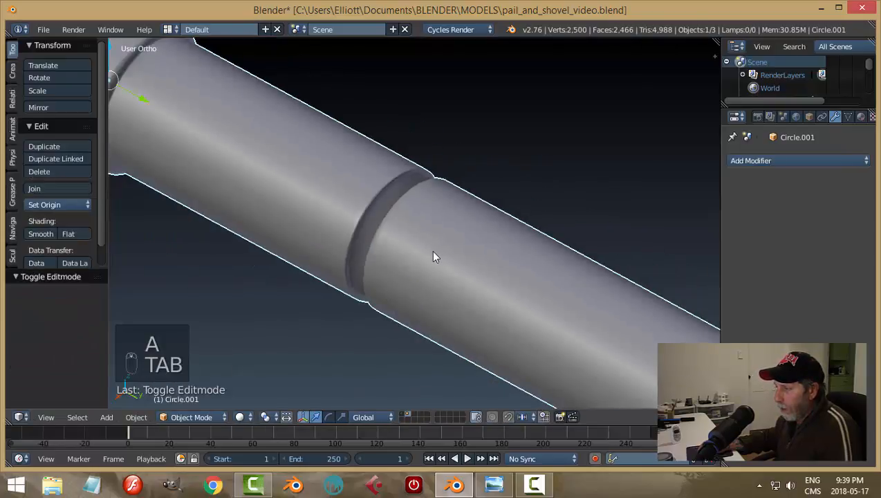
pyautogui.press('a')
# Add a loop cut around the groove's floor in Edit Mode and slide it against the collar-side wall.
pyautogui.scroll(-3, 460, 263)
pyautogui.moveTo(457, 262); pyautogui.dragTo(553, 270, button='middle')
pyautogui.scroll(4, 484, 271)
pyautogui.scroll(-2, 531, 282)
pyautogui.scroll(-2, 477, 238)
pyautogui.scroll(2, 482, 283)
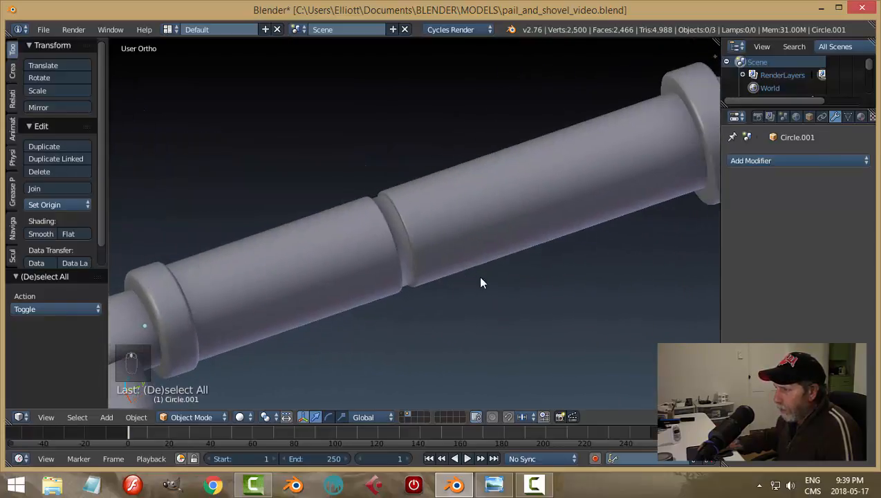
pyautogui.moveTo(481, 283); pyautogui.dragTo(422, 260, button='middle')
pyautogui.press('Tab')
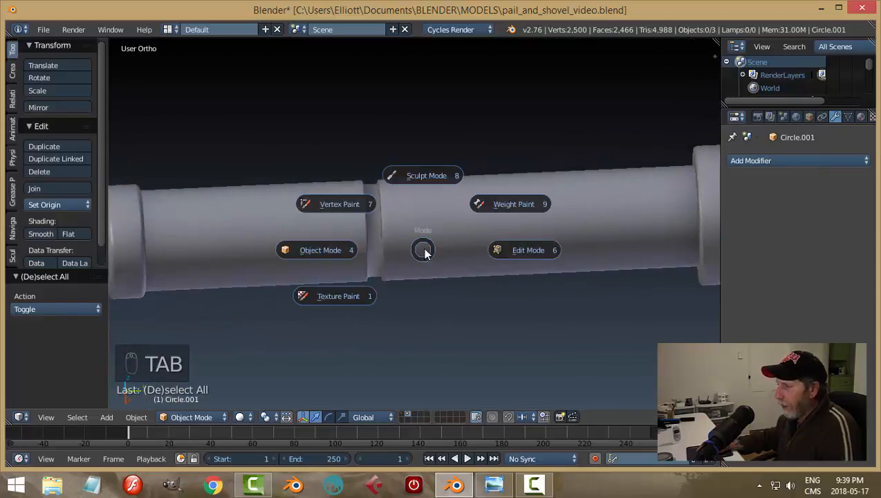
pyautogui.click(503, 251)
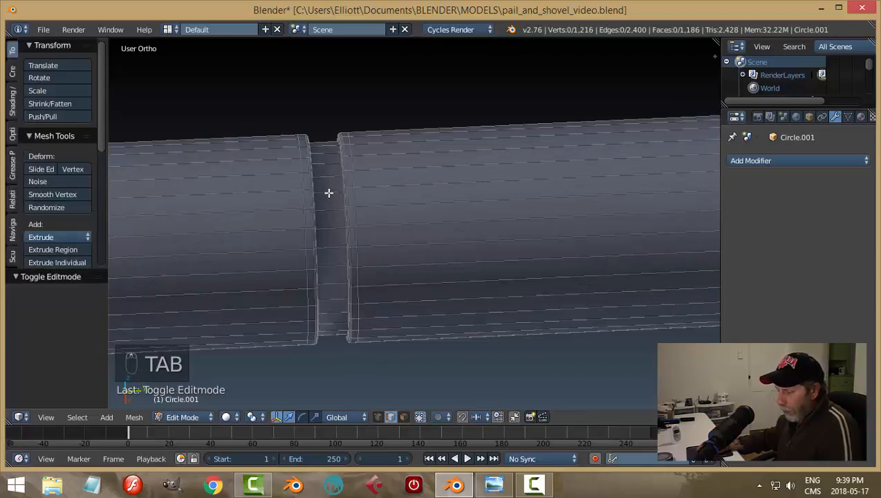
pyautogui.hotkey('ctrl', 'r')
pyautogui.click(328, 193)
pyautogui.click(315, 191)
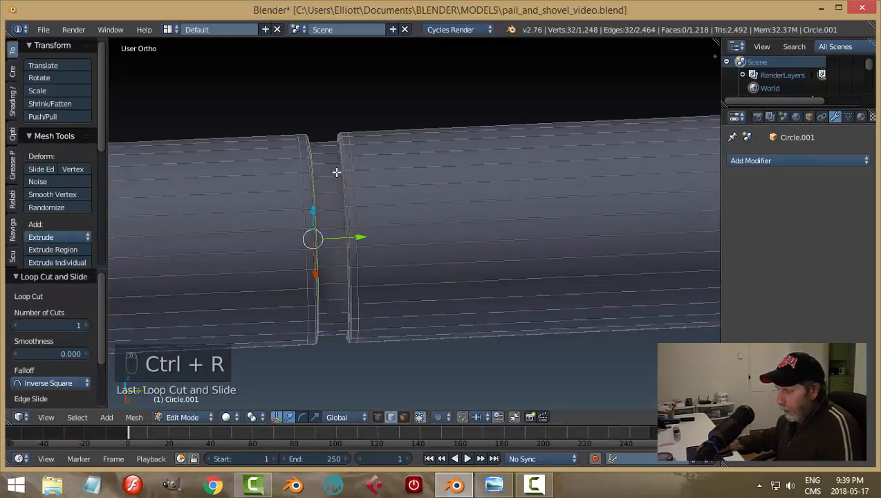
# Add a second loop cut on the groove's floor, slide it against the end-cap-side wall, and return to Object Mode.
pyautogui.hotkey('ctrl', 'r')
pyautogui.click(337, 173)
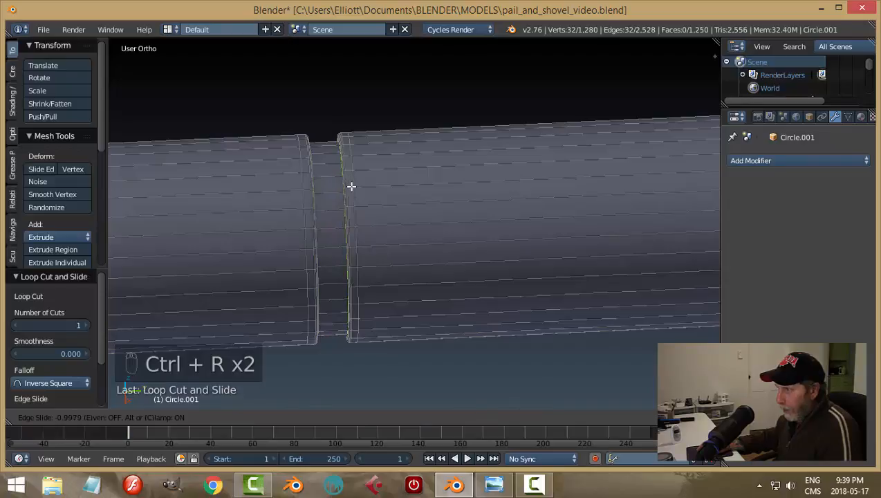
pyautogui.click(351, 186)
pyautogui.press('a')
pyautogui.press('Tab')
pyautogui.click(361, 220)
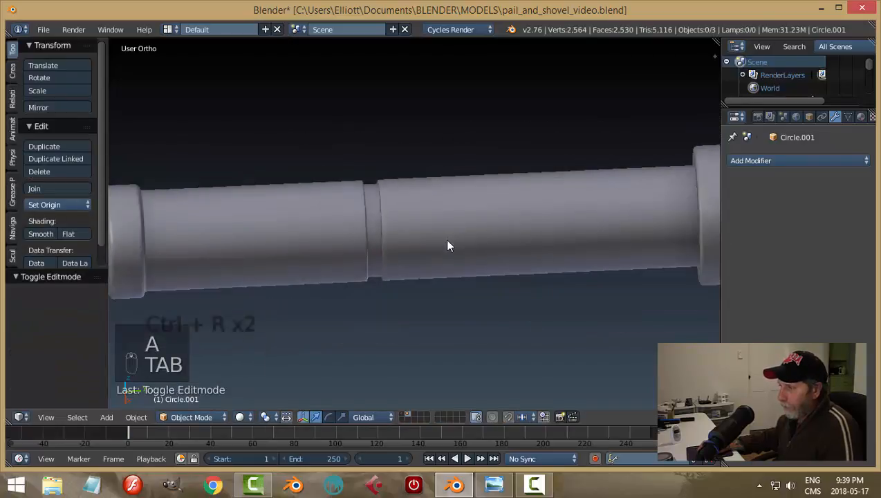
# Assign the existing pink Material.001 to the shovel's grip.
pyautogui.press('a')
pyautogui.scroll(-1, 428, 249)
pyautogui.press('a')
pyautogui.moveTo(428, 248); pyautogui.dragTo(443, 261, button='middle')
pyautogui.scroll(-4, 462, 277)
pyautogui.scroll(-2, 463, 282)
pyautogui.scroll(2, 422, 263)
pyautogui.rightClick(369, 249)
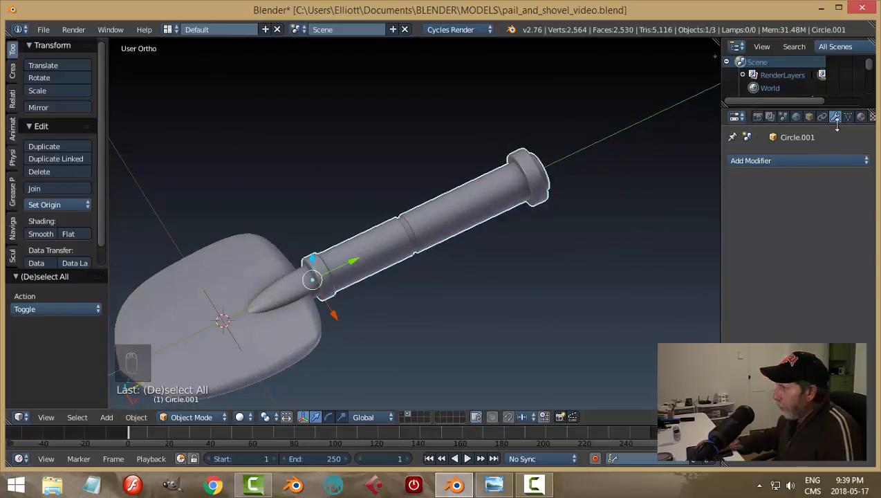
pyautogui.click(860, 116)
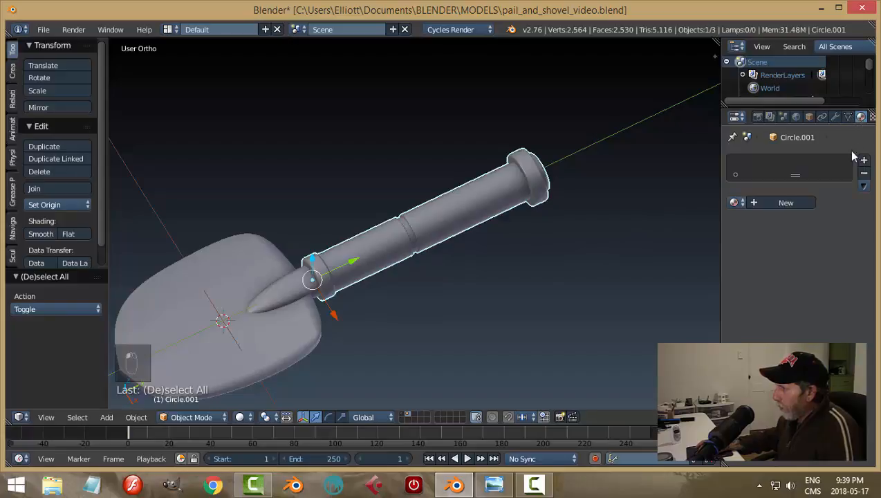
pyautogui.click(735, 202)
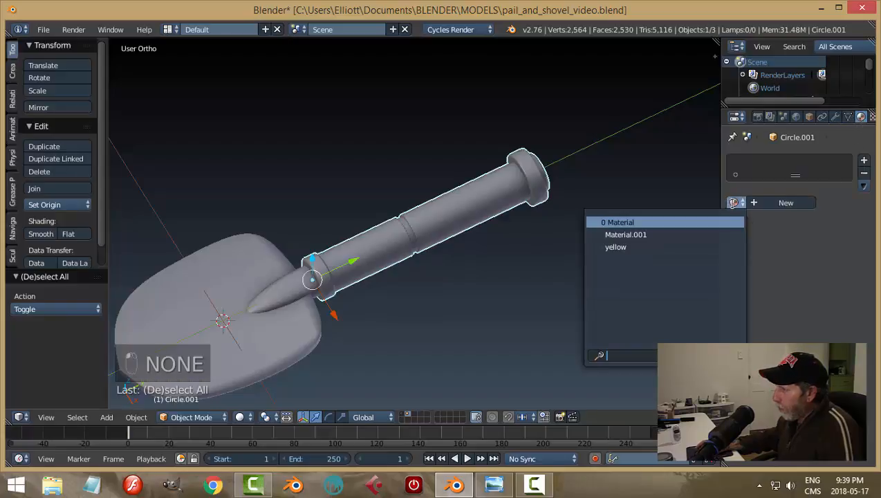
pyautogui.click(654, 234)
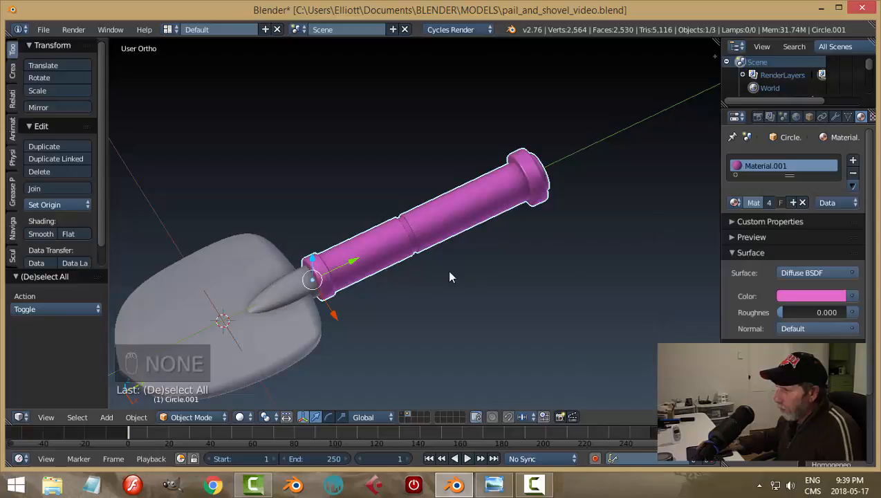
# Assign Material.001 to the tapered neck joining the blade and the grip.
pyautogui.rightClick(282, 294)
pyautogui.click(735, 203)
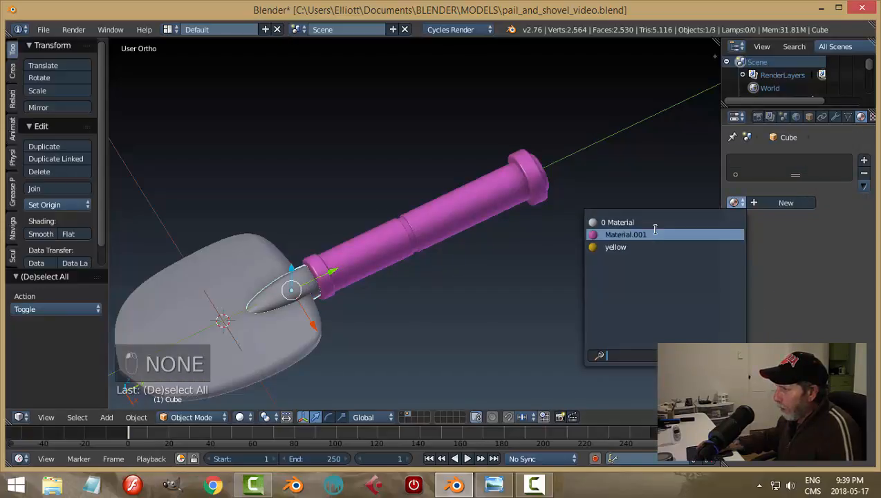
pyautogui.click(650, 233)
# Assign the existing yellow material to the shovel's blade and clear the selection.
pyautogui.rightClick(210, 268)
pyautogui.click(735, 203)
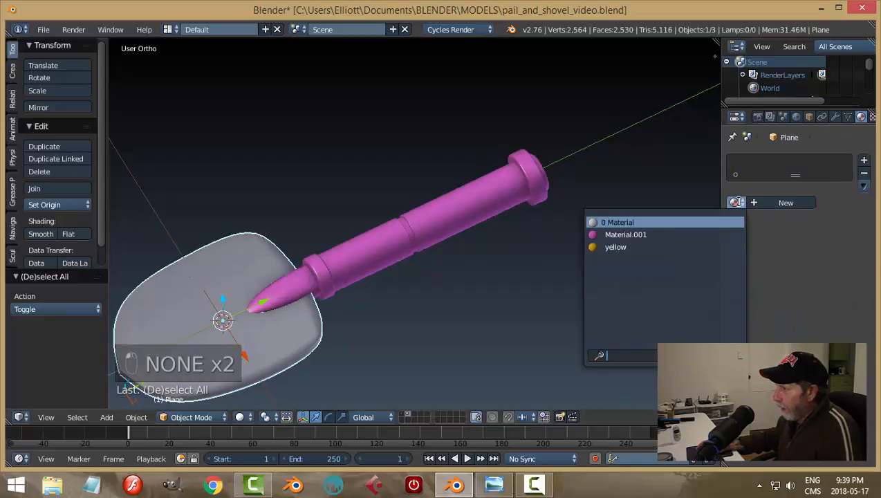
pyautogui.click(624, 244)
pyautogui.press('a')
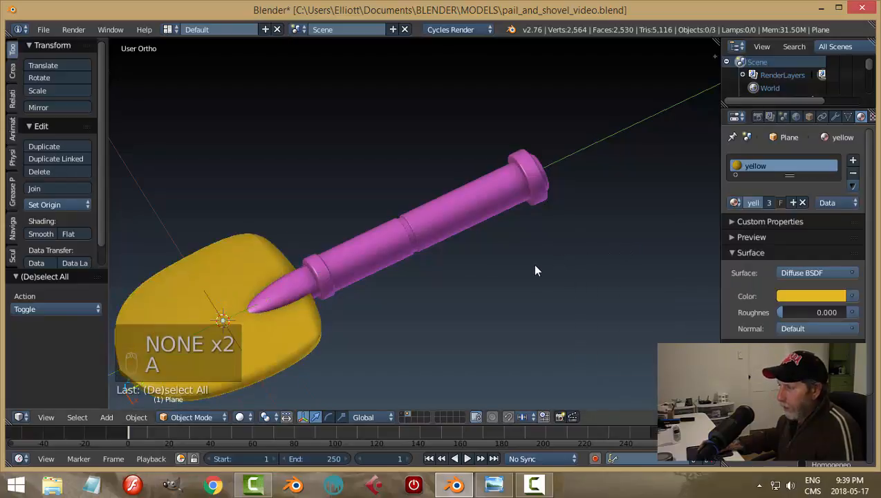
# Select all the shovel parts, move them to the first layer, and display that layer with the pail.
pyautogui.scroll(-4, 530, 265)
pyautogui.press('a')
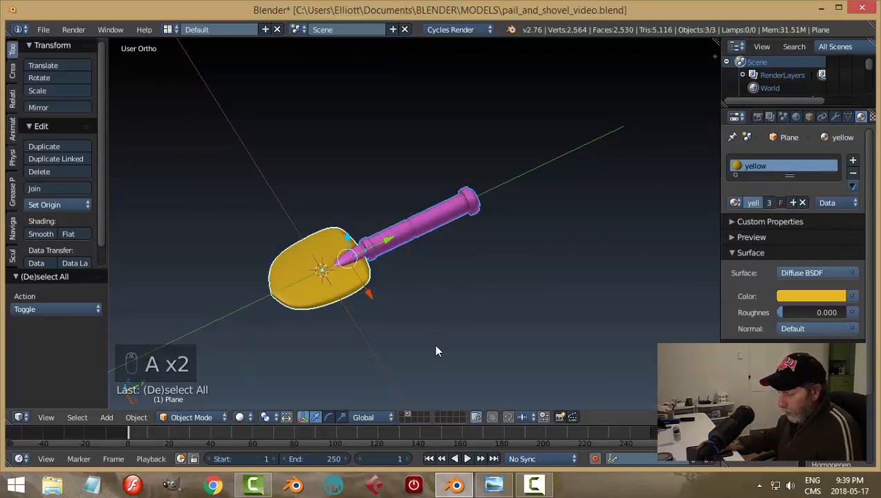
pyautogui.press('m')
pyautogui.click(549, 373)
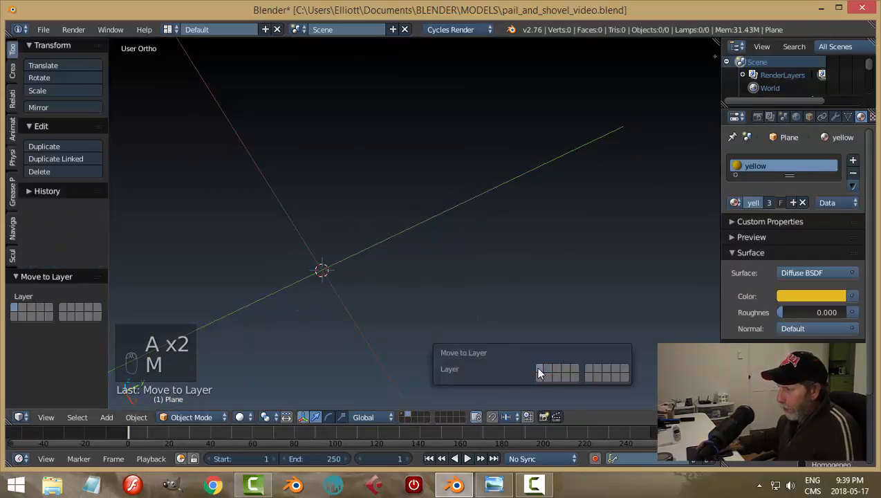
pyautogui.click(408, 413)
# Move the whole shovel about 2.26 units along X so it lies beside the pail.
pyautogui.scroll(-2, 424, 354)
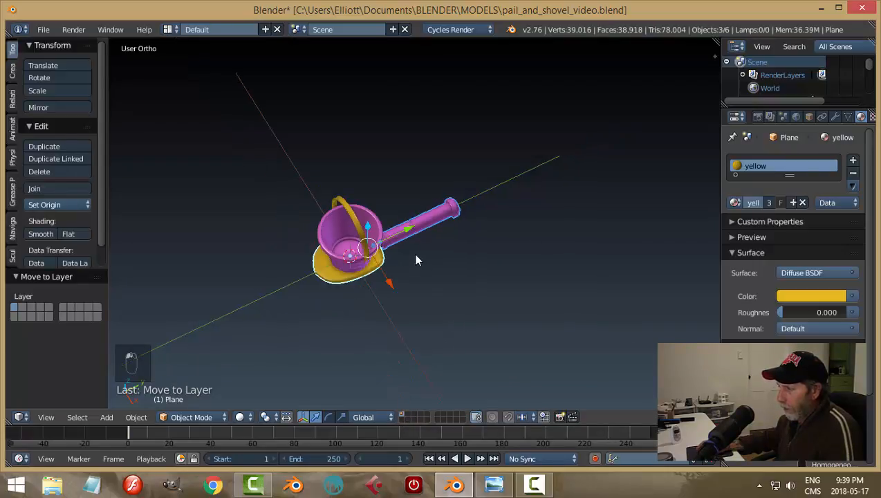
pyautogui.moveTo(392, 282); pyautogui.dragTo(477, 339)
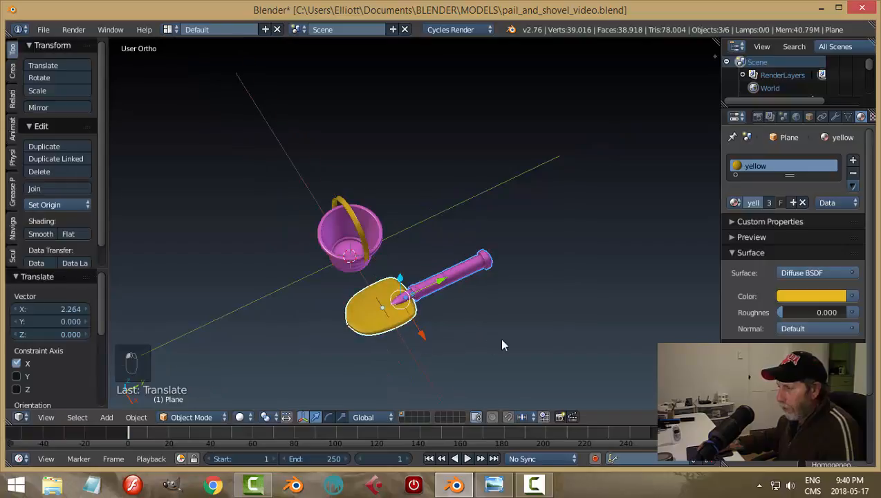
pyautogui.moveTo(500, 338); pyautogui.dragTo(573, 274, button='middle')
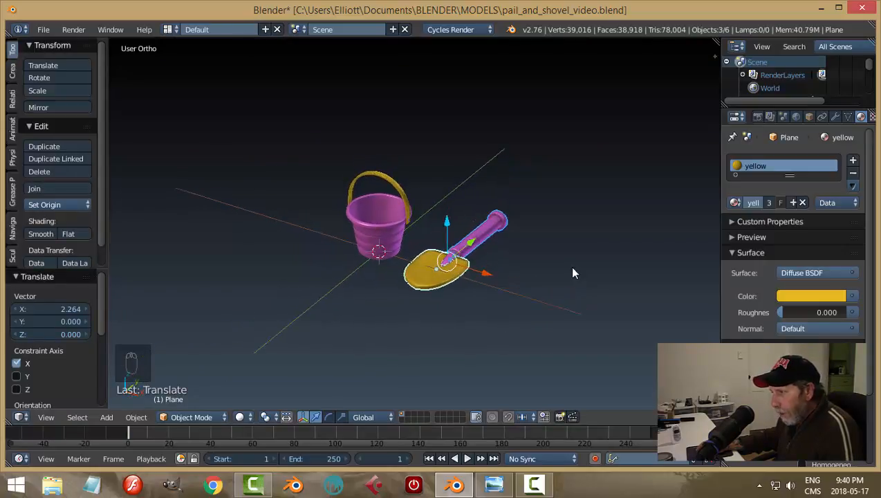
# Scale the whole shovel down to about 0.51 of its size.
pyautogui.press('s')
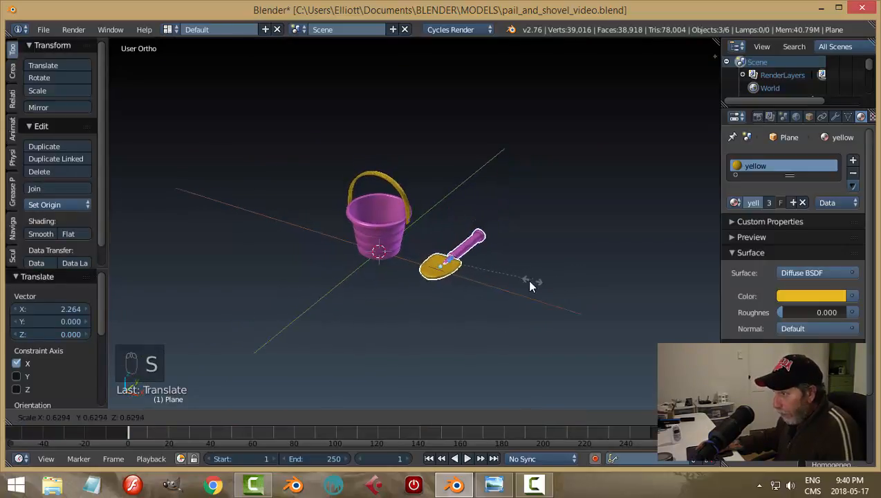
pyautogui.click(517, 285)
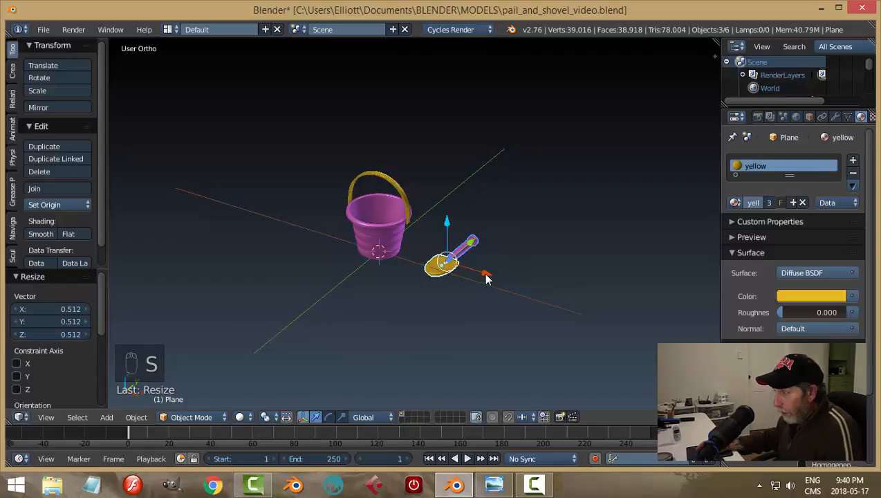
pyautogui.moveTo(525, 279); pyautogui.dragTo(512, 260, button='middle')
pyautogui.scroll(2, 471, 294)
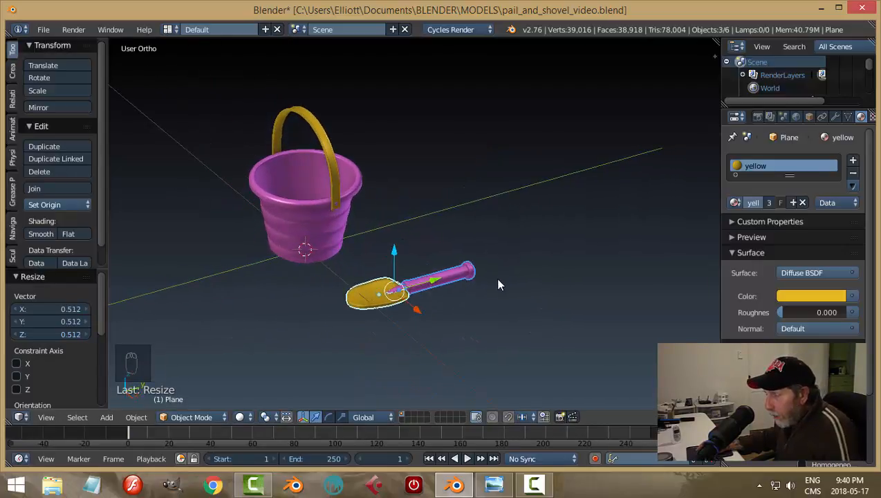
# Try scaling only the shovel's blade to about 0.7 and shifting it about 0.15 along Y toward the grip.
pyautogui.press('a')
pyautogui.moveTo(490, 289); pyautogui.dragTo(535, 285, button='middle')
pyautogui.rightClick(461, 329)
pyautogui.scroll(2, 535, 284)
pyautogui.scroll(1, 527, 279)
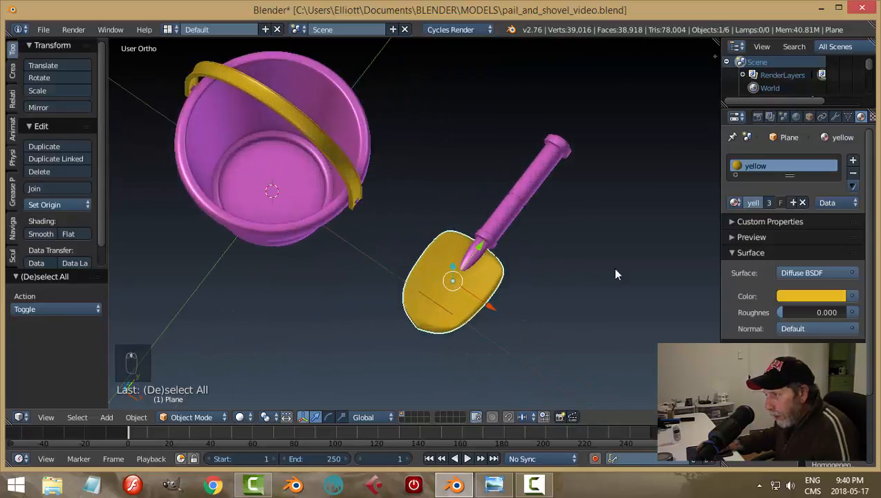
pyautogui.press('s')
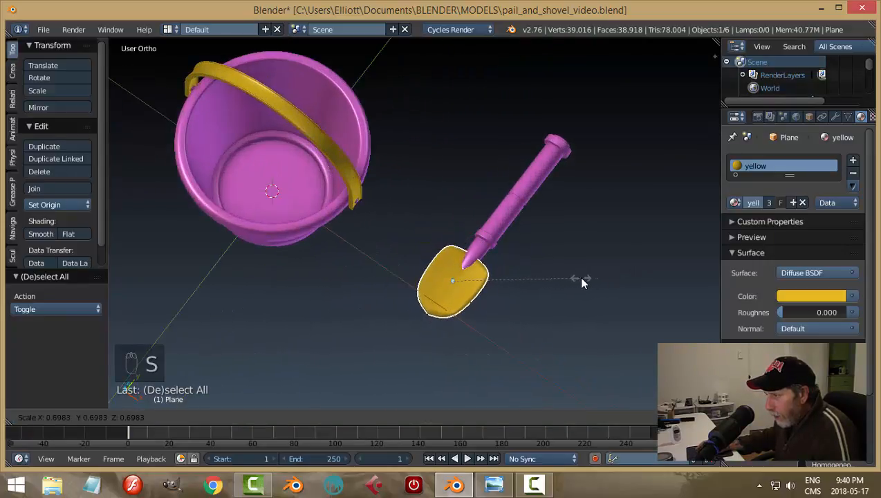
pyautogui.click(578, 276)
pyautogui.press('g')
pyautogui.press('y')
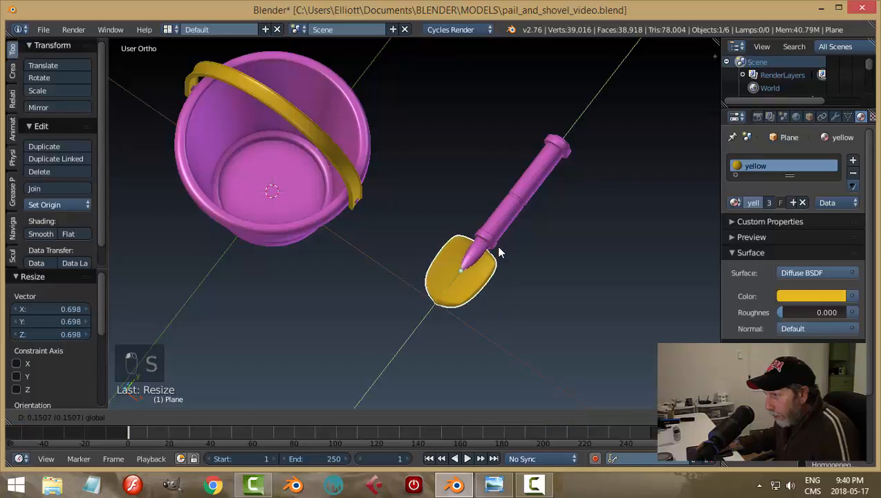
pyautogui.click(496, 245)
pyautogui.press('a')
pyautogui.moveTo(554, 257); pyautogui.dragTo(571, 264, button='middle')
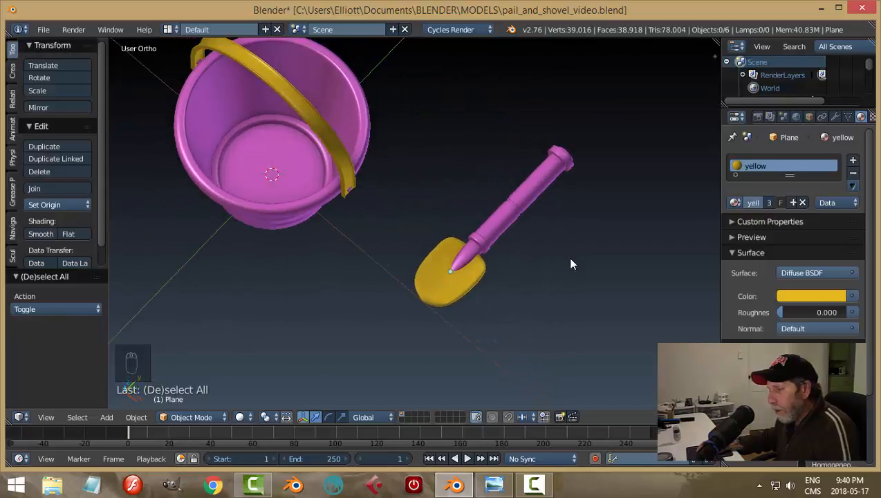
# Undo the blade's separate shift and resize, and clear the selection.
pyautogui.hotkey('ctrl', 'z')
pyautogui.hotkey('ctrl', 'z')
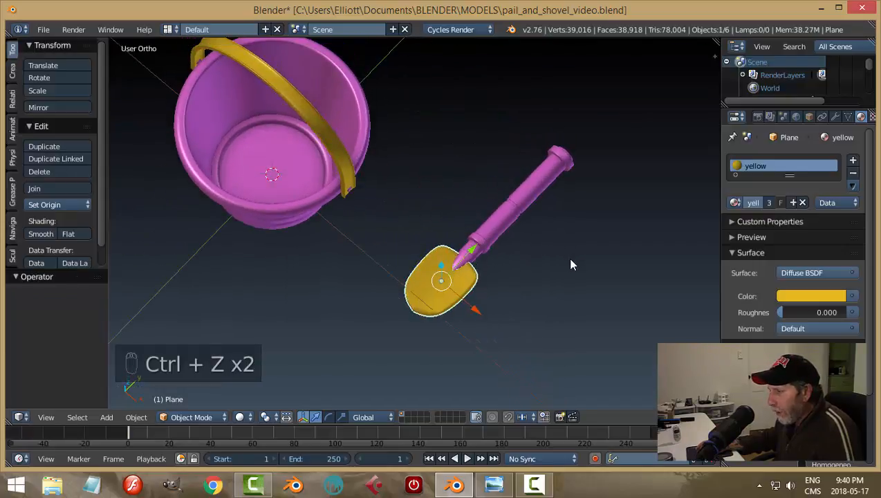
pyautogui.hotkey('ctrl', 'z')
pyautogui.press('a')
pyautogui.scroll(-3, 564, 258)
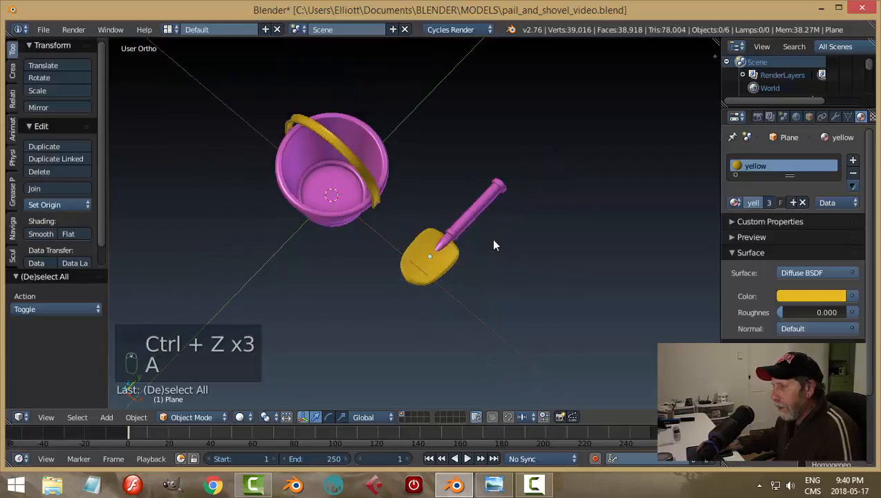
# Apply the Subsurf modifier on the shovel's blade.
pyautogui.rightClick(477, 216)
pyautogui.moveTo(531, 241); pyautogui.dragTo(529, 245, button='middle')
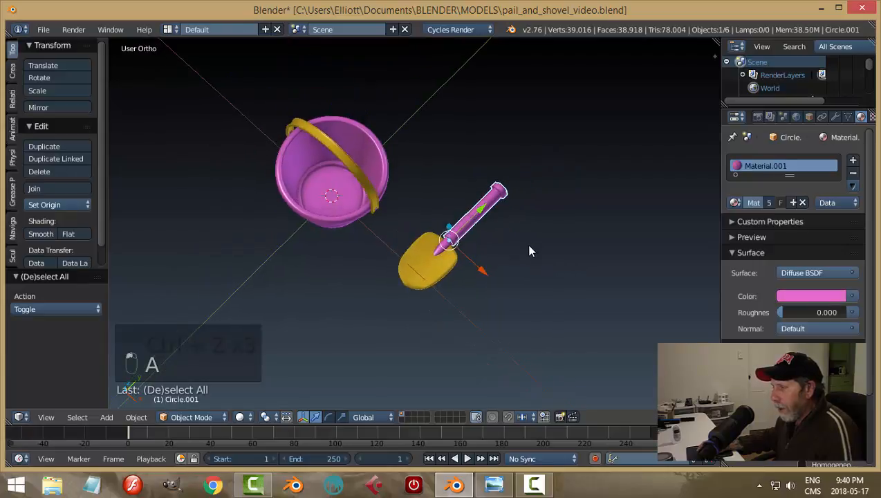
pyautogui.keyDown('shift'); pyautogui.rightClick(446, 271); pyautogui.keyUp('shift')
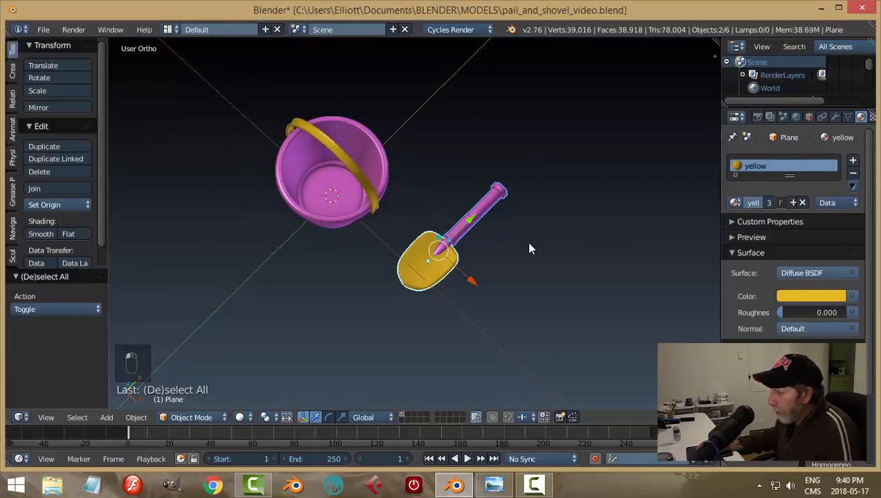
pyautogui.press('a')
pyautogui.rightClick(448, 280)
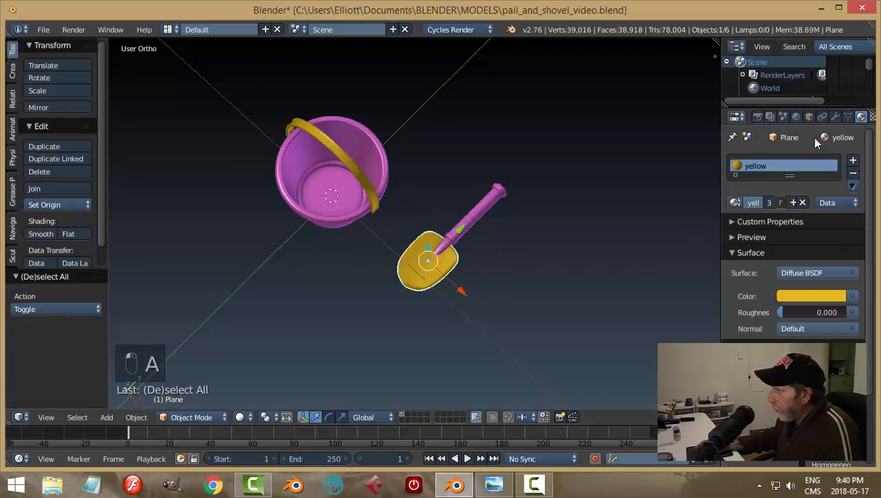
pyautogui.click(835, 117)
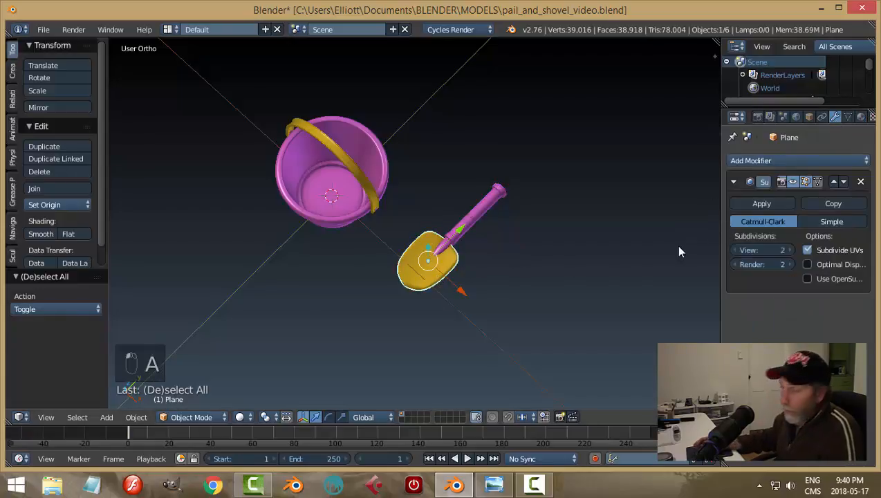
pyautogui.click(746, 204)
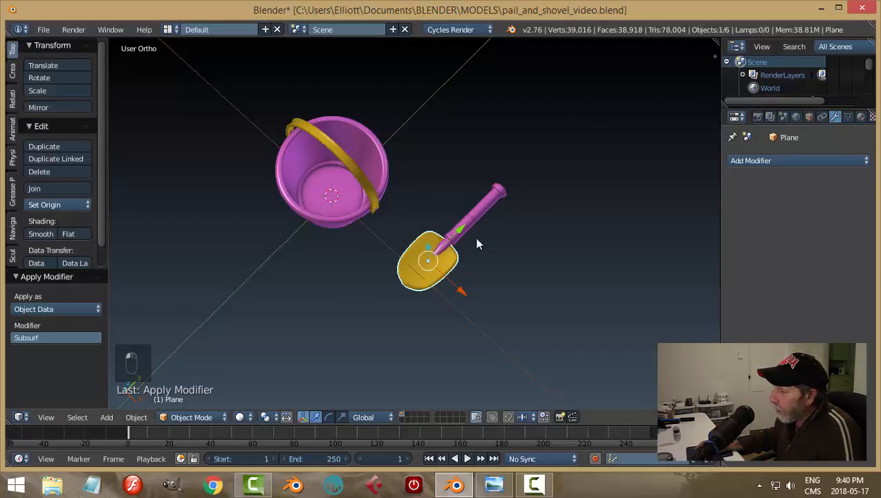
# Check the grip for modifiers and apply the Subsurf modifier on the shovel's tapered neck.
pyautogui.rightClick(479, 216)
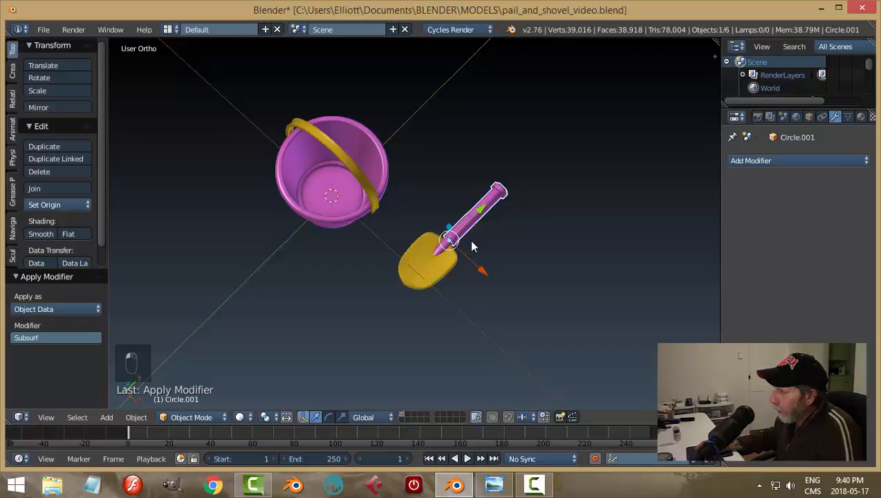
pyautogui.scroll(3, 441, 260)
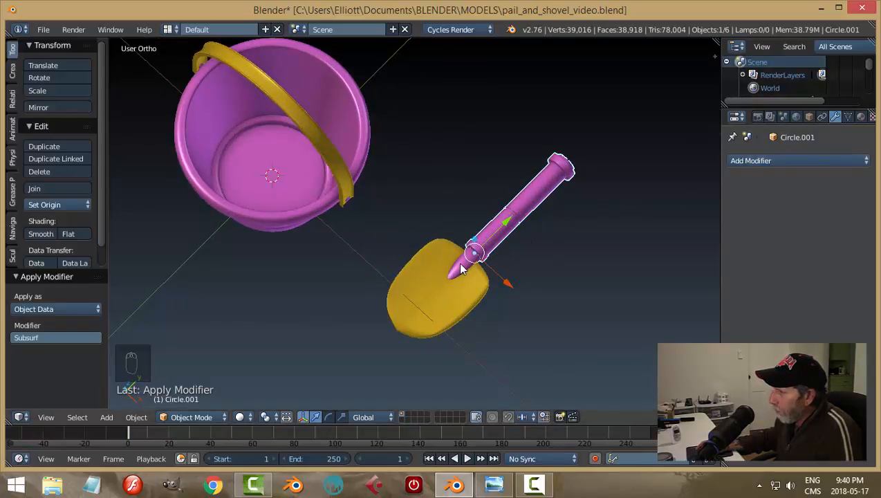
pyautogui.rightClick(461, 269)
pyautogui.click(751, 206)
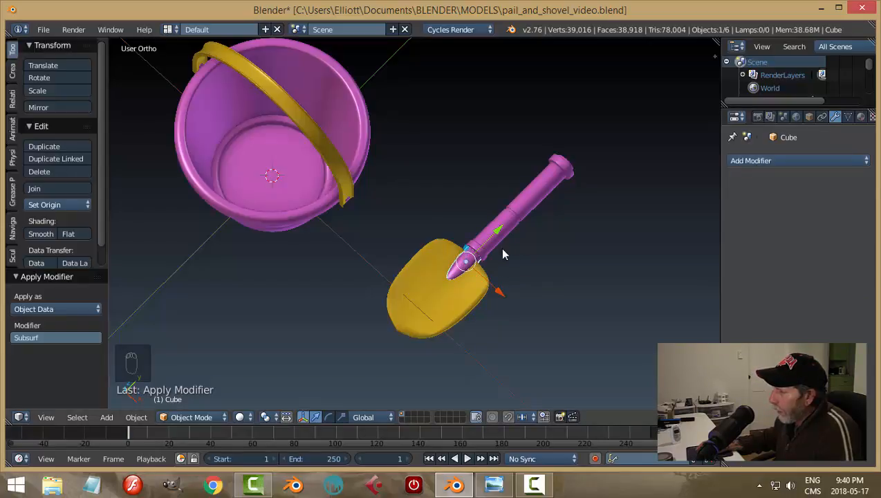
# Join the shovel's blade, grip and neck into a single object.
pyautogui.press('a')
pyautogui.rightClick(445, 291)
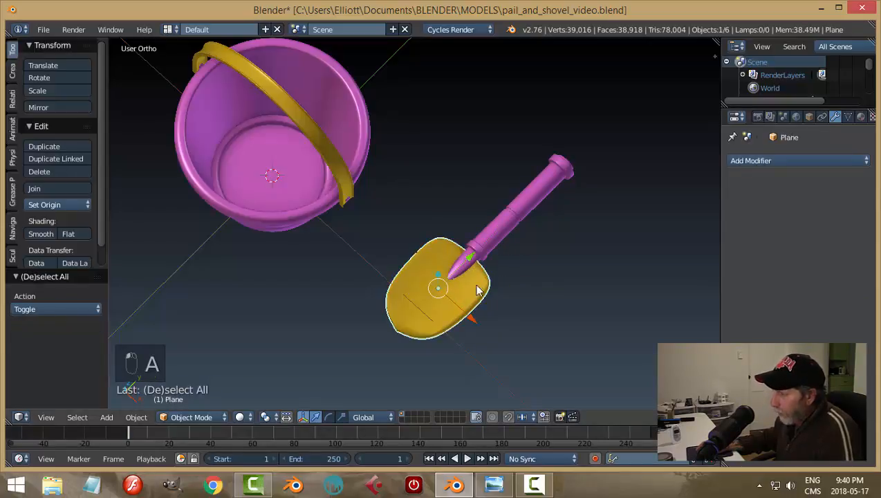
pyautogui.keyDown('shift'); pyautogui.click(464, 253); pyautogui.keyUp('shift')
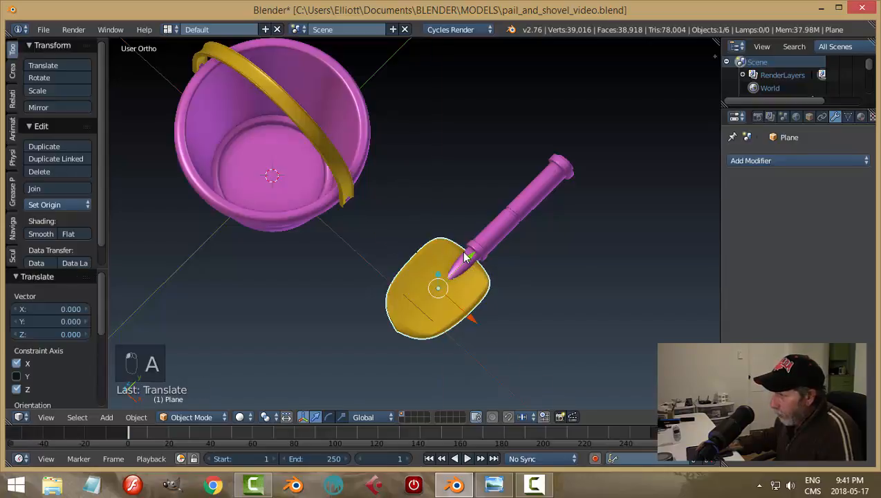
pyautogui.keyDown('shift'); pyautogui.click(460, 255); pyautogui.keyUp('shift')
pyautogui.keyDown('shift'); pyautogui.click(503, 229); pyautogui.keyUp('shift')
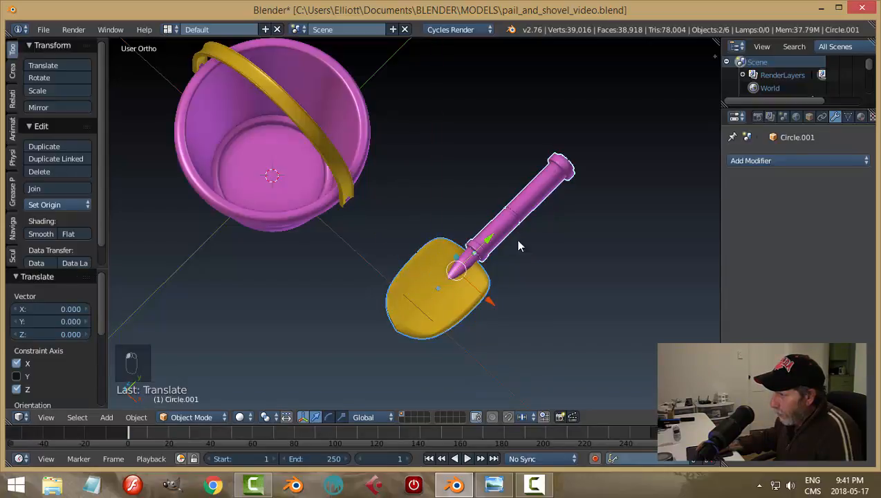
pyautogui.keyDown('shift'); pyautogui.click(476, 268); pyautogui.keyUp('shift')
pyautogui.hotkey('ctrl', 'j')
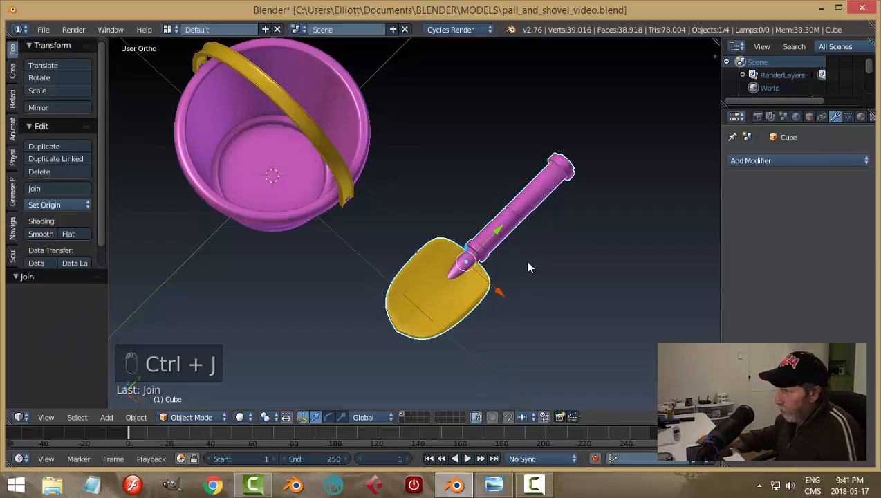
pyautogui.moveTo(501, 291); pyautogui.dragTo(591, 307)
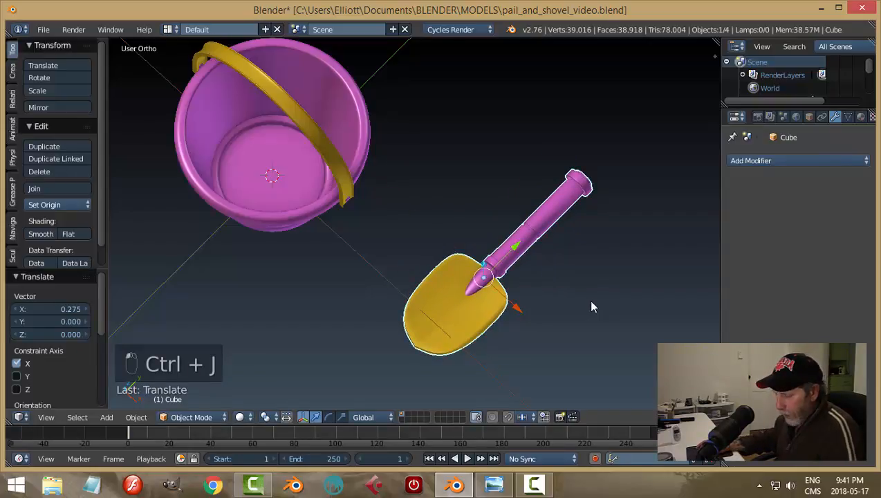
pyautogui.hotkey('ctrl', 'z')
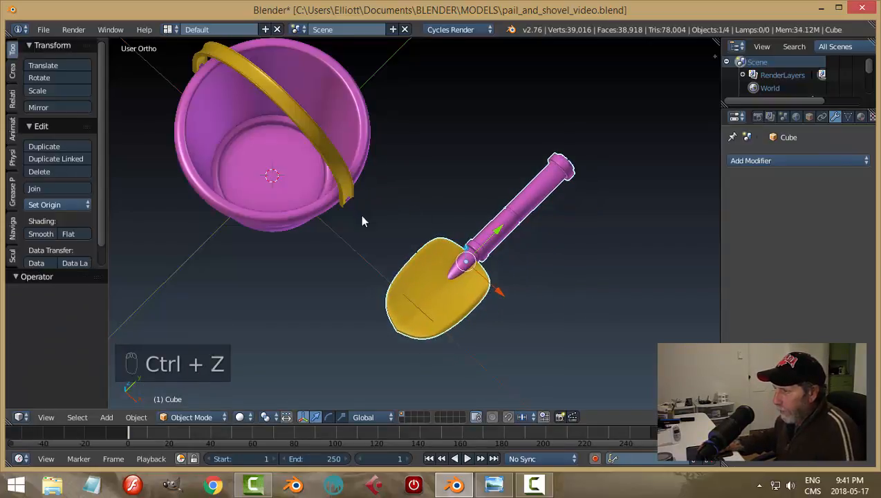
# Apply the Subsurf modifiers on the pail body and on its yellow handle.
pyautogui.moveTo(362, 216); pyautogui.dragTo(365, 146, button='middle')
pyautogui.rightClick(356, 140)
pyautogui.scroll(-4, 434, 163)
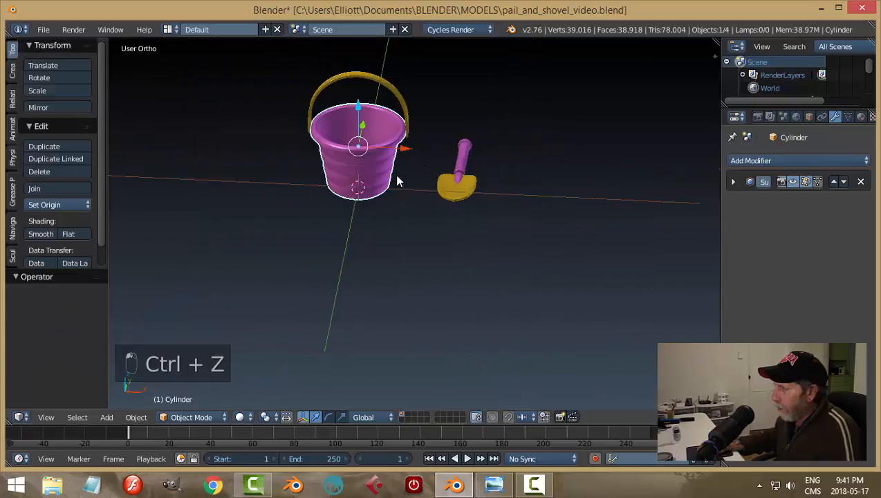
pyautogui.click(733, 181)
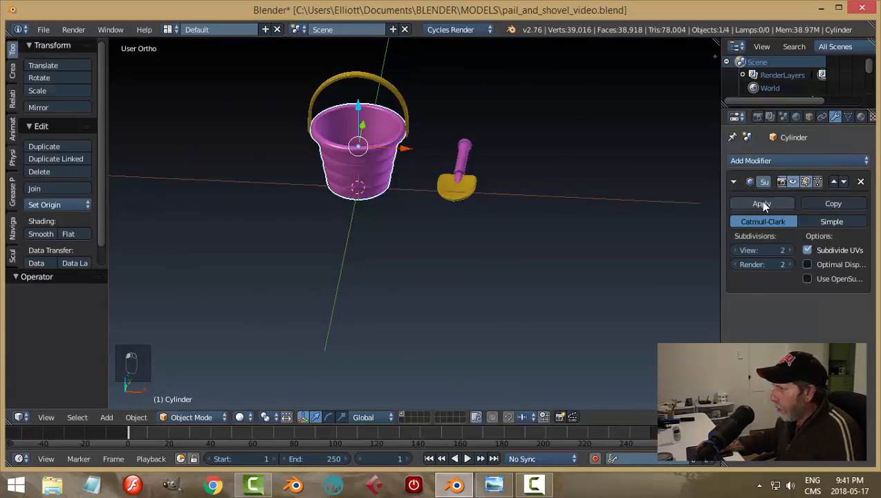
pyautogui.click(761, 204)
pyautogui.rightClick(405, 109)
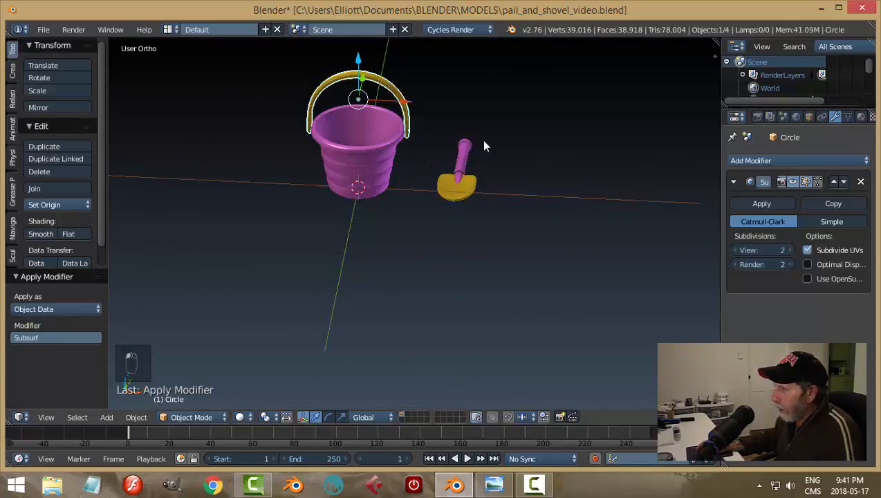
pyautogui.click(761, 203)
# Join the small pink handle pins to the pail body.
pyautogui.moveTo(527, 184); pyautogui.dragTo(438, 227, button='middle')
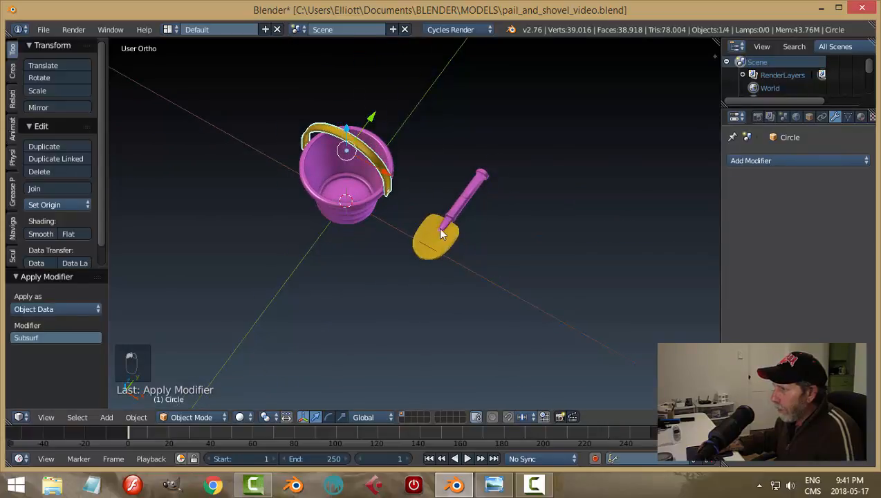
pyautogui.scroll(5, 403, 201)
pyautogui.moveTo(403, 200); pyautogui.dragTo(405, 138, button='middle')
pyautogui.rightClick(307, 82)
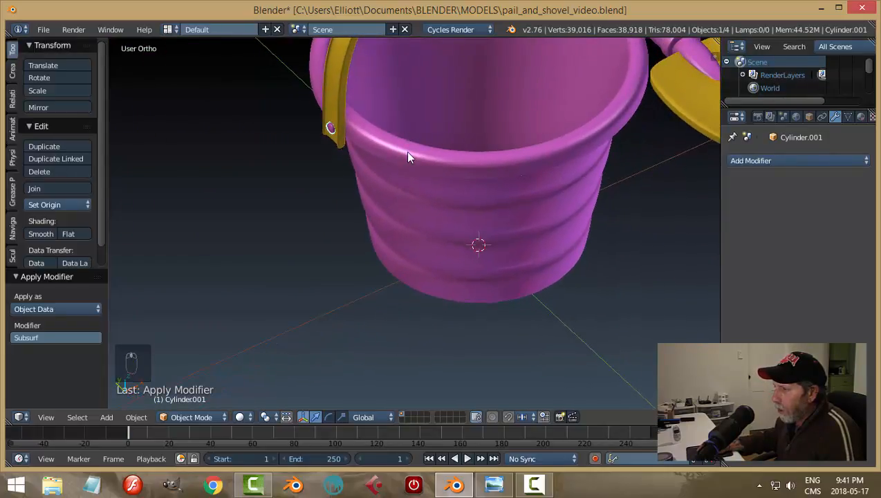
pyautogui.keyDown('shift'); pyautogui.rightClick(408, 156); pyautogui.keyUp('shift')
pyautogui.hotkey('ctrl', 'j')
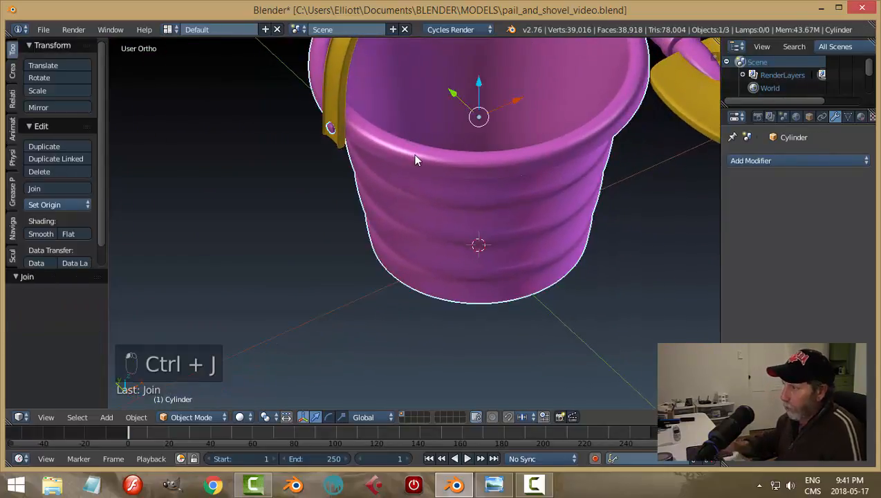
# Join the yellow handle to the pail body and save over the existing blend file.
pyautogui.rightClick(352, 93)
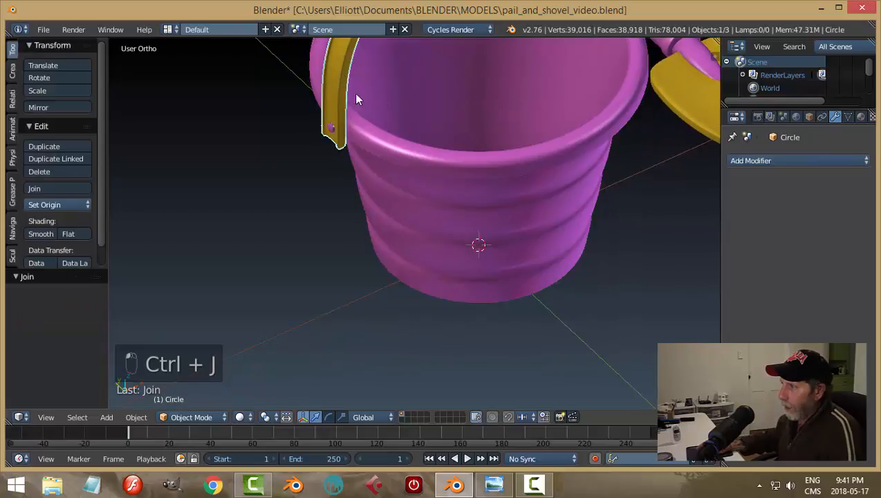
pyautogui.keyDown('shift'); pyautogui.rightClick(386, 147); pyautogui.keyUp('shift')
pyautogui.hotkey('ctrl', 'j')
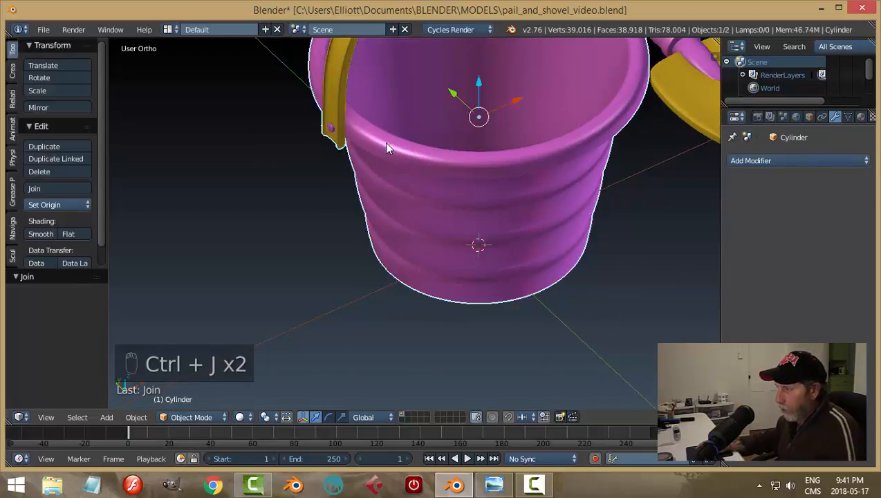
pyautogui.hotkey('ctrl', 's')
pyautogui.click(386, 144)
# Move the shovel over to the pail's opening, raising it about 1.55 along Z and shifting it about -0.39 along Y.
pyautogui.scroll(-4, 472, 161)
pyautogui.moveTo(550, 171); pyautogui.dragTo(512, 207, button='middle')
pyautogui.rightClick(563, 227)
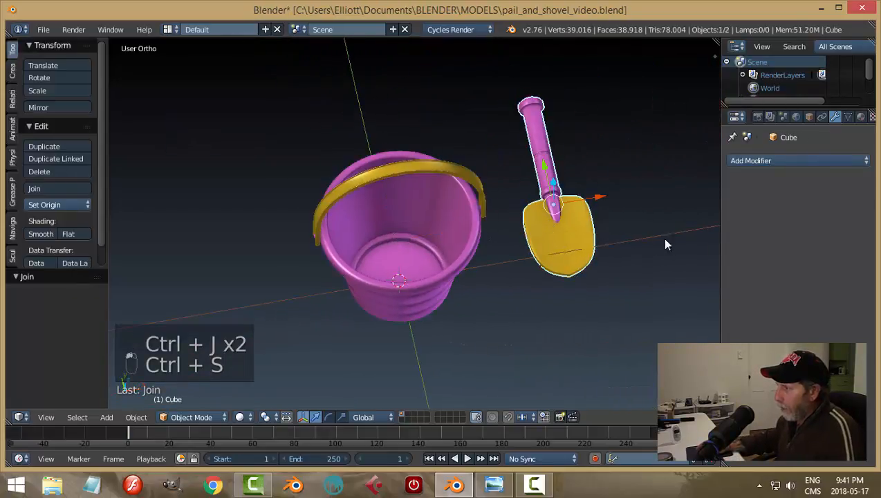
pyautogui.scroll(-3, 646, 249)
pyautogui.moveTo(629, 255); pyautogui.dragTo(513, 238, button='middle')
pyautogui.moveTo(509, 256); pyautogui.dragTo(444, 228)
pyautogui.moveTo(444, 228); pyautogui.dragTo(393, 162, button='middle')
pyautogui.moveTo(393, 162); pyautogui.dragTo(376, 108)
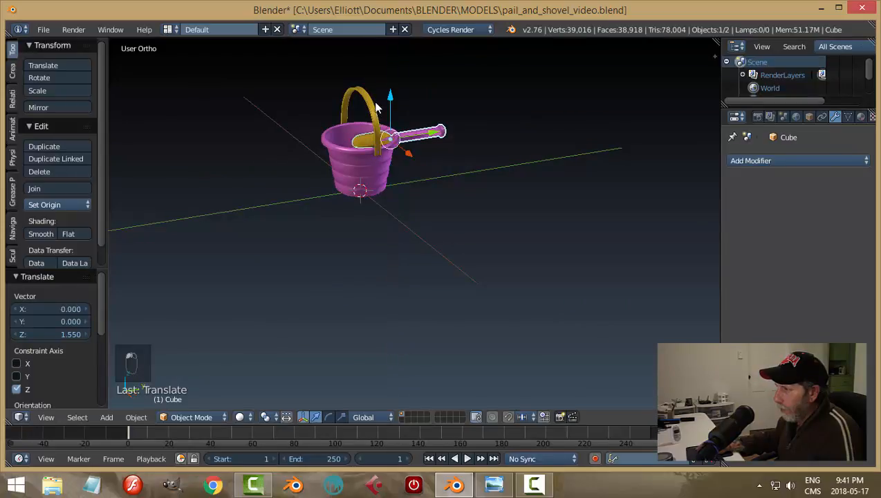
pyautogui.moveTo(425, 135); pyautogui.dragTo(423, 177)
pyautogui.moveTo(422, 177); pyautogui.dragTo(429, 206, button='middle')
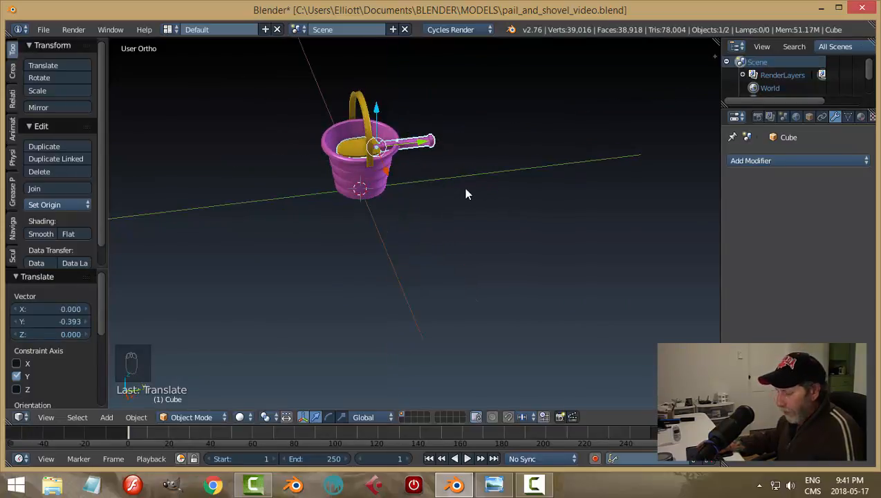
# Rotate the shovel about 45.5° around the global X axis and shift it about -0.31 along X within the pail's opening.
pyautogui.press('r')
pyautogui.press('x')
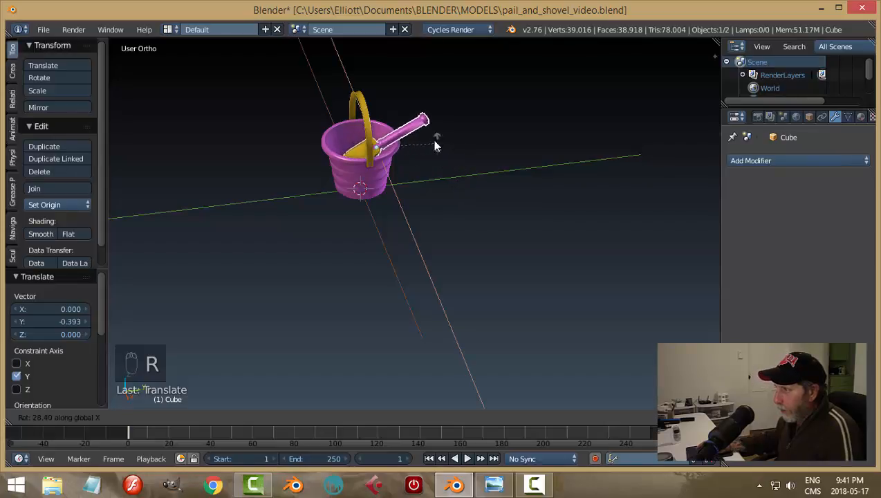
pyautogui.click(412, 139)
pyautogui.moveTo(420, 152); pyautogui.dragTo(515, 179, button='middle')
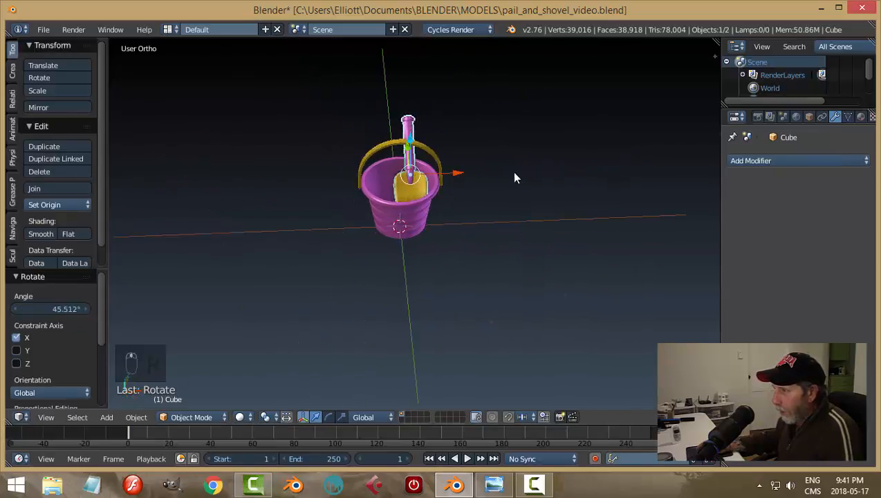
pyautogui.moveTo(461, 175); pyautogui.dragTo(447, 169)
pyautogui.scroll(4, 478, 209)
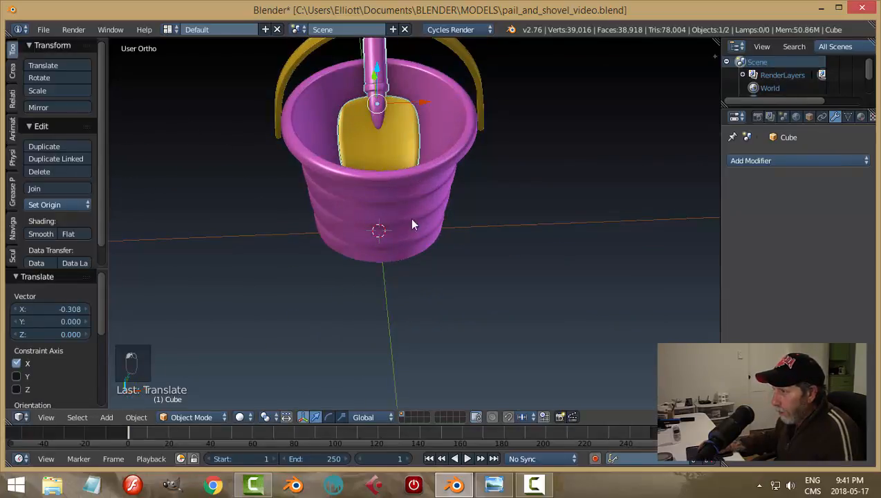
# Lower the shovel into the pail by about 0.43 and another 0.09 along Z, and shift it about 0.07 along Y.
pyautogui.moveTo(409, 218); pyautogui.dragTo(491, 183, button='middle')
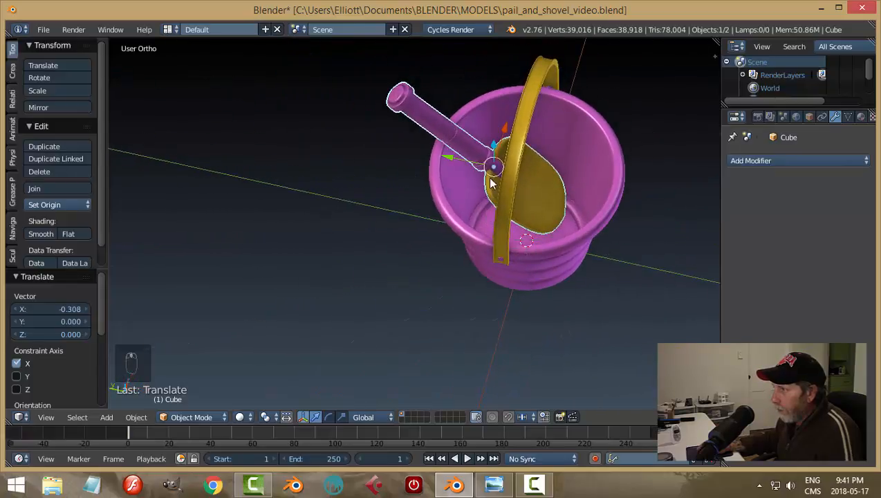
pyautogui.moveTo(496, 149); pyautogui.dragTo(493, 184)
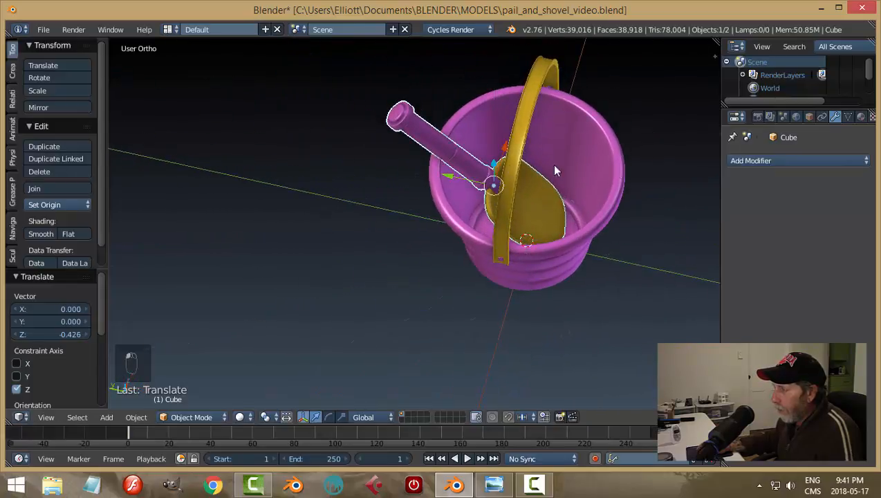
pyautogui.moveTo(551, 164); pyautogui.dragTo(496, 200, button='middle')
pyautogui.moveTo(434, 221); pyautogui.dragTo(435, 225)
pyautogui.moveTo(499, 232)
pyautogui.mouseDown(button='middle')
pyautogui.moveTo(544, 274)
pyautogui.moveTo(553, 228)
pyautogui.moveTo(562, 239)
pyautogui.moveTo(506, 220)
pyautogui.mouseUp(button='middle')
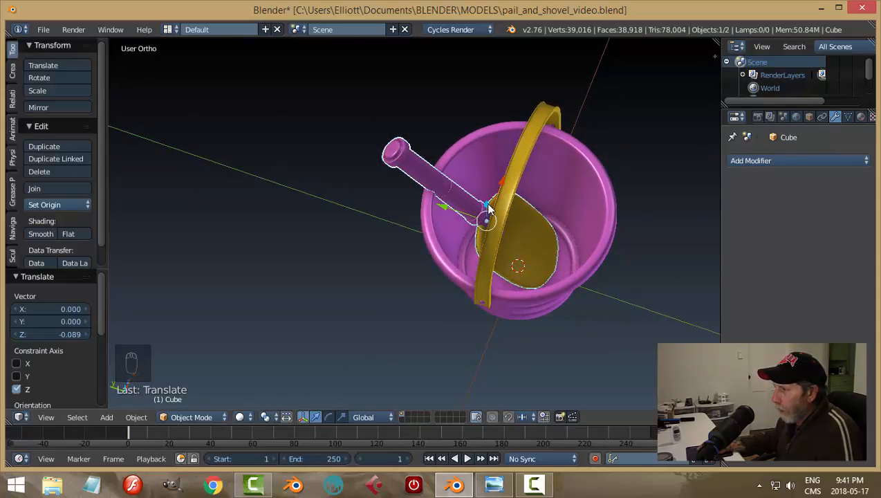
pyautogui.moveTo(489, 207); pyautogui.dragTo(456, 210)
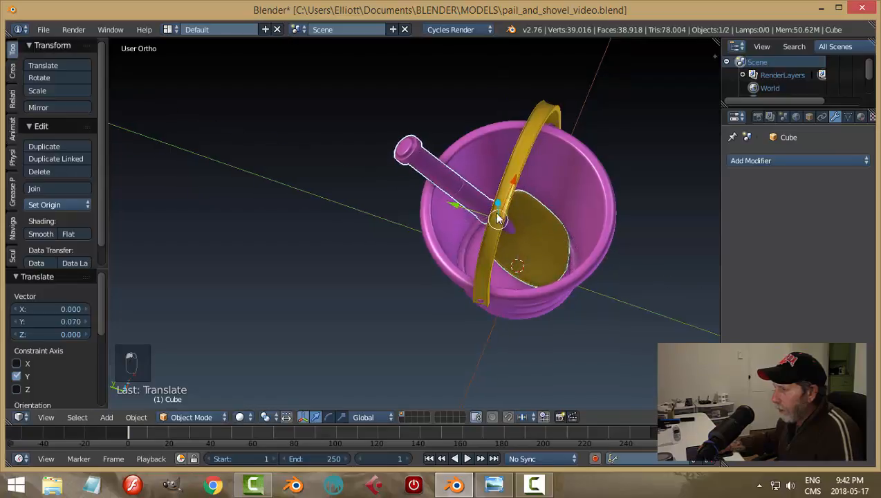
# Deselect everything and make an OpenGL render of the viewport with the pail and shovel framed close up at an angle from above.
pyautogui.moveTo(456, 211); pyautogui.dragTo(567, 160, button='middle')
pyautogui.press('a')
pyautogui.scroll(-4, 531, 170)
pyautogui.scroll(2, 519, 218)
pyautogui.moveTo(508, 184); pyautogui.dragTo(405, 134, button='middle')
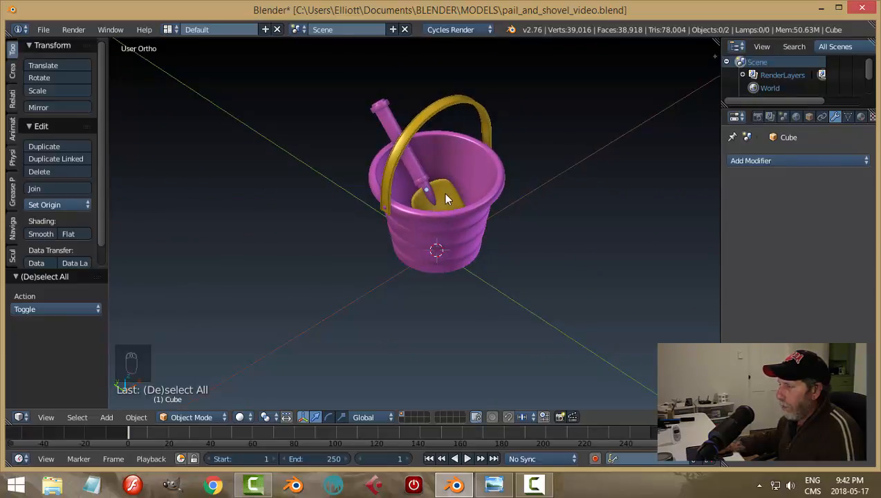
pyautogui.moveTo(443, 193); pyautogui.dragTo(464, 214, button='middle')
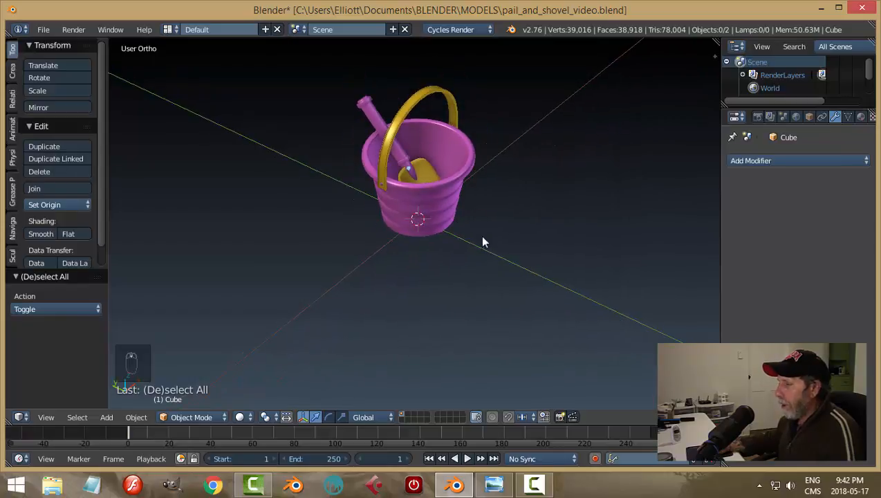
pyautogui.scroll(3, 477, 288)
pyautogui.keyDown('shift'); pyautogui.moveTo(487, 168); pyautogui.dragTo(489, 273, button='middle'); pyautogui.keyUp('shift')
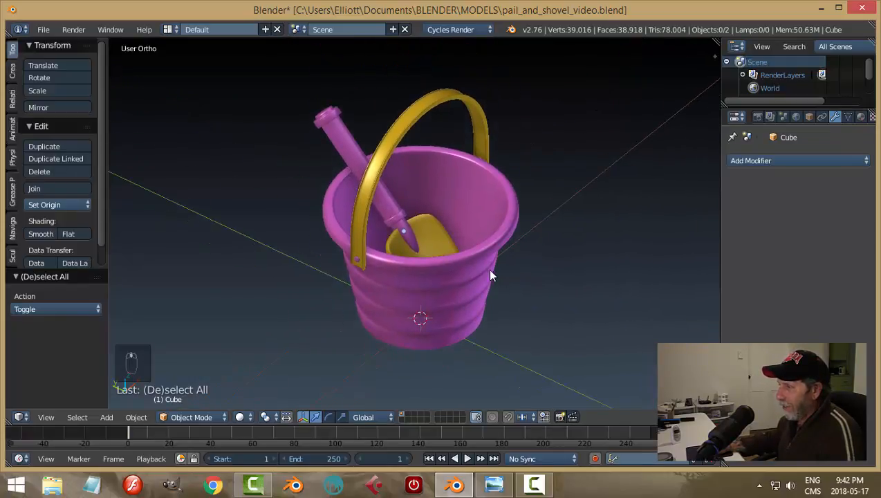
pyautogui.click(560, 417)
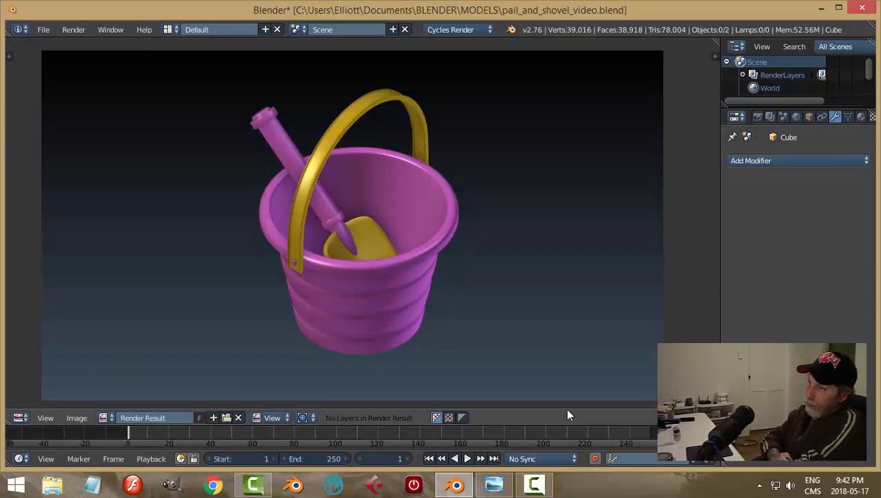